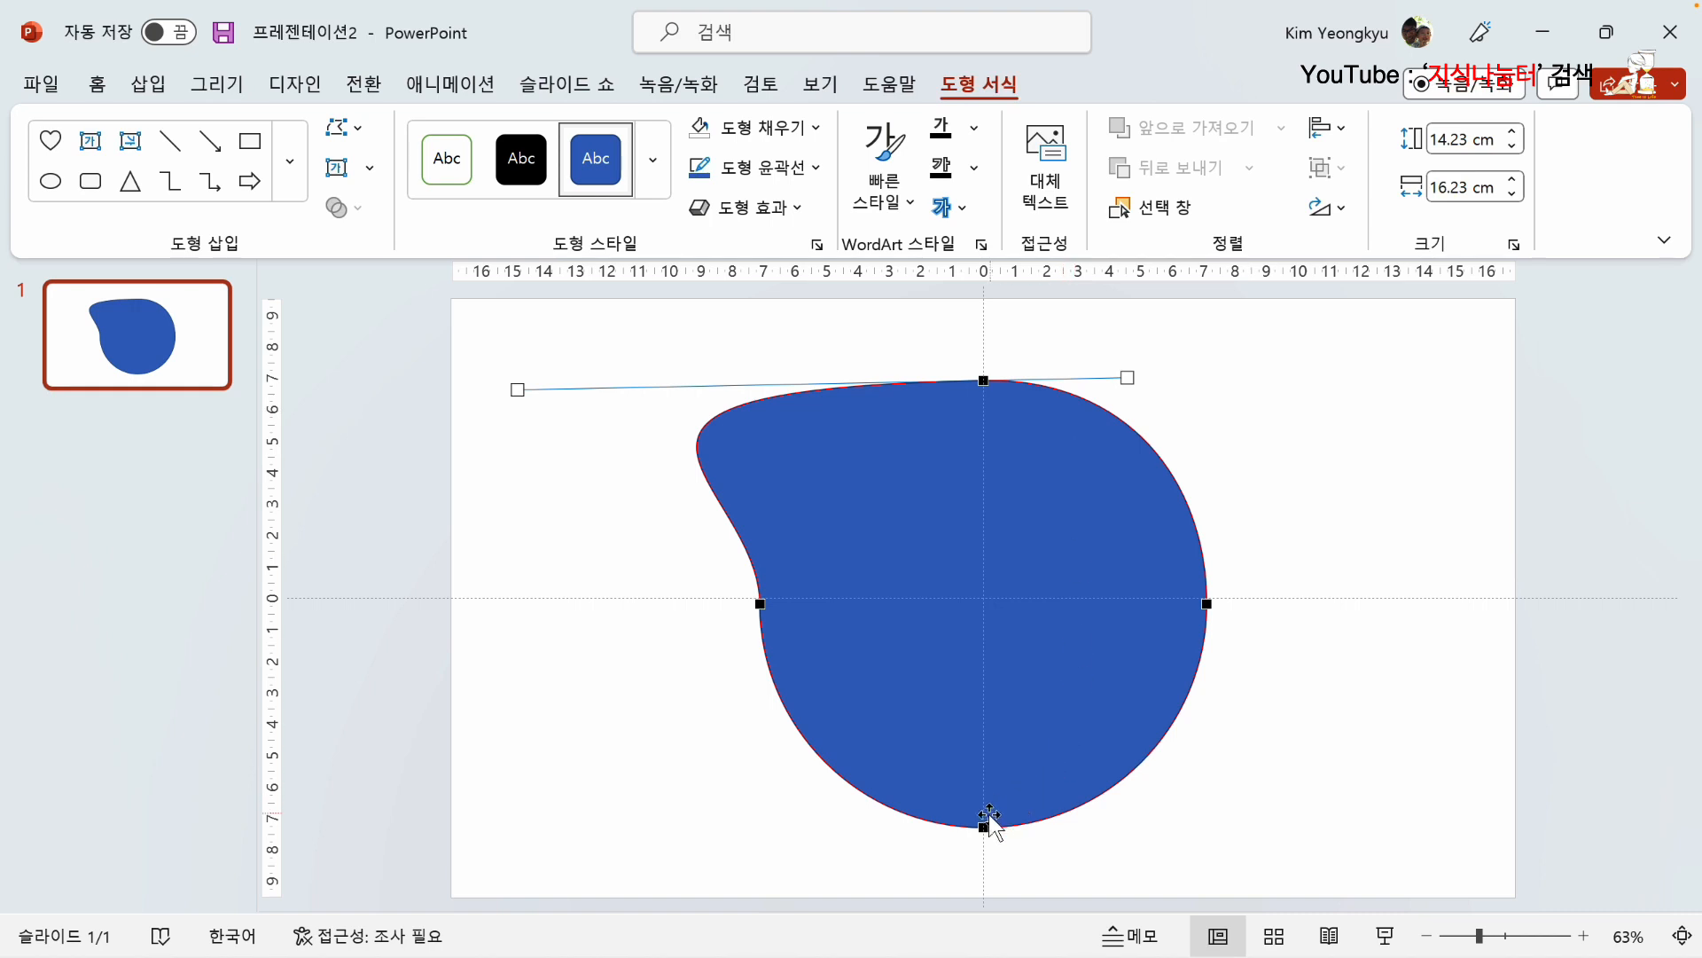
# Step: Stretch the bottom point's handles outward to widen the shape's base, and tilt and lengthen the top point's handles
pyautogui.click(983, 826)
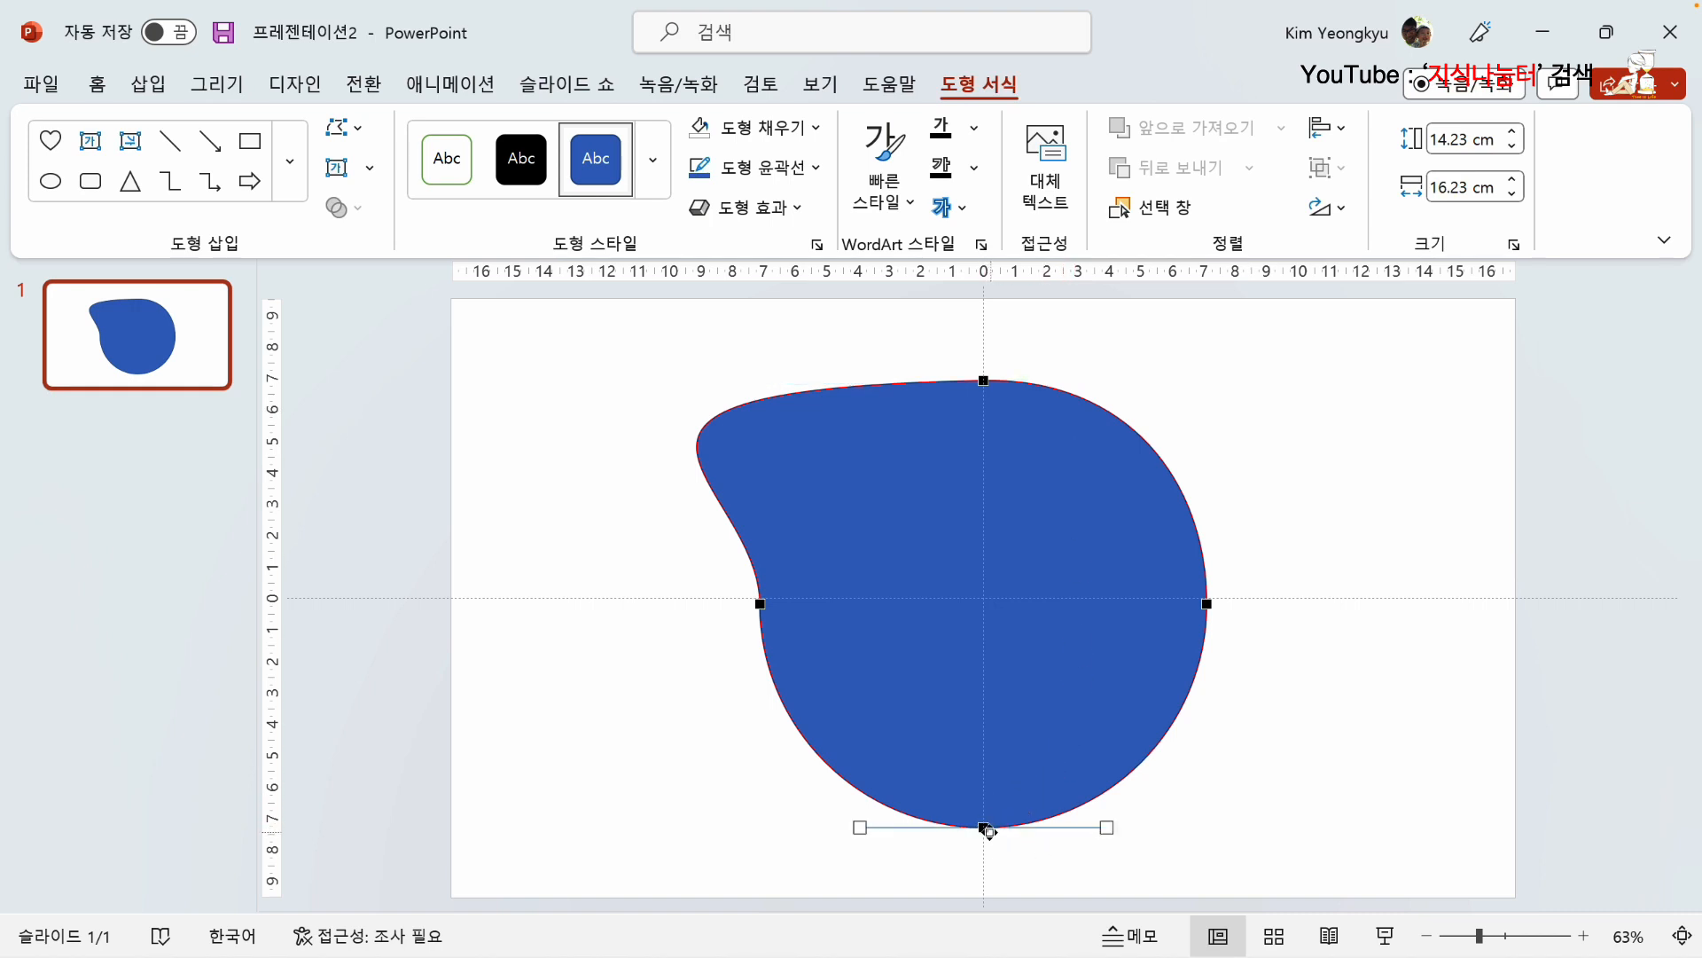
pyautogui.rightClick(982, 827)
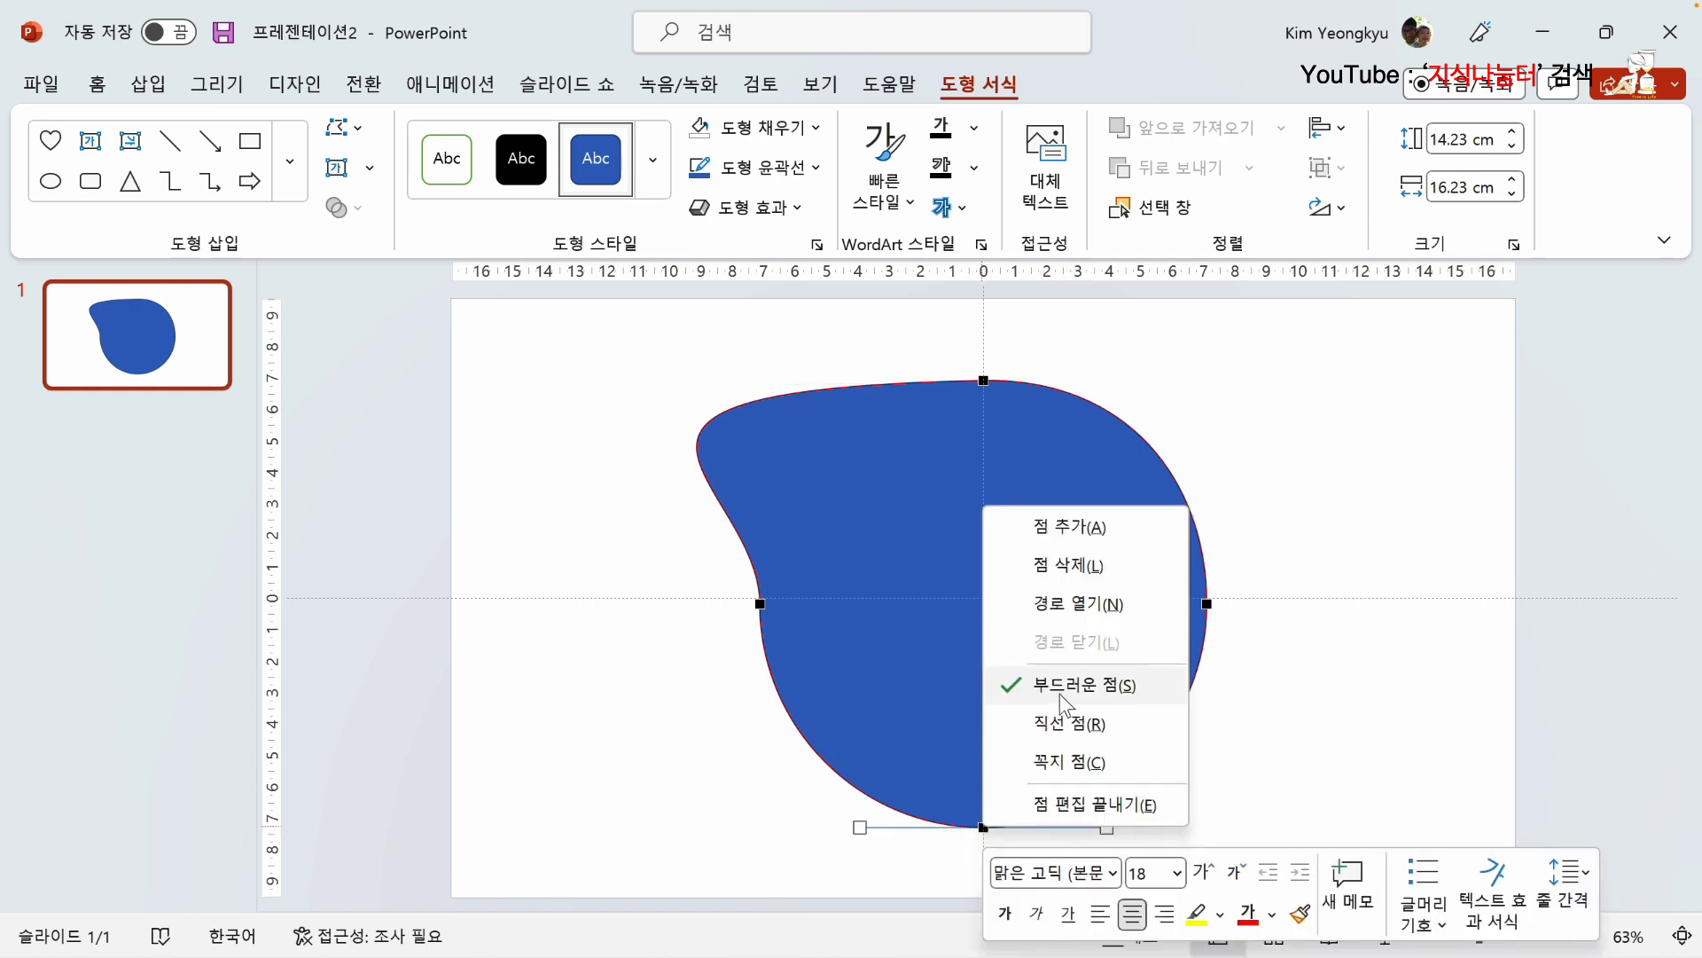
pyautogui.press('Escape')
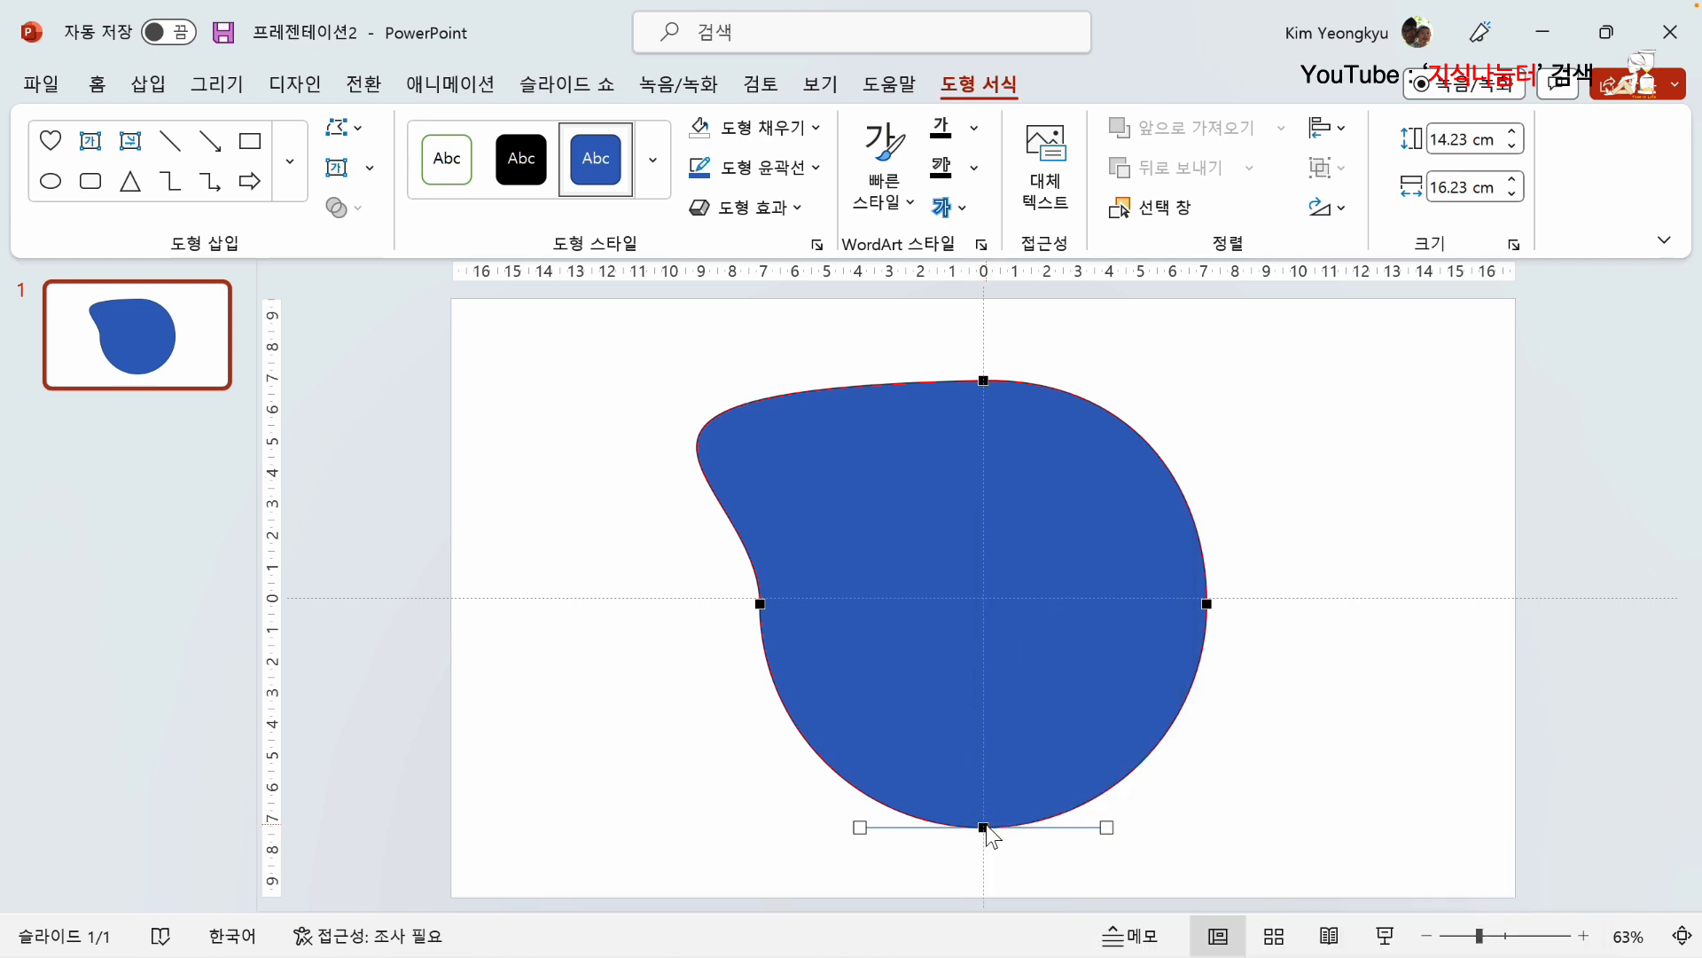
pyautogui.moveTo(1128, 828); pyautogui.dragTo(1414, 817)
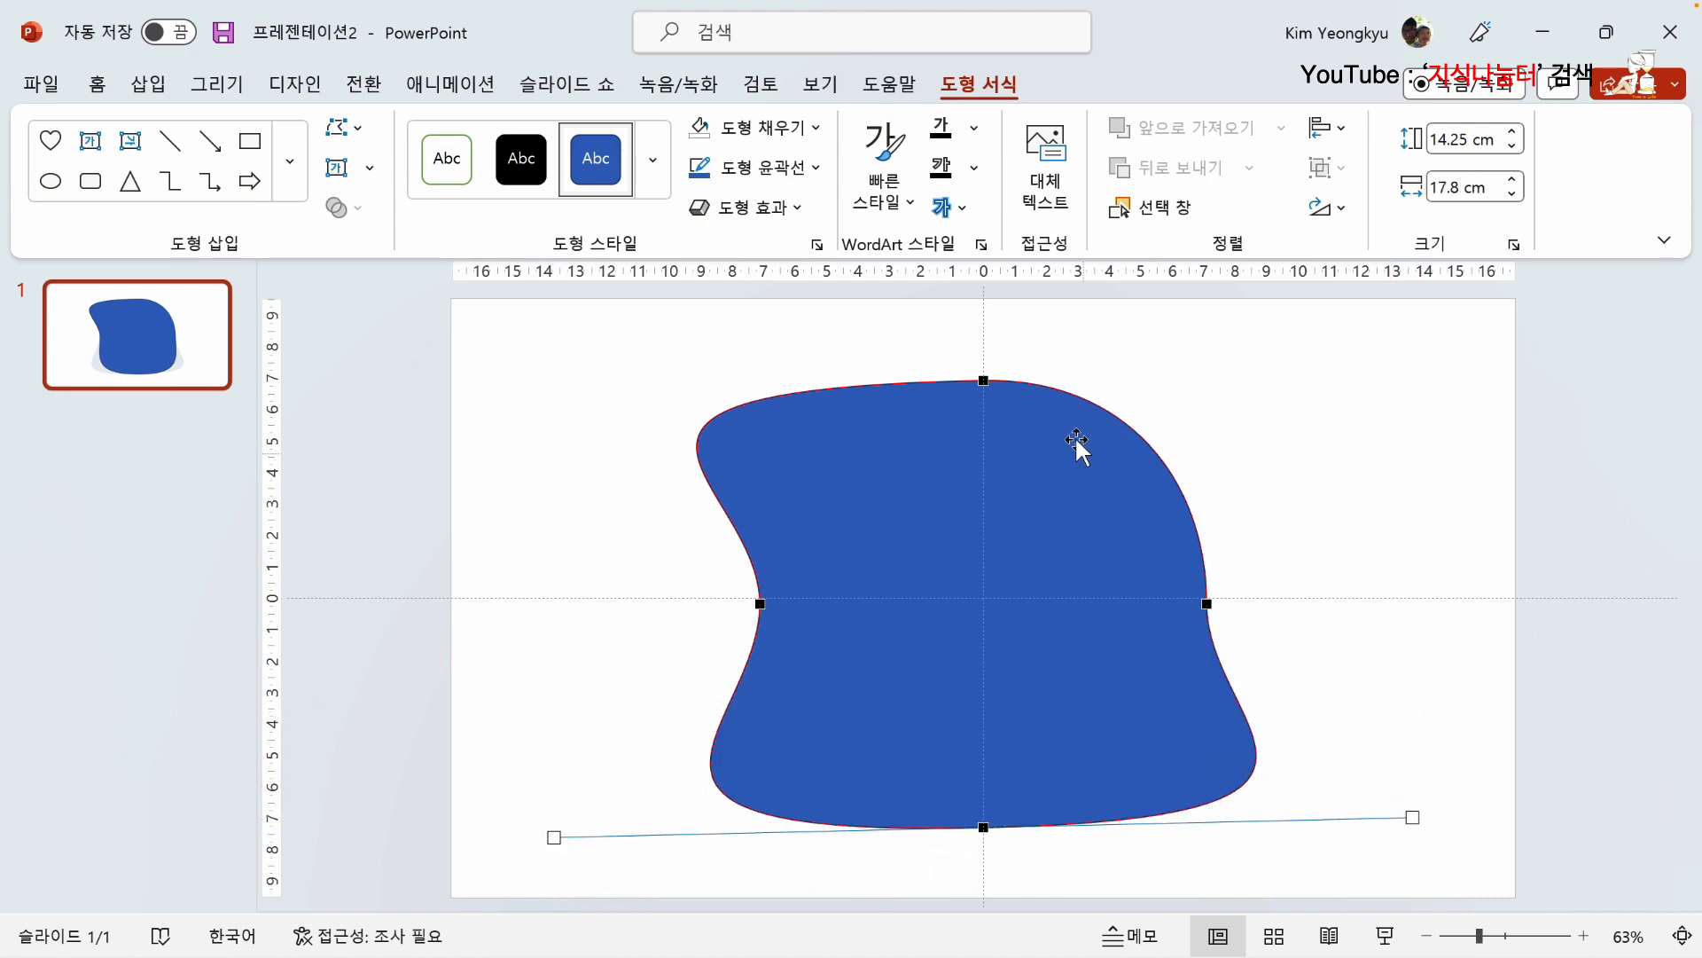
pyautogui.click(983, 380)
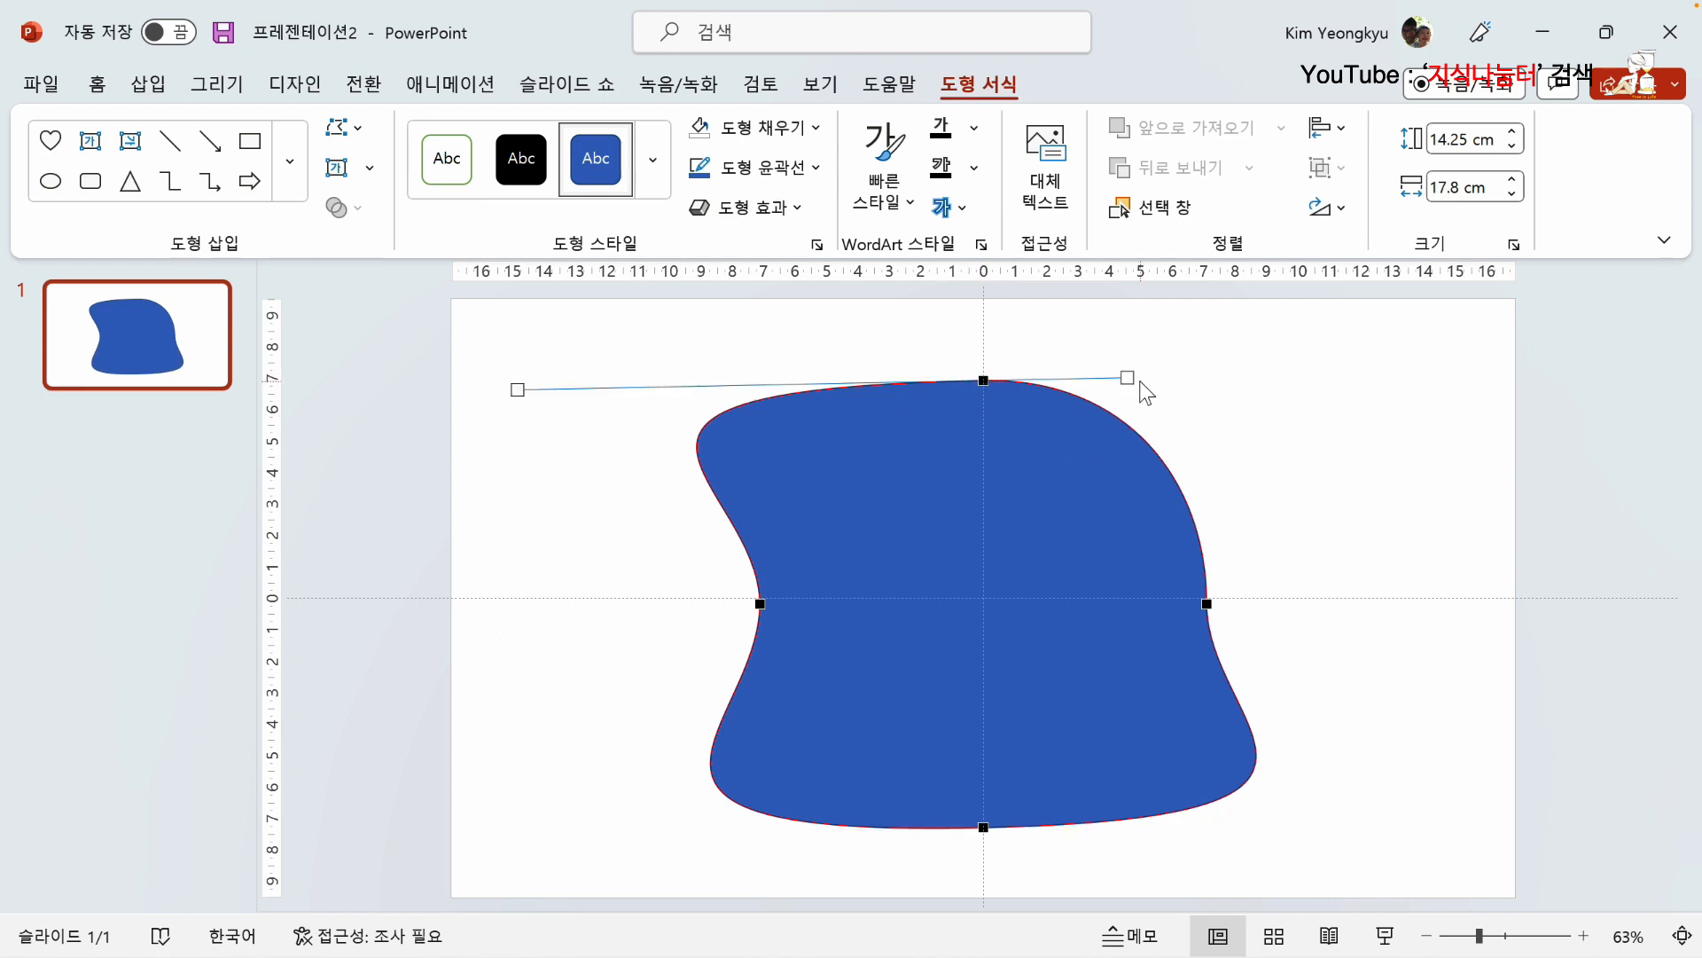
pyautogui.moveTo(1127, 377); pyautogui.dragTo(1170, 404)
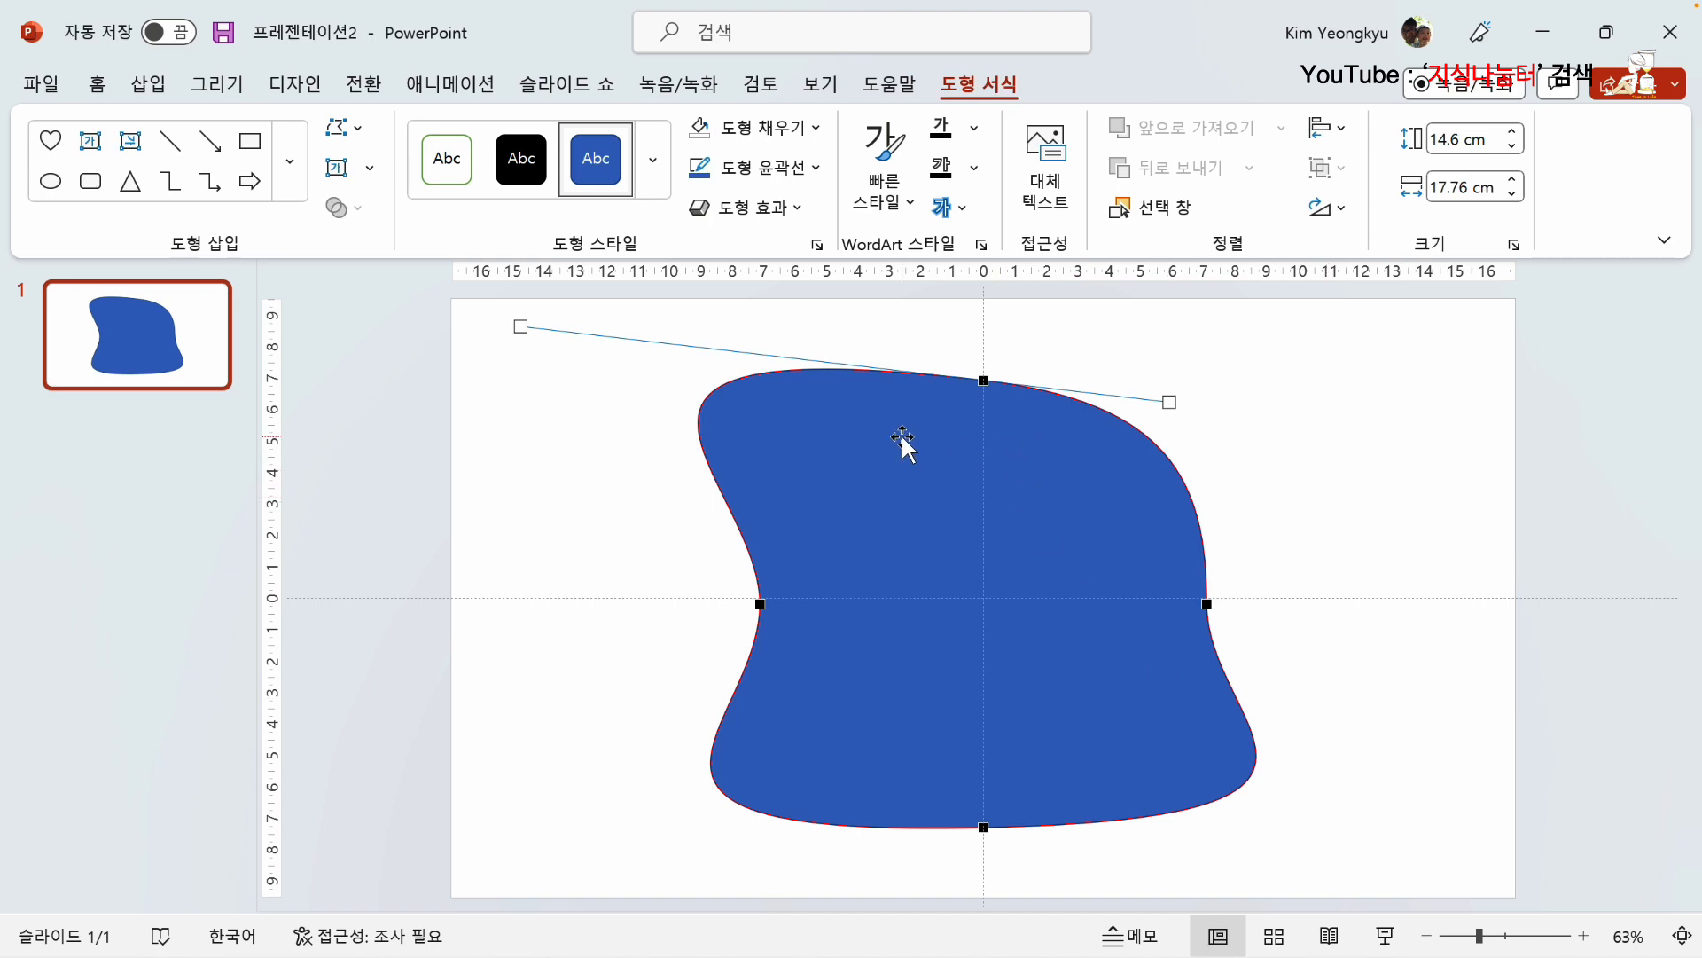
# Step: Leave point editing and delete the reshaped blue shape from the slide
pyautogui.click(1296, 474)
pyautogui.click(917, 487)
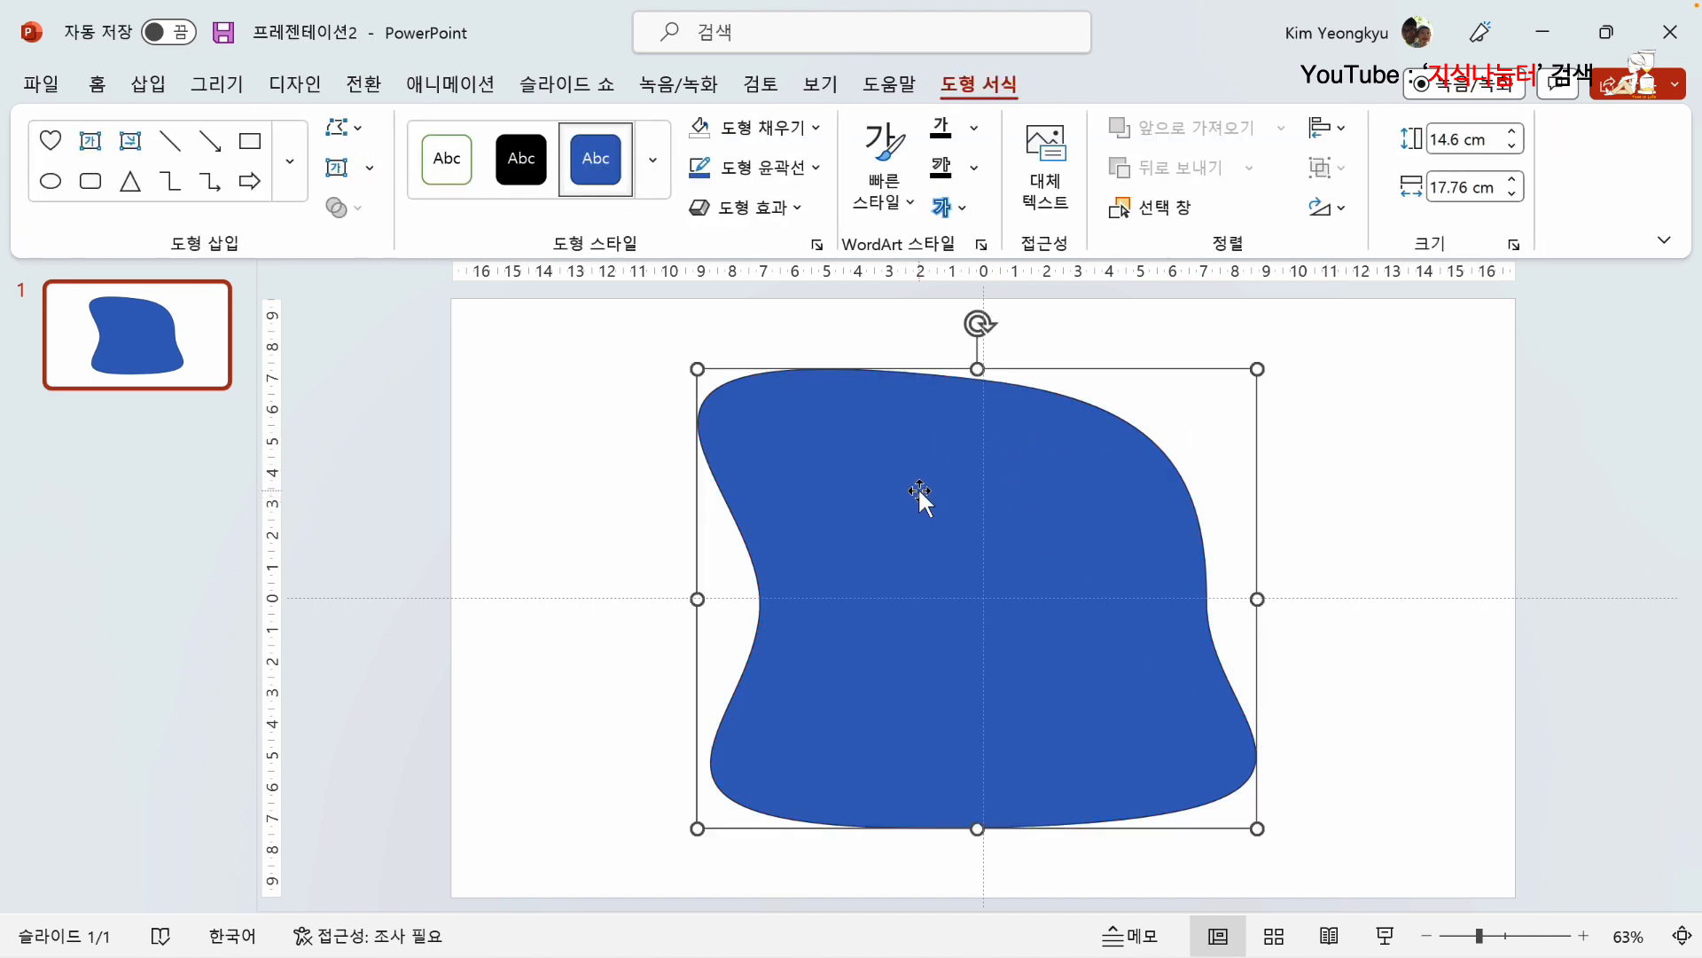
pyautogui.press('Delete')
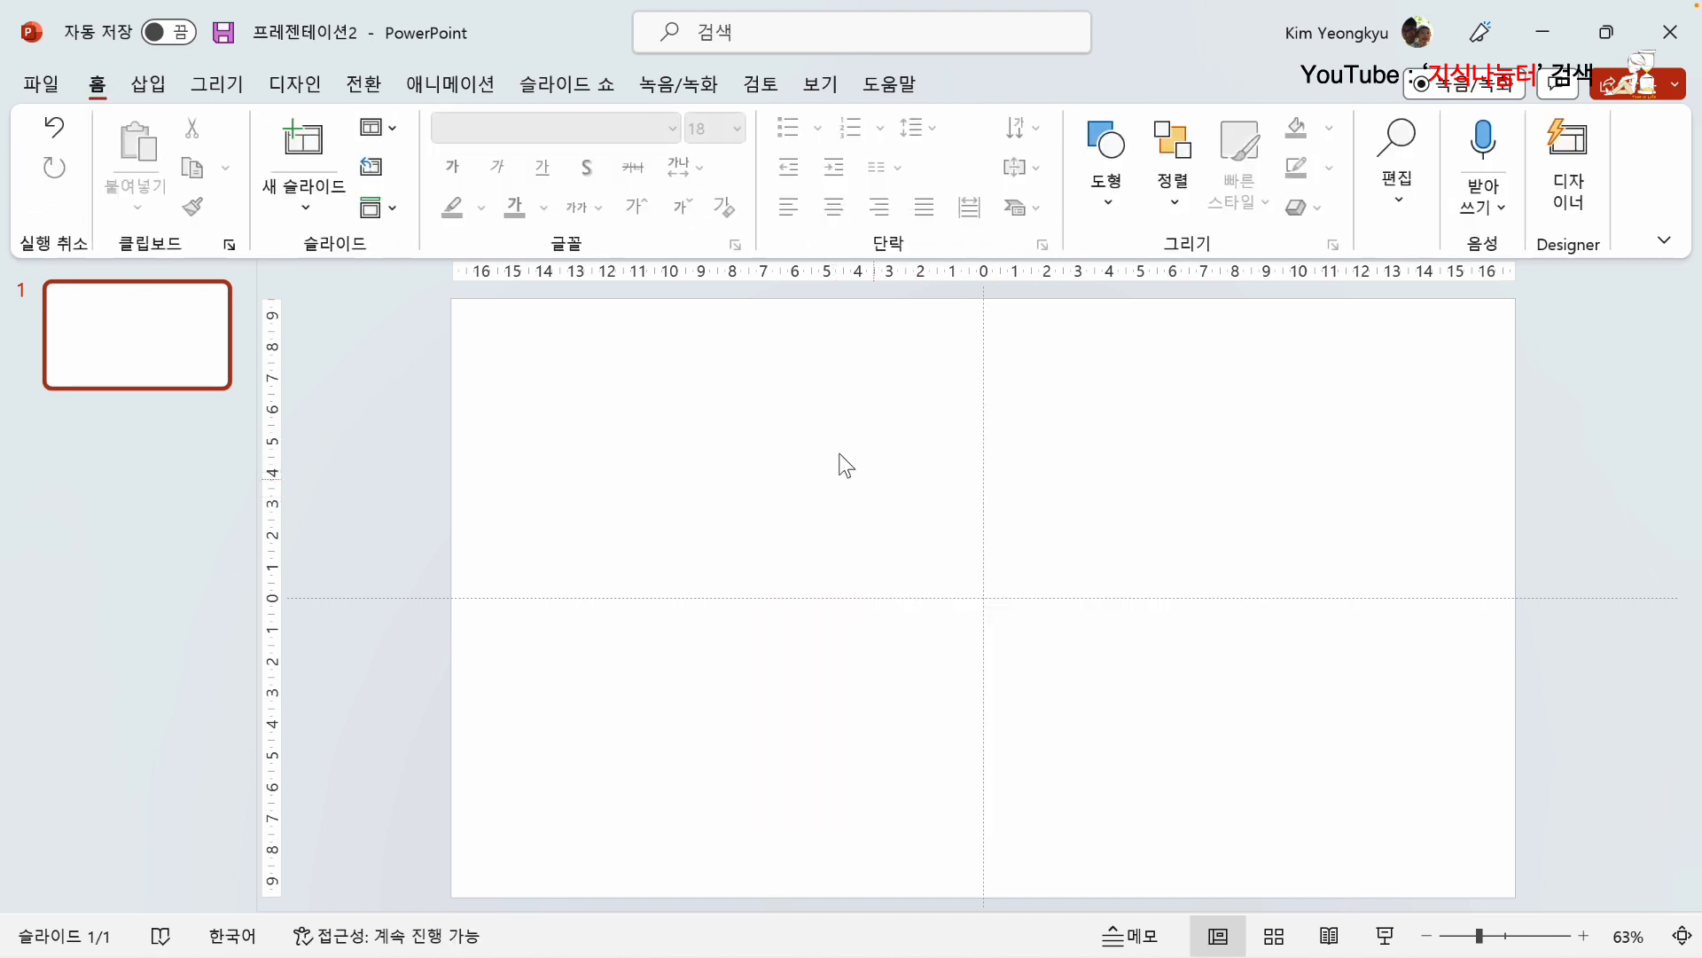
# Step: Draw a circle about 15.2 cm across and move it to roughly the middle of the slide
pyautogui.click(160, 87)
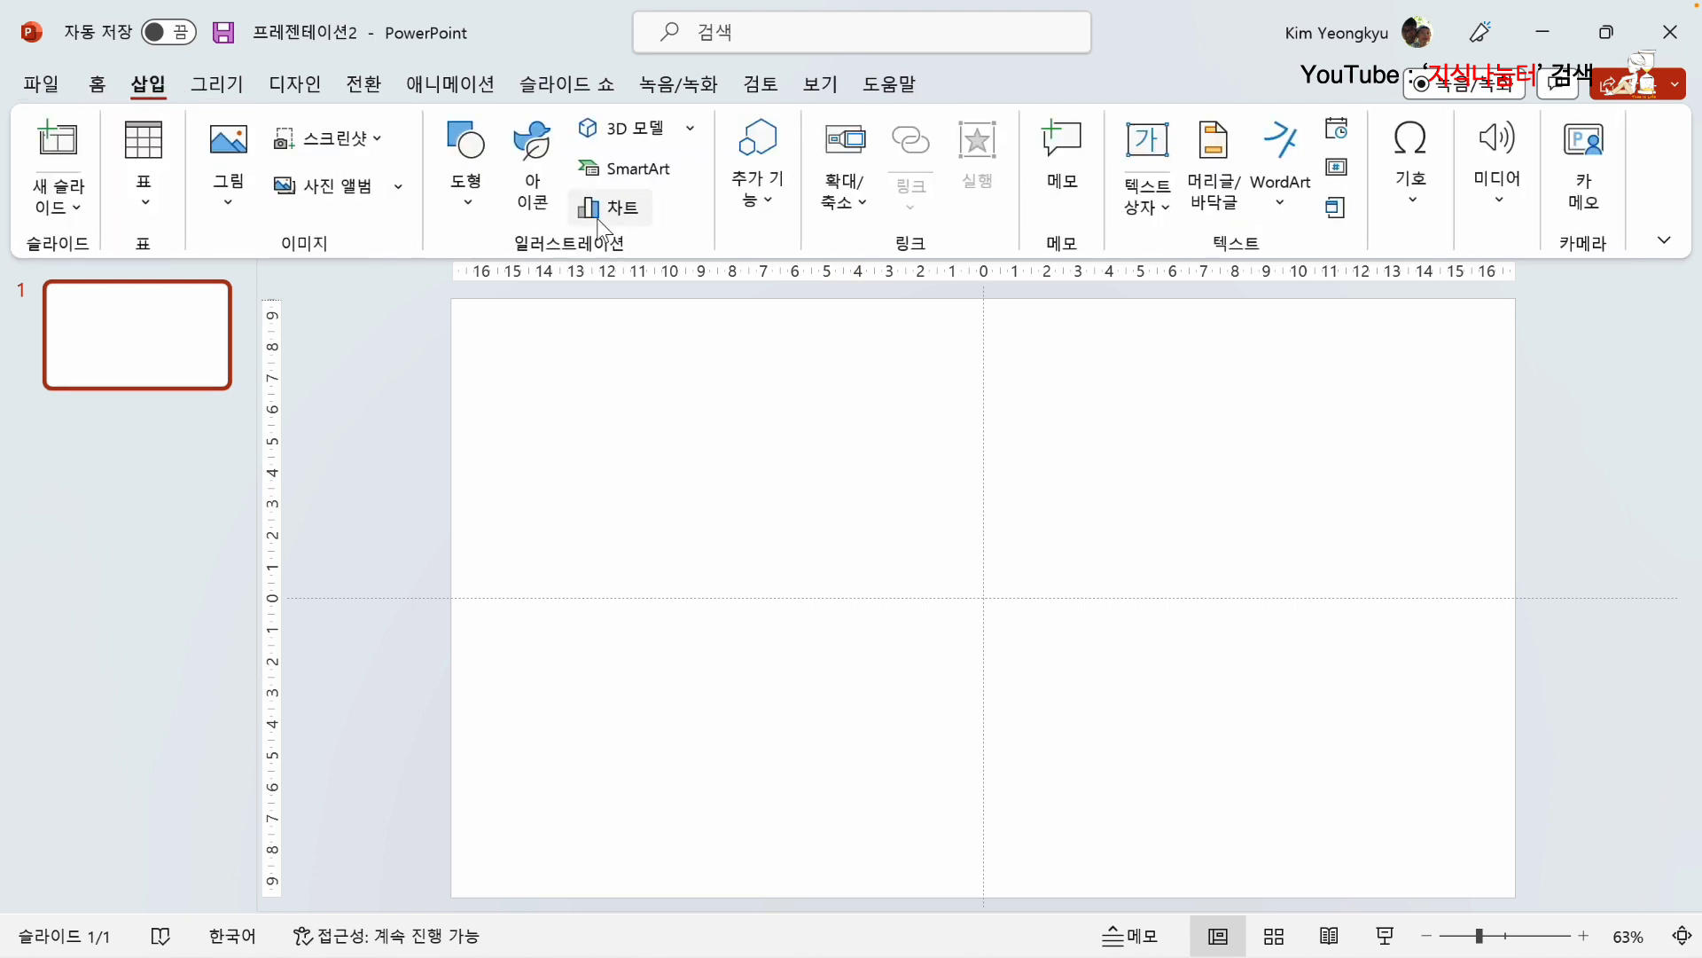
pyautogui.click(462, 204)
pyautogui.click(481, 549)
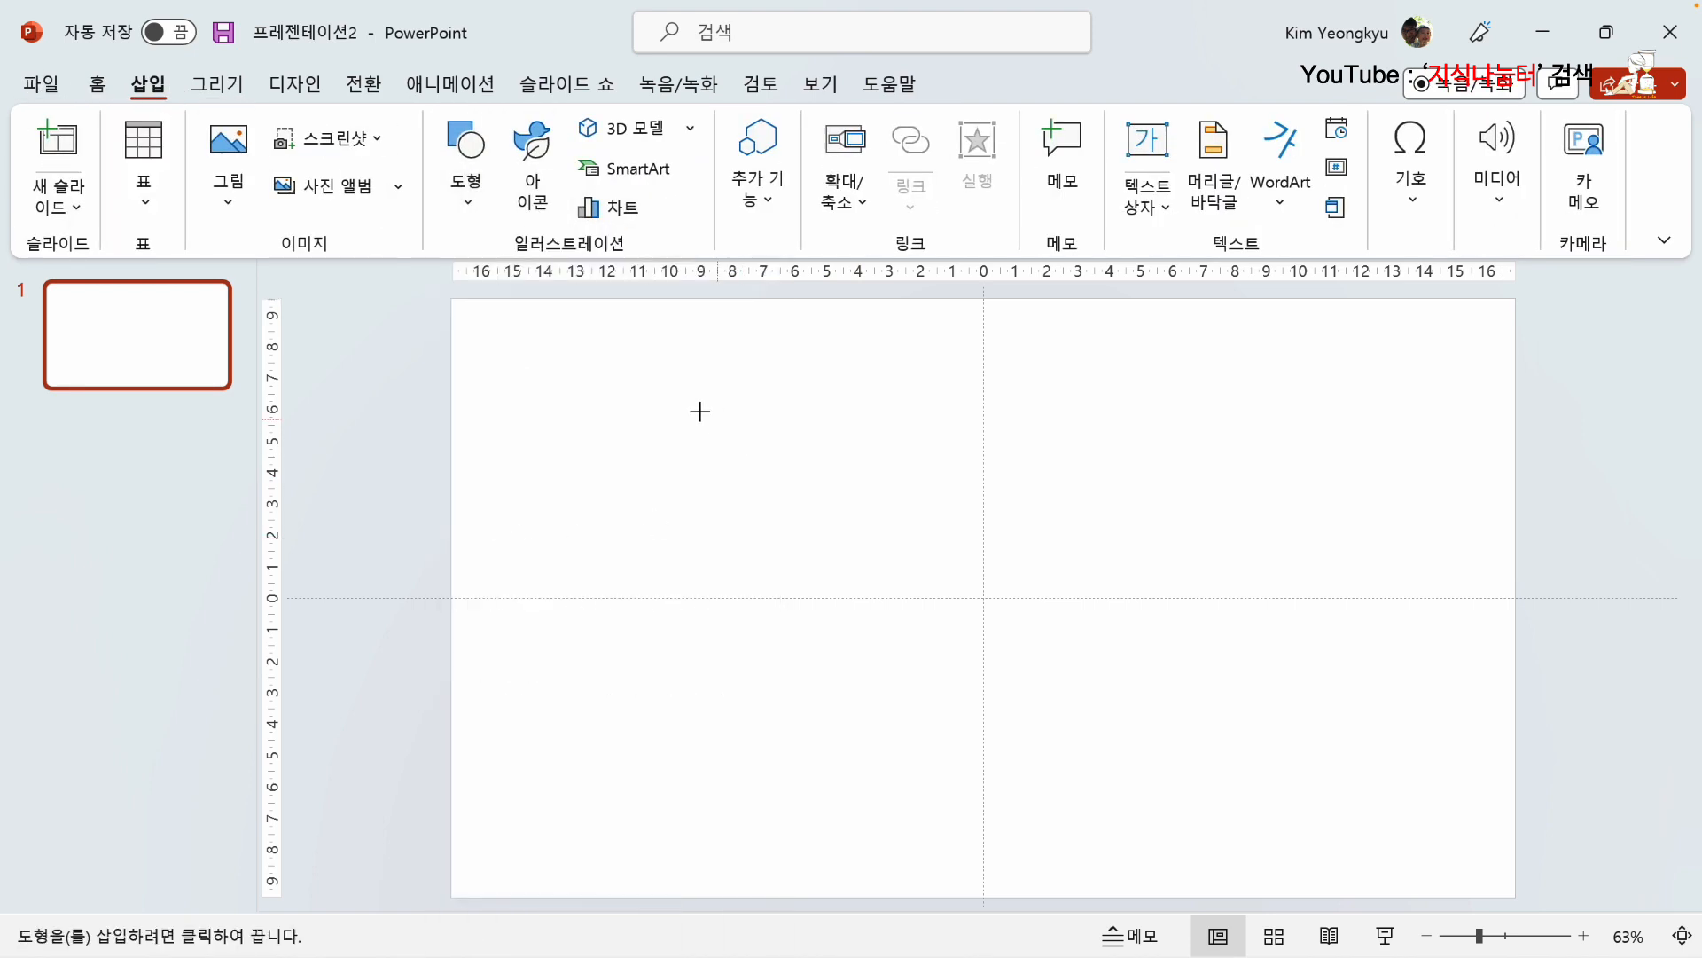
pyautogui.moveTo(680, 395); pyautogui.dragTo(1159, 863)
pyautogui.moveTo(956, 668); pyautogui.dragTo(998, 642)
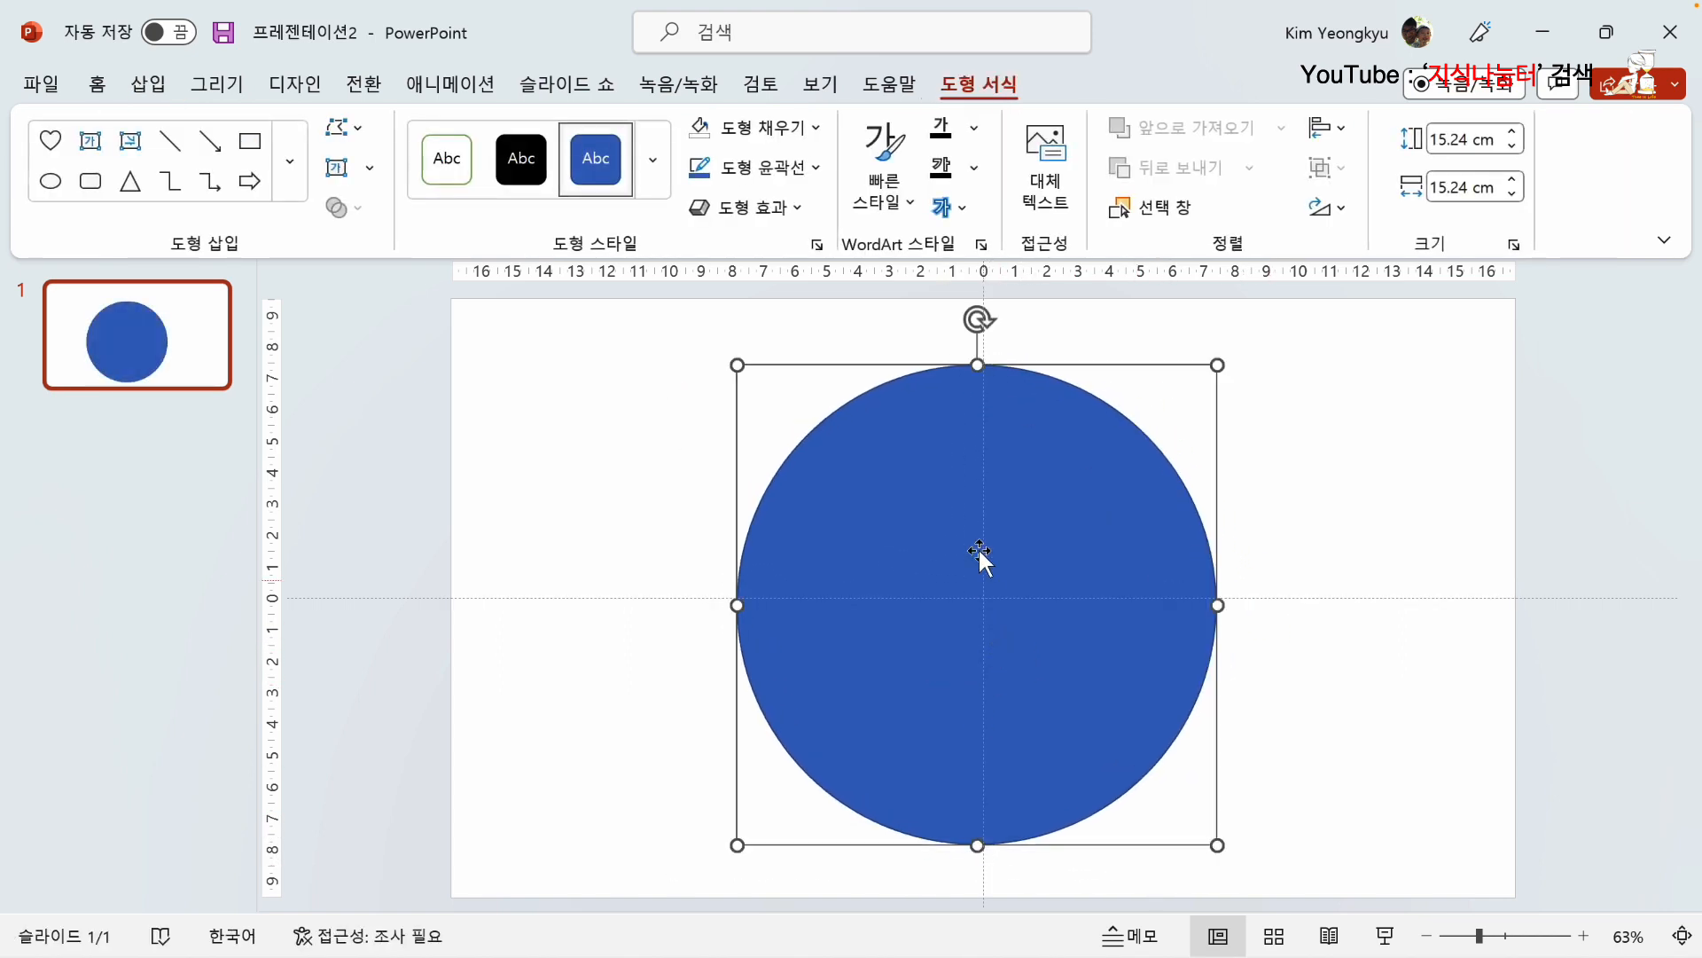
# Step: Edit the circle's points, make the top one a corner point (꼭지 점), and pull its left handle deep into the circle's lower right area
pyautogui.rightClick(933, 438)
pyautogui.click(1051, 409)
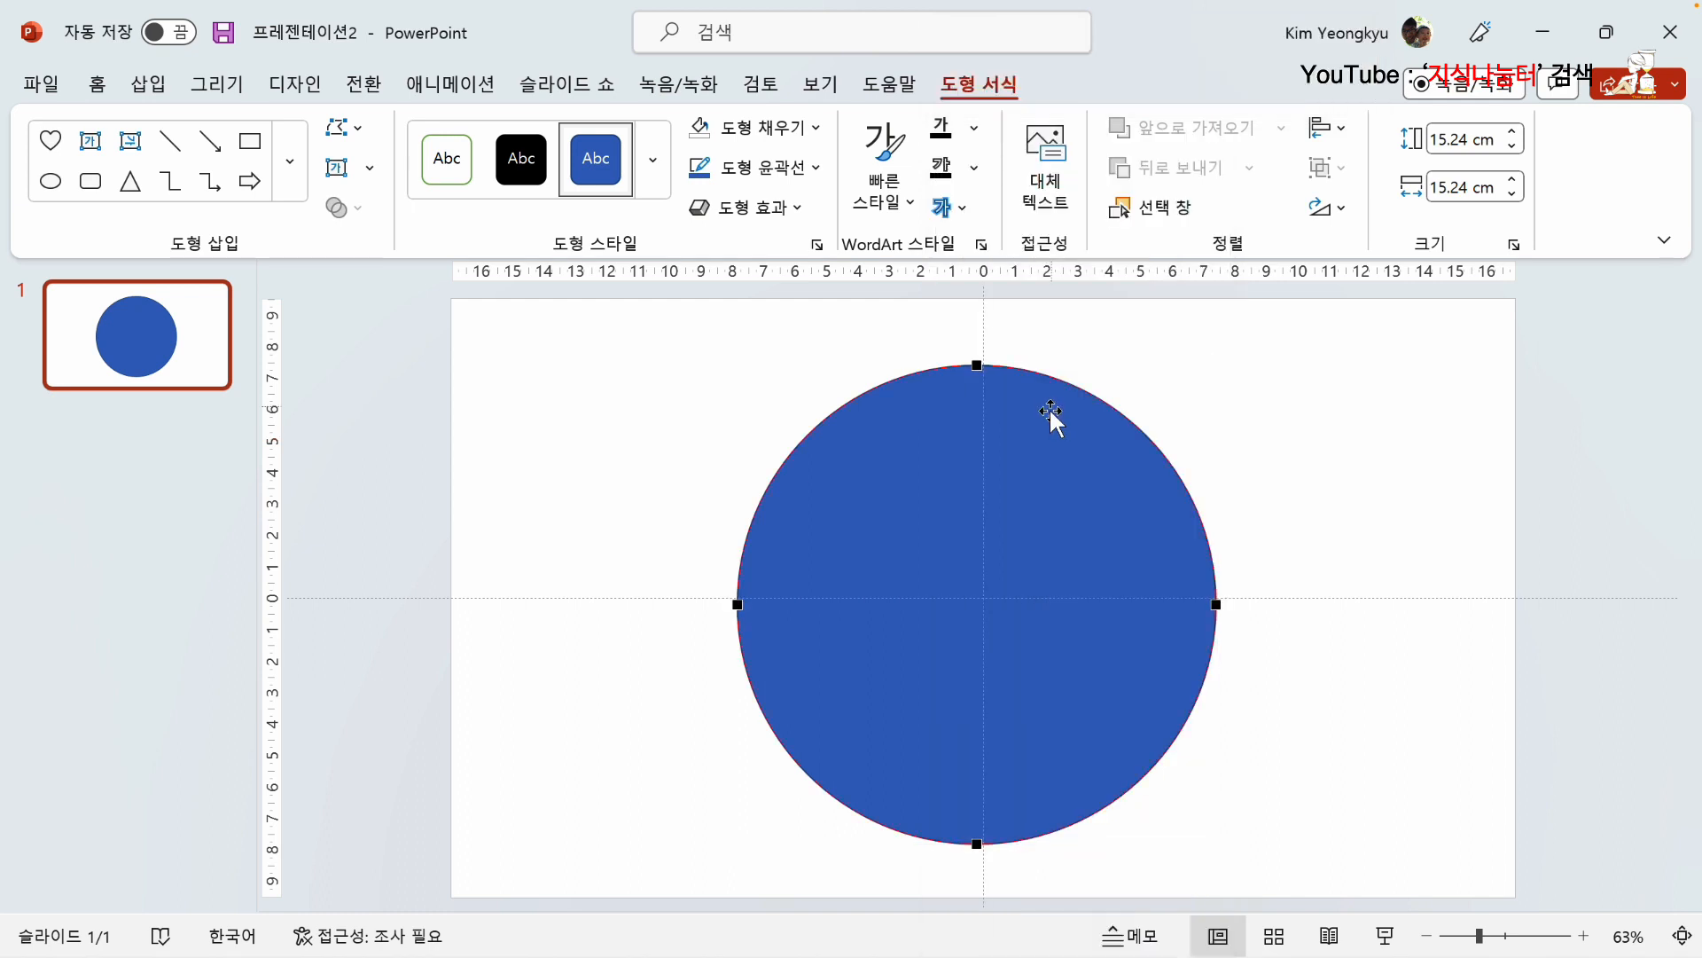
pyautogui.click(977, 366)
pyautogui.rightClick(977, 366)
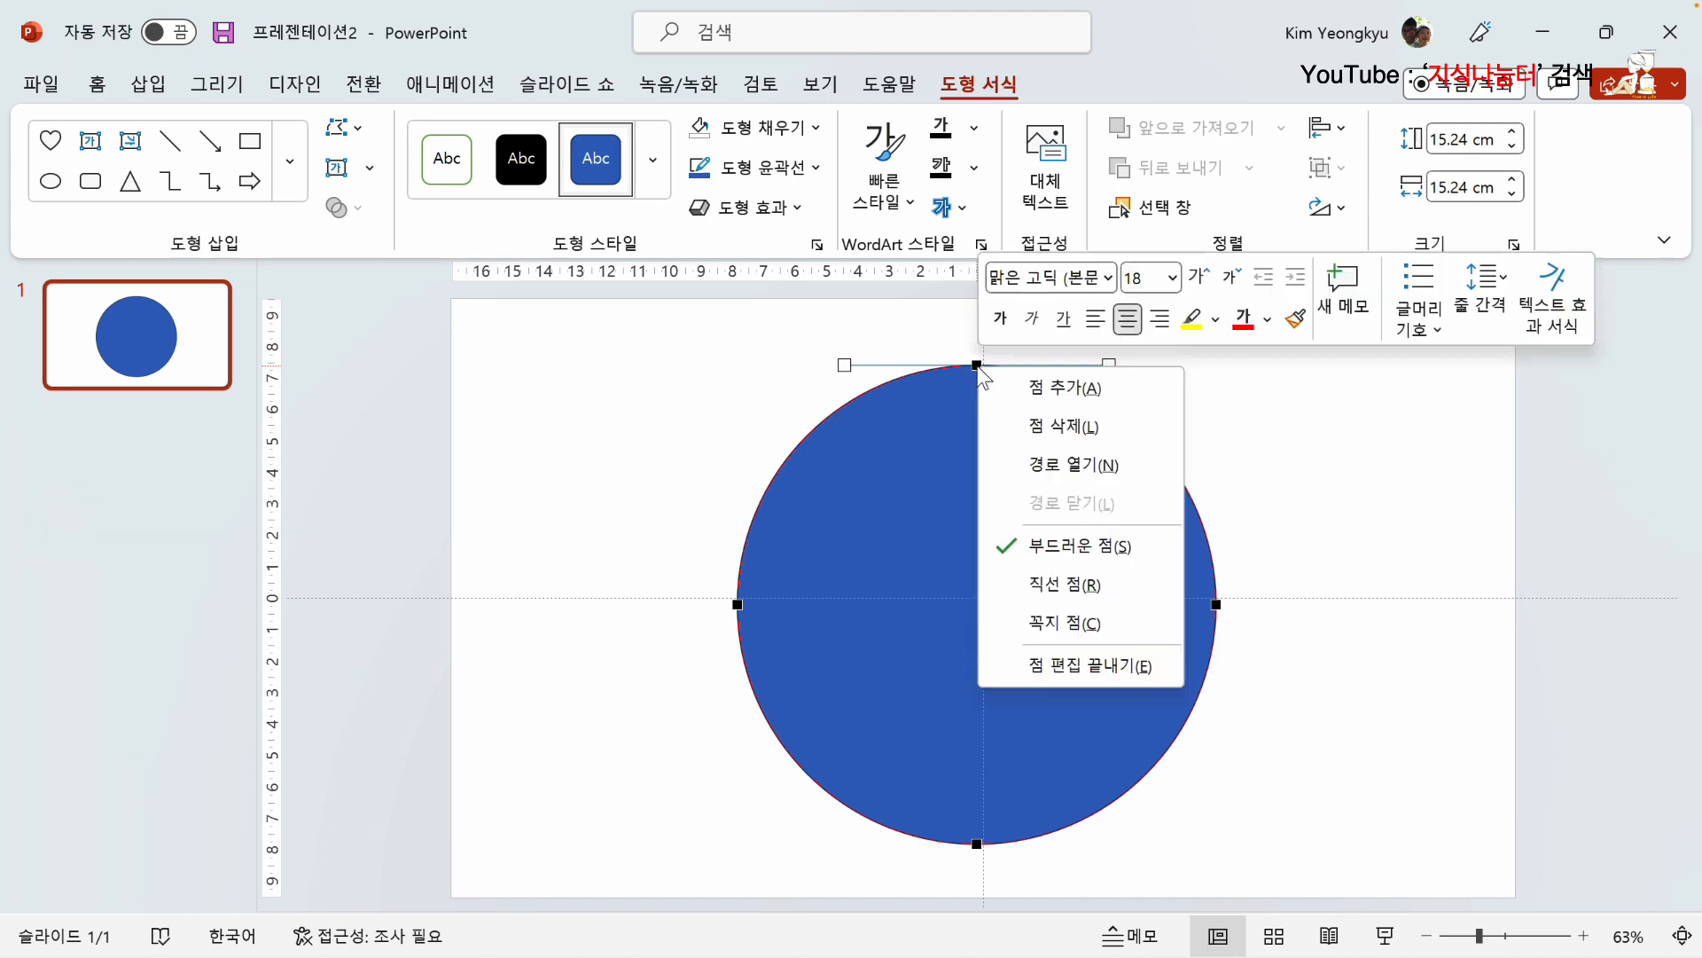
pyautogui.click(1077, 625)
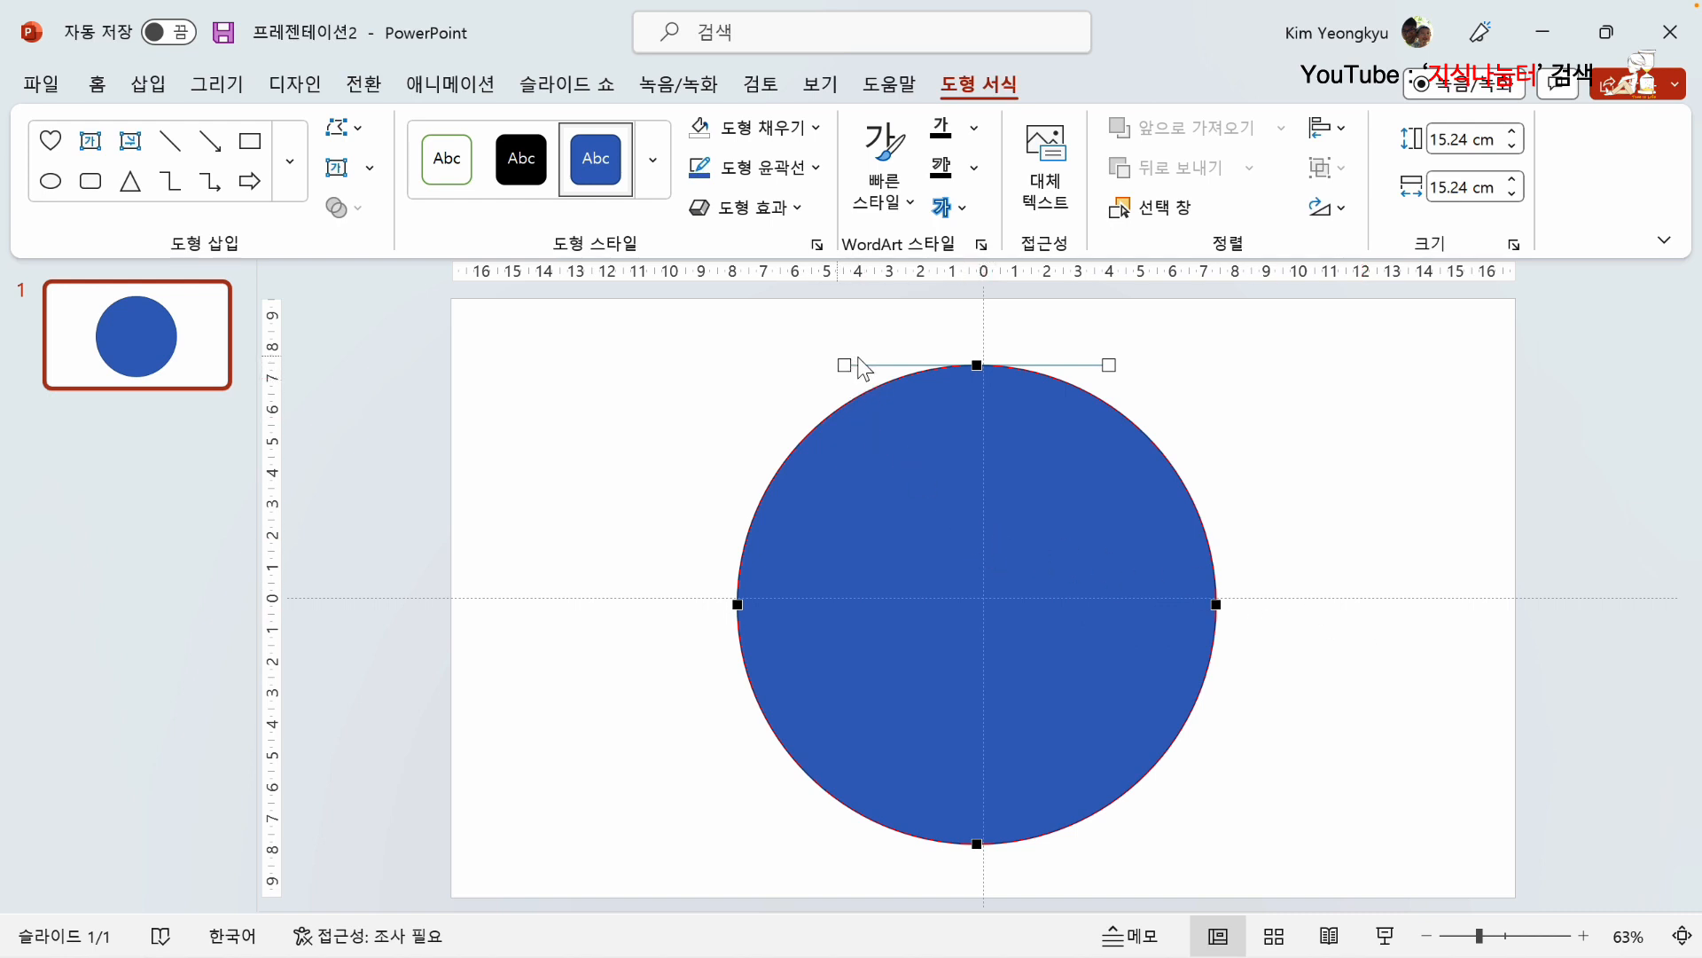
pyautogui.moveTo(842, 365); pyautogui.dragTo(940, 613)
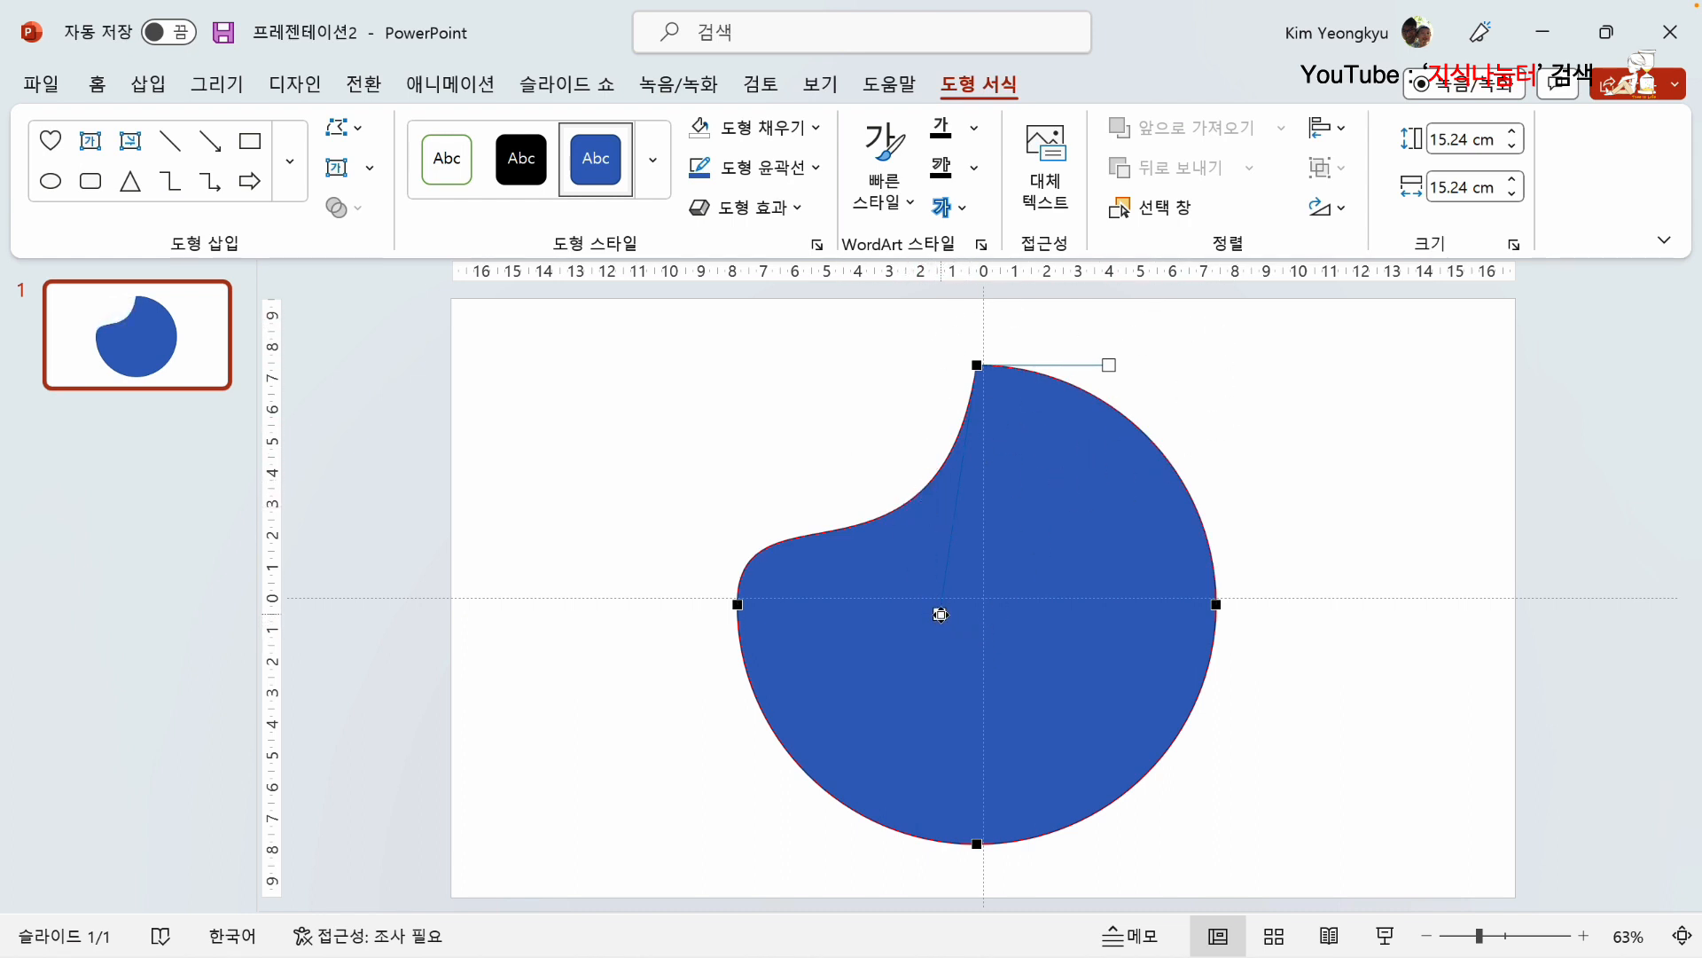
pyautogui.moveTo(940, 614); pyautogui.dragTo(1142, 734)
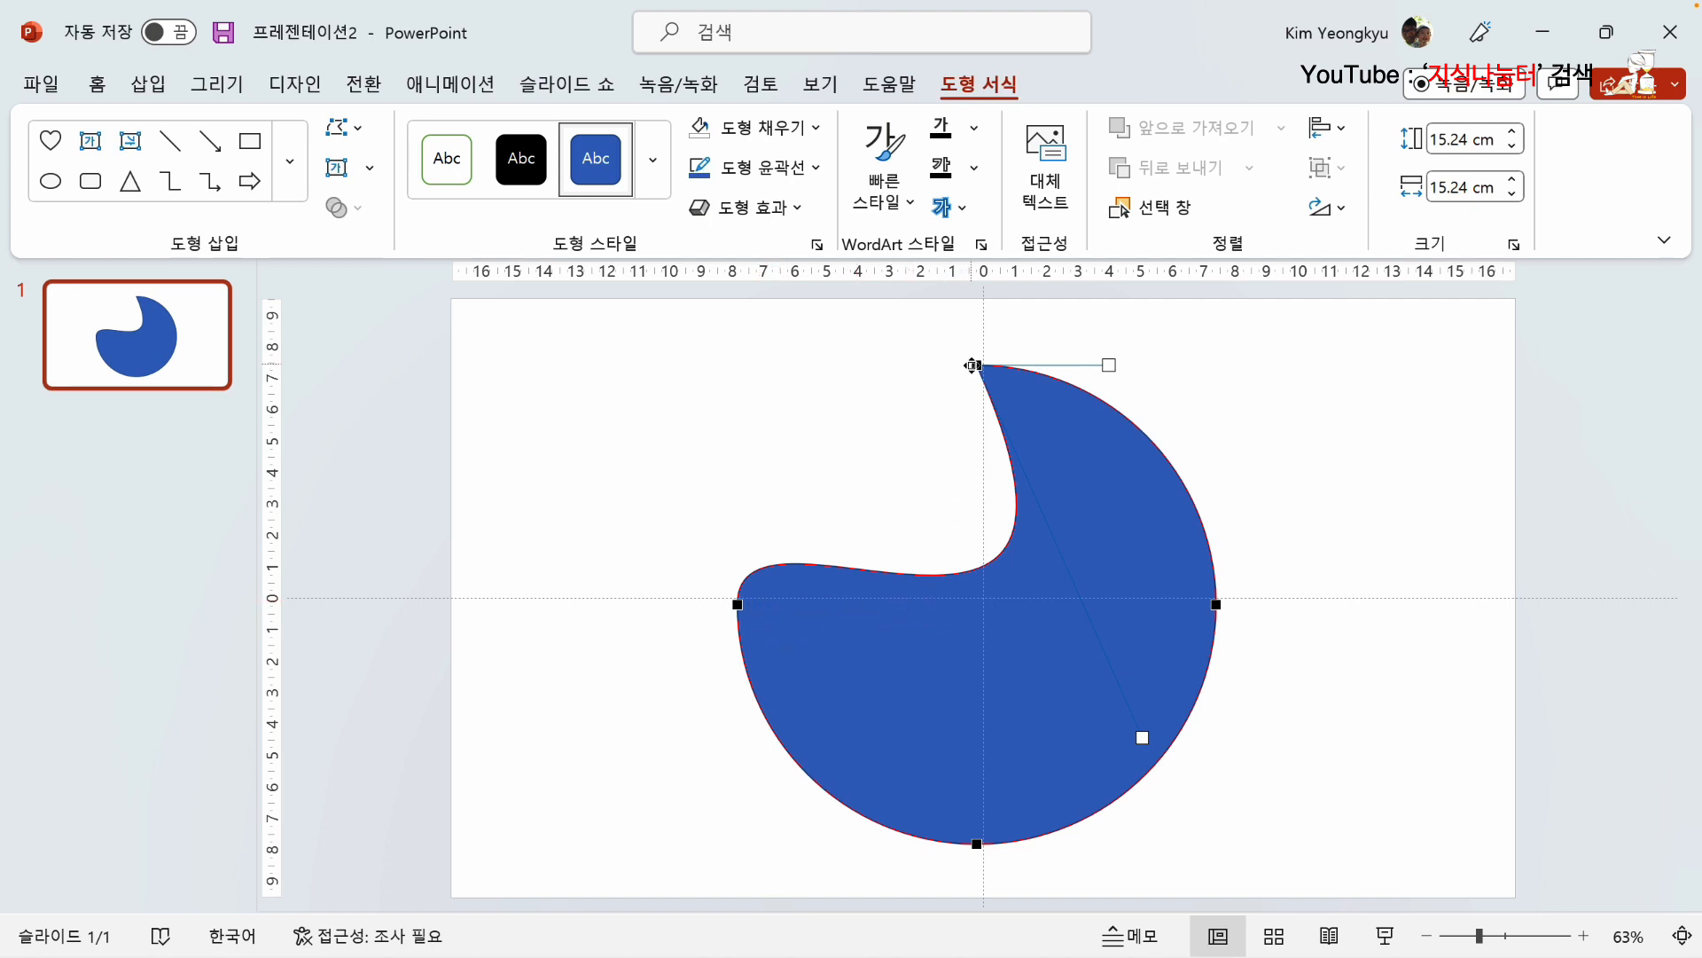
# Step: Add a point on the lower-left arc, move it inward to form a notch, and spread its two handles apart
pyautogui.rightClick(813, 780)
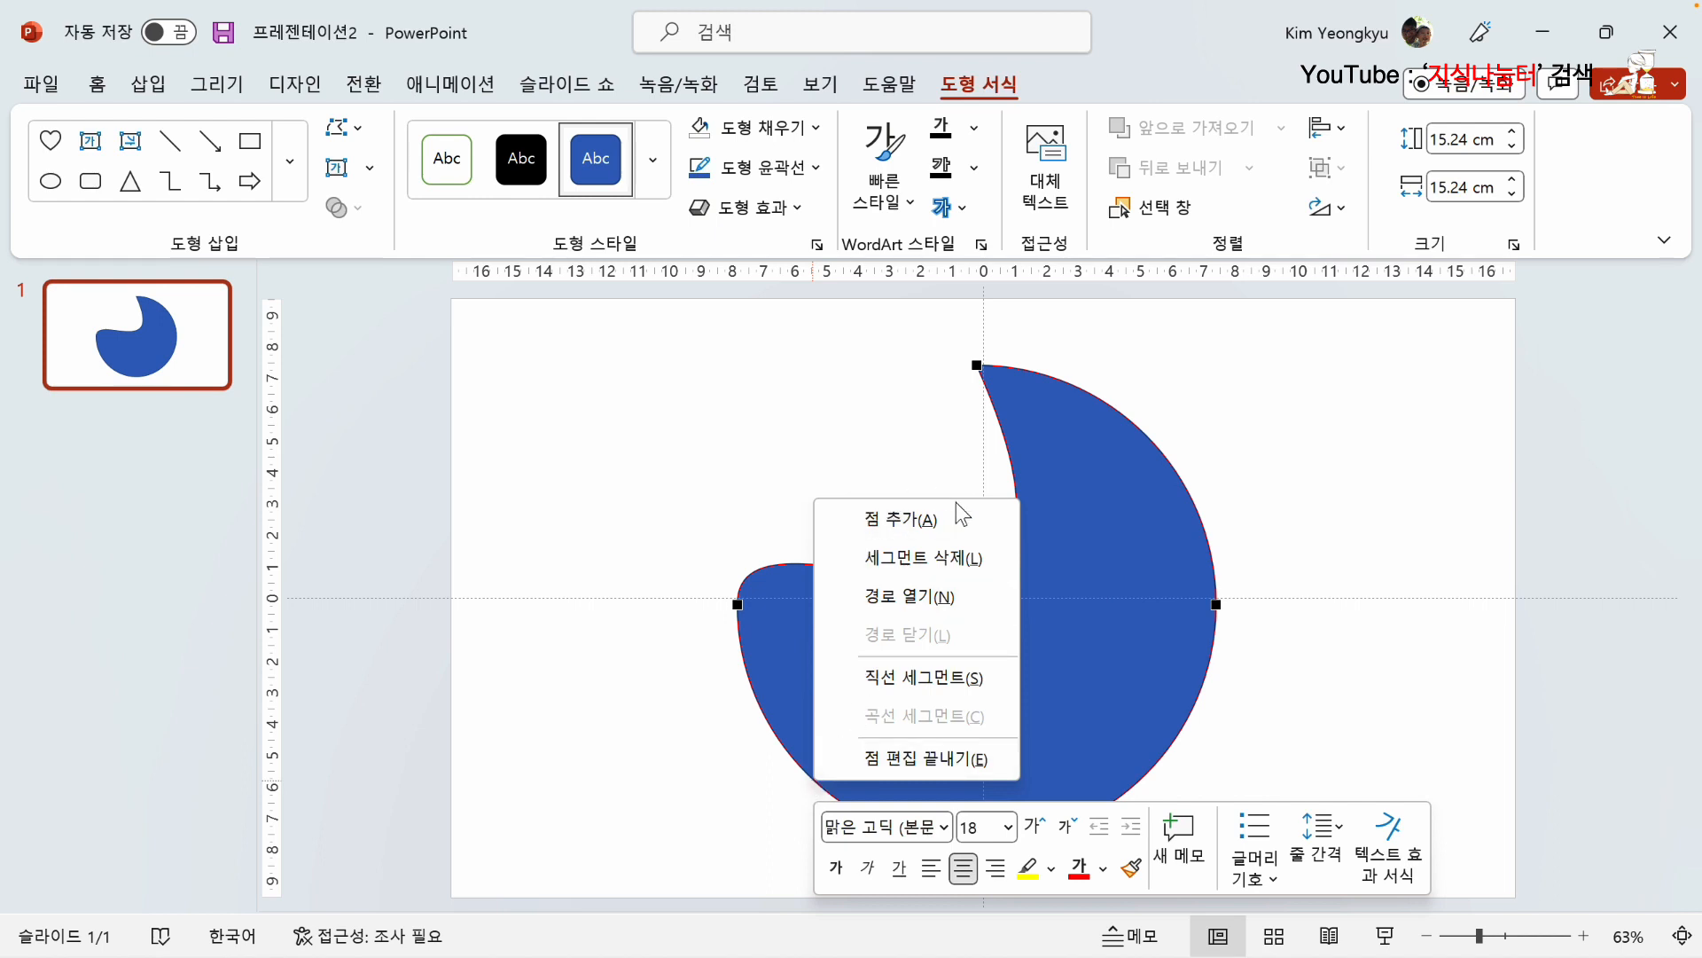
pyautogui.click(902, 520)
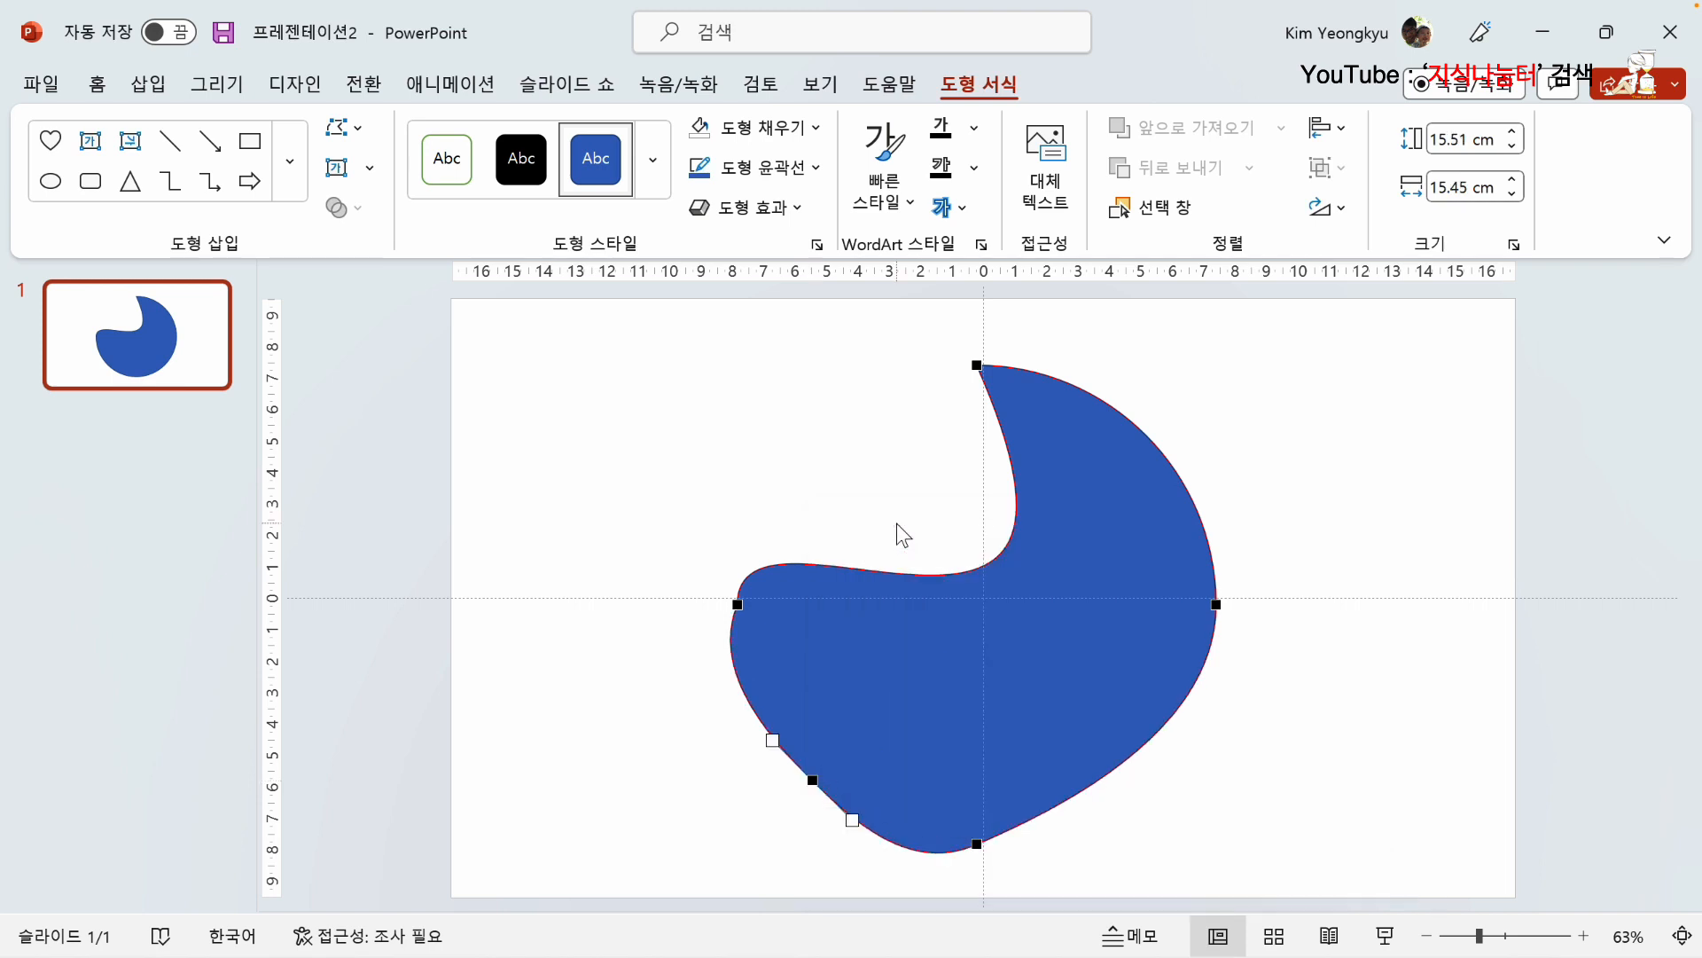
pyautogui.moveTo(813, 777); pyautogui.dragTo(853, 782)
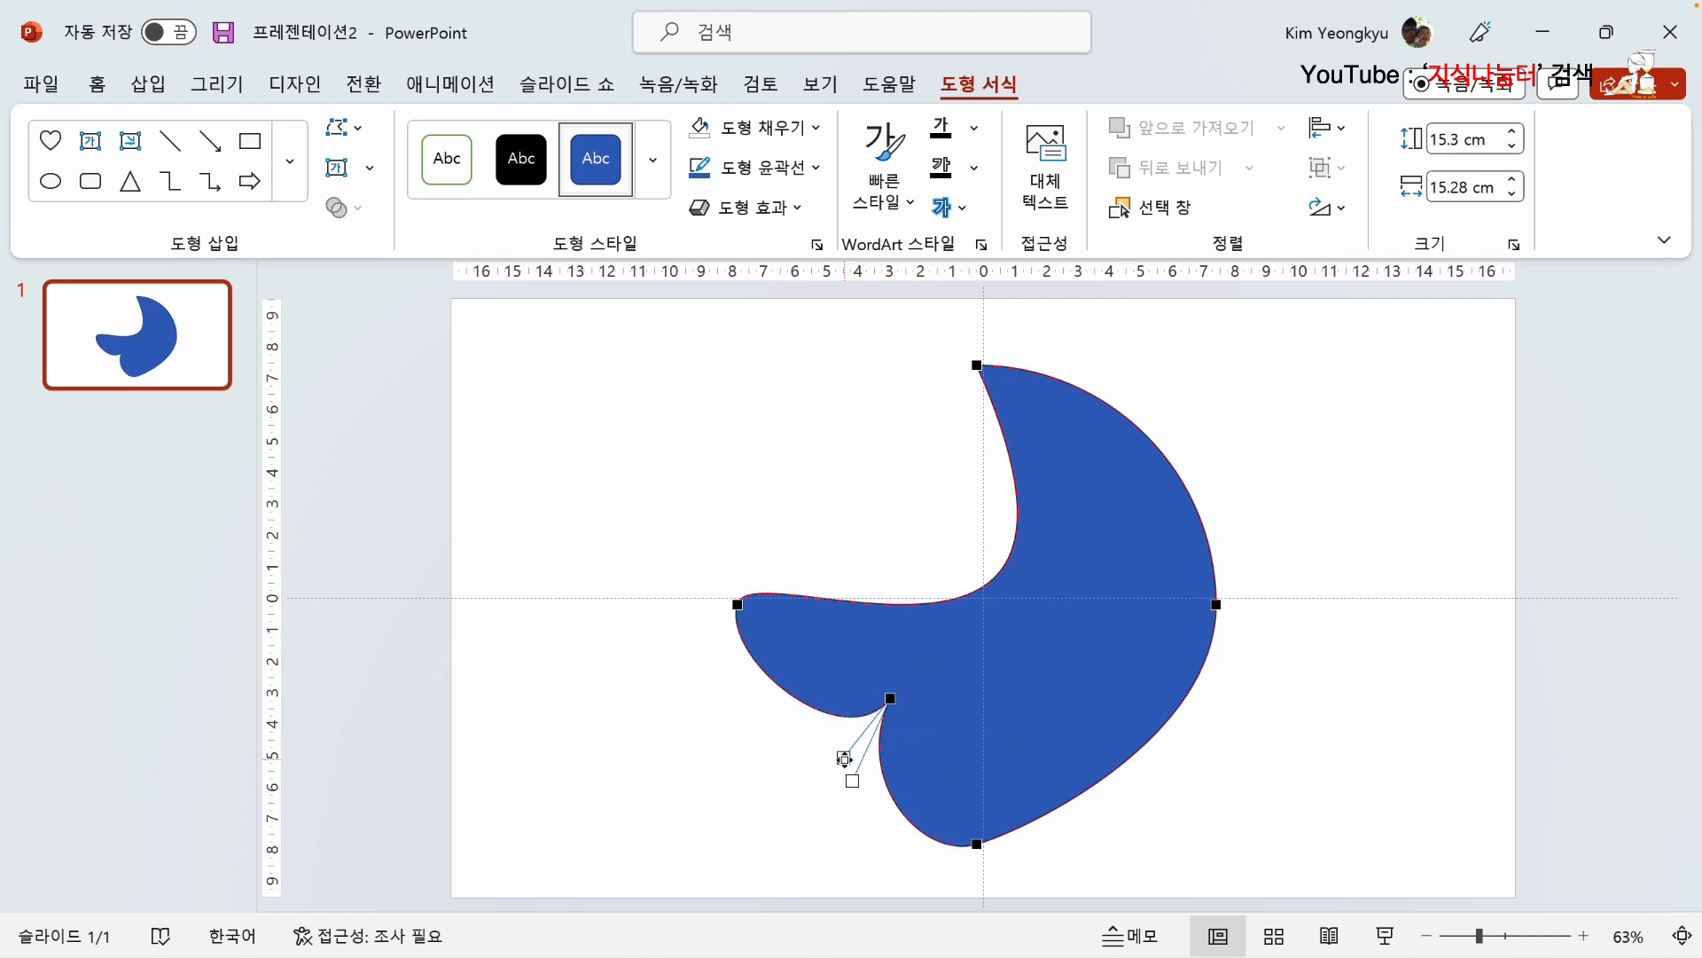
pyautogui.moveTo(843, 759)
pyautogui.mouseDown()
pyautogui.moveTo(790, 738)
pyautogui.moveTo(836, 789)
pyautogui.mouseUp()
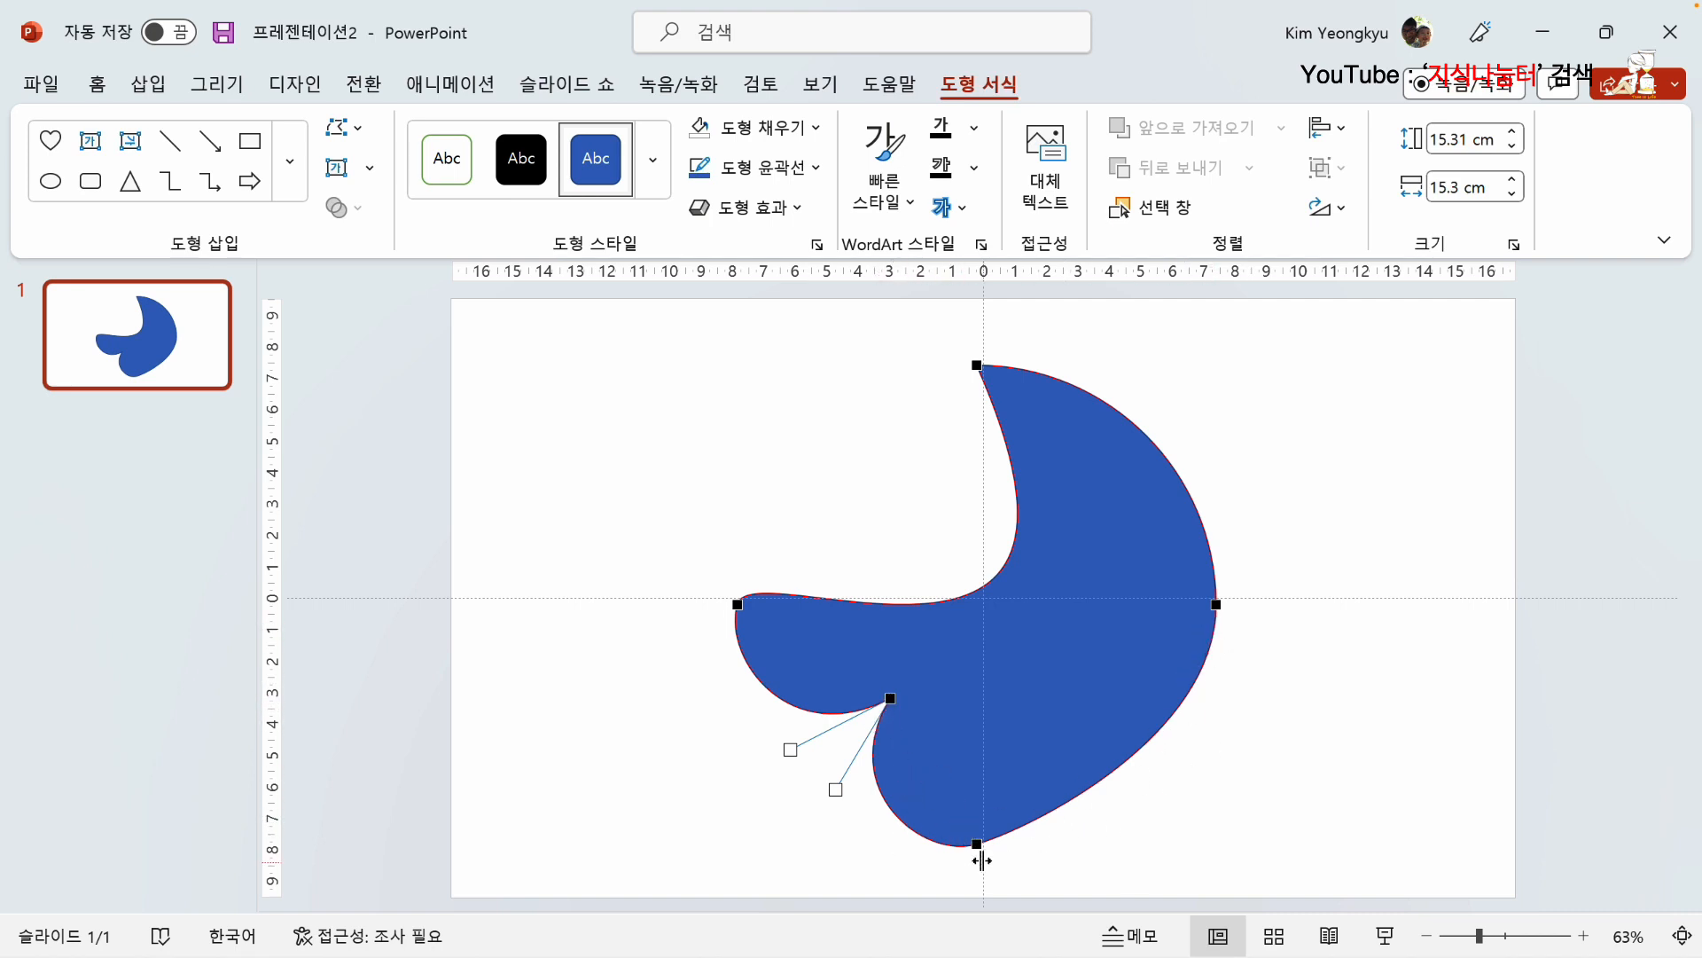
# Step: Convert the segment between the notch point and the bottom point to a straight segment (직선 세그먼트)
pyautogui.rightClick(883, 798)
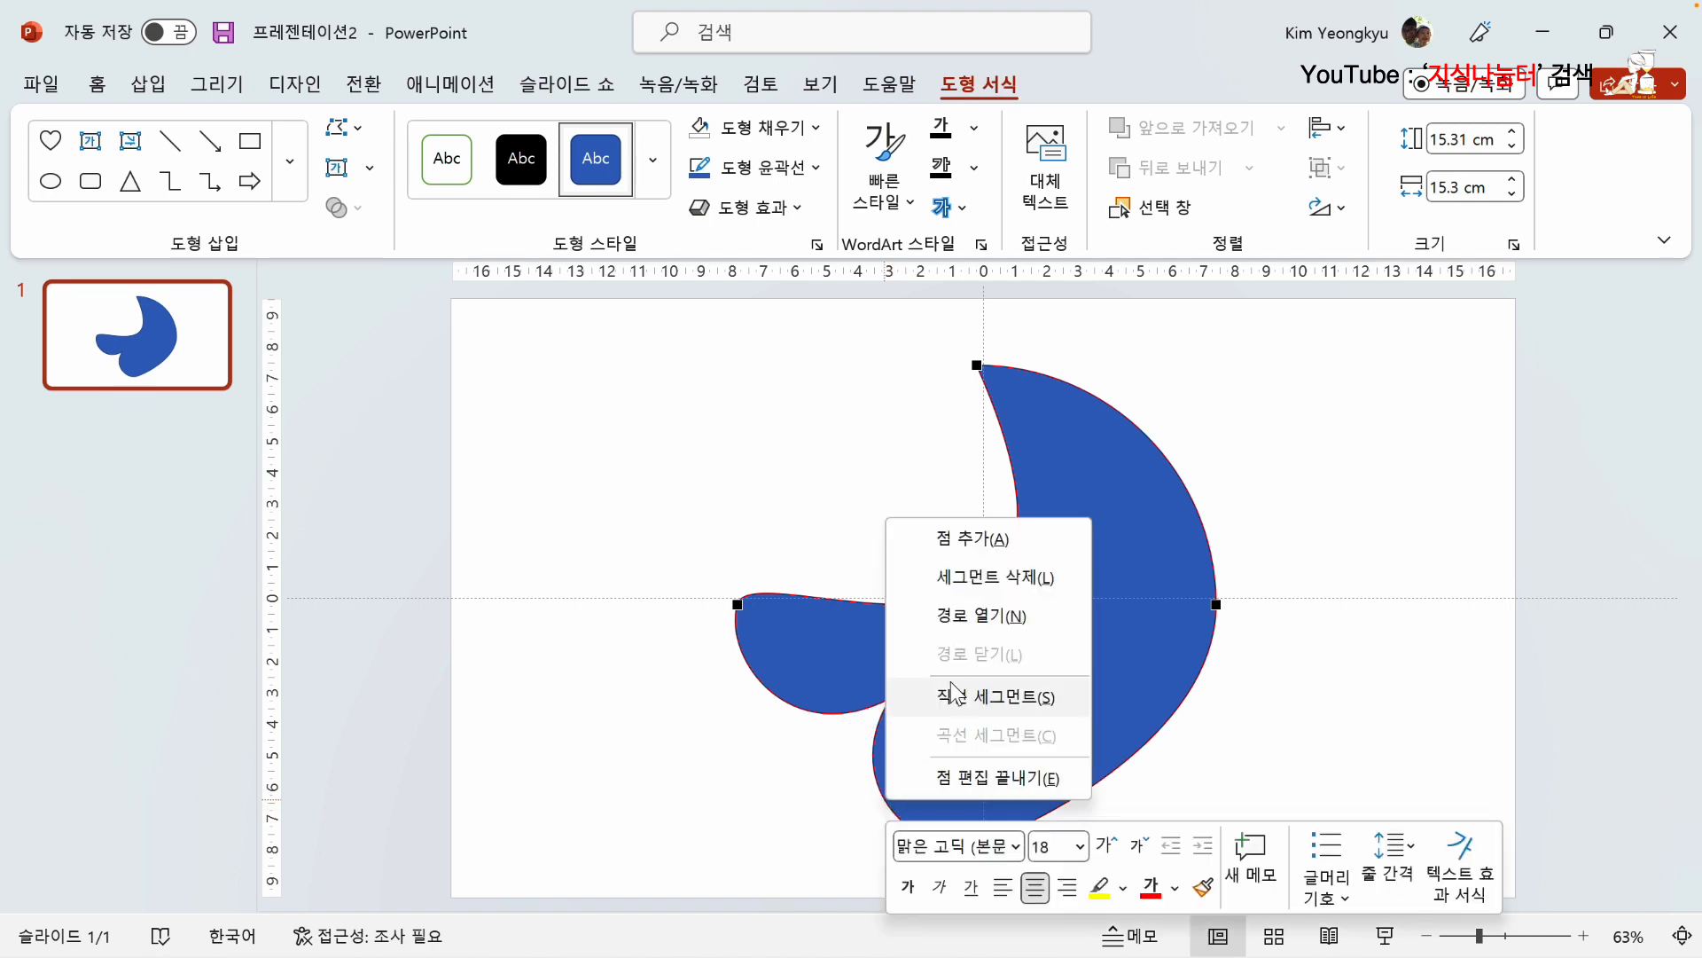
pyautogui.click(979, 696)
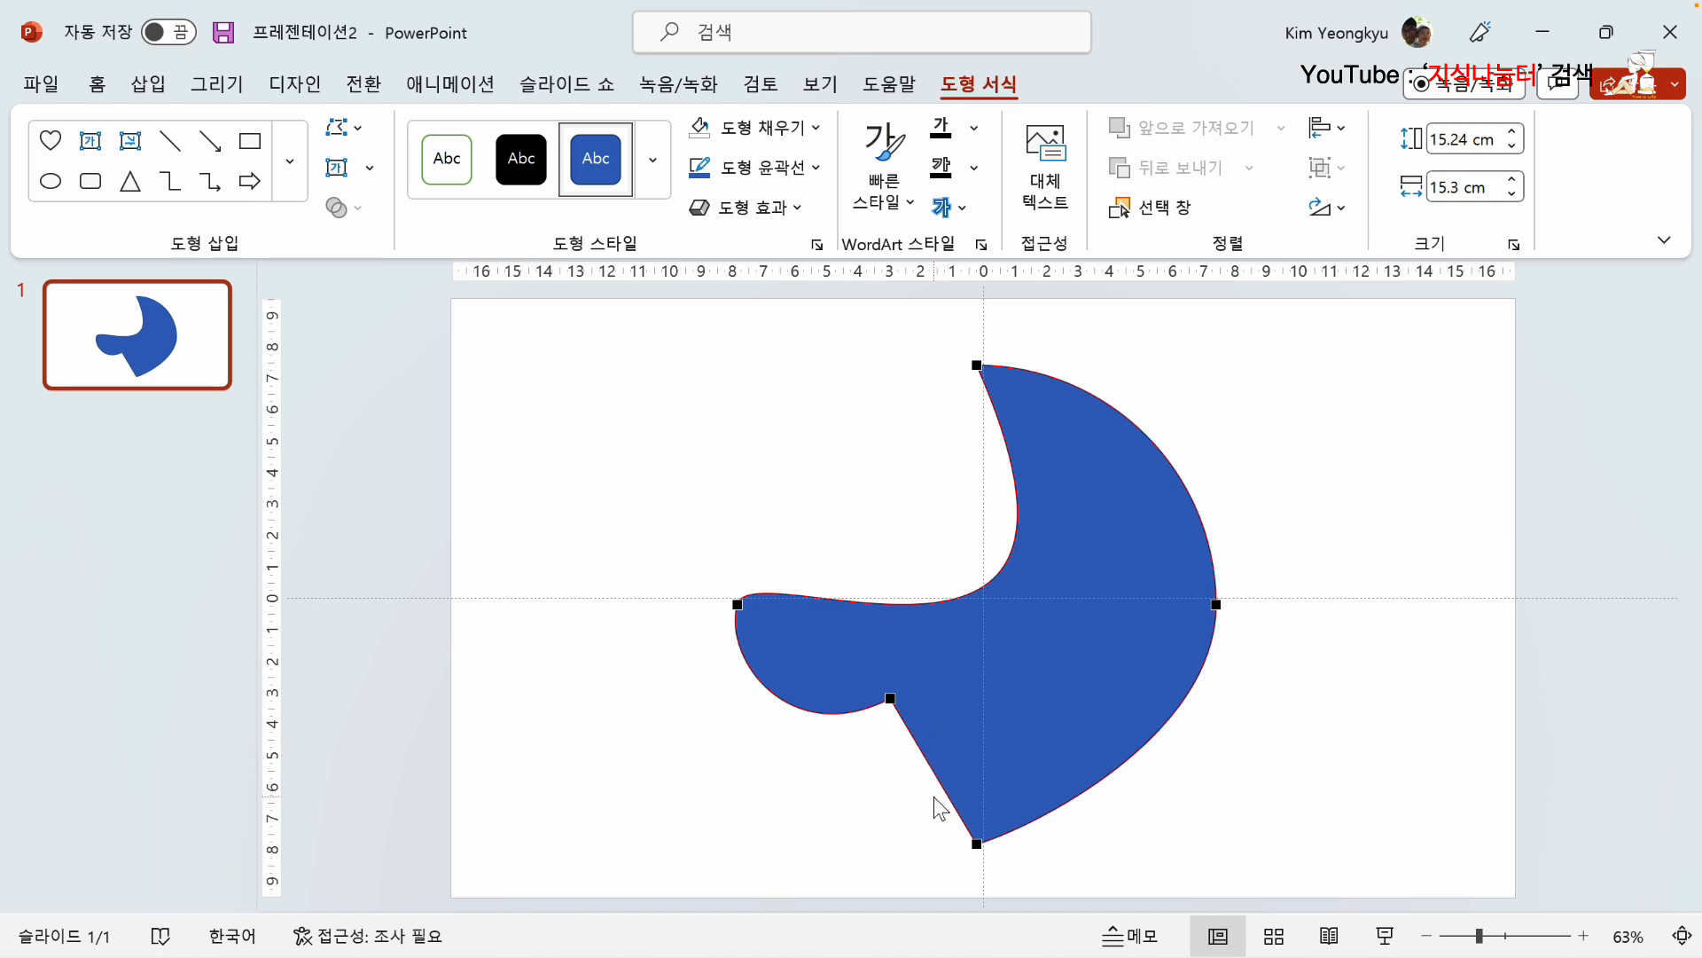
# Step: Turn the straight segment below the notch into a curved segment (곡선 세그먼트) and pull the notch point's handle outward to make it bulge
pyautogui.rightClick(927, 759)
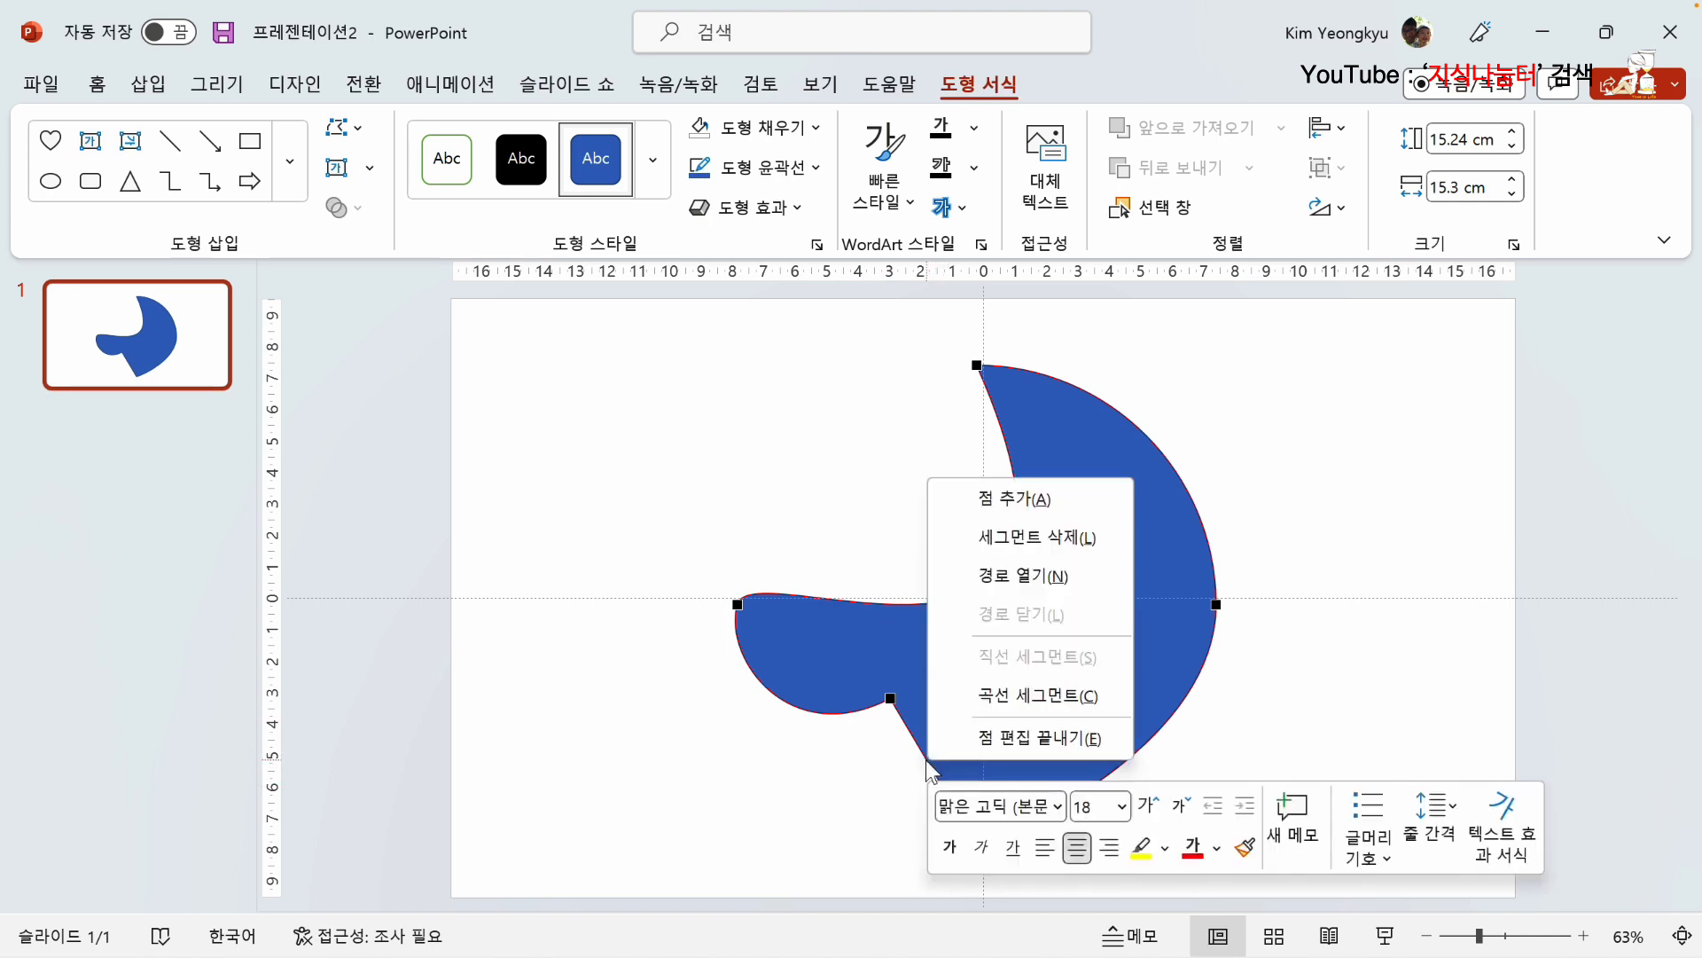
pyautogui.click(1043, 701)
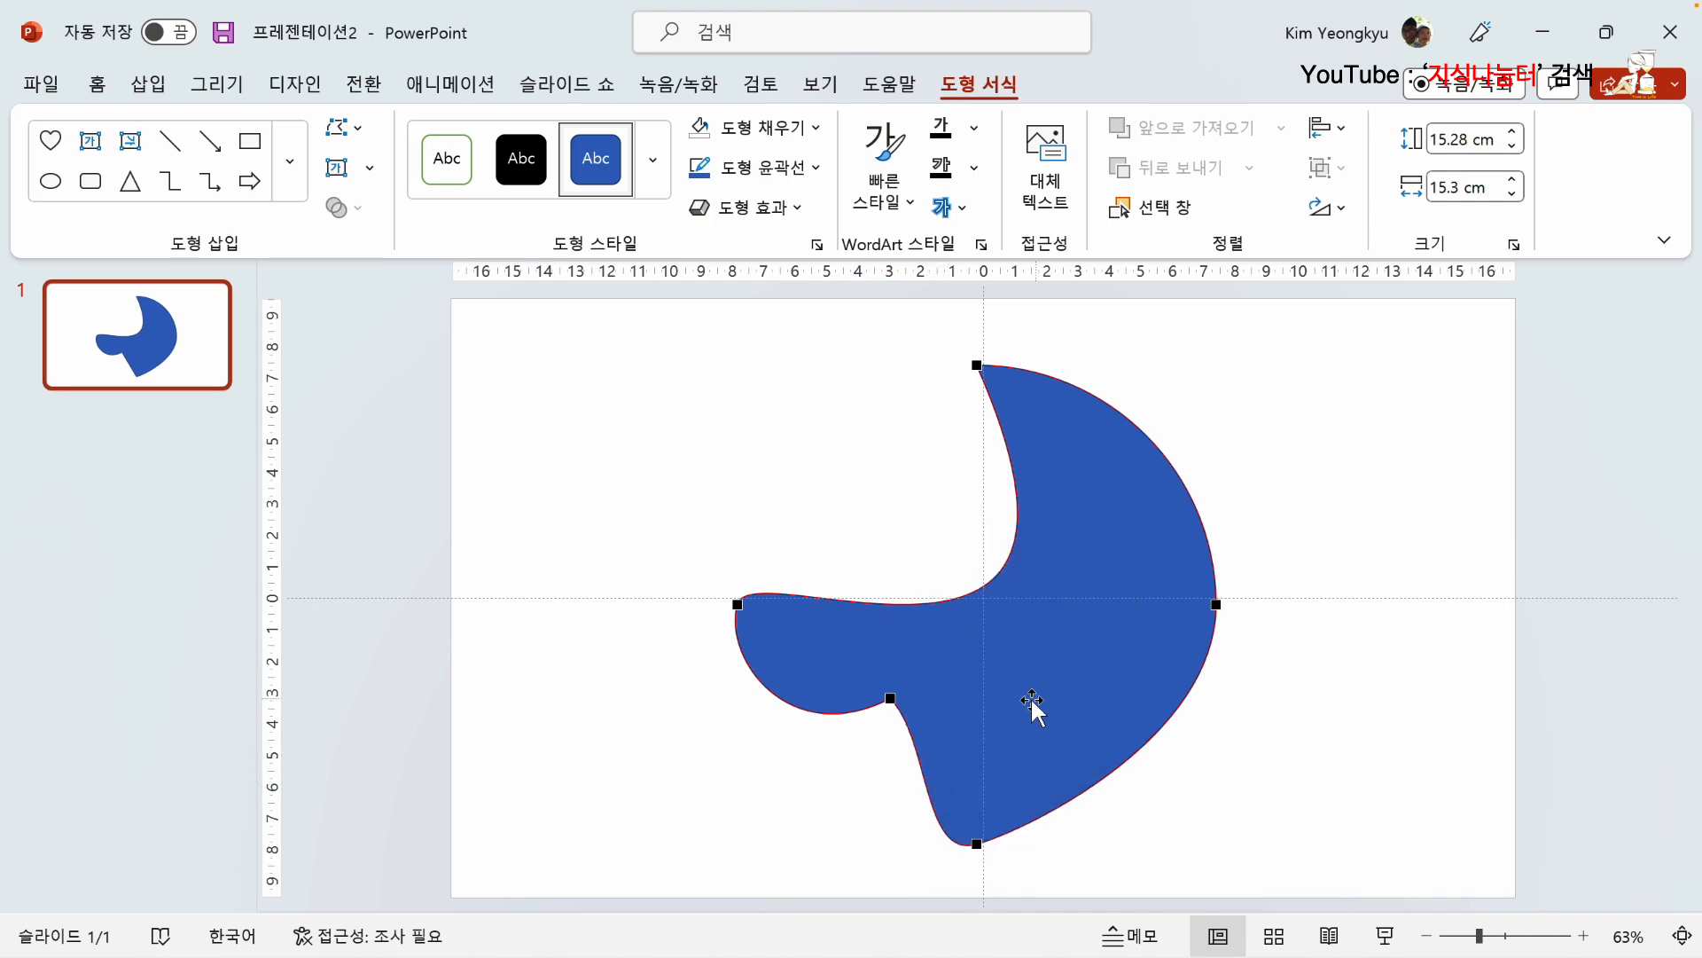
pyautogui.click(892, 698)
pyautogui.moveTo(932, 741); pyautogui.dragTo(843, 779)
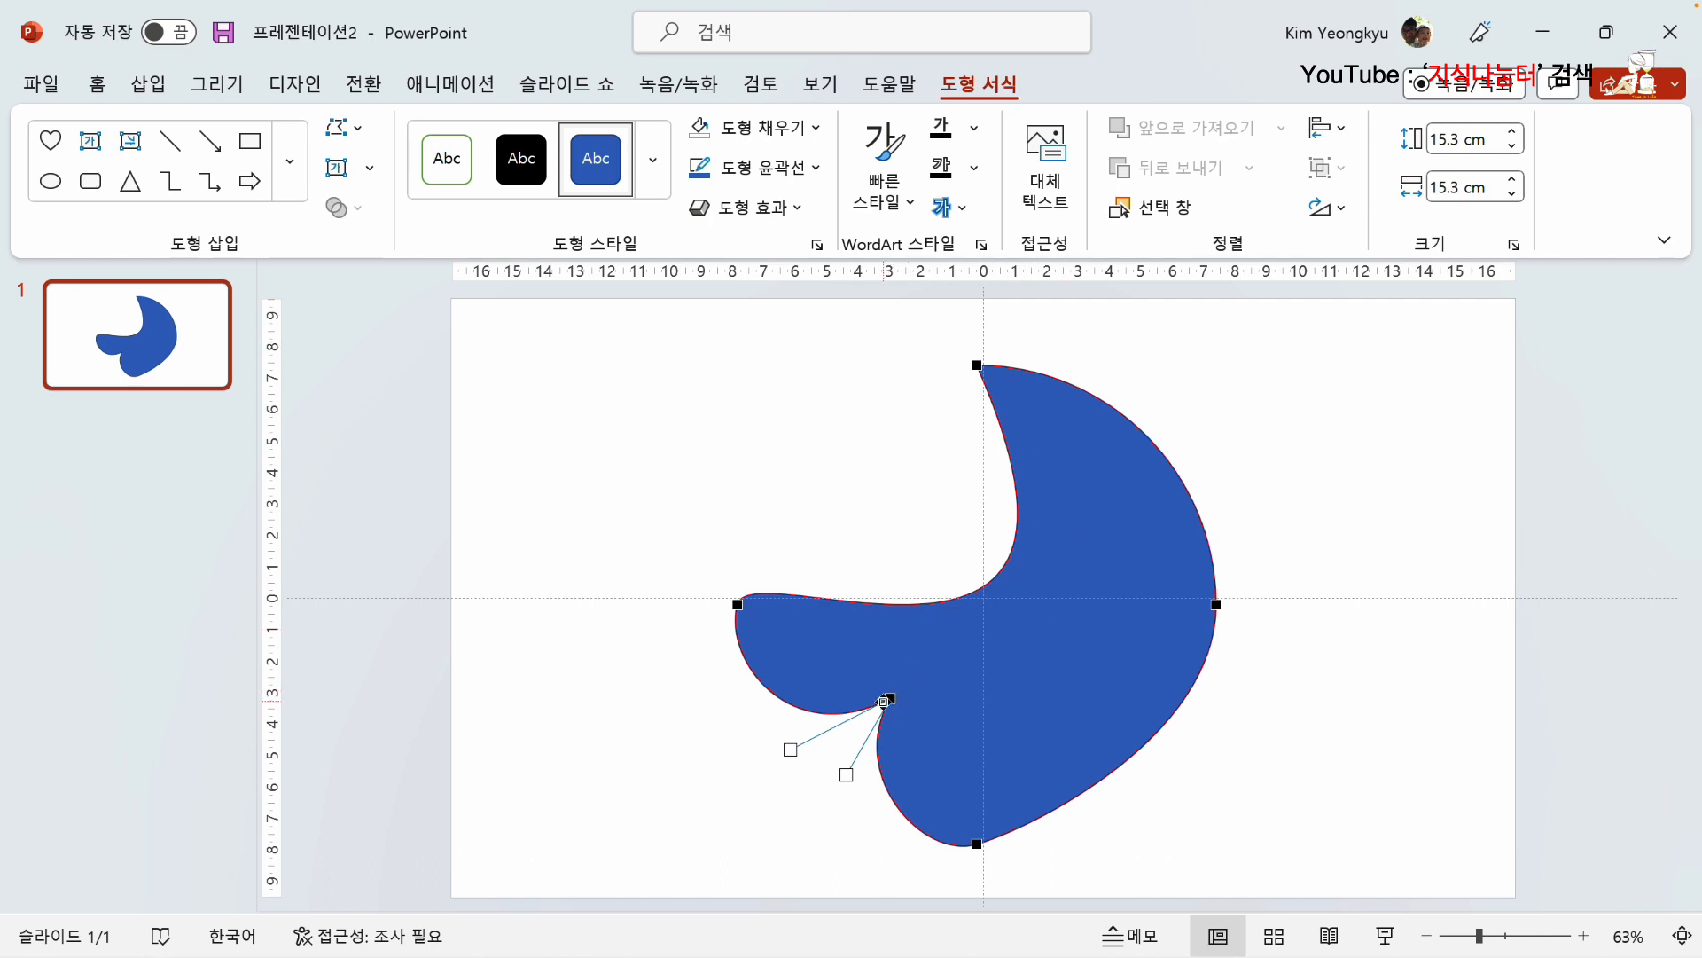
# Step: Open the shape's path (경로 열기) and pull its two left end points apart, one down-left and the other up-right
pyautogui.rightClick(991, 578)
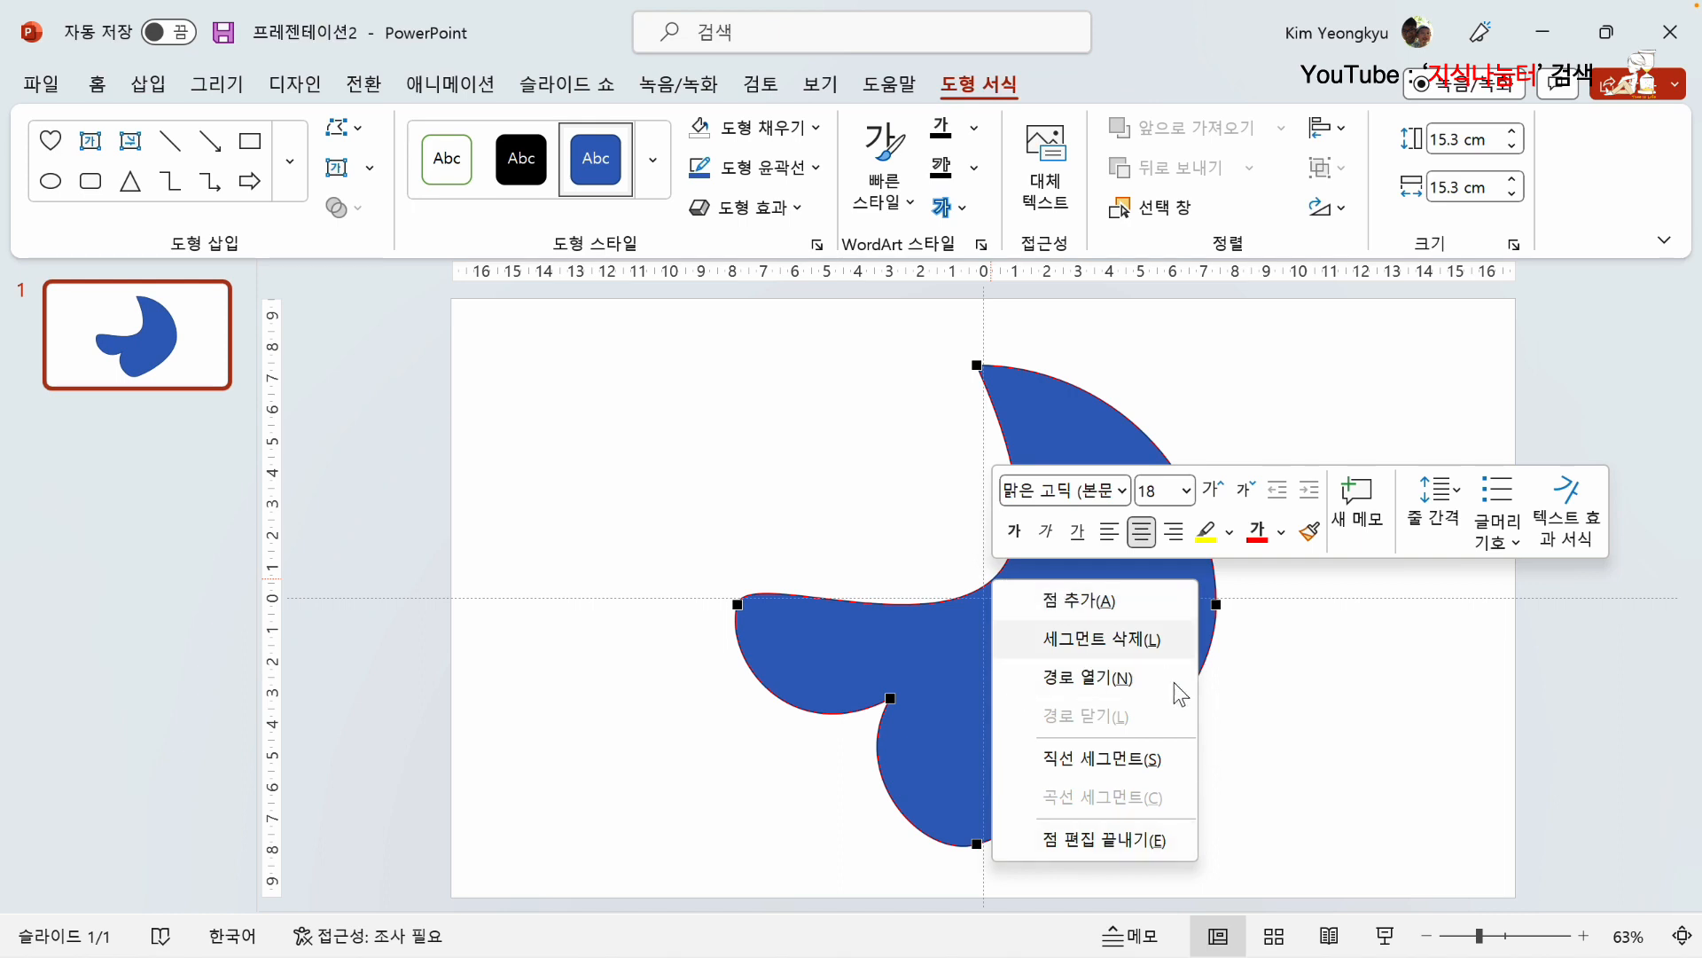
pyautogui.click(1083, 683)
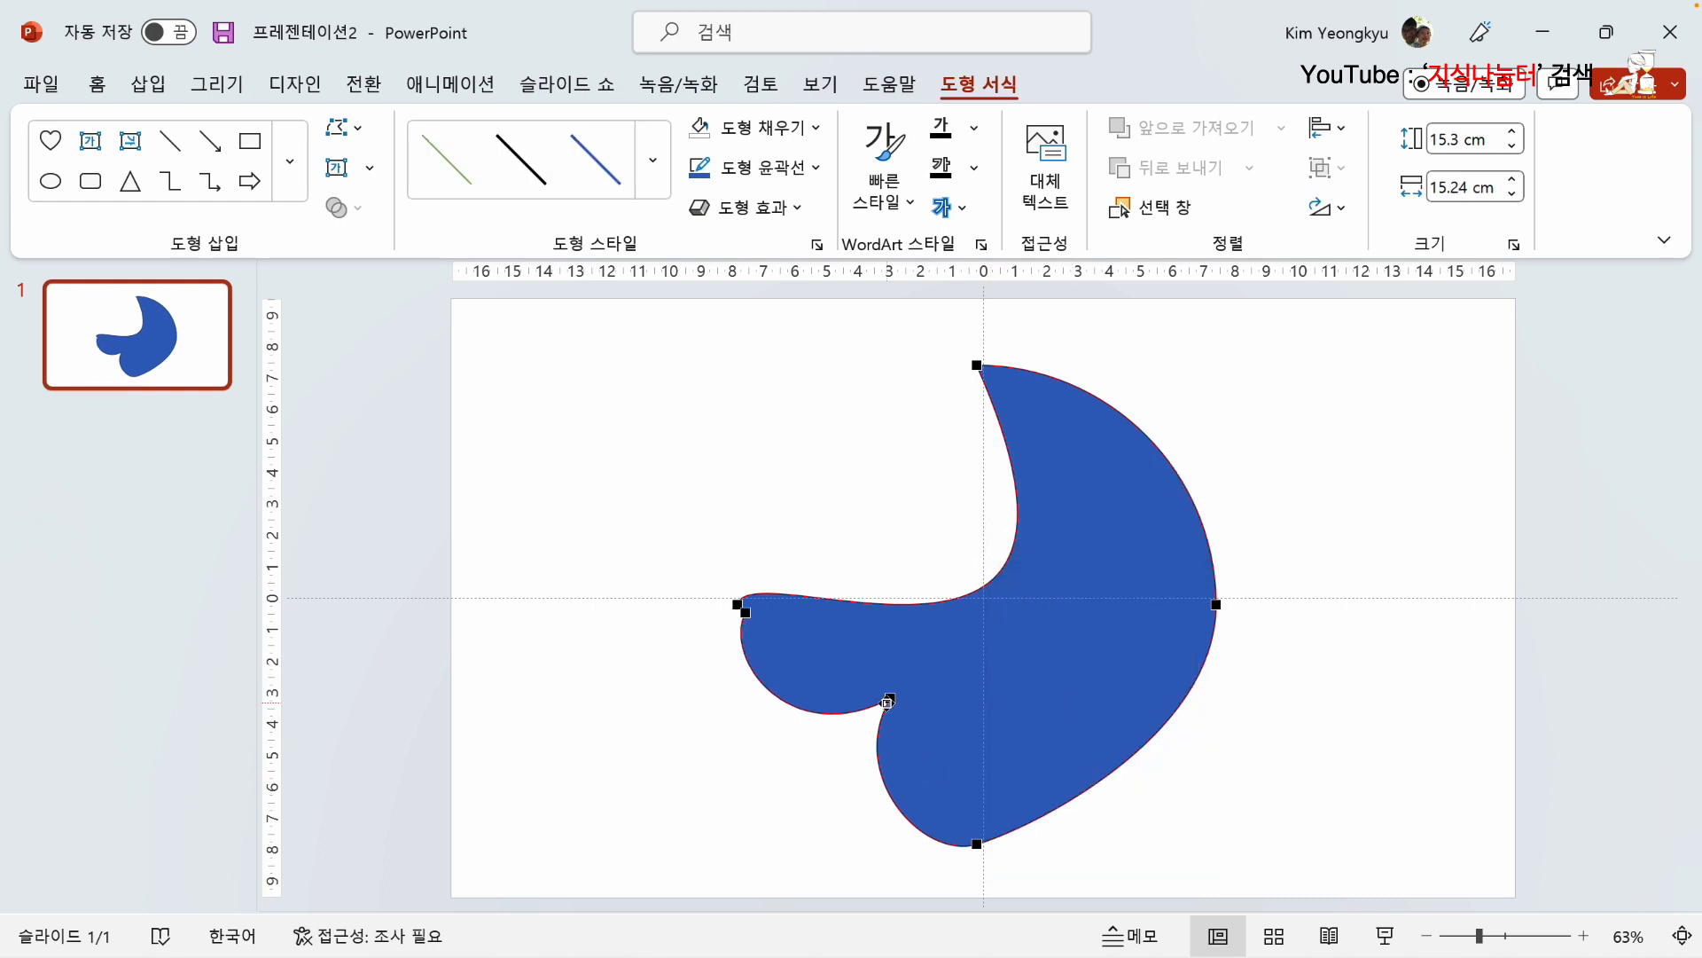
pyautogui.moveTo(755, 610); pyautogui.dragTo(703, 688)
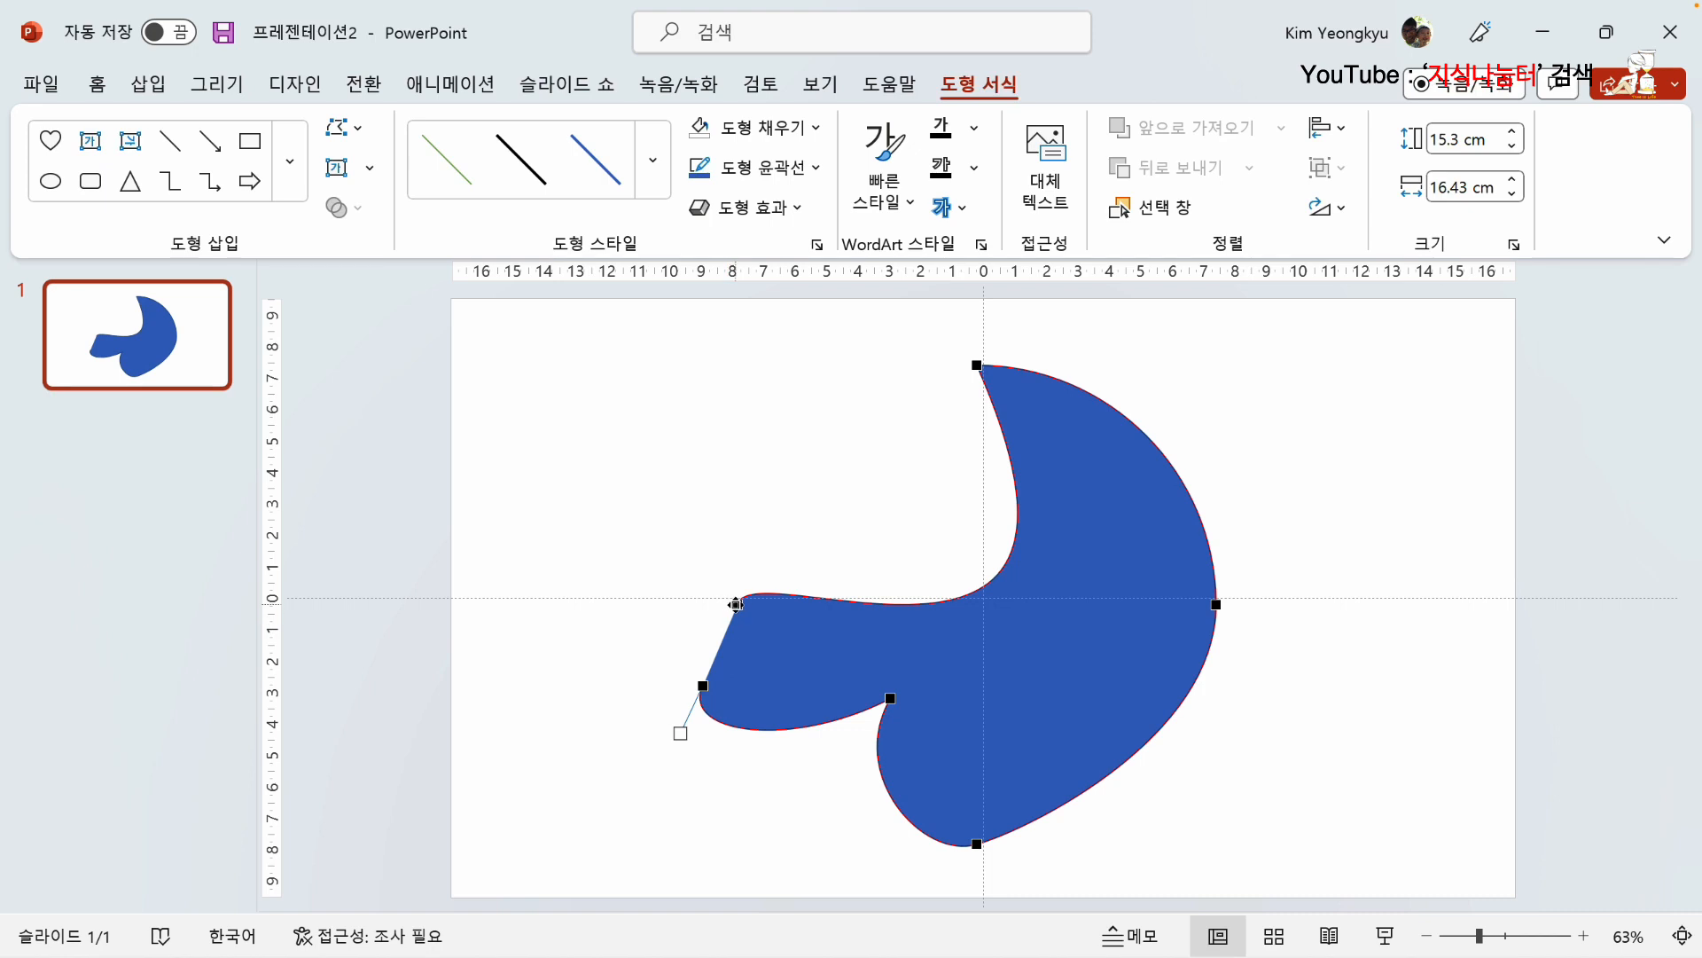
pyautogui.moveTo(738, 605); pyautogui.dragTo(824, 524)
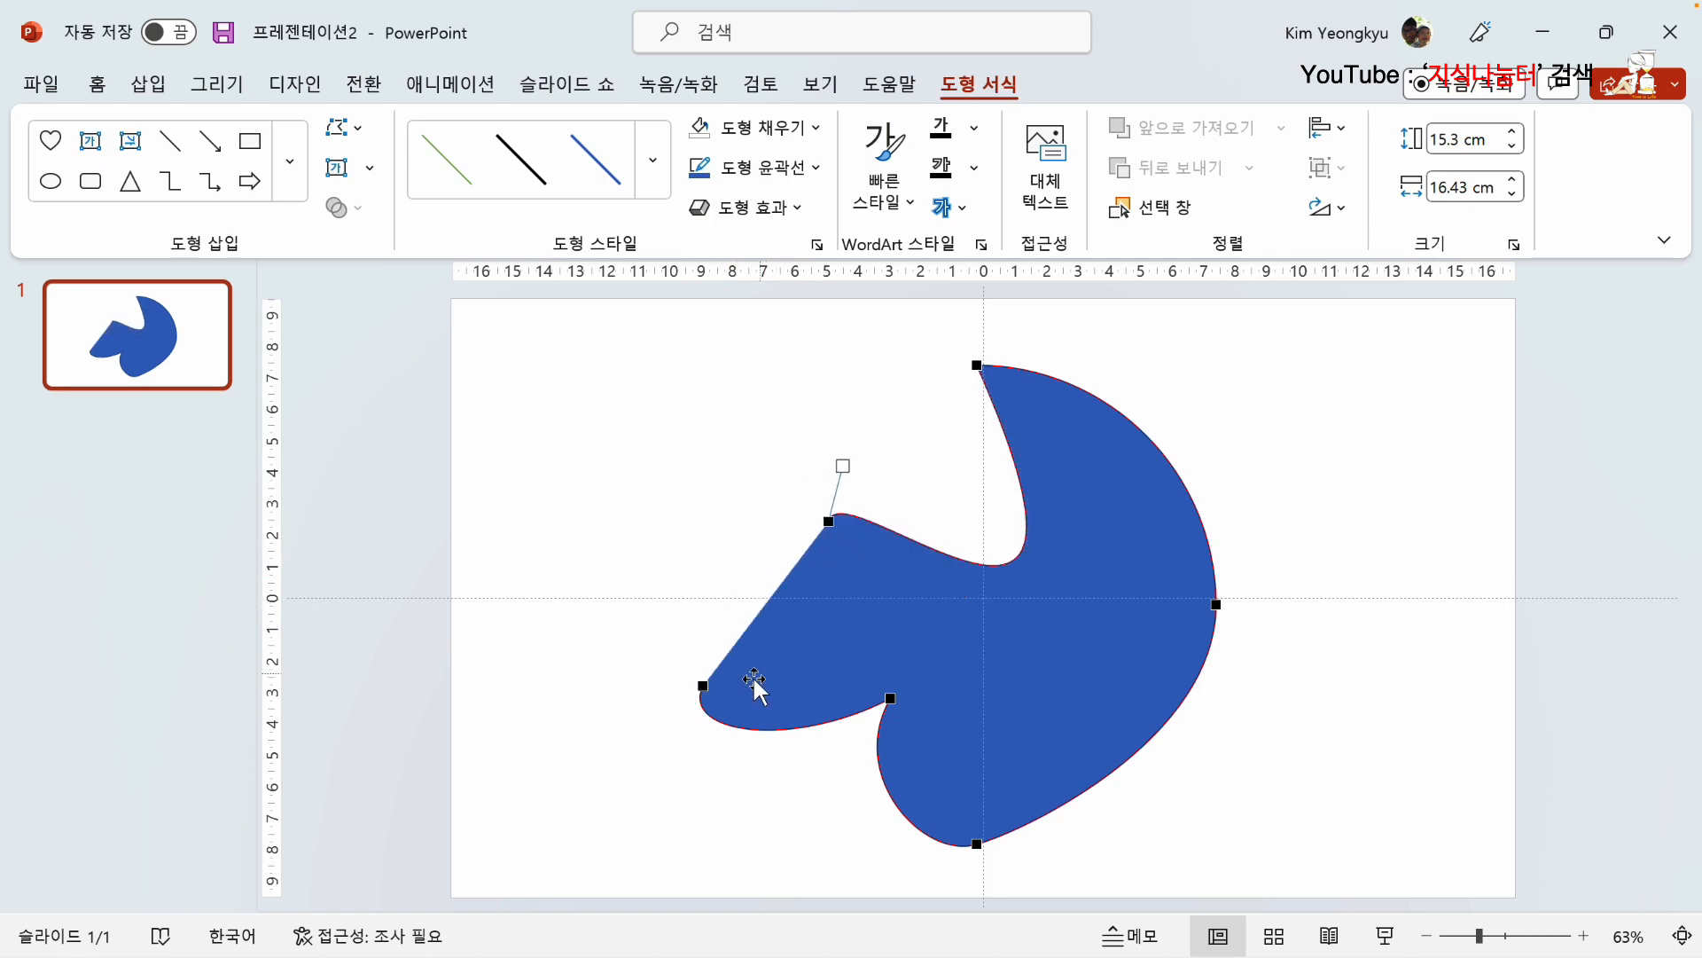
# Step: Remove the fill from the opened shape (채우기 없음) and deselect it
pyautogui.click(817, 130)
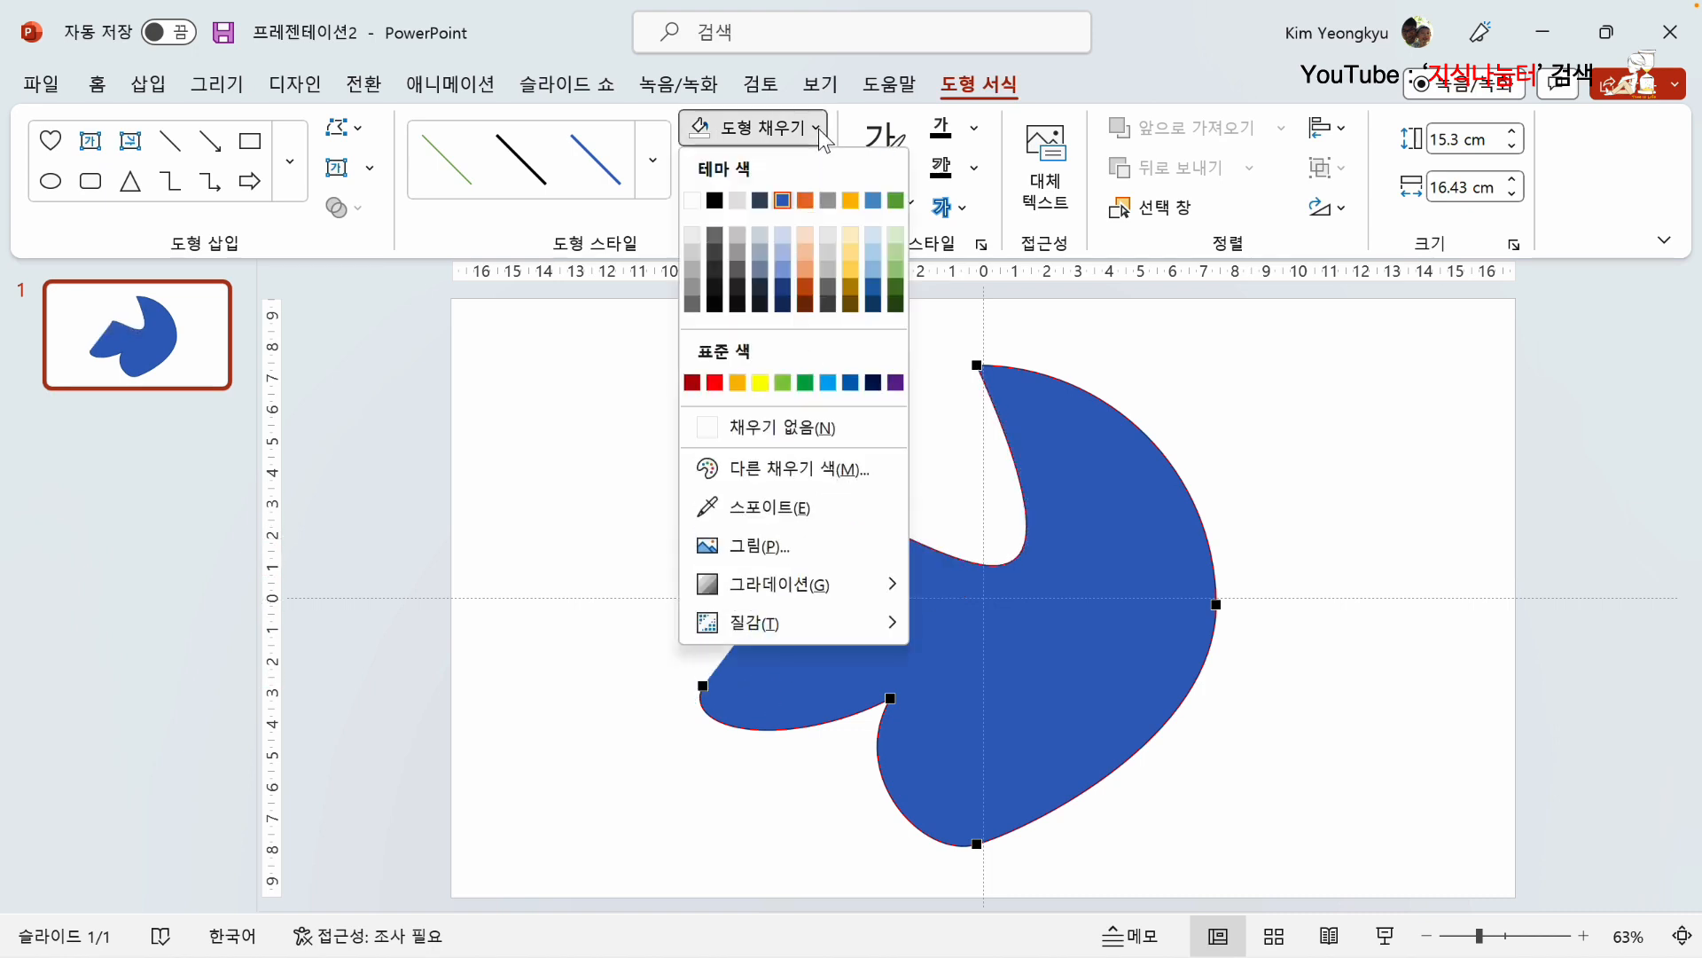
pyautogui.click(708, 428)
pyautogui.click(635, 626)
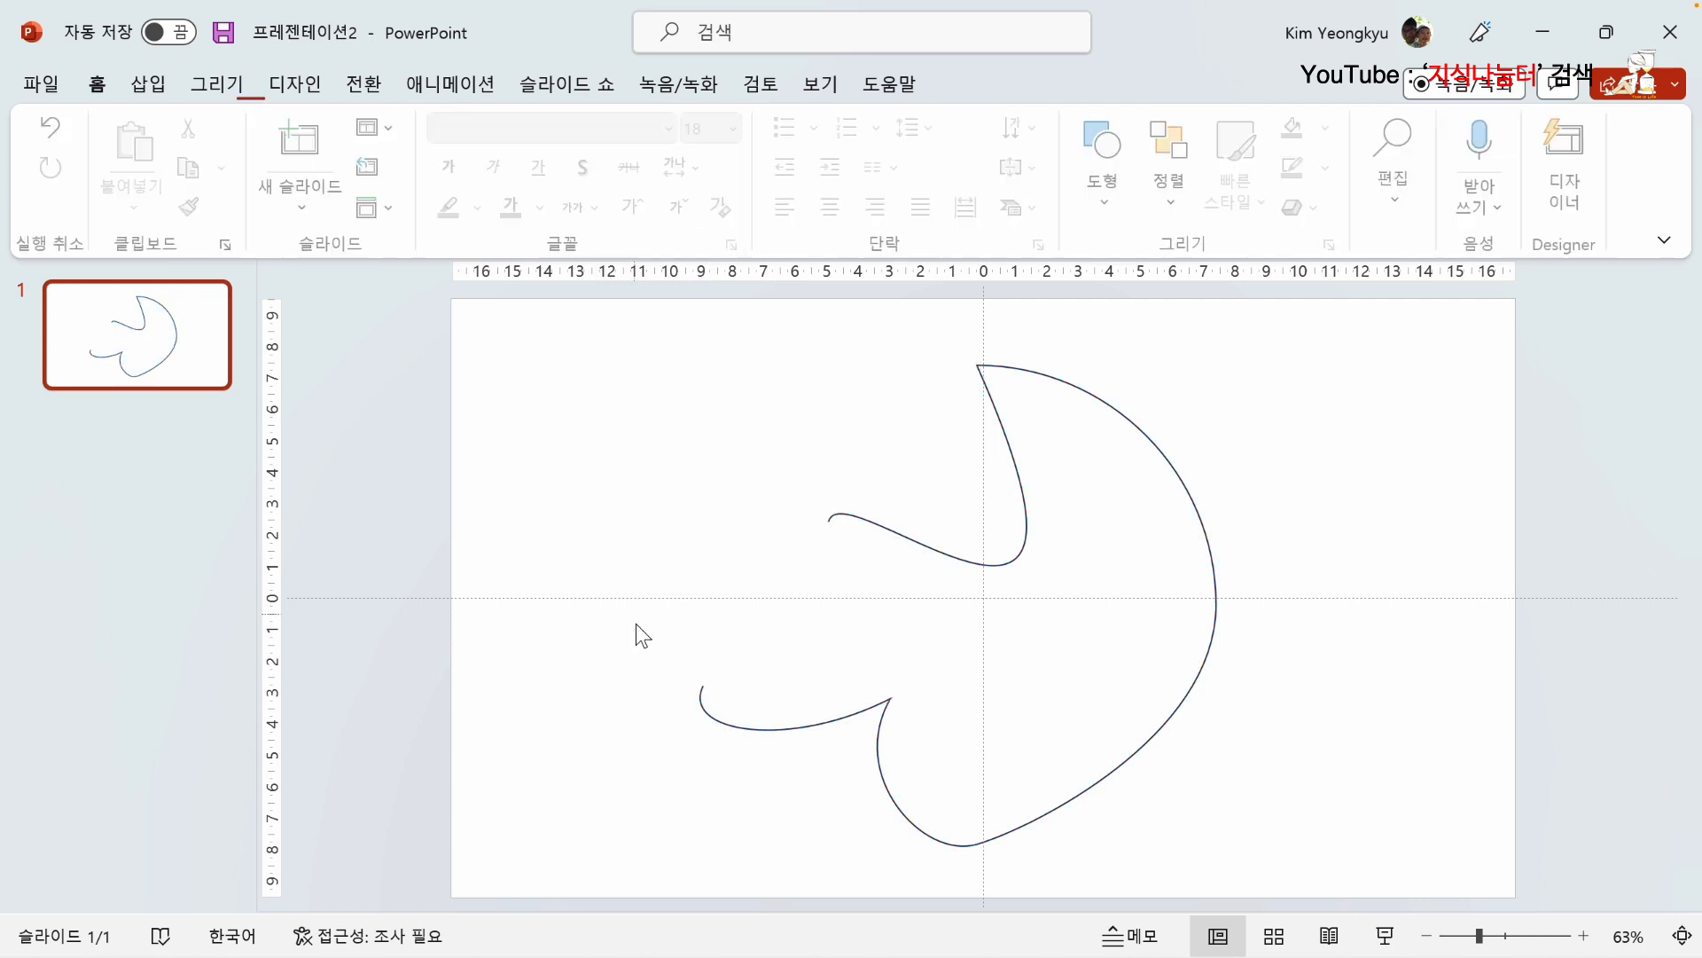
# Step: Close the open shape's path (경로 닫기) from its upper-left end point and deselect the shape
pyautogui.click(838, 517)
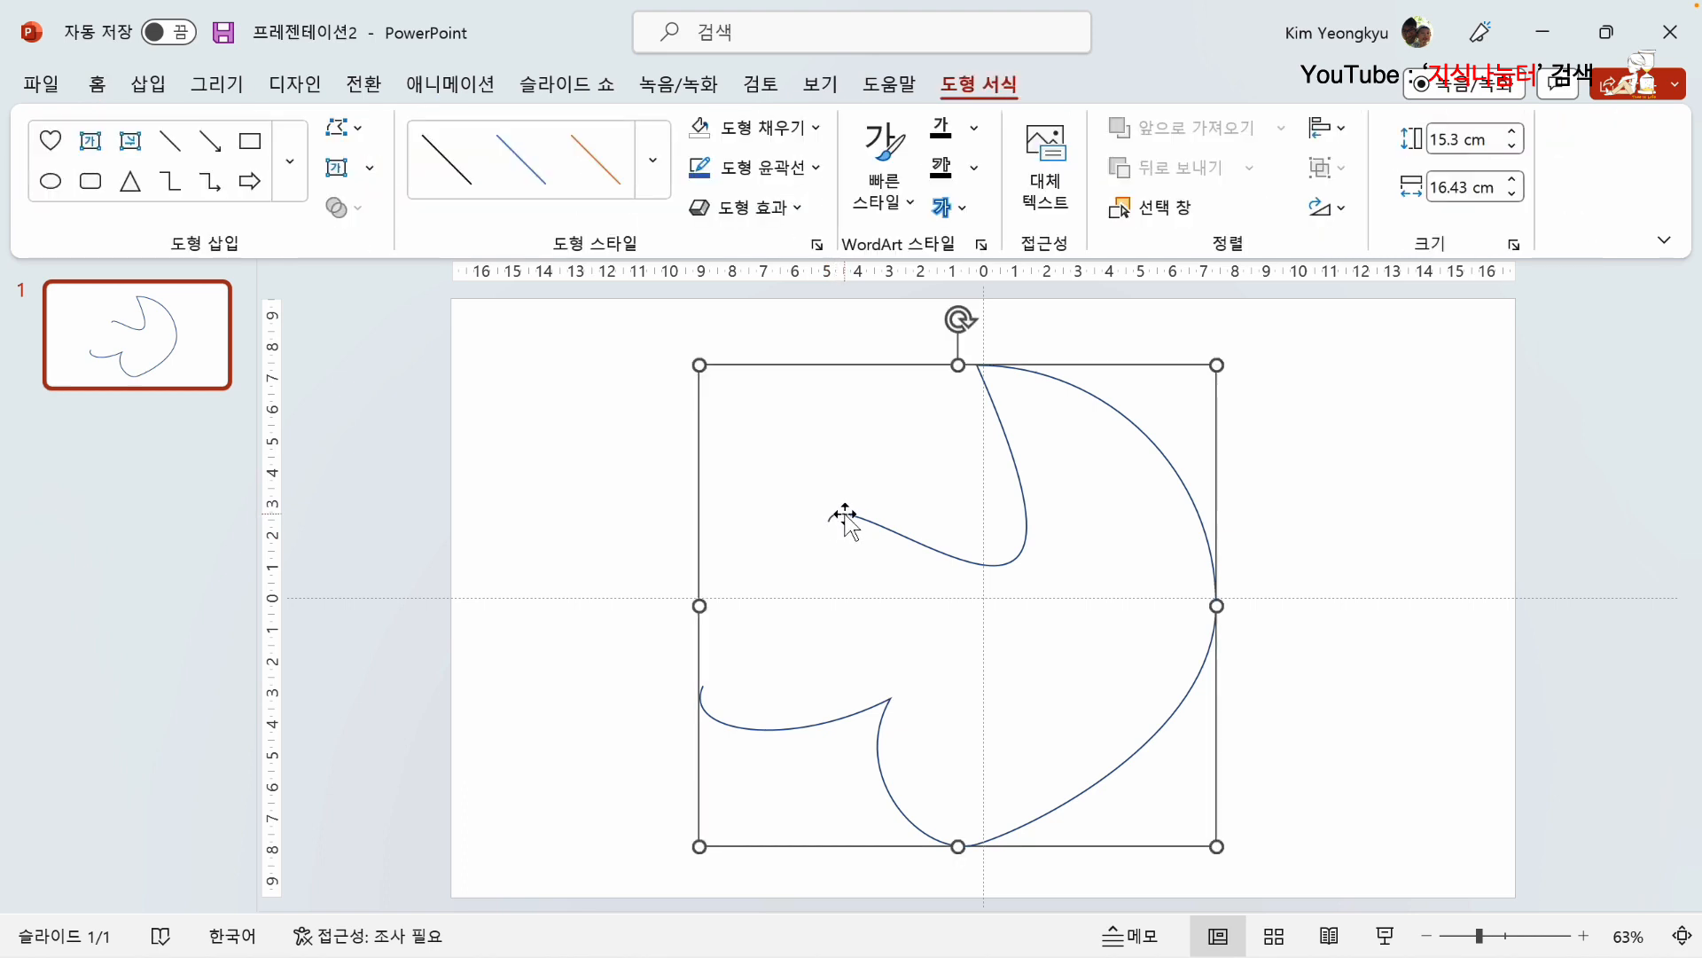
pyautogui.rightClick(843, 520)
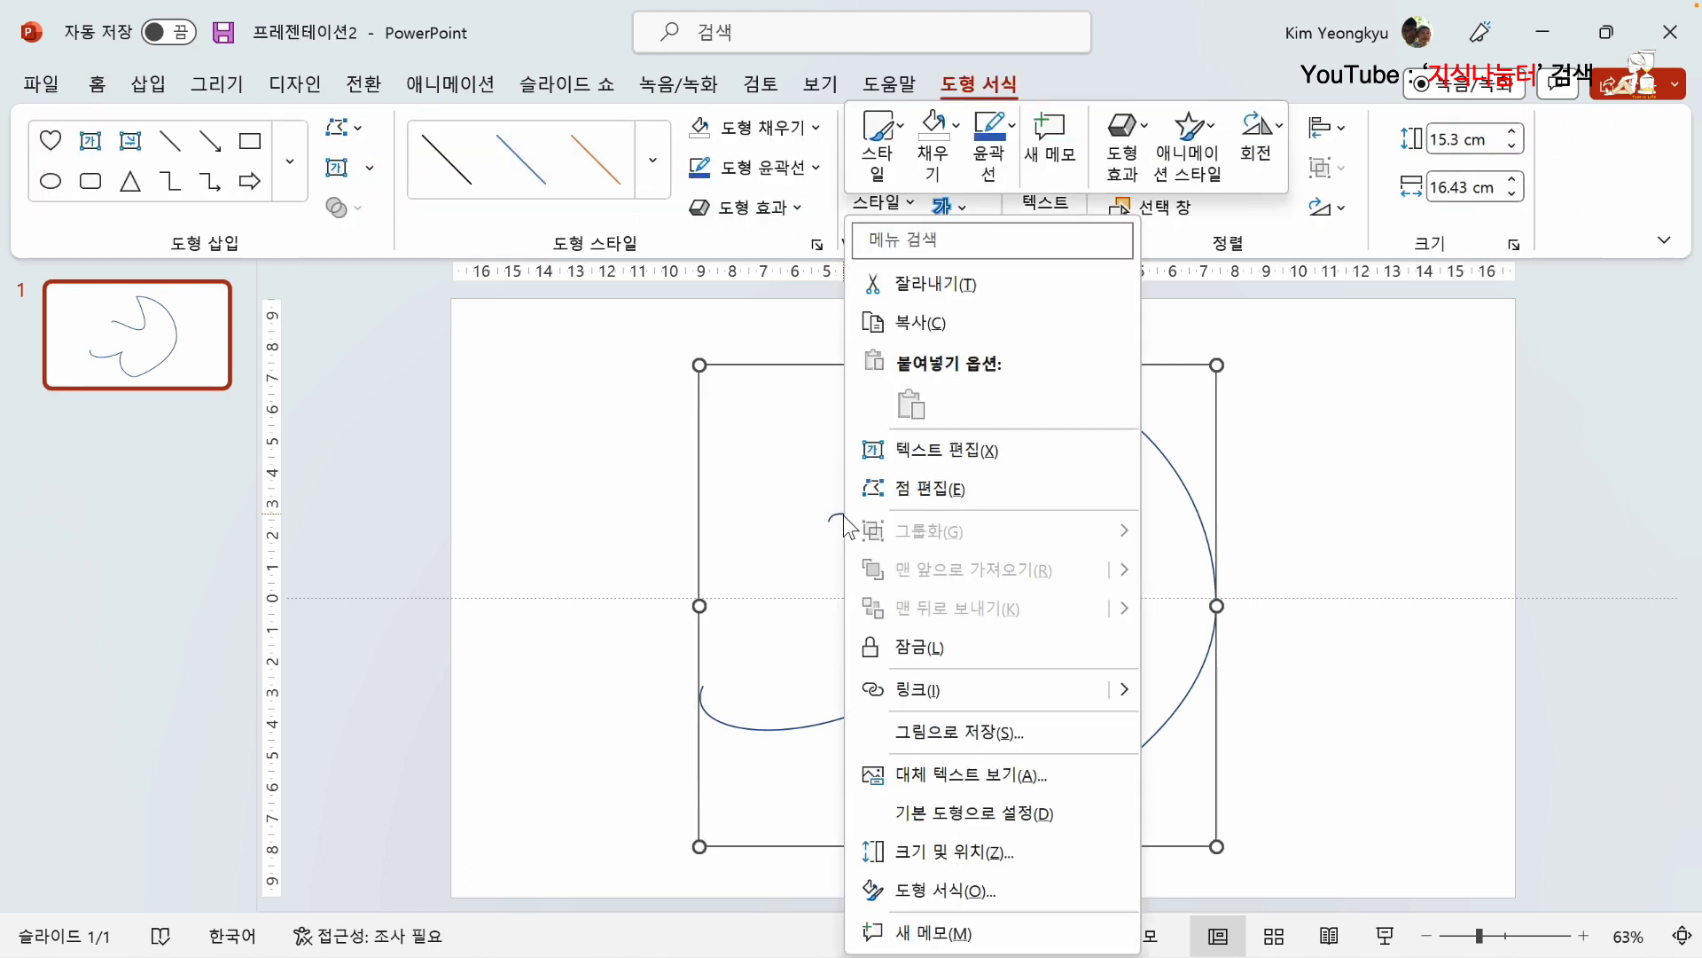
pyautogui.click(958, 496)
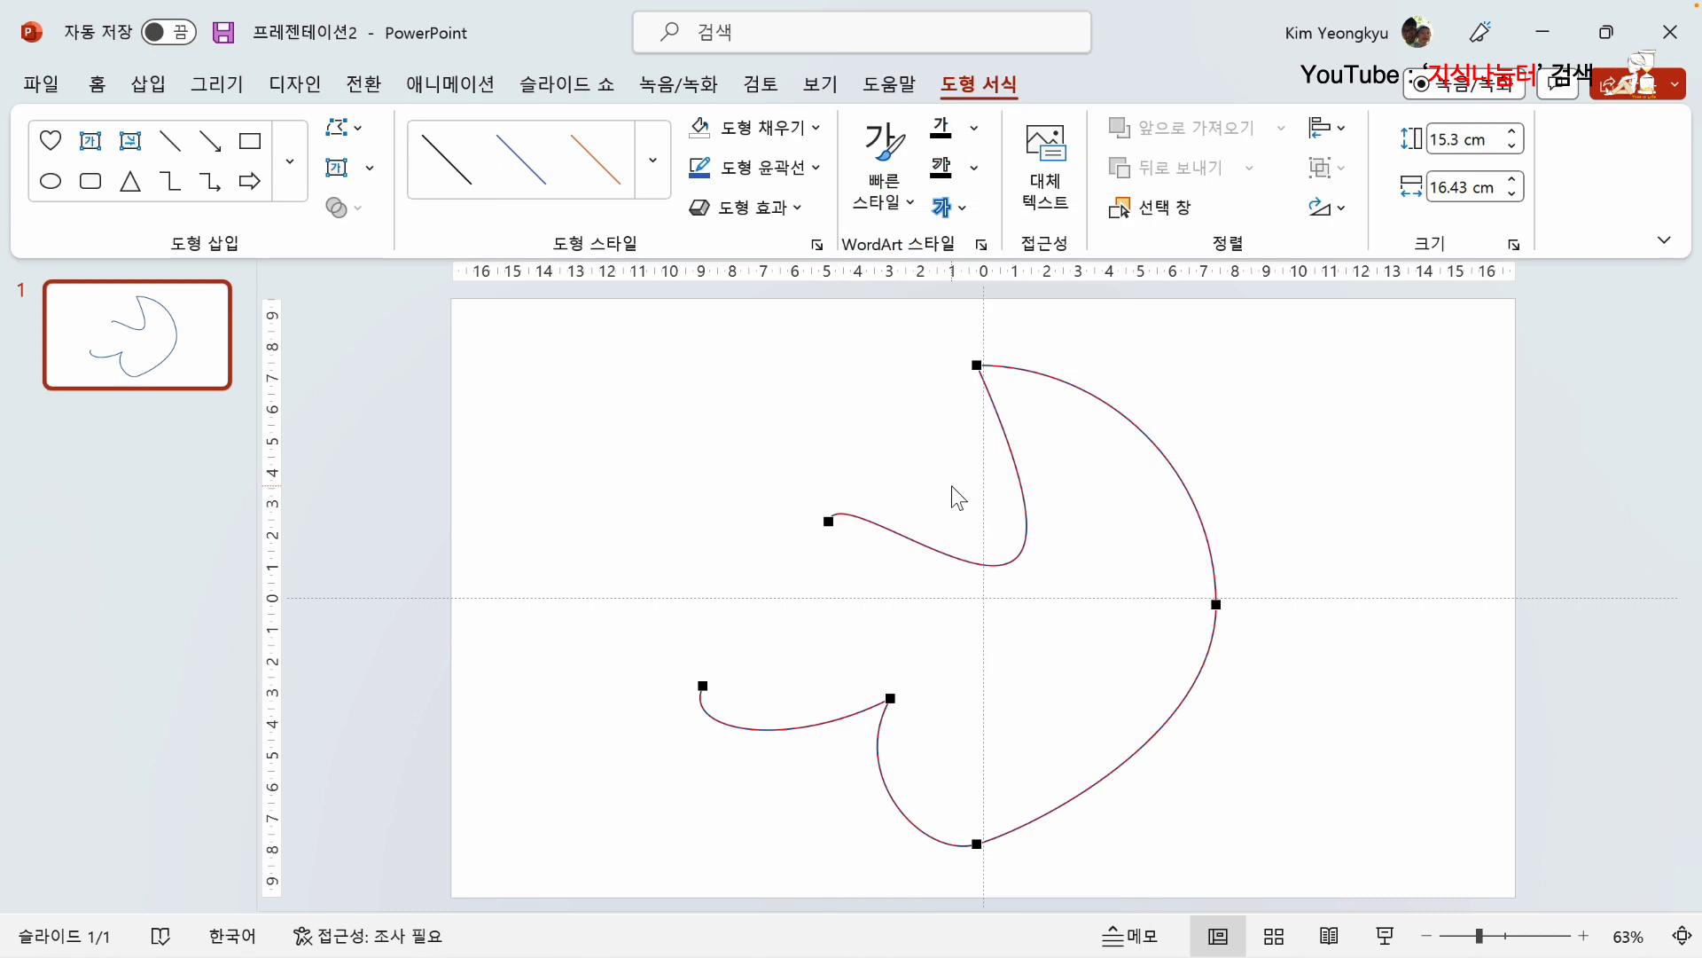
pyautogui.rightClick(829, 521)
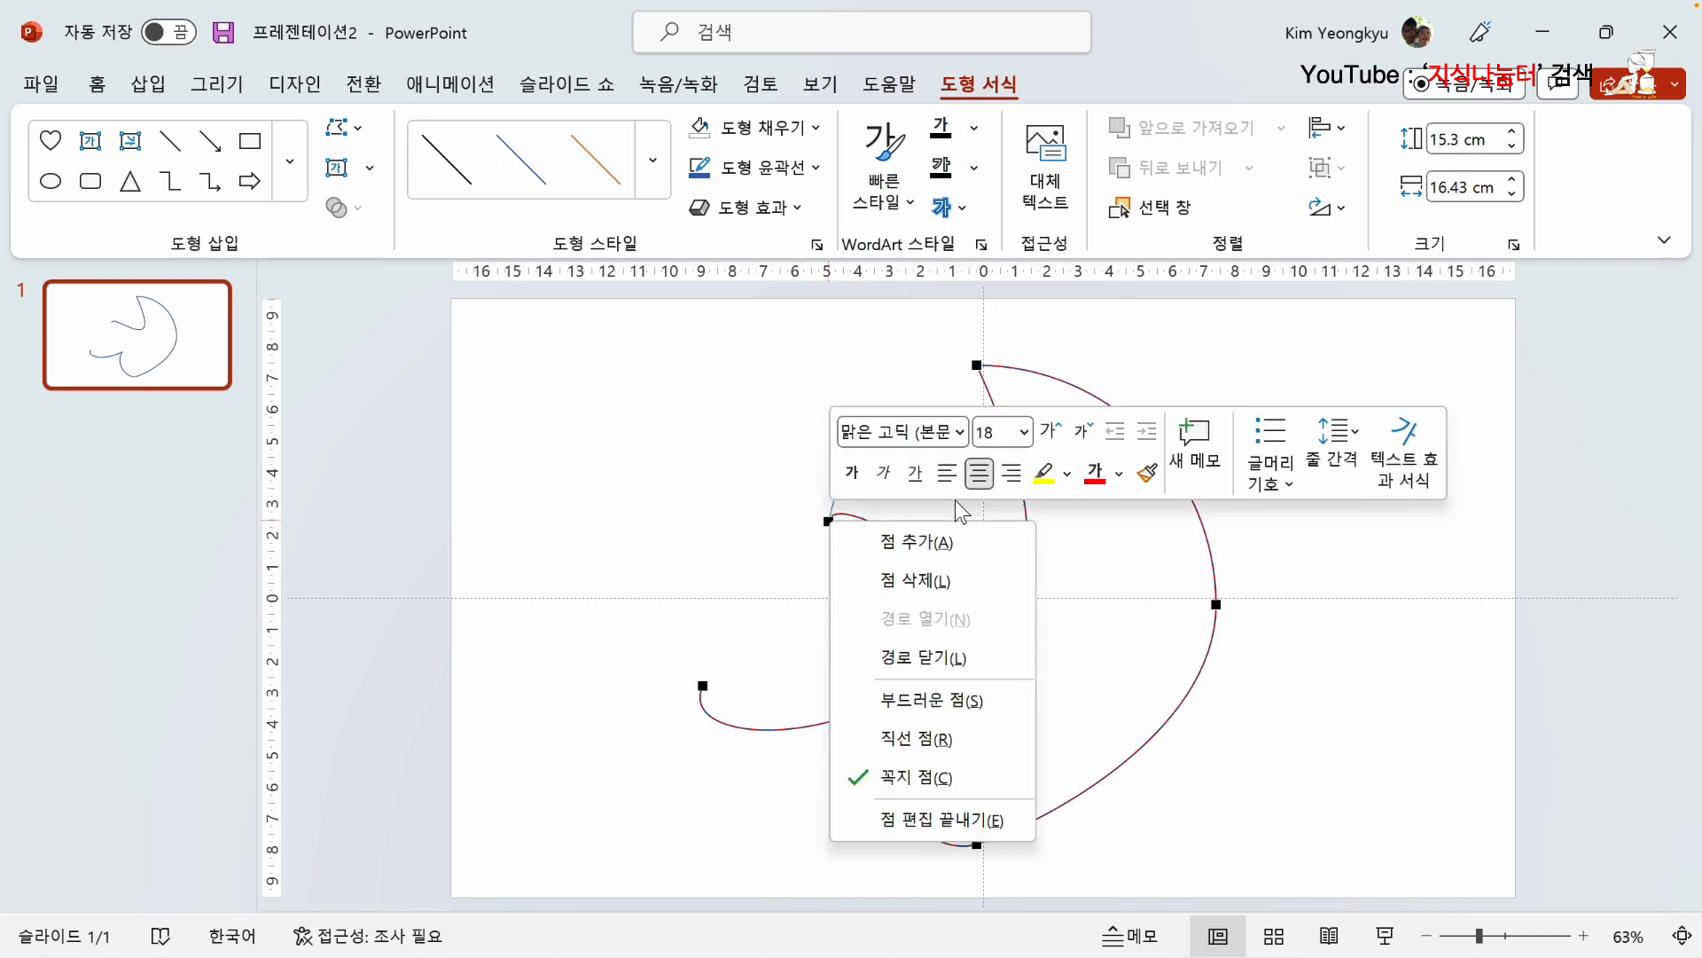
pyautogui.click(951, 661)
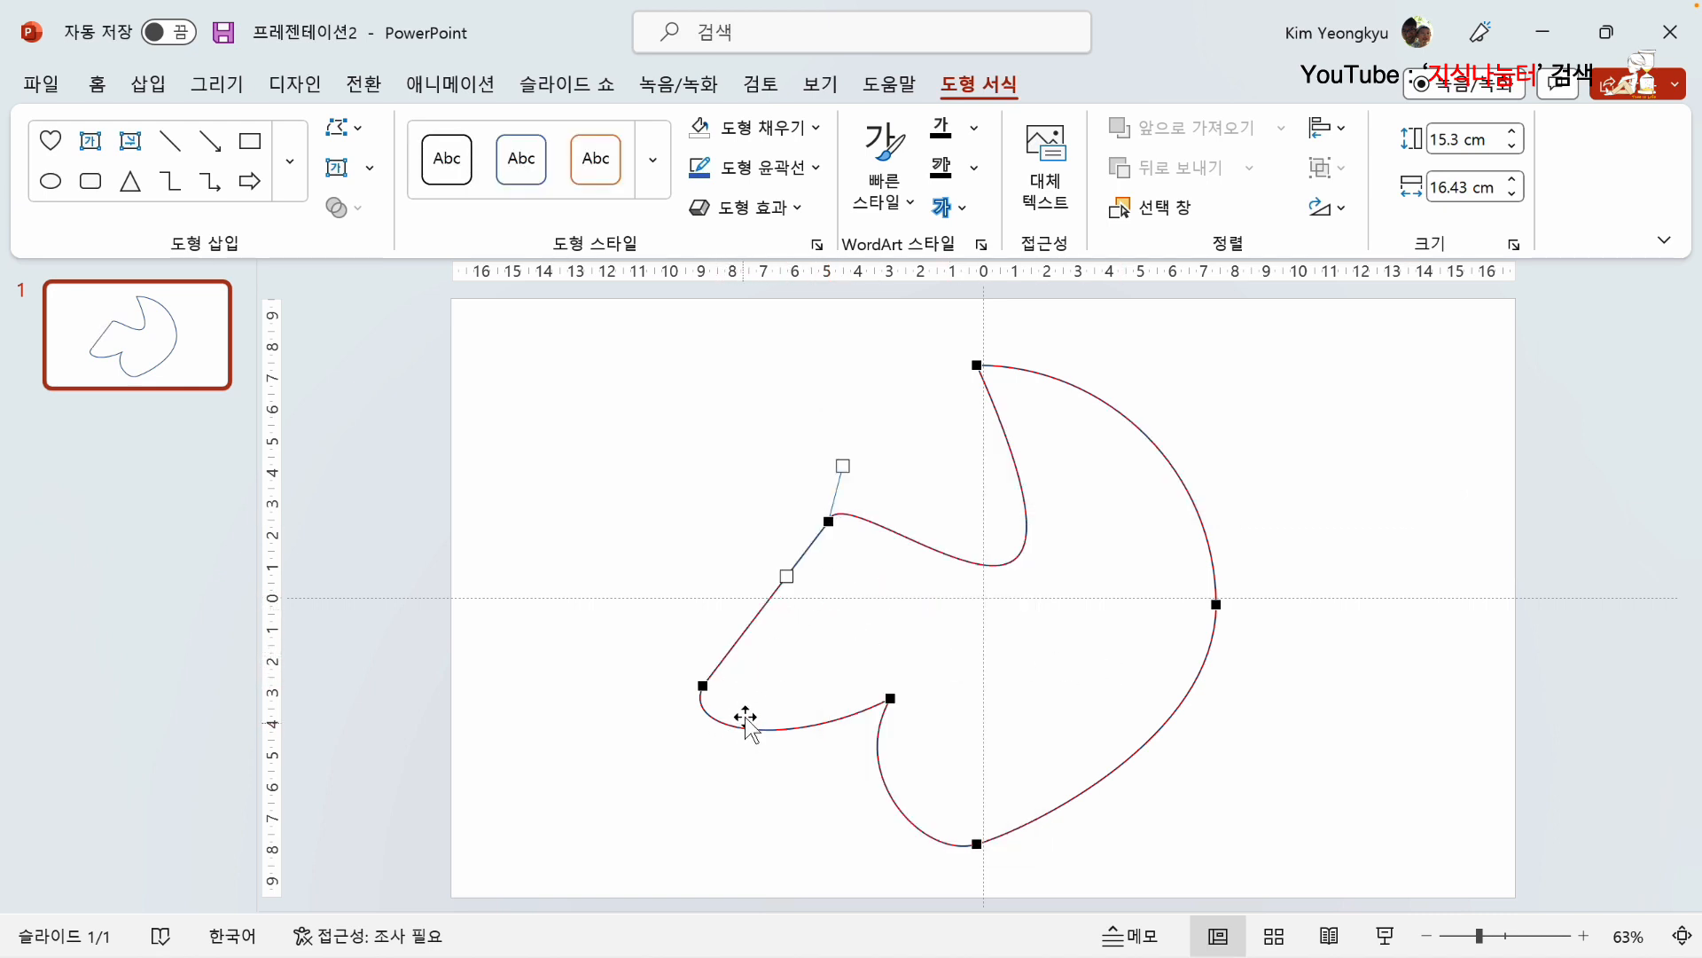
pyautogui.click(710, 553)
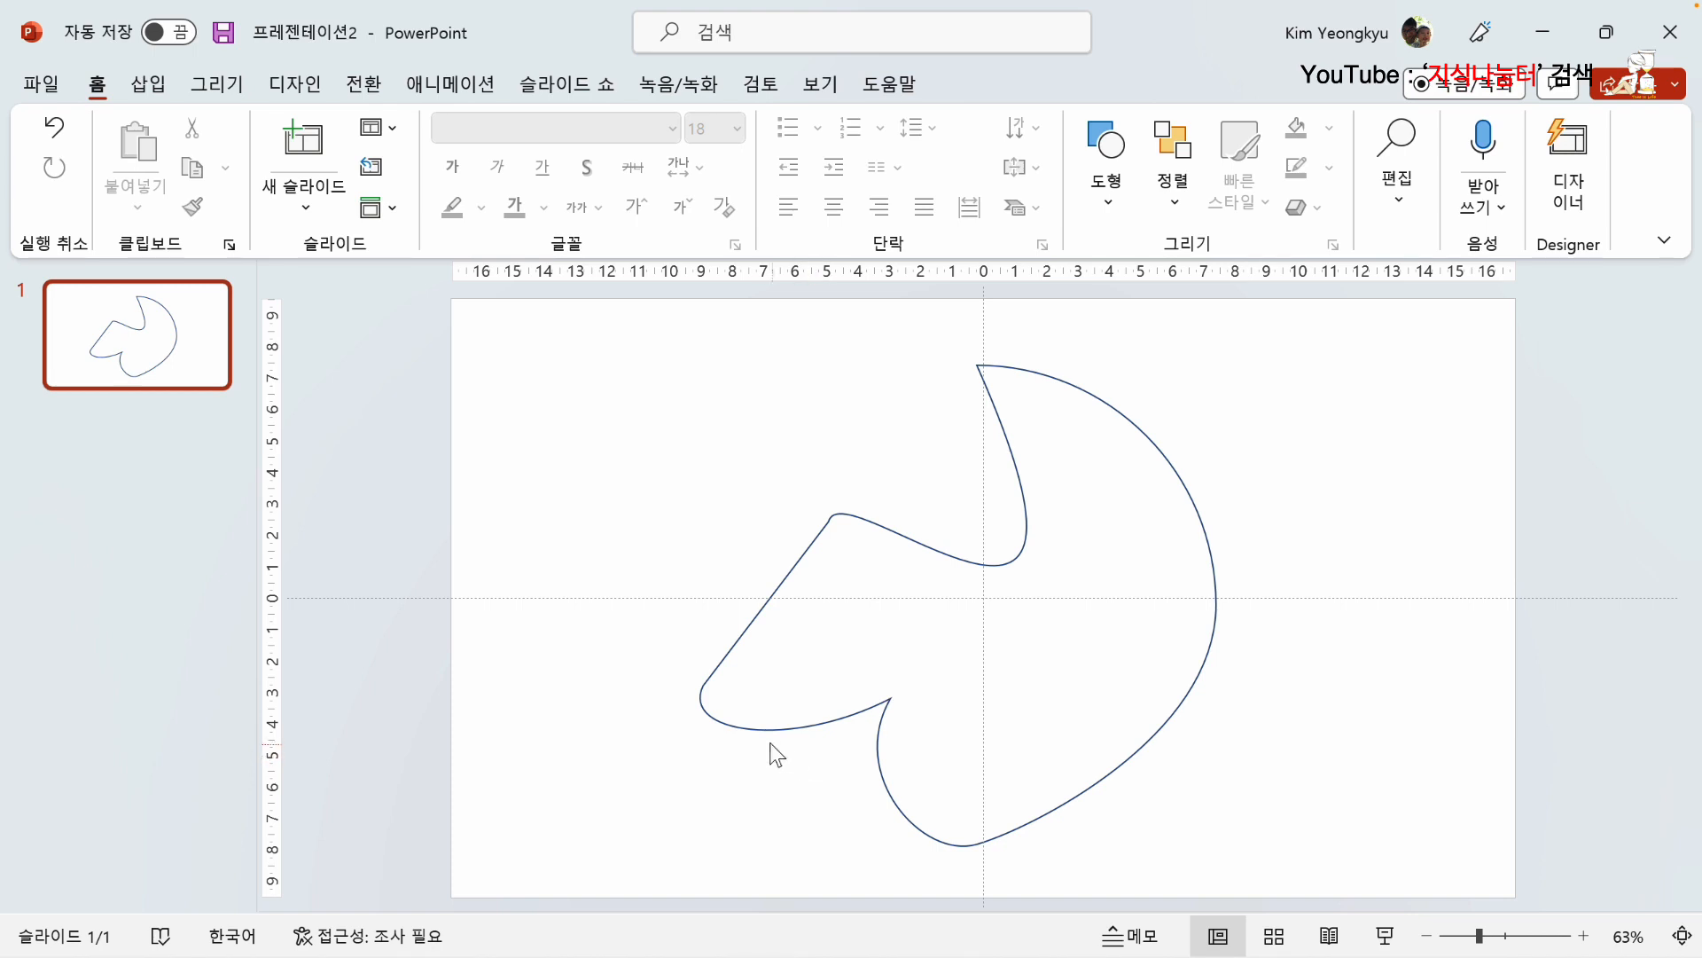
# Step: Edit the shape's points and delete the curved segment between the lower-left point and the notch point (세그먼트 삭제)
pyautogui.click(748, 728)
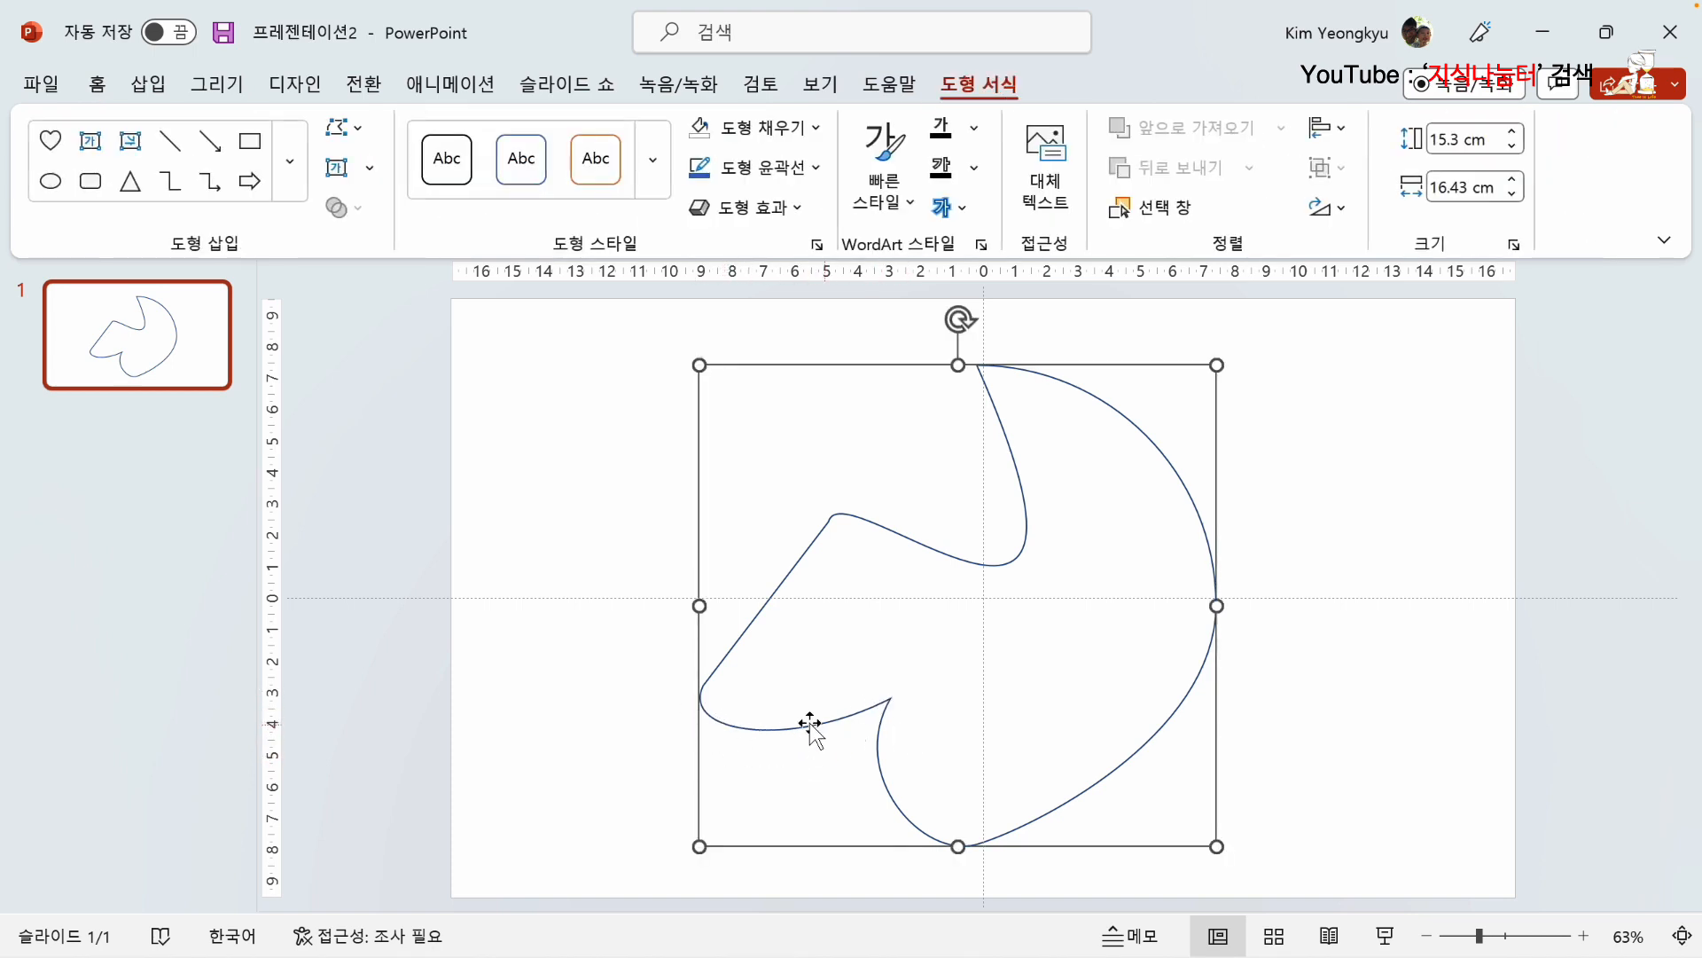
pyautogui.rightClick(791, 723)
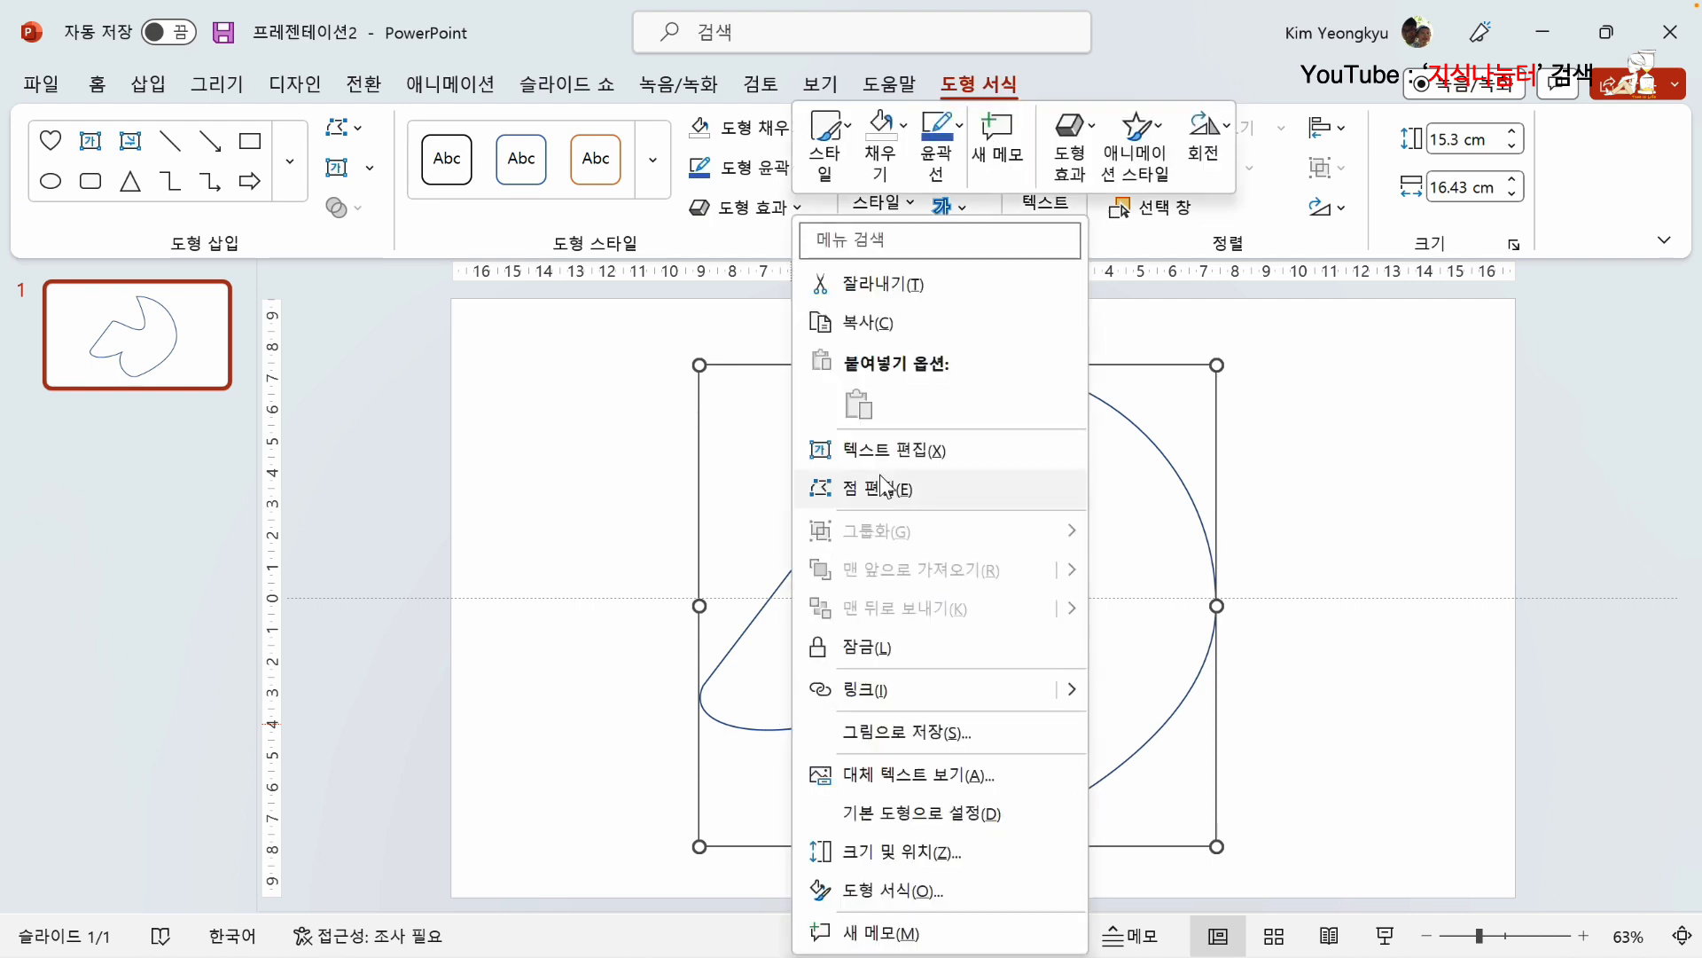
pyautogui.click(880, 490)
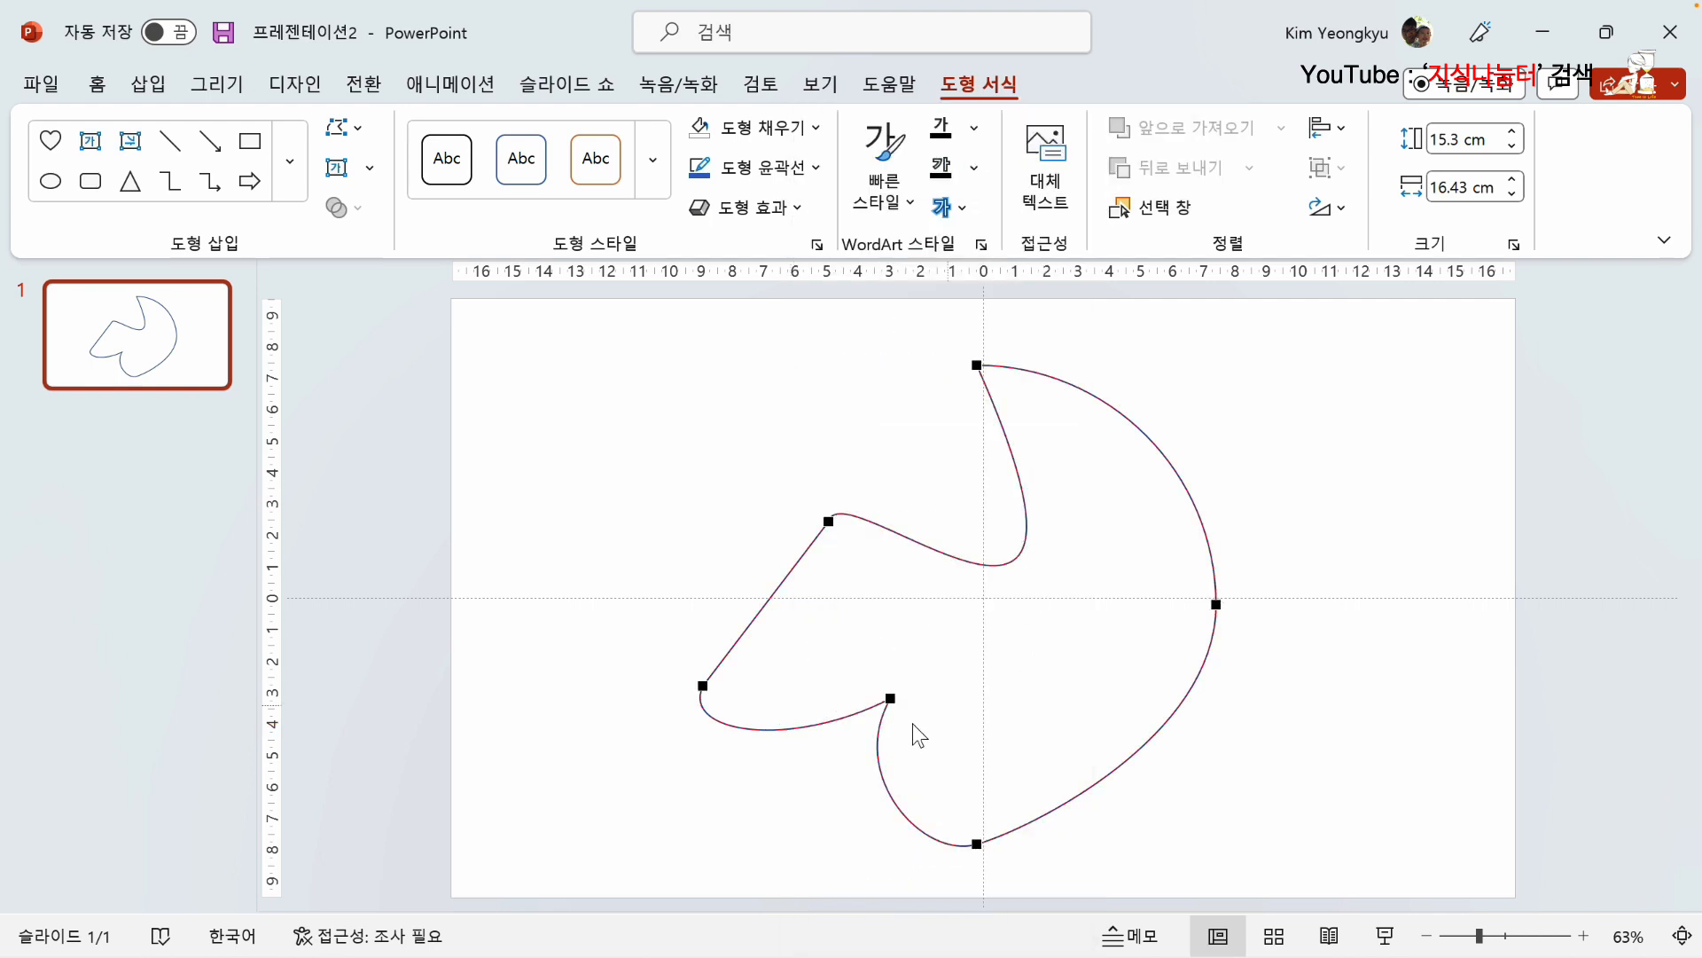
pyautogui.rightClick(770, 730)
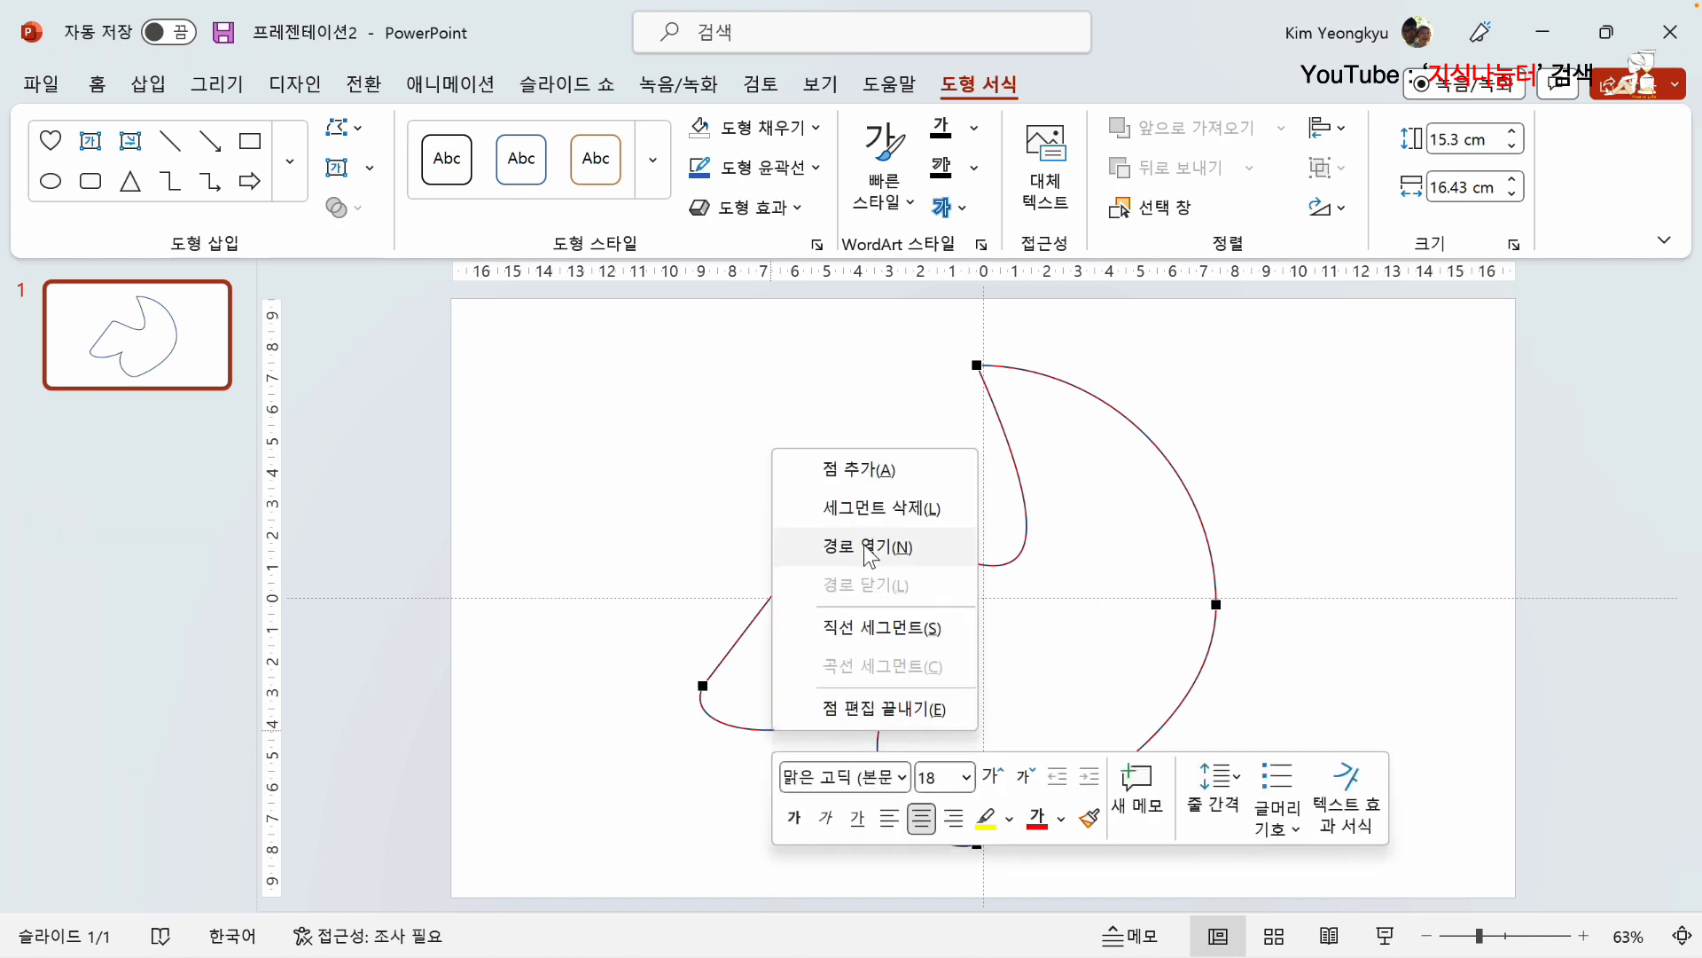
pyautogui.click(866, 520)
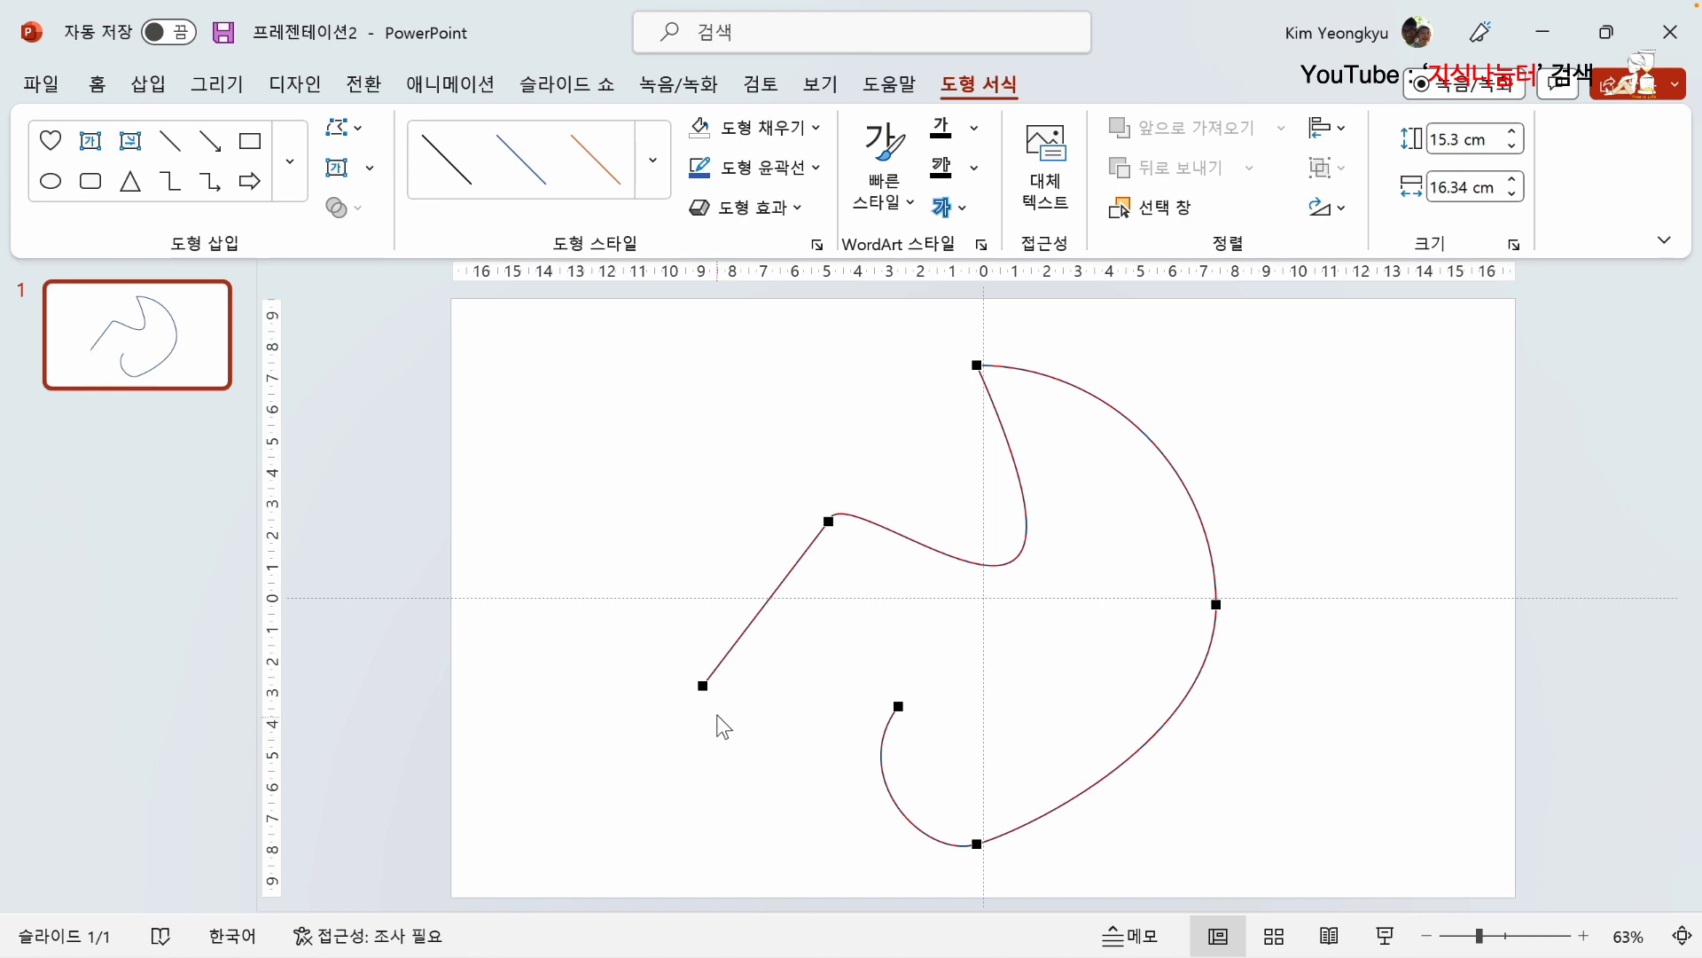
# Step: Delete the notch end point (점 삭제) so the curve ends at the bottom point, and finish editing points
pyautogui.rightClick(900, 706)
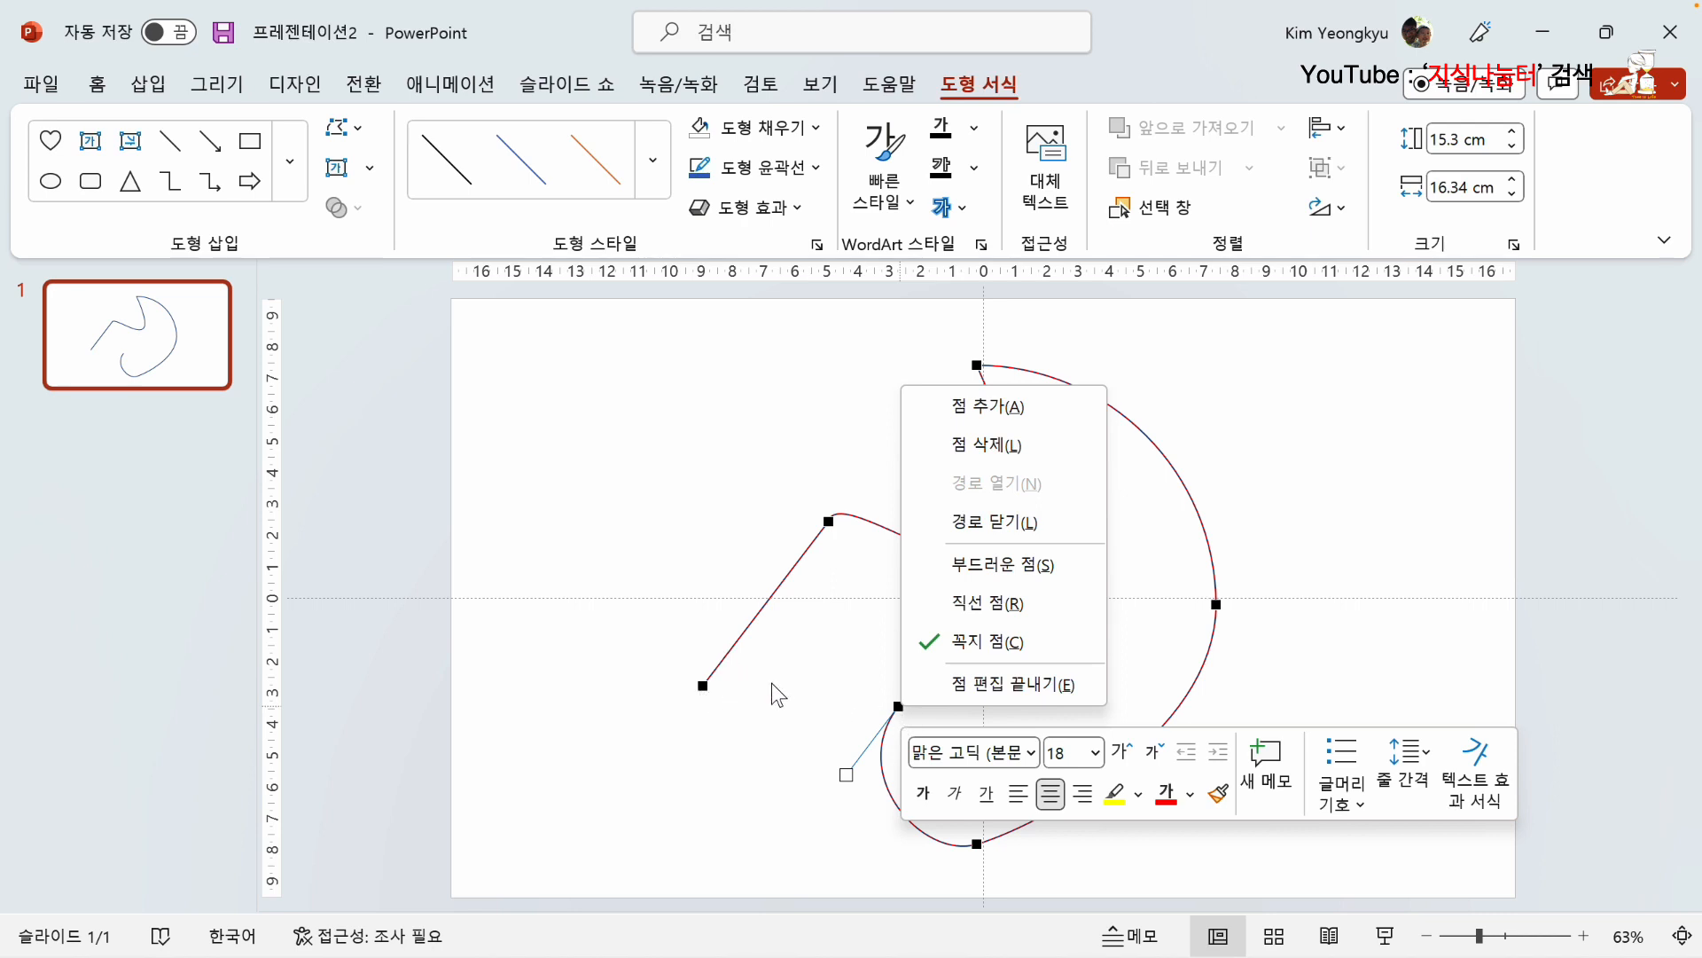
pyautogui.click(999, 460)
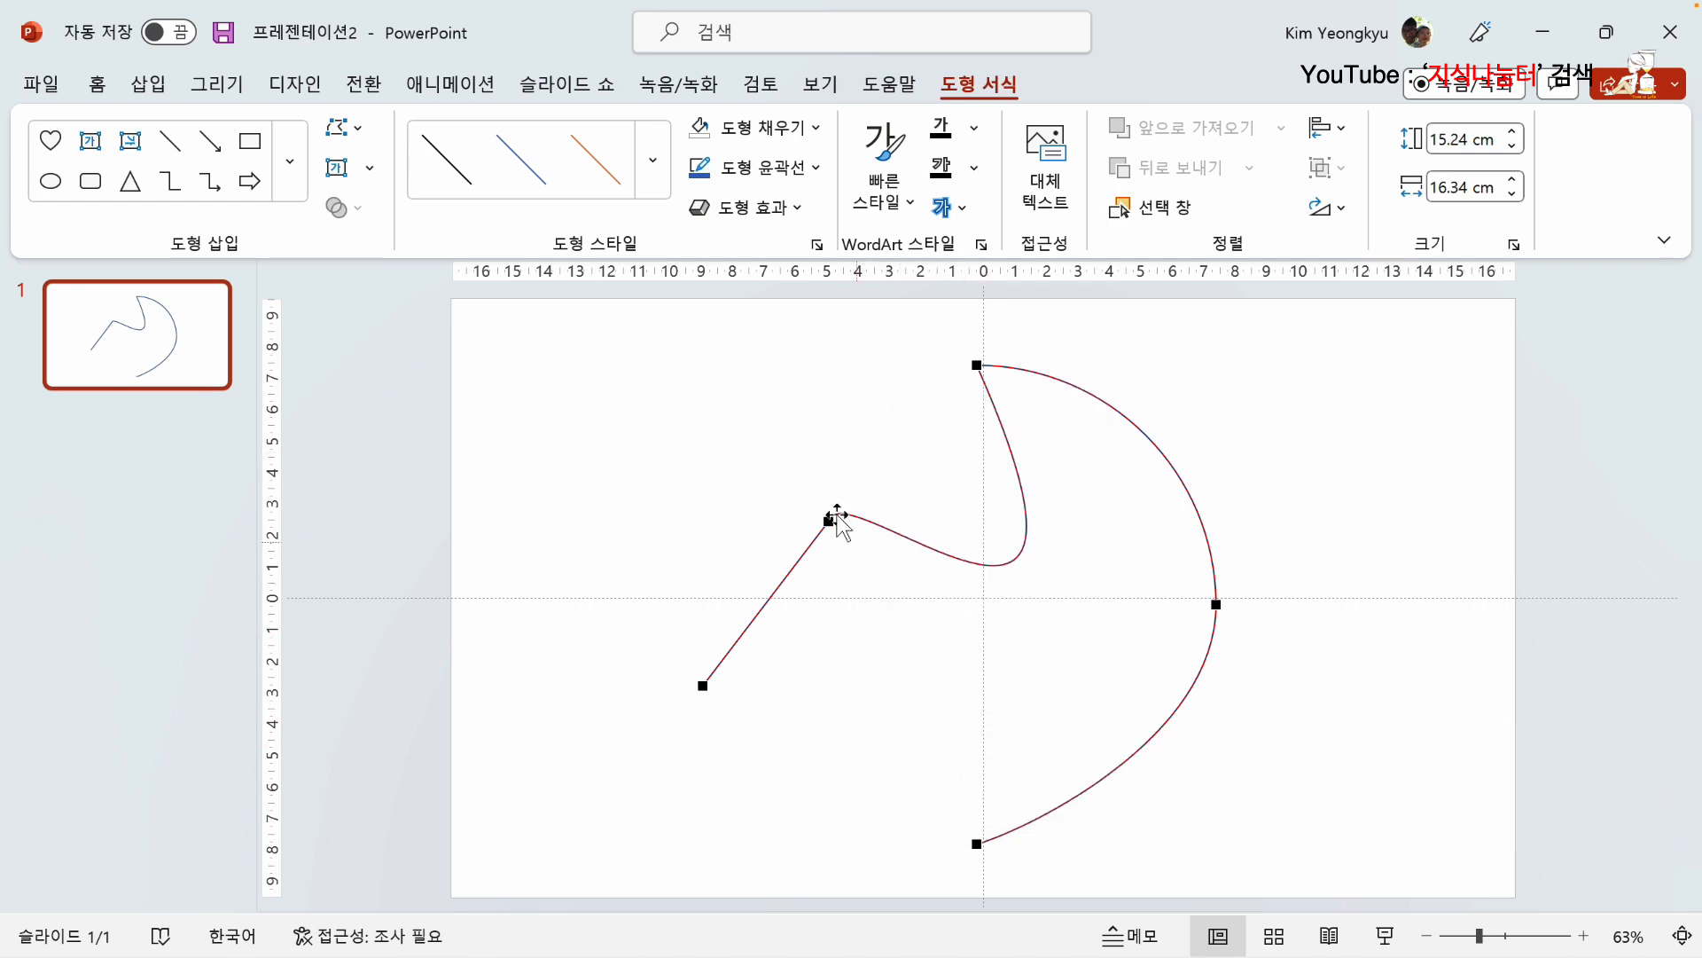
pyautogui.click(685, 420)
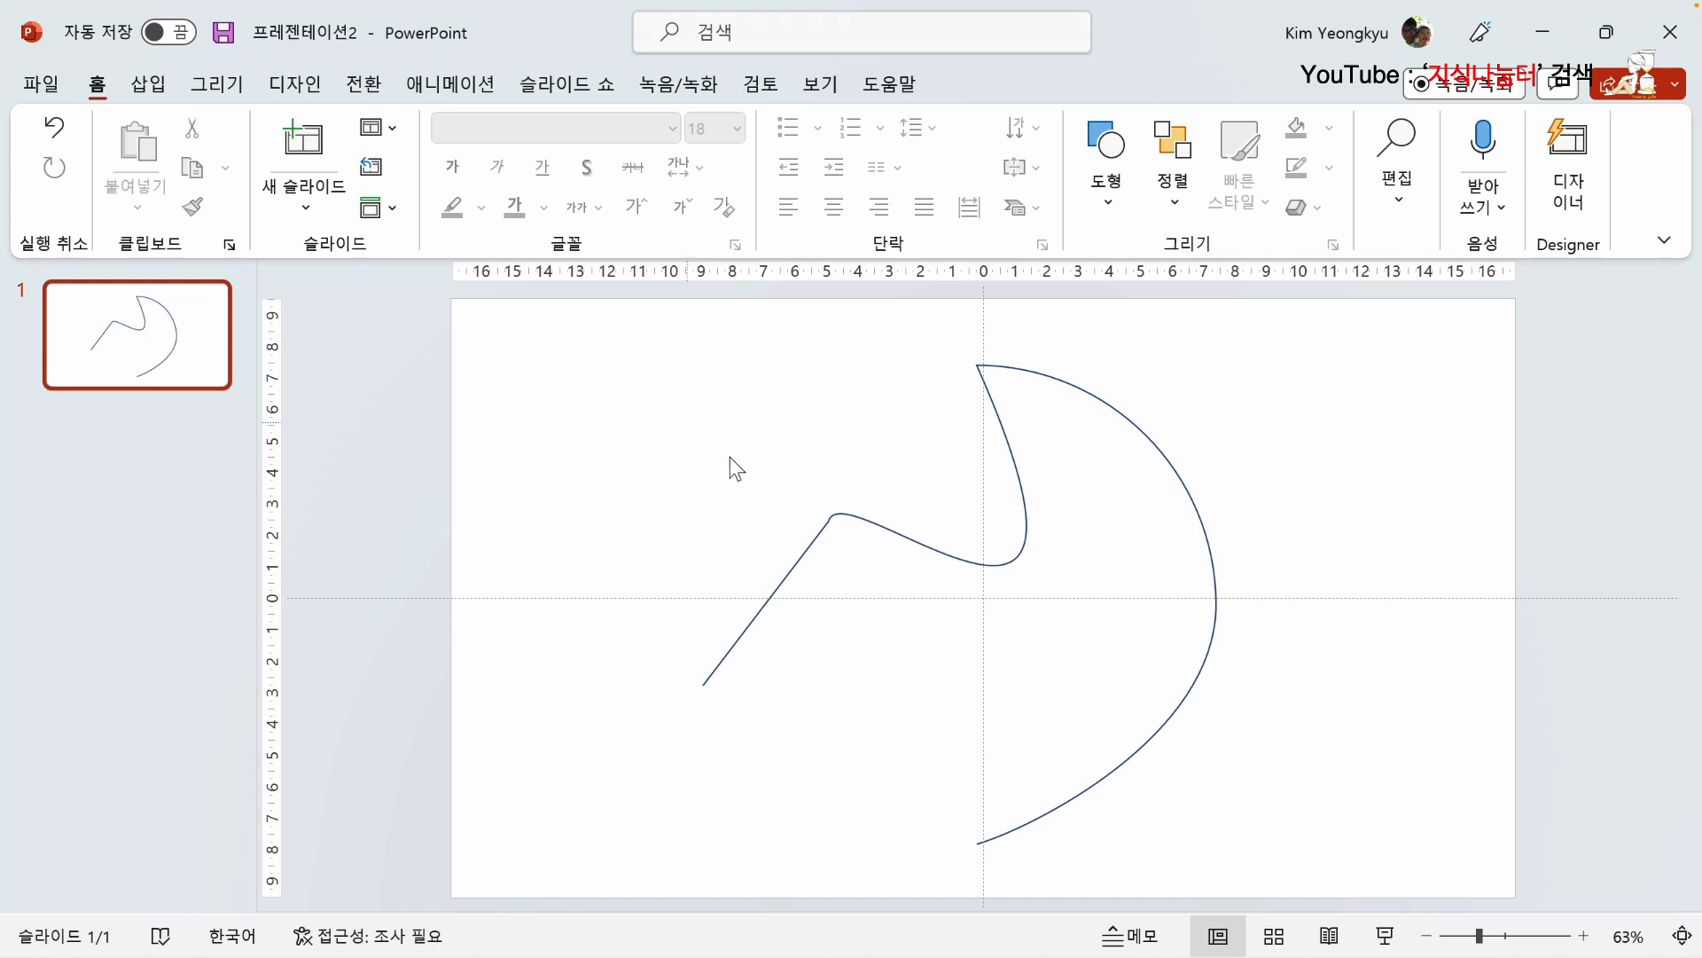
# Step: Delete the edited shape and draw a left block arrow about 11.7 cm high and 19.4 cm wide
pyautogui.click(819, 523)
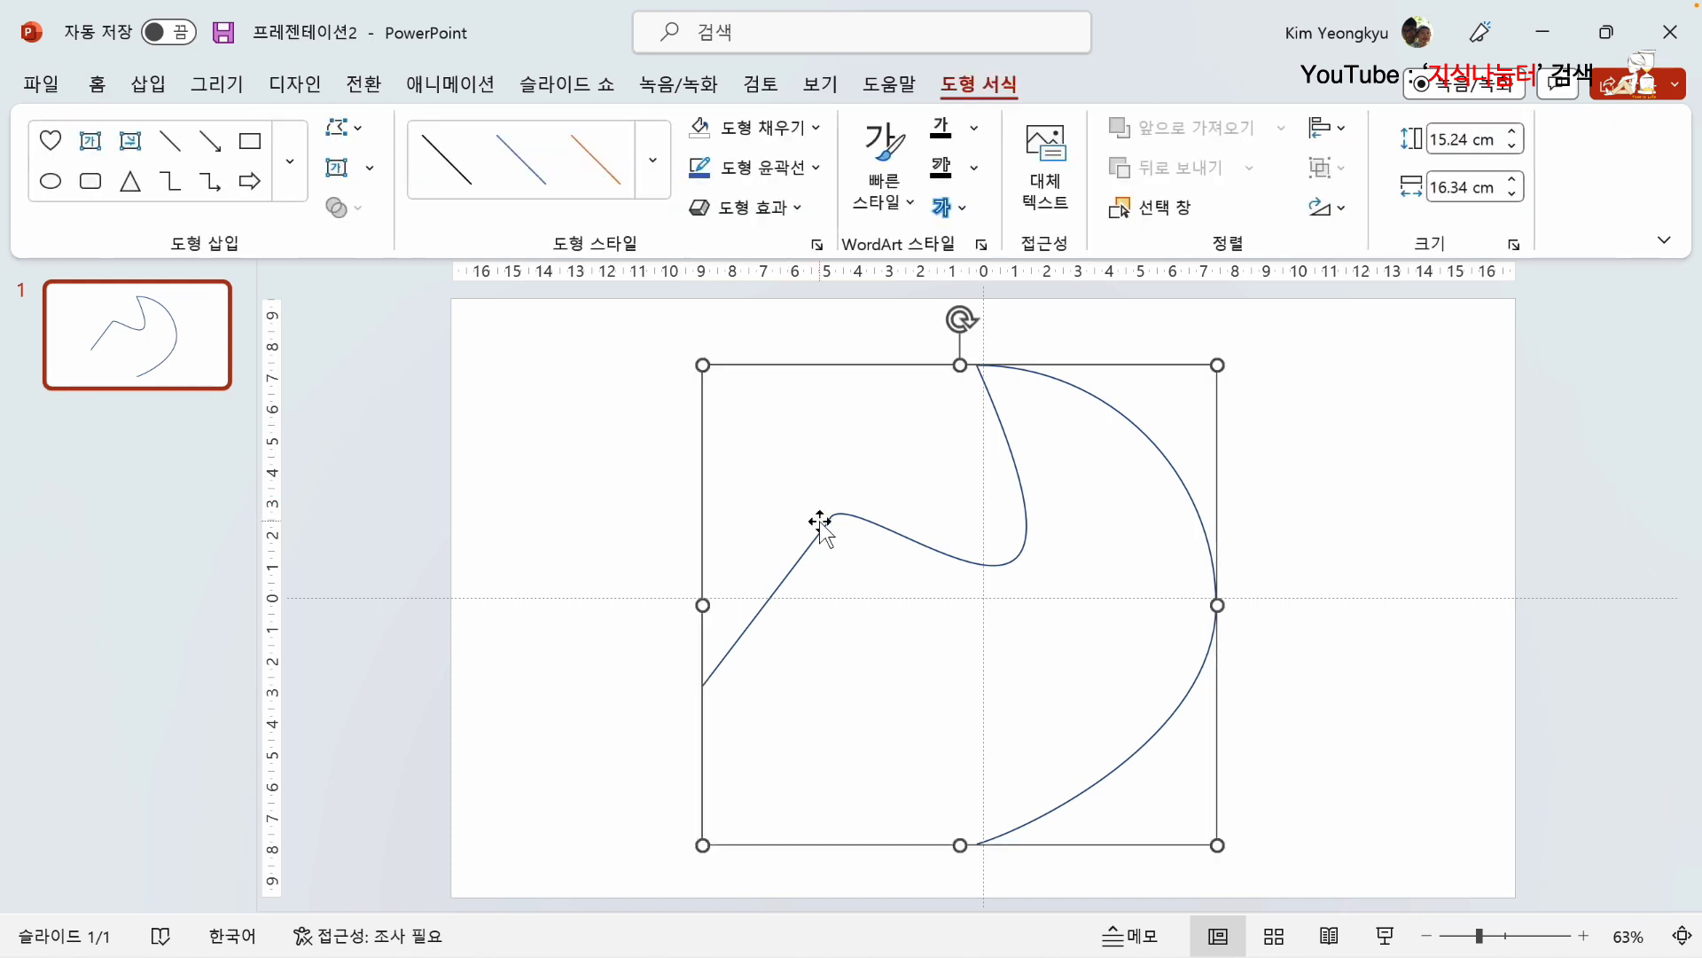
pyautogui.press('Delete')
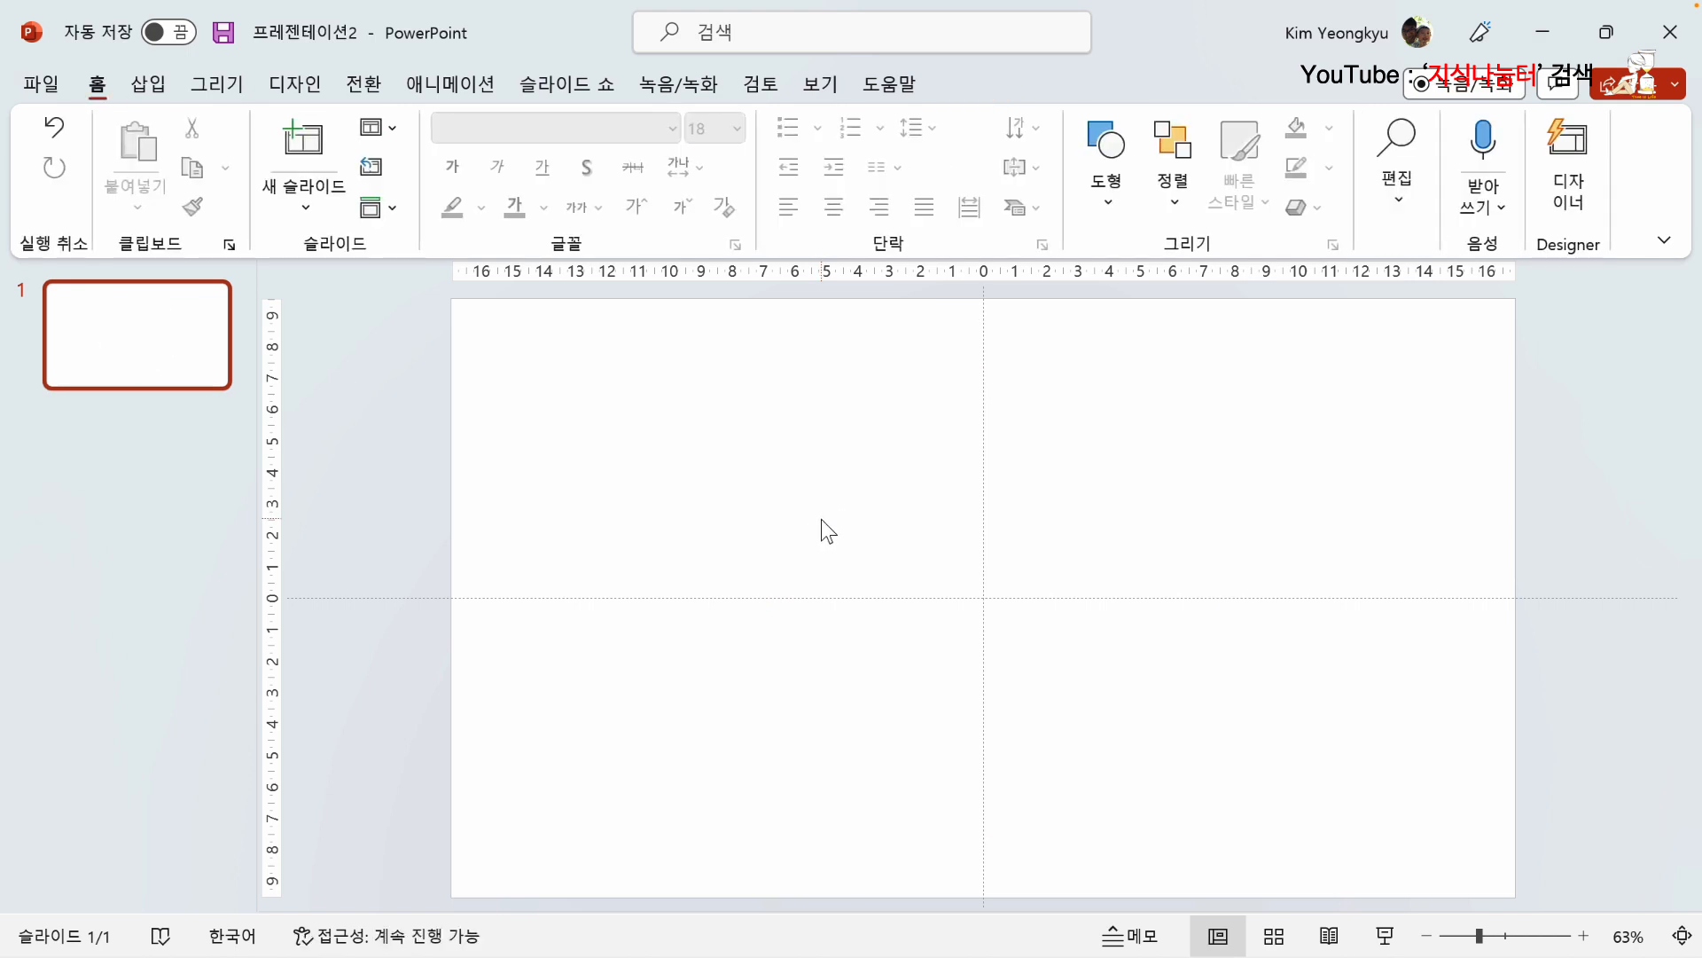
pyautogui.click(149, 85)
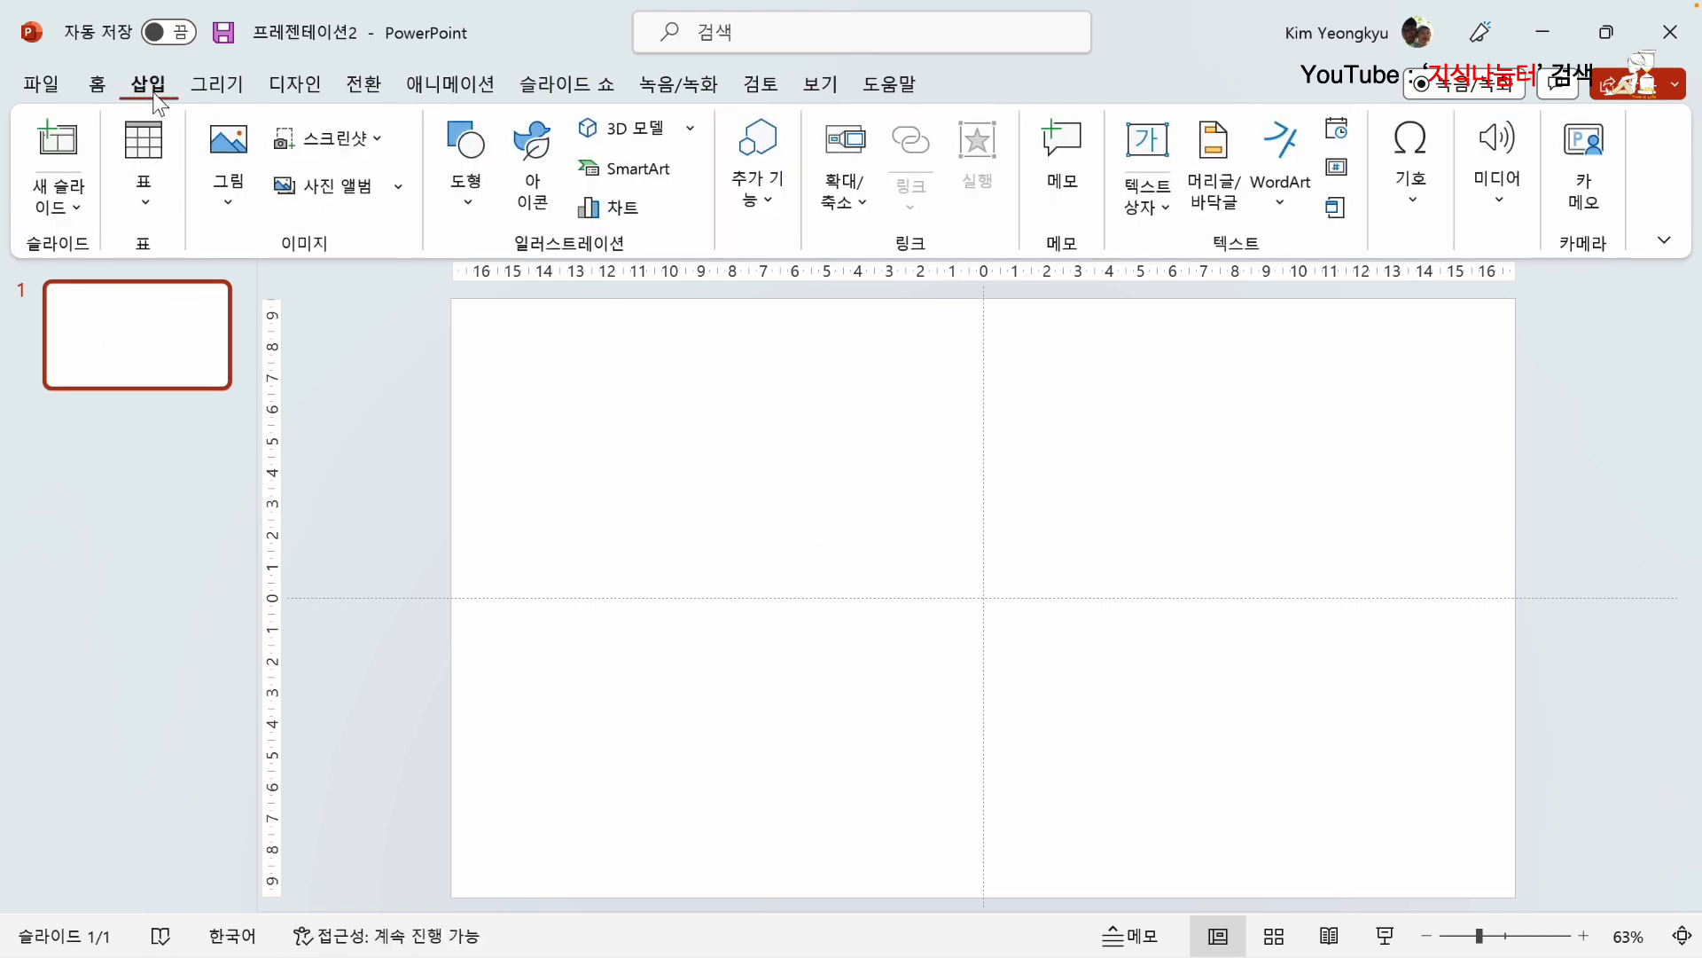
pyautogui.click(471, 204)
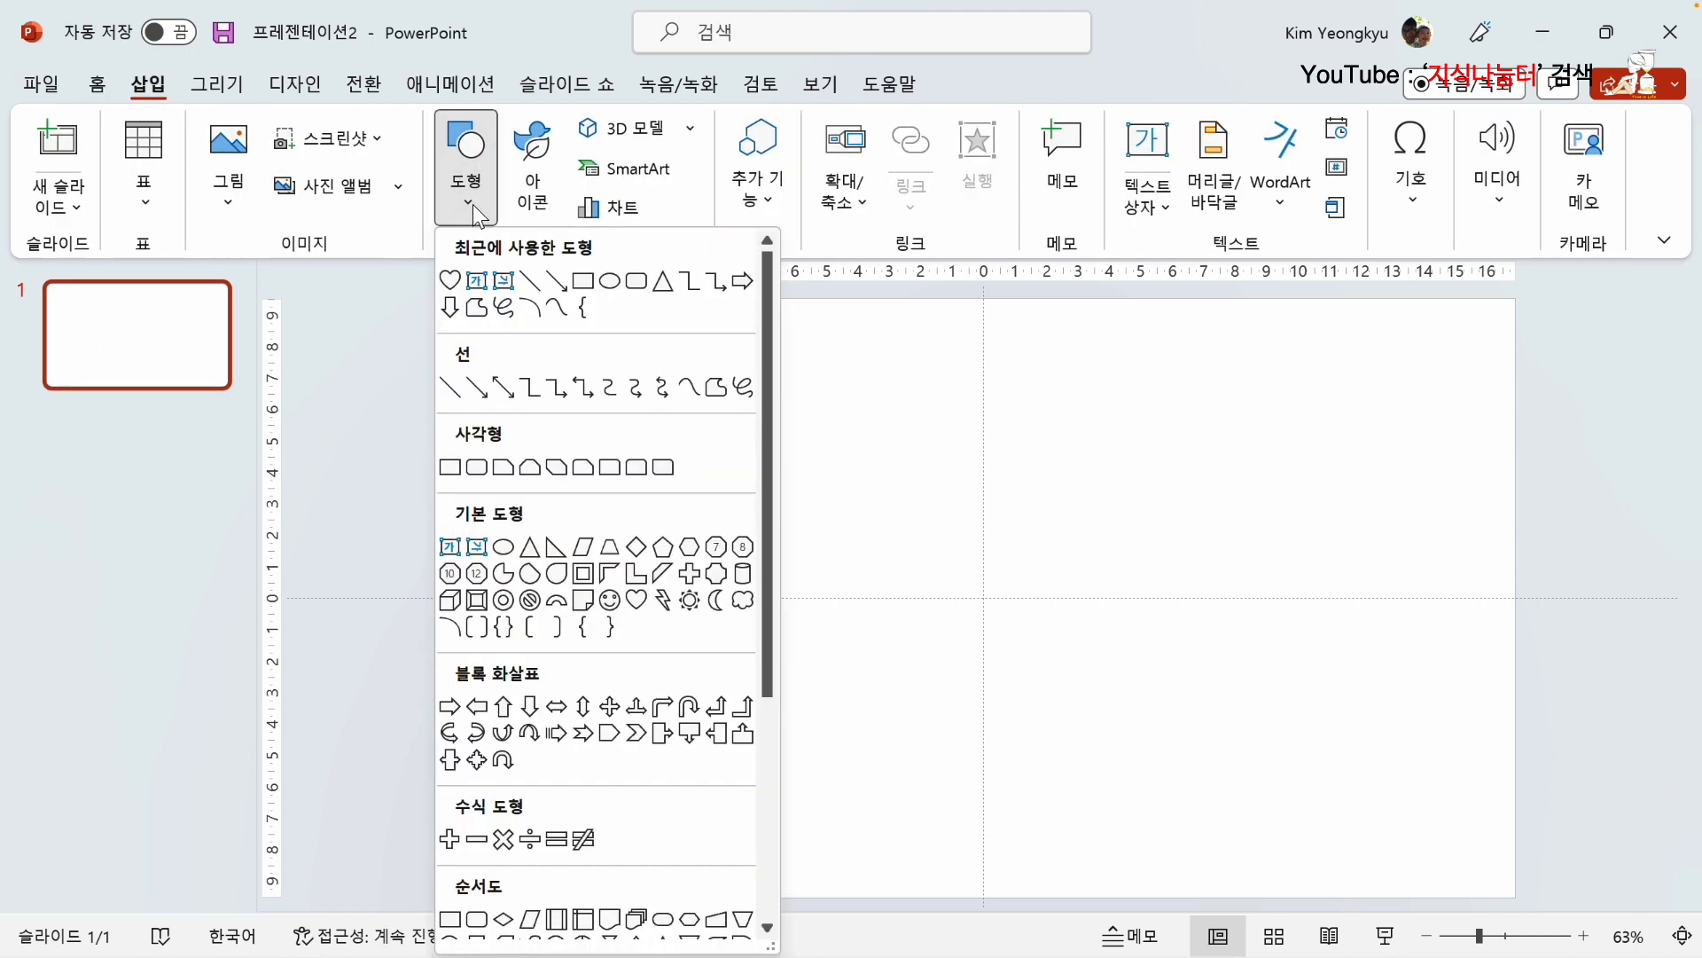
pyautogui.click(476, 707)
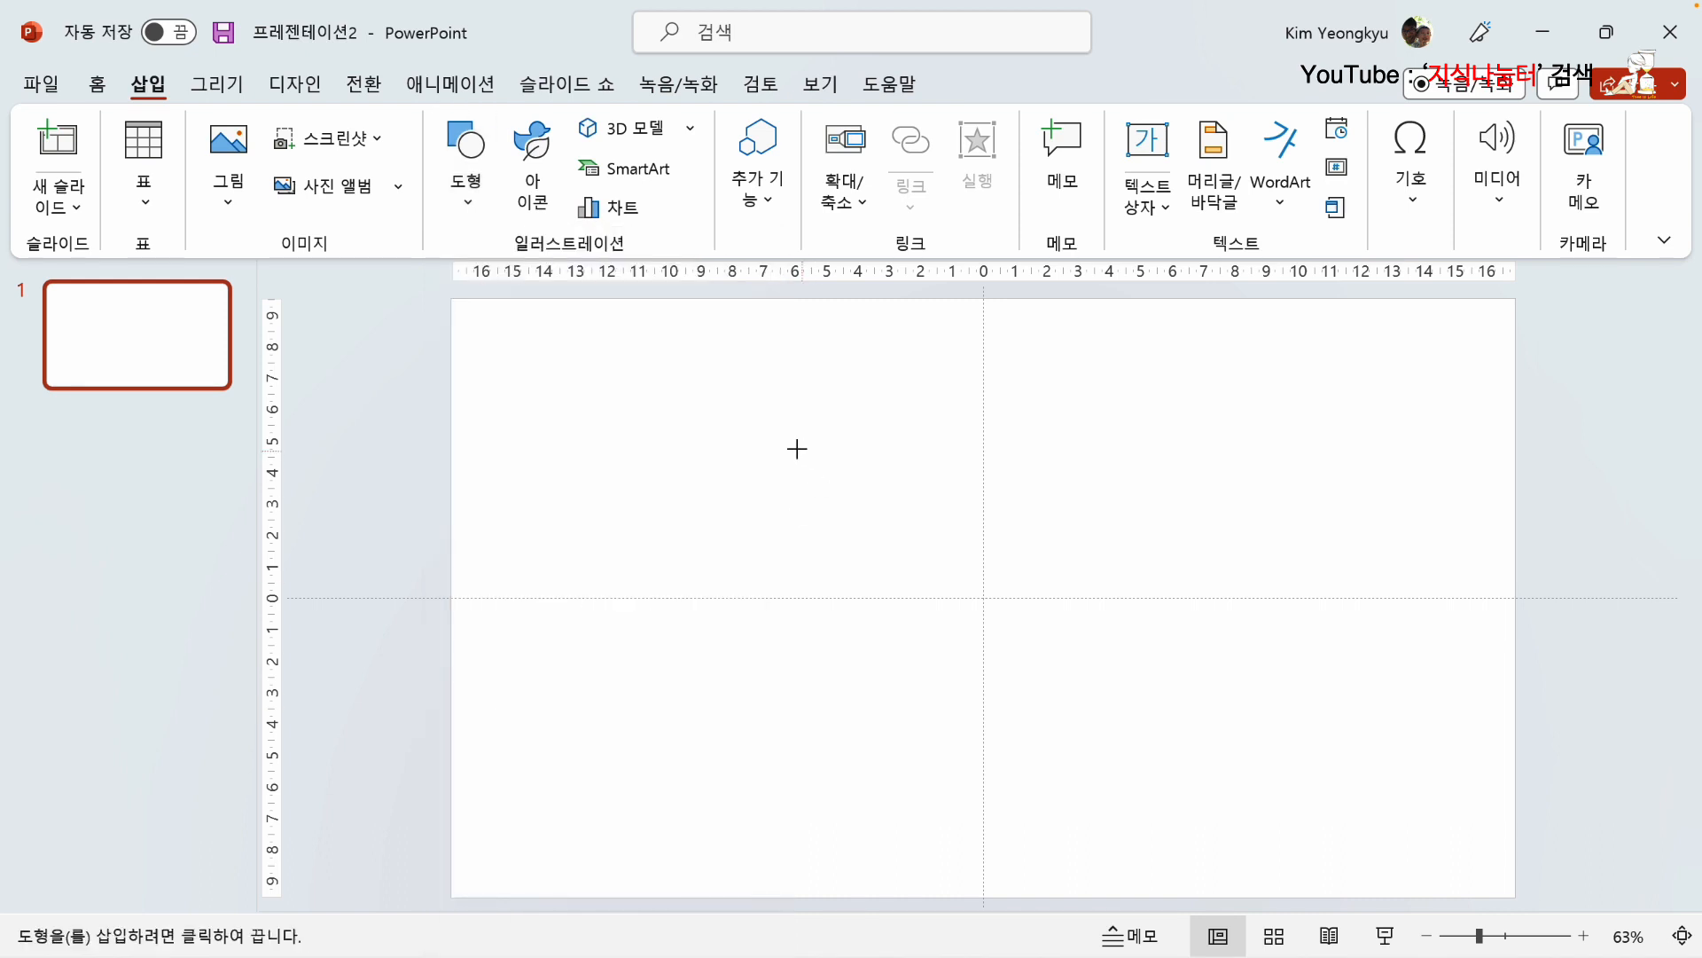
pyautogui.moveTo(660, 408); pyautogui.dragTo(702, 439)
pyautogui.moveTo(824, 489)
pyautogui.mouseDown()
pyautogui.moveTo(1295, 771)
pyautogui.moveTo(1270, 777)
pyautogui.mouseUp()
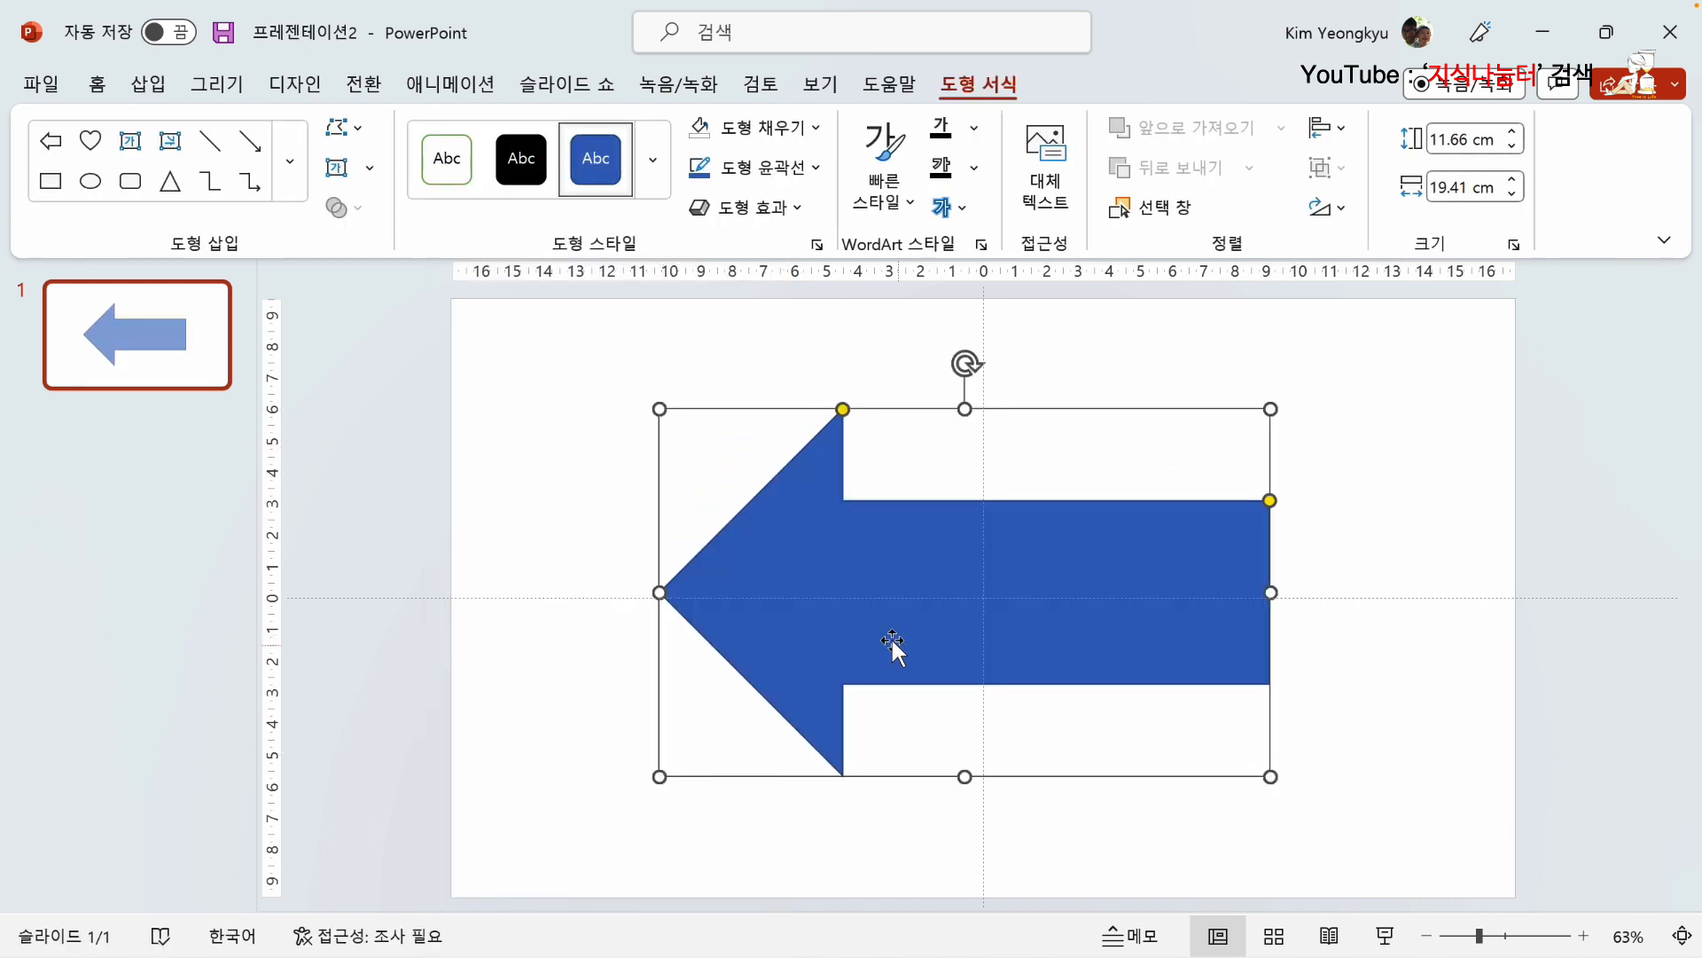
# Step: Edit the arrow's points and delete the lower corner point at the end of its tail (점 삭제)
pyautogui.rightClick(916, 541)
pyautogui.click(1009, 404)
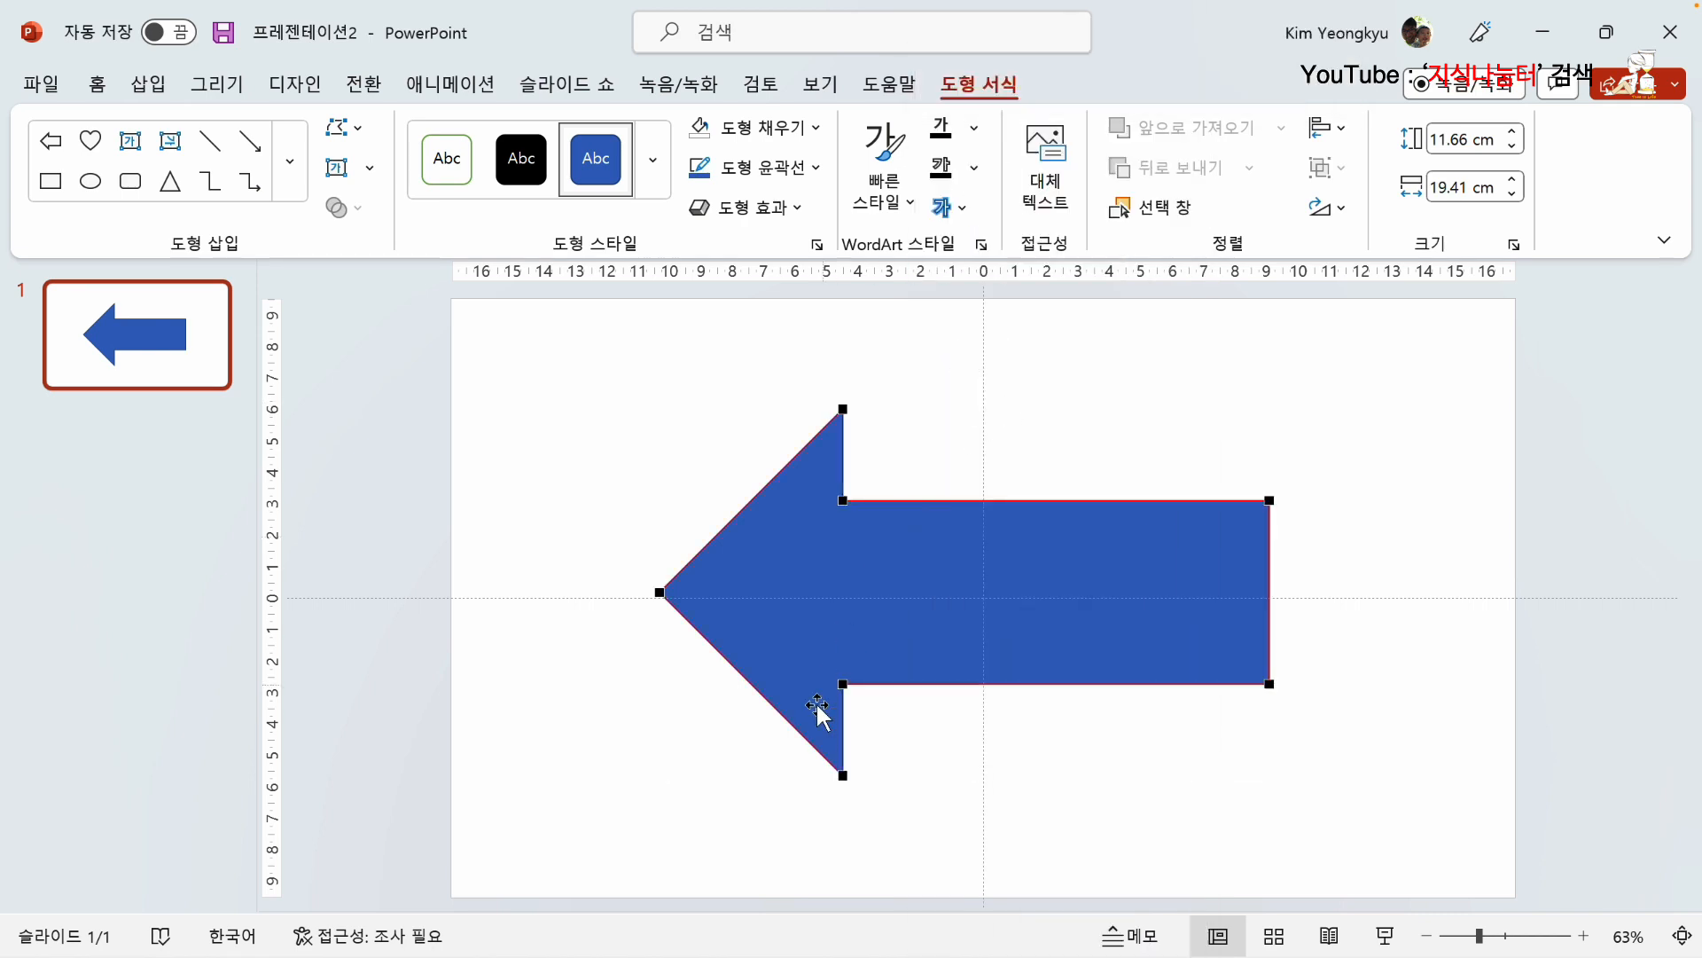
pyautogui.rightClick(1271, 683)
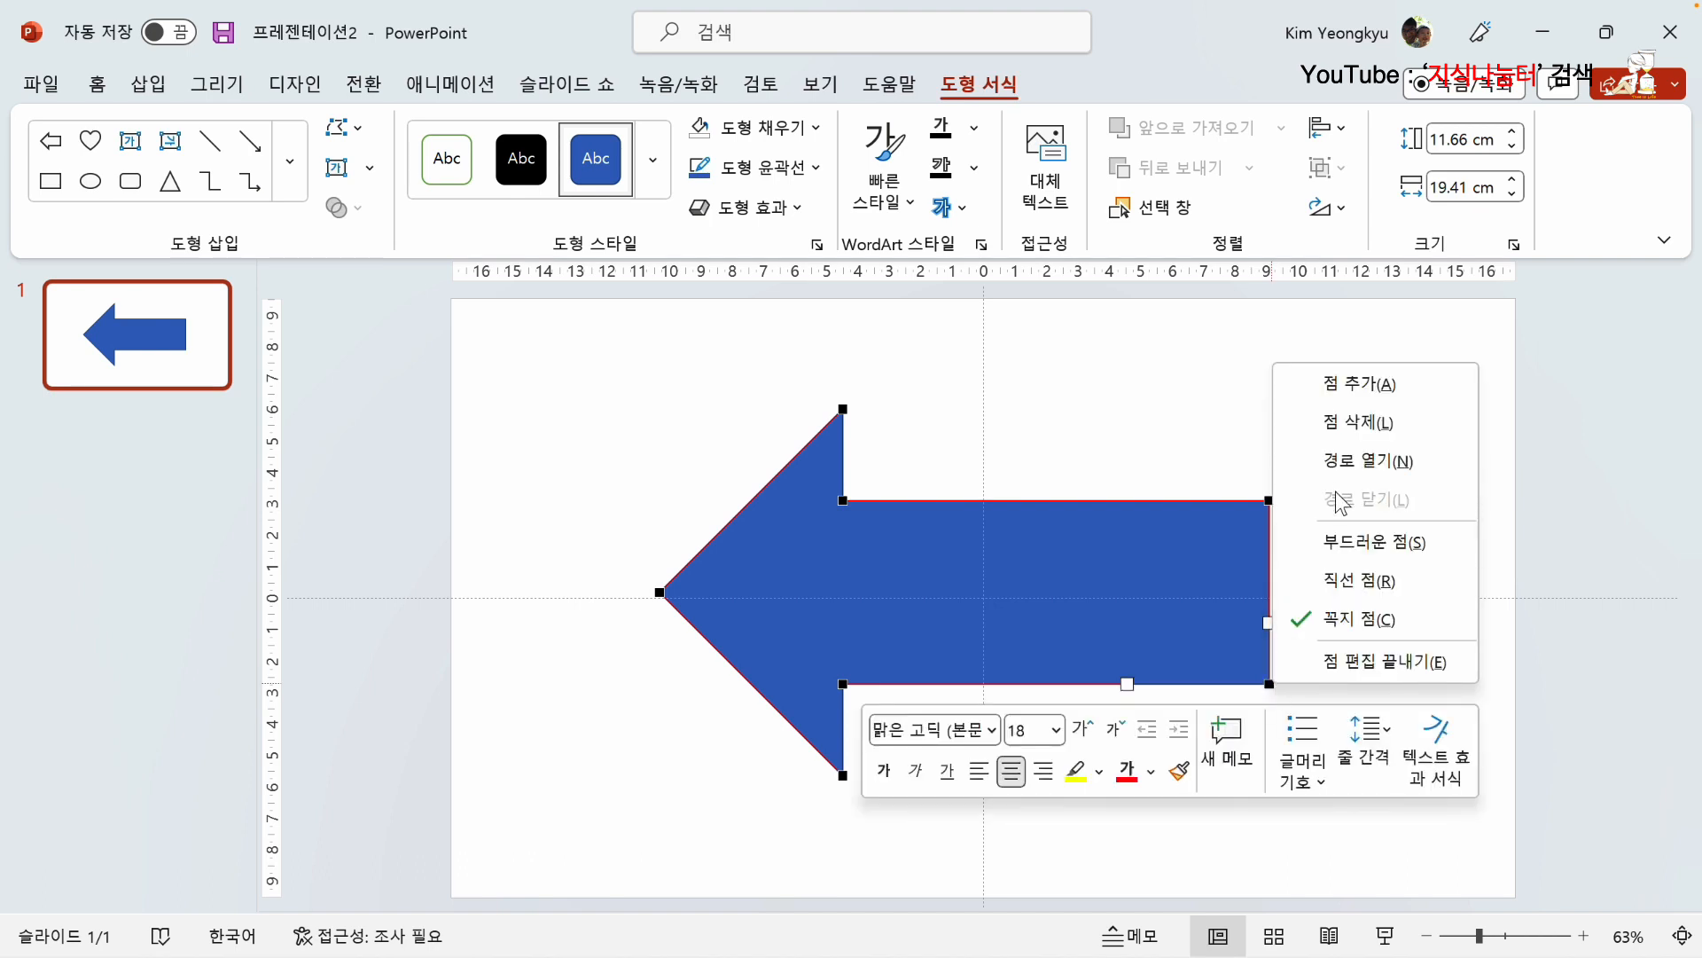
pyautogui.click(1357, 422)
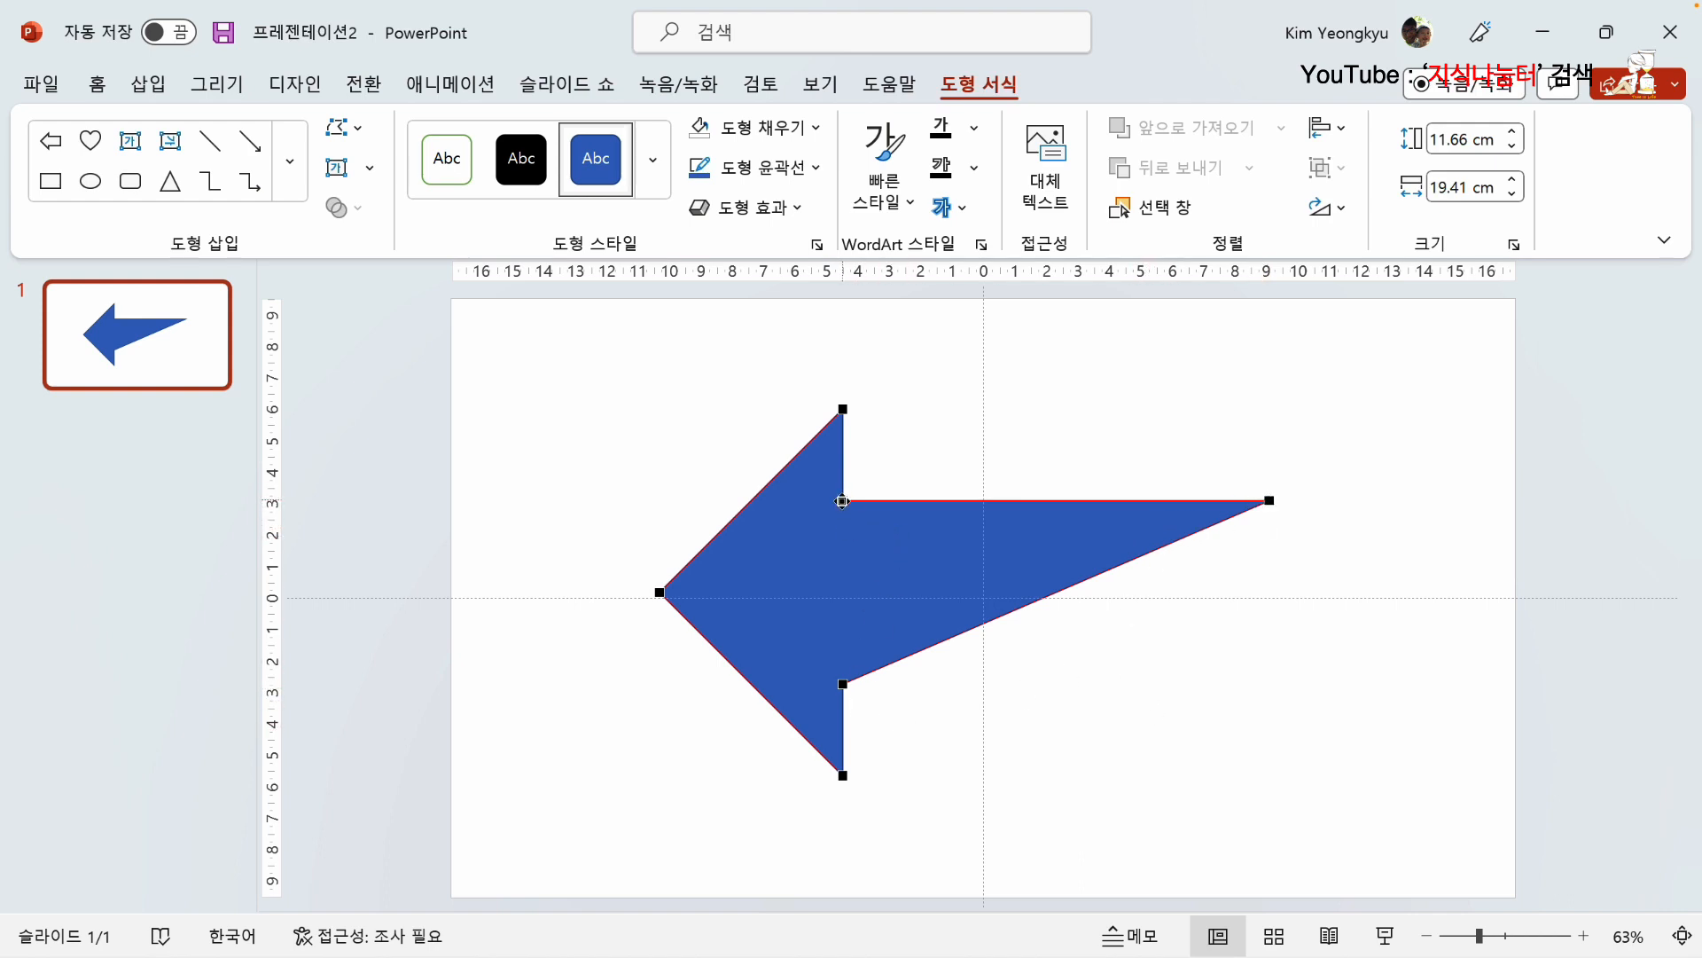
# Step: Bend the upper edge of the arrow's tail into an upward arc using the handles of both its end points
pyautogui.click(843, 502)
pyautogui.moveTo(985, 501); pyautogui.dragTo(981, 414)
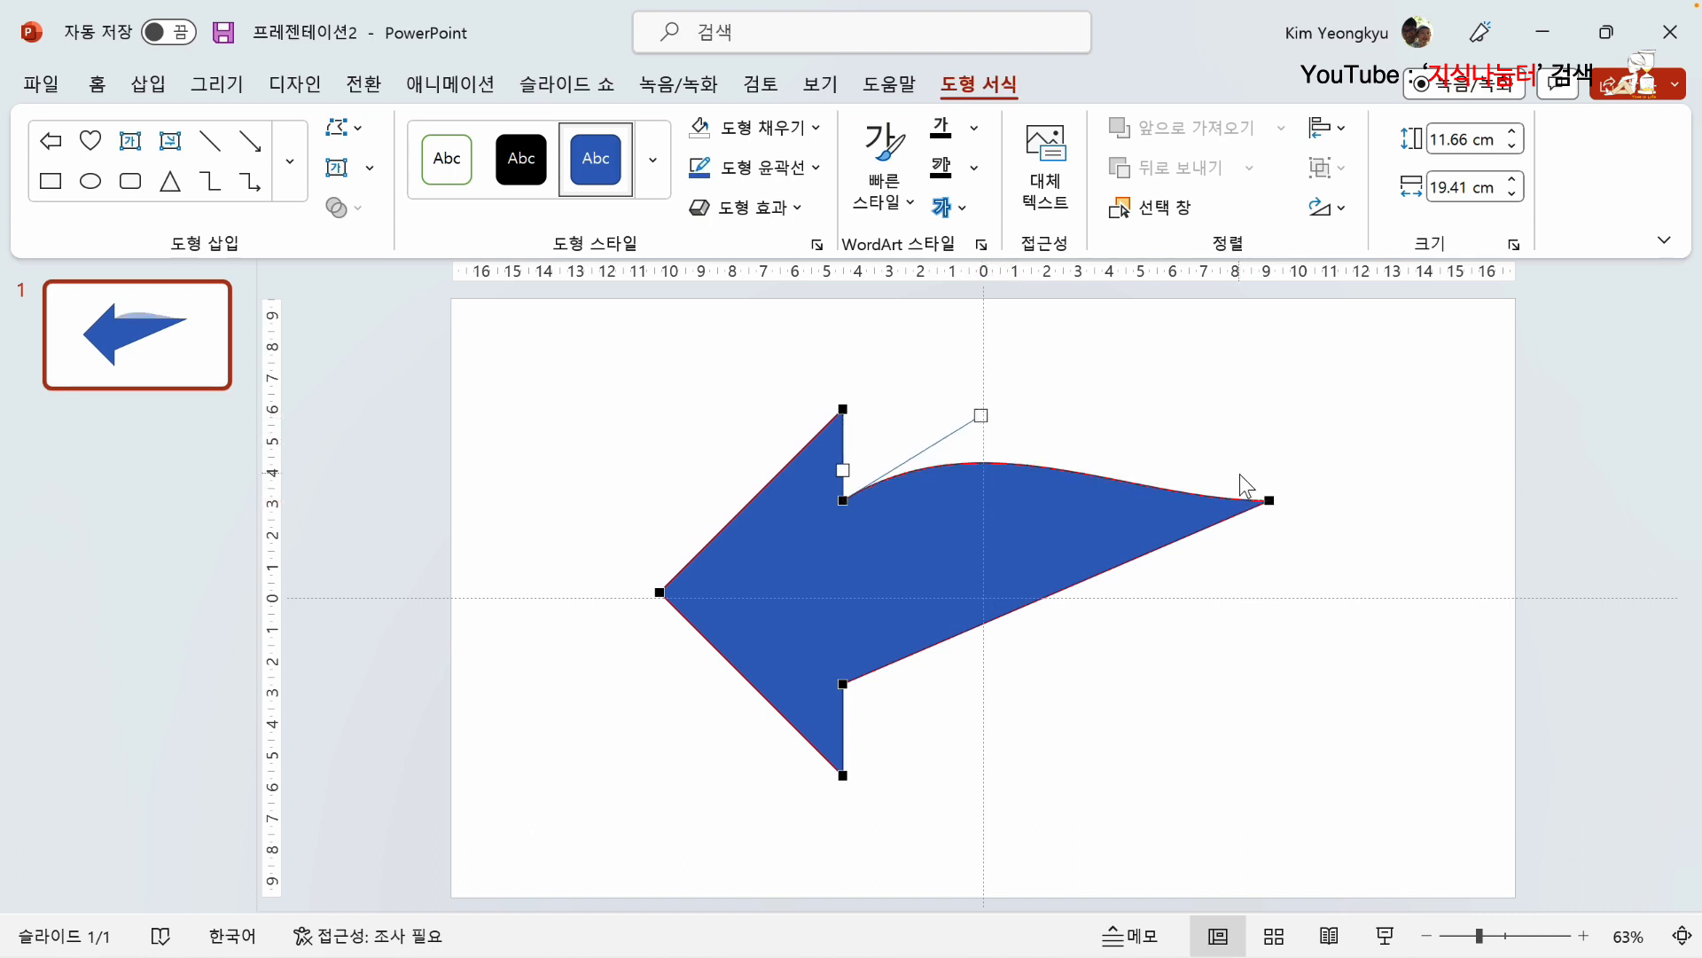
pyautogui.click(1269, 501)
pyautogui.moveTo(1124, 498); pyautogui.dragTo(1108, 395)
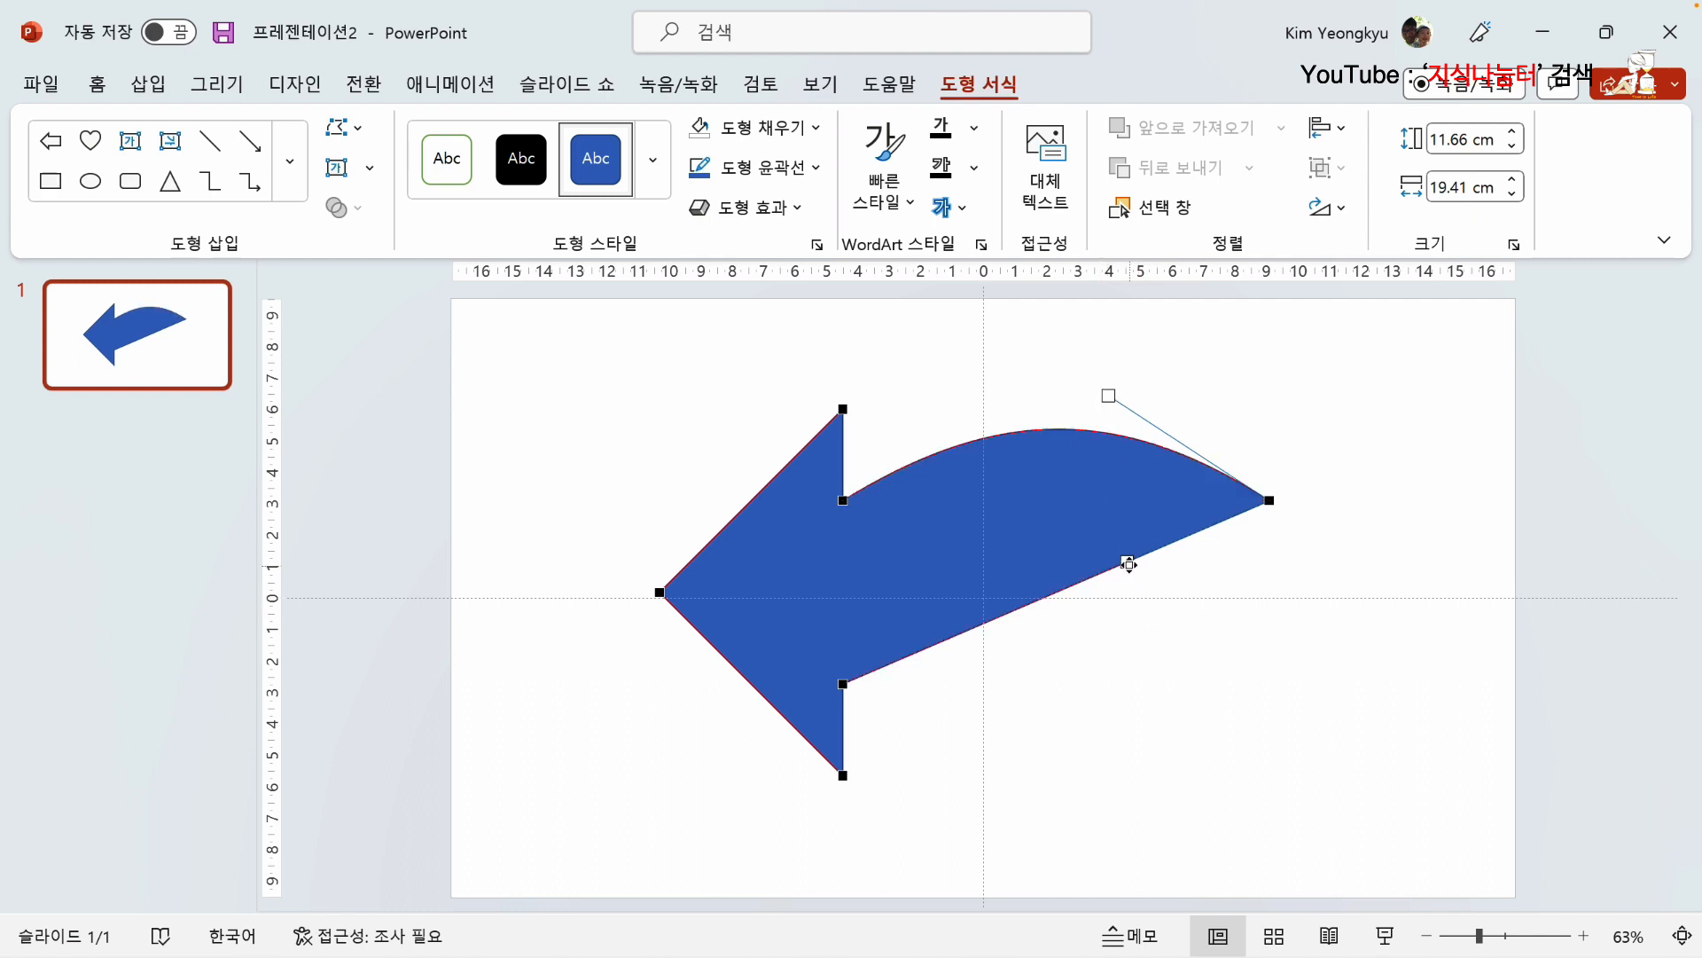
# Step: Bend the lower edge of the arrow's tail upward to follow the upper arc, using the handles at both ends
pyautogui.moveTo(1126, 560); pyautogui.dragTo(936, 407)
pyautogui.click(842, 684)
pyautogui.moveTo(980, 620); pyautogui.dragTo(890, 541)
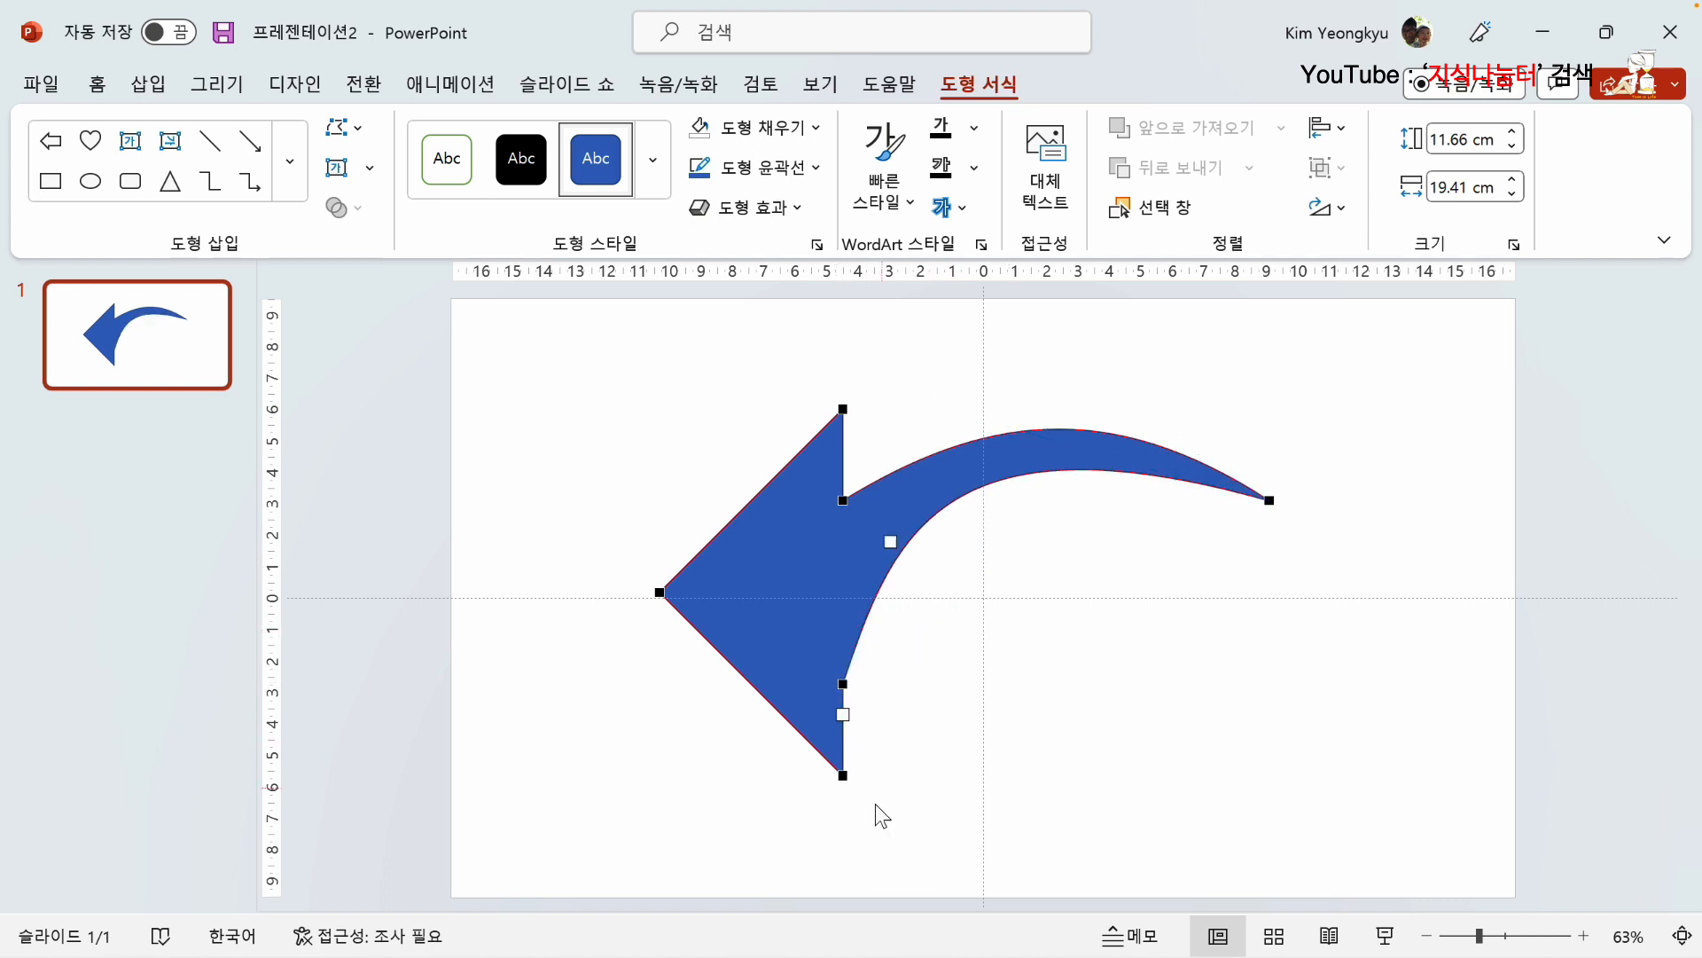
# Step: Reshape the arrowhead to point down-left by moving its lower barb, its tip and the two inner corner points
pyautogui.moveTo(843, 714); pyautogui.dragTo(920, 665)
pyautogui.click(659, 591)
pyautogui.moveTo(660, 591); pyautogui.dragTo(649, 760)
pyautogui.moveTo(842, 500); pyautogui.dragTo(792, 581)
pyautogui.moveTo(843, 684); pyautogui.dragTo(866, 632)
# Step: Adjust the tail's curve handles into a smooth taper, draw the arrowhead's points in closer, and finish editing points
pyautogui.moveTo(913, 490); pyautogui.dragTo(985, 528)
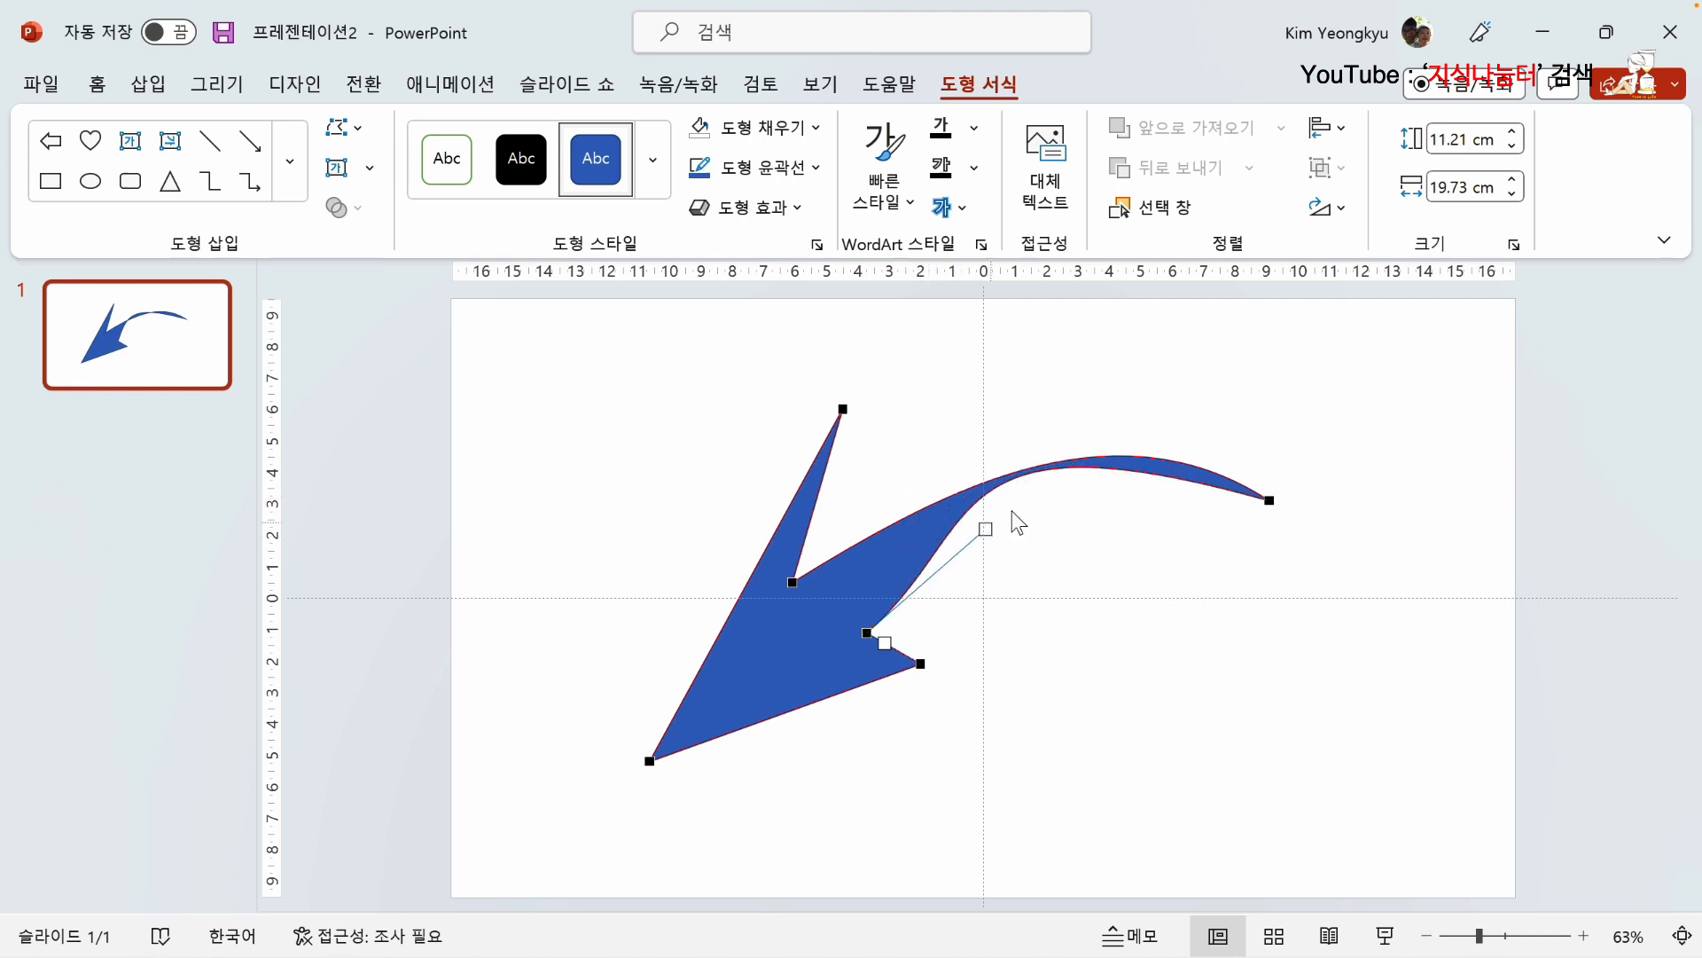
pyautogui.click(1271, 501)
pyautogui.moveTo(1108, 395); pyautogui.dragTo(1020, 494)
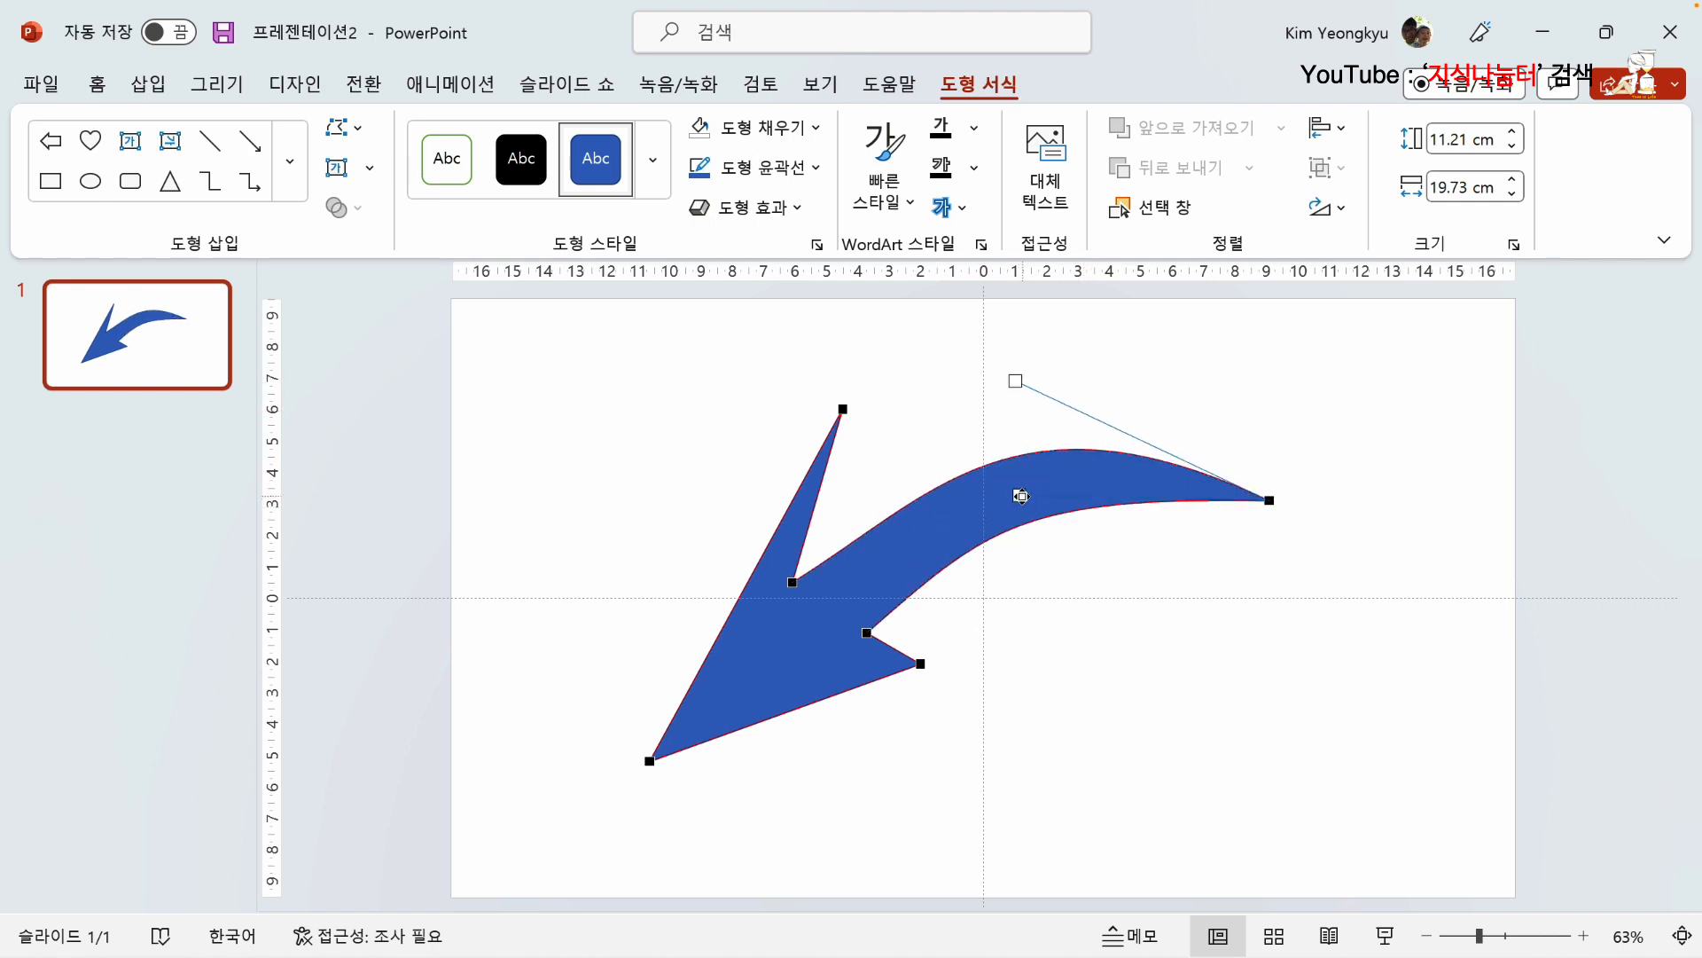
pyautogui.click(901, 399)
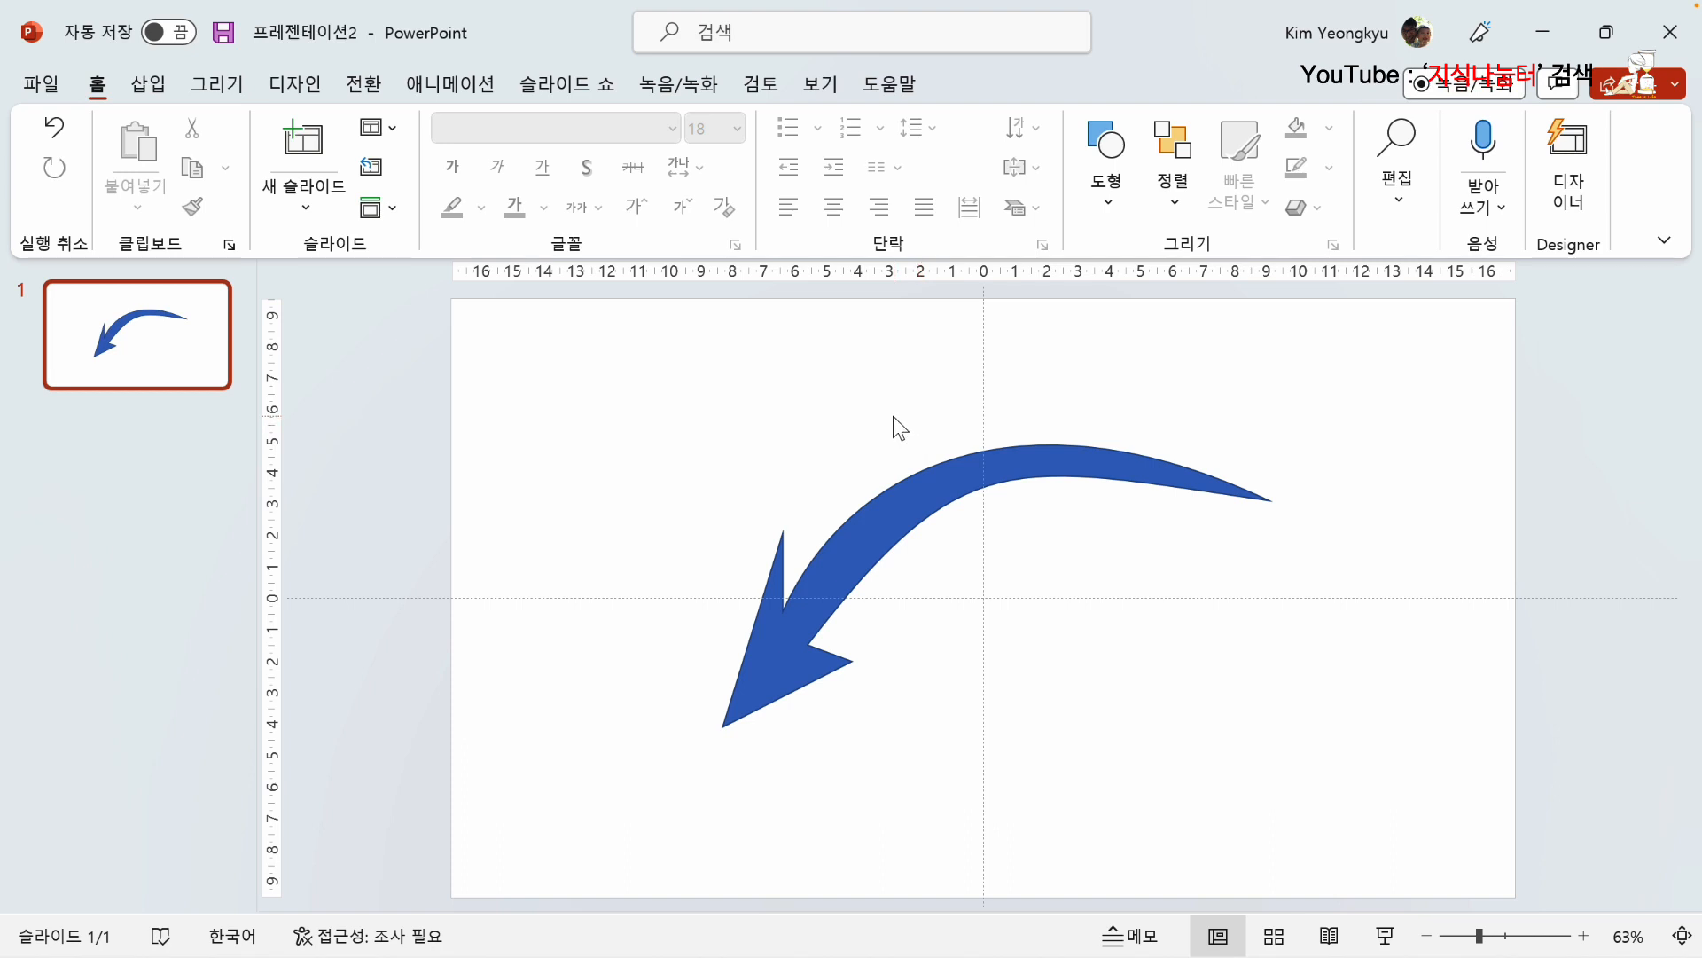
# Step: Shrink the curved arrow toward its lower-left corner, then delete it from the slide
pyautogui.moveTo(525, 335); pyautogui.dragTo(1463, 888)
pyautogui.moveTo(1270, 444); pyautogui.dragTo(871, 654)
pyautogui.click(637, 519)
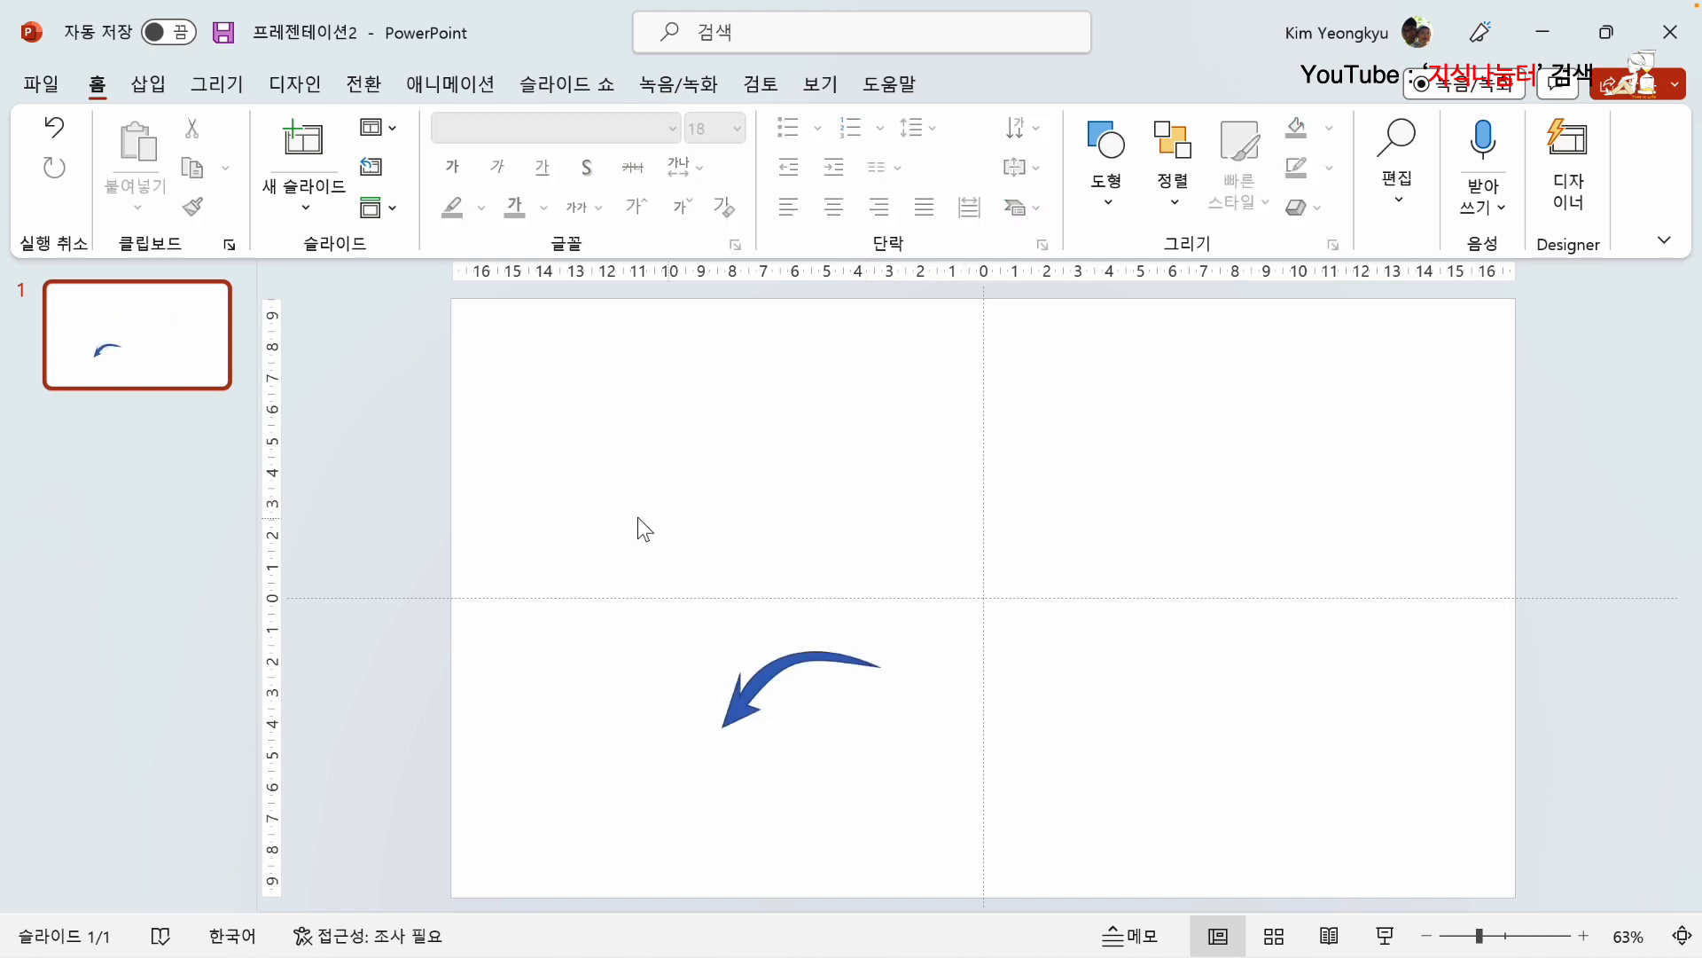
pyautogui.moveTo(542, 503); pyautogui.dragTo(1037, 800)
pyautogui.press('Delete')
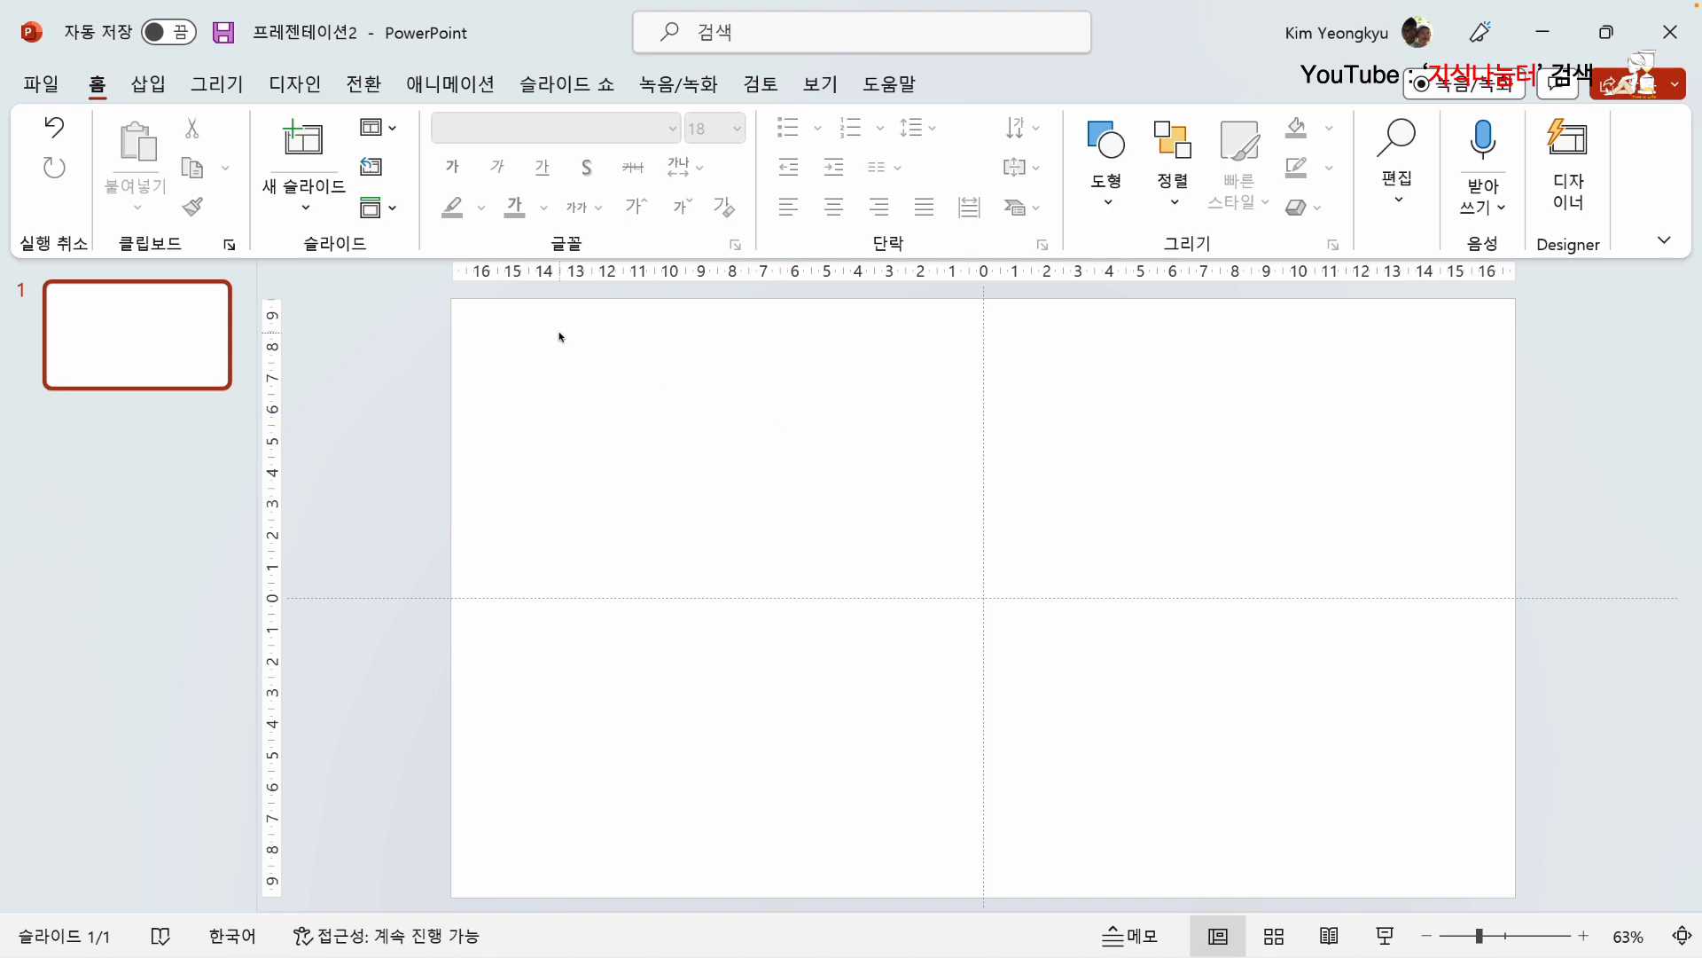
# Step: Draw a closed six-point freeform leaf outline about 15.6 cm tall and 6.2 cm wide, left of the slide's centre
pyautogui.click(149, 85)
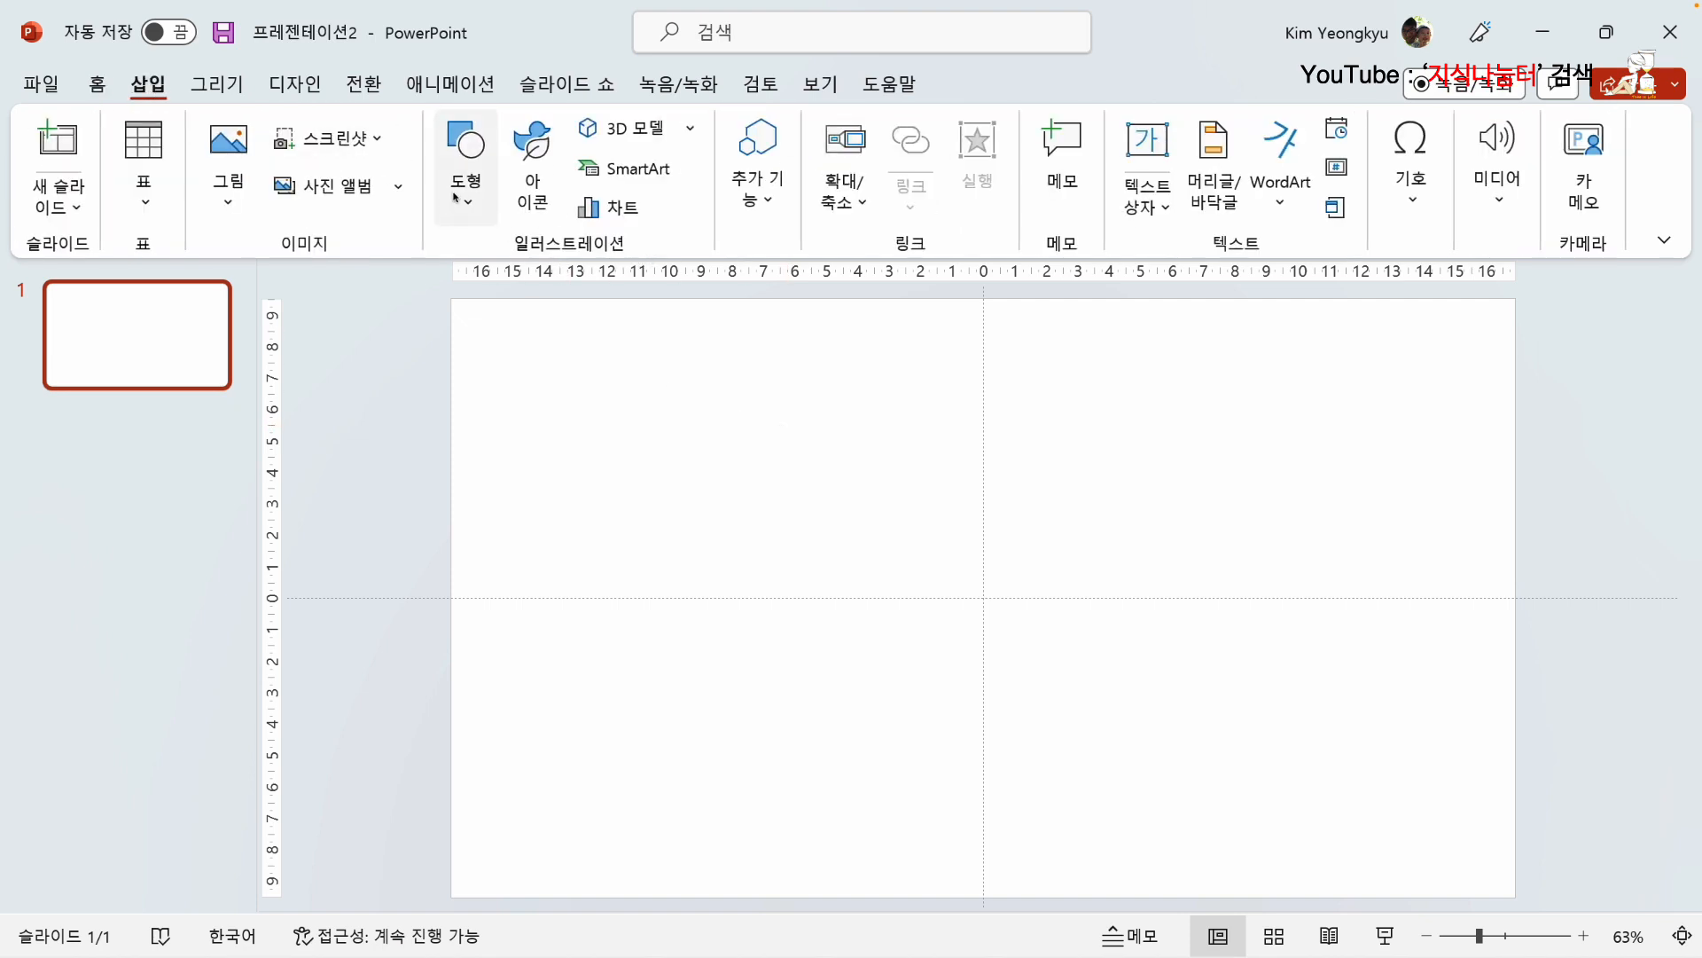
pyautogui.click(498, 218)
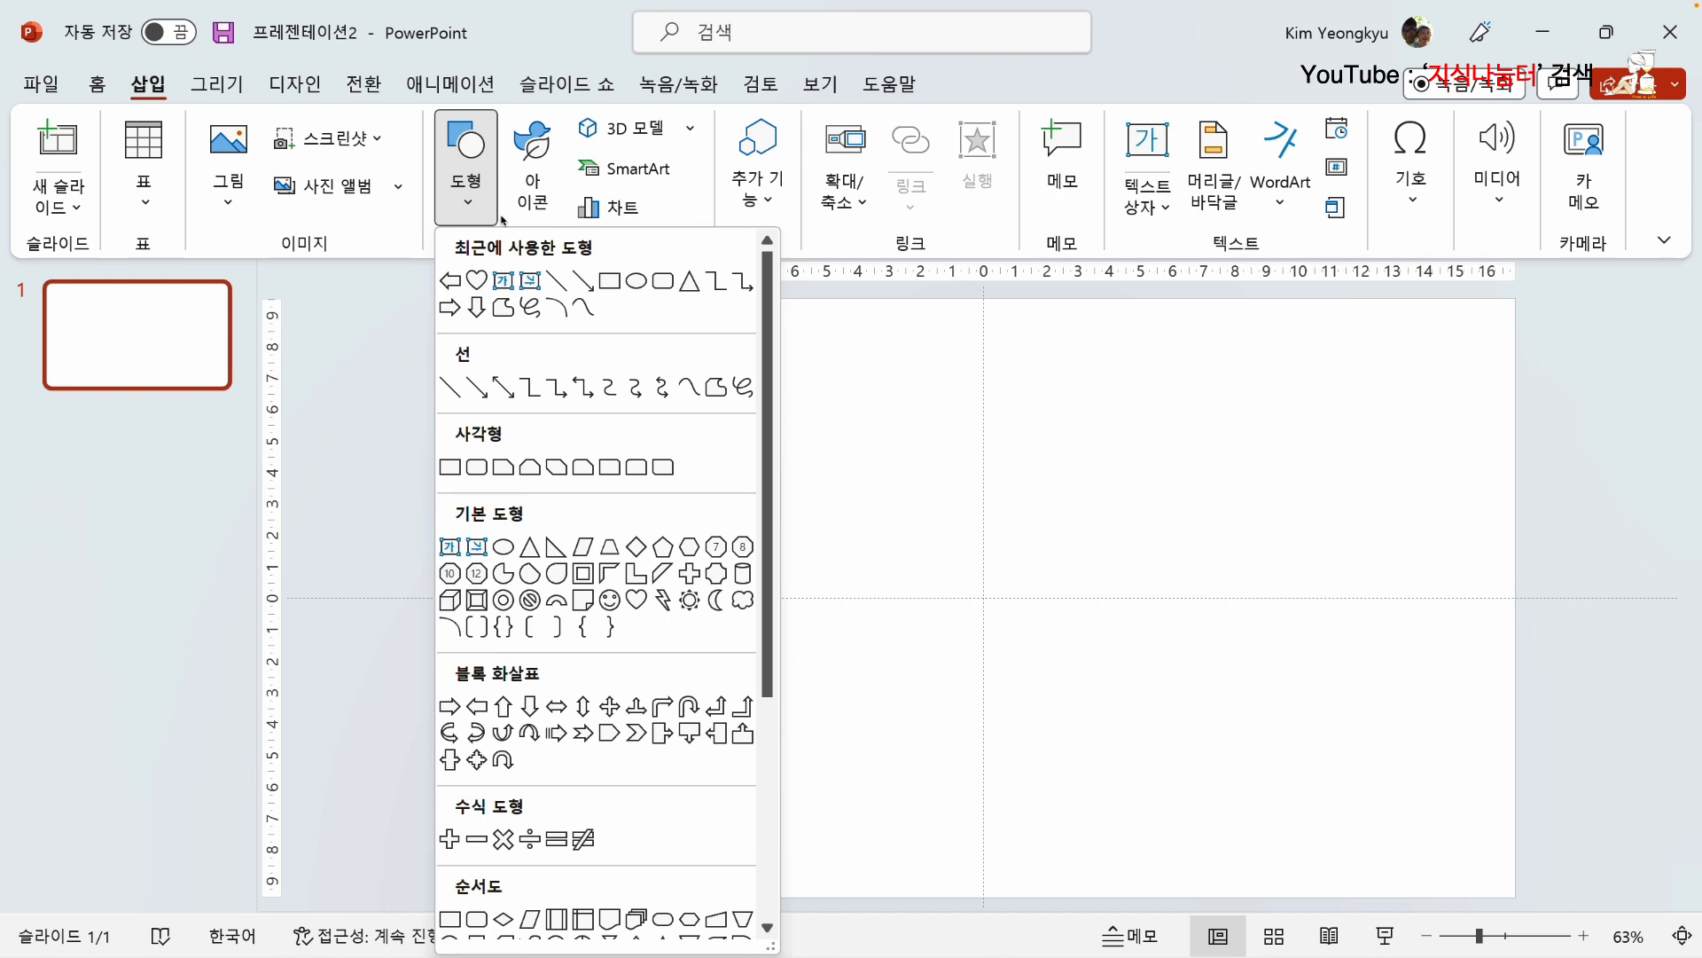
pyautogui.click(503, 309)
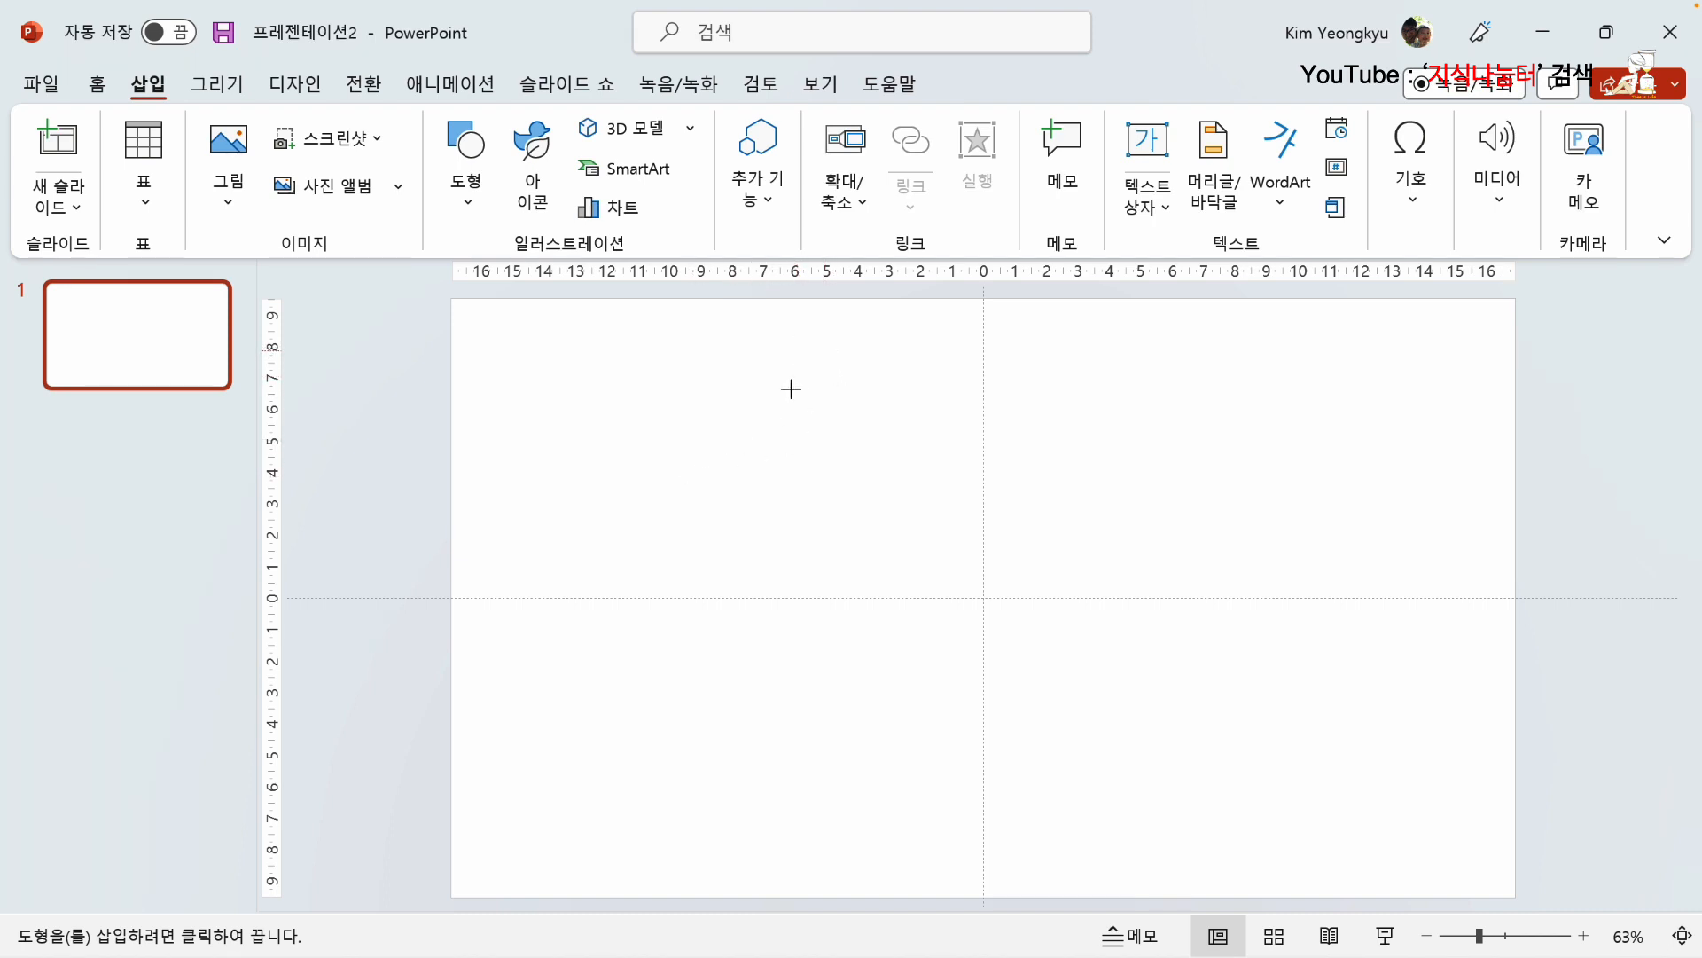
pyautogui.click(824, 352)
pyautogui.click(701, 460)
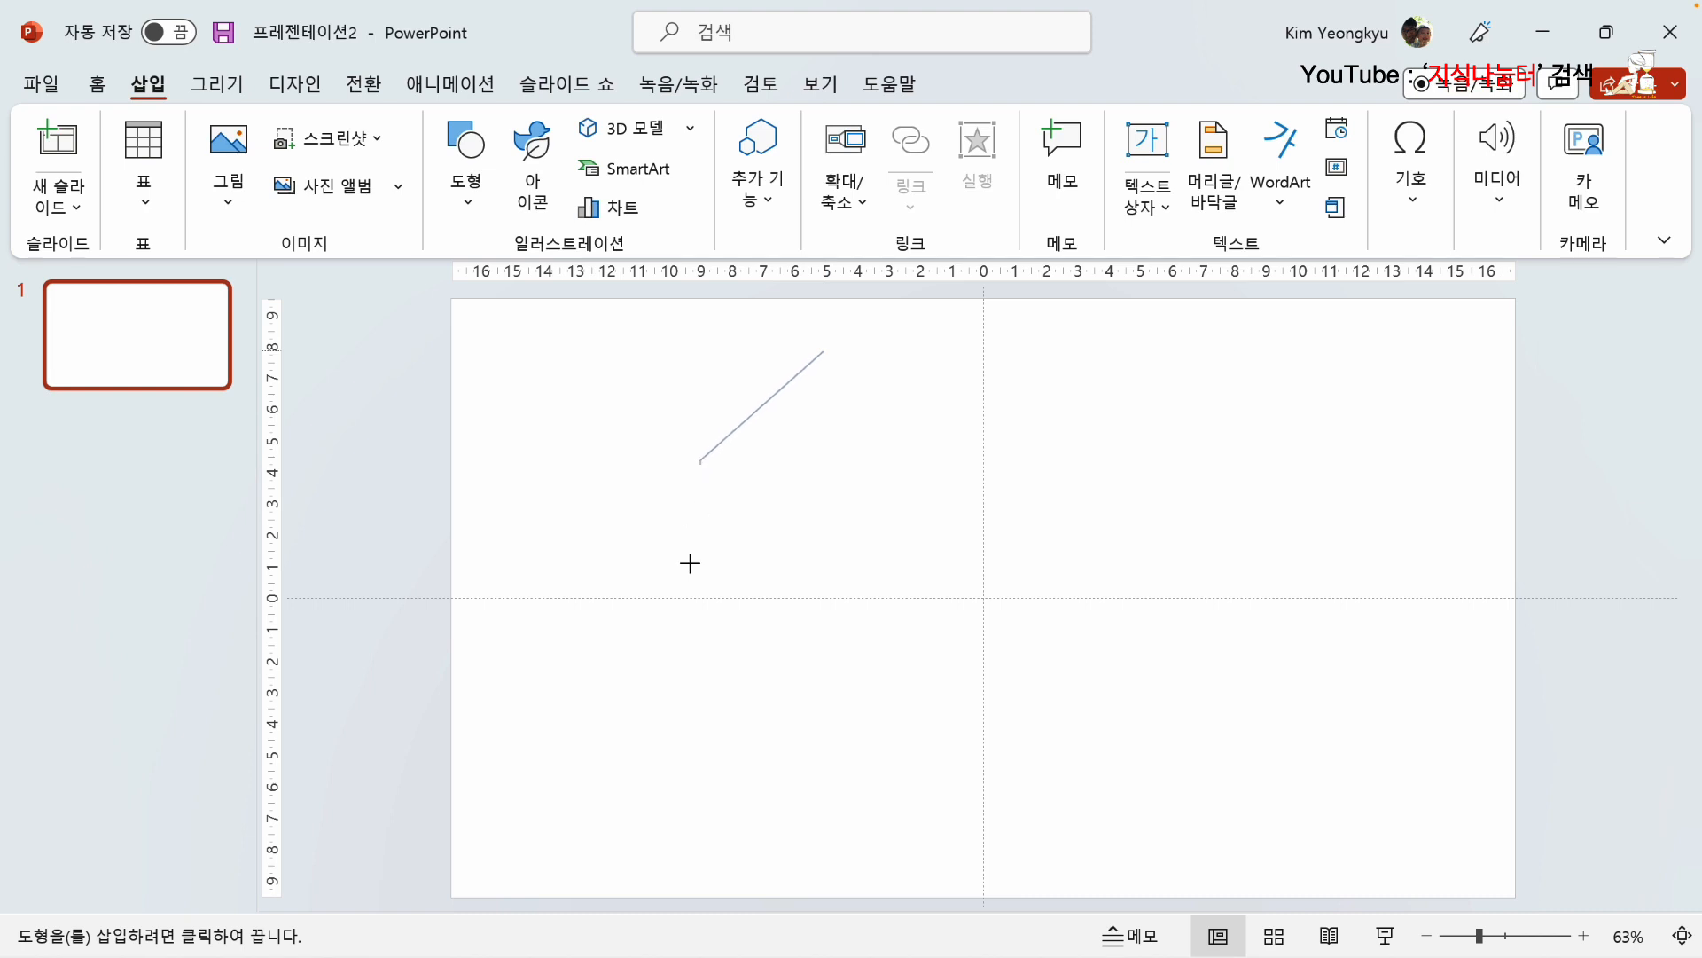
pyautogui.click(690, 650)
pyautogui.click(779, 837)
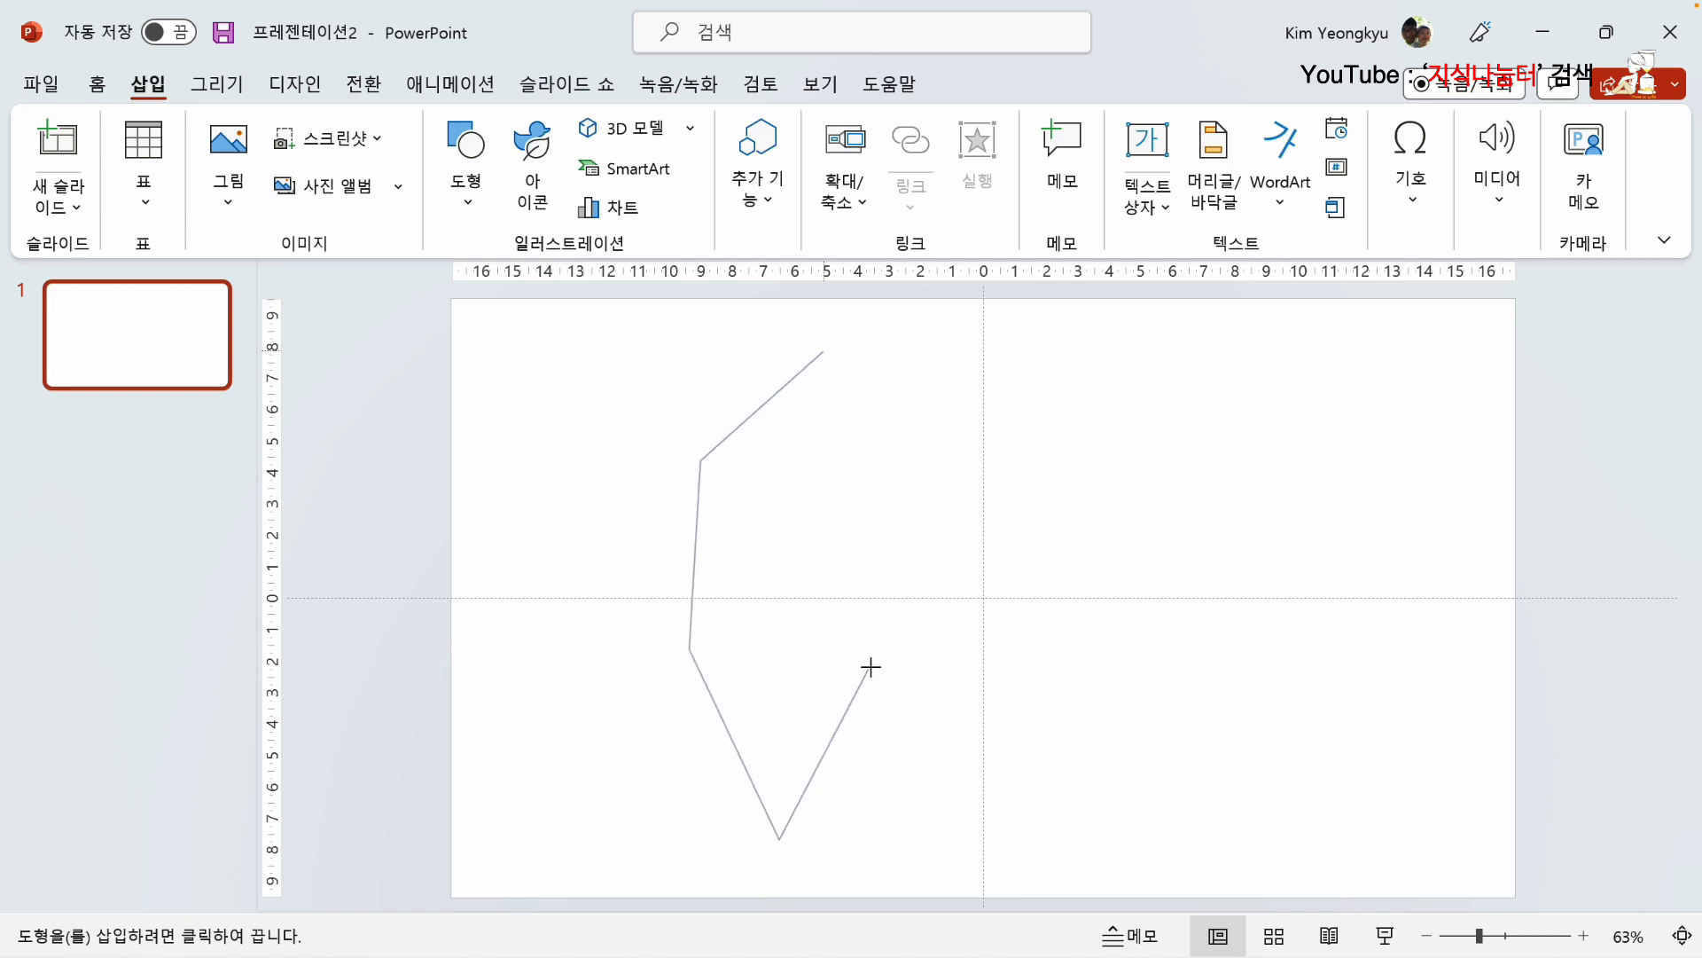
pyautogui.click(871, 667)
pyautogui.click(883, 464)
pyautogui.click(823, 353)
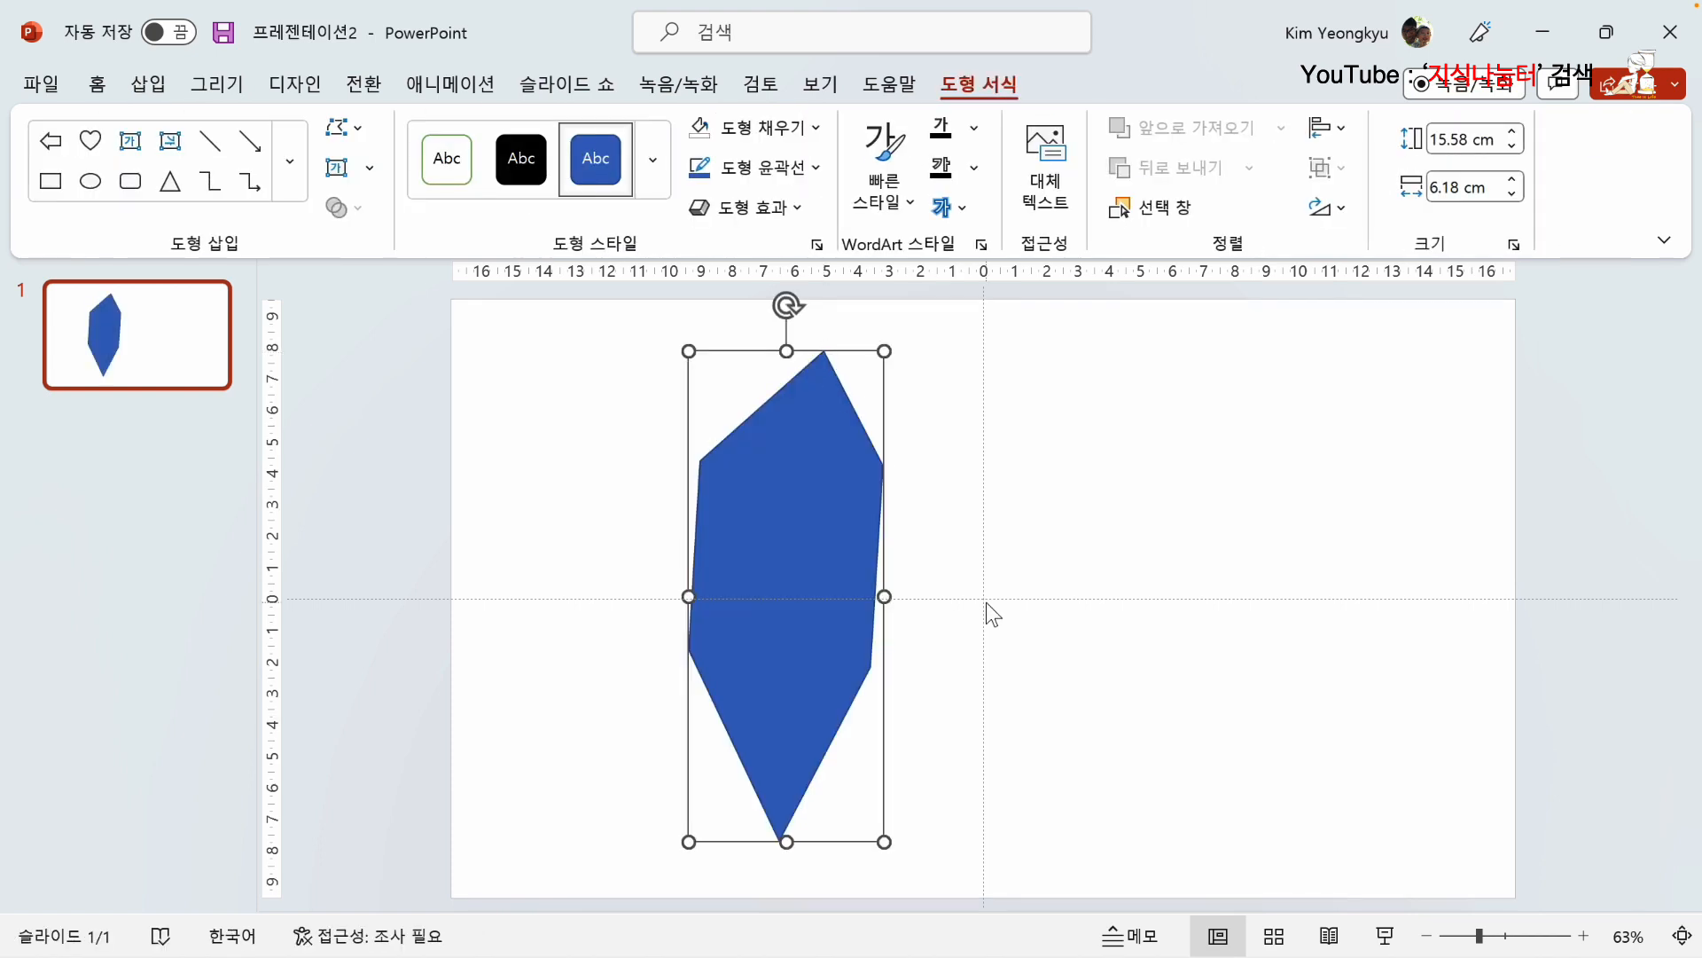
# Step: Start editing the leaf's points and curve its left side edge inward with the handles of both end points
pyautogui.rightClick(782, 435)
pyautogui.click(875, 482)
pyautogui.click(689, 649)
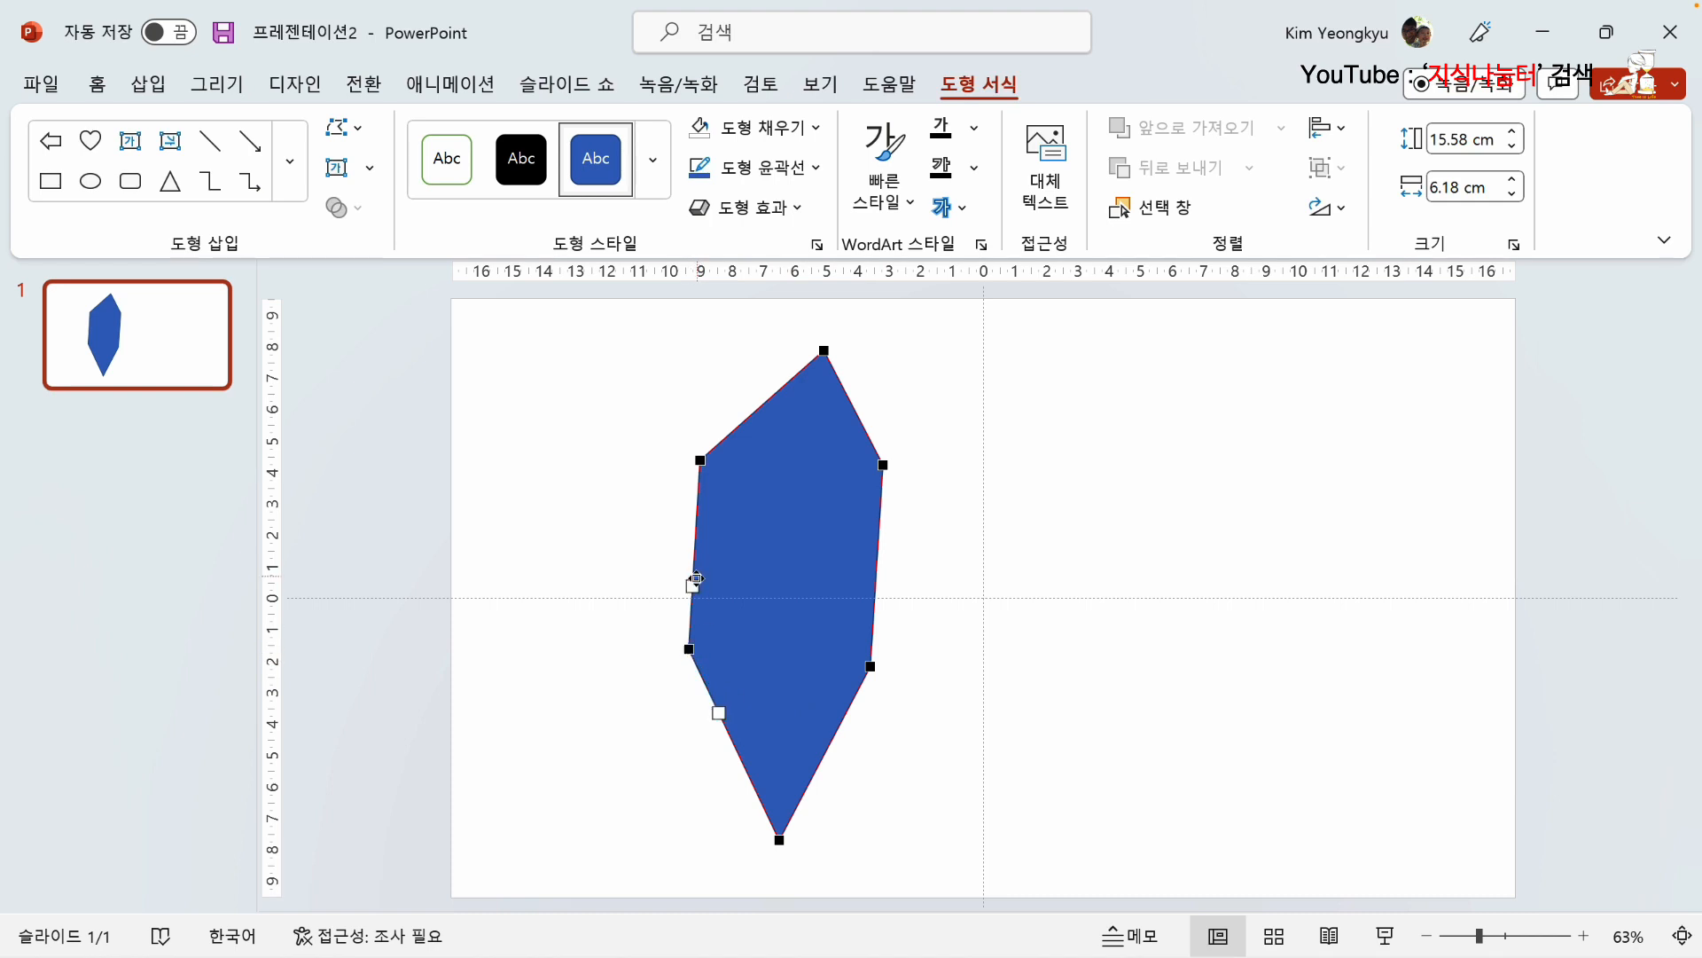
pyautogui.moveTo(693, 585); pyautogui.dragTo(708, 582)
pyautogui.click(703, 462)
pyautogui.moveTo(698, 523); pyautogui.dragTo(712, 523)
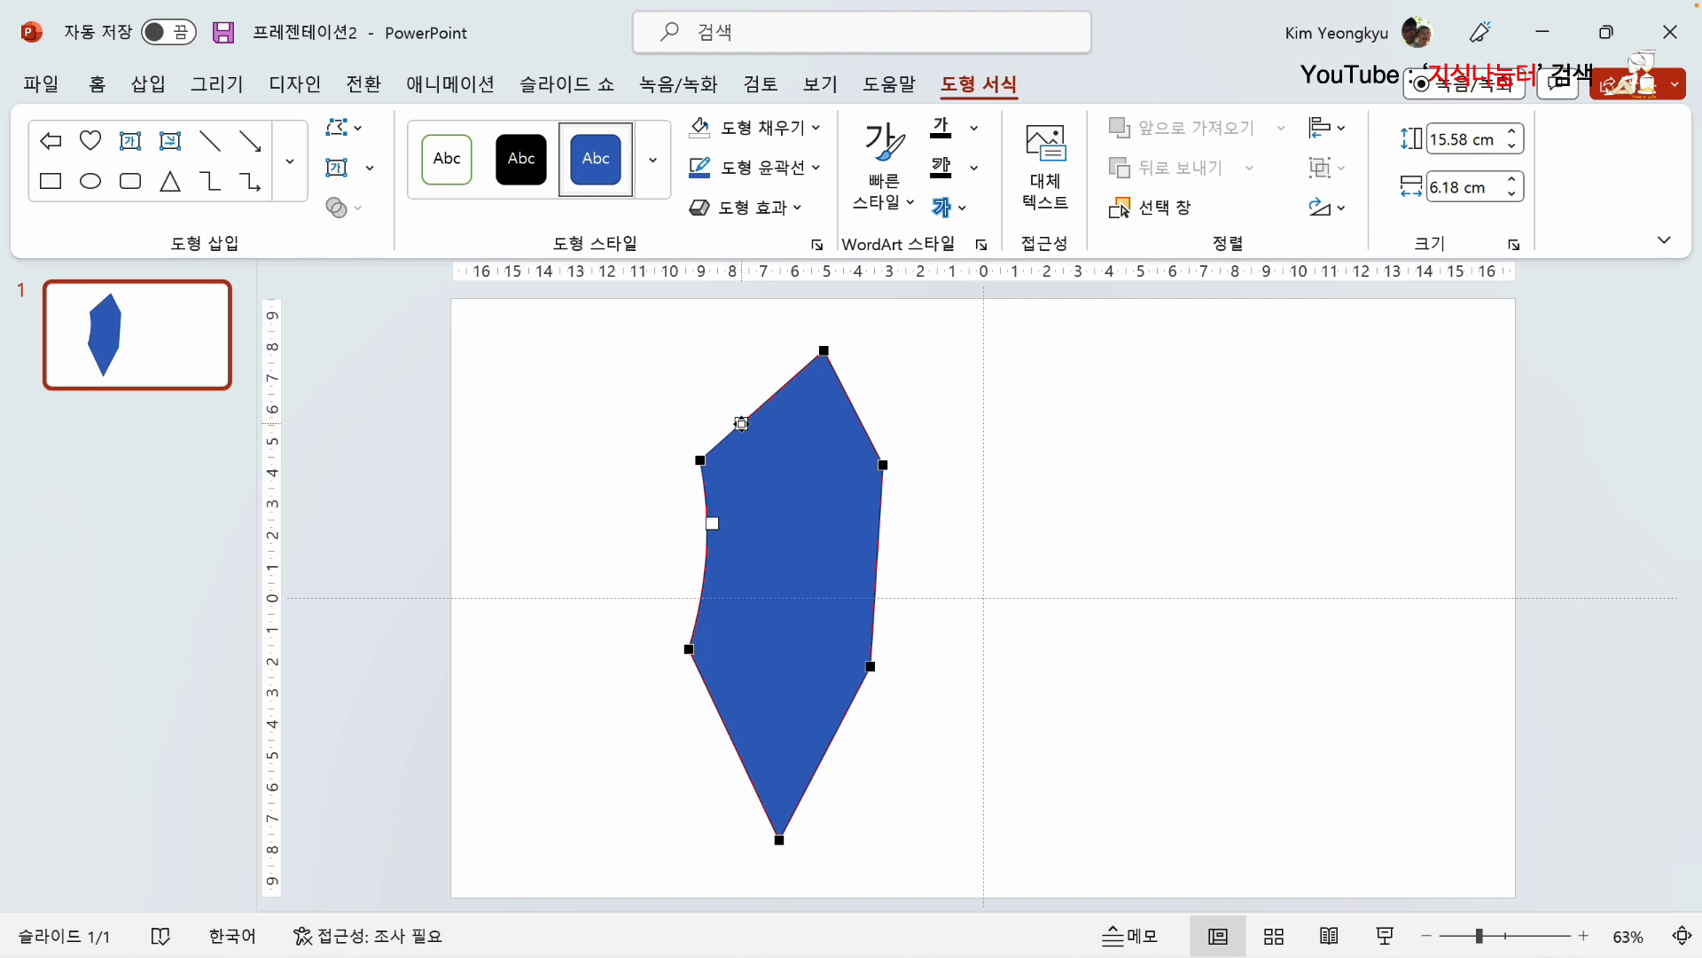
# Step: Curve the leaf's two upper edges and its right side edge inward using their points' handles
pyautogui.moveTo(742, 423); pyautogui.dragTo(856, 437)
pyautogui.click(824, 351)
pyautogui.click(883, 465)
pyautogui.moveTo(879, 532); pyautogui.dragTo(862, 531)
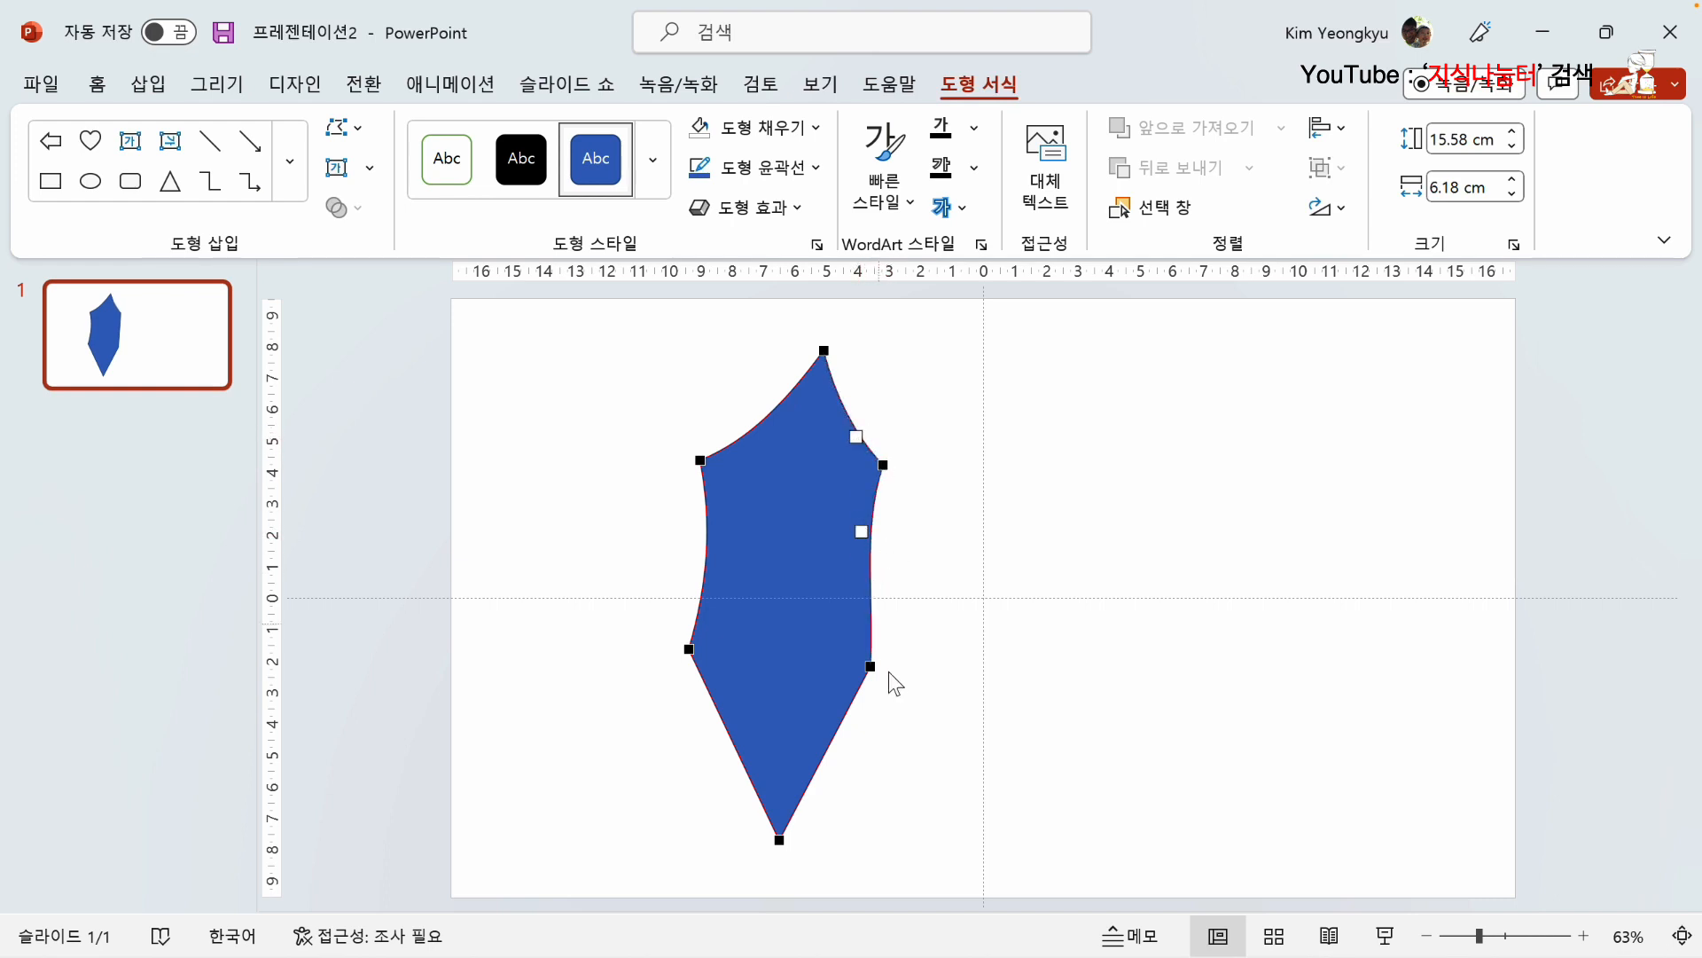
pyautogui.click(869, 666)
pyautogui.moveTo(871, 597); pyautogui.dragTo(838, 598)
# Step: Curve both lower edges of the leaf so they taper to the bottom tip, and finish editing points
pyautogui.moveTo(840, 724); pyautogui.dragTo(821, 708)
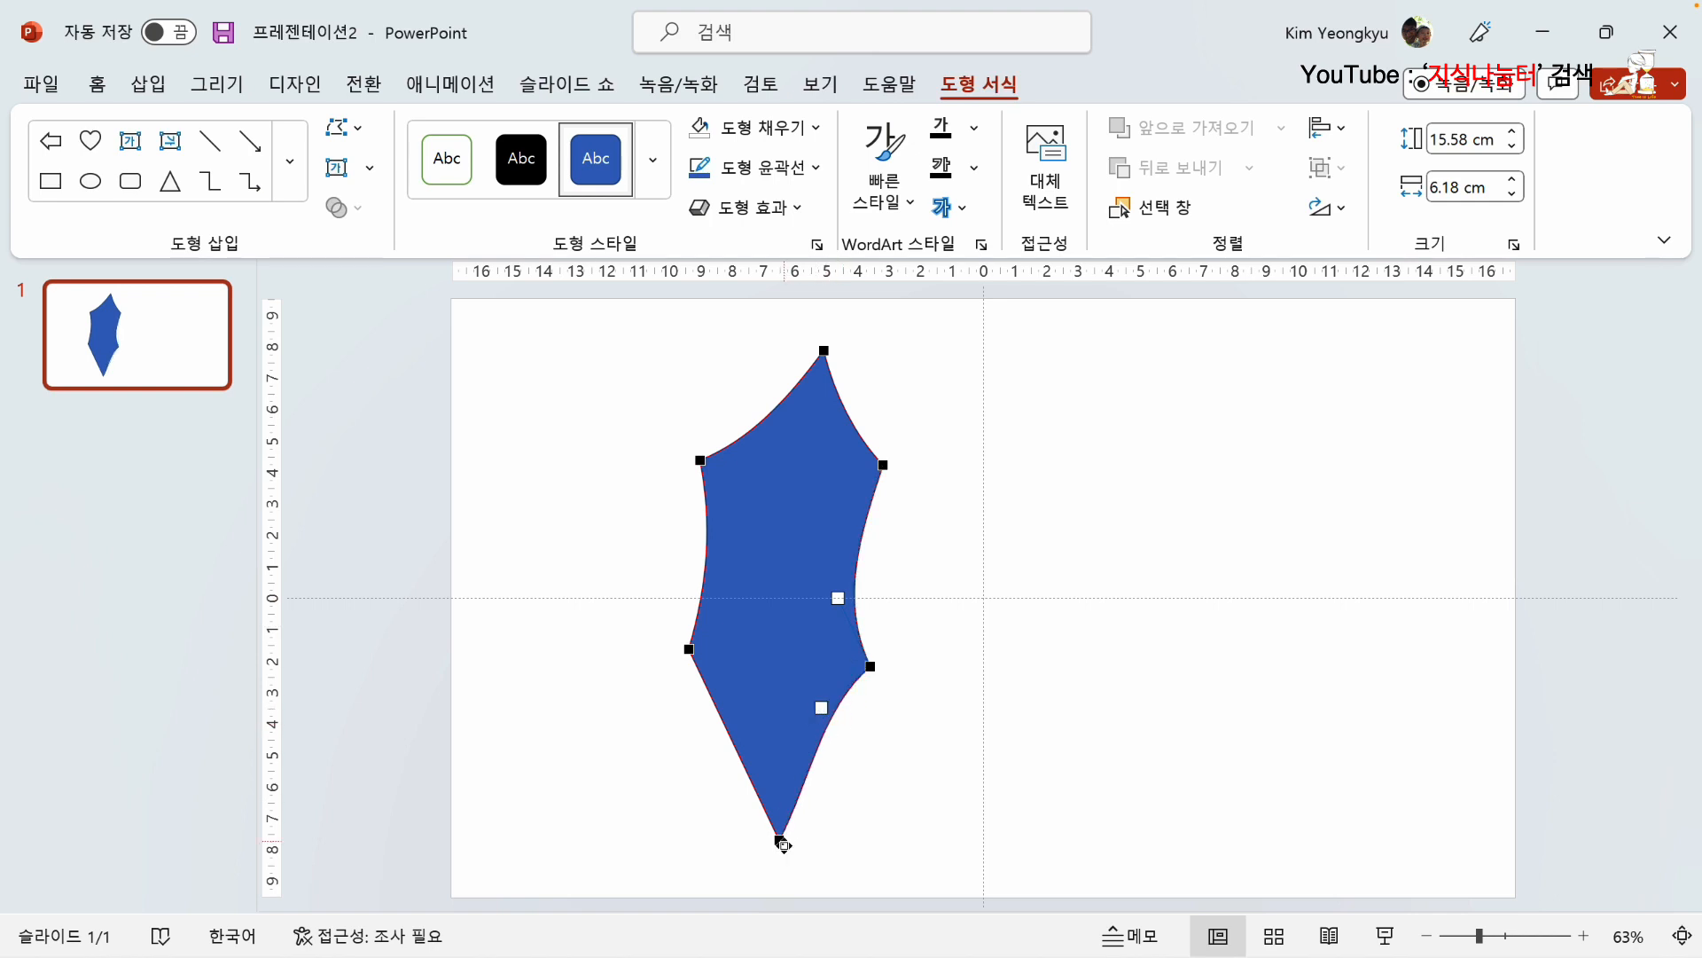
pyautogui.click(780, 840)
pyautogui.moveTo(808, 780); pyautogui.dragTo(757, 761)
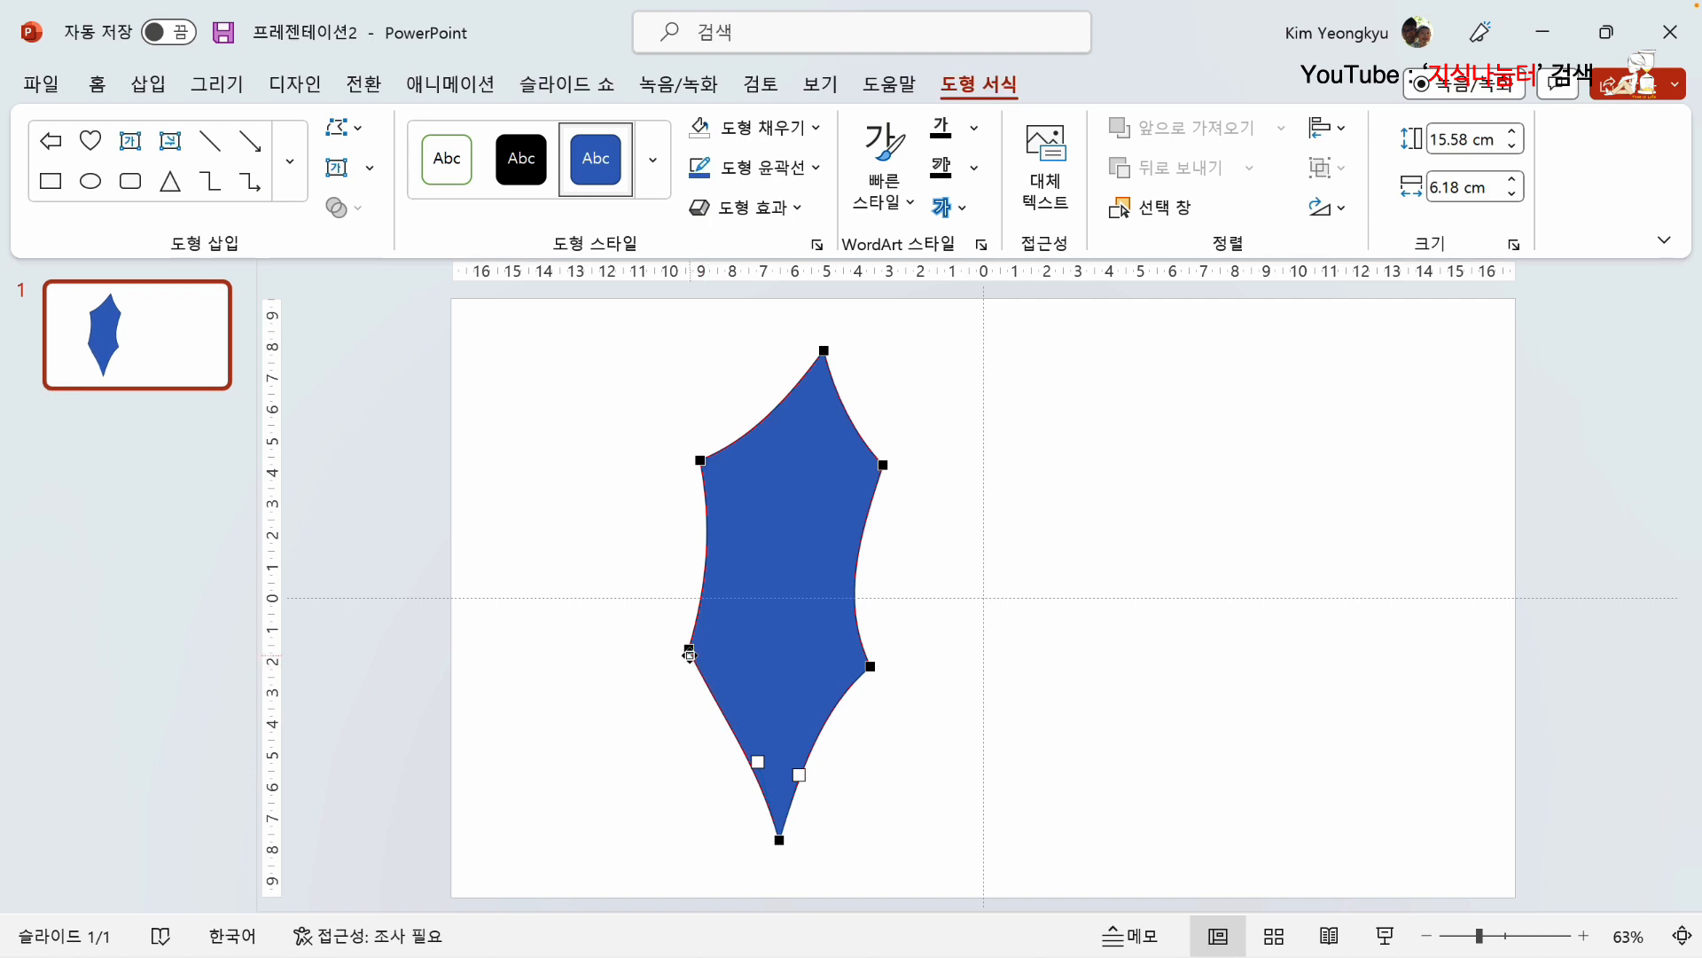
pyautogui.click(690, 652)
pyautogui.moveTo(715, 708); pyautogui.dragTo(727, 702)
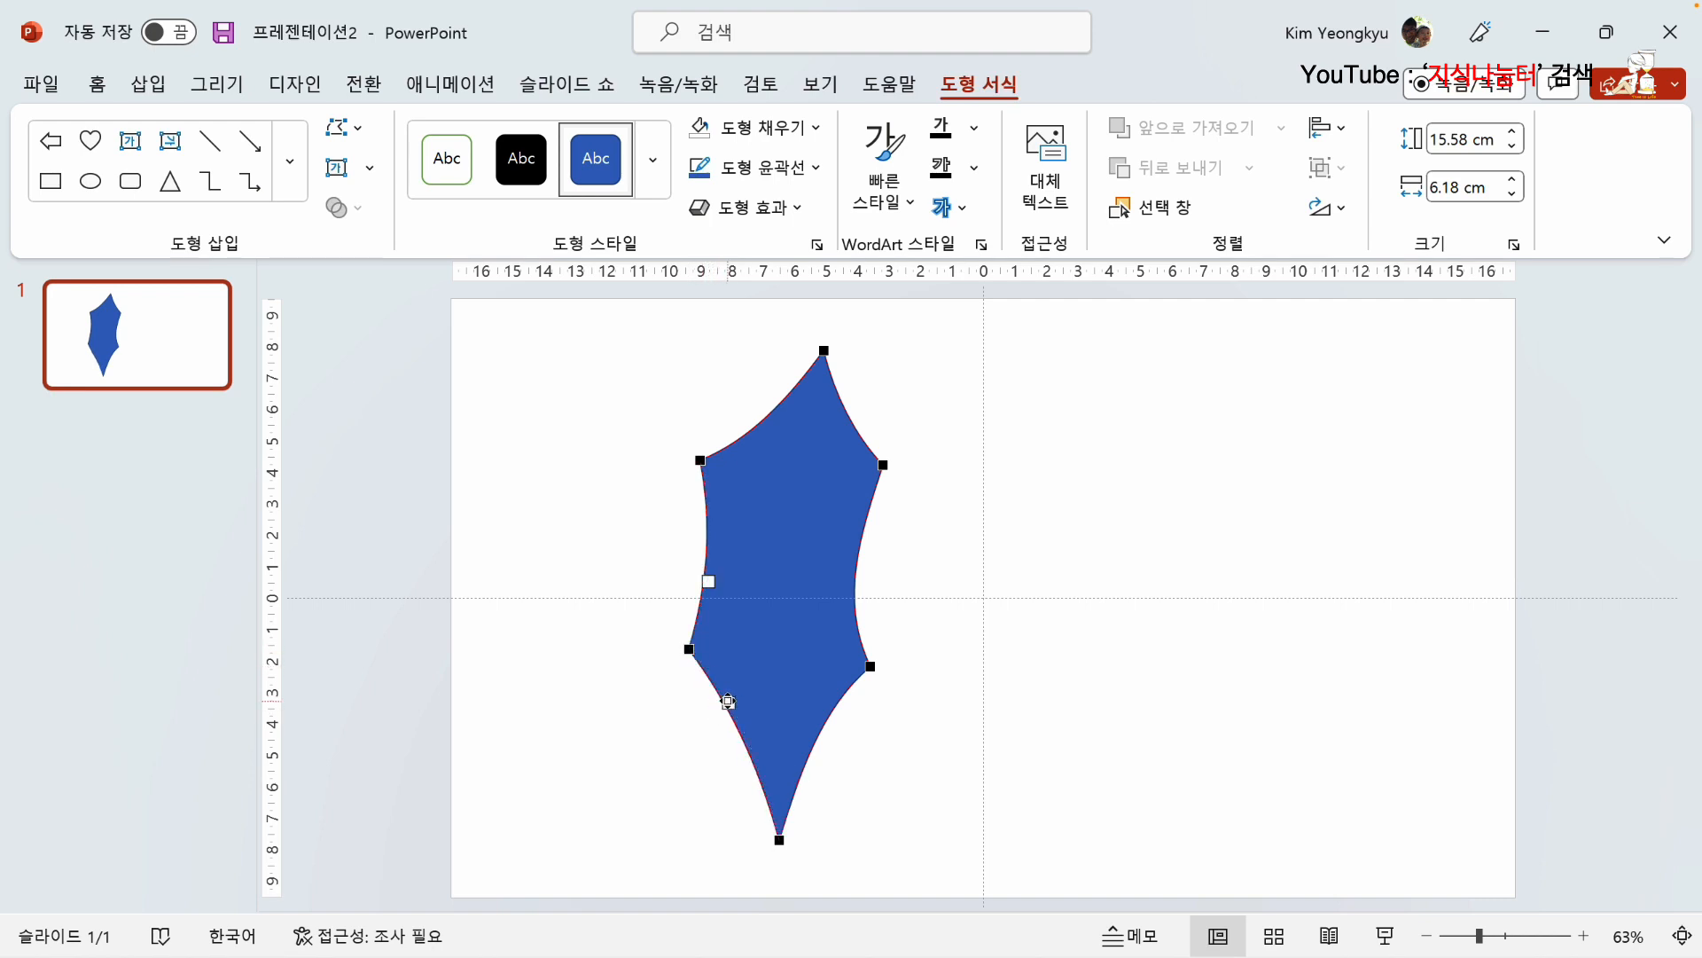
pyautogui.click(549, 502)
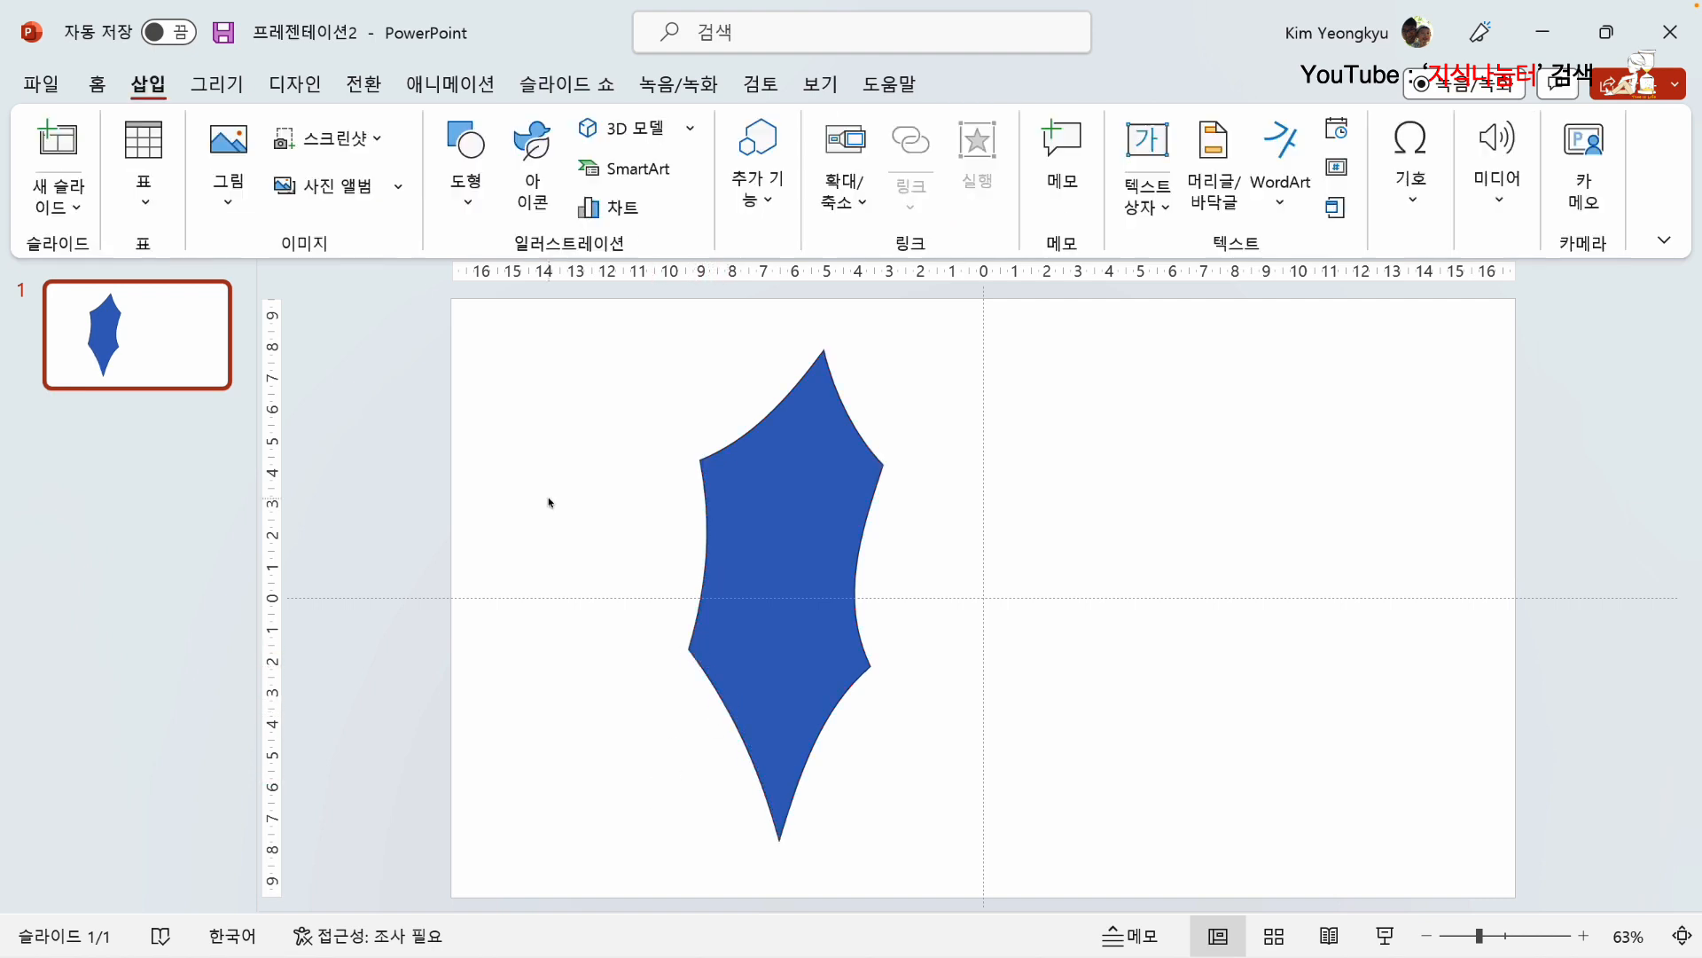
# Step: Fill the leaf with the standard green colour and remove its outline
pyautogui.click(800, 522)
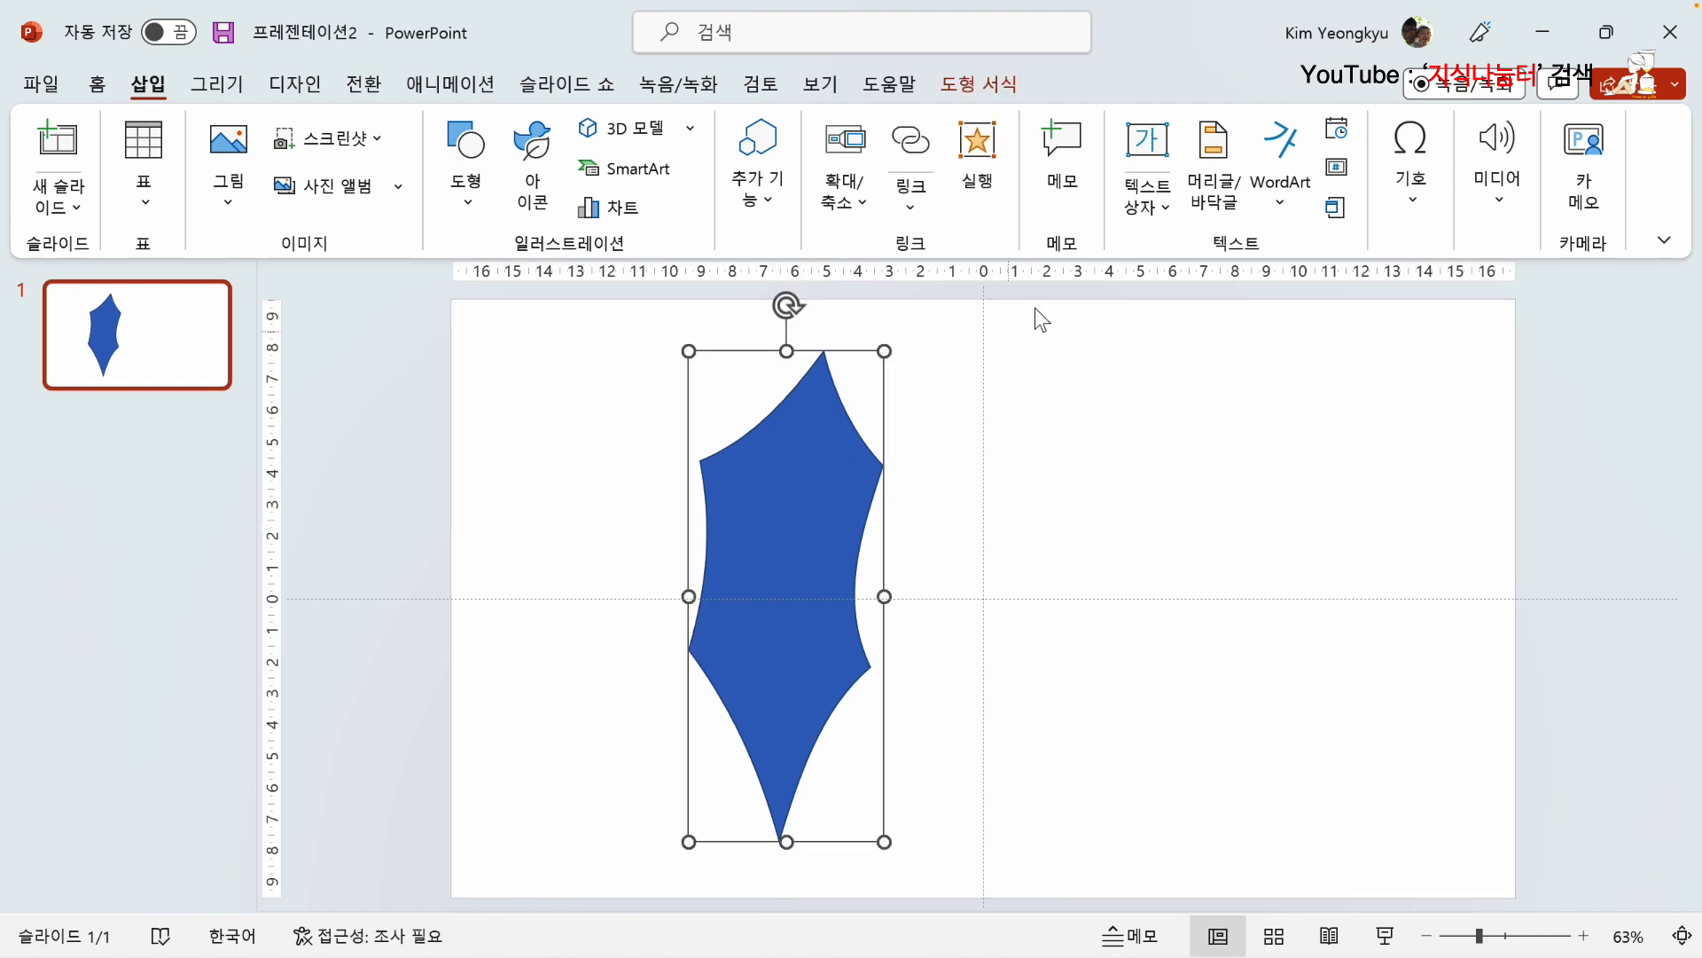
pyautogui.click(987, 78)
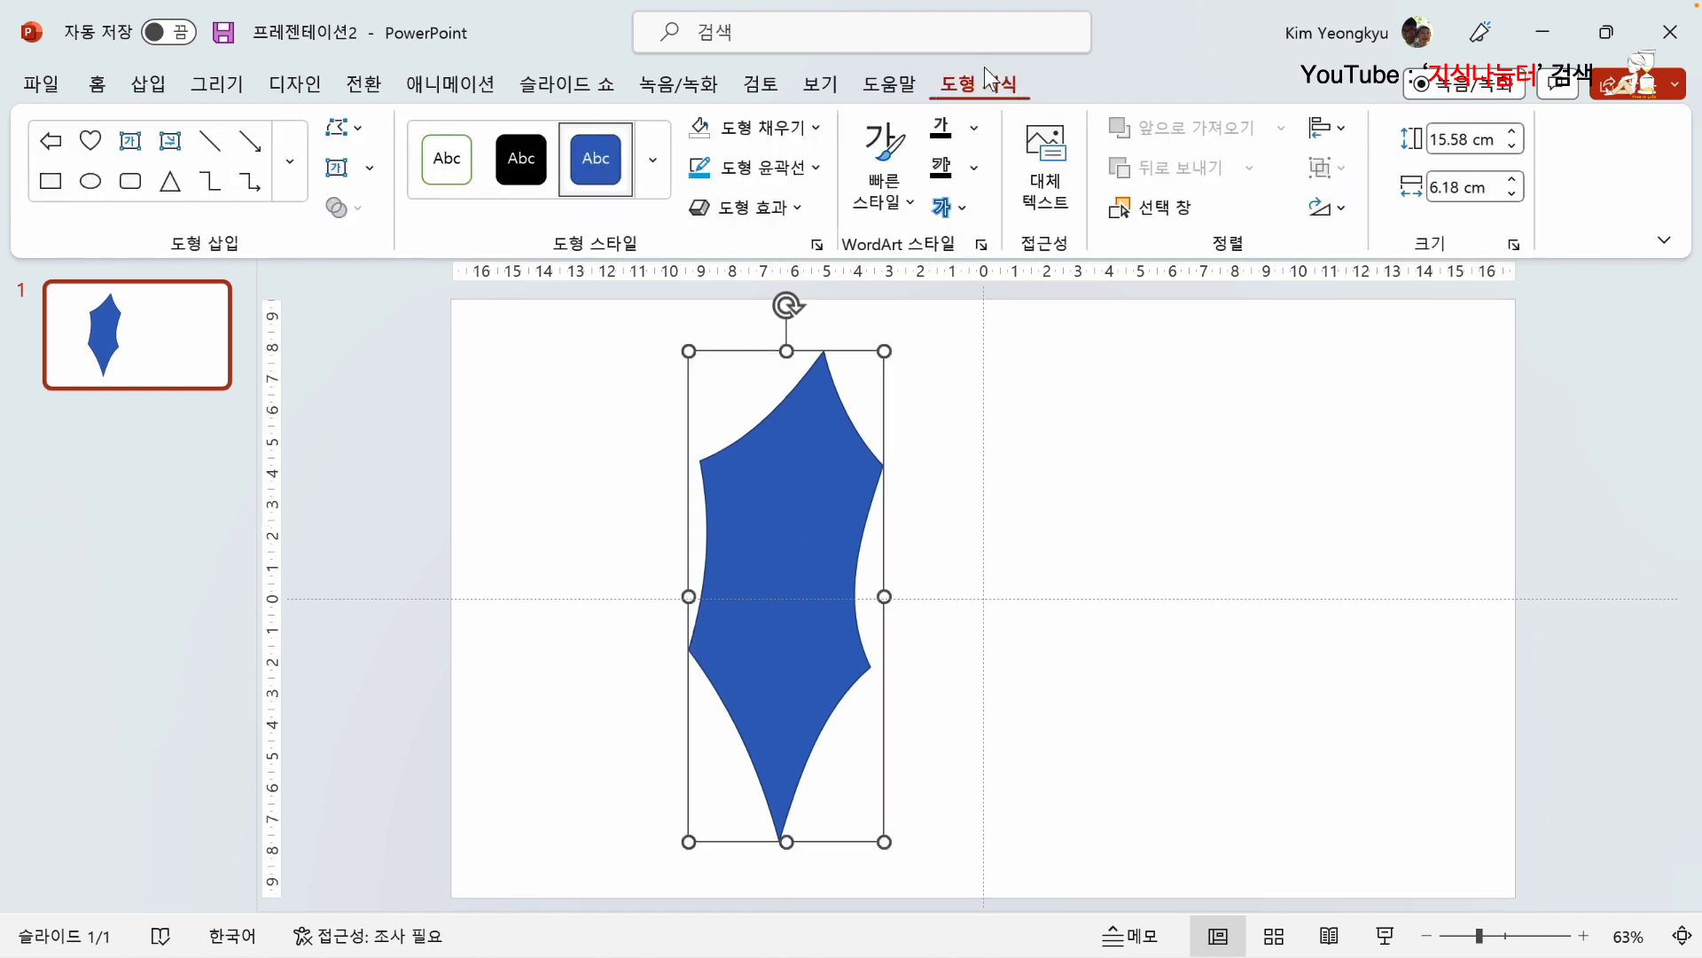
pyautogui.click(816, 135)
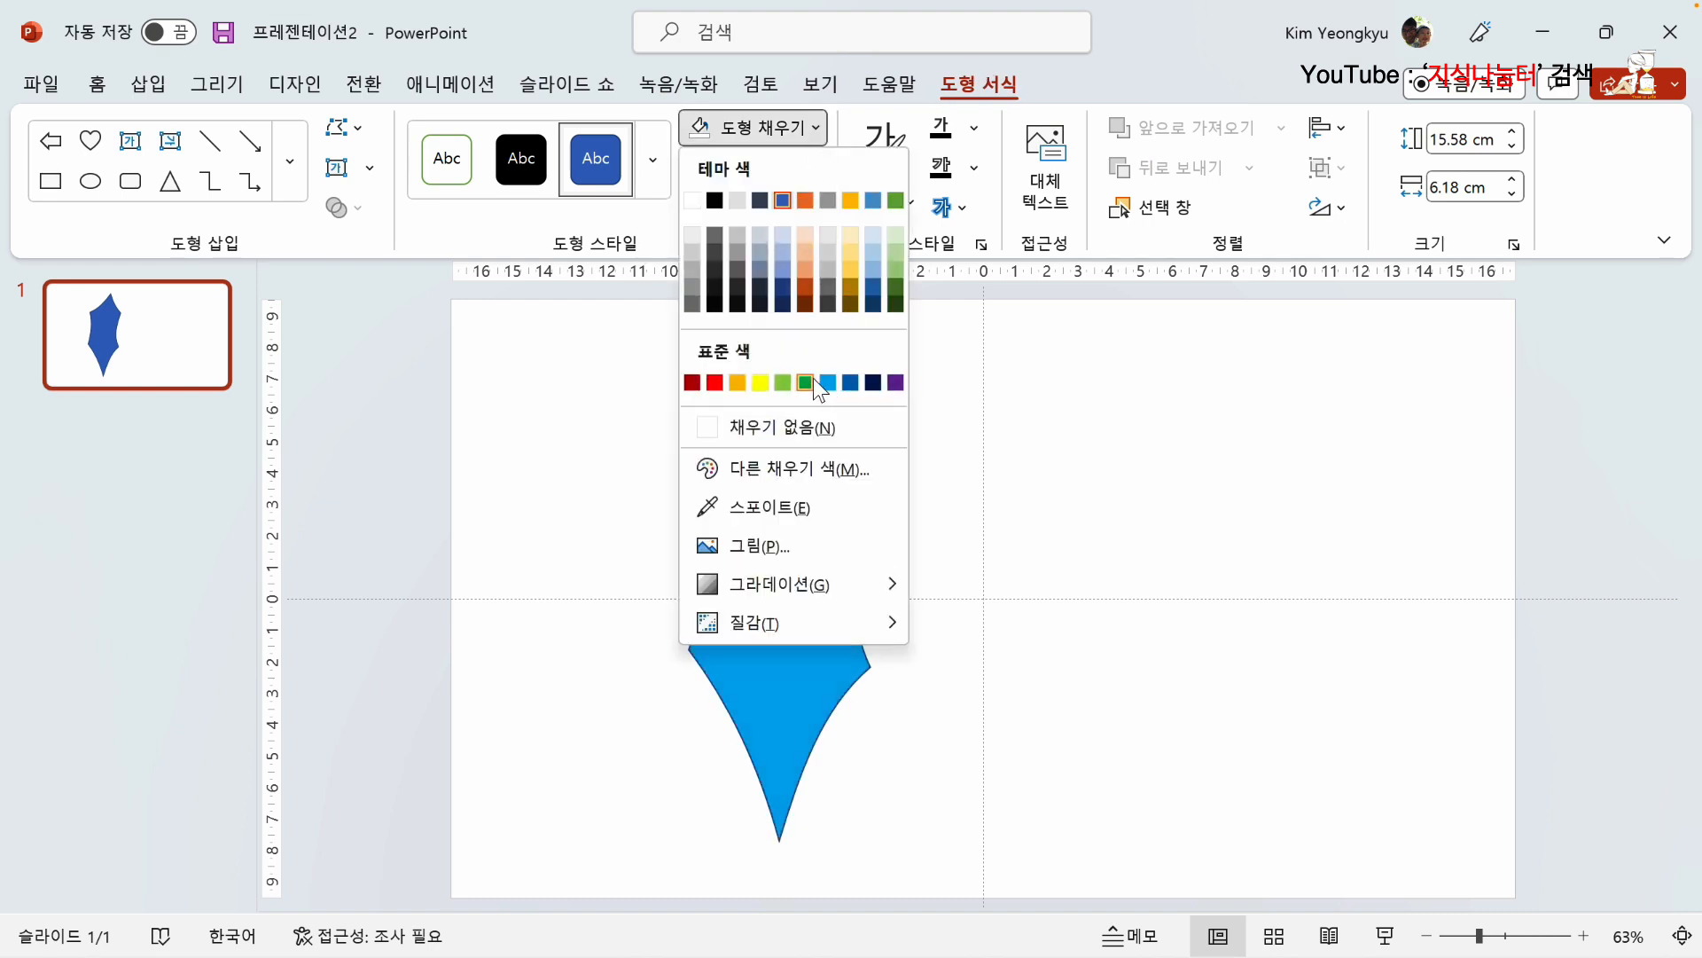
pyautogui.click(806, 381)
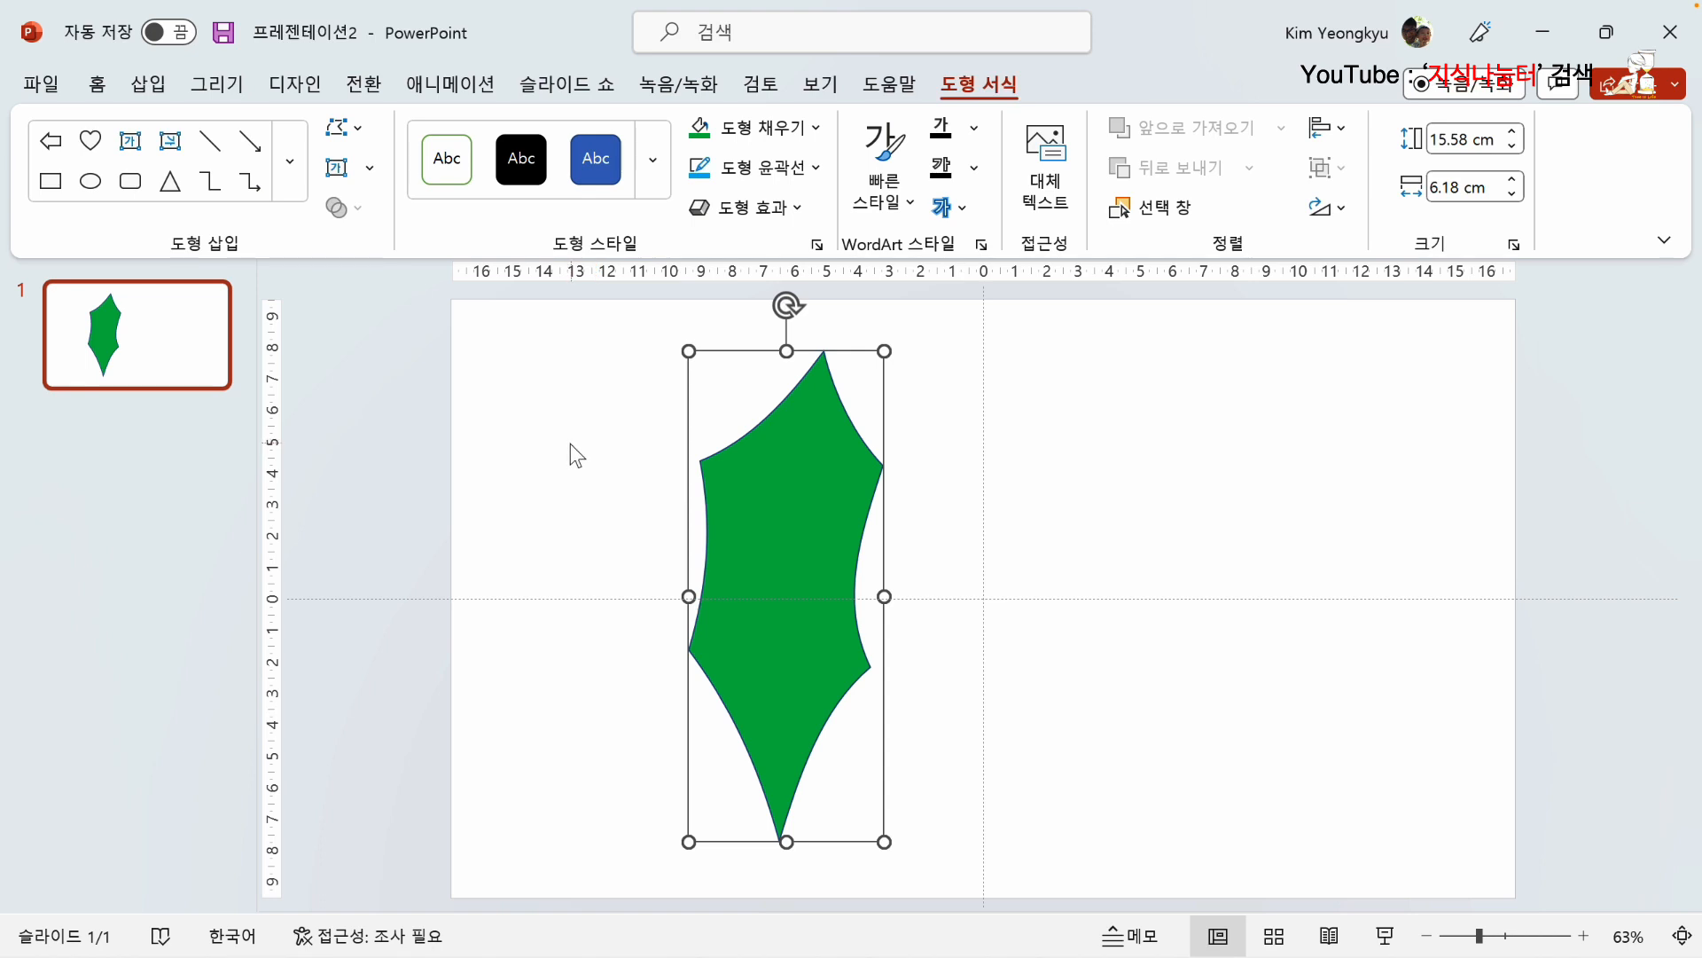
pyautogui.click(817, 168)
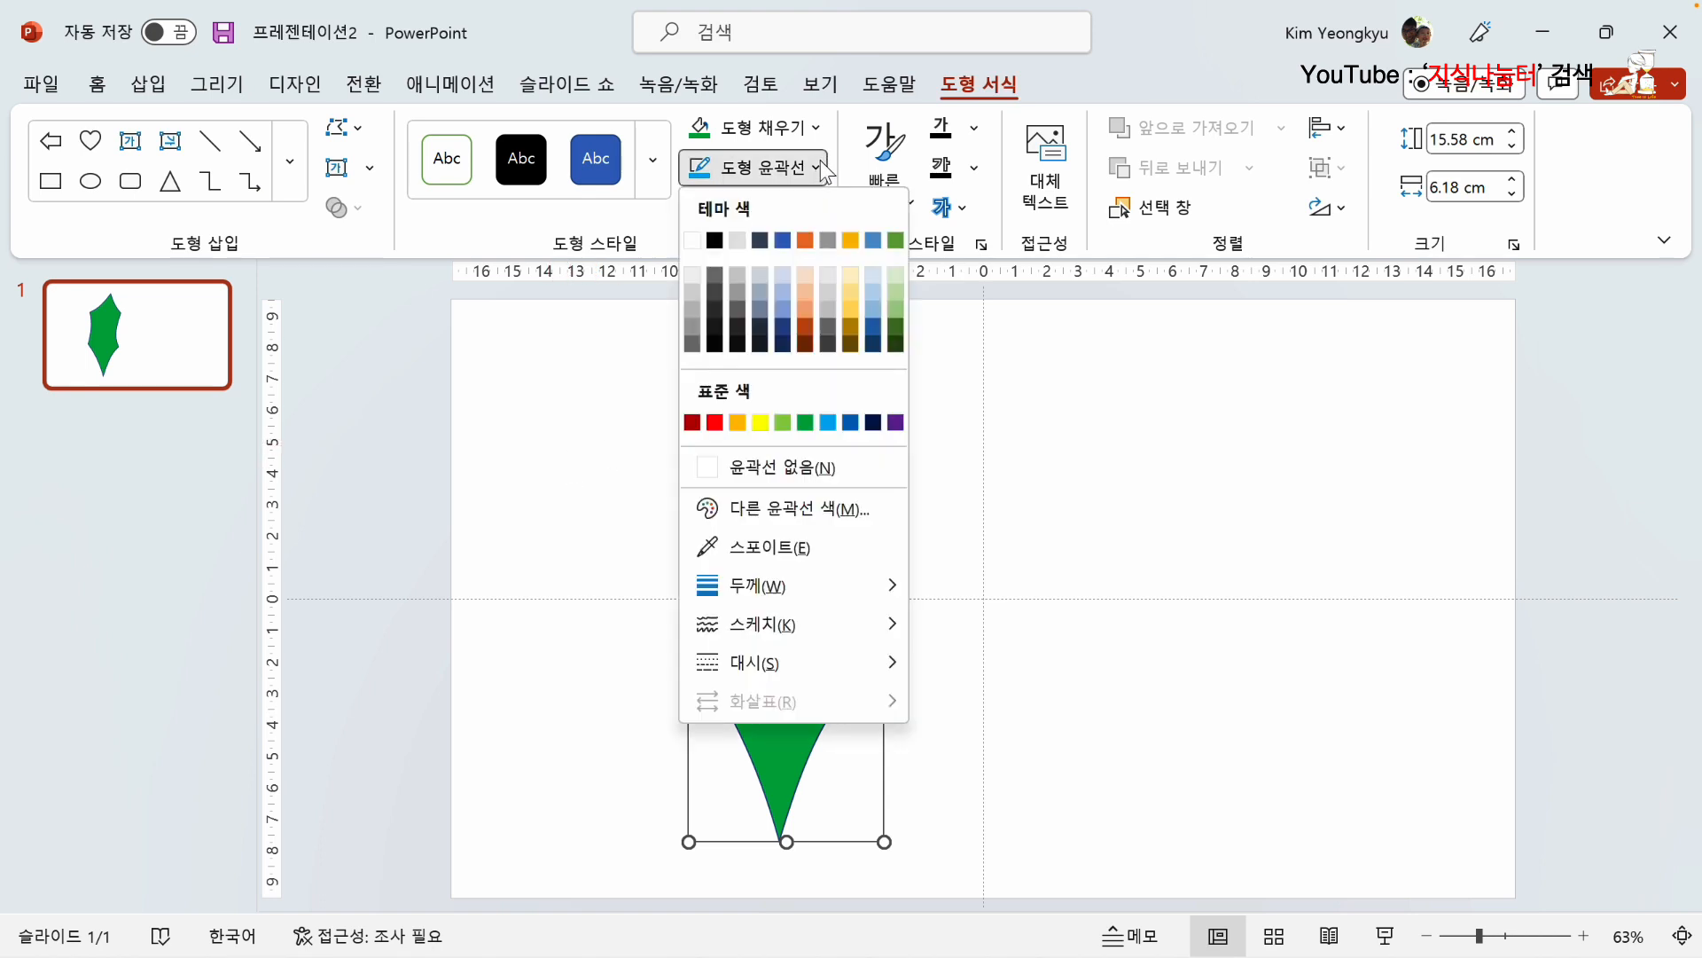
pyautogui.click(793, 467)
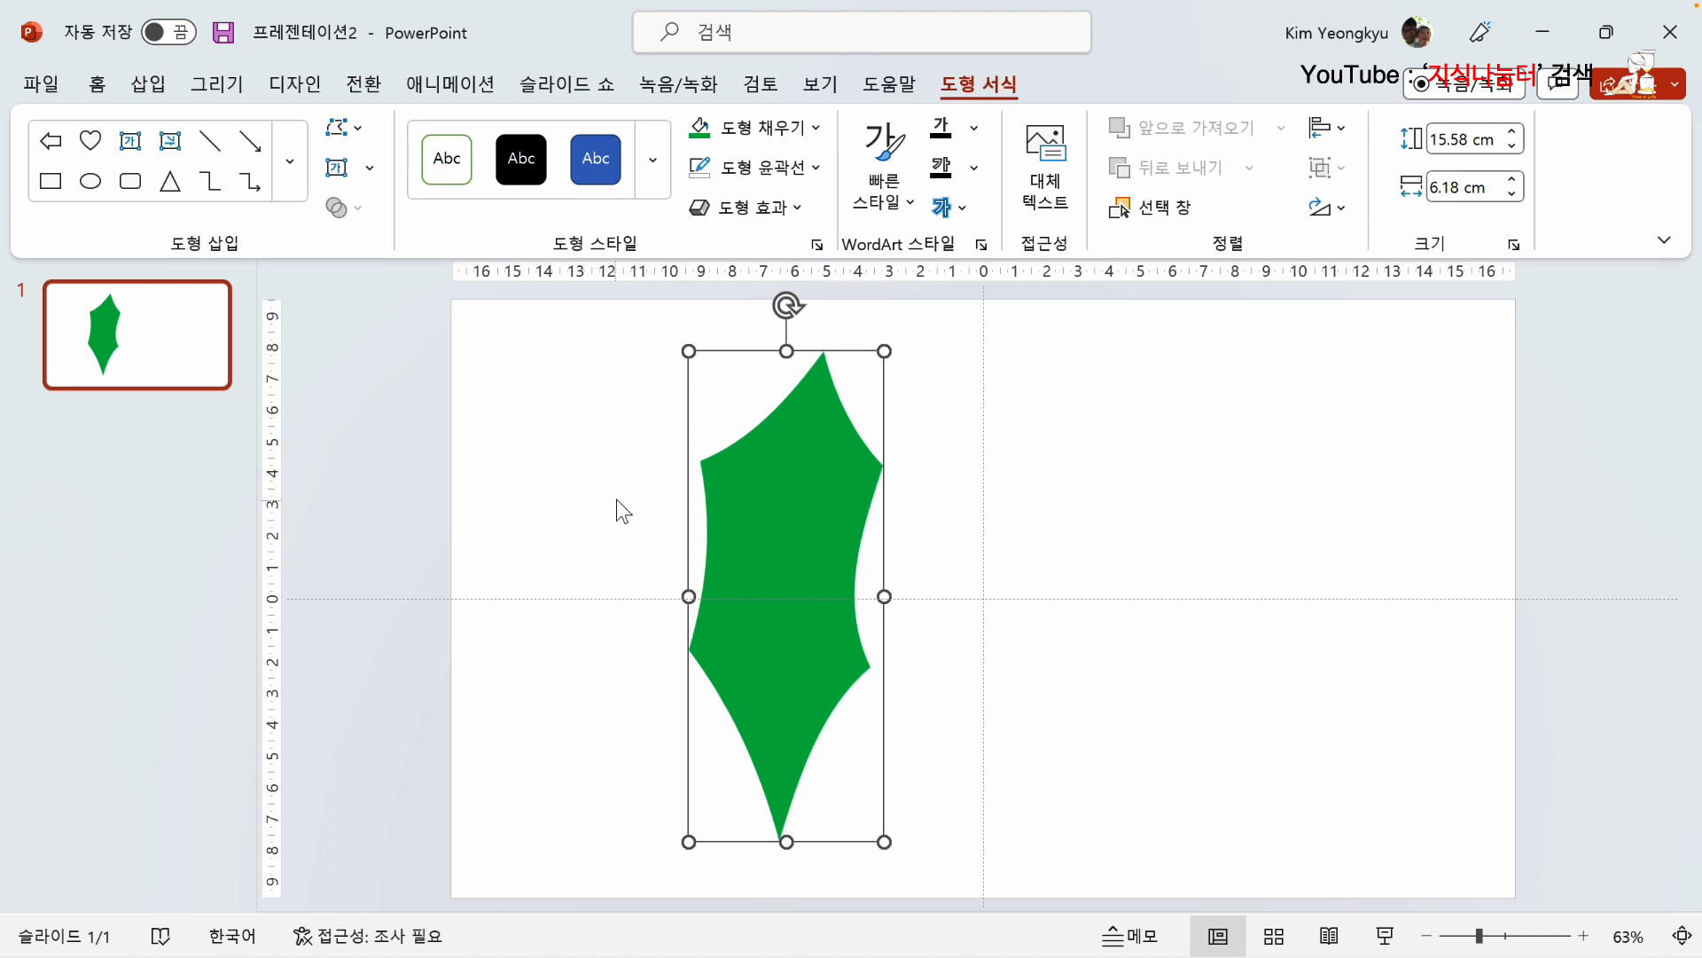
pyautogui.click(647, 503)
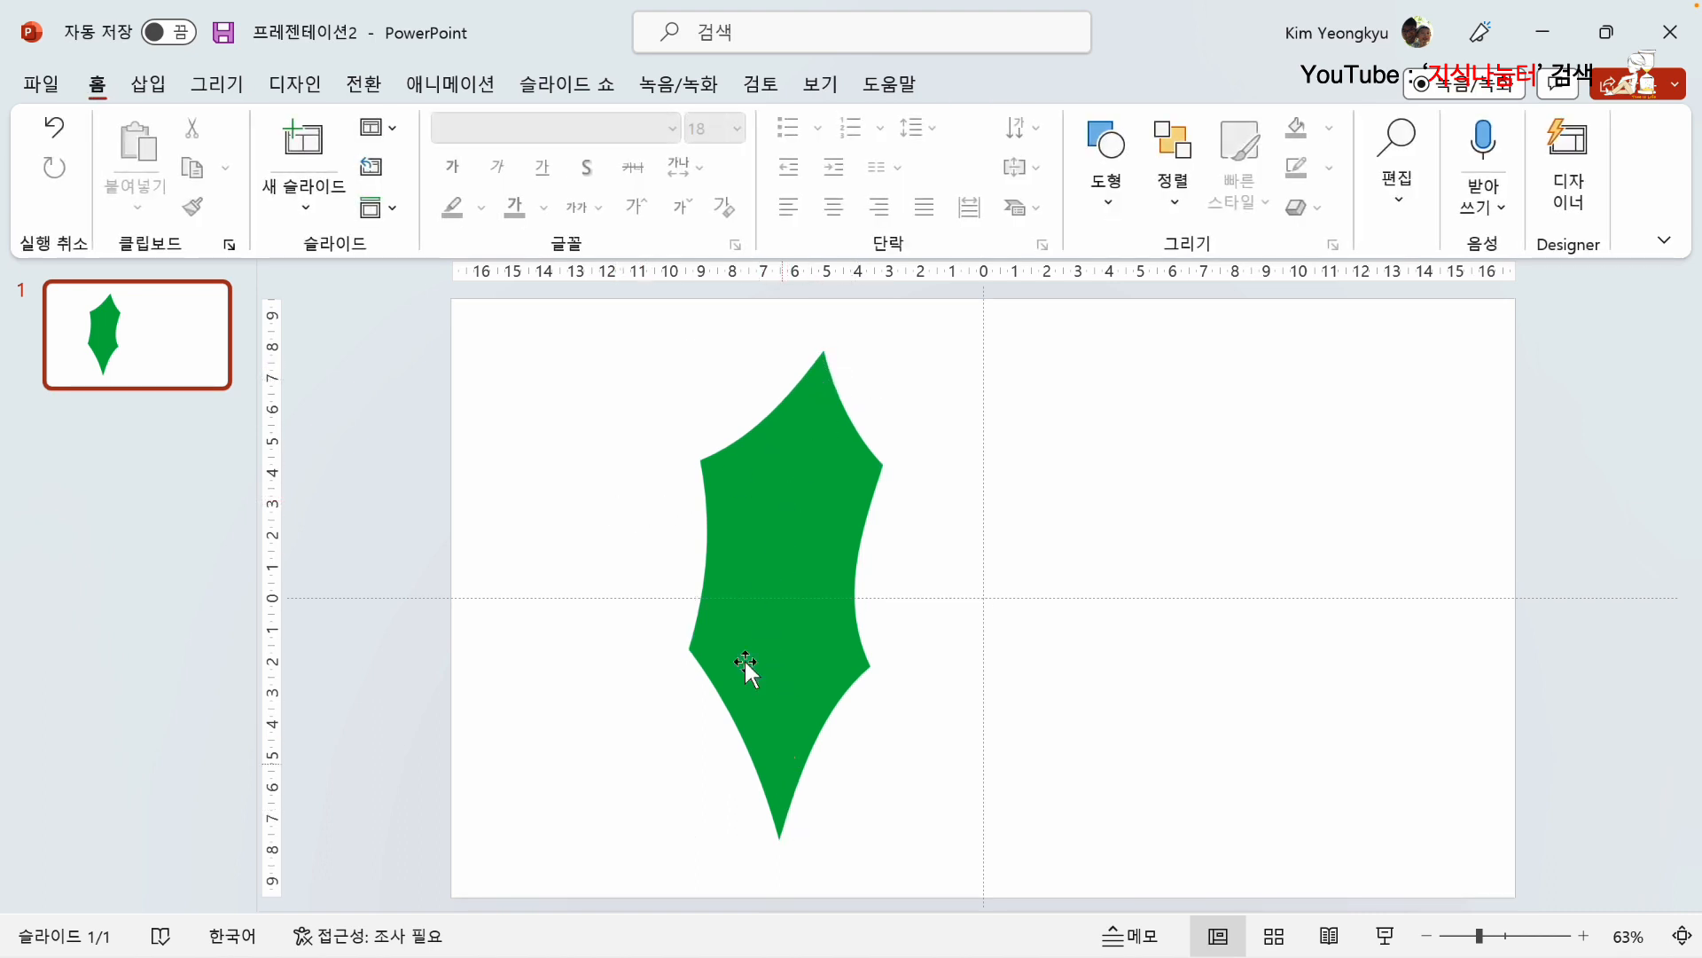
# Step: Draw an open freeform line from the leaf's top tip to its bottom tip as the central vein
pyautogui.click(149, 84)
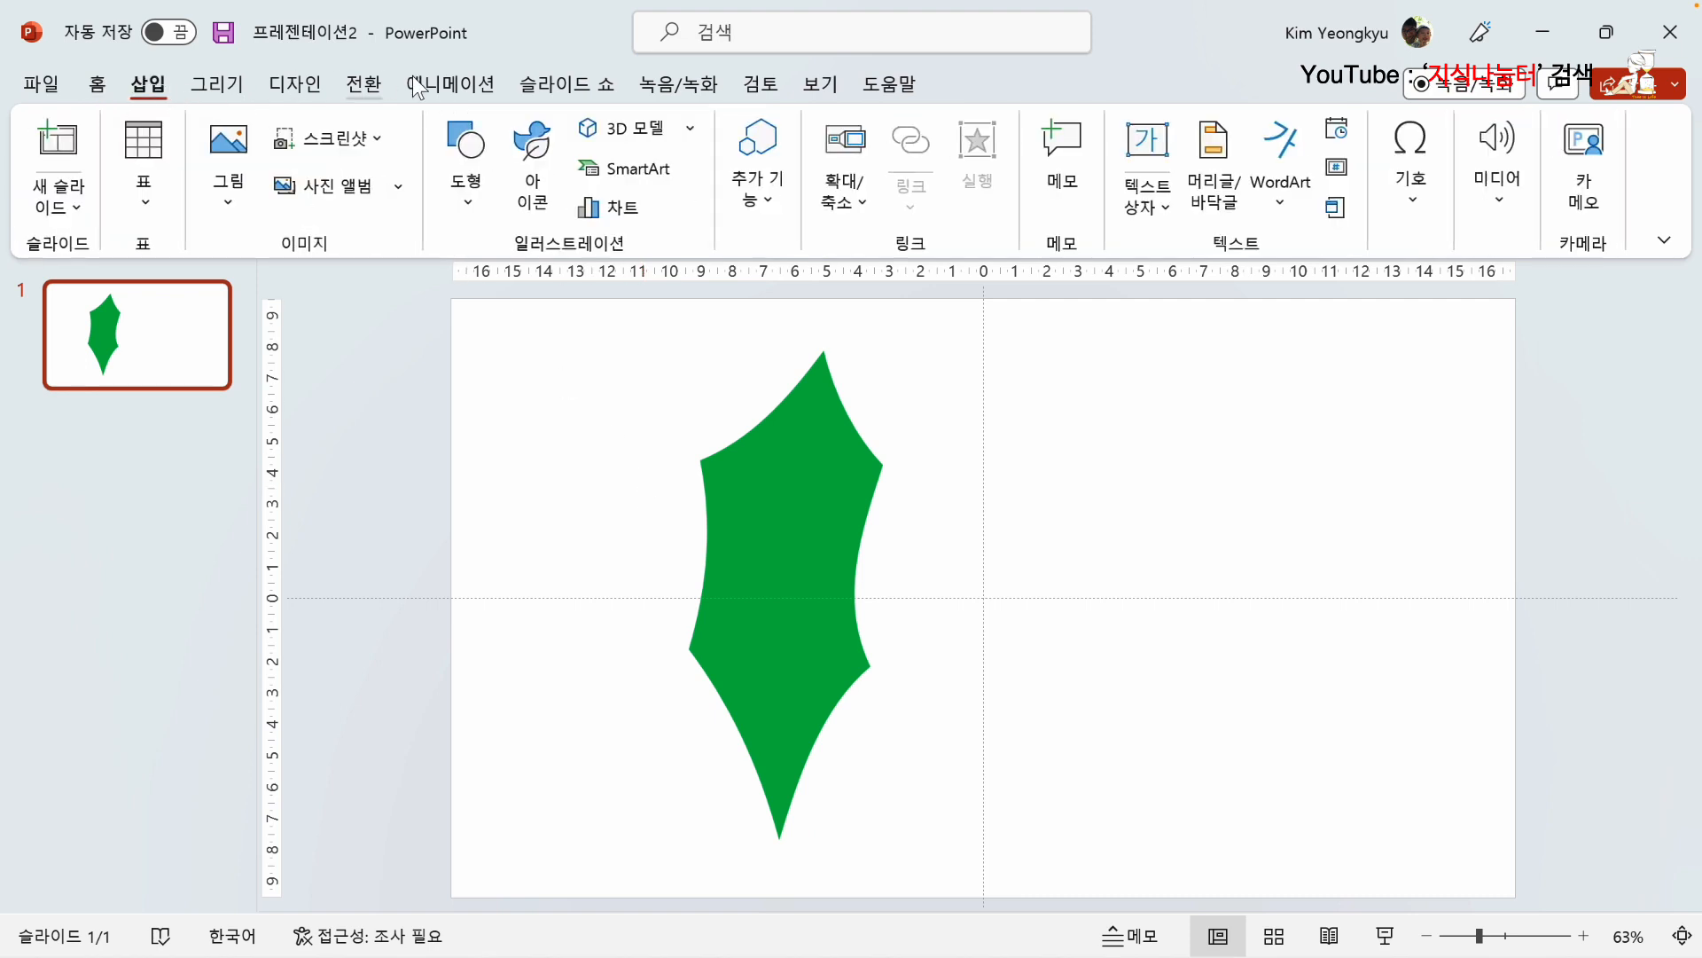
pyautogui.click(470, 203)
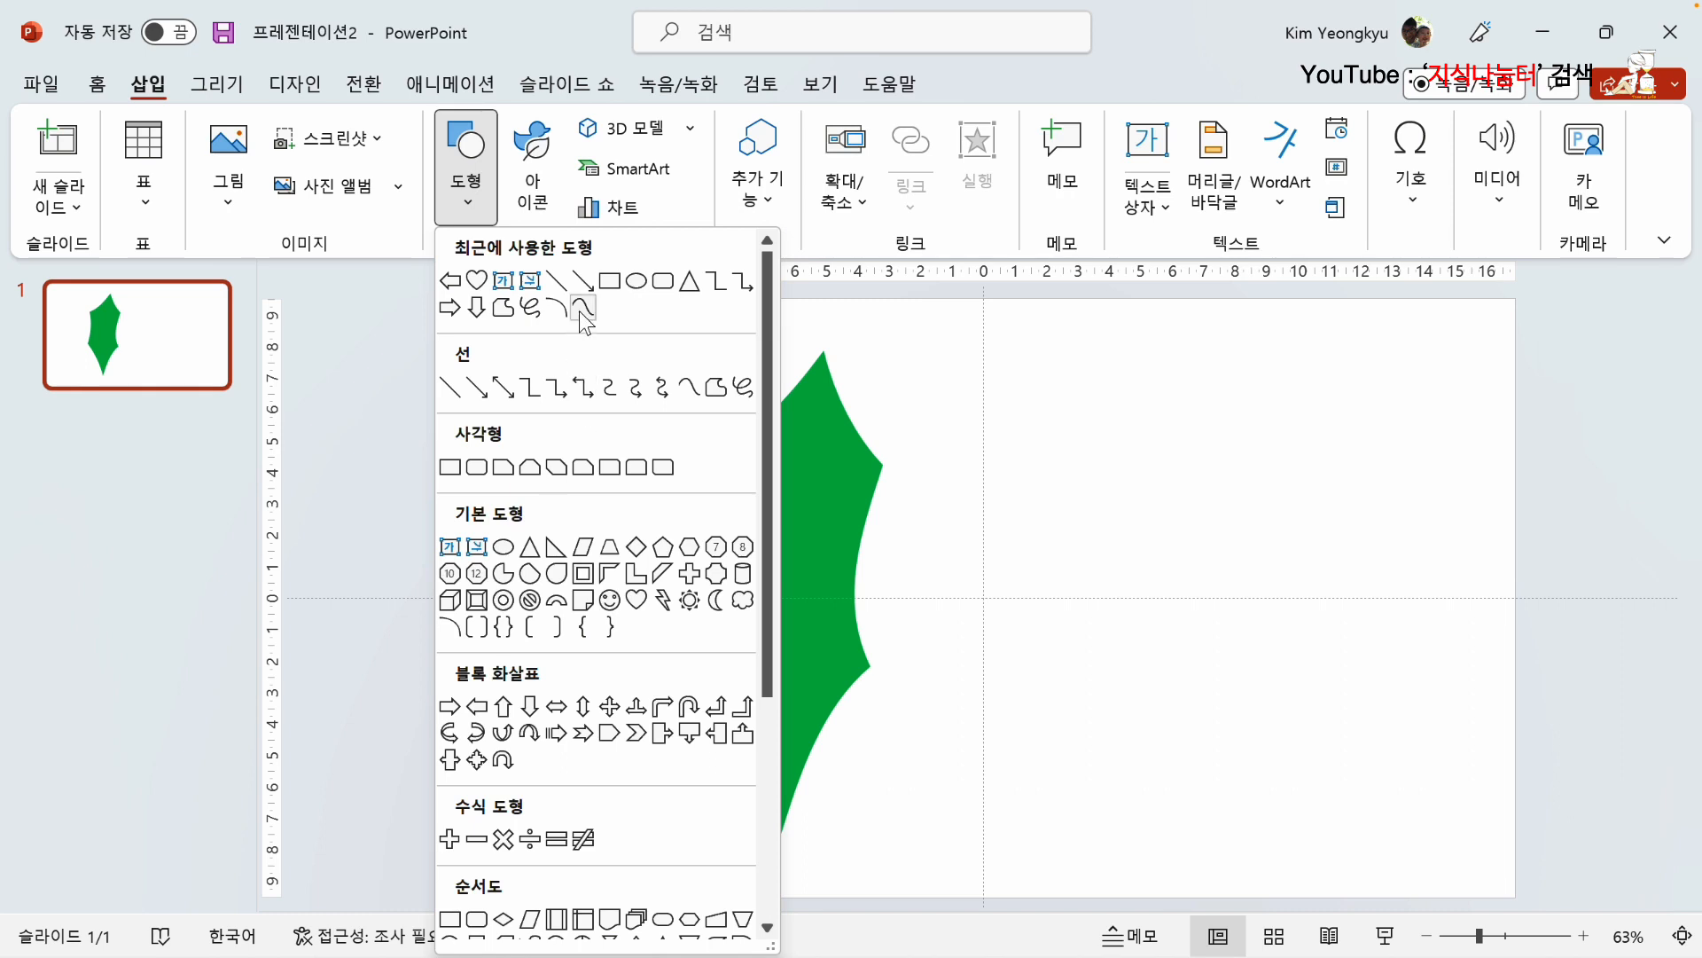
pyautogui.click(502, 307)
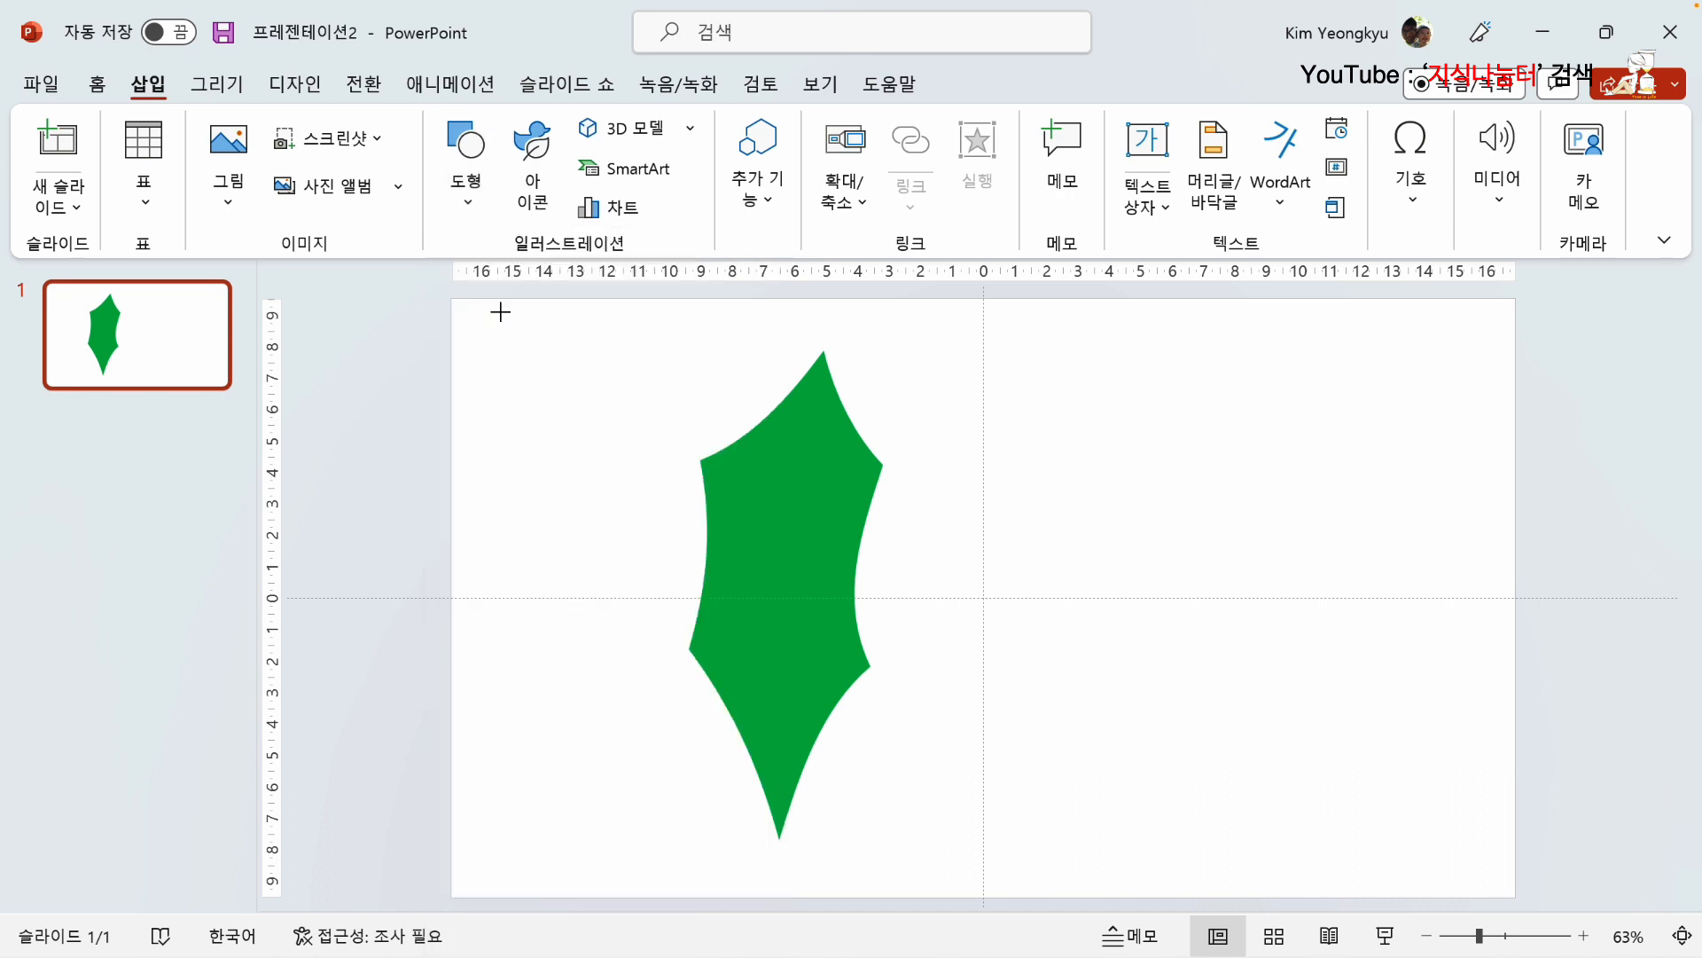
pyautogui.click(823, 353)
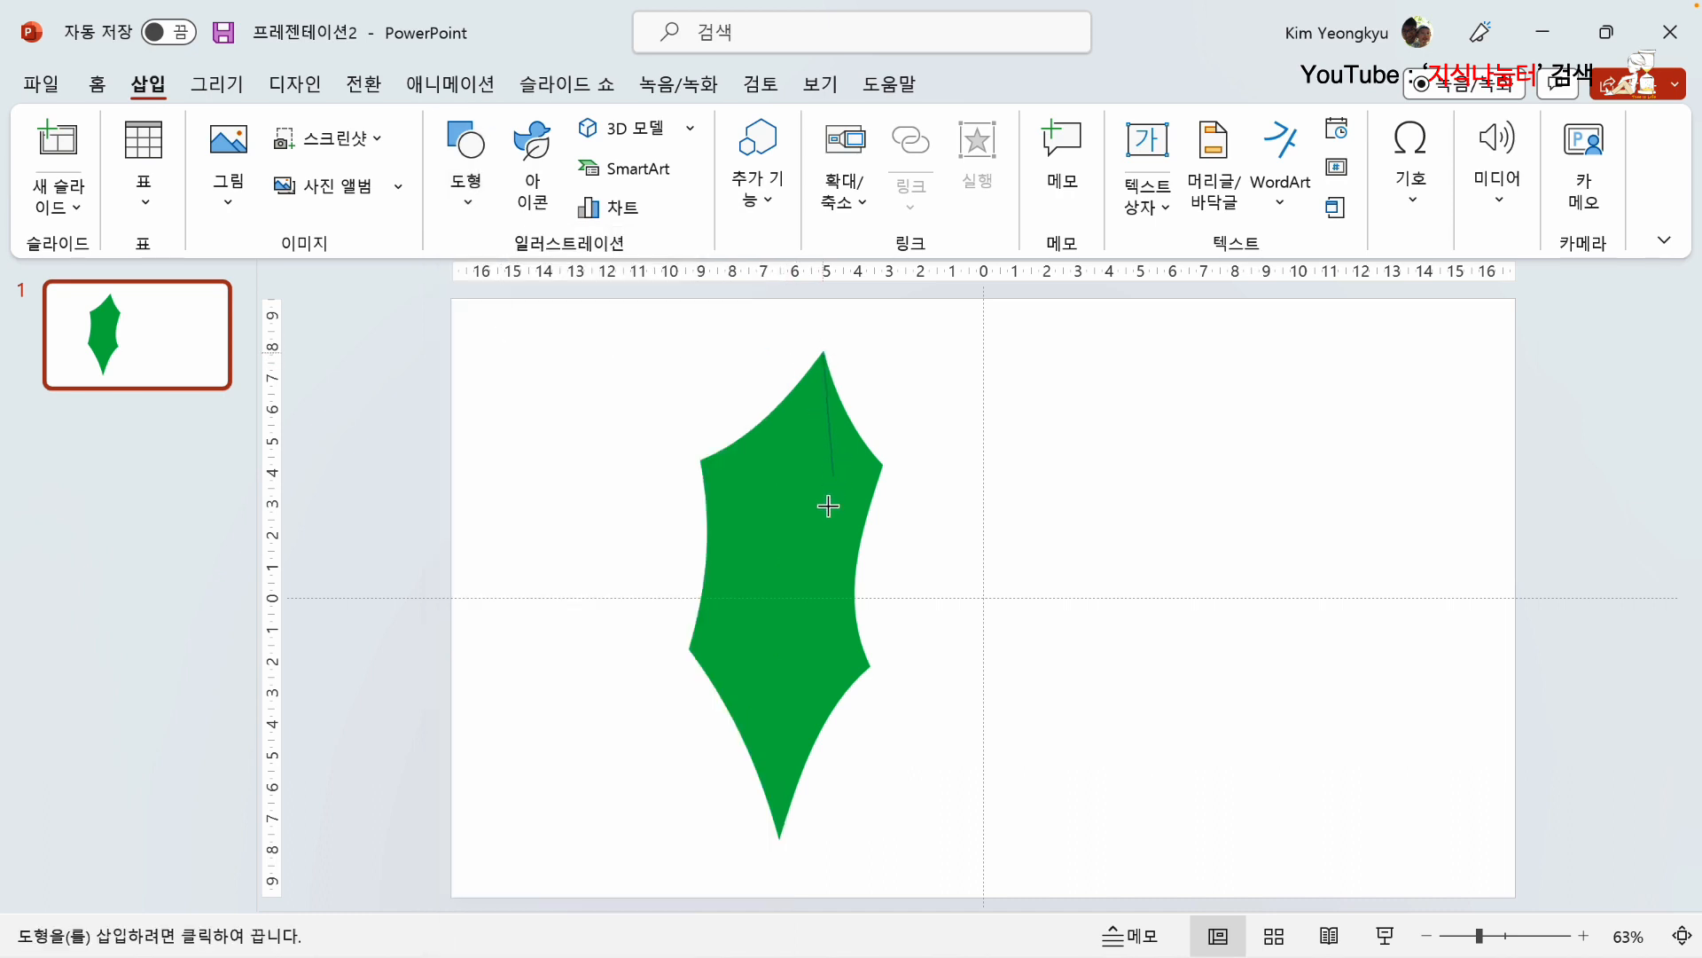
pyautogui.click(780, 838)
pyautogui.press('Escape')
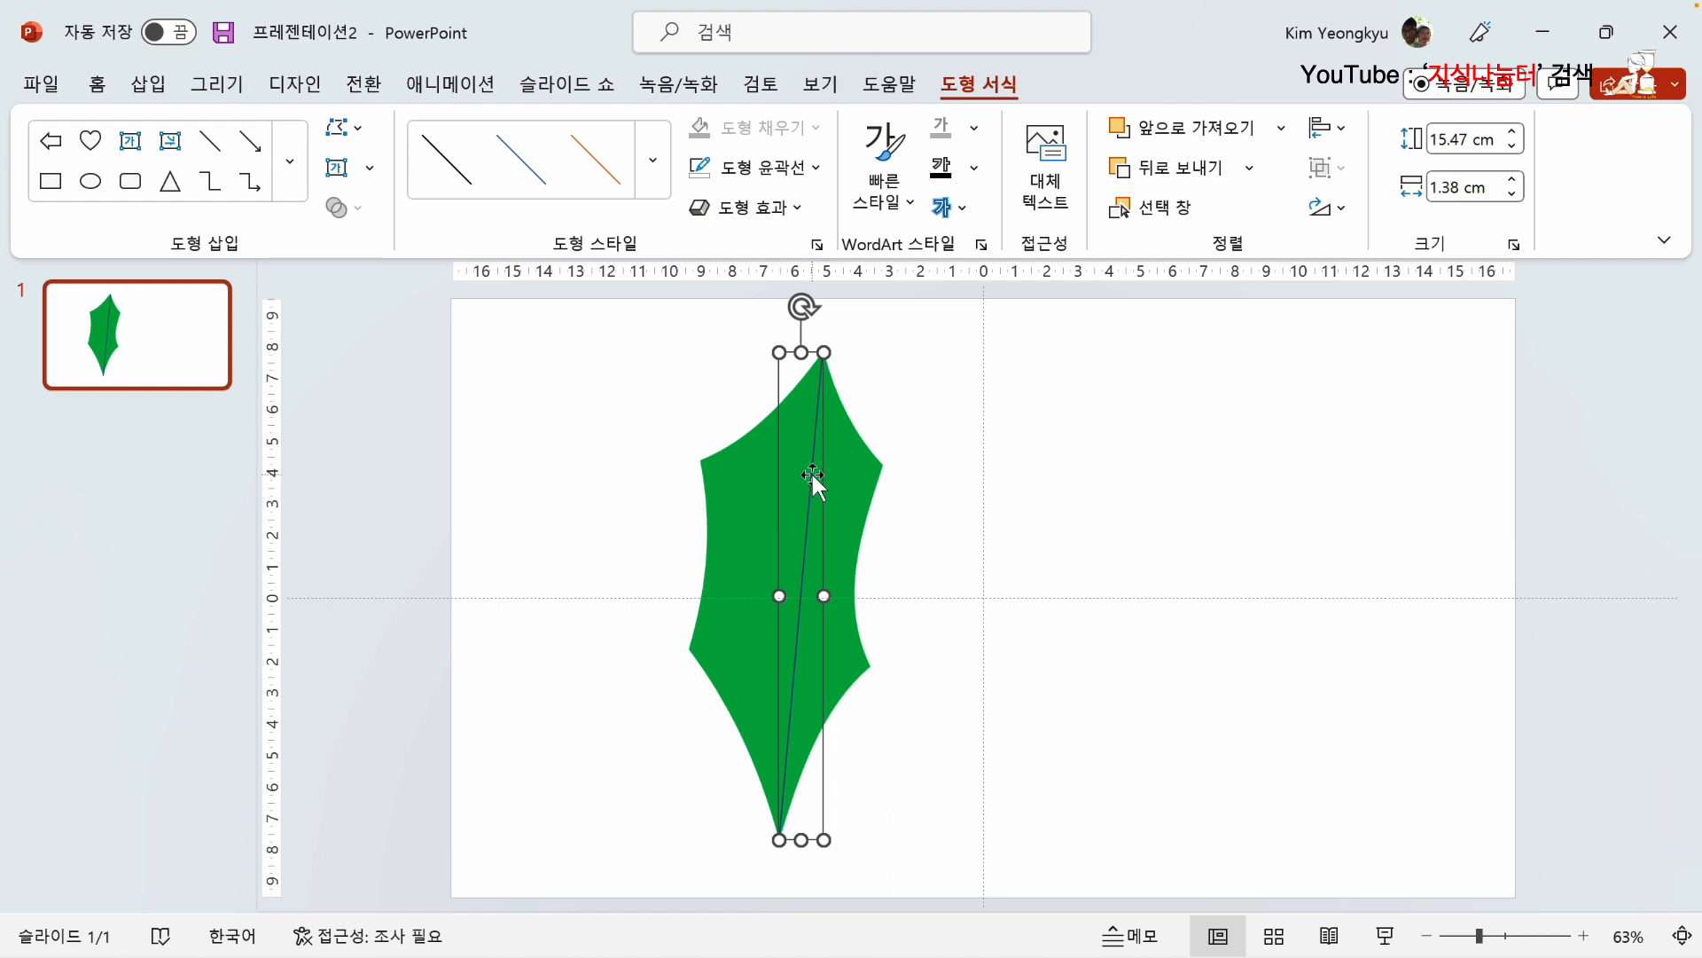
# Step: Edit the central vein's points and bend it slightly to the left using the handles at both ends
pyautogui.rightClick(812, 476)
pyautogui.click(808, 505)
pyautogui.rightClick(809, 506)
pyautogui.click(922, 487)
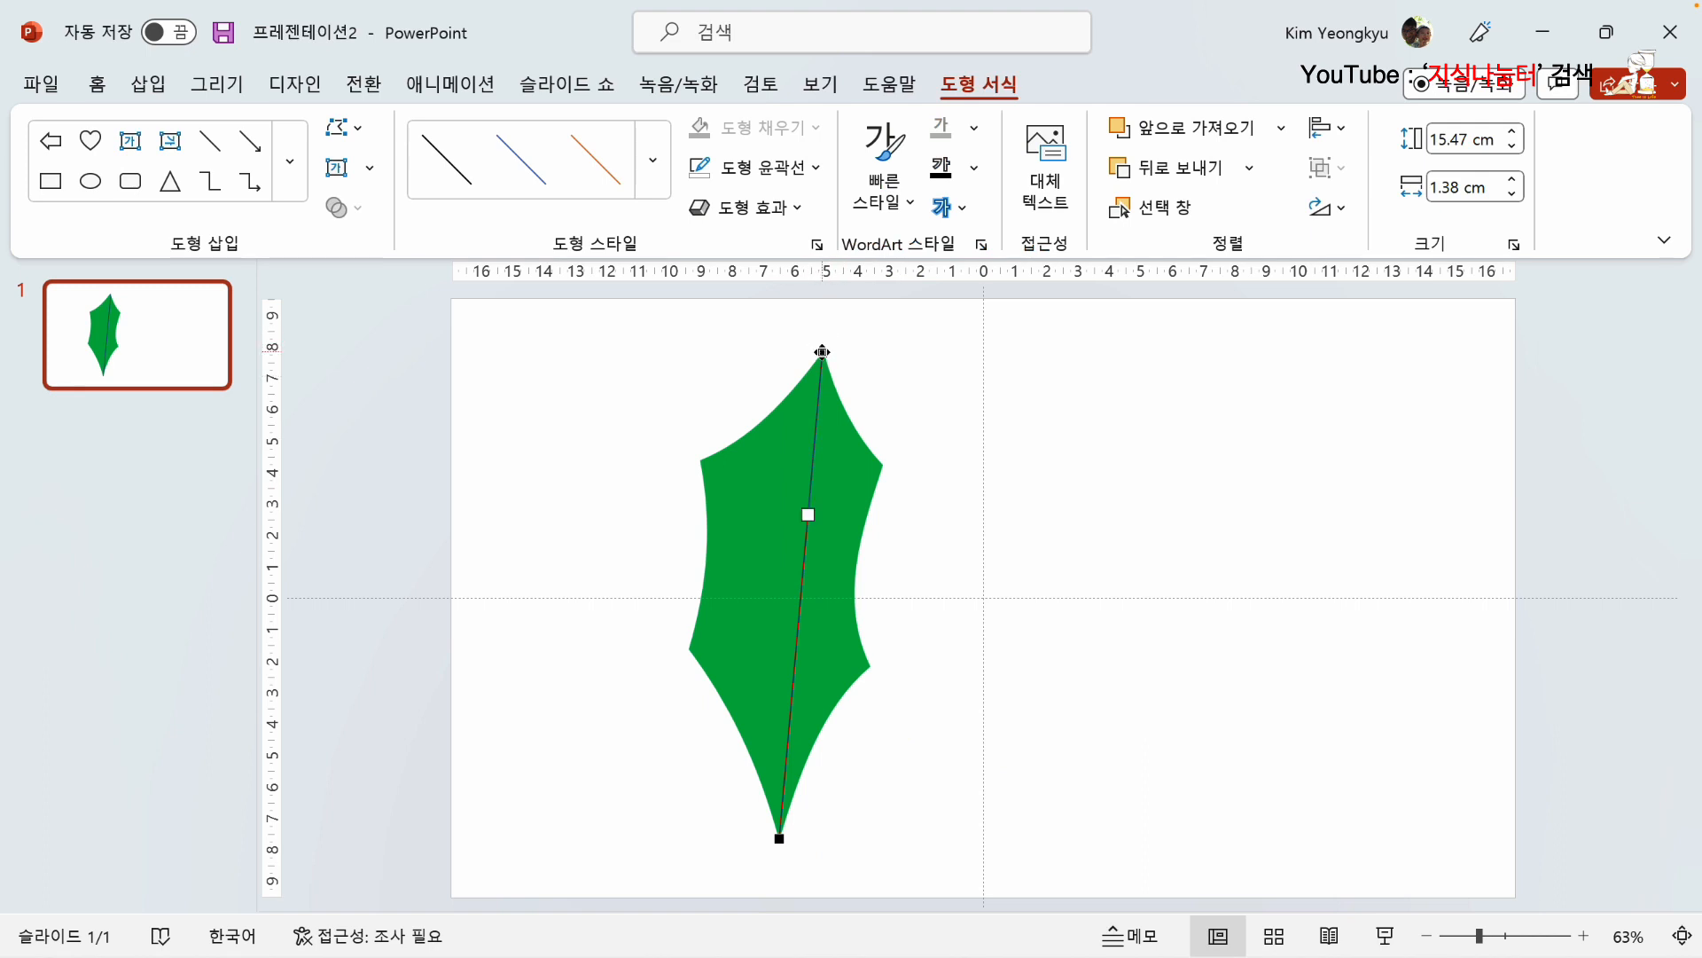
pyautogui.moveTo(806, 513); pyautogui.dragTo(795, 514)
pyautogui.click(781, 837)
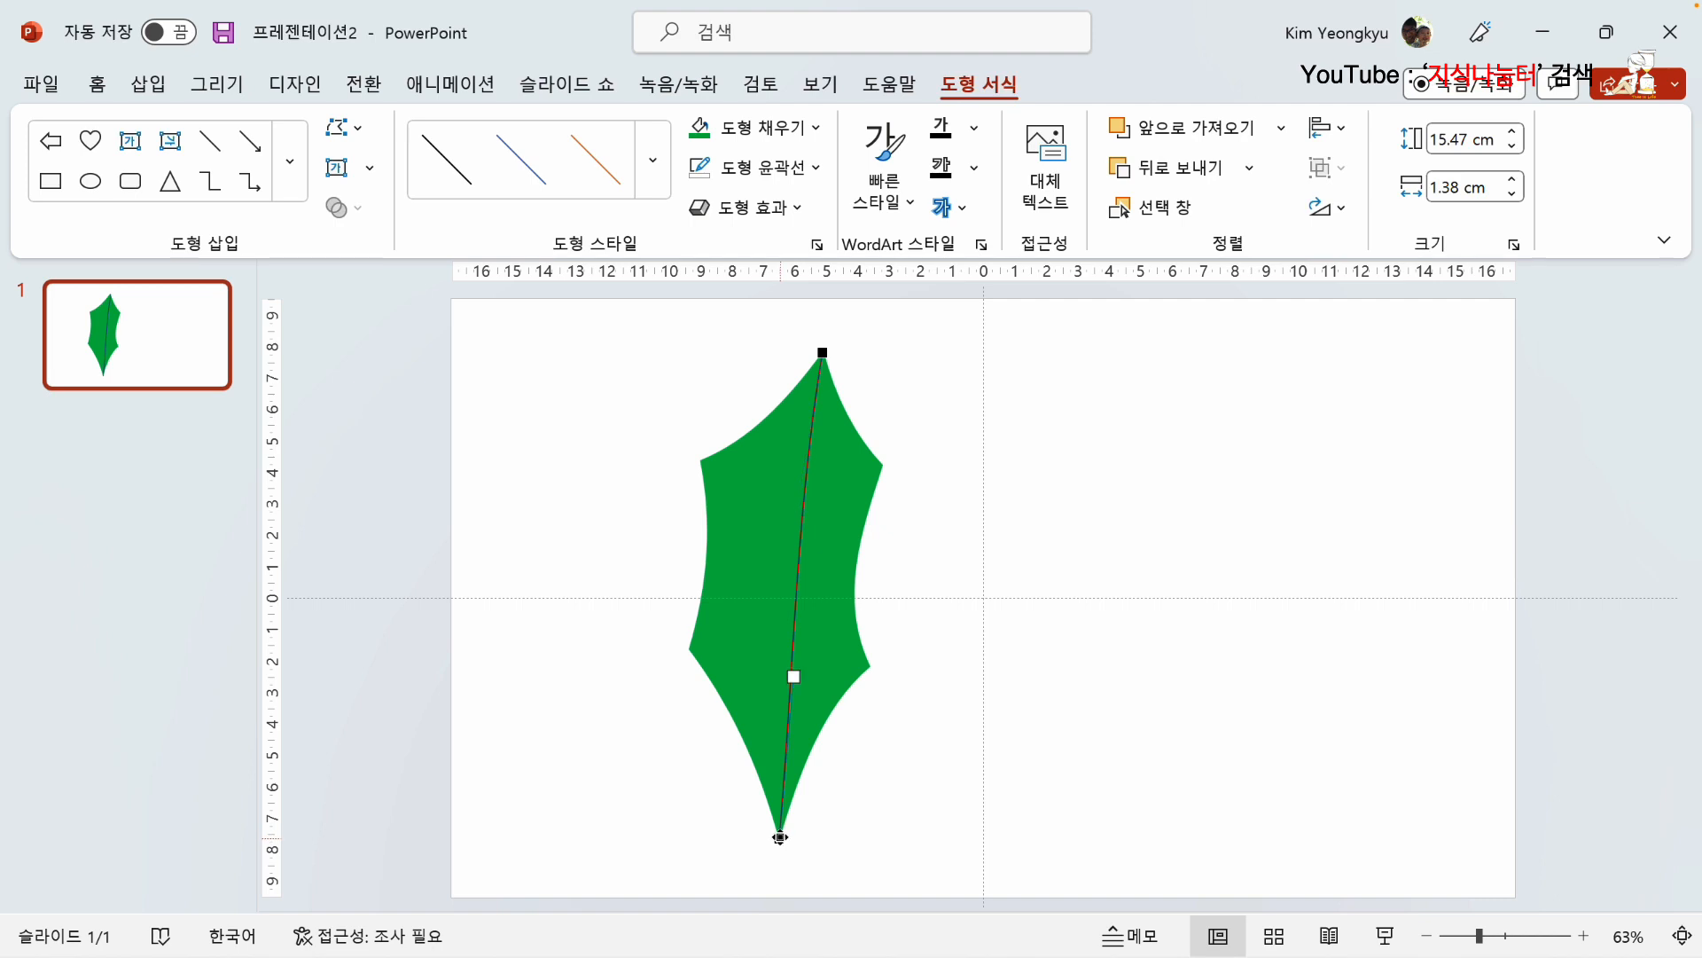
pyautogui.moveTo(794, 676); pyautogui.dragTo(783, 676)
pyautogui.click(968, 560)
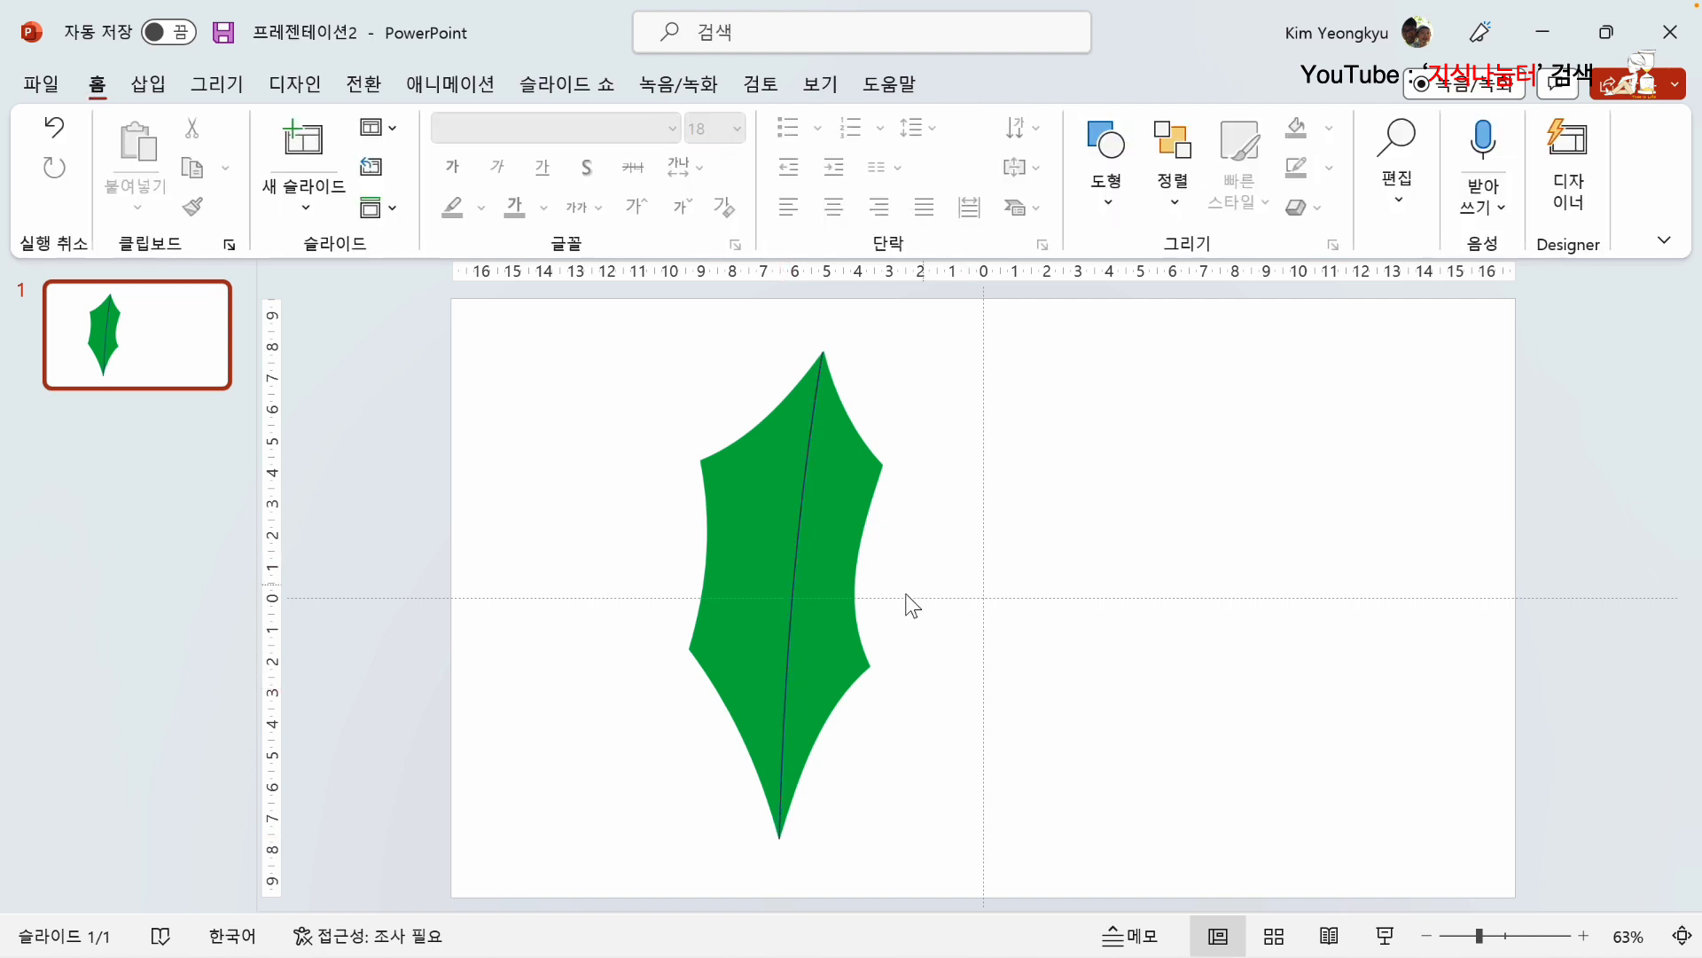
# Step: Set the central vein's outline colour to a darker shade of the theme green
pyautogui.click(804, 523)
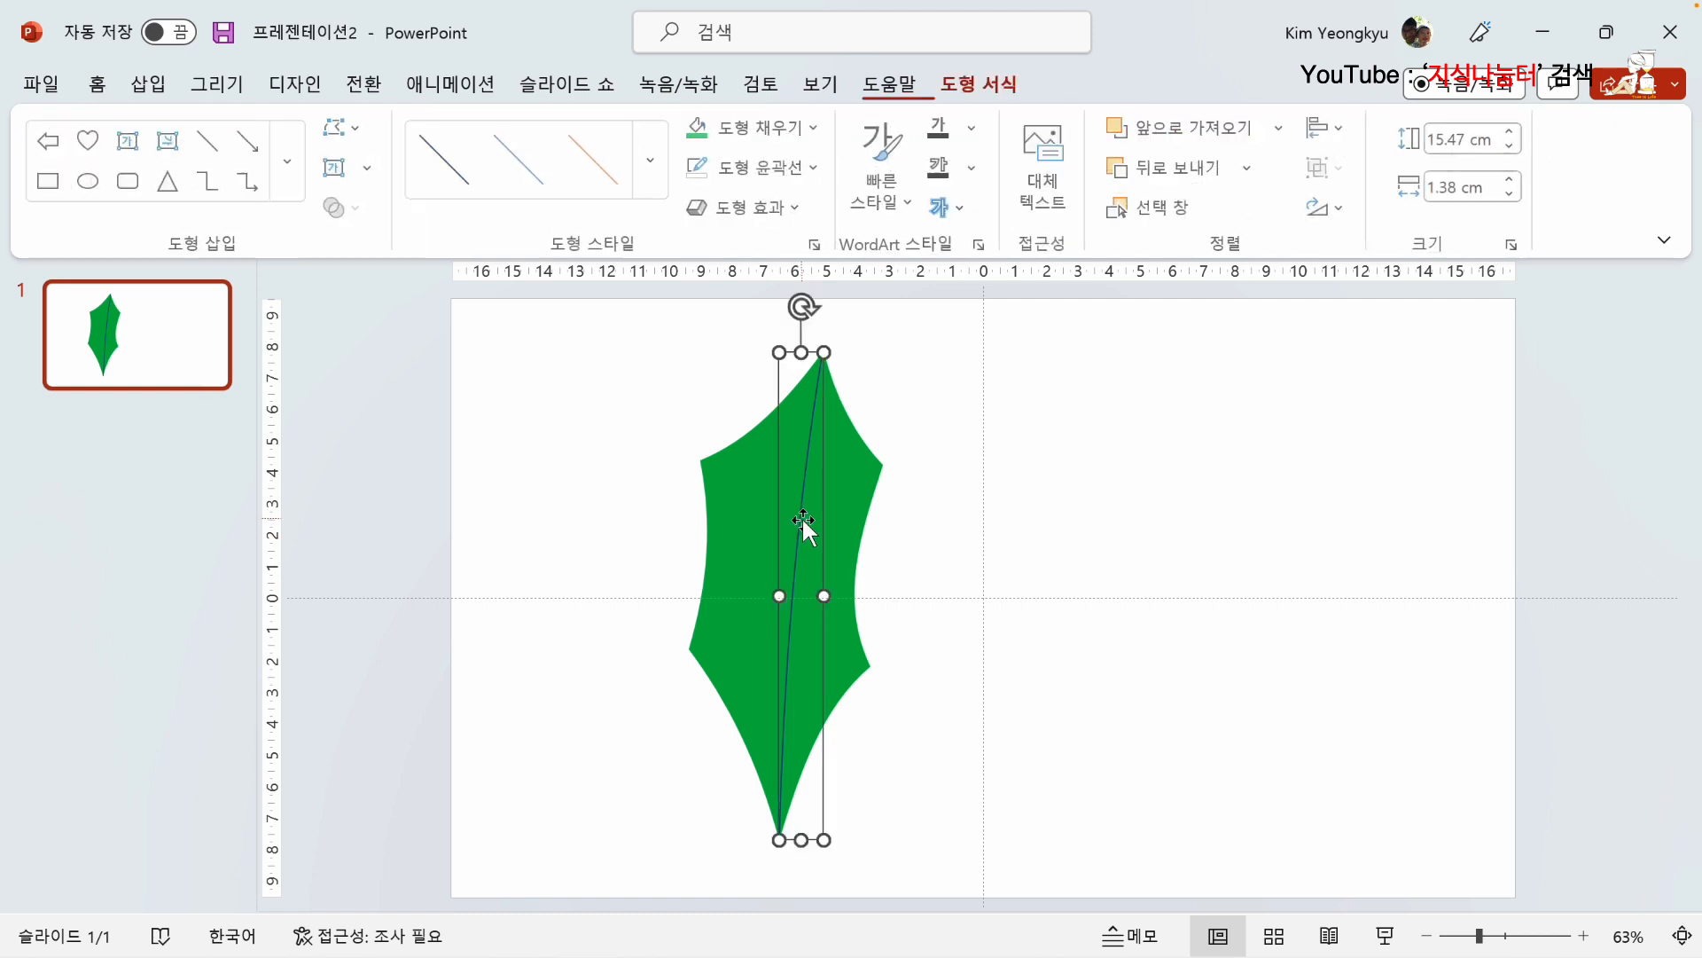
pyautogui.click(816, 169)
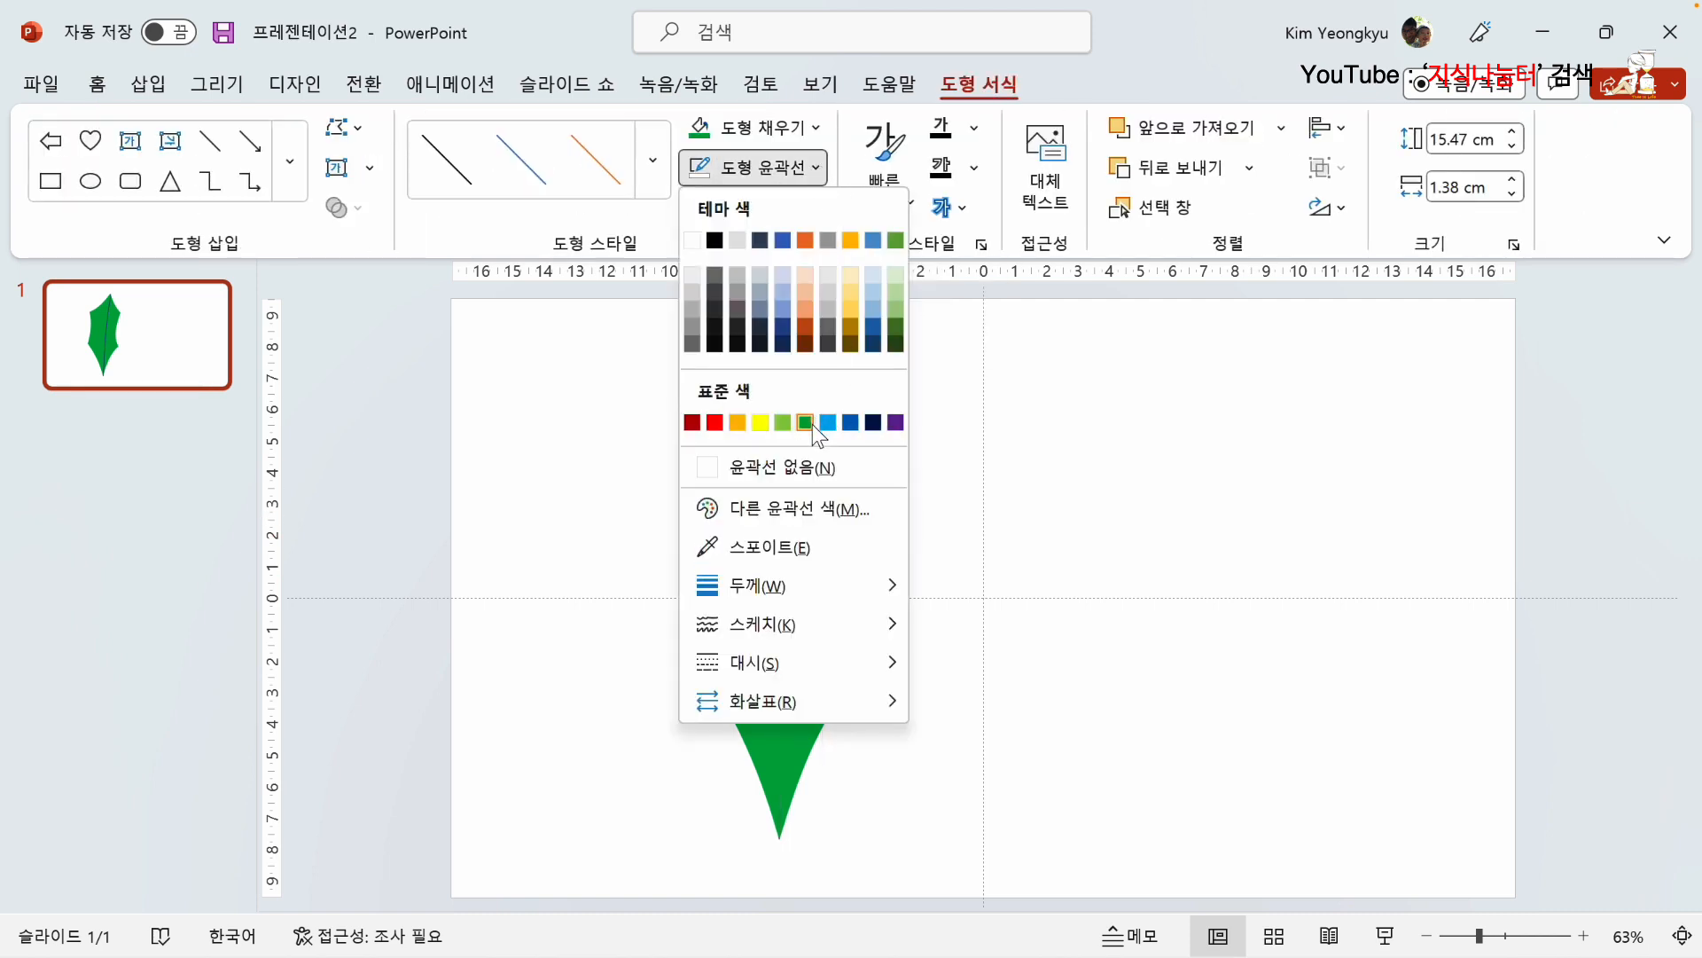
pyautogui.click(894, 327)
pyautogui.click(921, 596)
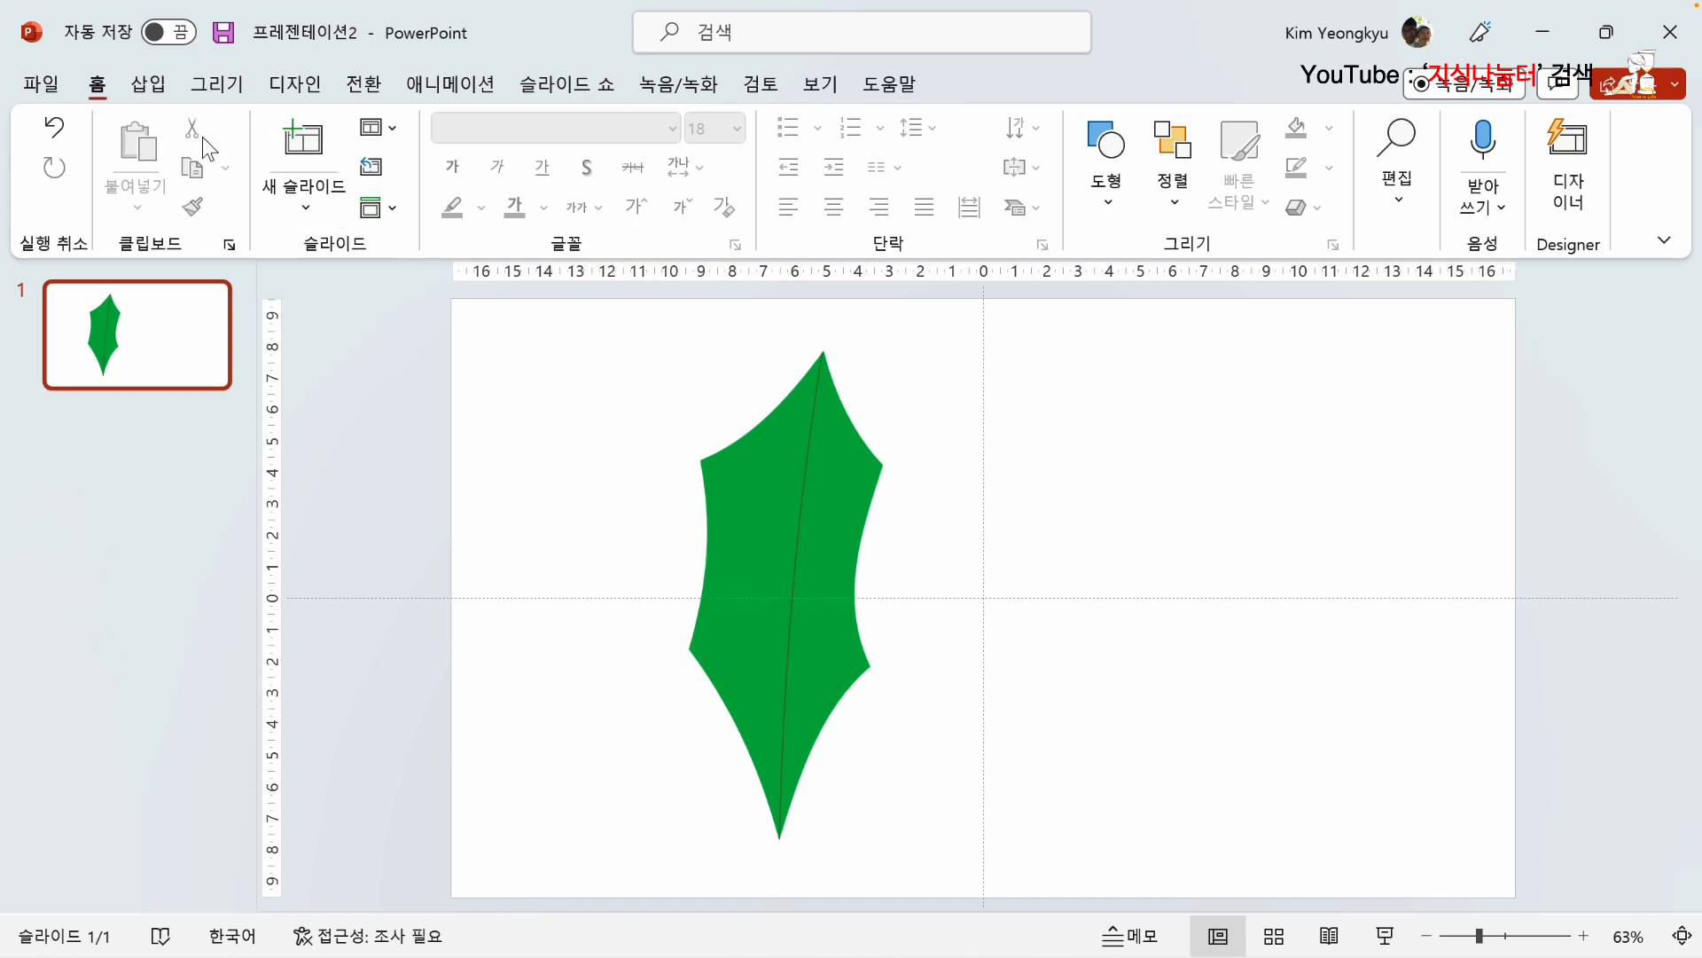
# Step: Draw a straight side vein about 2.7 cm high and 2.5 cm wide from the leaf's lower-left edge to the central vein
pyautogui.click(148, 86)
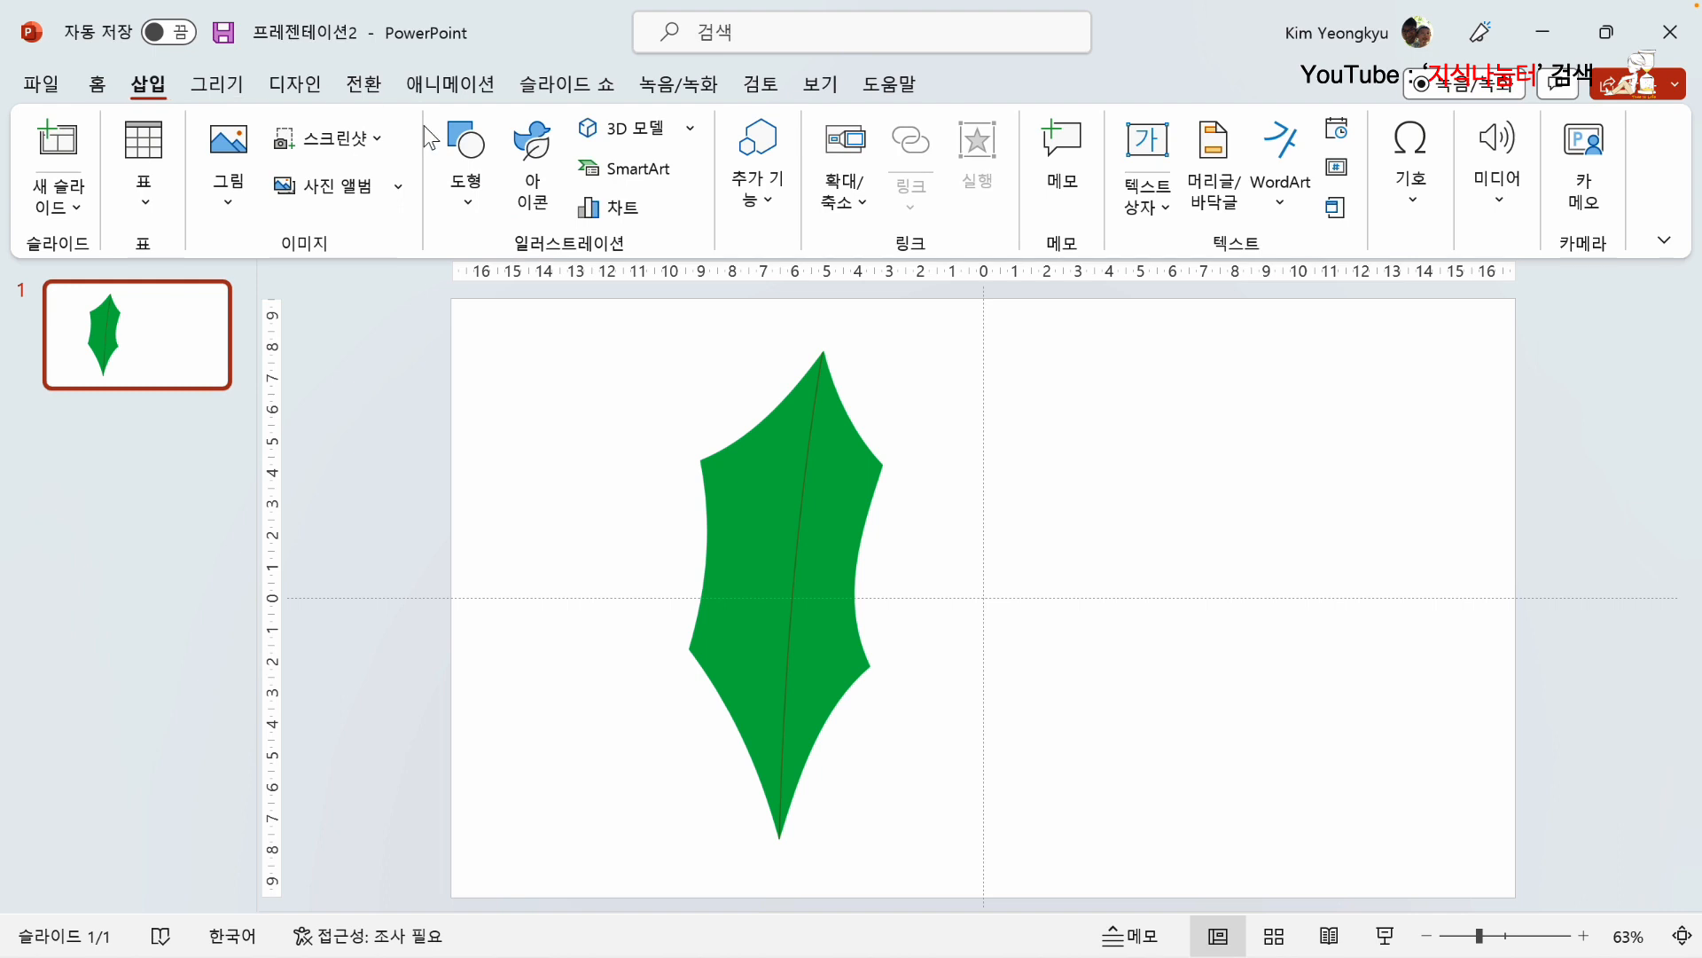
pyautogui.click(471, 205)
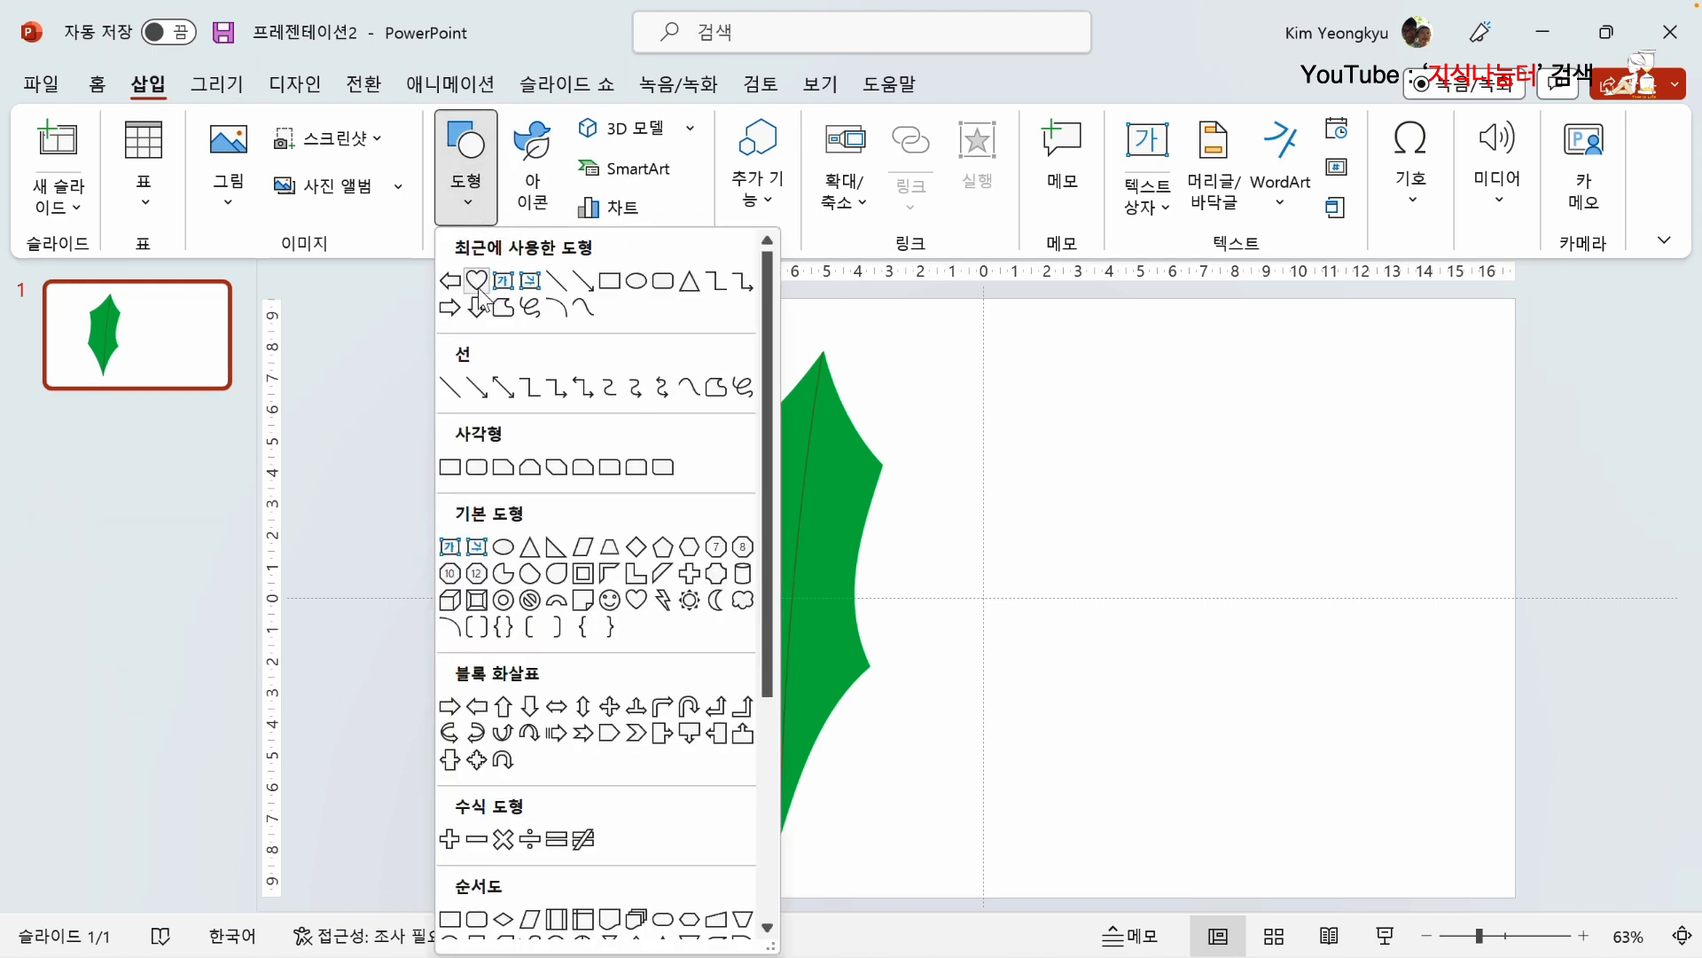
pyautogui.click(451, 388)
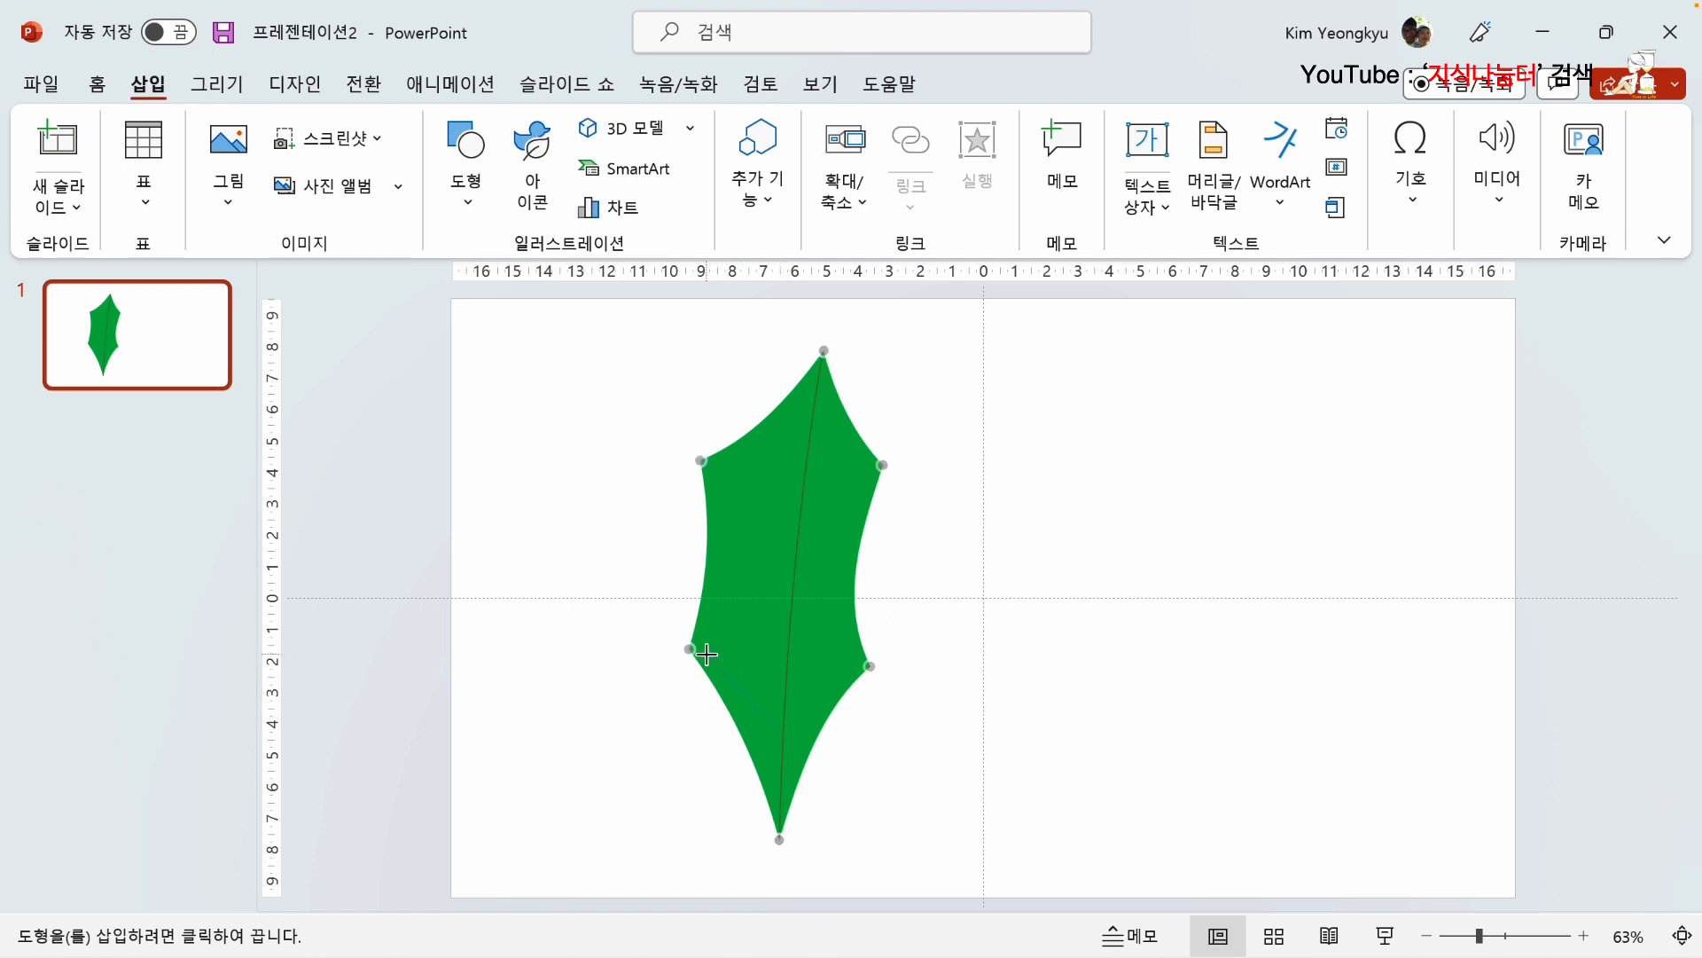
pyautogui.moveTo(706, 654); pyautogui.dragTo(786, 738)
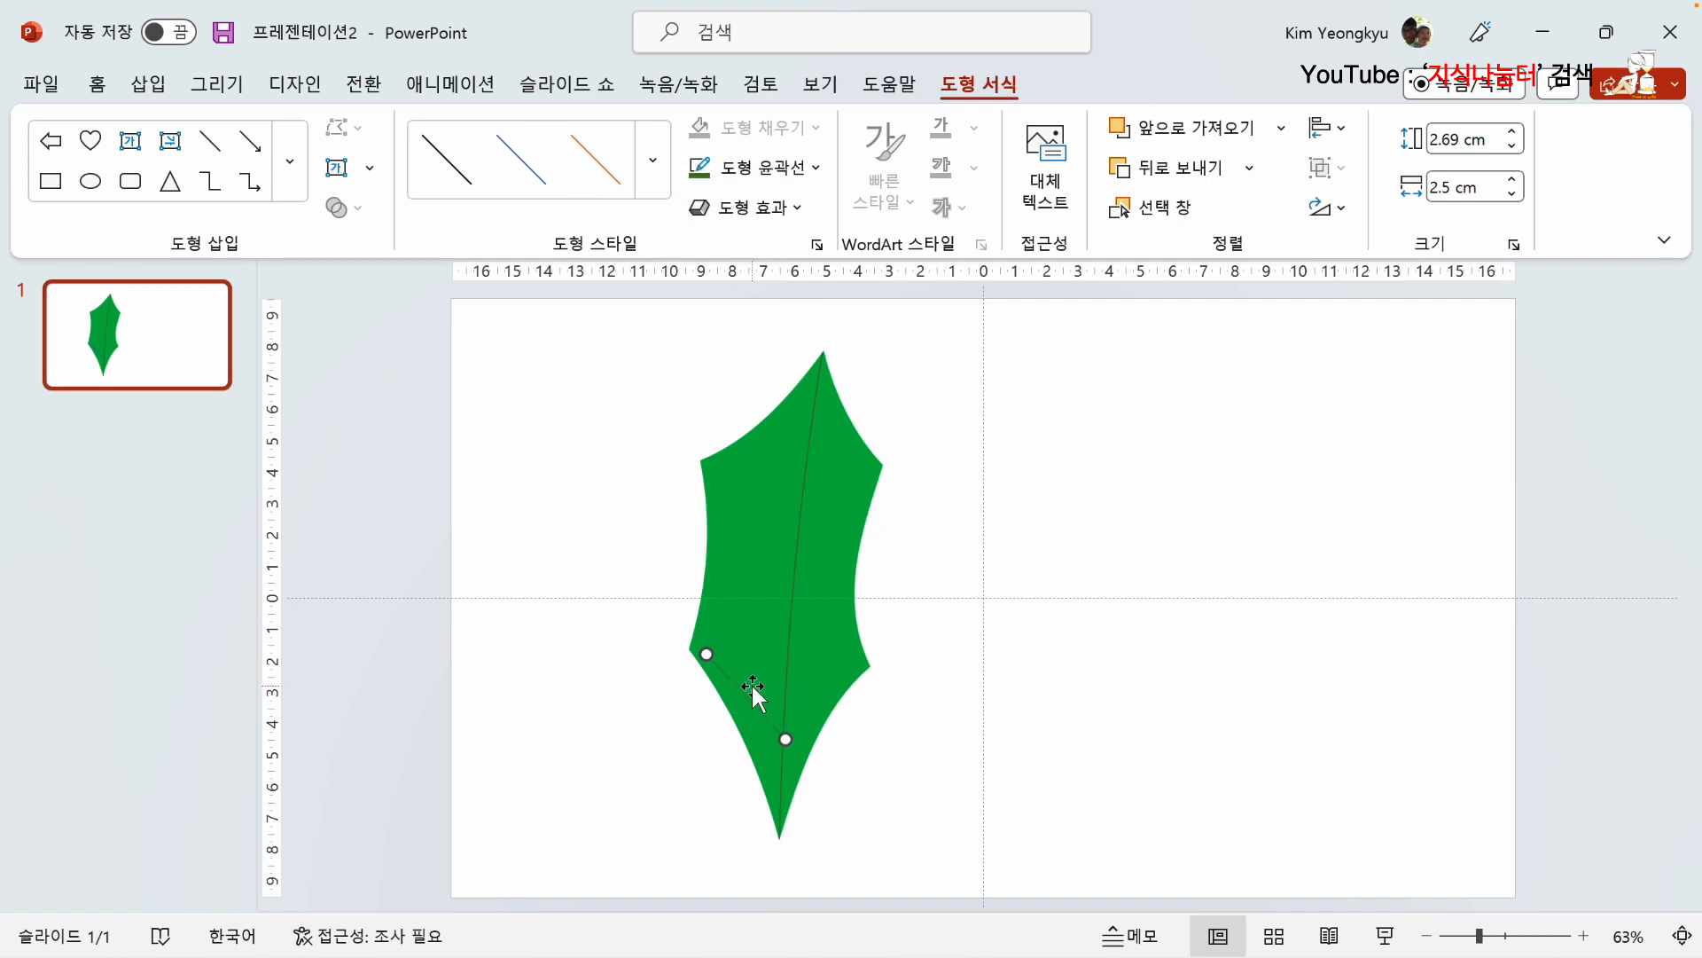
# Step: Add more side veins up the leaf's left half and angled ones along its right half, meeting the central vein
pyautogui.moveTo(742, 599)
pyautogui.mouseDown()
pyautogui.moveTo(722, 582)
pyautogui.moveTo(714, 596)
pyautogui.moveTo(746, 586)
pyautogui.moveTo(756, 534)
pyautogui.moveTo(752, 608)
pyautogui.mouseUp()
pyautogui.click(753, 698)
pyautogui.moveTo(751, 698); pyautogui.dragTo(869, 665)
pyautogui.click(940, 626)
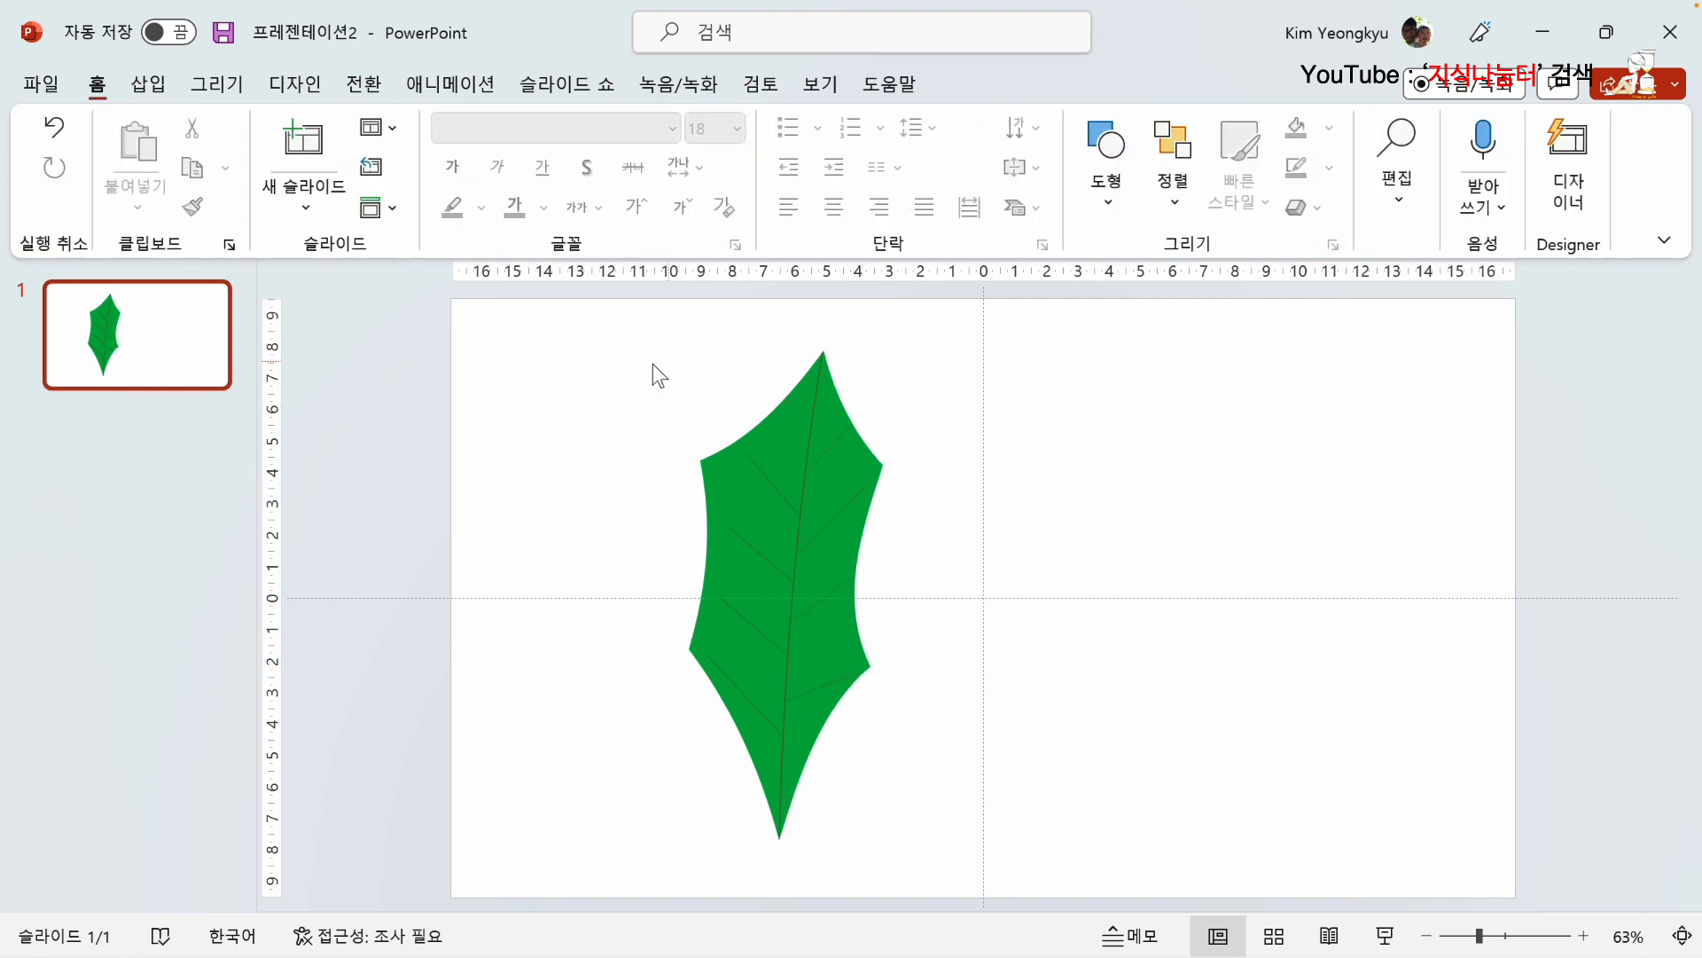
# Step: Group the leaf shape and all of its veins into one object
pyautogui.moveTo(532, 299); pyautogui.dragTo(1184, 908)
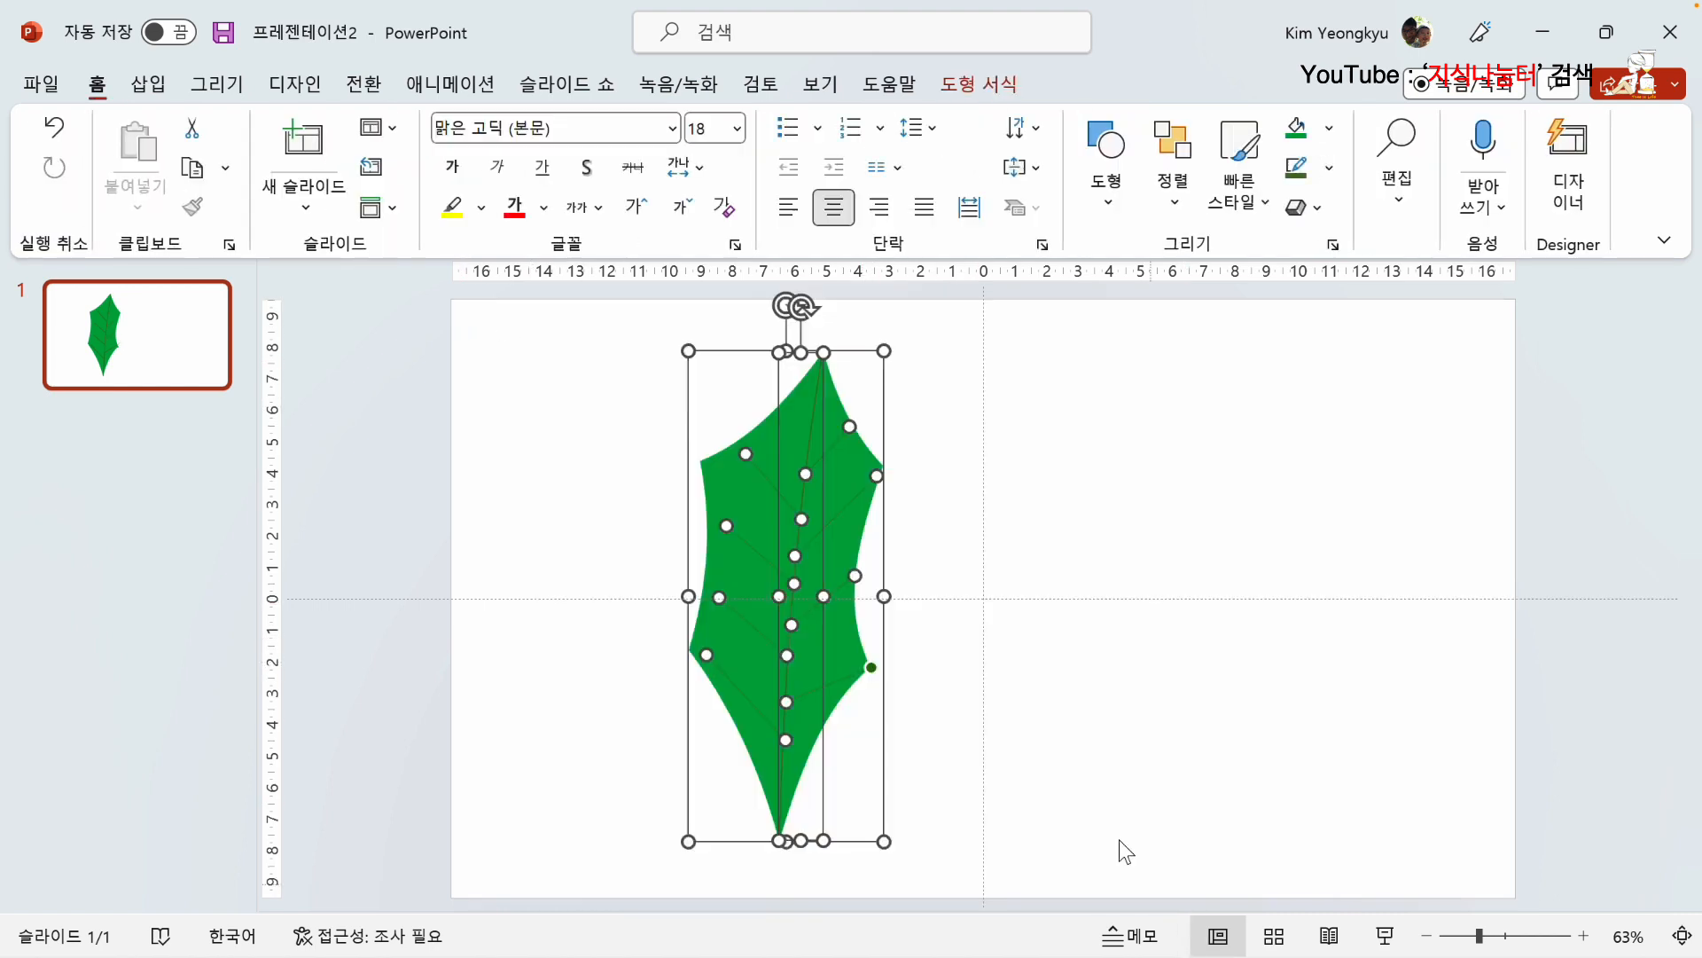
pyautogui.rightClick(802, 521)
pyautogui.moveTo(900, 571)
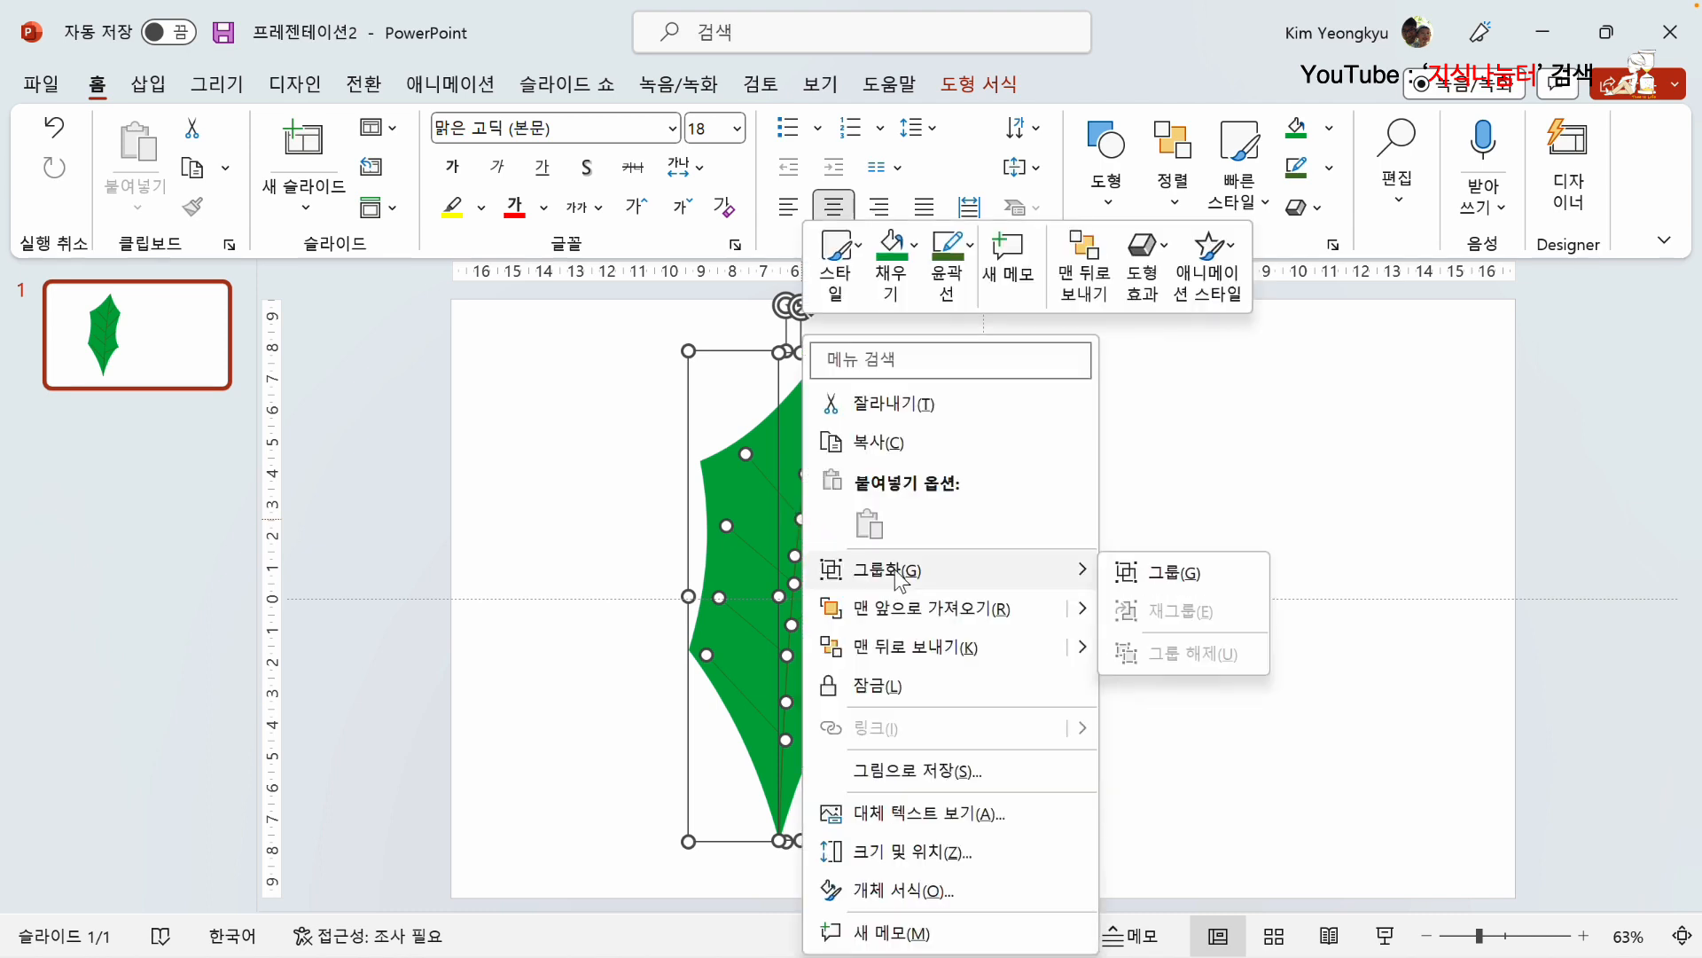
pyautogui.click(1145, 571)
# Step: Shrink the grouped leaf, move it to the slide's upper-left area, and overlap it with a copy tilted slightly clockwise
pyautogui.moveTo(890, 352); pyautogui.dragTo(740, 692)
pyautogui.moveTo(717, 769); pyautogui.dragTo(700, 505)
pyautogui.moveTo(673, 390); pyautogui.dragTo(701, 377)
pyautogui.moveTo(674, 492); pyautogui.dragTo(599, 497)
pyautogui.click(748, 441)
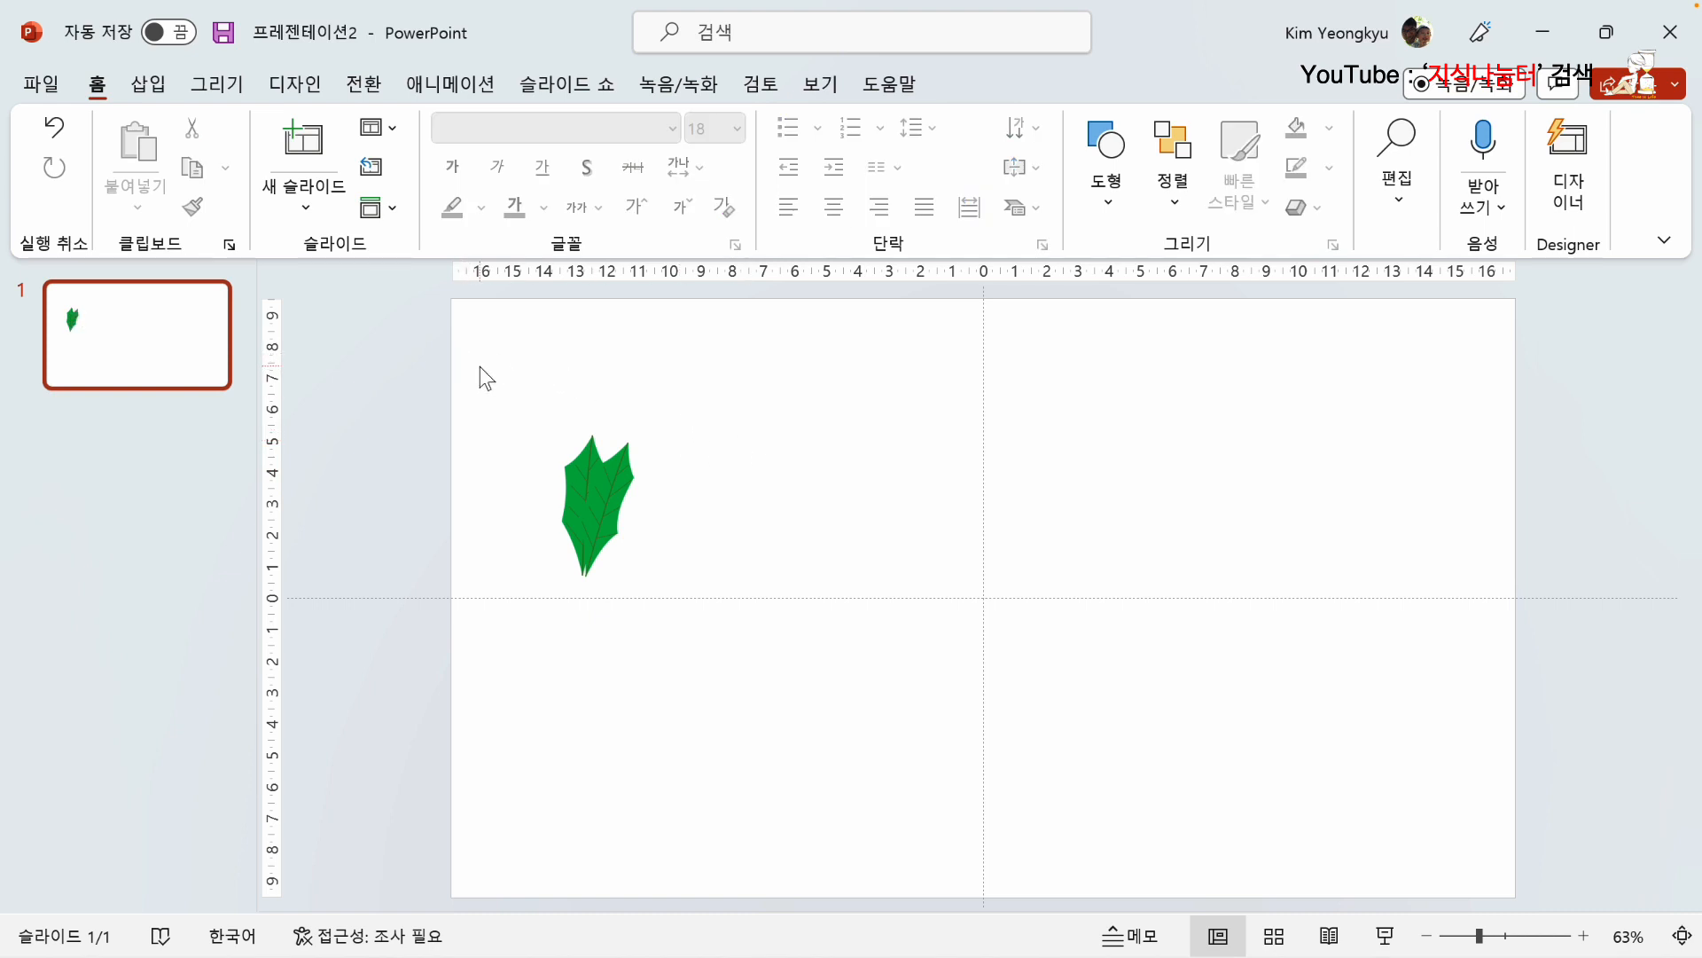
pyautogui.moveTo(481, 366); pyautogui.dragTo(655, 610)
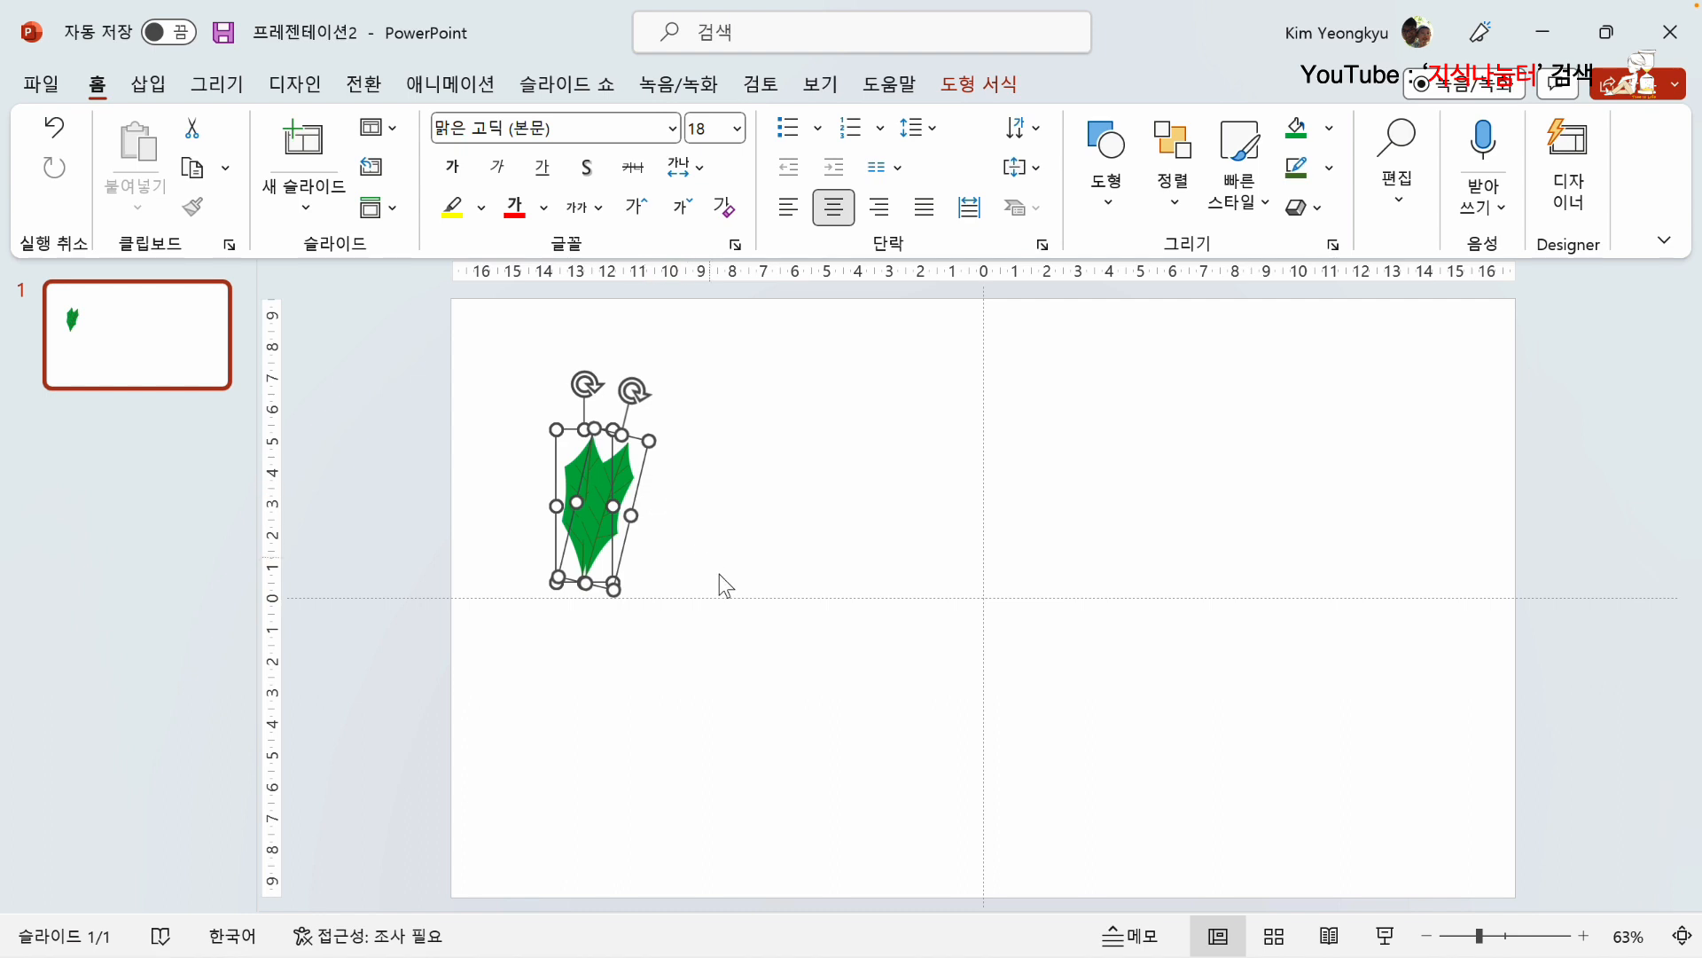
pyautogui.click(766, 507)
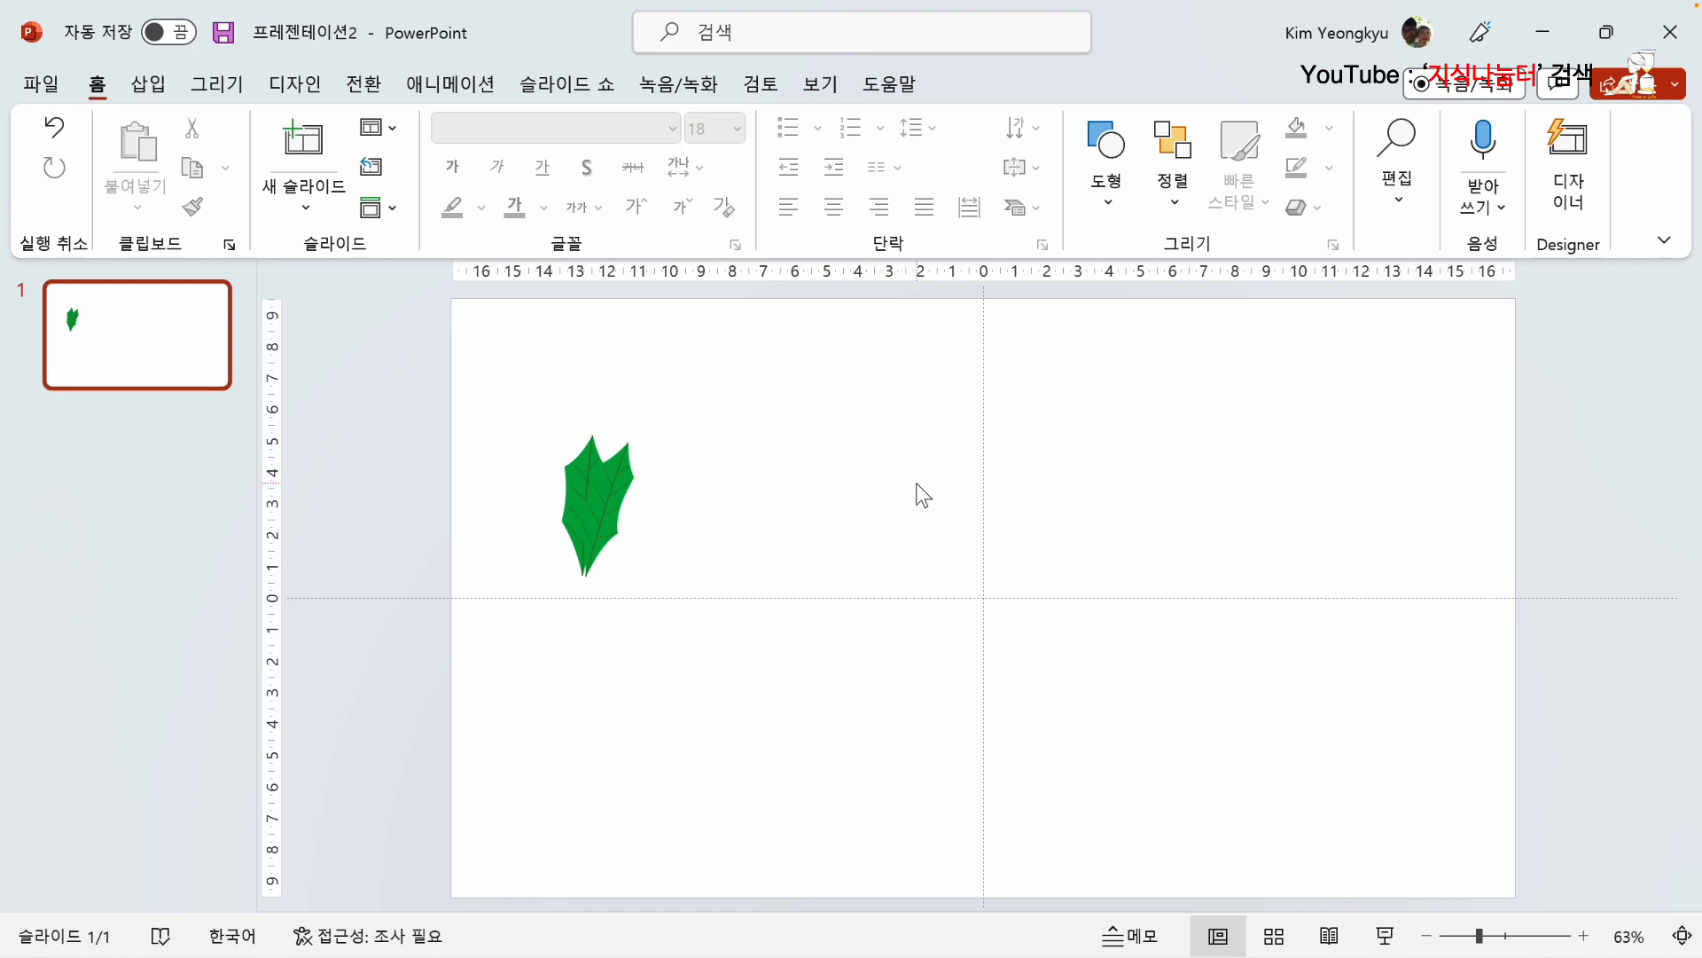
# Step: Draw a square about 14.73 cm on each side near the middle of the slide and centre it vertically
pyautogui.click(151, 85)
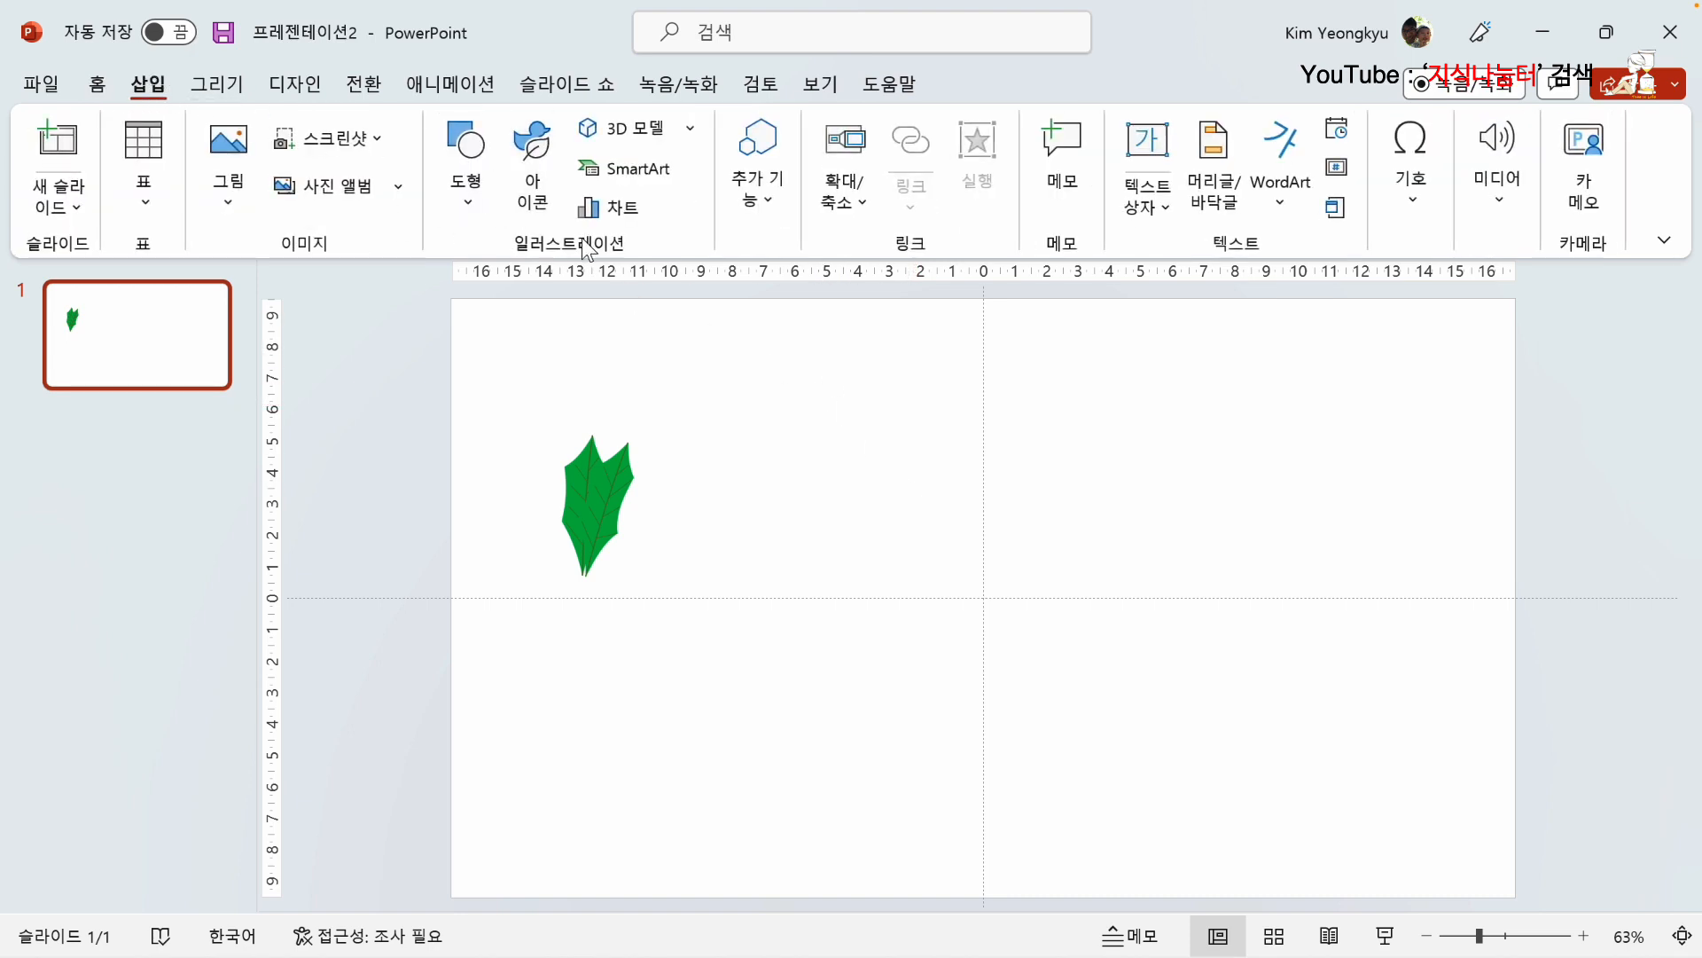
pyautogui.click(479, 180)
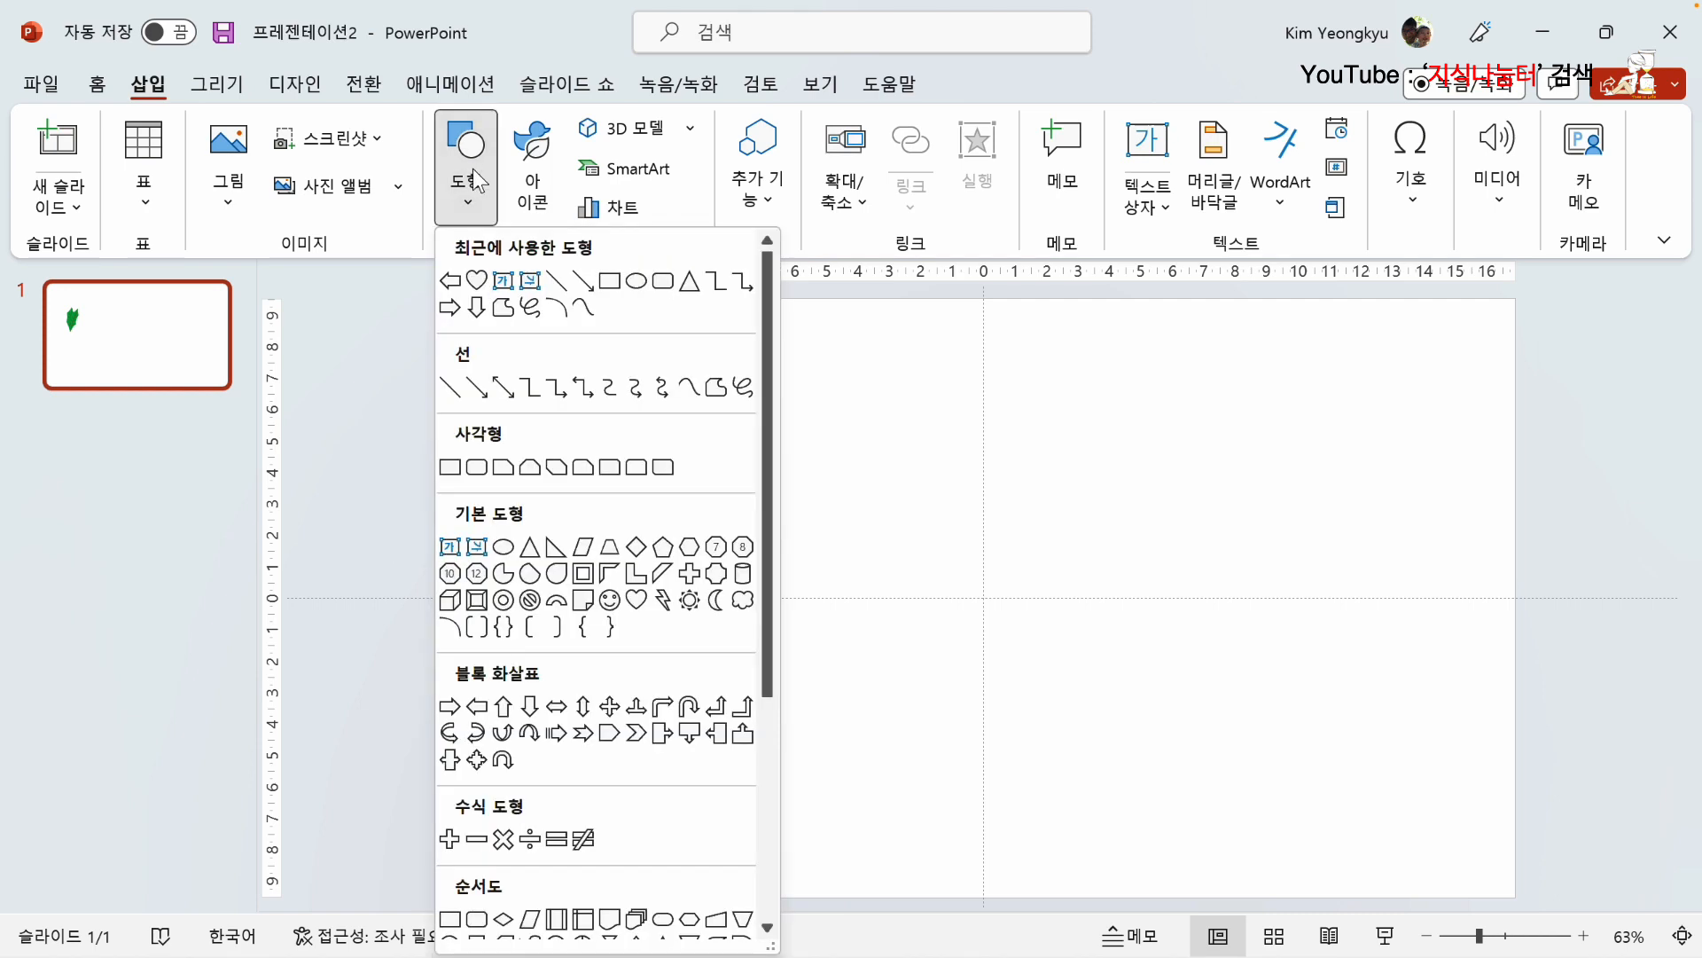
pyautogui.click(449, 466)
pyautogui.moveTo(772, 396); pyautogui.dragTo(1237, 859)
pyautogui.moveTo(997, 664); pyautogui.dragTo(992, 645)
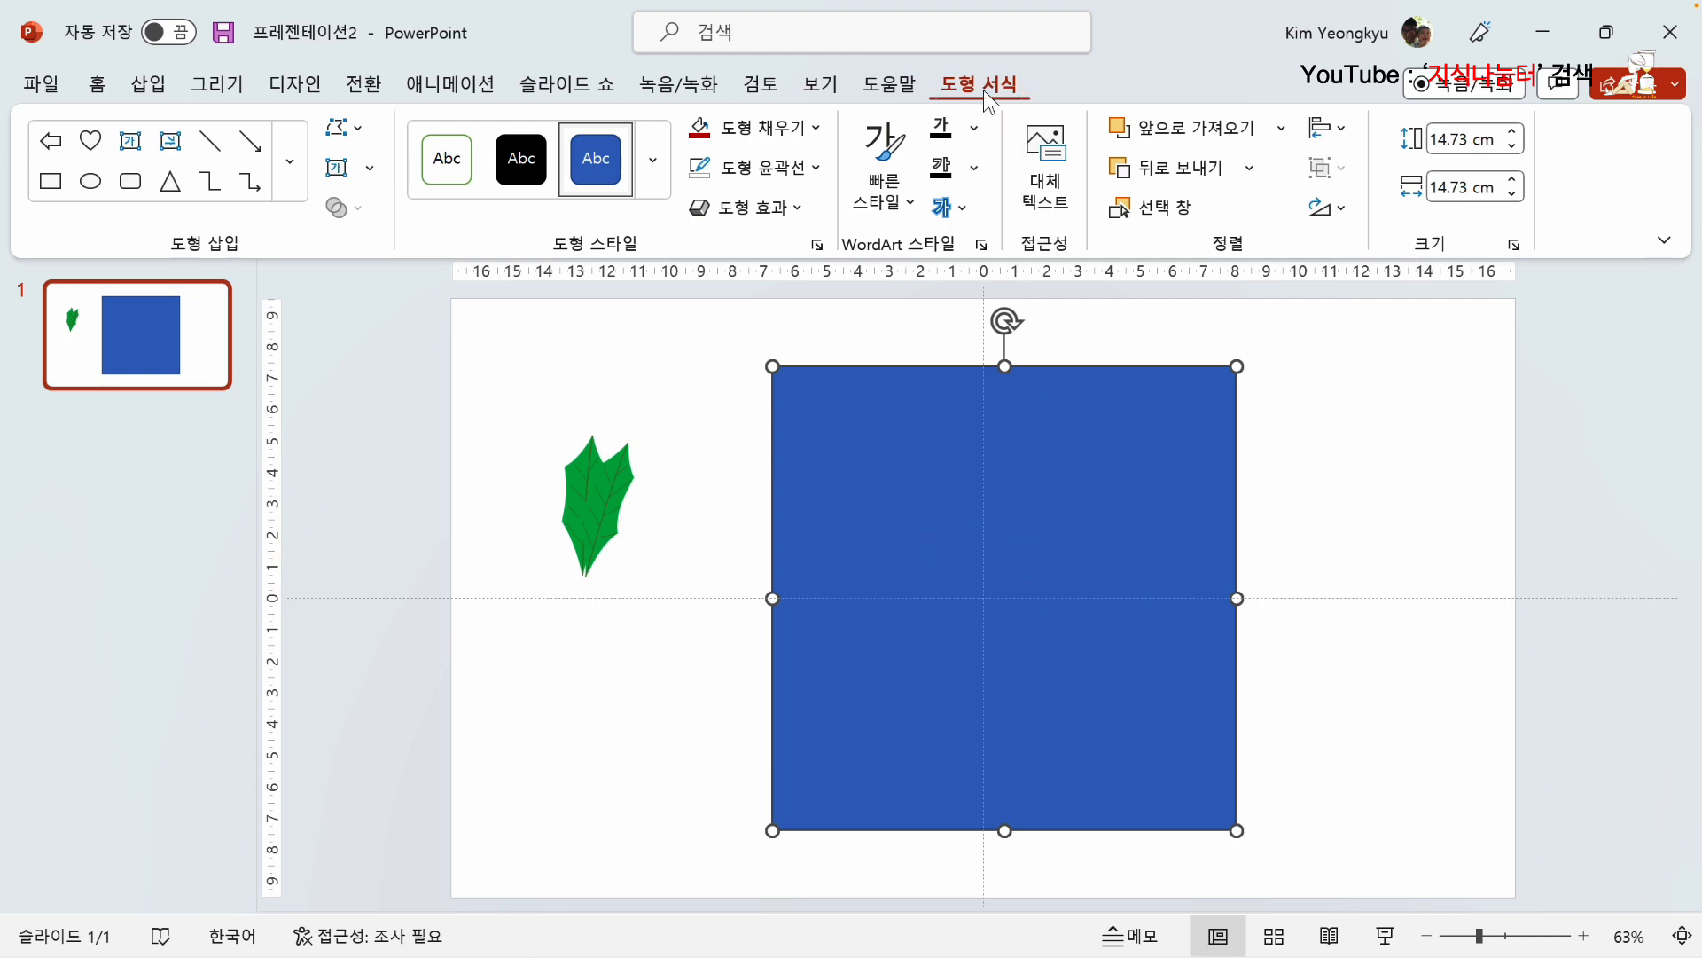
# Step: Fill the square with the standard red colour
pyautogui.click(816, 129)
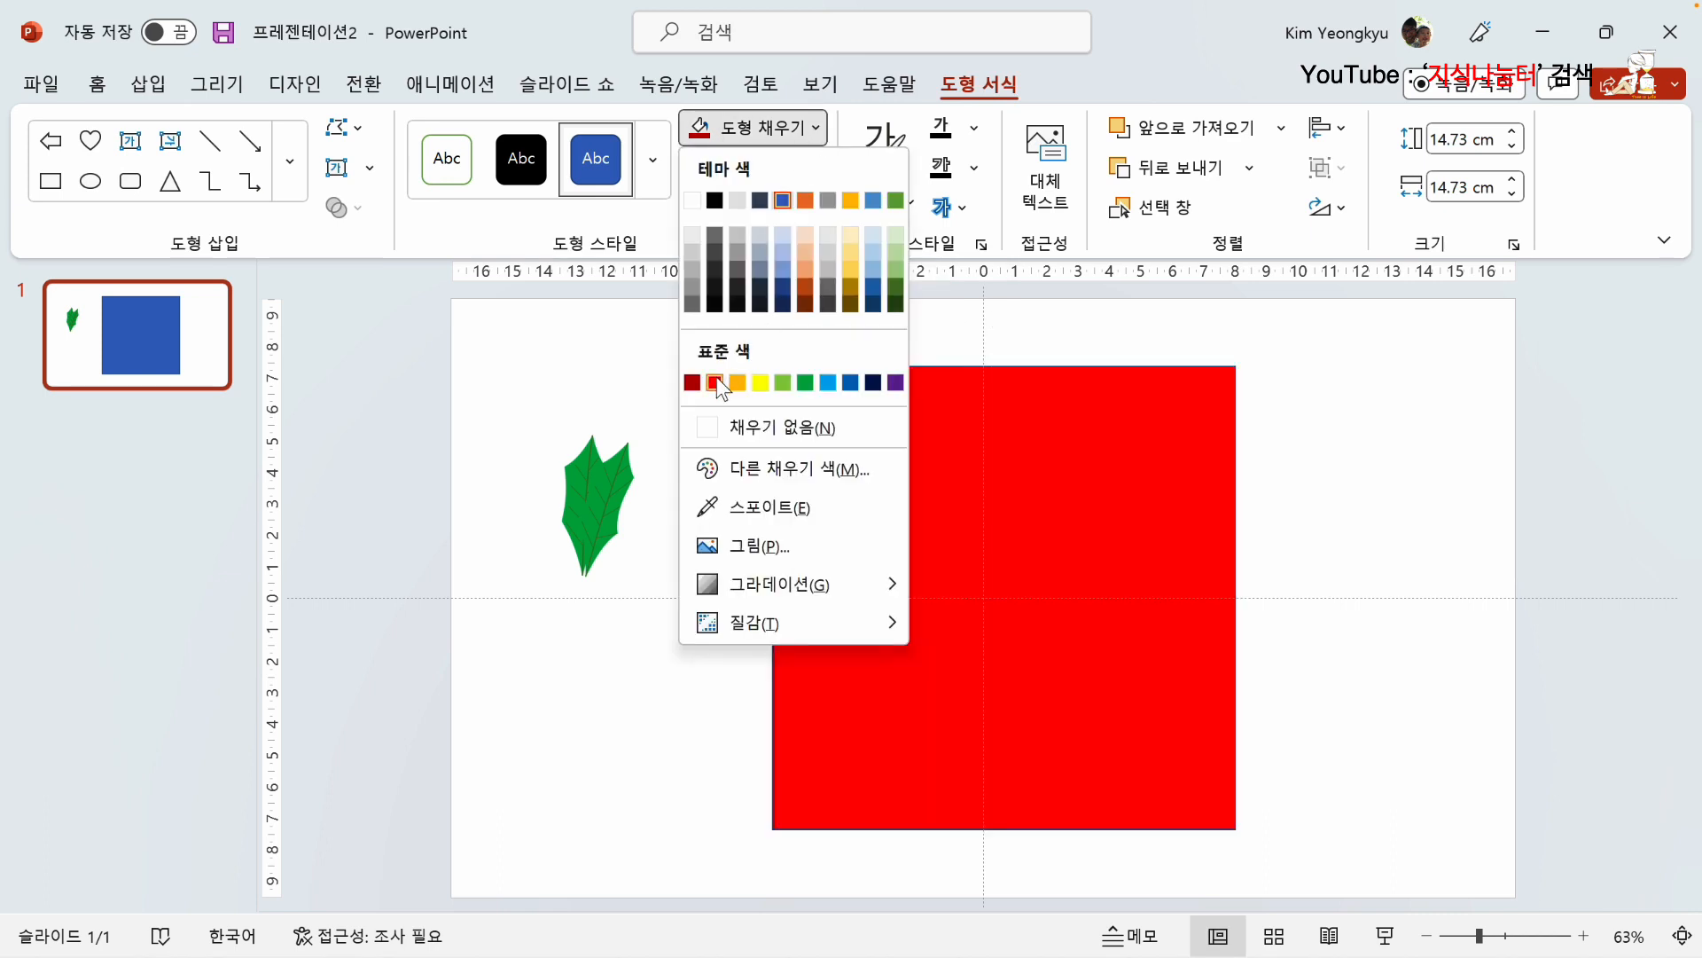
pyautogui.click(715, 382)
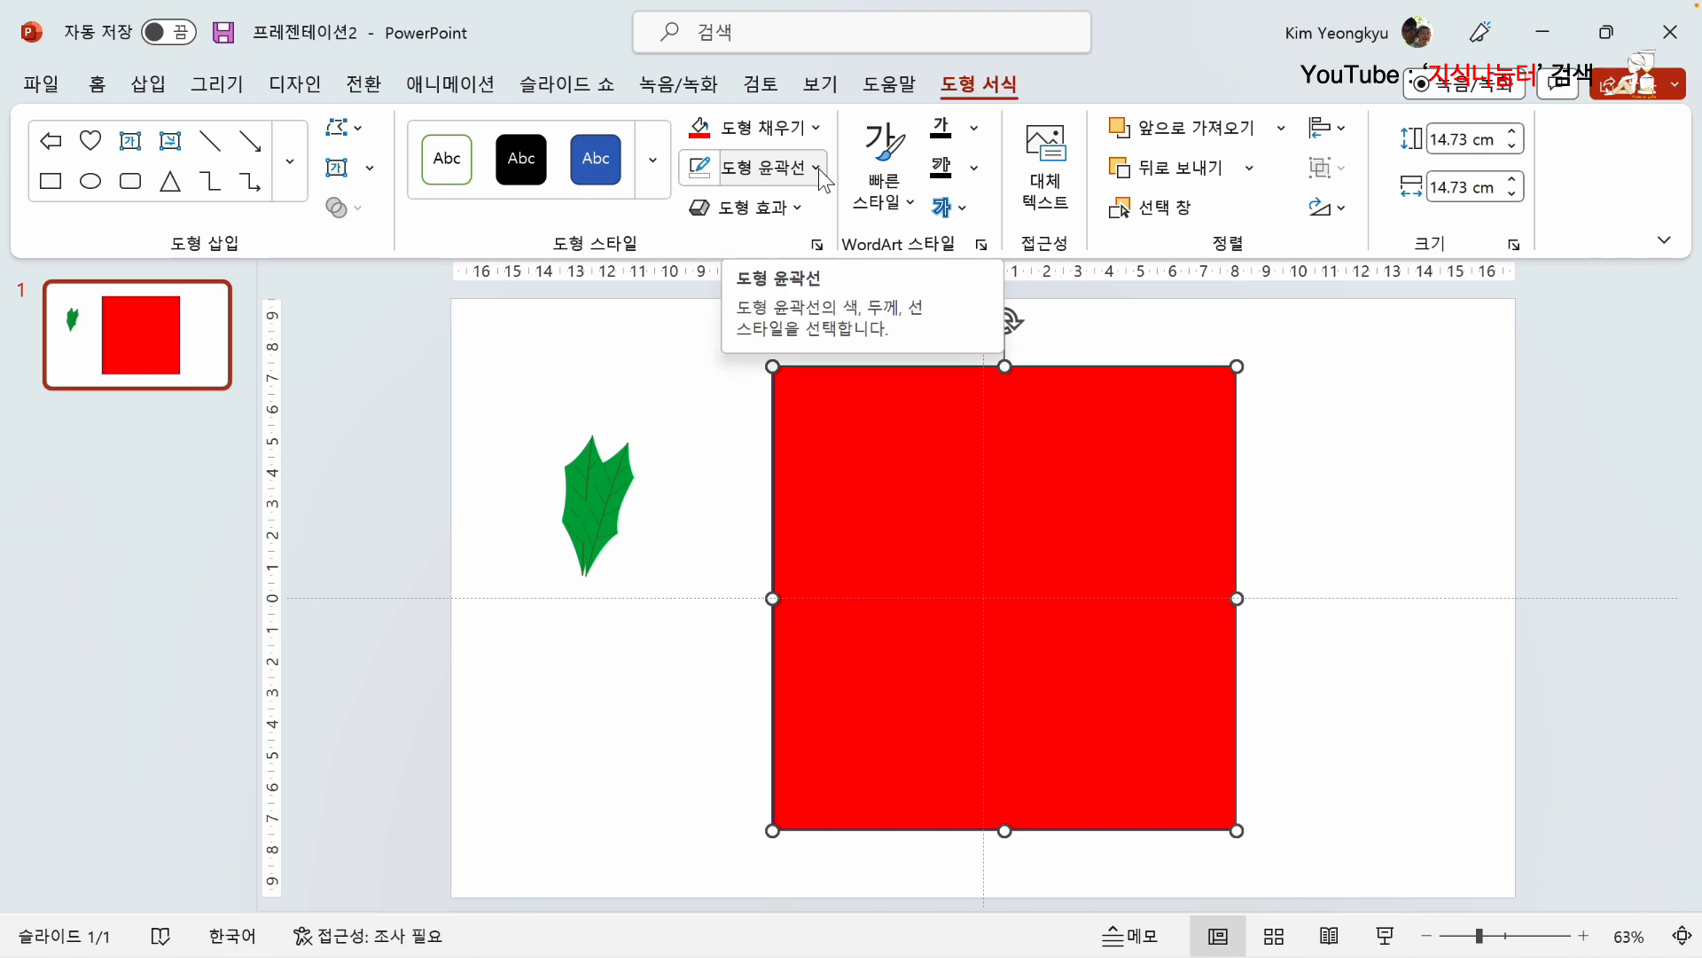
pyautogui.click(817, 169)
pyautogui.click(780, 468)
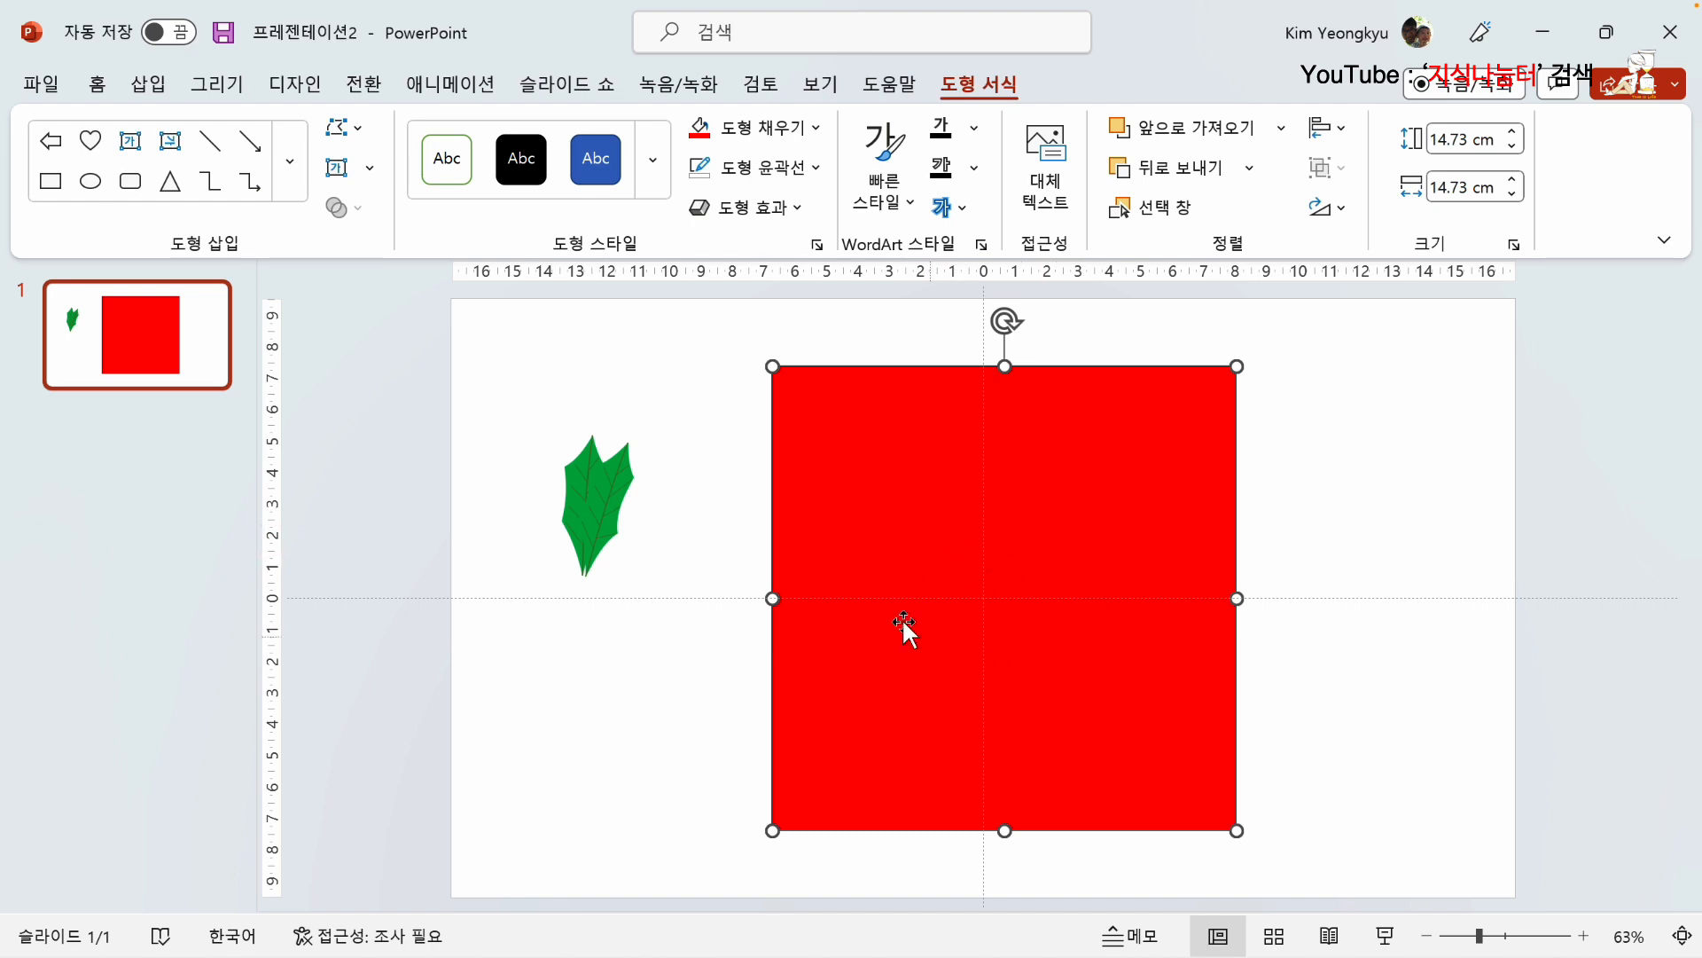
# Step: Apply the dark Linear Right (선형 오른쪽) gradient variation to the red square
pyautogui.click(821, 130)
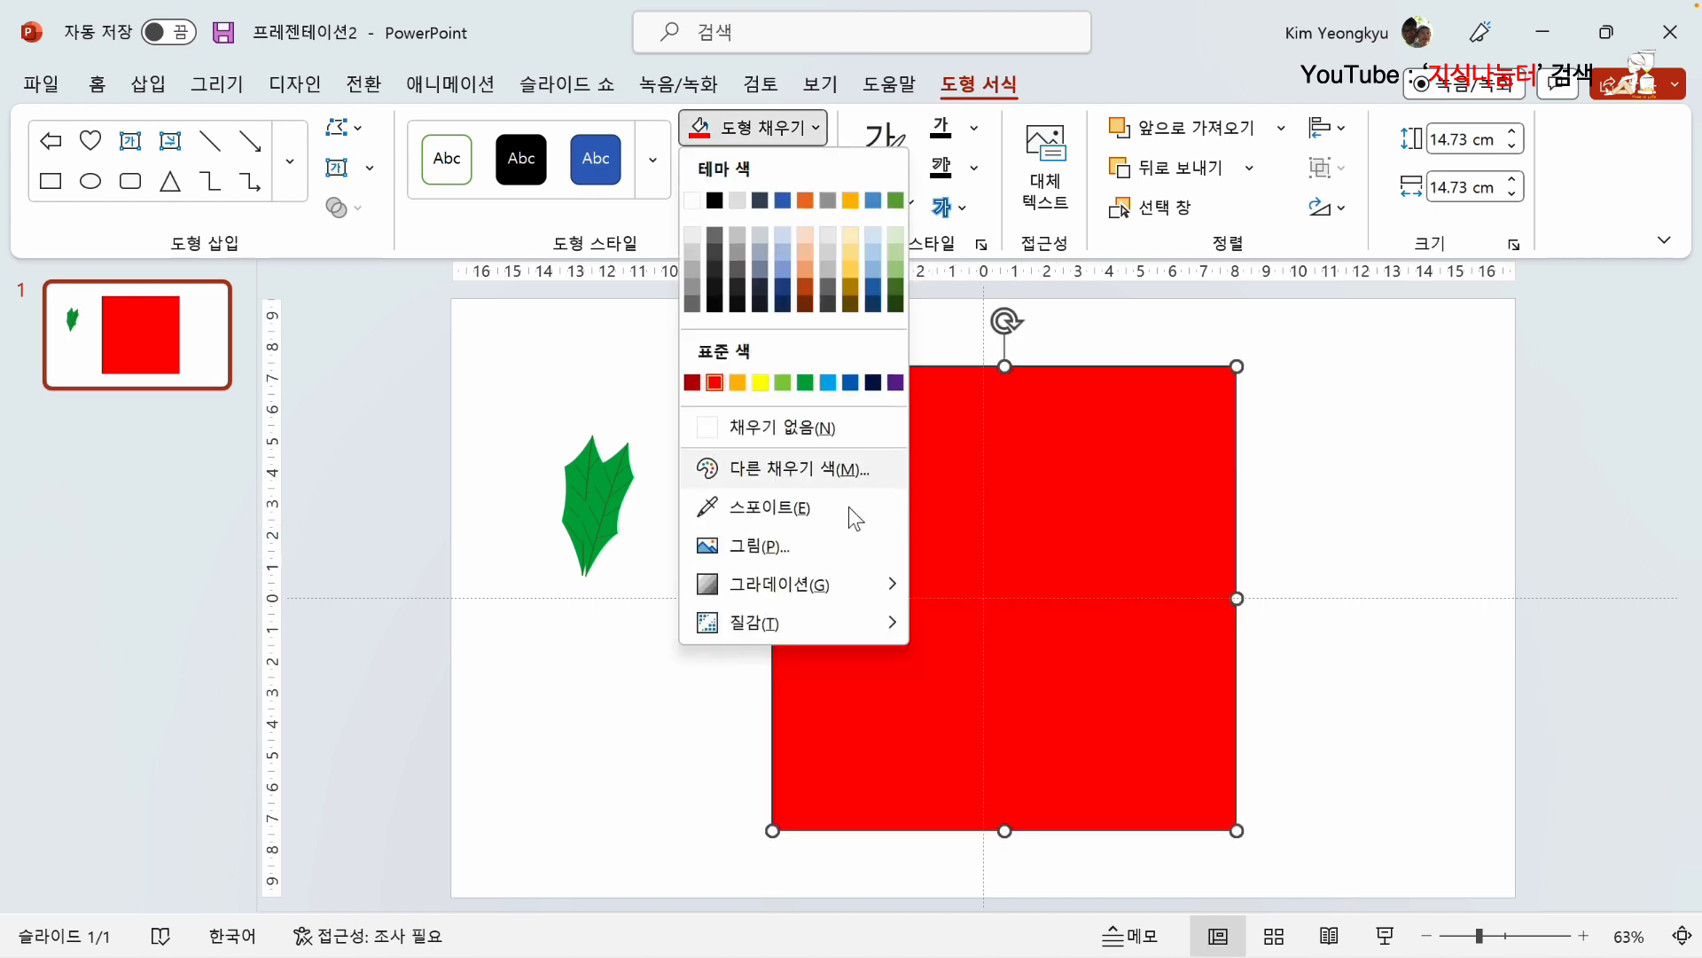
pyautogui.moveTo(828, 585)
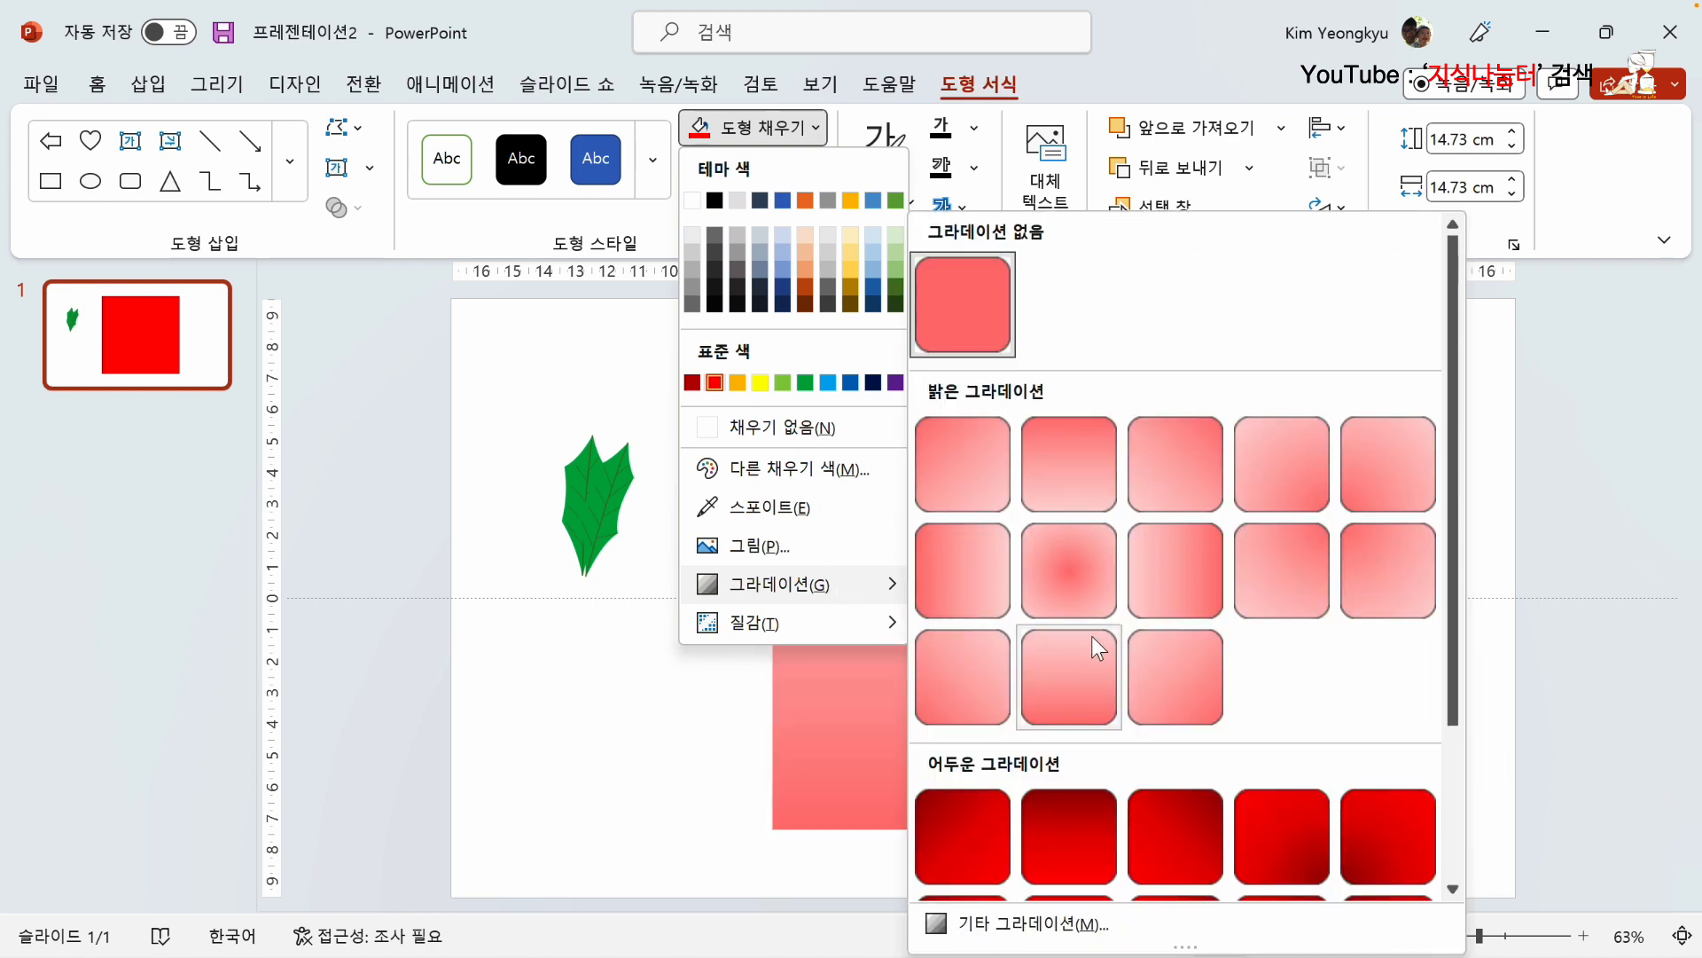
pyautogui.scroll(-2, 1090, 624)
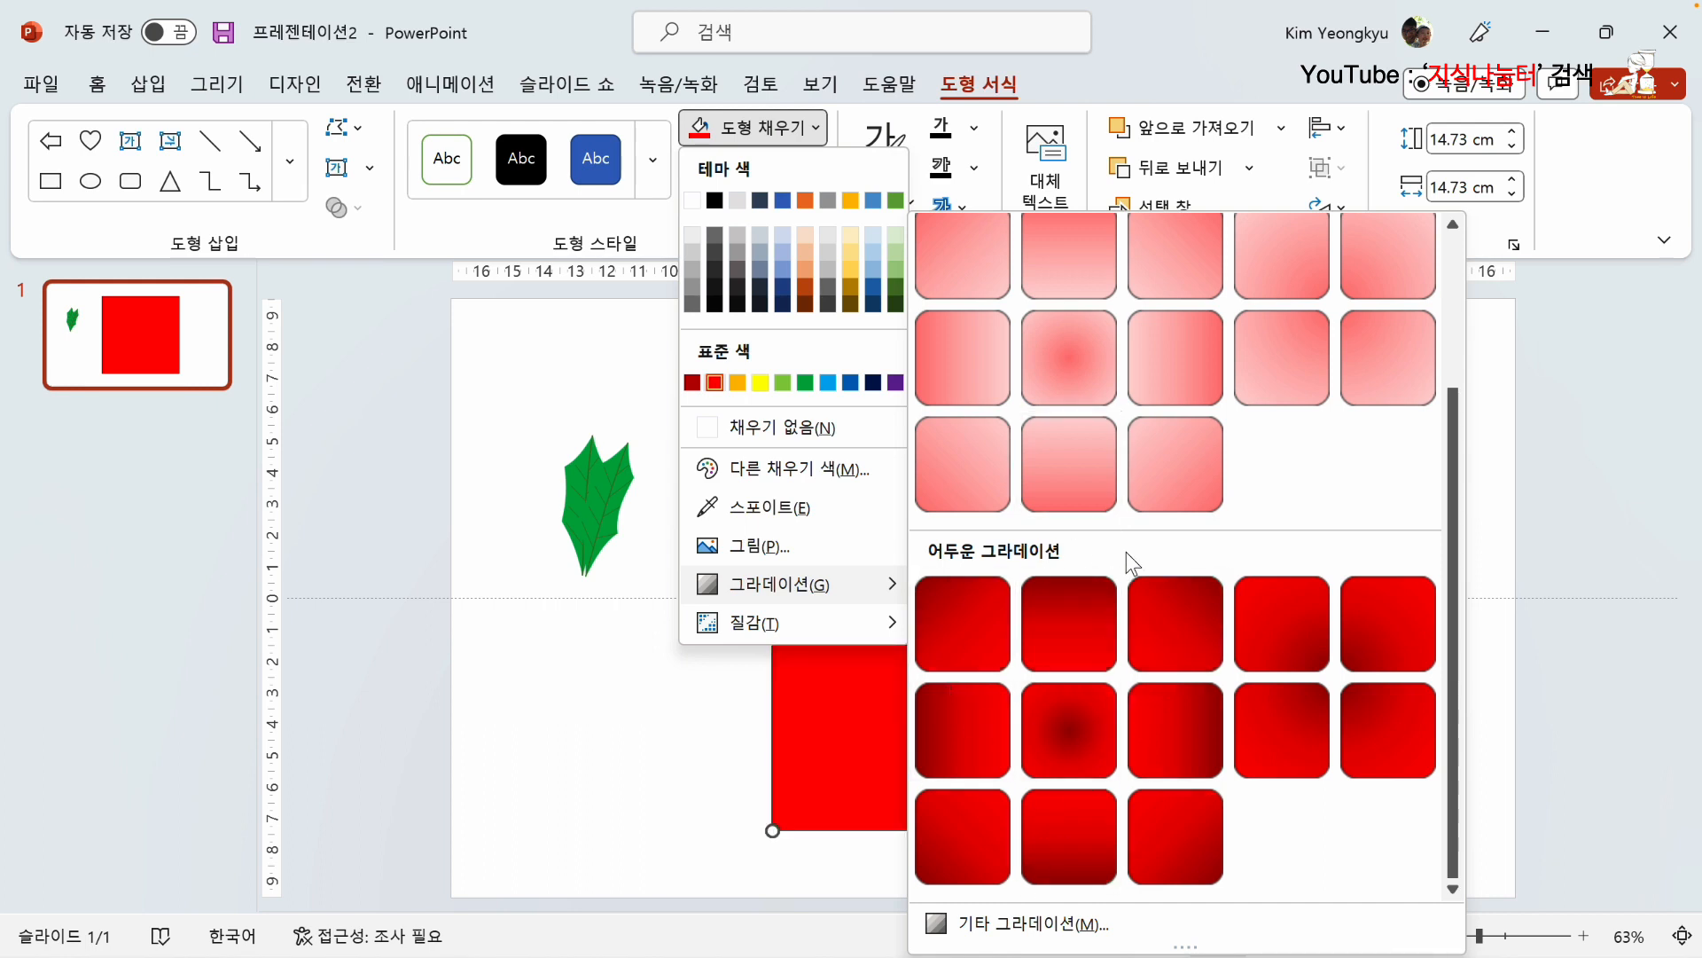
pyautogui.click(959, 732)
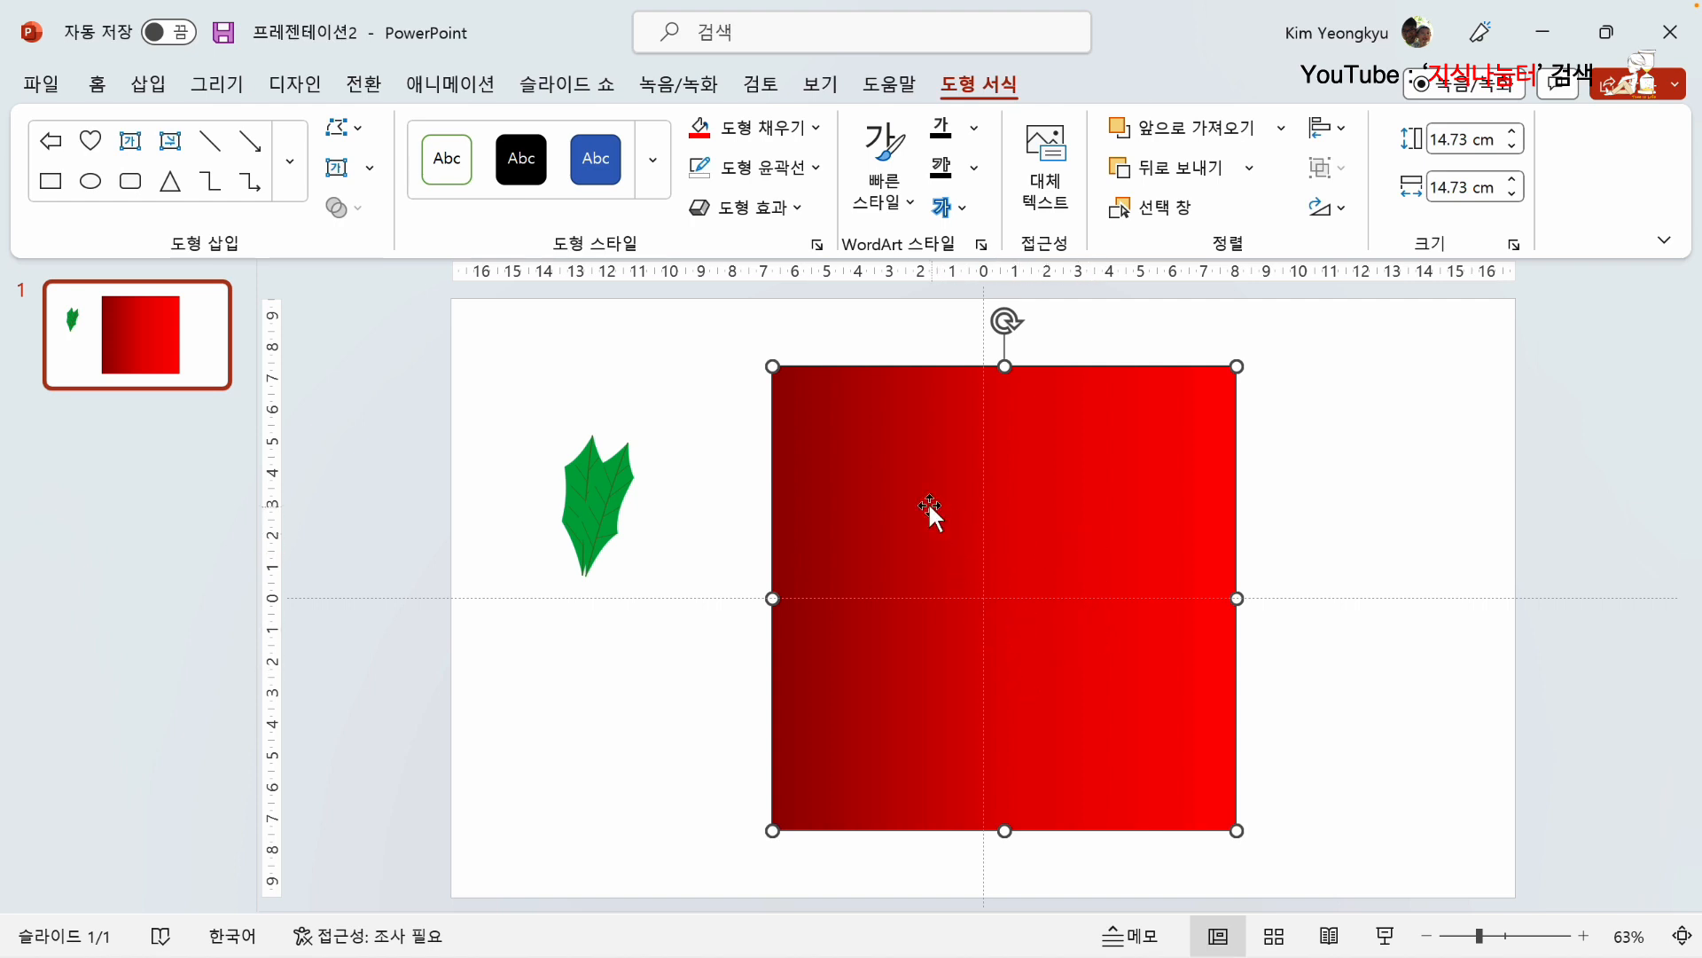
# Step: Open the square's shape formatting options and look through the gradient fill settings and preset gradients
pyautogui.rightClick(841, 418)
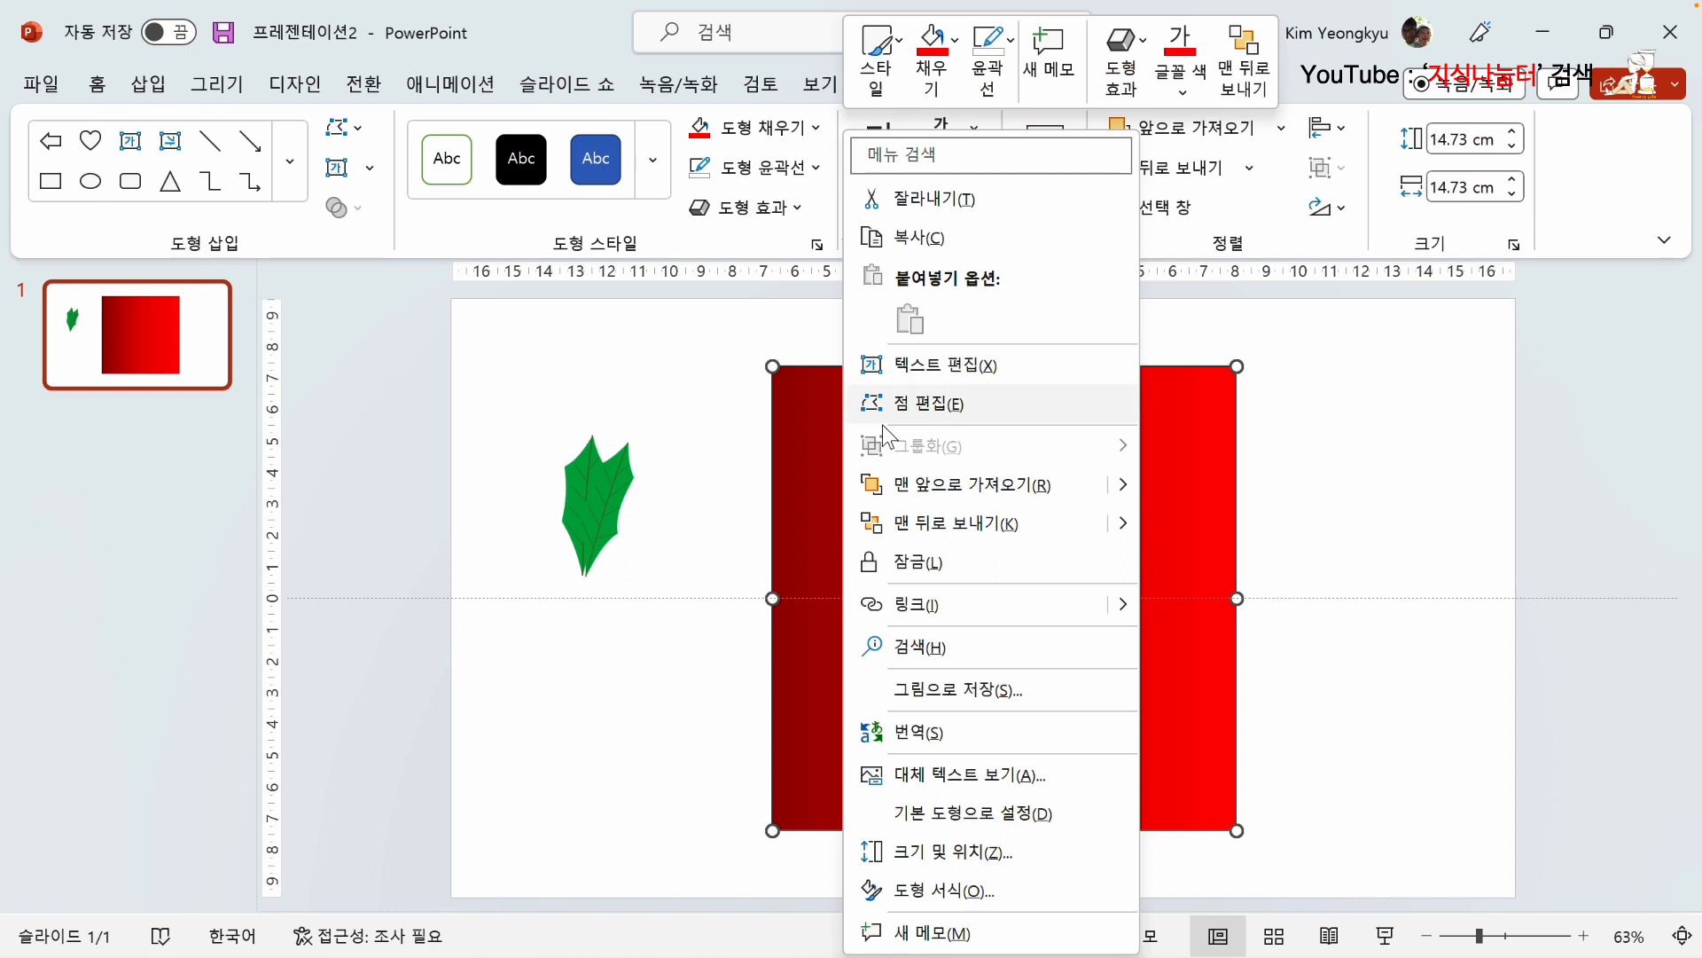
pyautogui.click(976, 891)
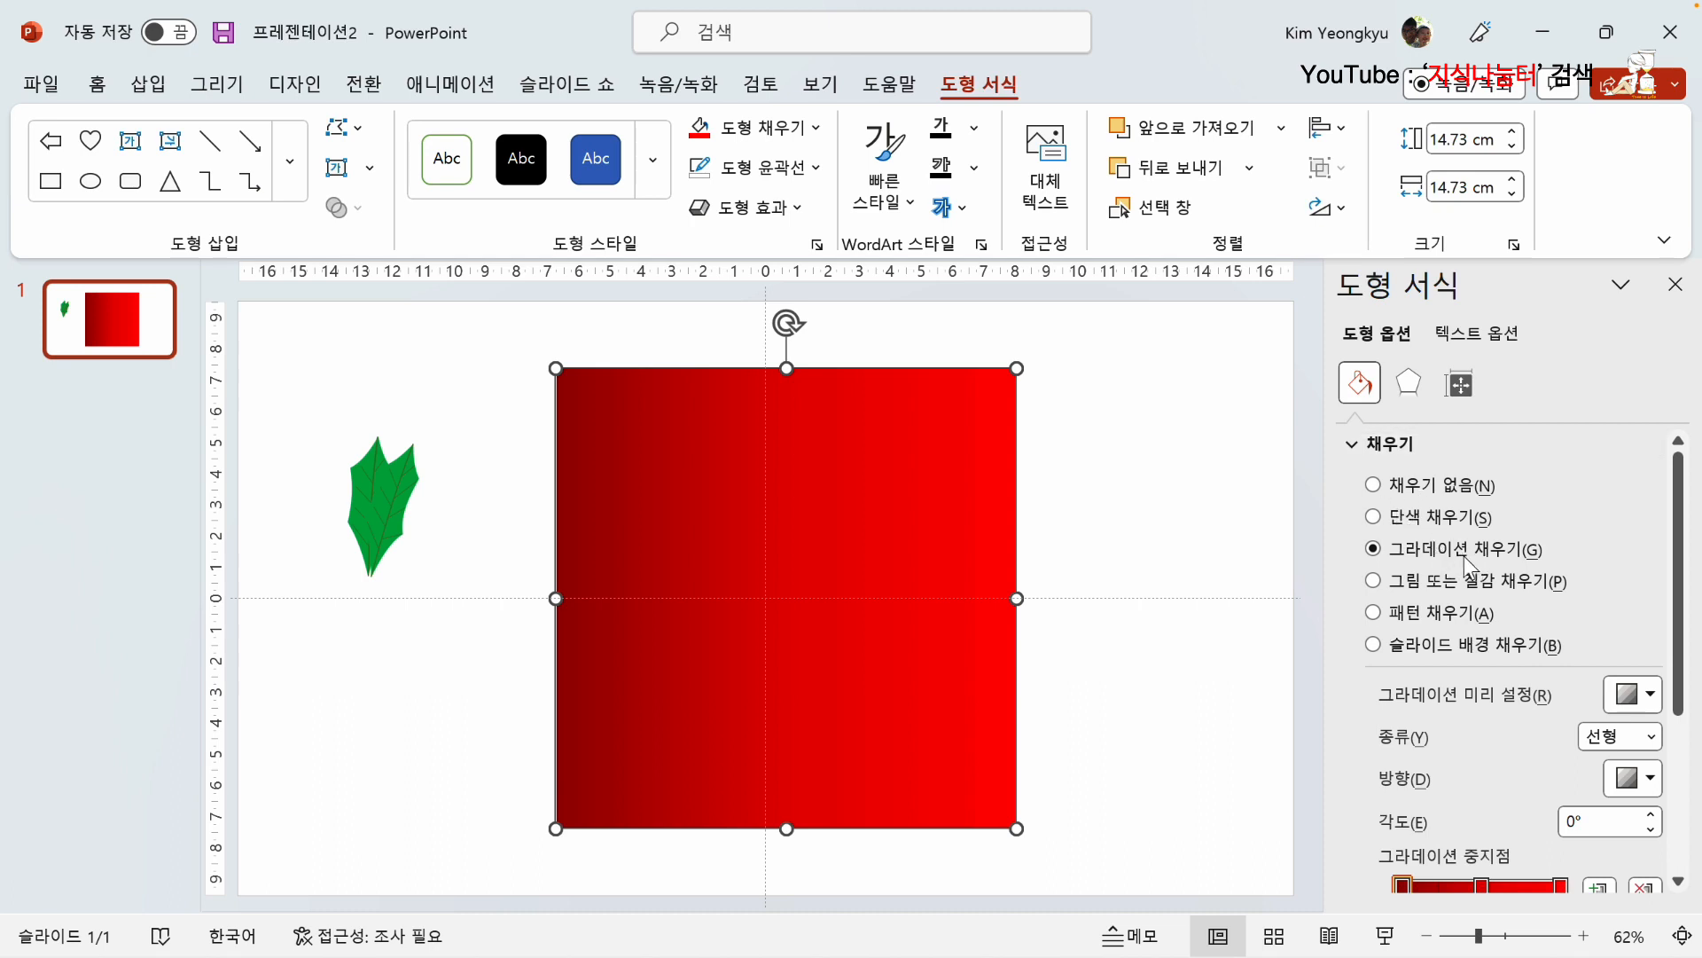
pyautogui.scroll(-2, 1477, 669)
pyautogui.scroll(-6, 1481, 672)
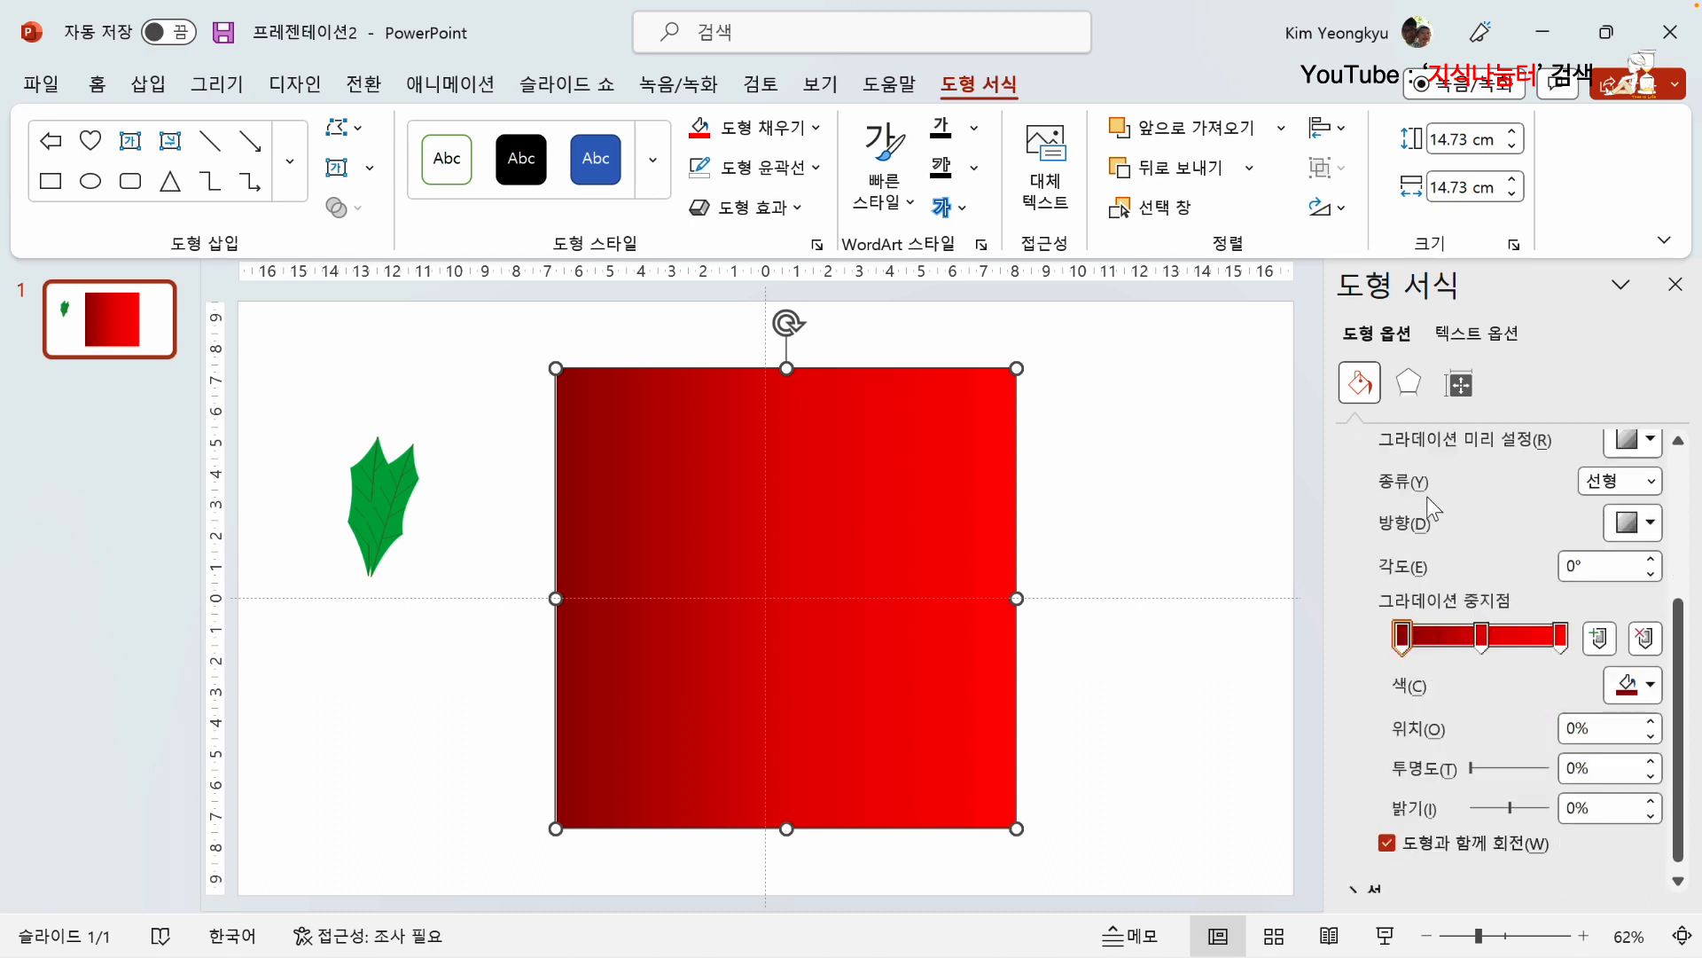
pyautogui.scroll(4, 1503, 496)
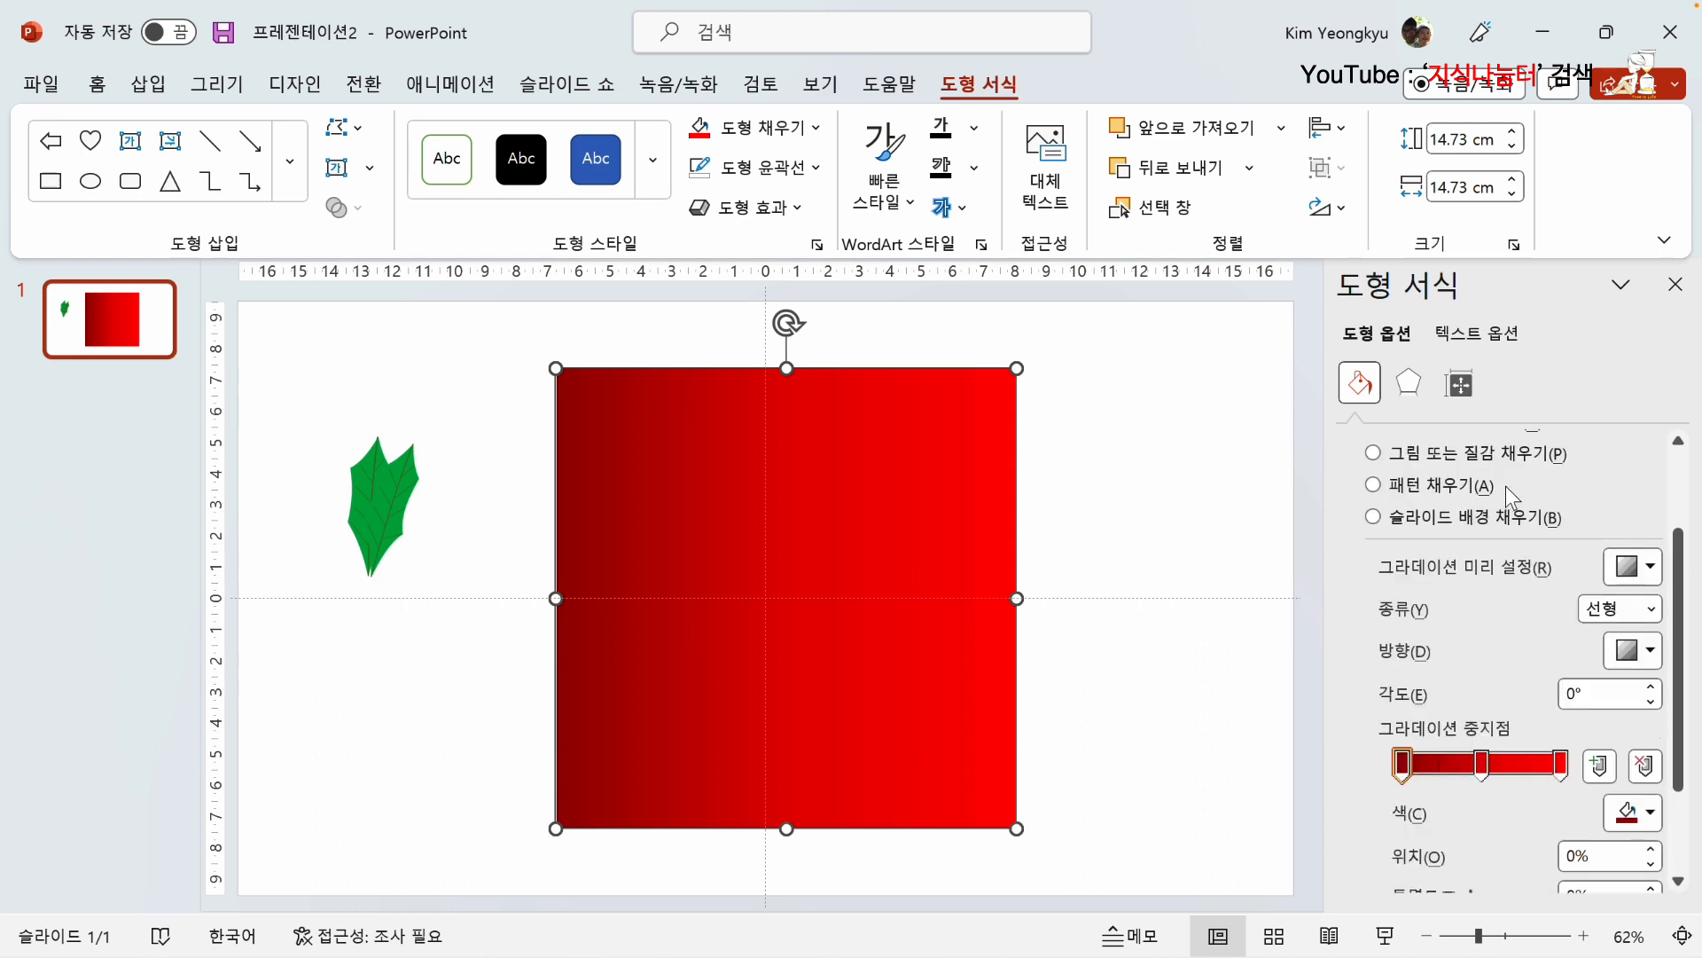
pyautogui.click(1655, 569)
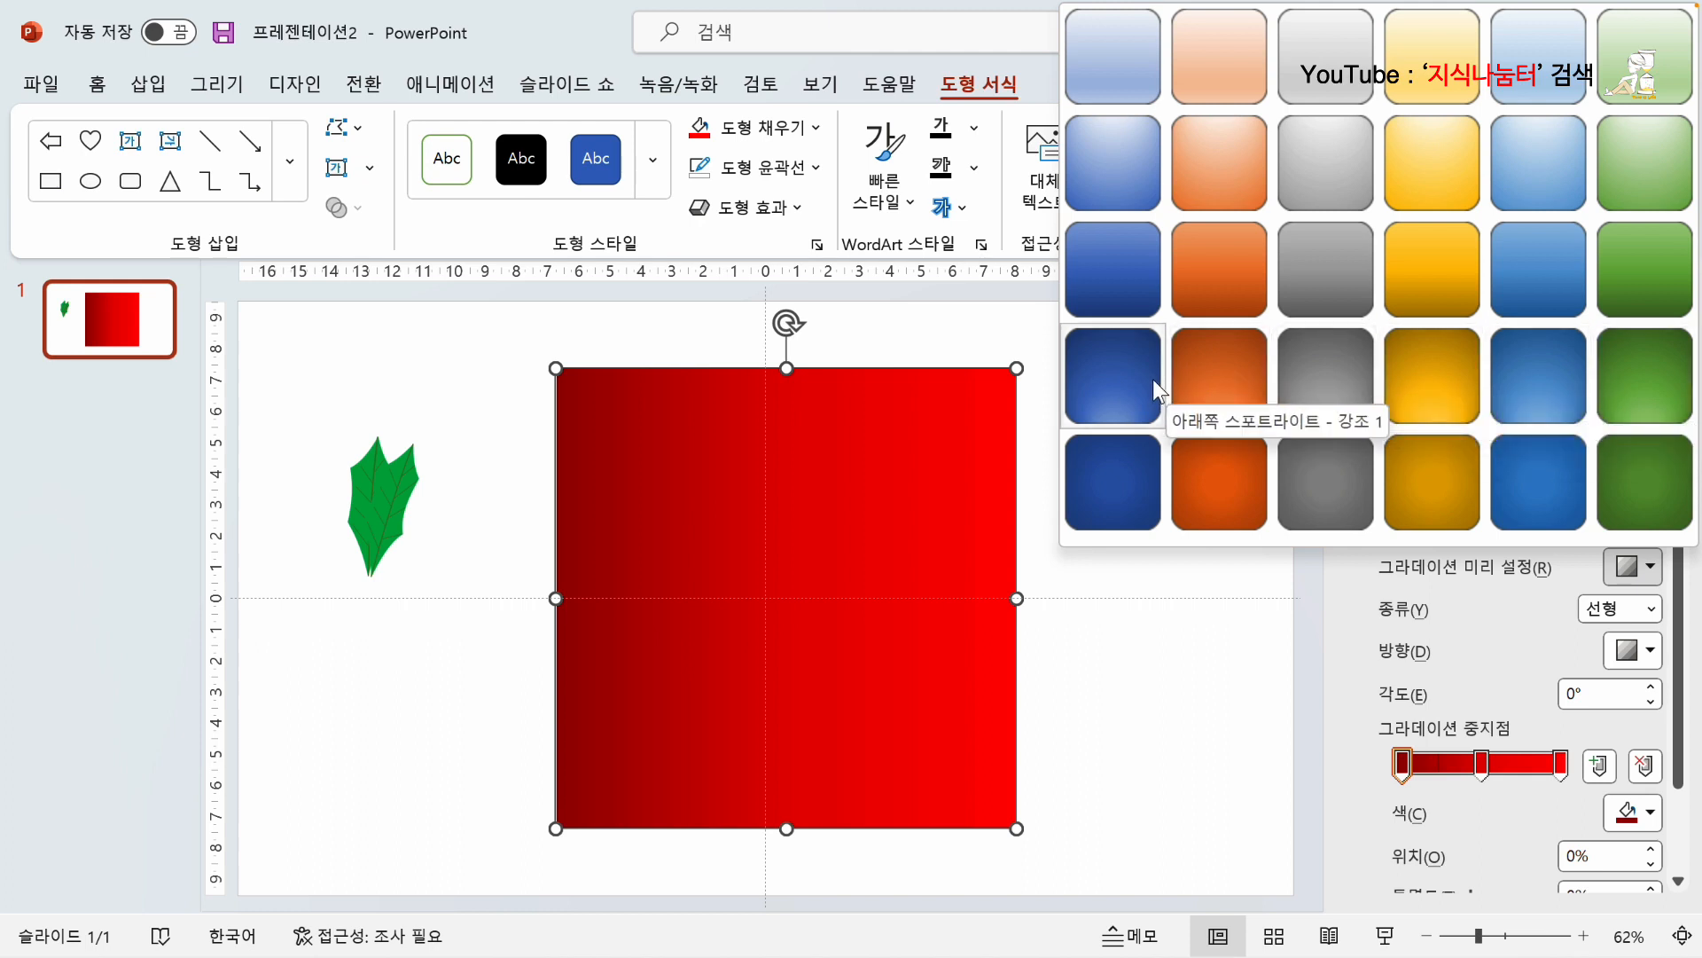
pyautogui.click(1349, 578)
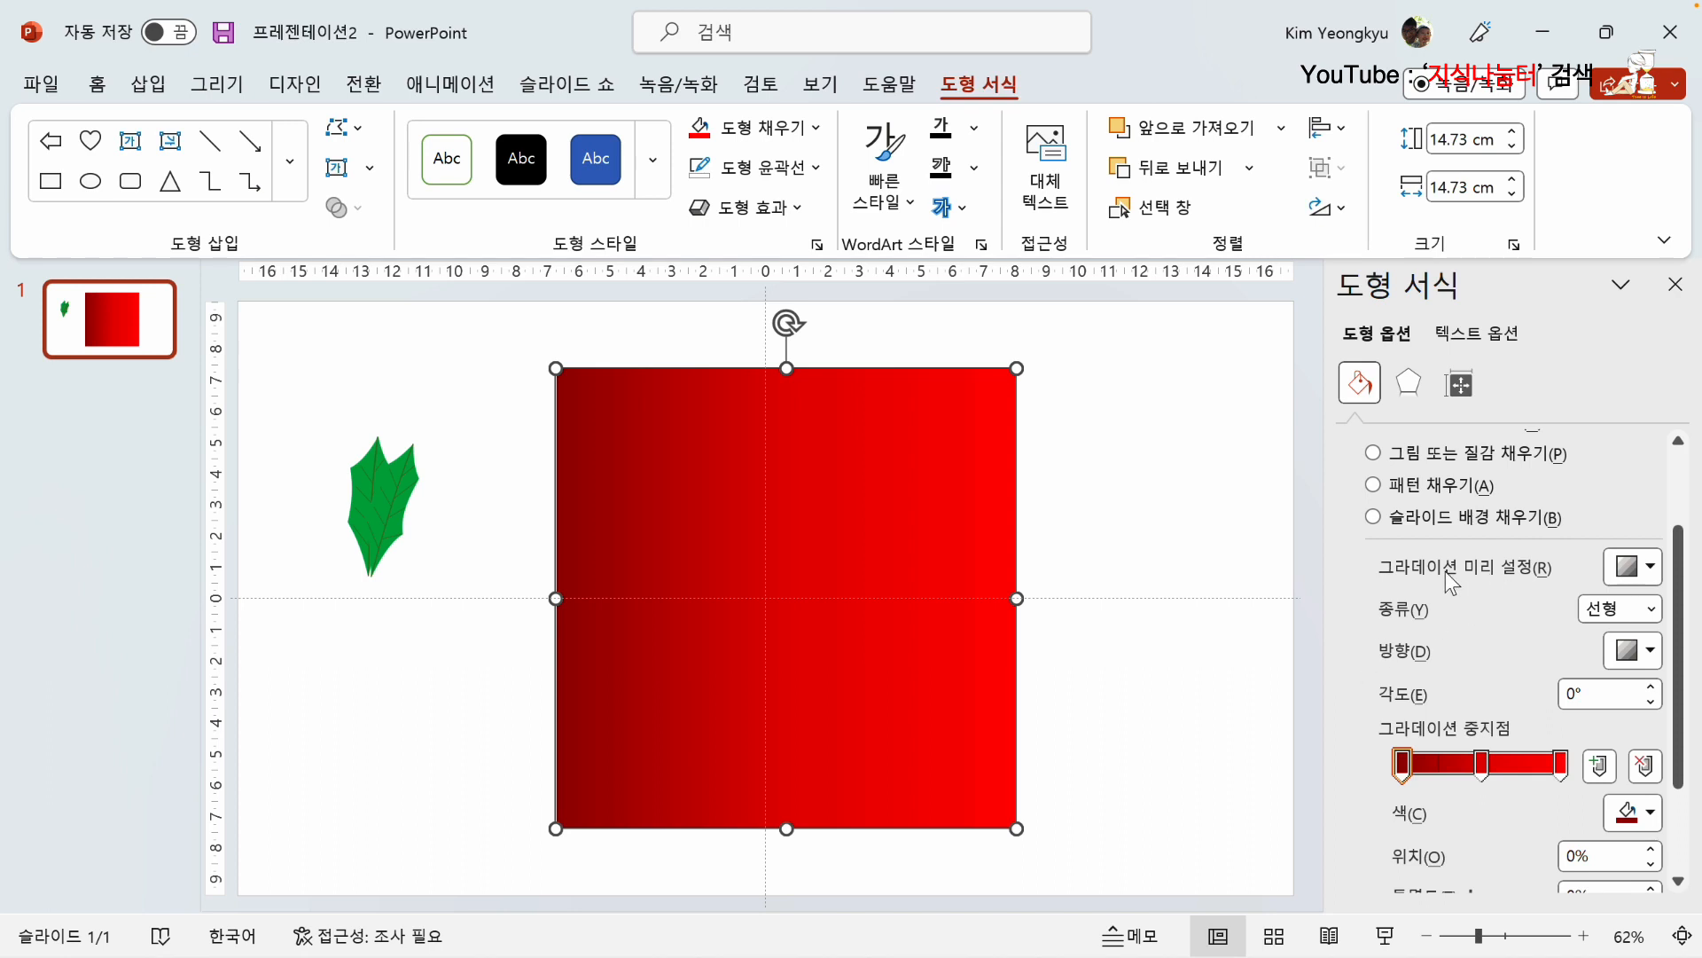
# Step: Try the radial (방사형), rectangular (사각형) and path (경로형) gradient types on the square, ending back on linear (선형)
pyautogui.click(1656, 611)
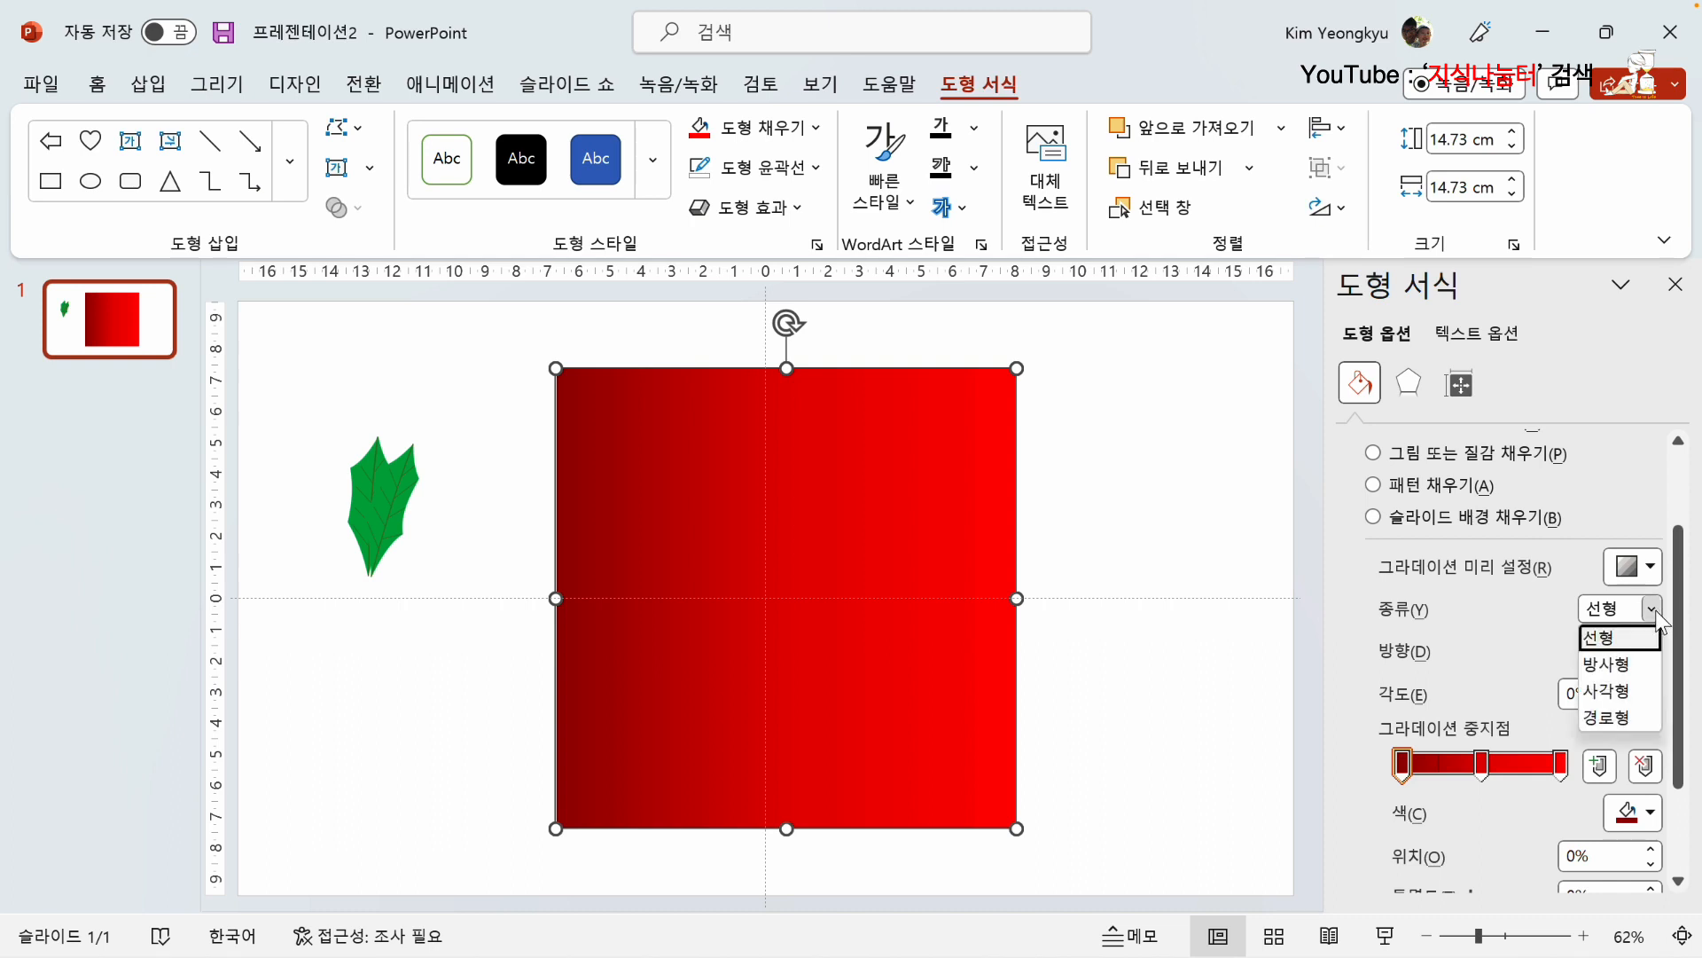
pyautogui.click(1618, 658)
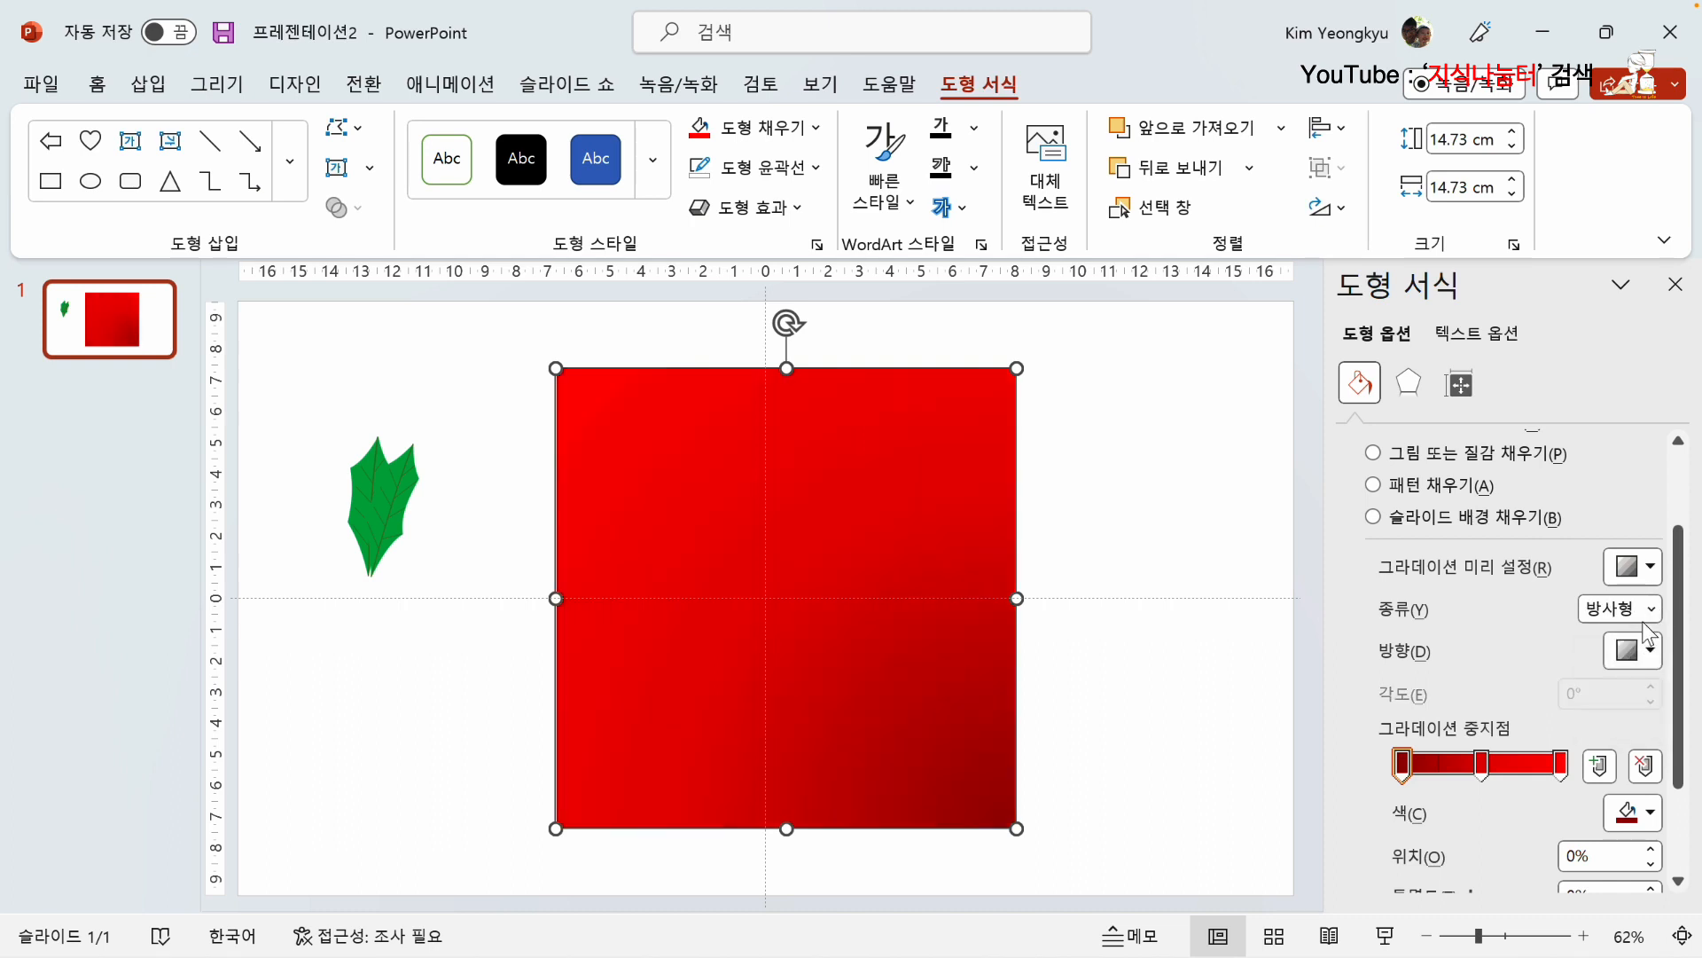
pyautogui.click(1652, 609)
pyautogui.click(1615, 694)
pyautogui.click(1649, 610)
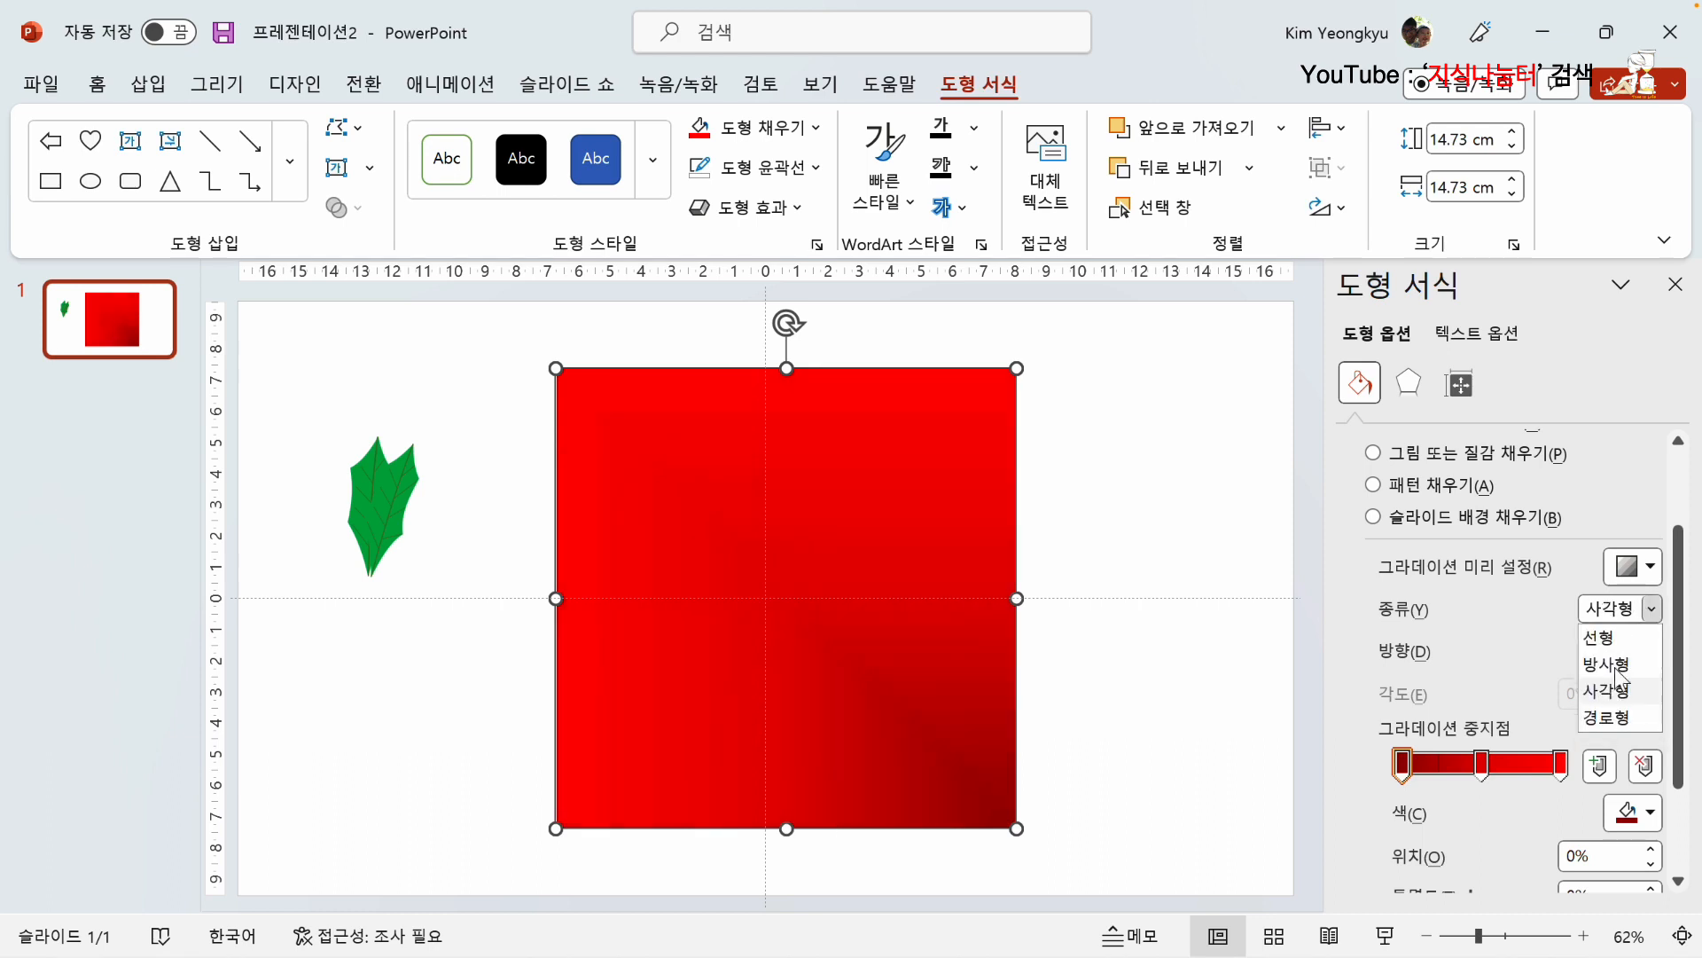
pyautogui.click(1616, 721)
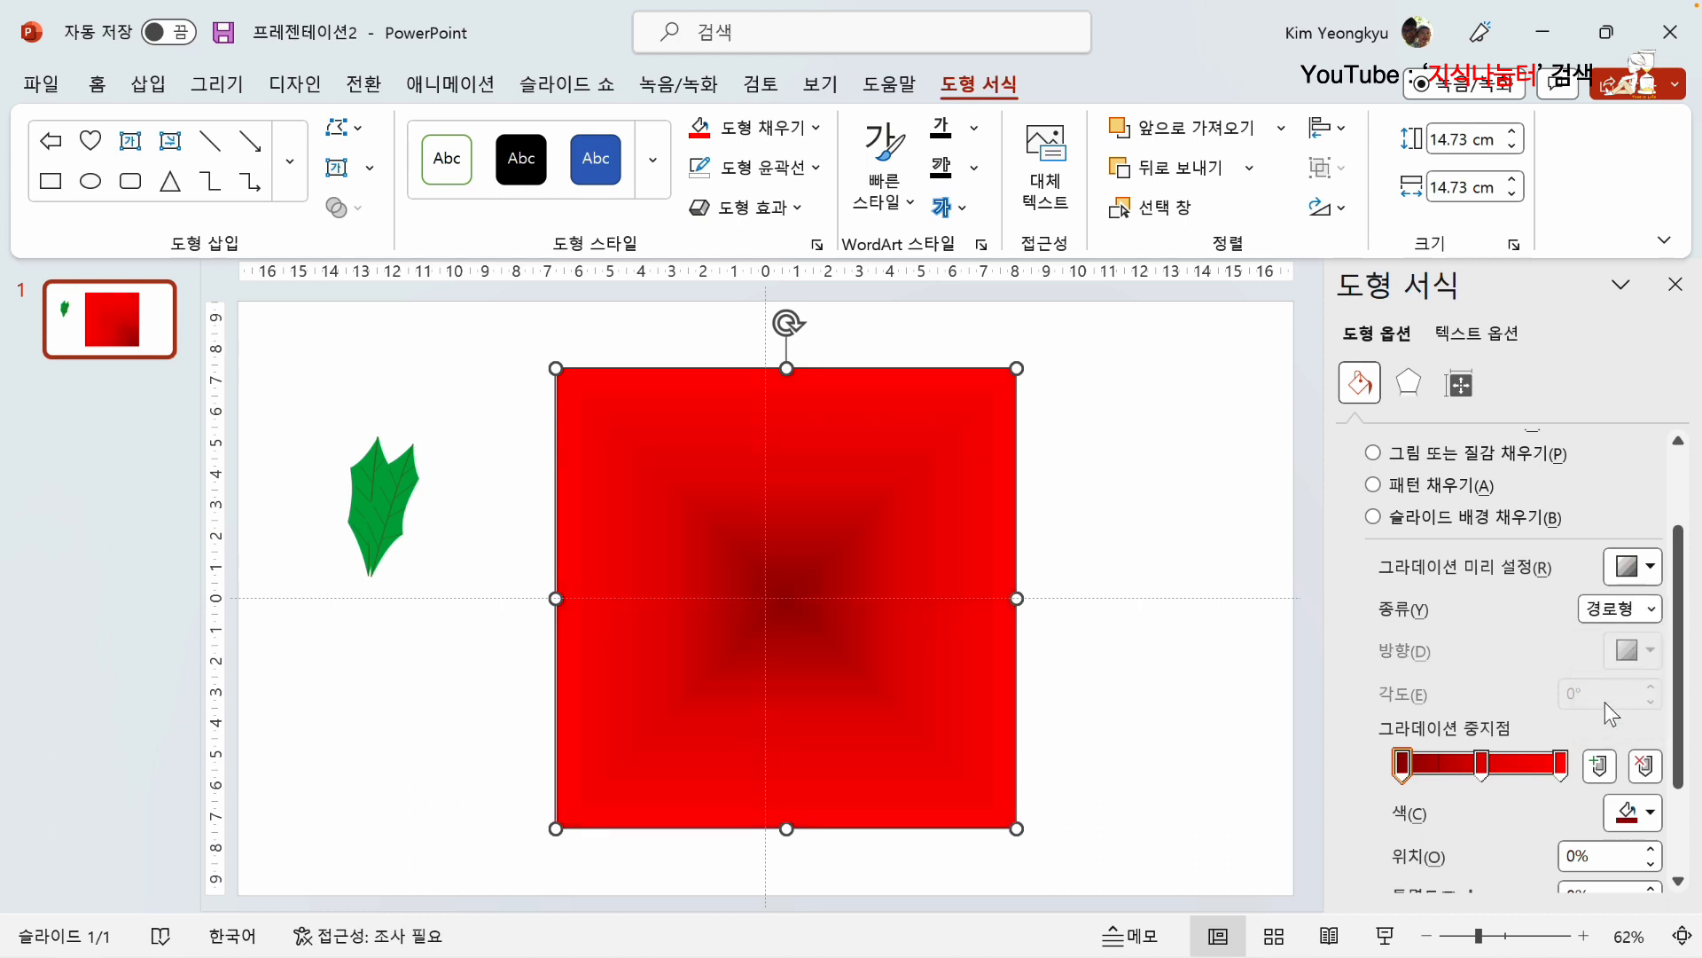
pyautogui.click(1651, 609)
pyautogui.click(1613, 639)
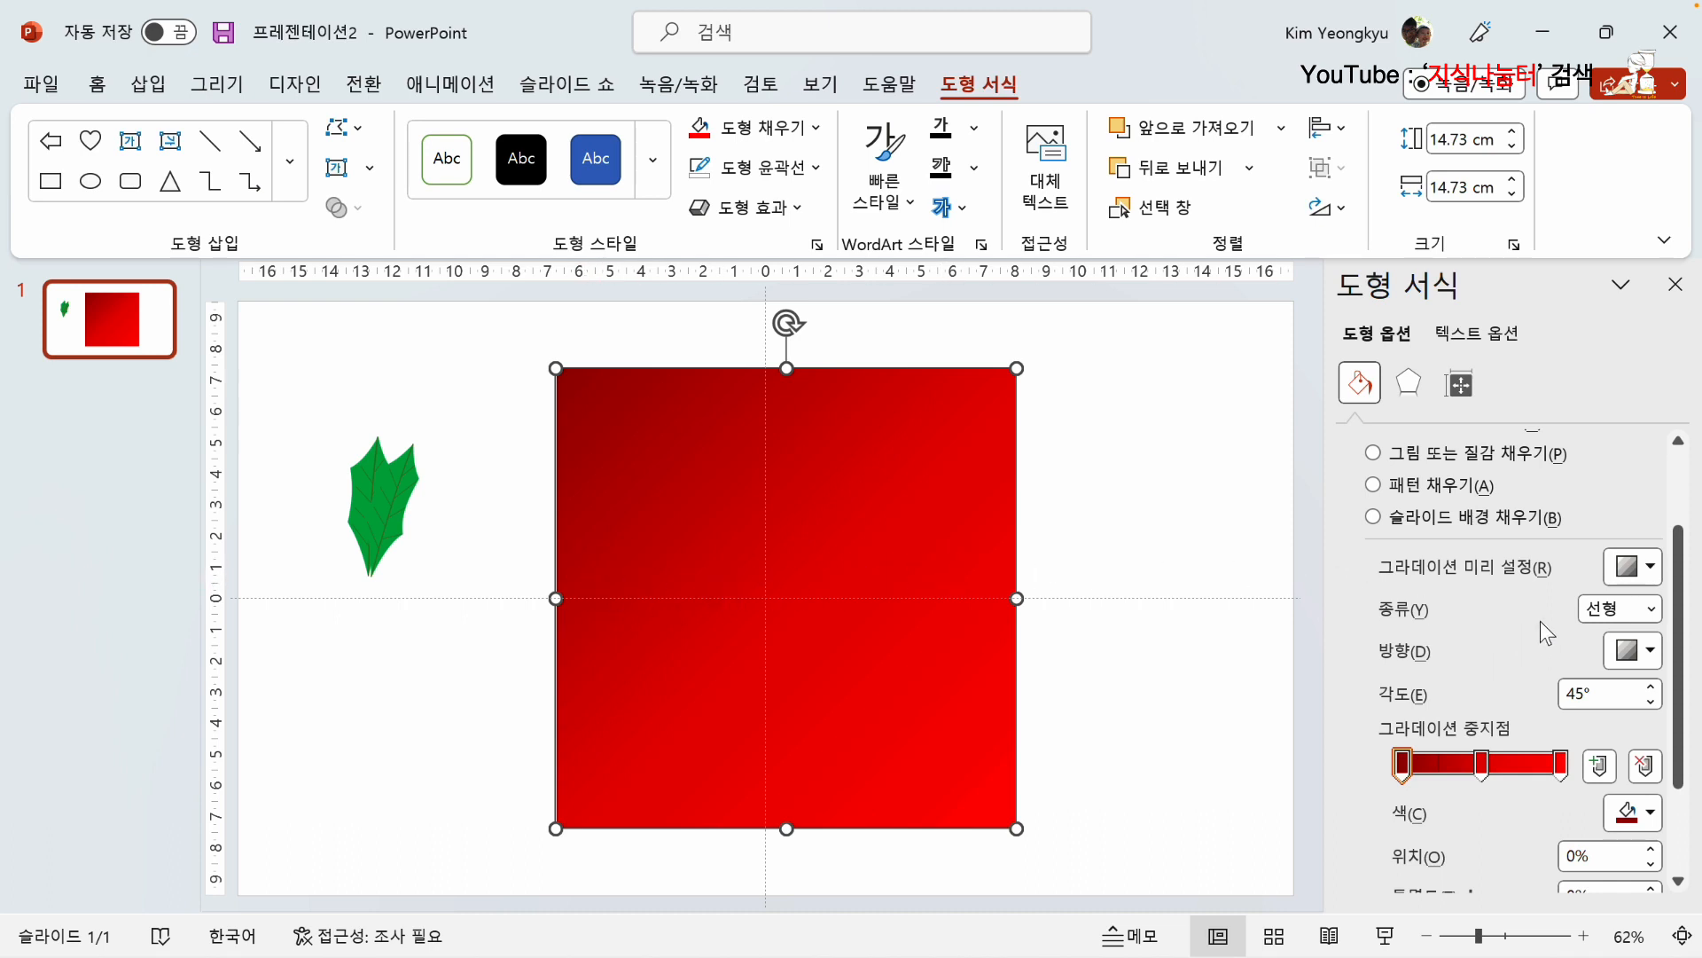
# Step: Set the linear gradient's direction to run rightward from dark red to bright red at 0°
pyautogui.click(1649, 650)
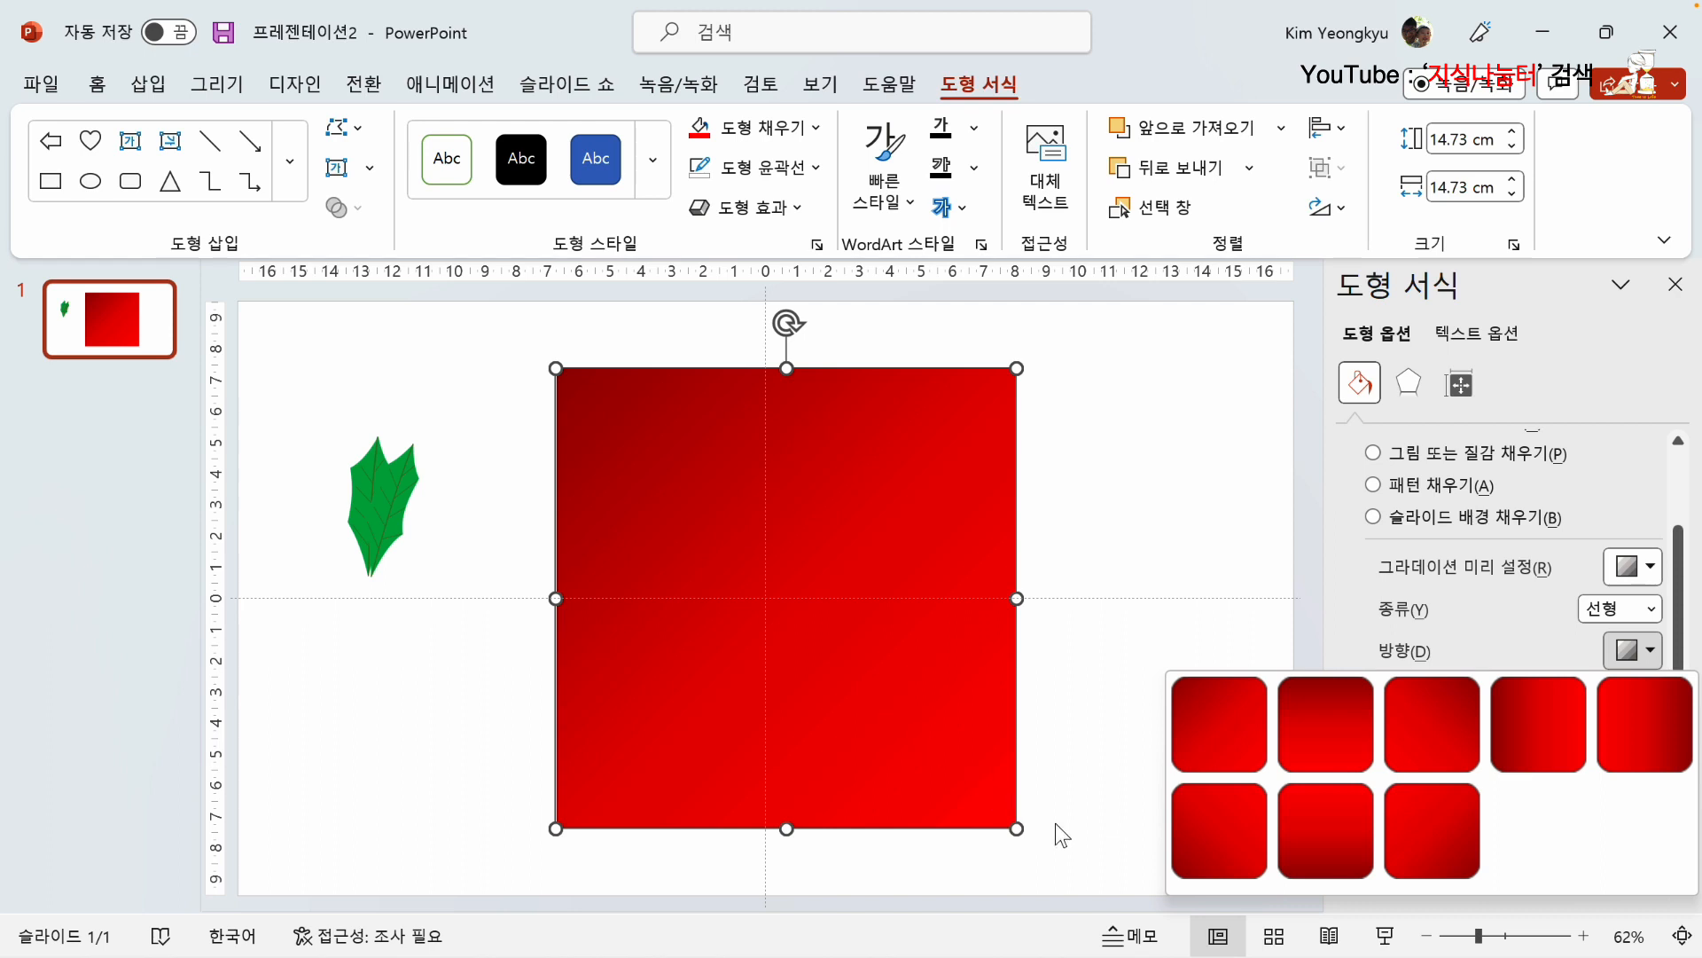
pyautogui.click(1535, 725)
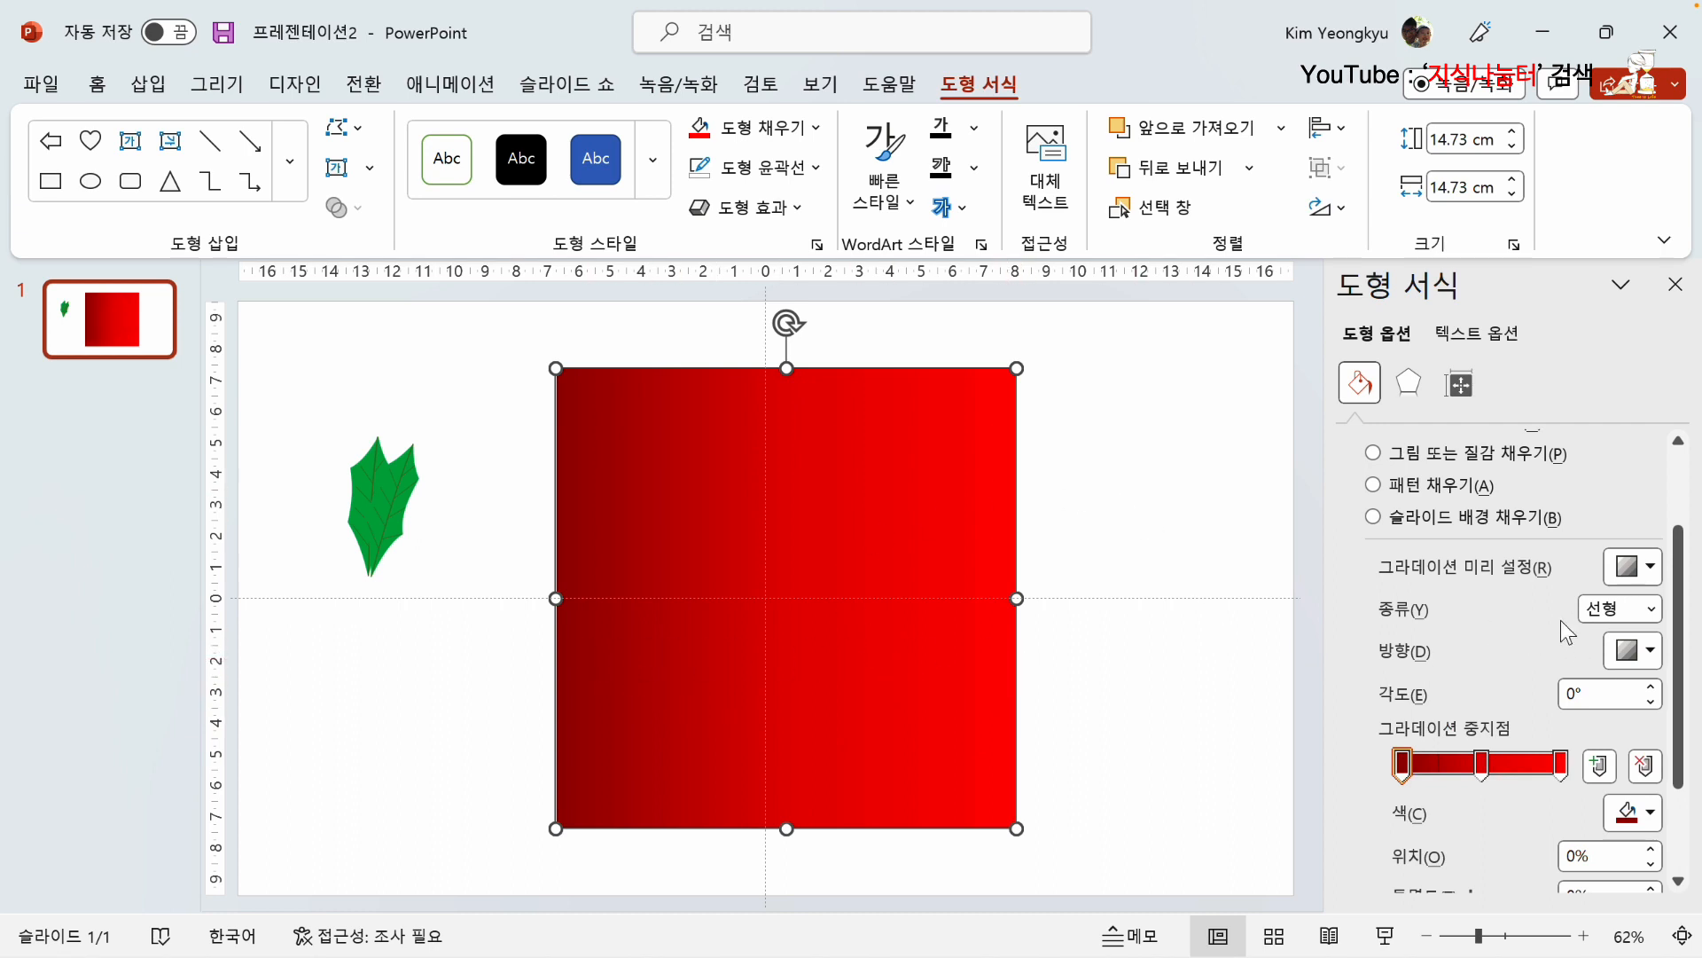
pyautogui.click(1654, 612)
pyautogui.click(1484, 614)
# Step: Try rotating the square's linear gradient by raising its angle in increments up to 330°
pyautogui.click(1652, 687)
pyautogui.click(1652, 687)
pyautogui.click(1652, 687)
pyautogui.click(1651, 687)
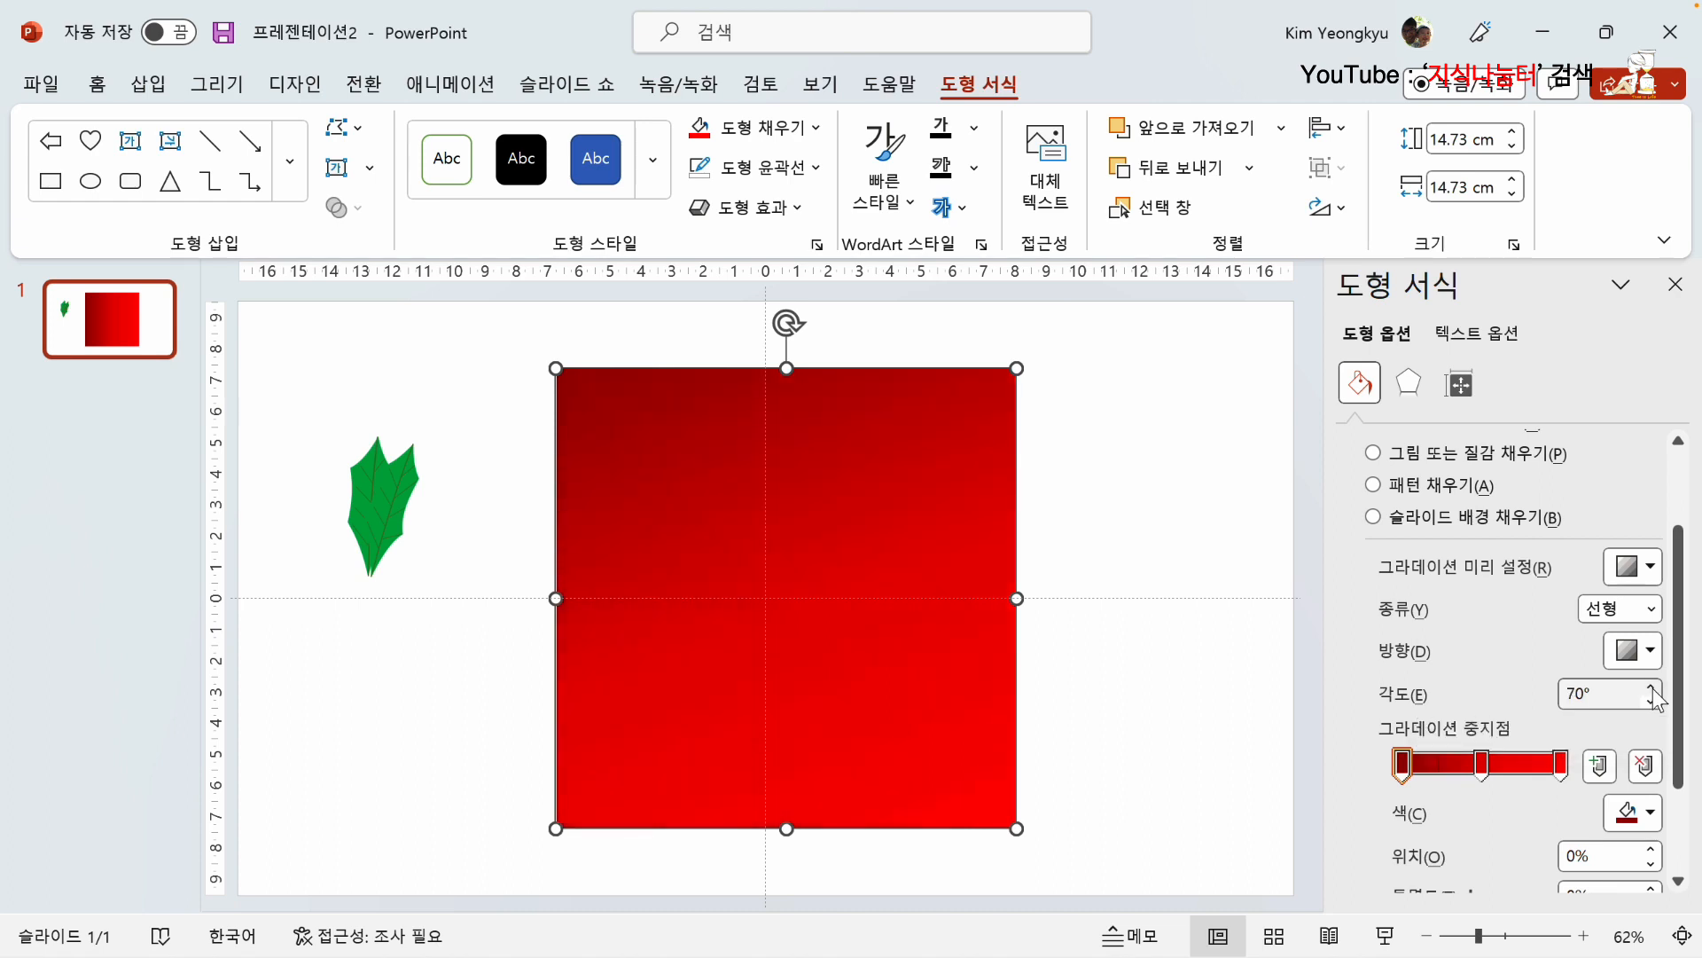
pyautogui.click(1652, 687)
pyautogui.click(1652, 687)
pyautogui.click(1652, 687)
pyautogui.click(1651, 688)
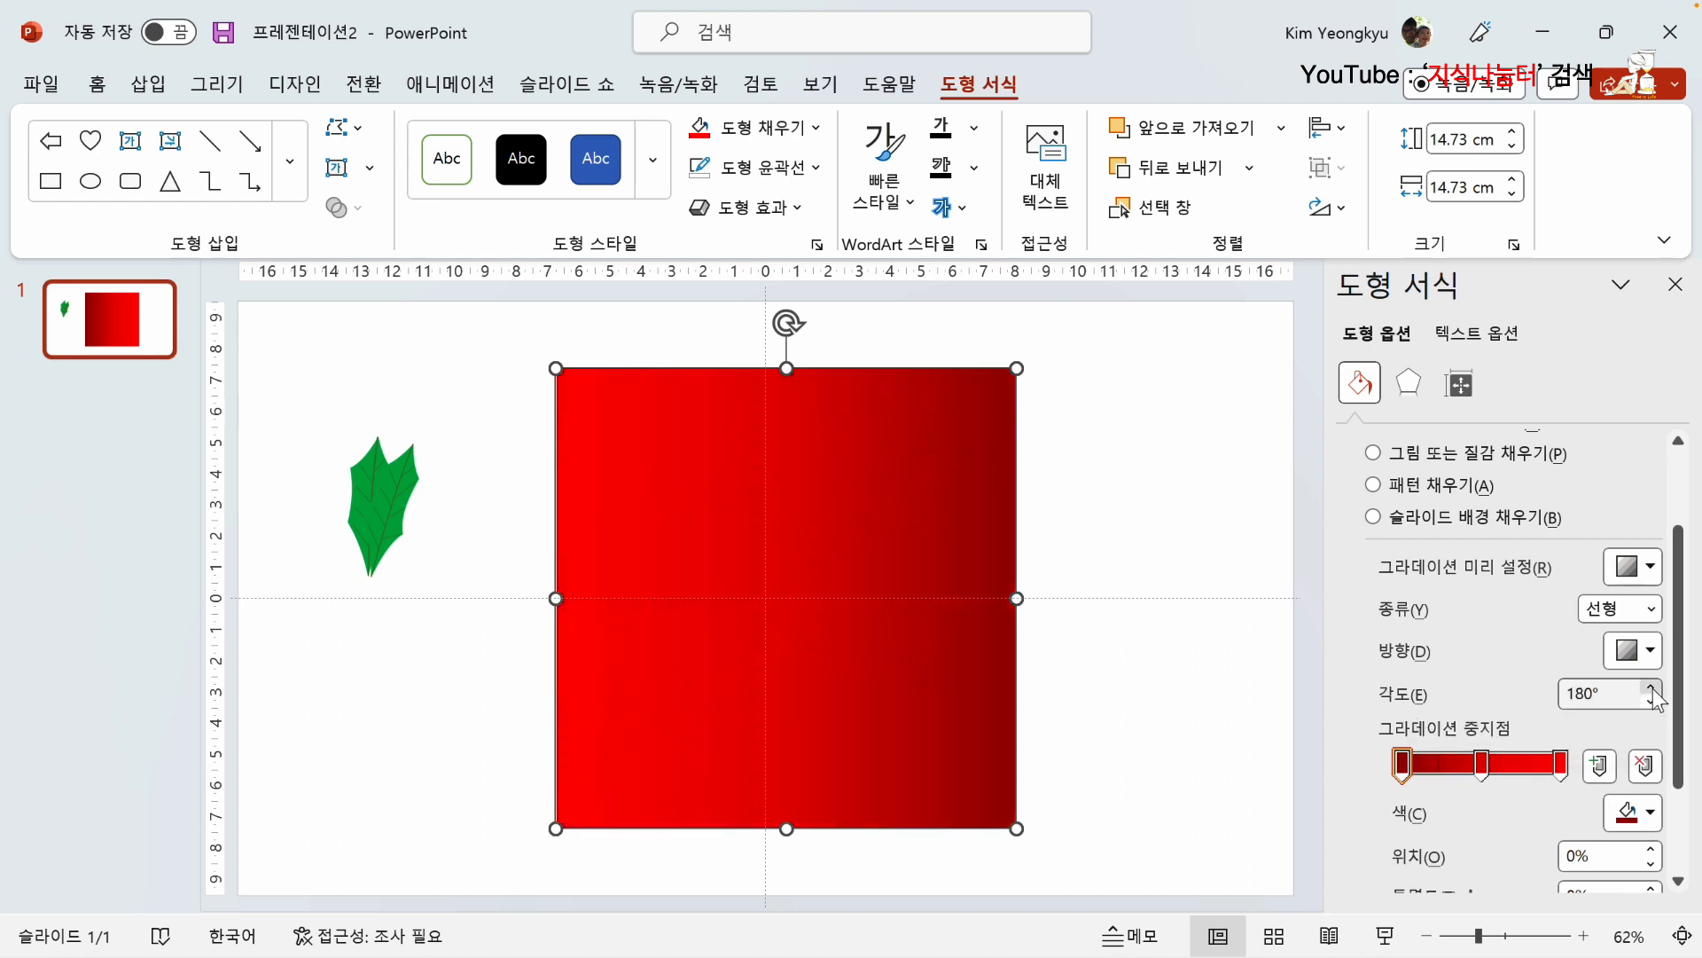
pyautogui.click(1651, 687)
pyautogui.click(1652, 688)
pyautogui.click(1652, 687)
pyautogui.click(1652, 687)
pyautogui.click(1652, 687)
pyautogui.click(1652, 687)
pyautogui.click(1652, 687)
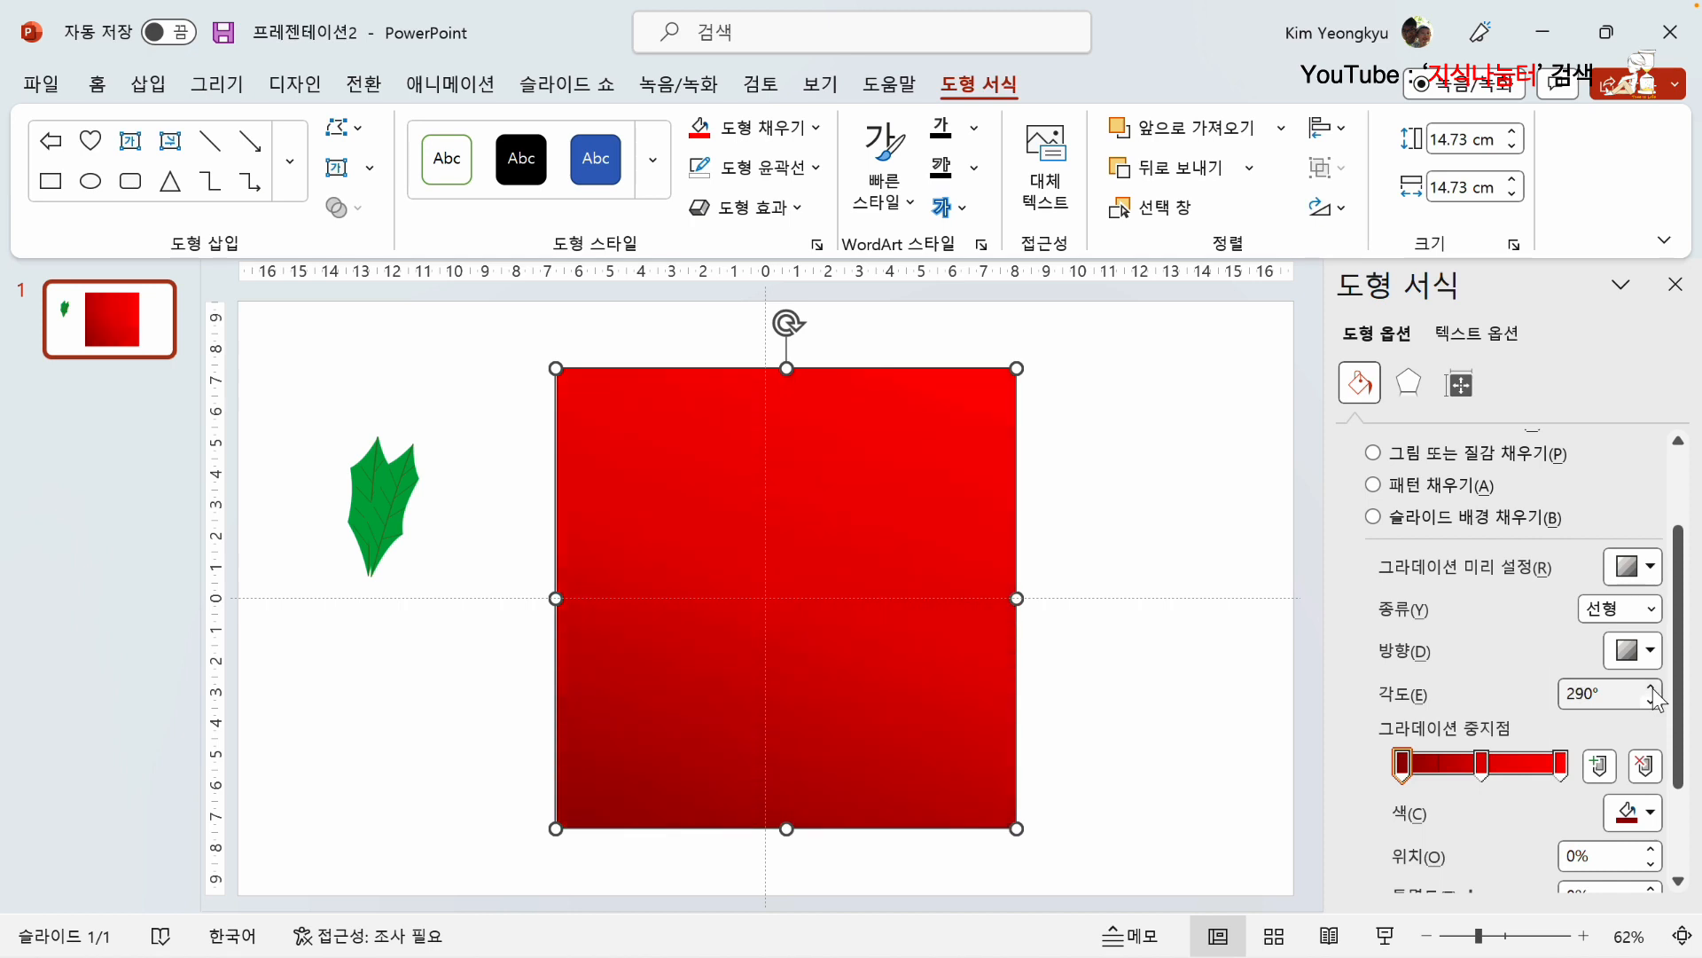
pyautogui.click(1652, 687)
pyautogui.click(1652, 687)
pyautogui.click(1651, 687)
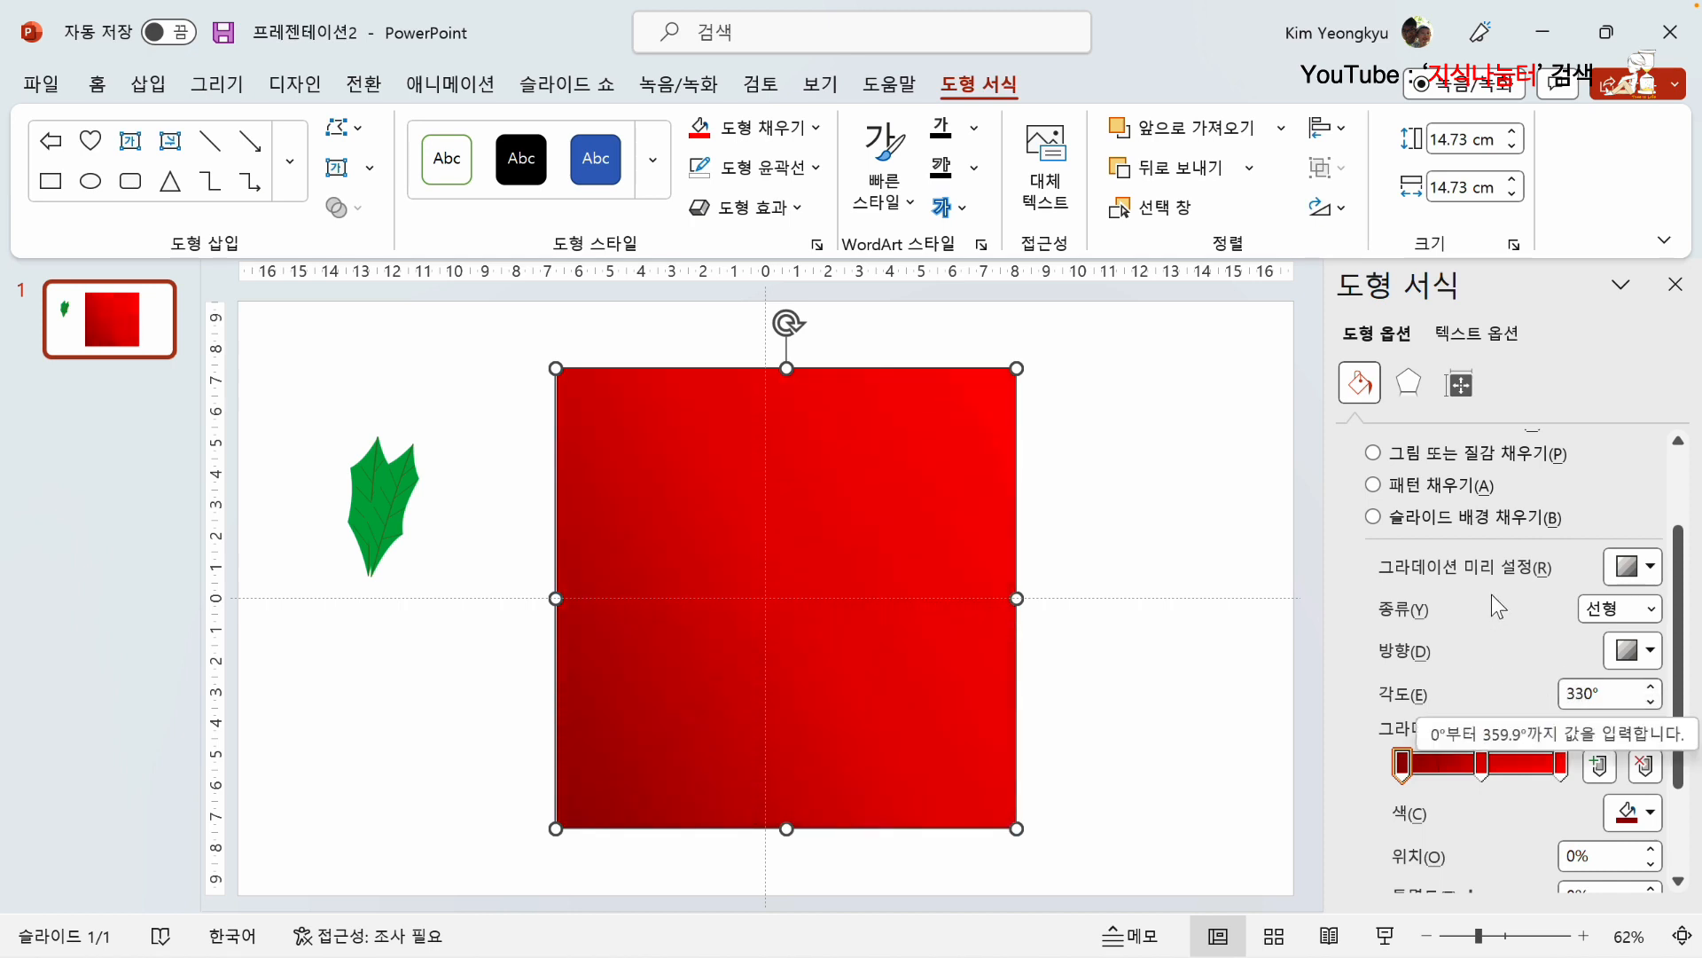
# Step: Try the radial (방사형) gradient type on the square with the direction spreading out from the center
pyautogui.click(1649, 610)
pyautogui.click(1626, 667)
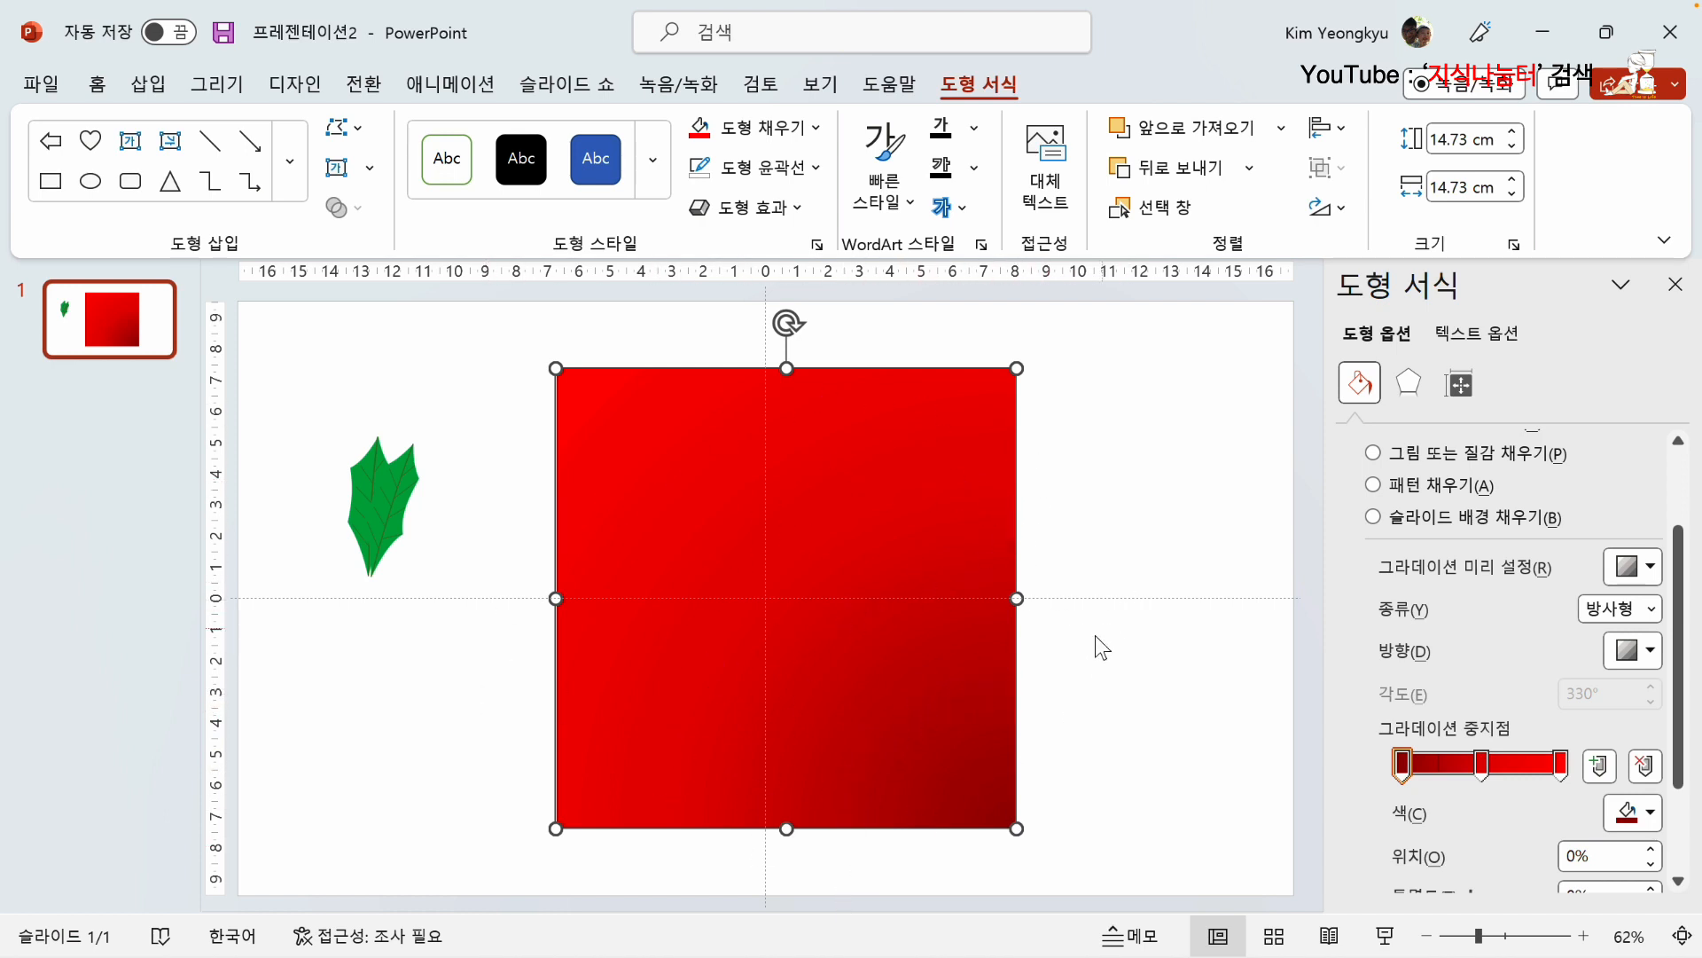
pyautogui.click(1650, 654)
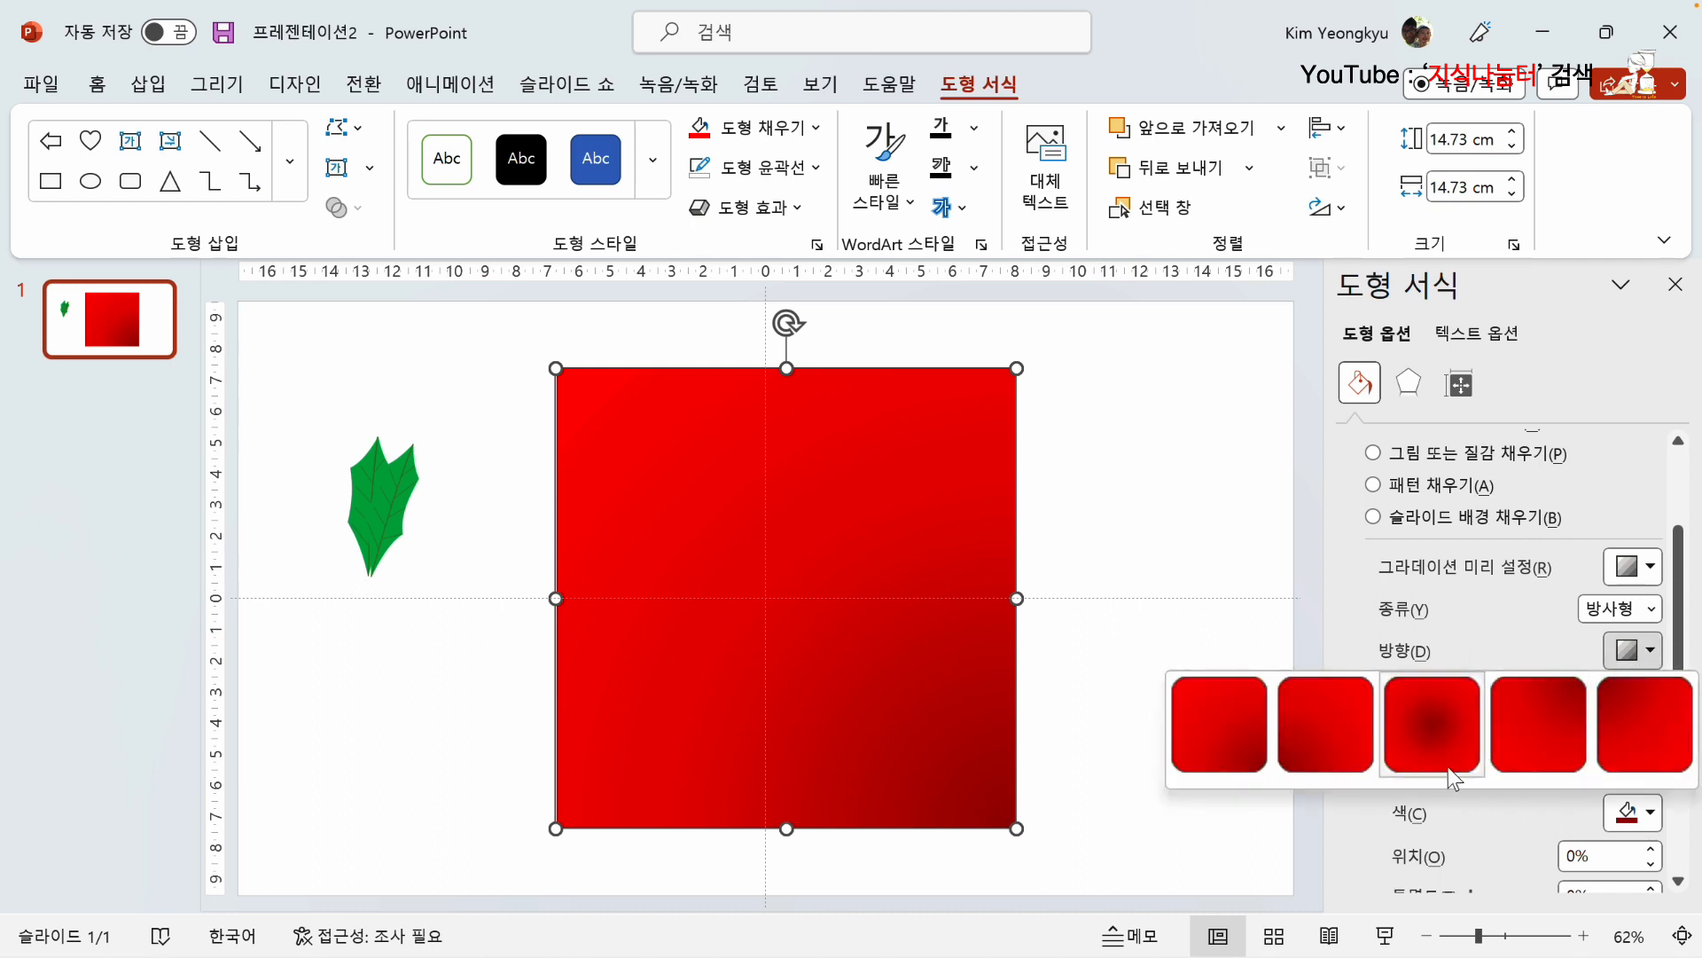
pyautogui.click(1439, 737)
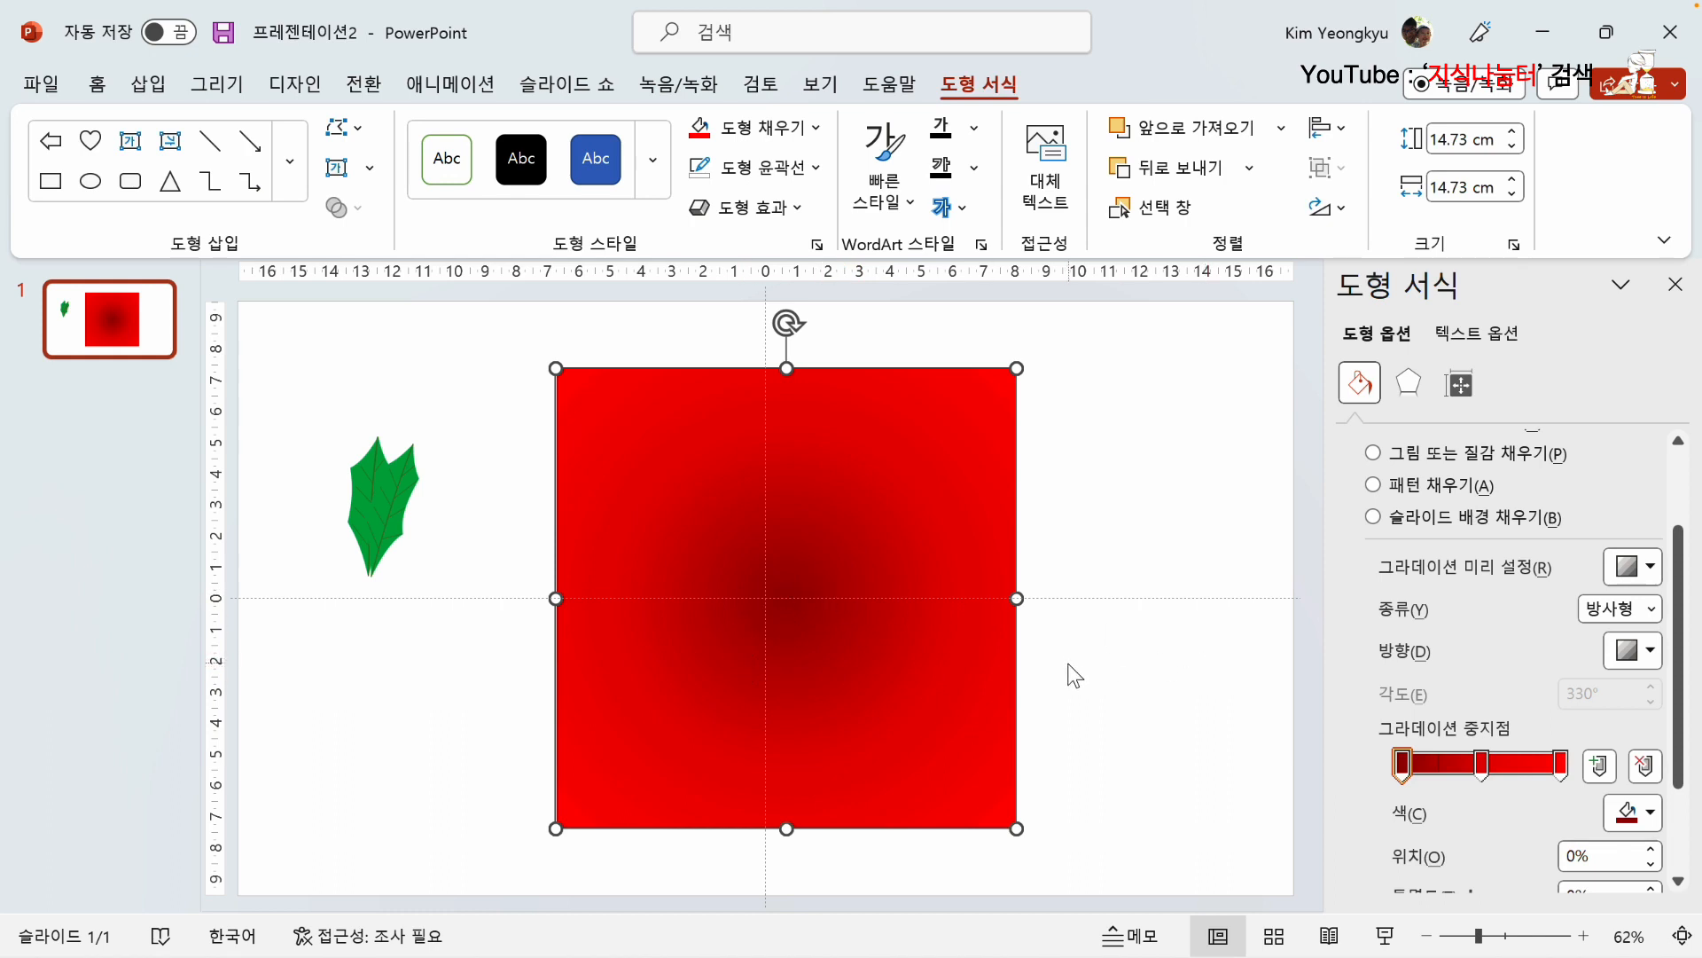
# Step: Try the rectangular (사각형) gradient from the center and from the square's top-right corner, followed by the path (경로형) type
pyautogui.click(1653, 609)
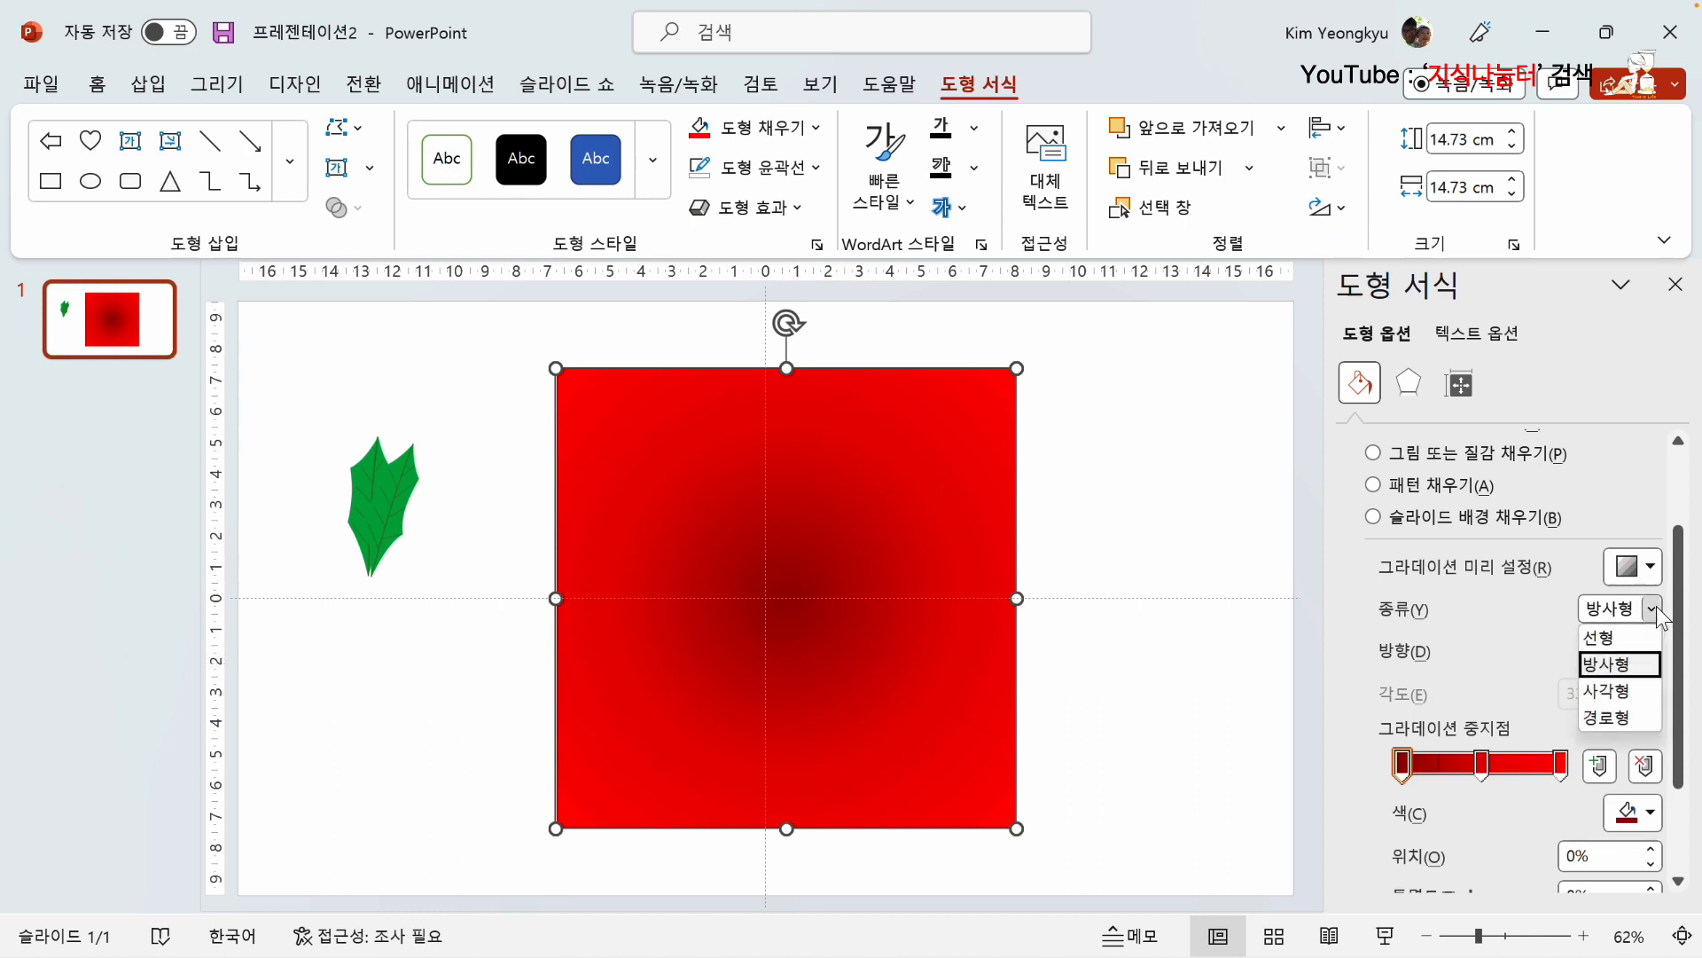
pyautogui.click(1608, 692)
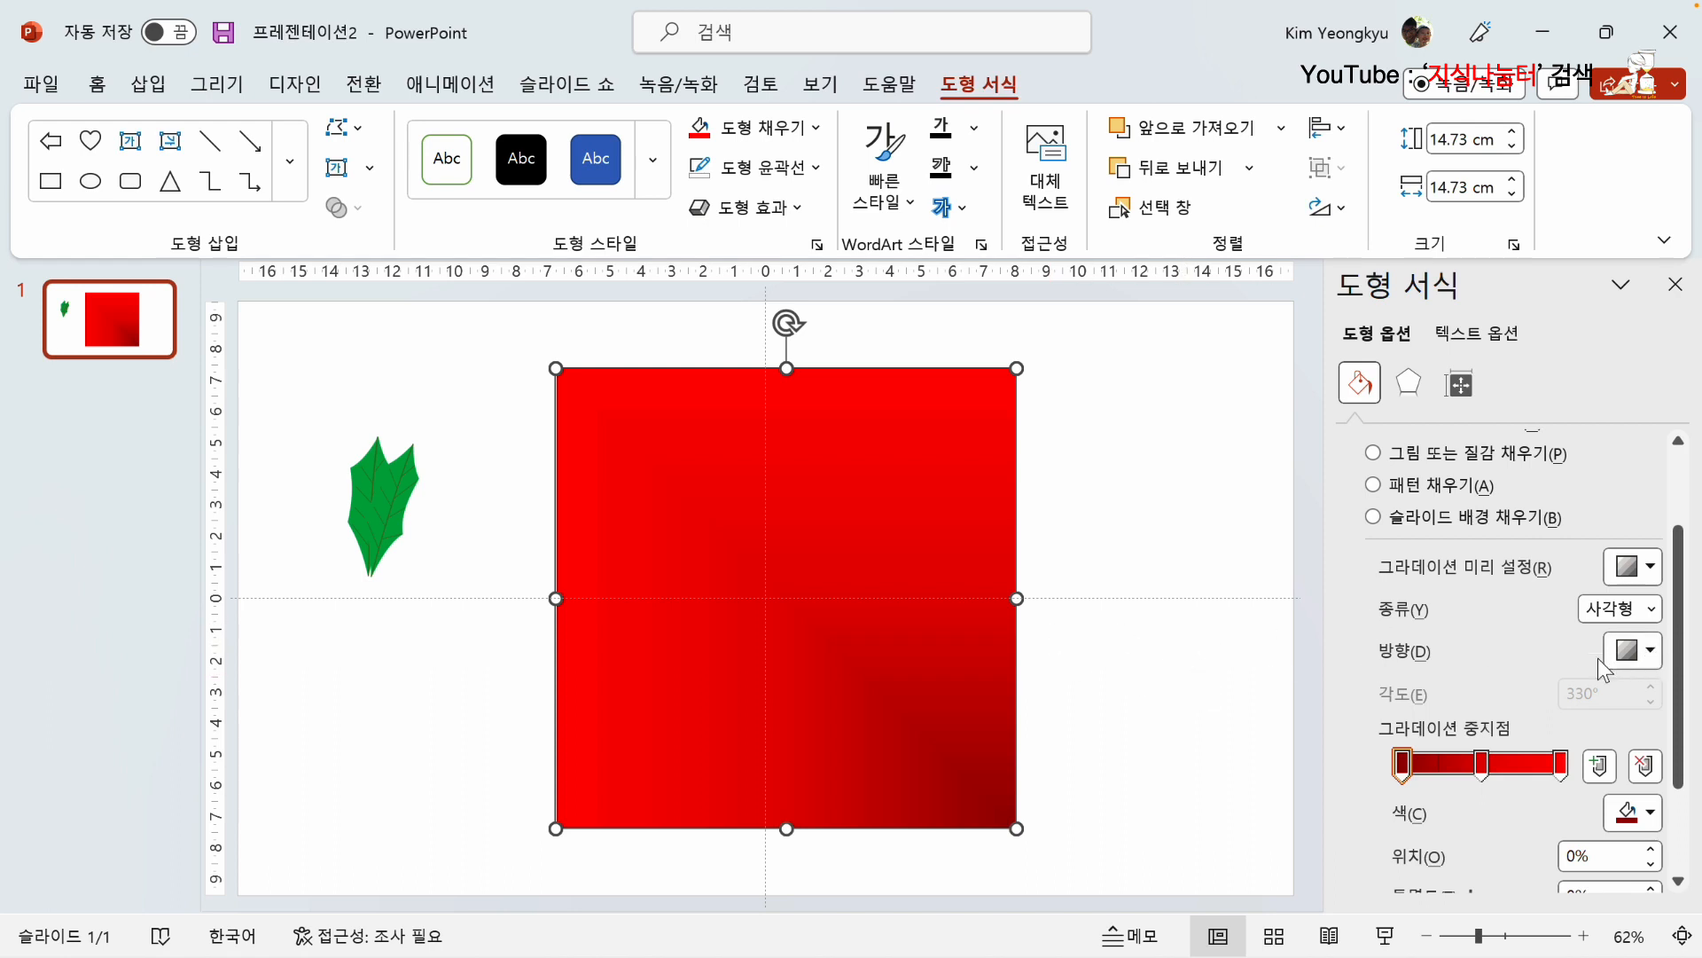
pyautogui.click(1651, 650)
pyautogui.click(1423, 740)
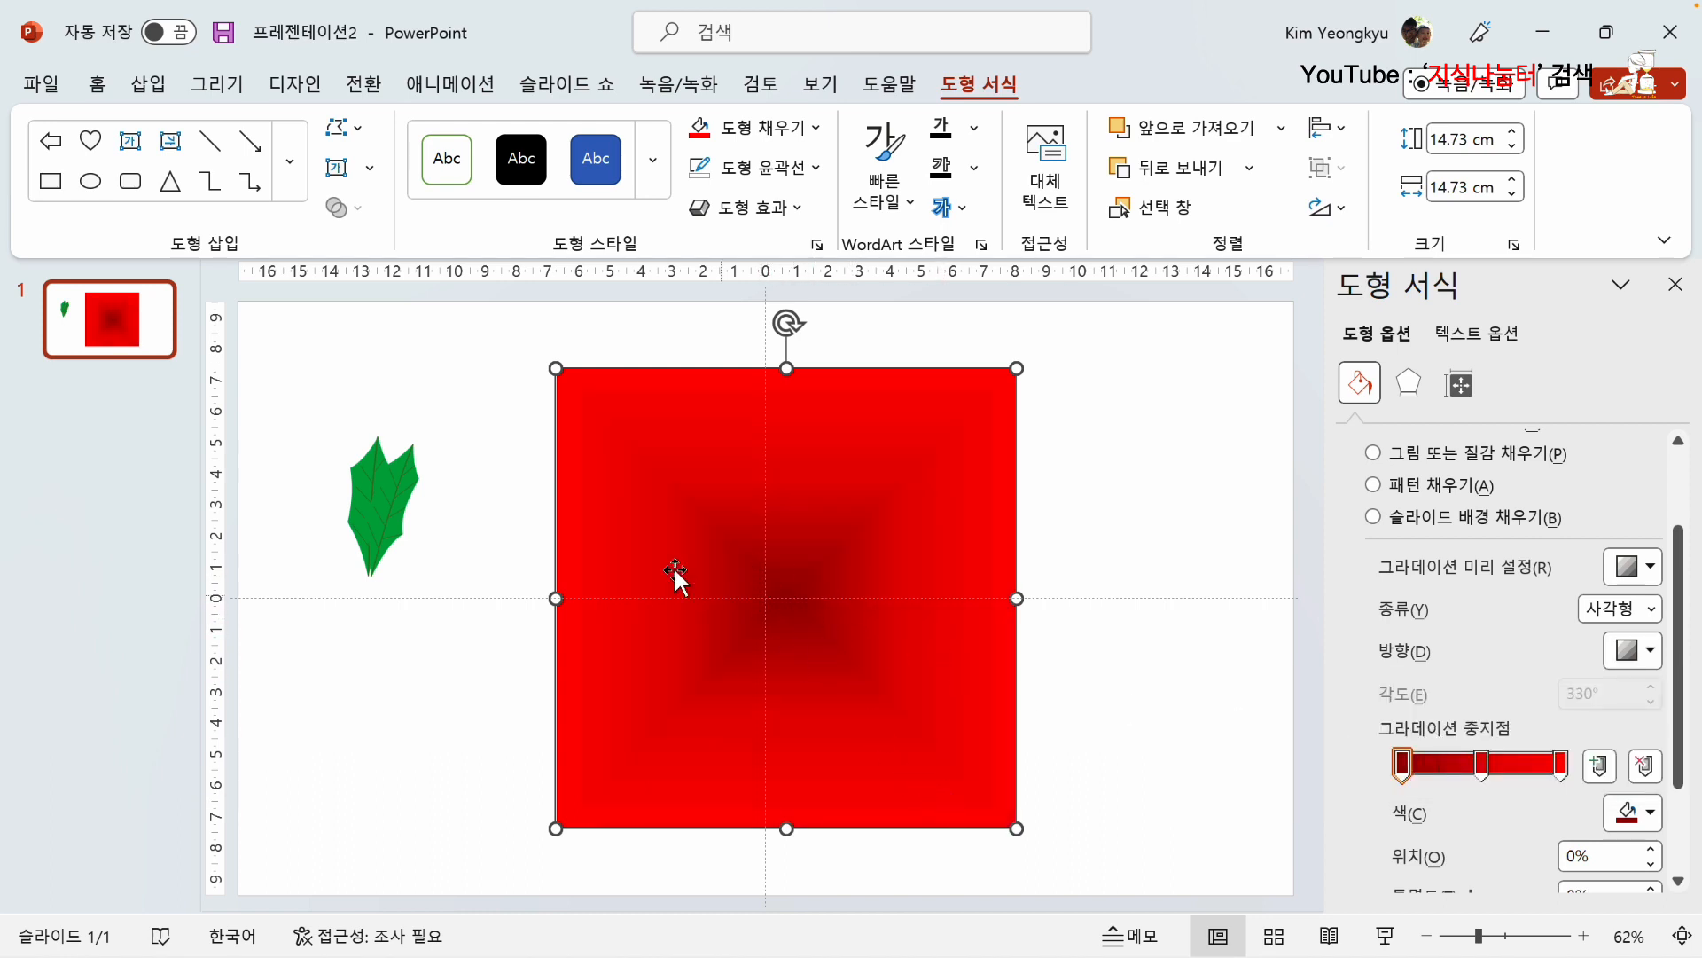
pyautogui.click(1654, 657)
pyautogui.click(1566, 725)
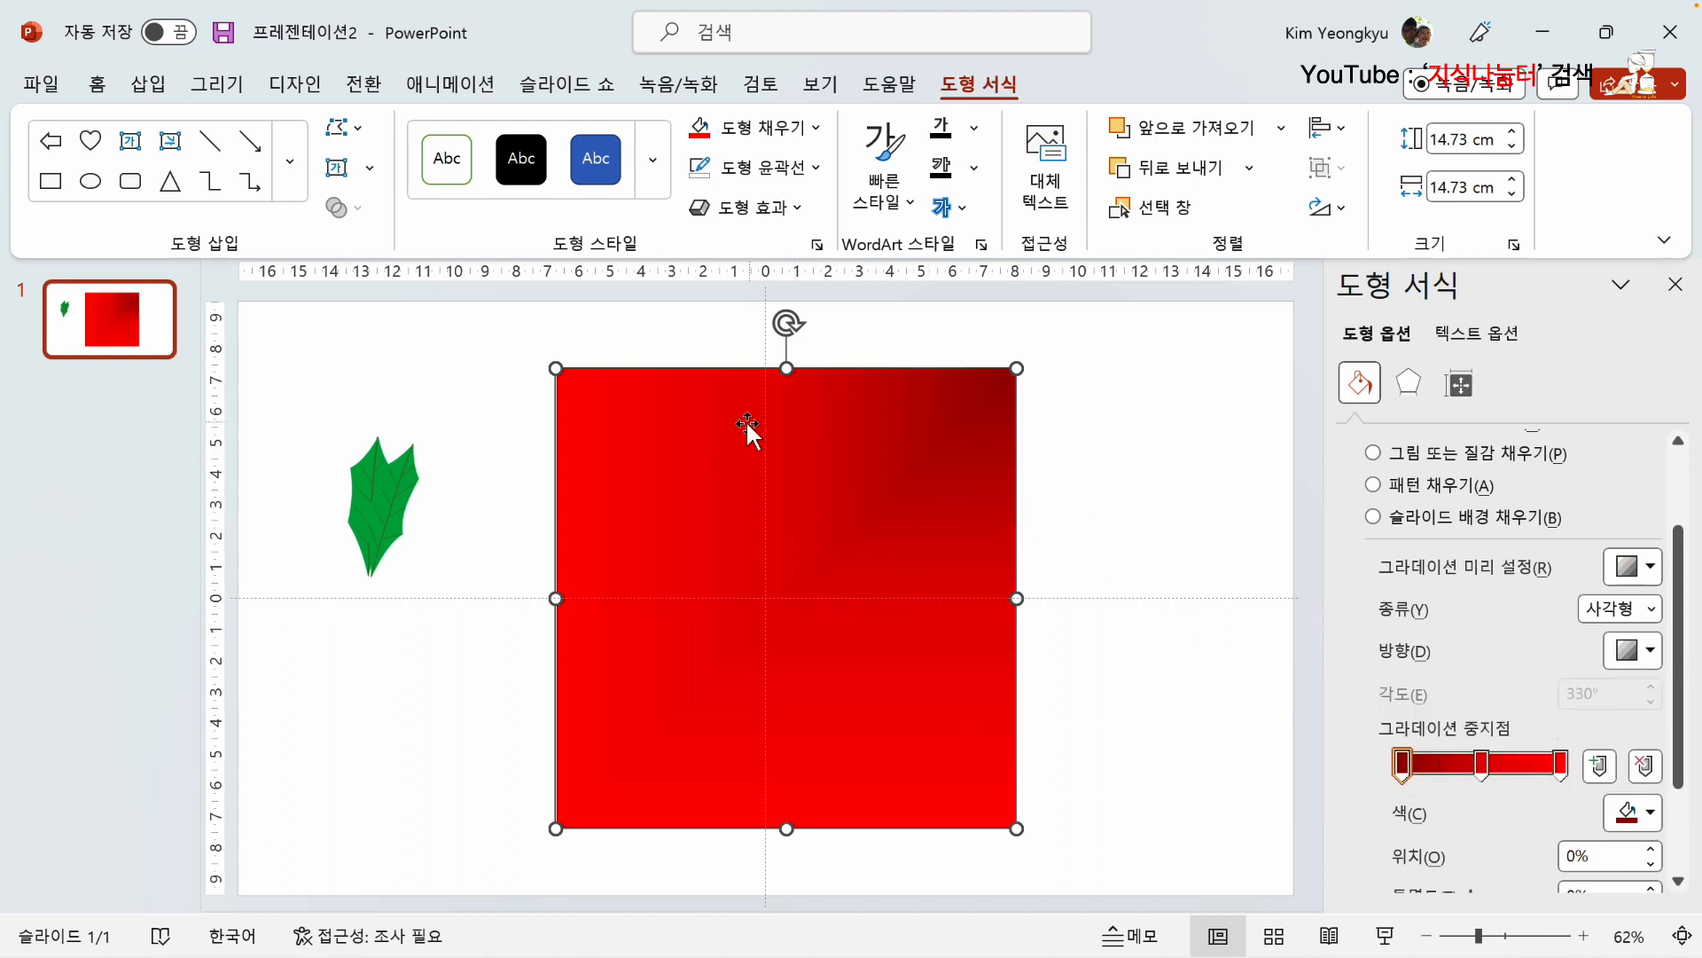
pyautogui.click(1653, 610)
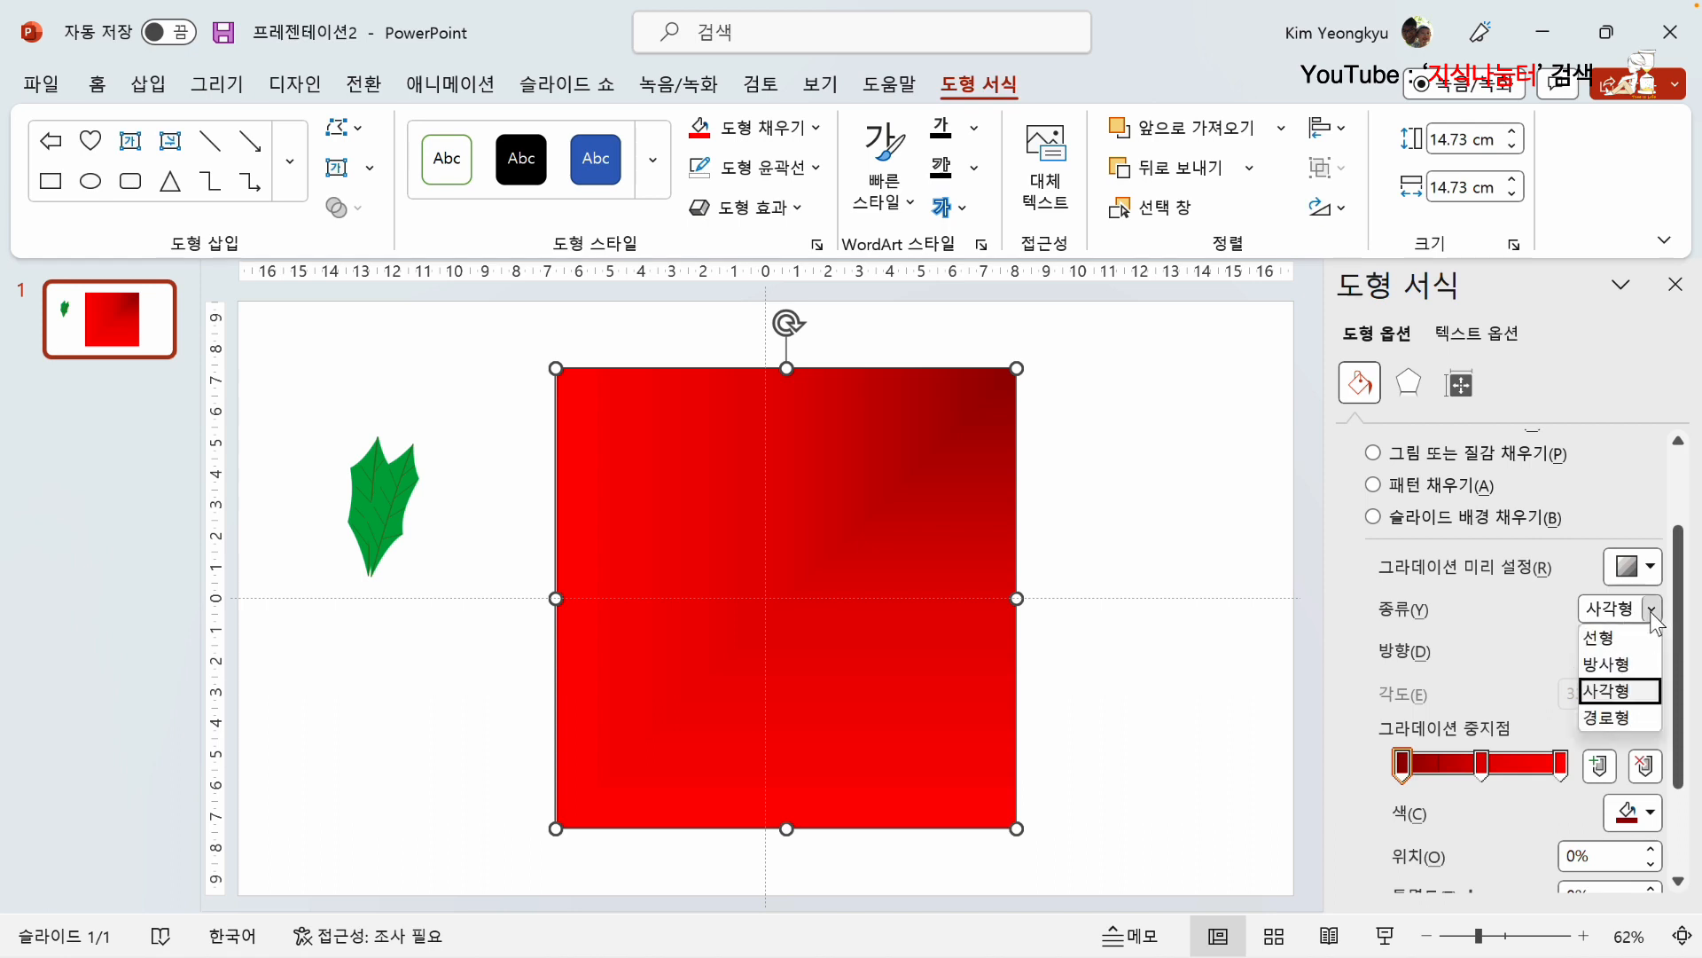
pyautogui.click(1629, 716)
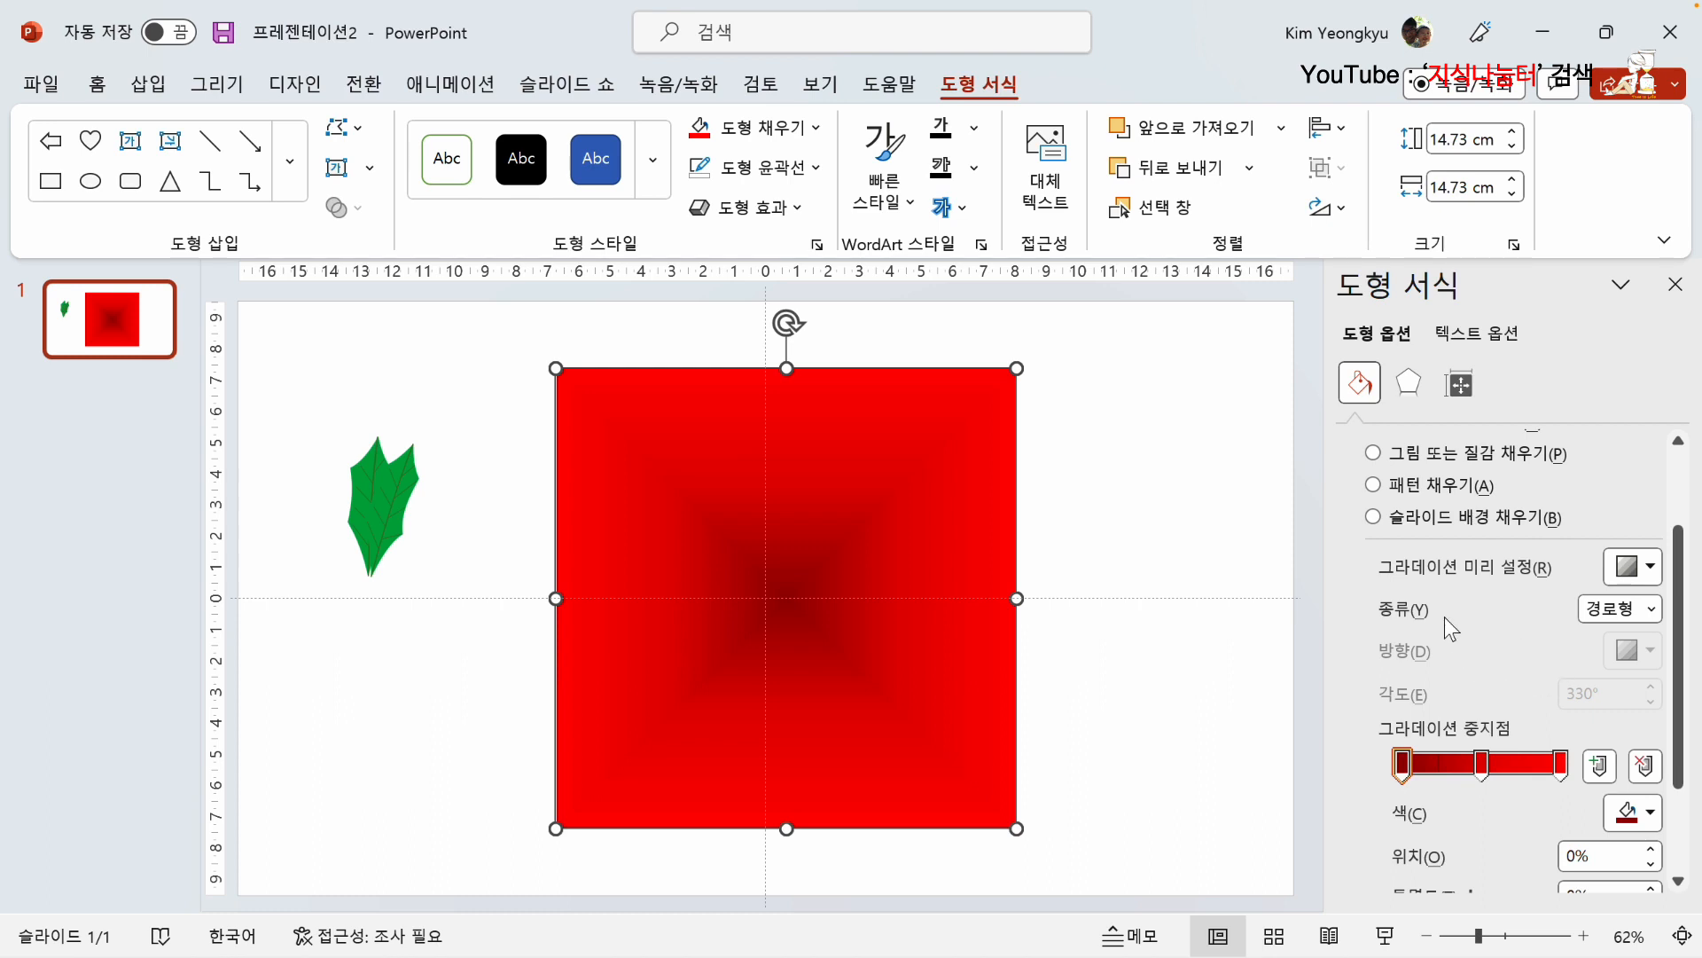
# Step: Return the square's gradient to linear (선형) with the direction running rightward from dark red to bright red at 0°
pyautogui.click(1651, 609)
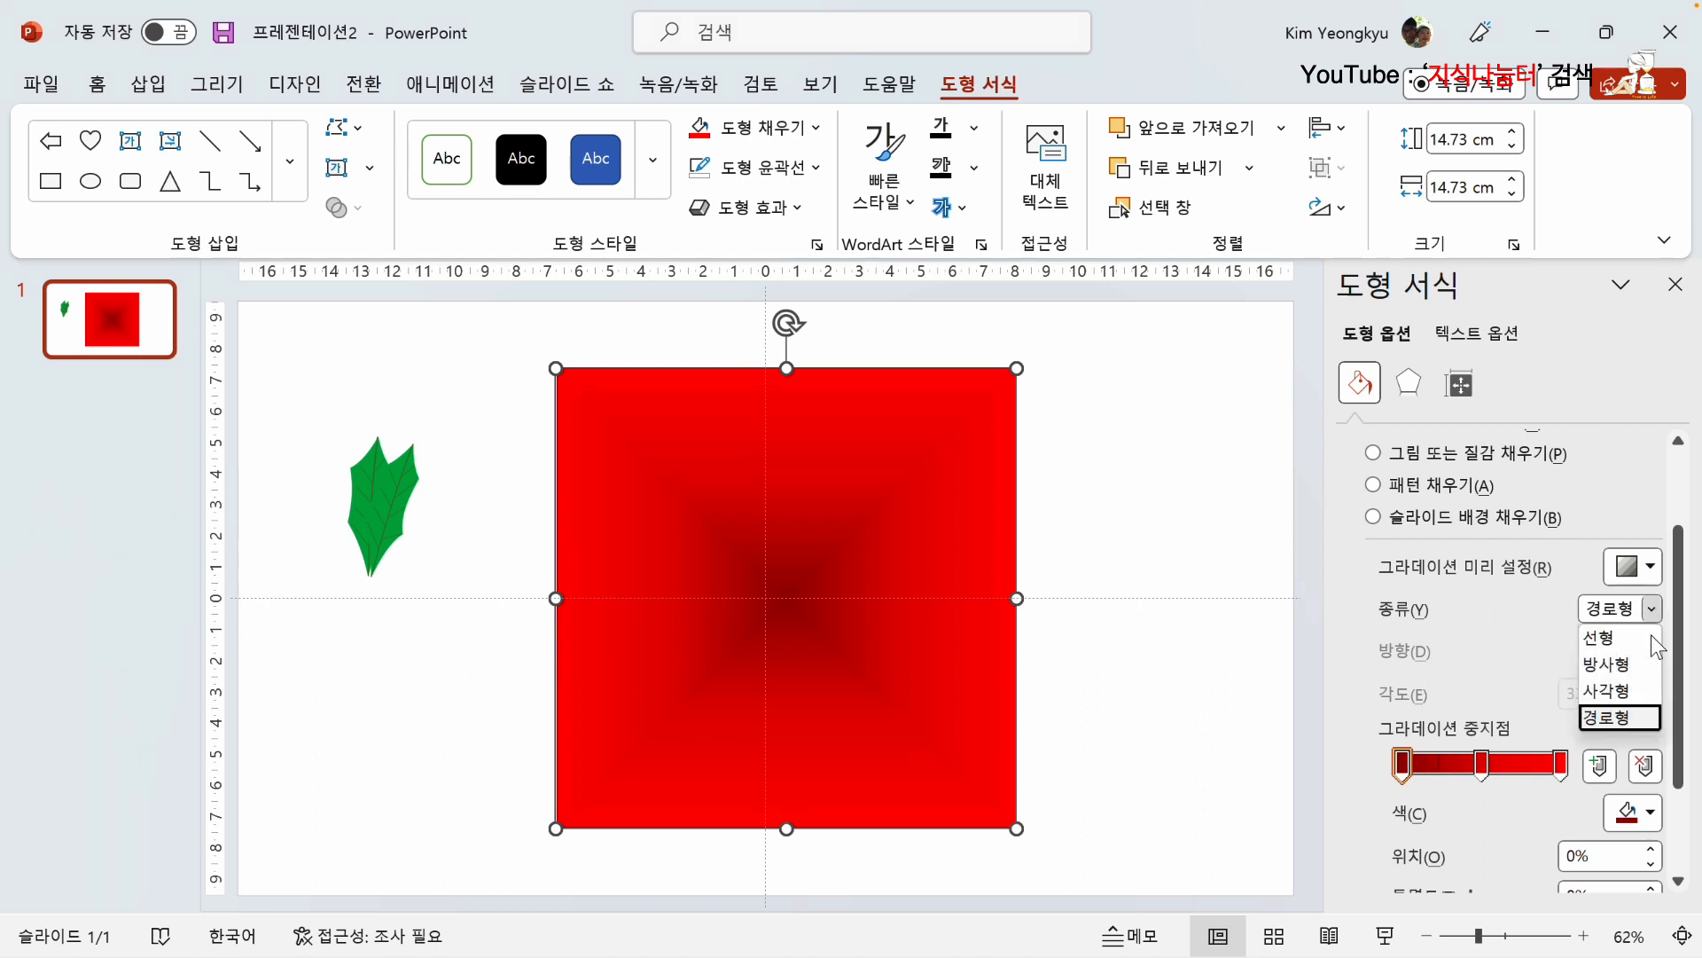
pyautogui.click(1603, 638)
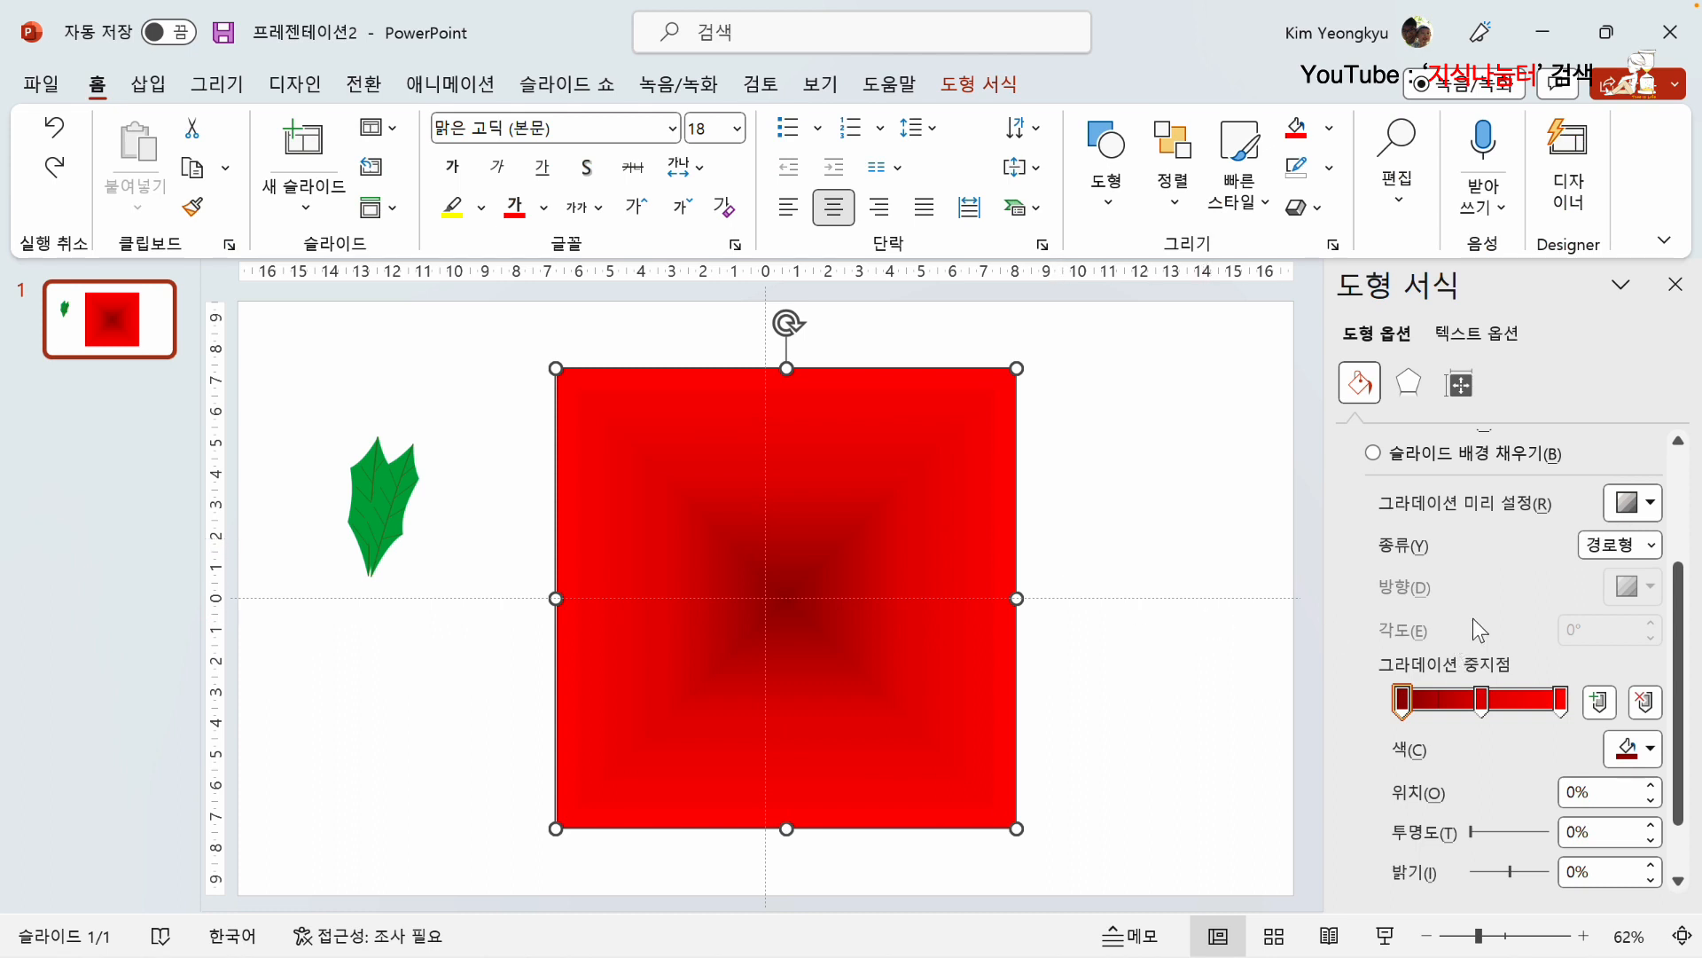
pyautogui.click(1655, 548)
pyautogui.click(1619, 569)
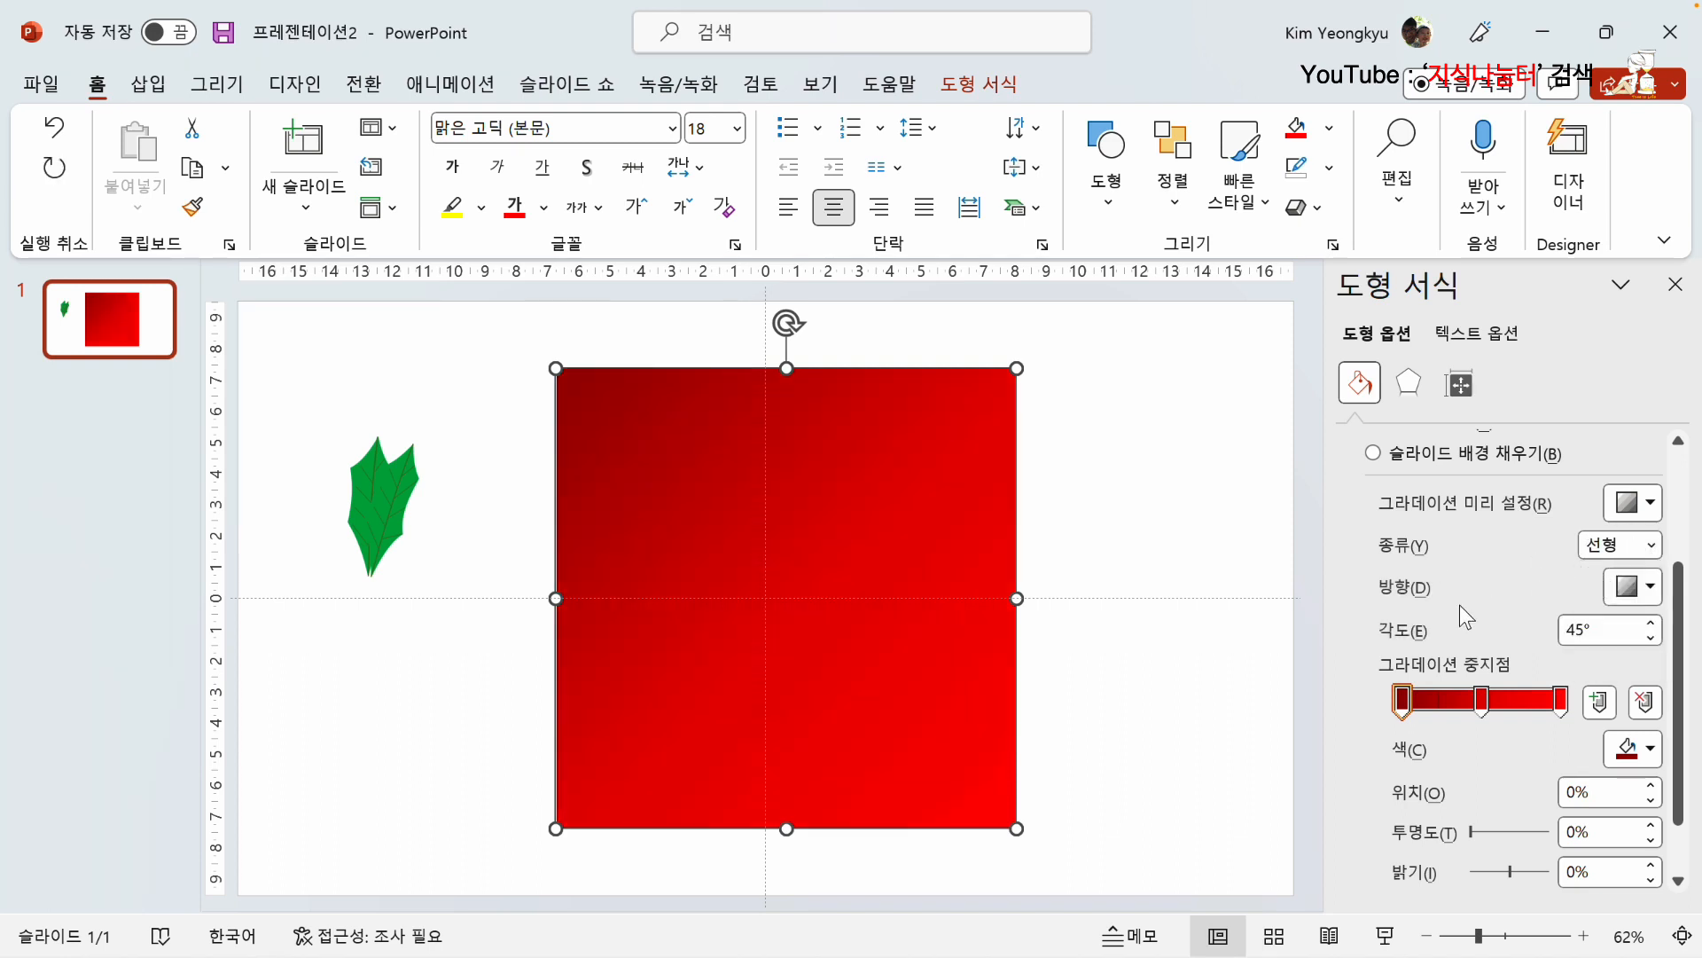
pyautogui.click(1651, 586)
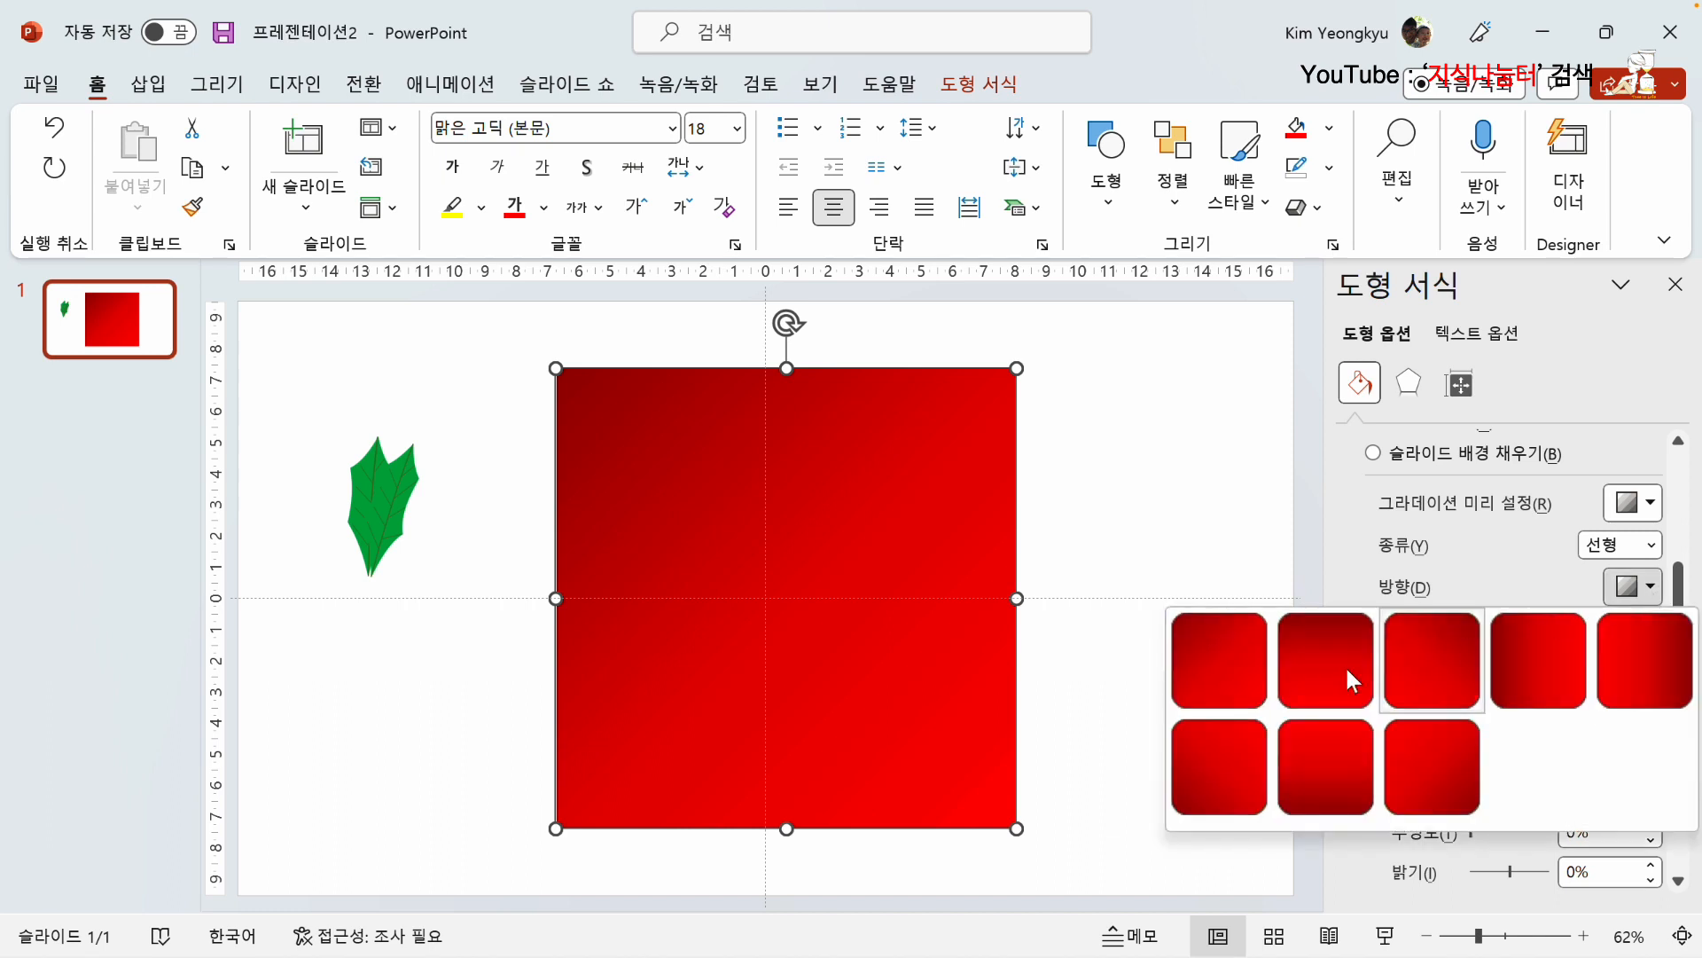
pyautogui.click(1519, 667)
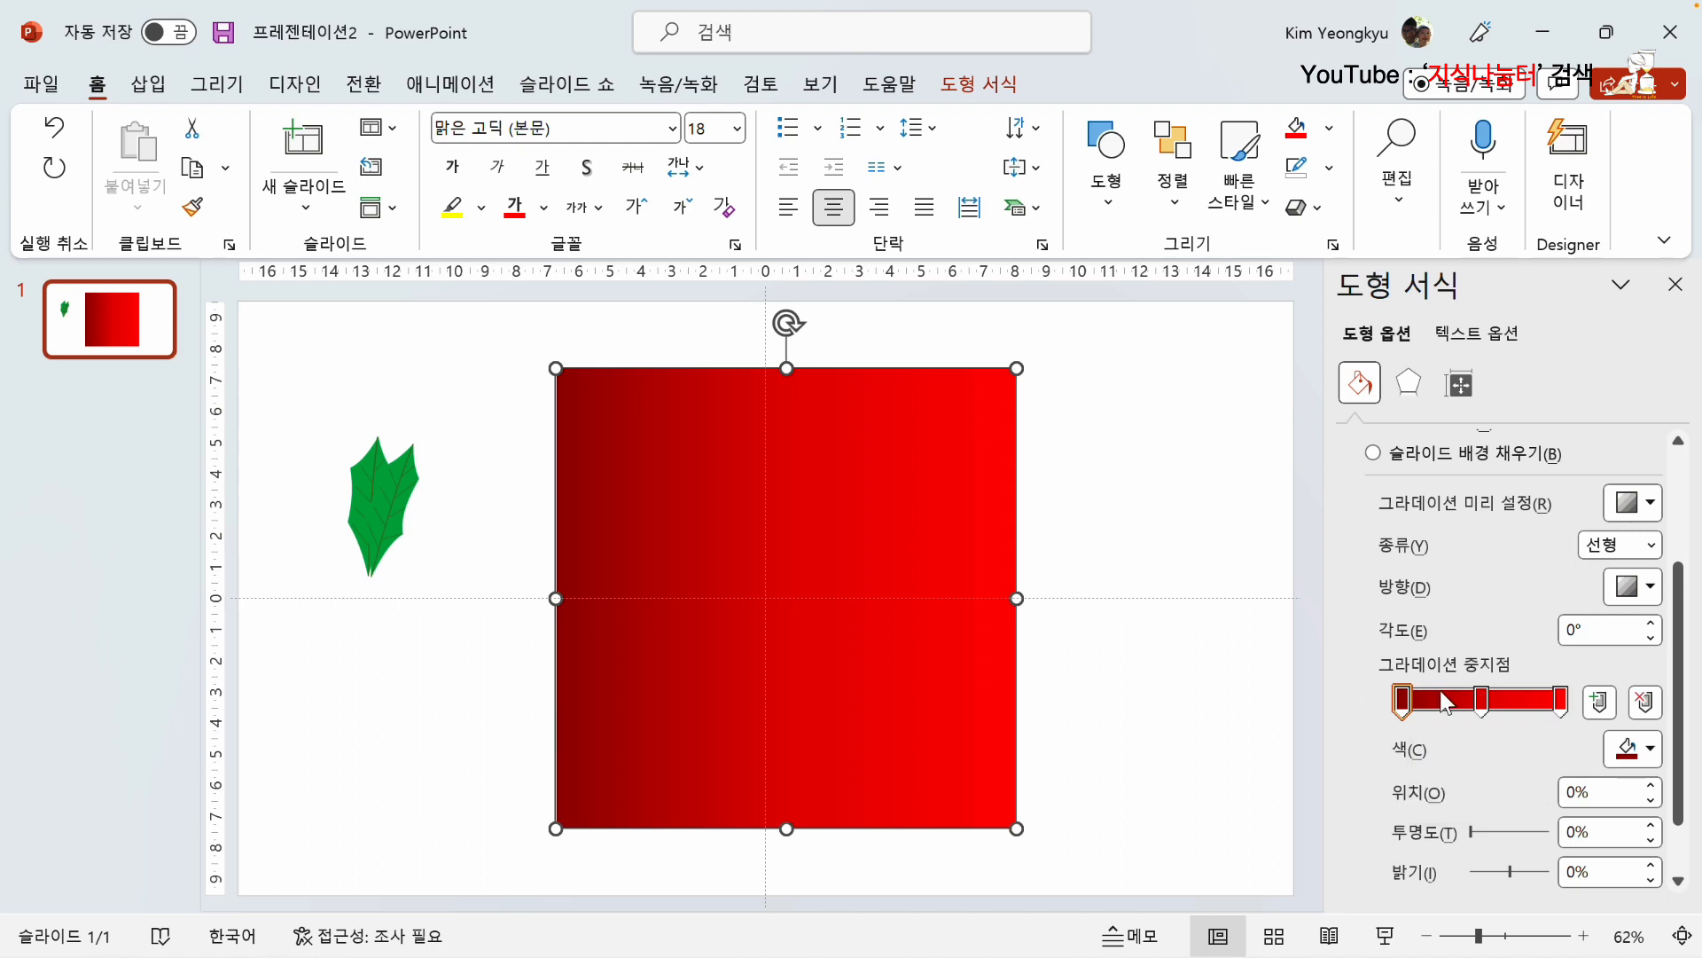
# Step: Put the gradient's middle red stop at 1% and recolor it orange, with the dark red stop moved close beside it
pyautogui.moveTo(1401, 698)
pyautogui.mouseDown()
pyautogui.moveTo(1516, 700)
pyautogui.moveTo(1402, 701)
pyautogui.mouseUp()
pyautogui.moveTo(1526, 706); pyautogui.dragTo(1453, 702)
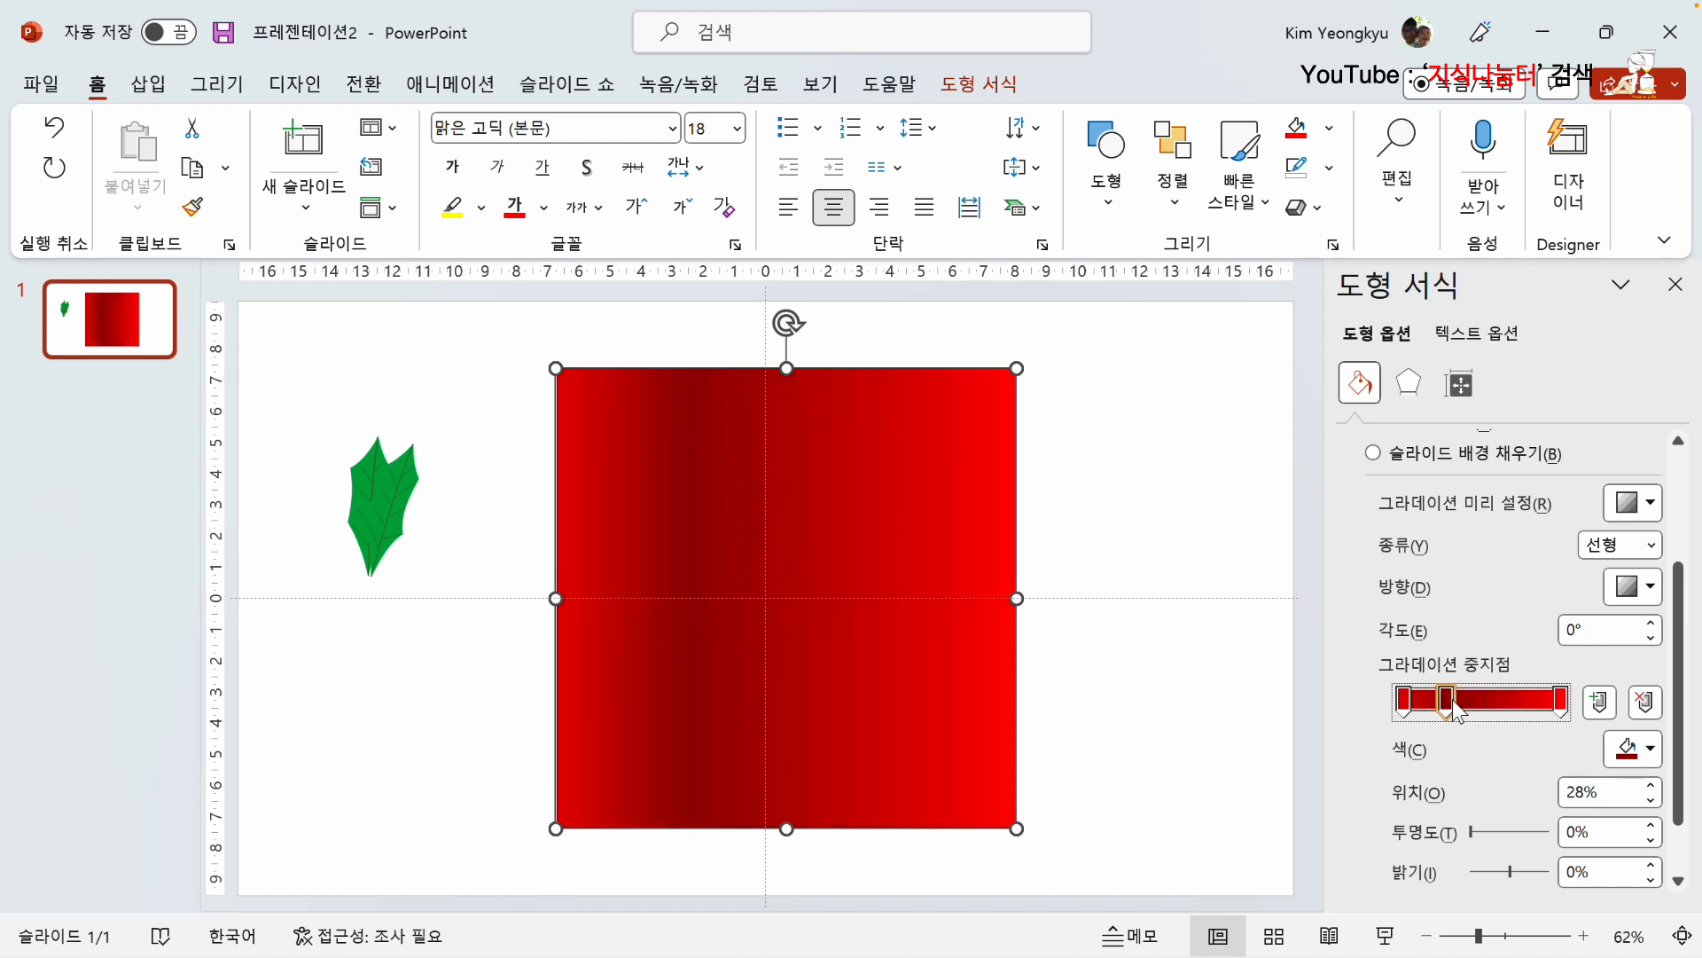
pyautogui.click(1404, 702)
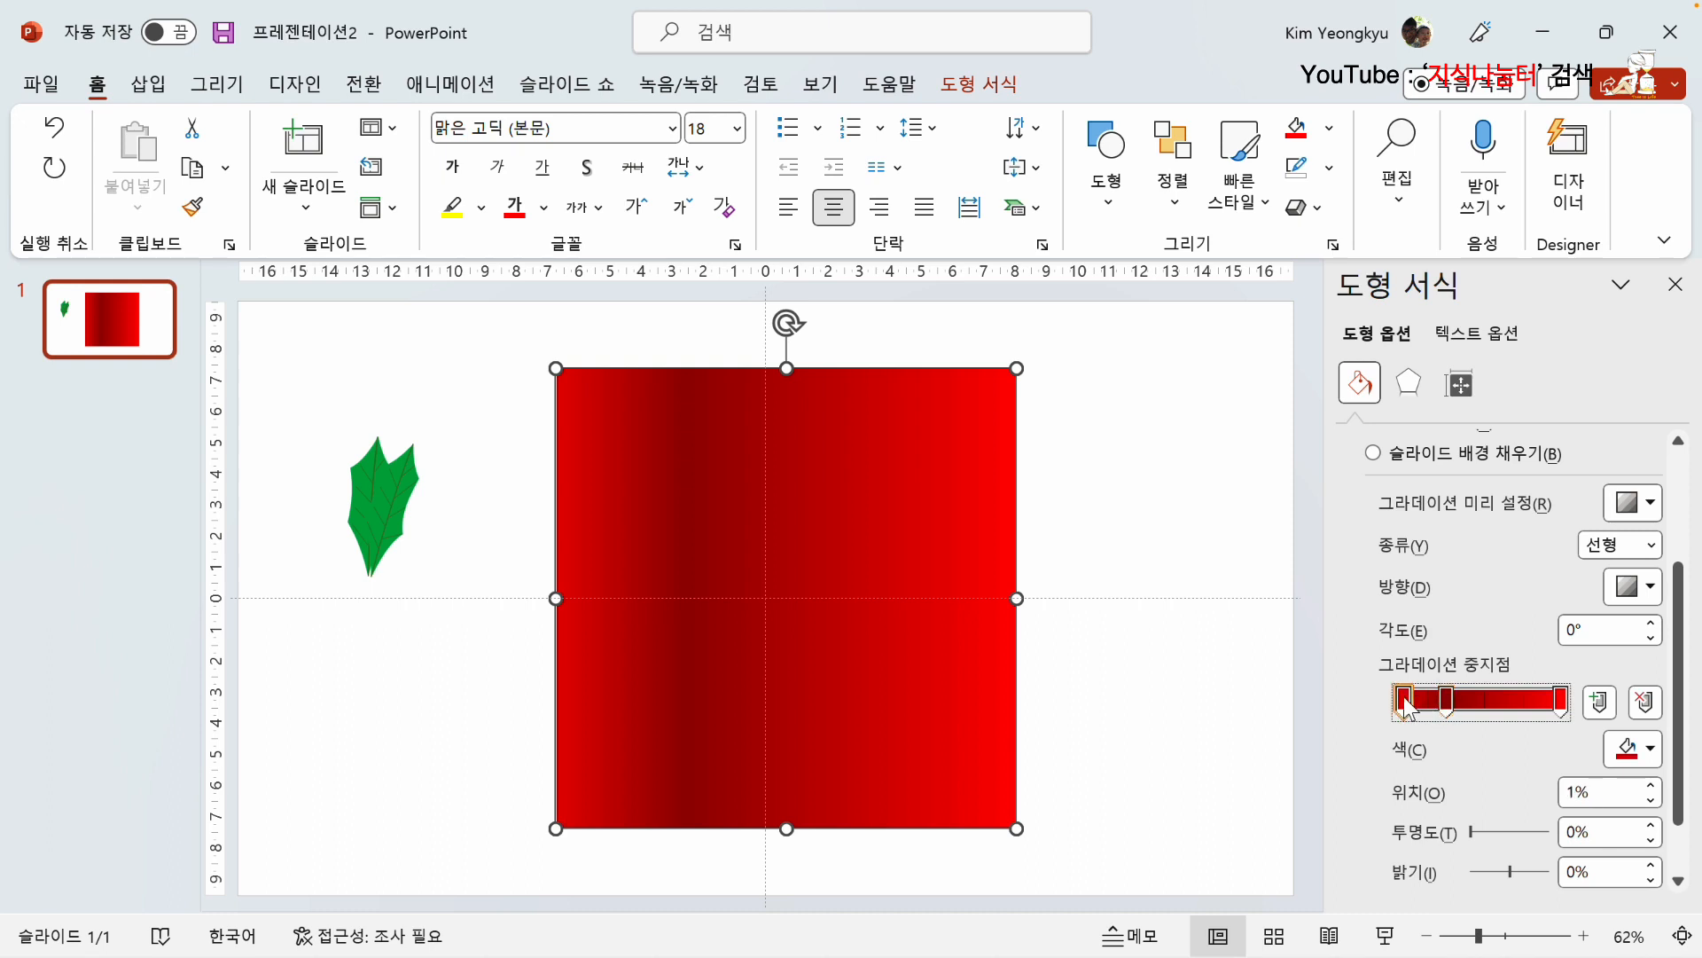
pyautogui.click(1650, 749)
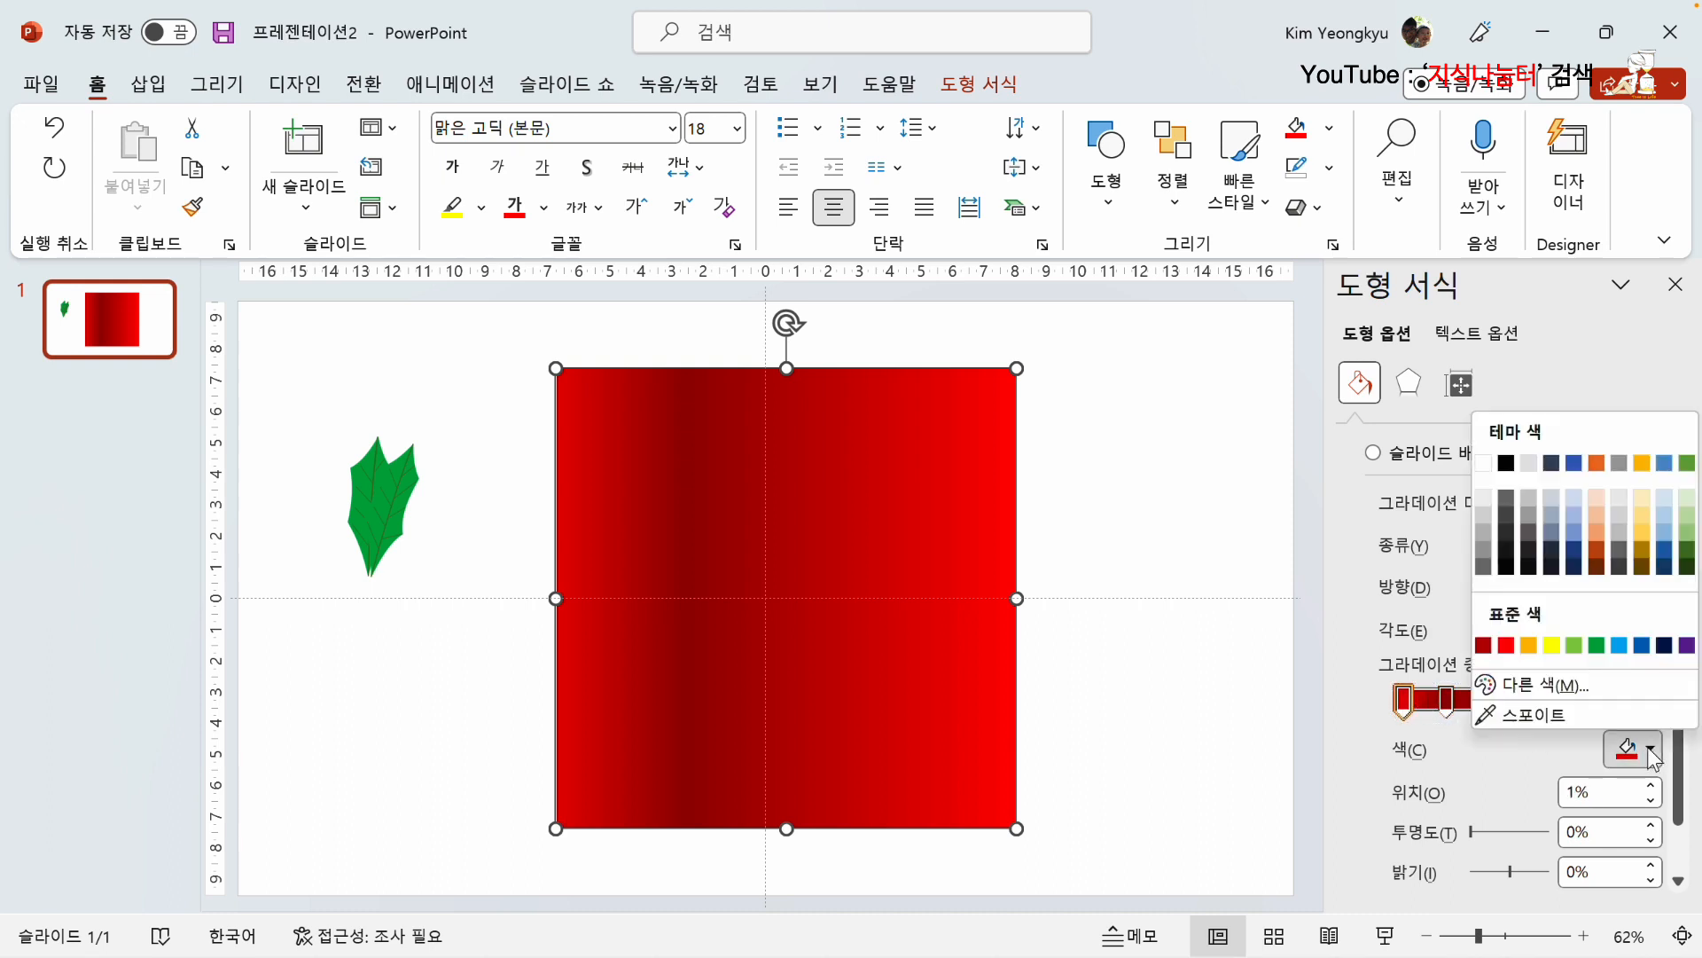
pyautogui.click(1529, 646)
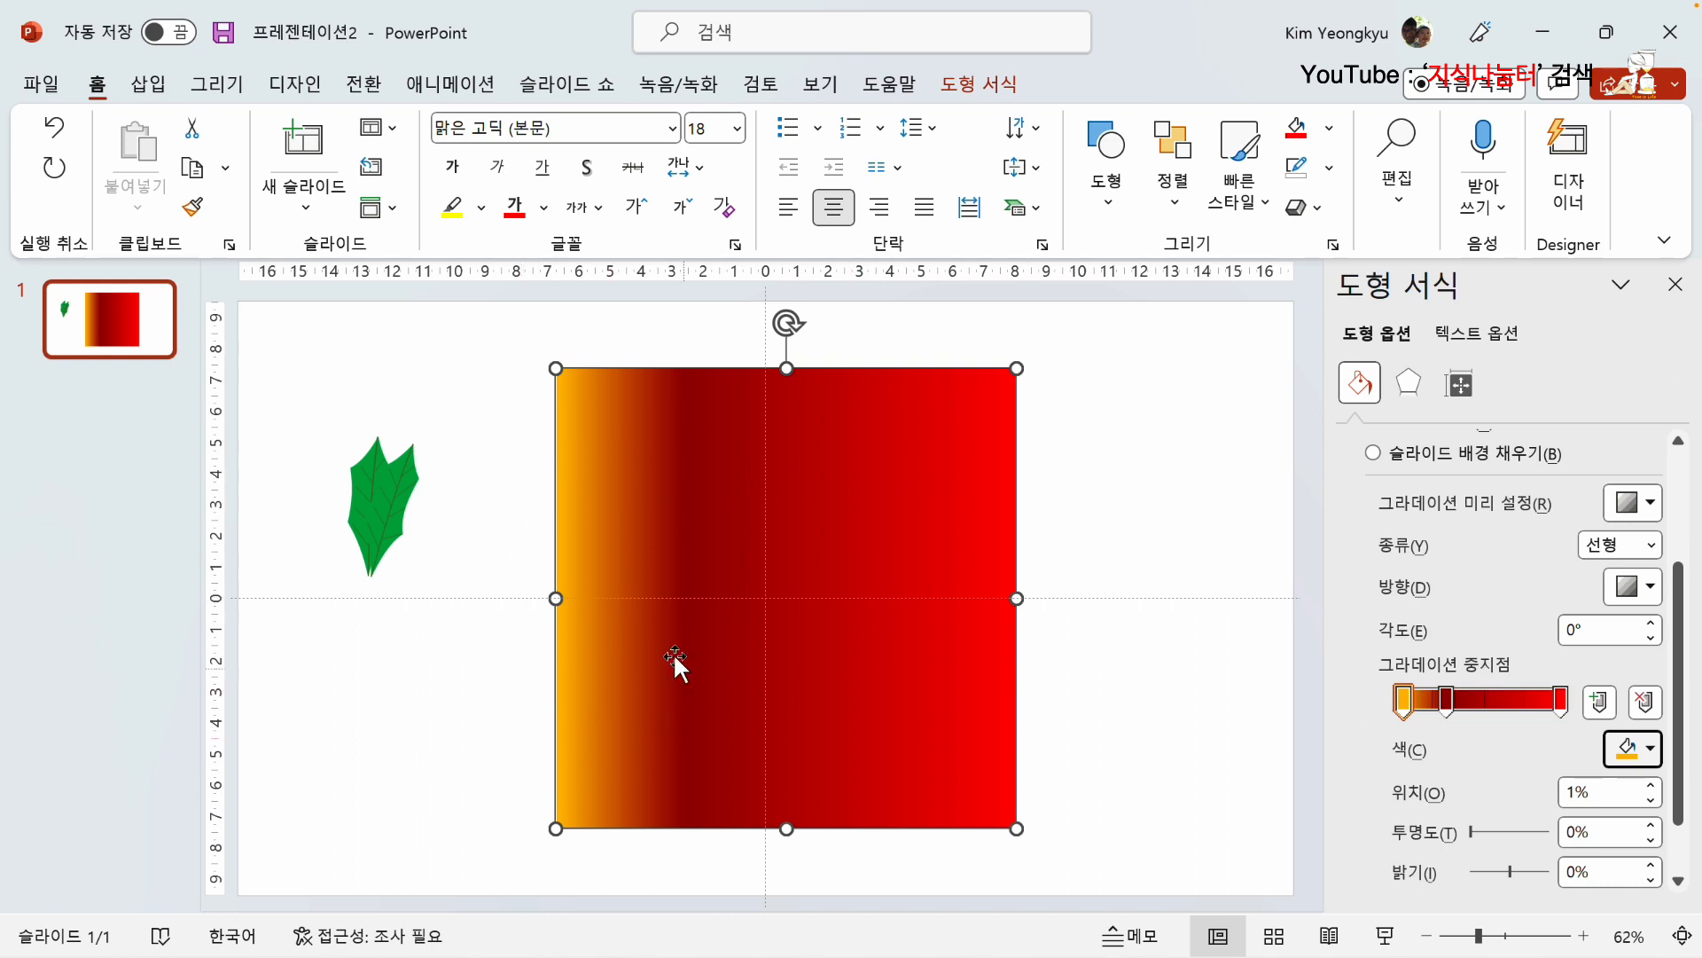
pyautogui.moveTo(1445, 704)
pyautogui.mouseDown()
pyautogui.moveTo(1467, 708)
pyautogui.moveTo(1434, 709)
pyautogui.mouseUp()
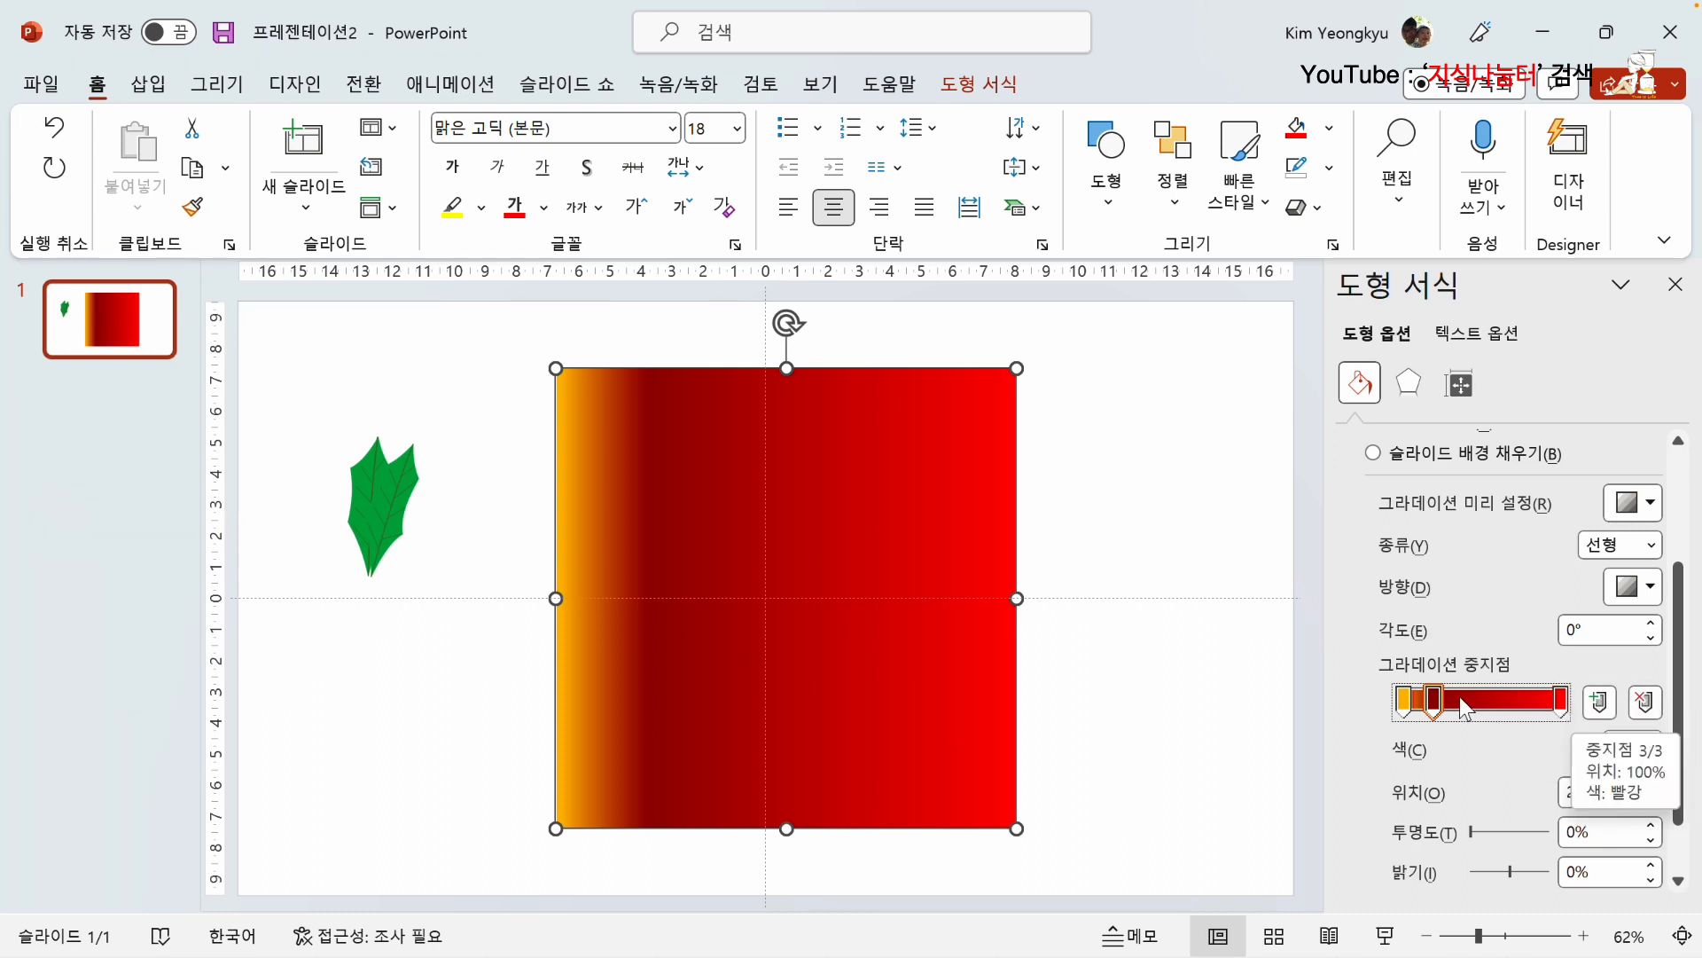
# Step: Add a gradient stop between the dark red and red stops, position it at 39% and color it light green
pyautogui.click(1601, 704)
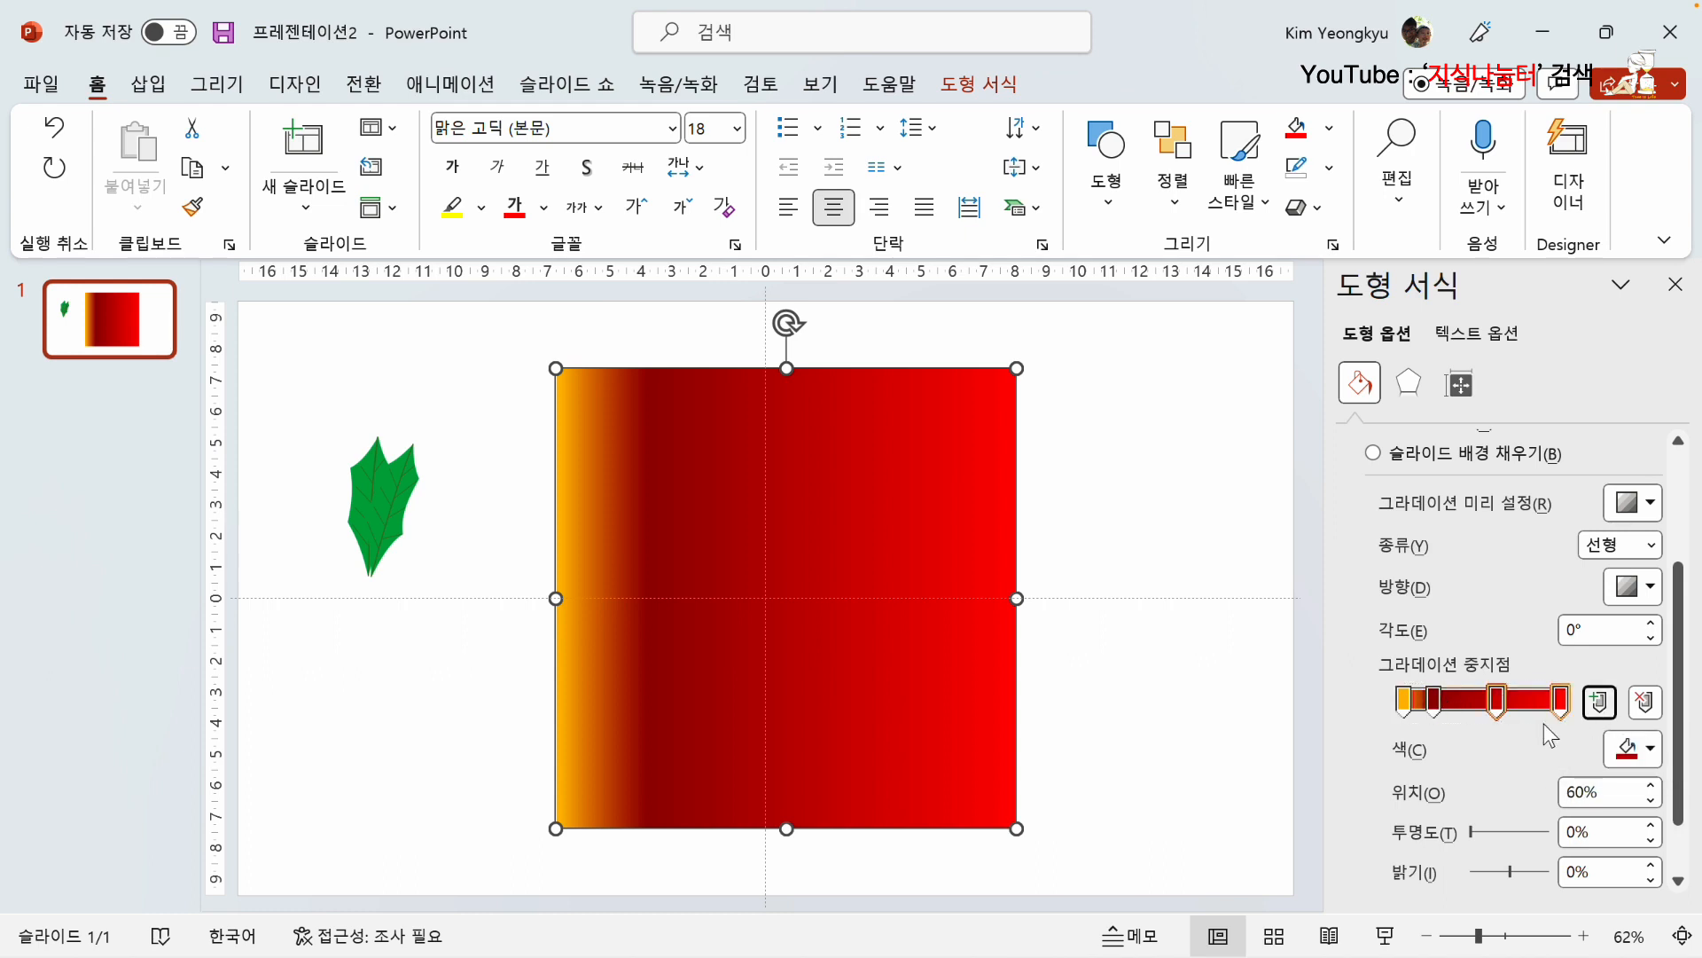
pyautogui.moveTo(1501, 712); pyautogui.dragTo(1464, 711)
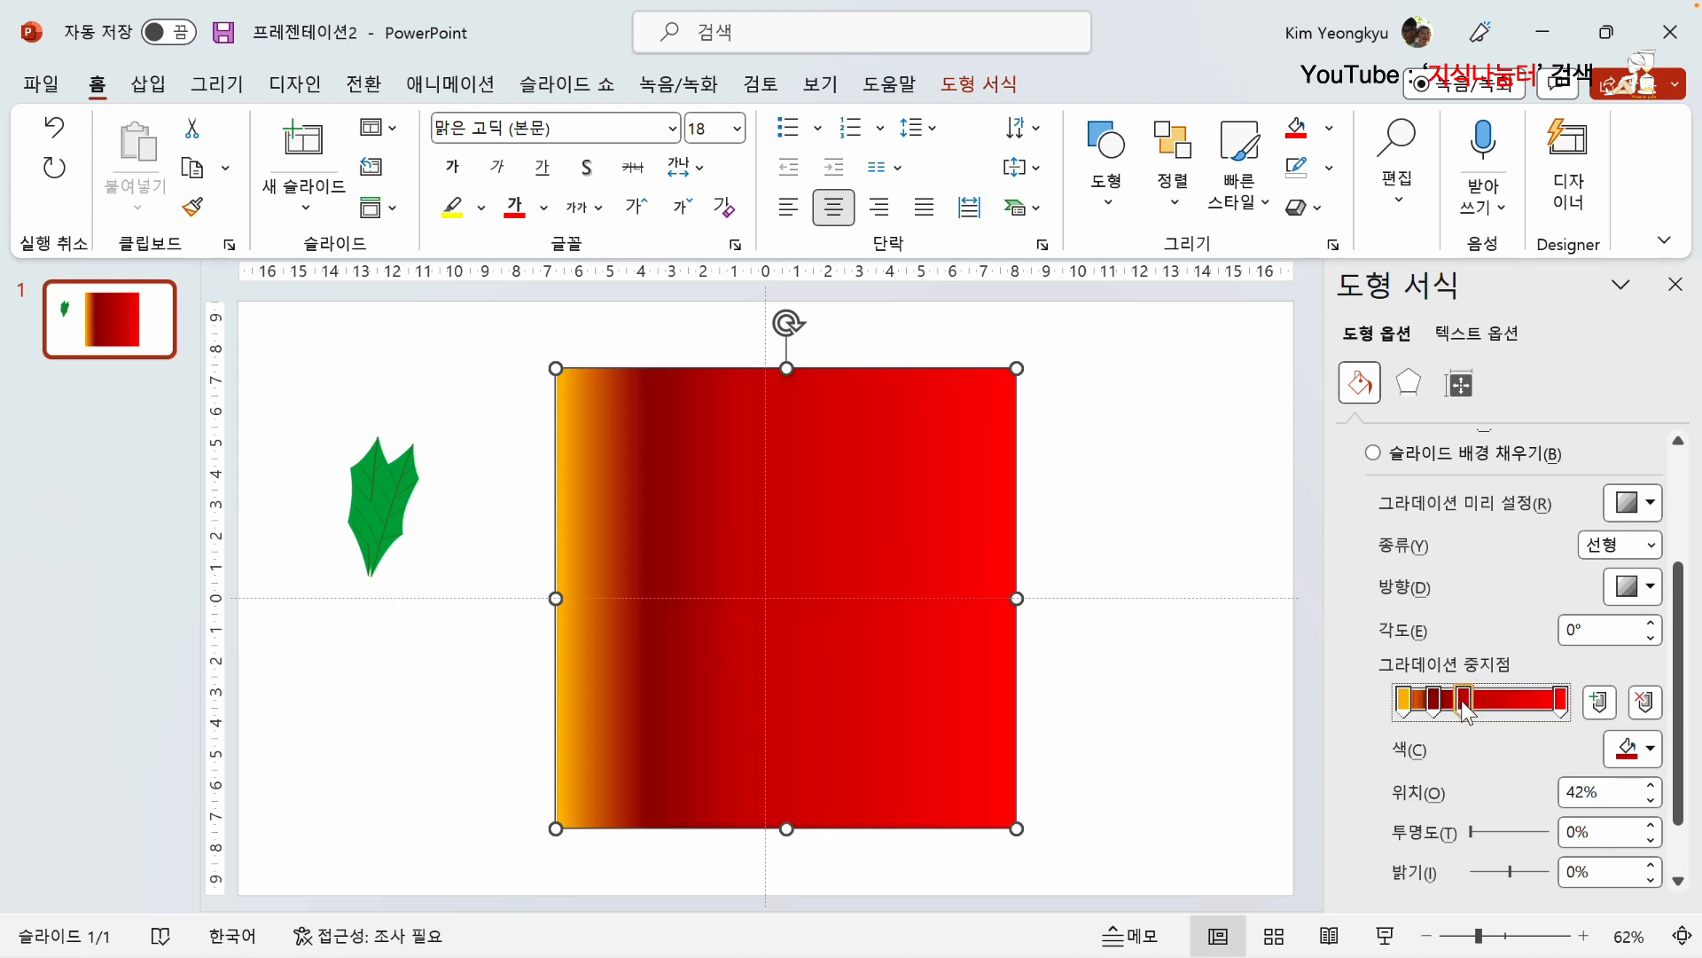
pyautogui.click(1649, 749)
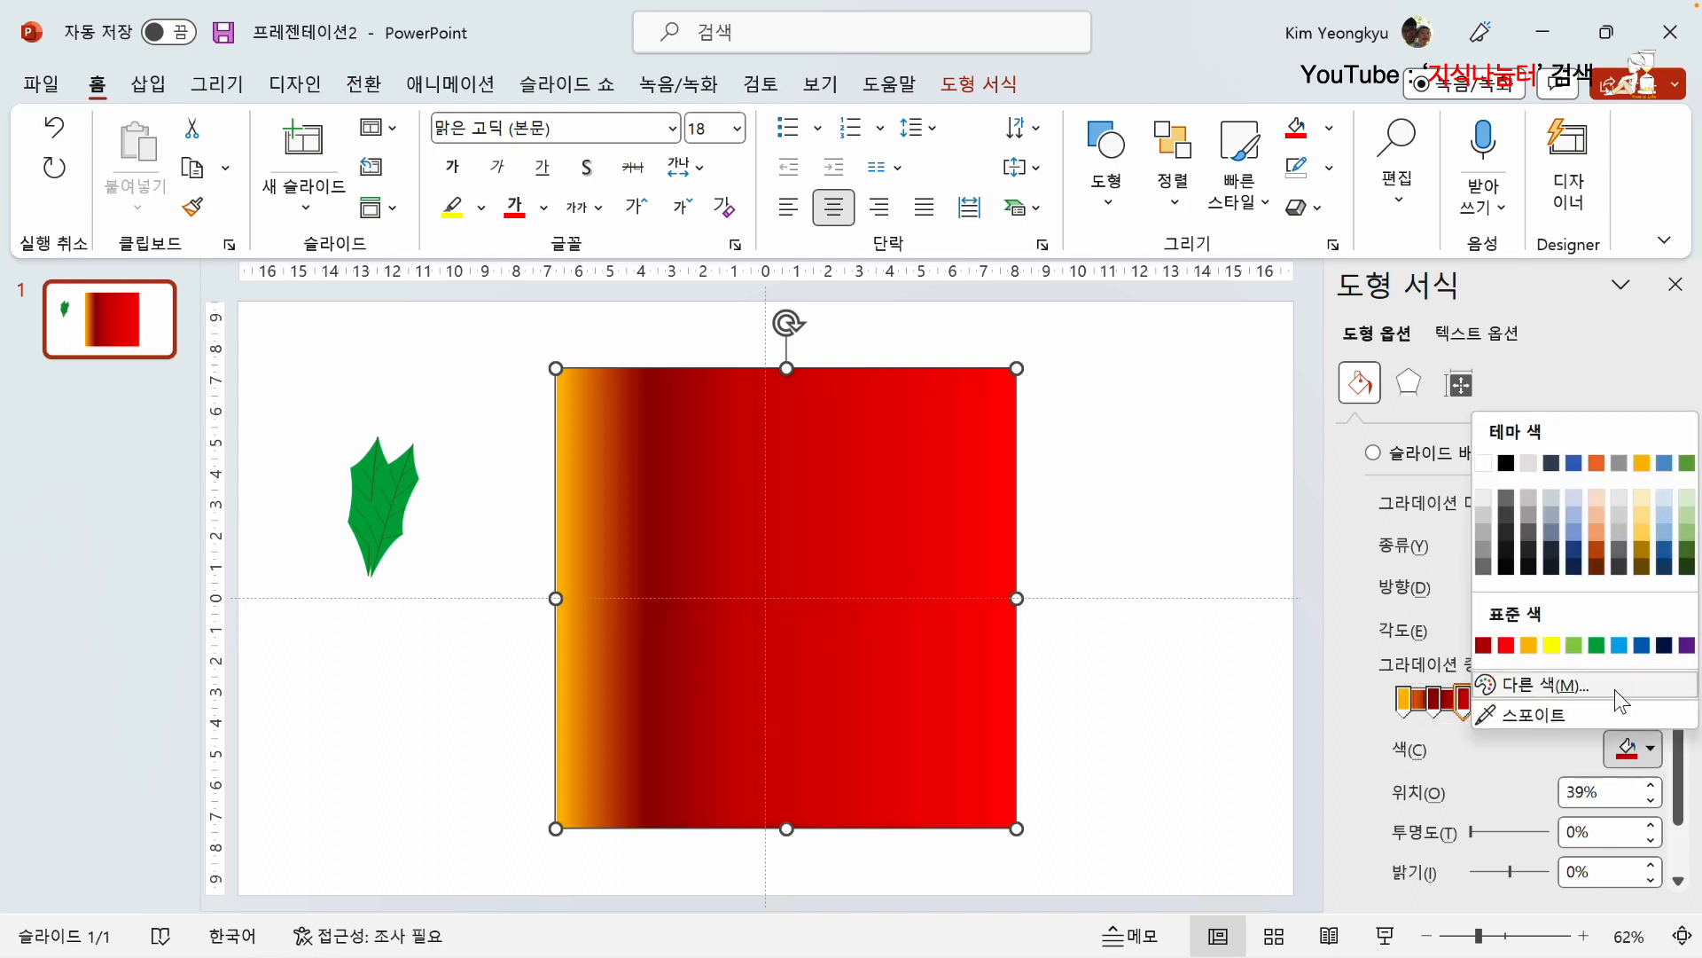
pyautogui.click(1574, 644)
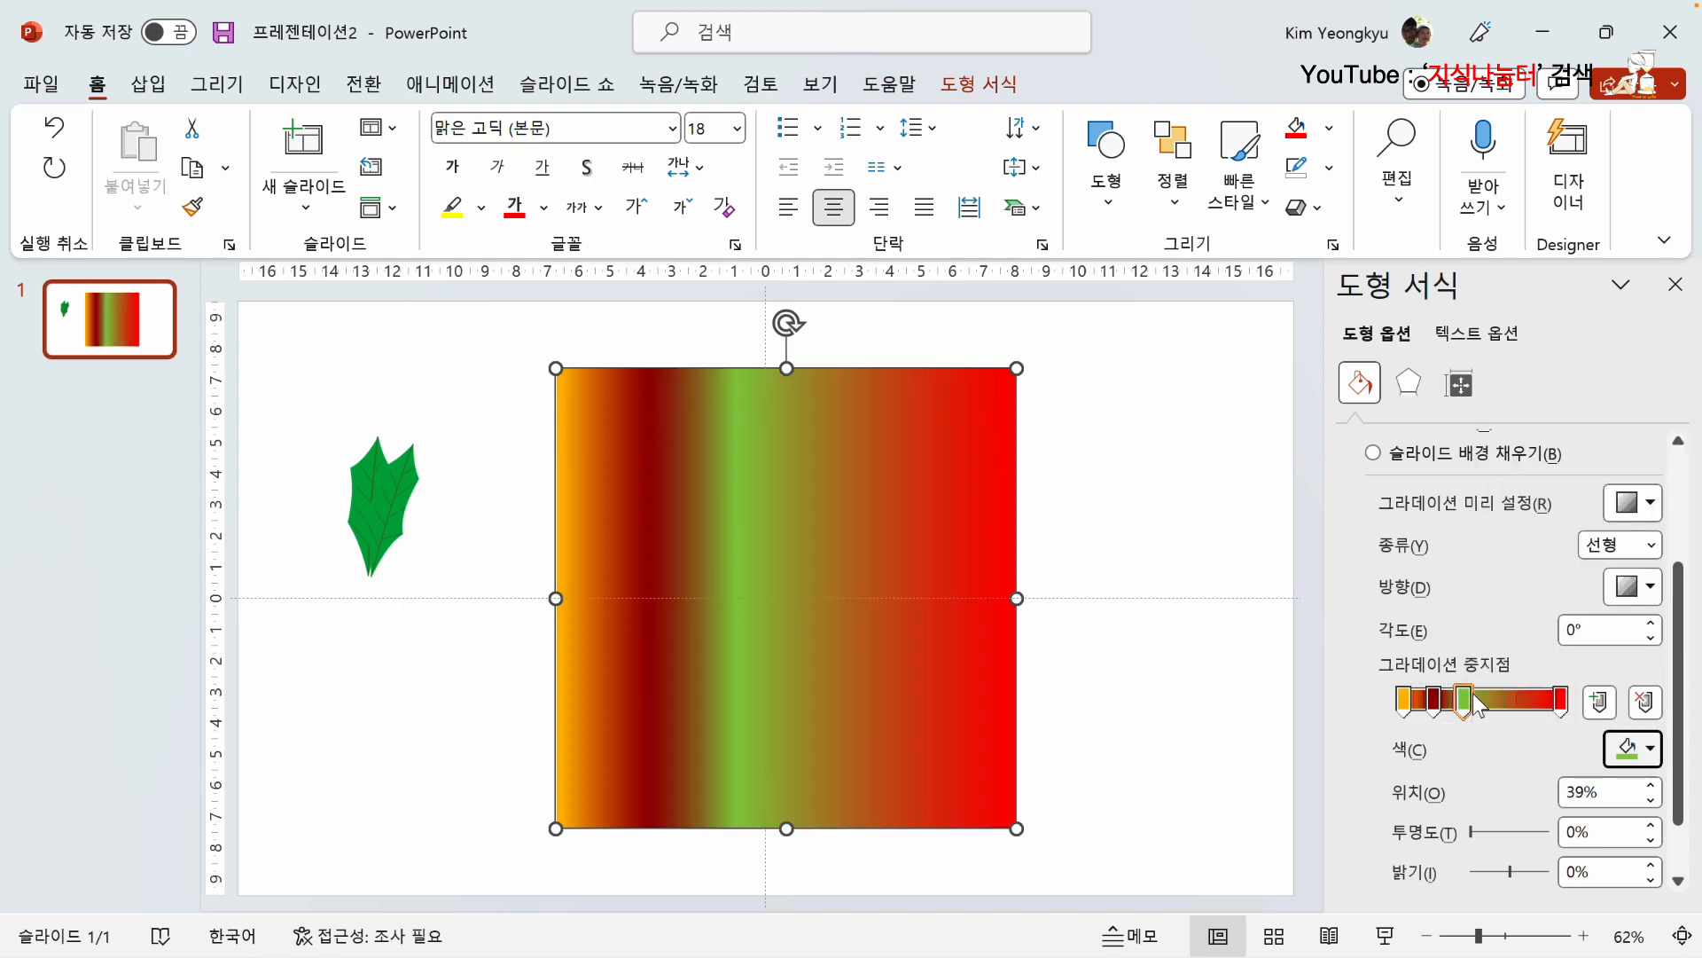
# Step: Add a yellow gradient stop between the light green and red stops and position it at 60%
pyautogui.click(1601, 706)
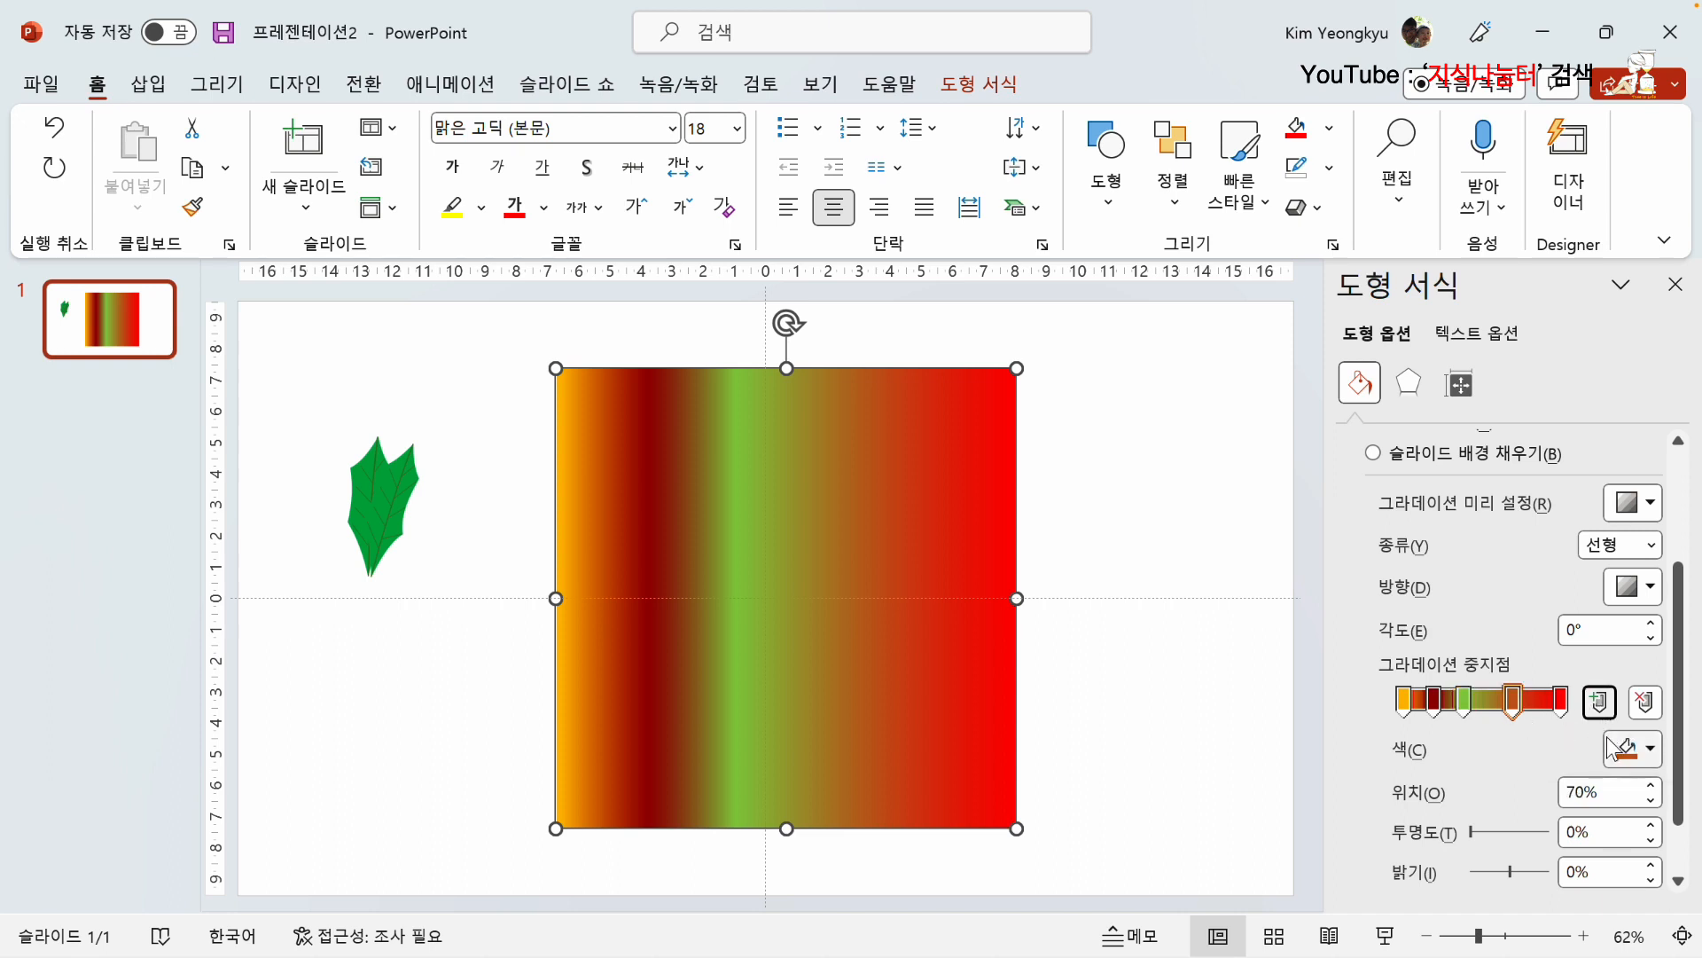
pyautogui.click(1616, 749)
pyautogui.click(1554, 646)
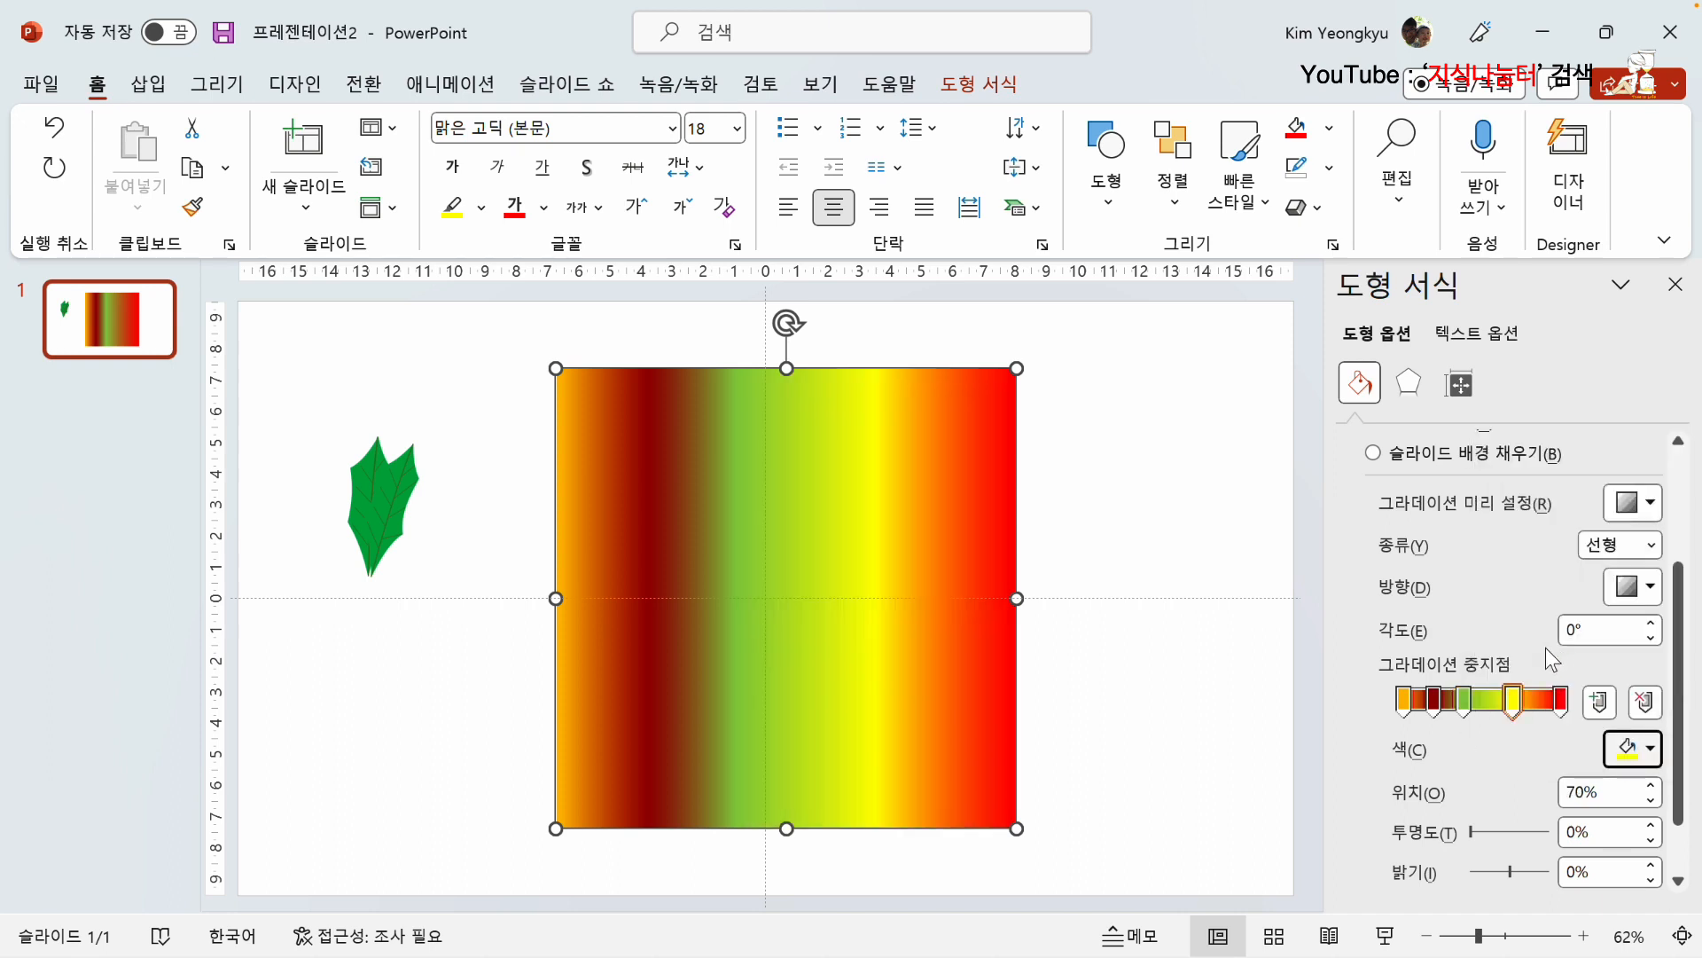
pyautogui.moveTo(1514, 703); pyautogui.dragTo(1496, 703)
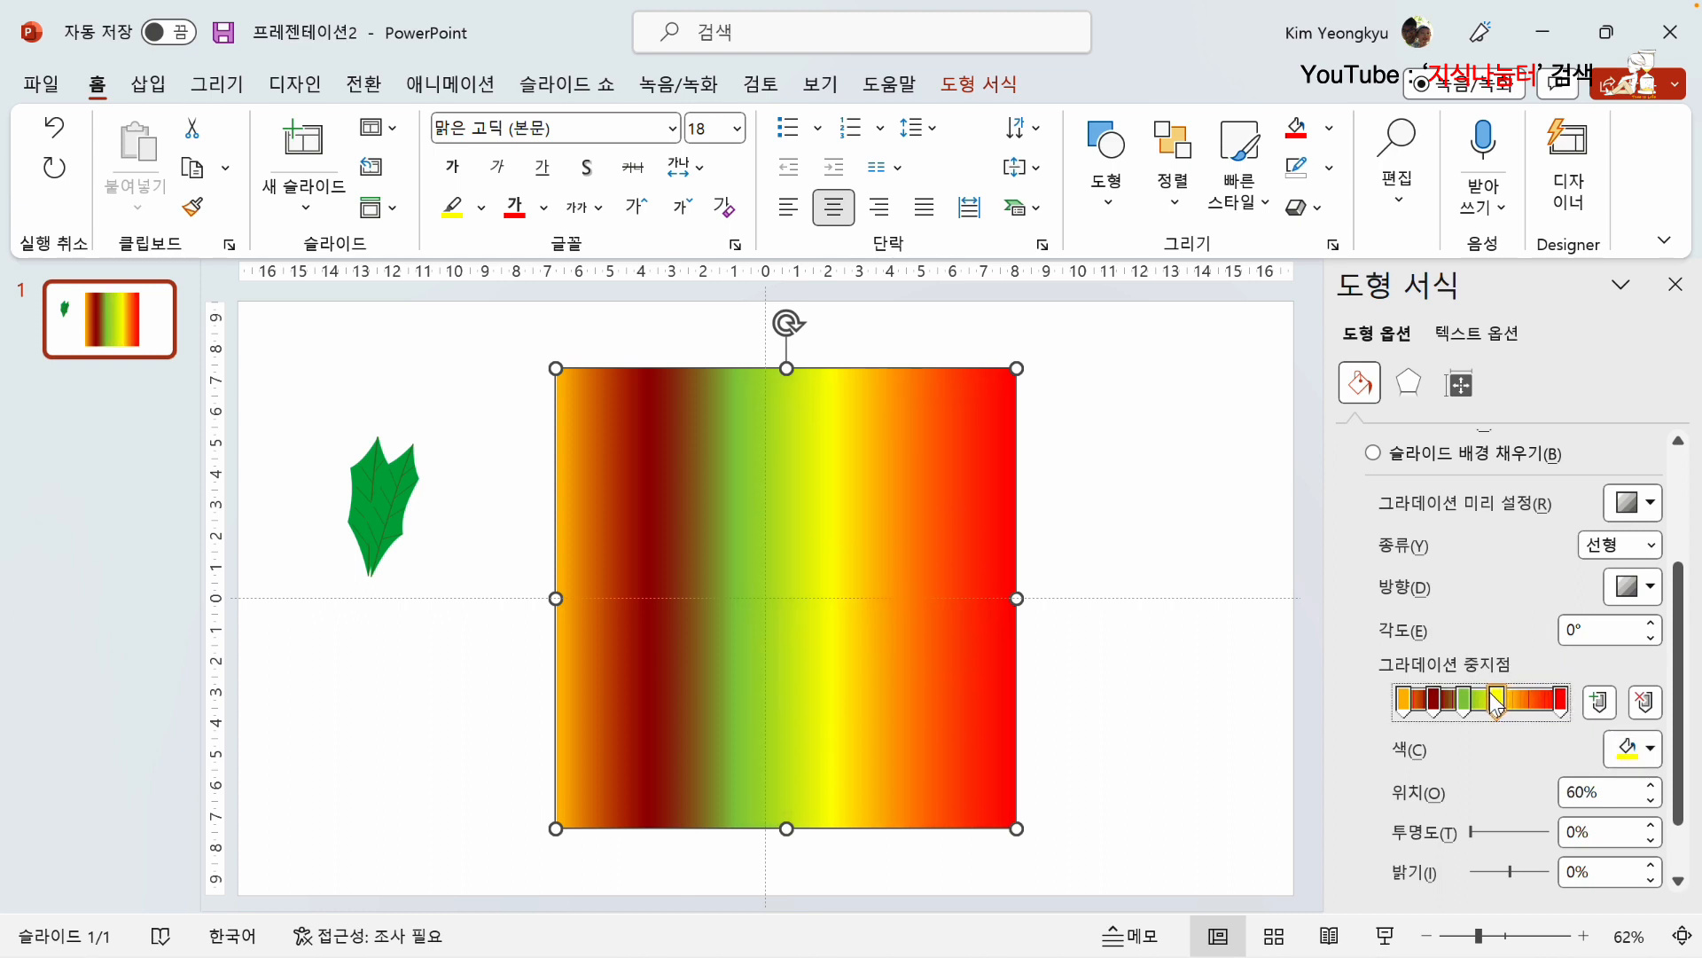
# Step: Try a purple gradient stop at 73% between the yellow and red stops, and remove it again
pyautogui.click(1612, 705)
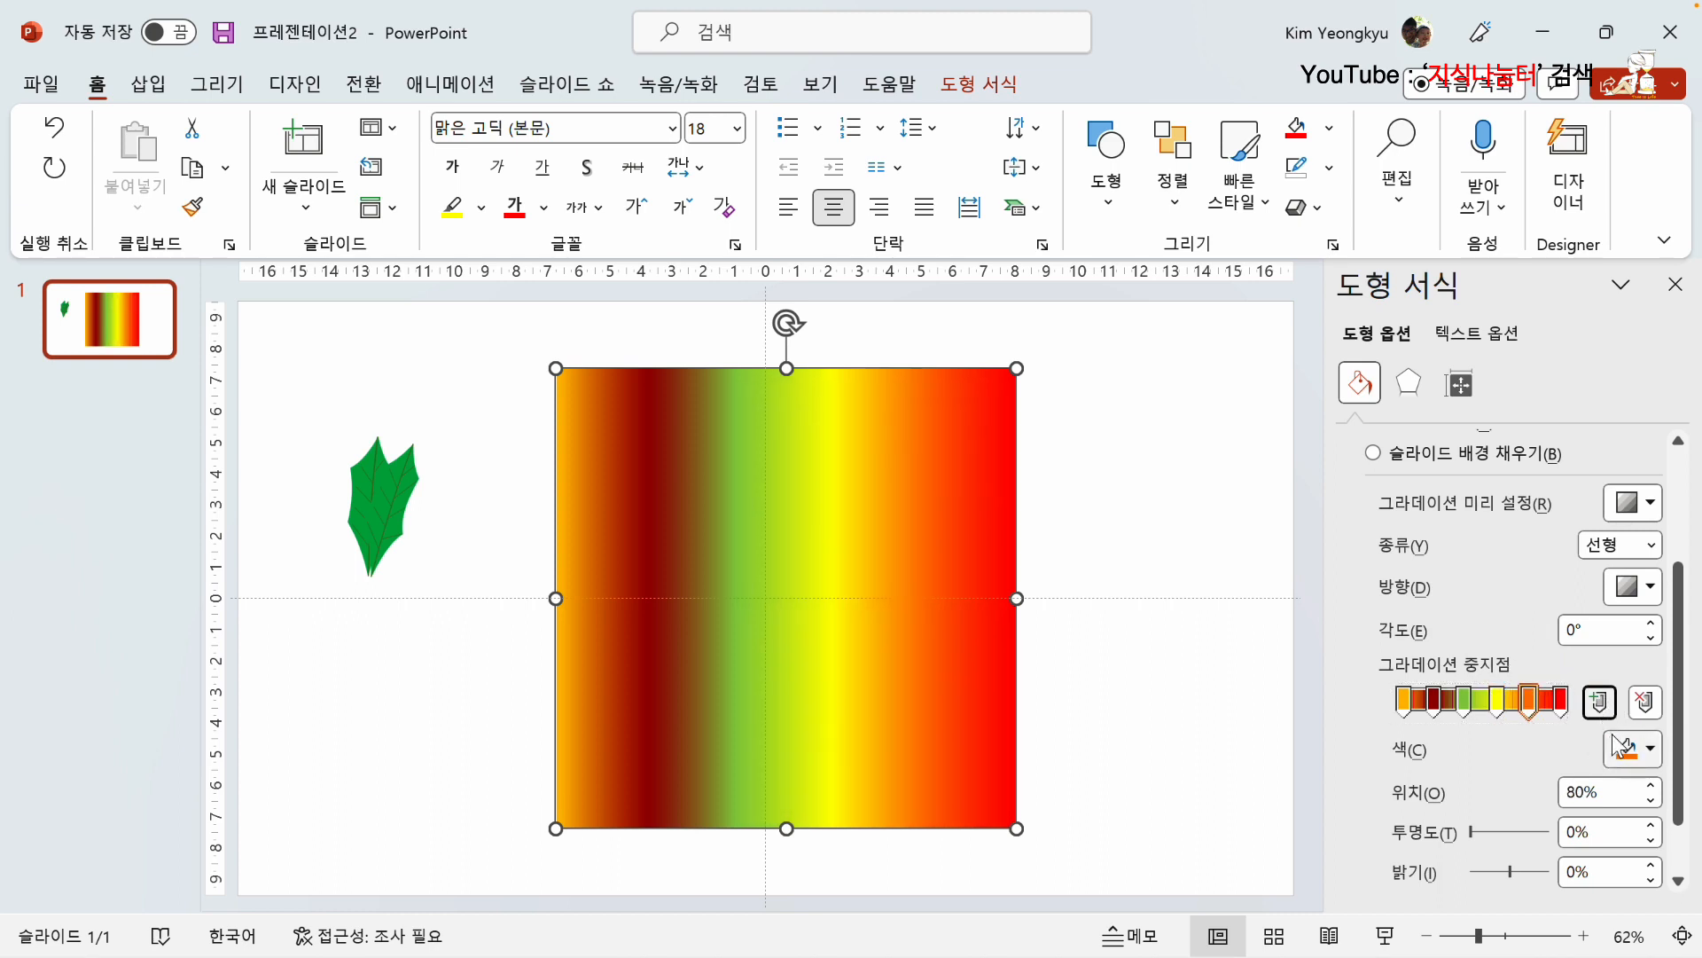
pyautogui.click(1633, 750)
pyautogui.click(1686, 646)
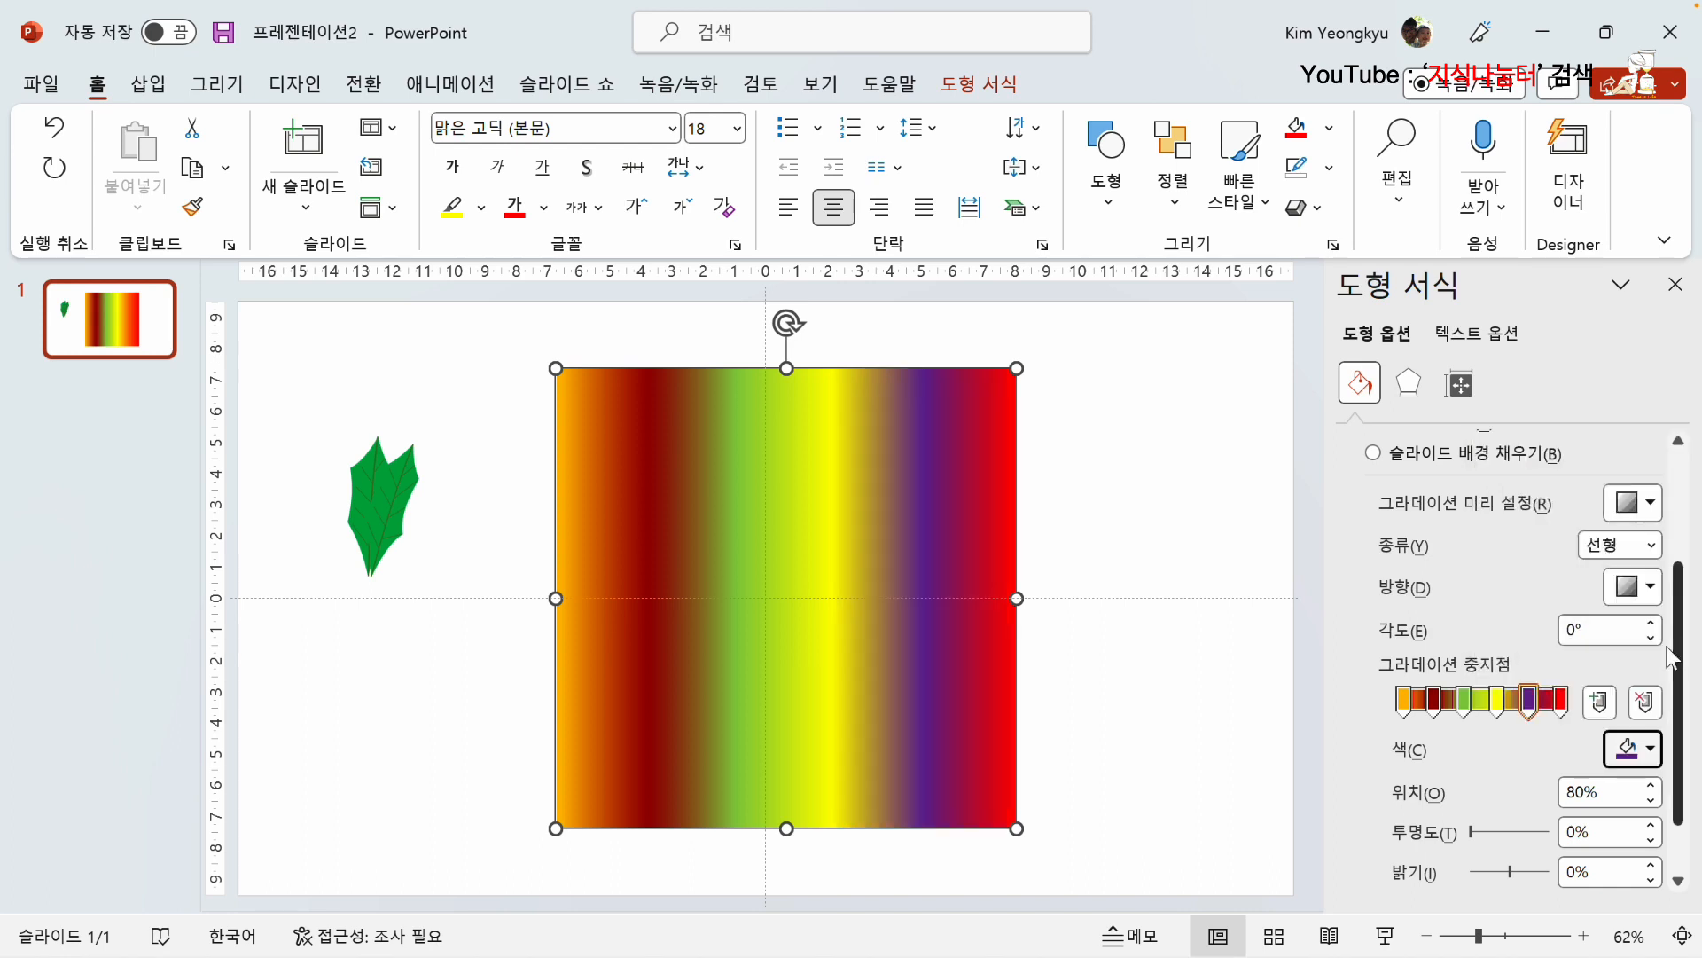
pyautogui.moveTo(1528, 705)
pyautogui.mouseDown()
pyautogui.moveTo(1489, 703)
pyautogui.moveTo(1514, 702)
pyautogui.mouseUp()
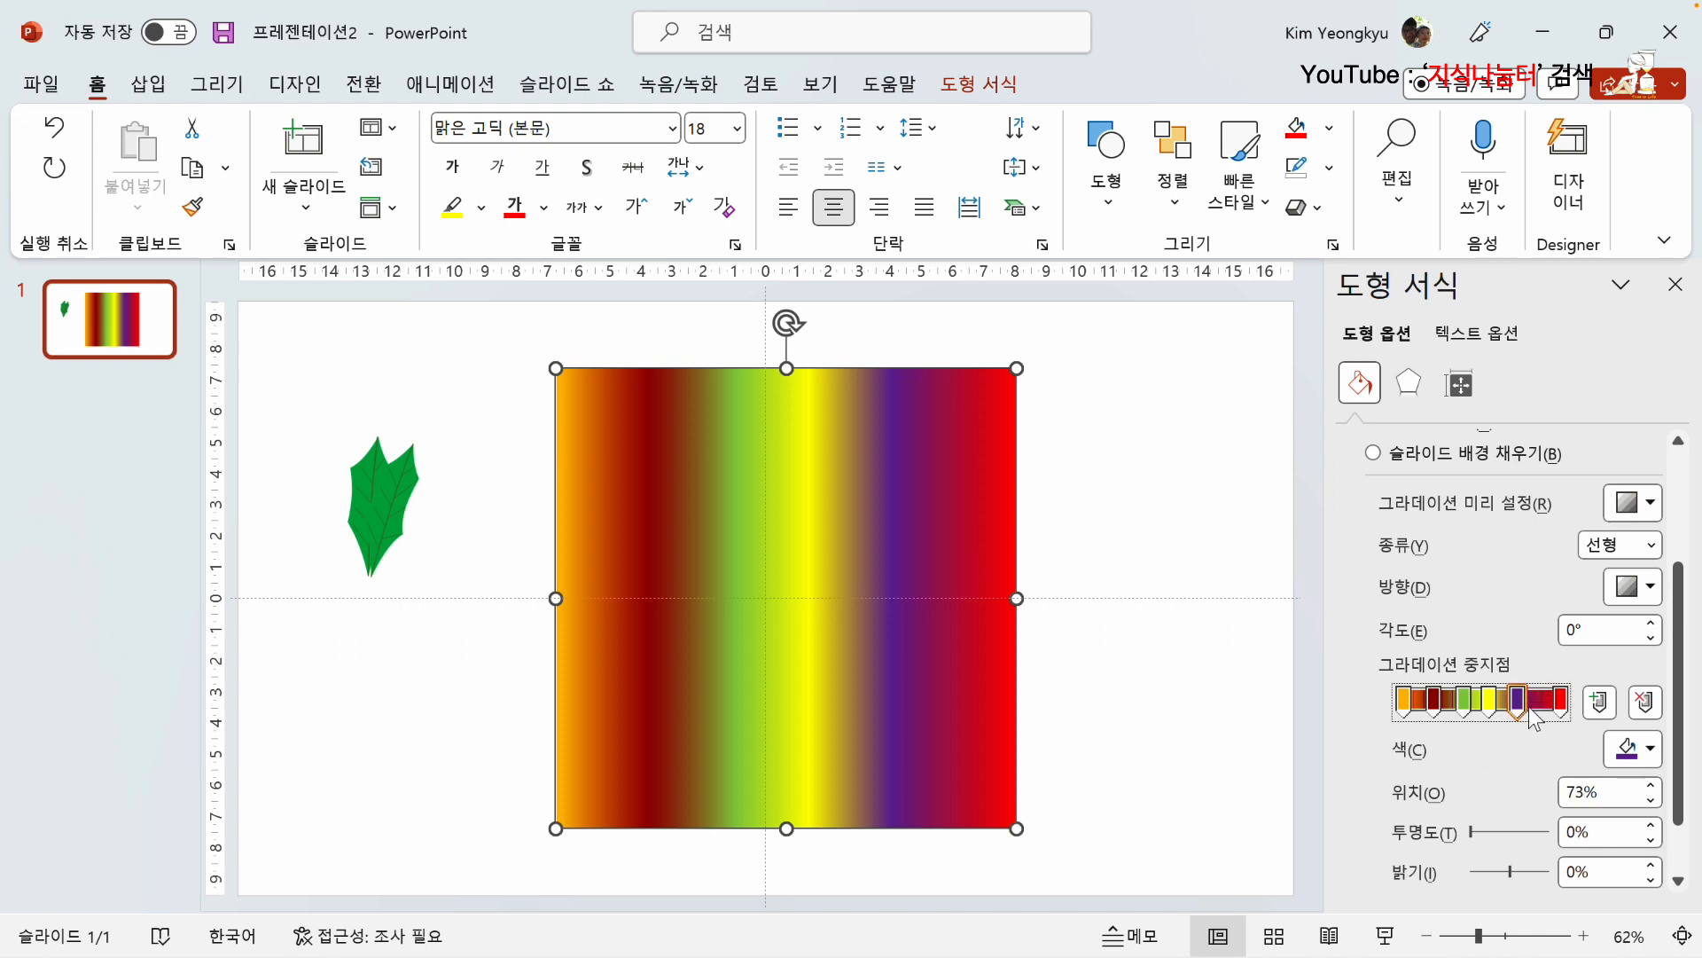
pyautogui.click(1646, 702)
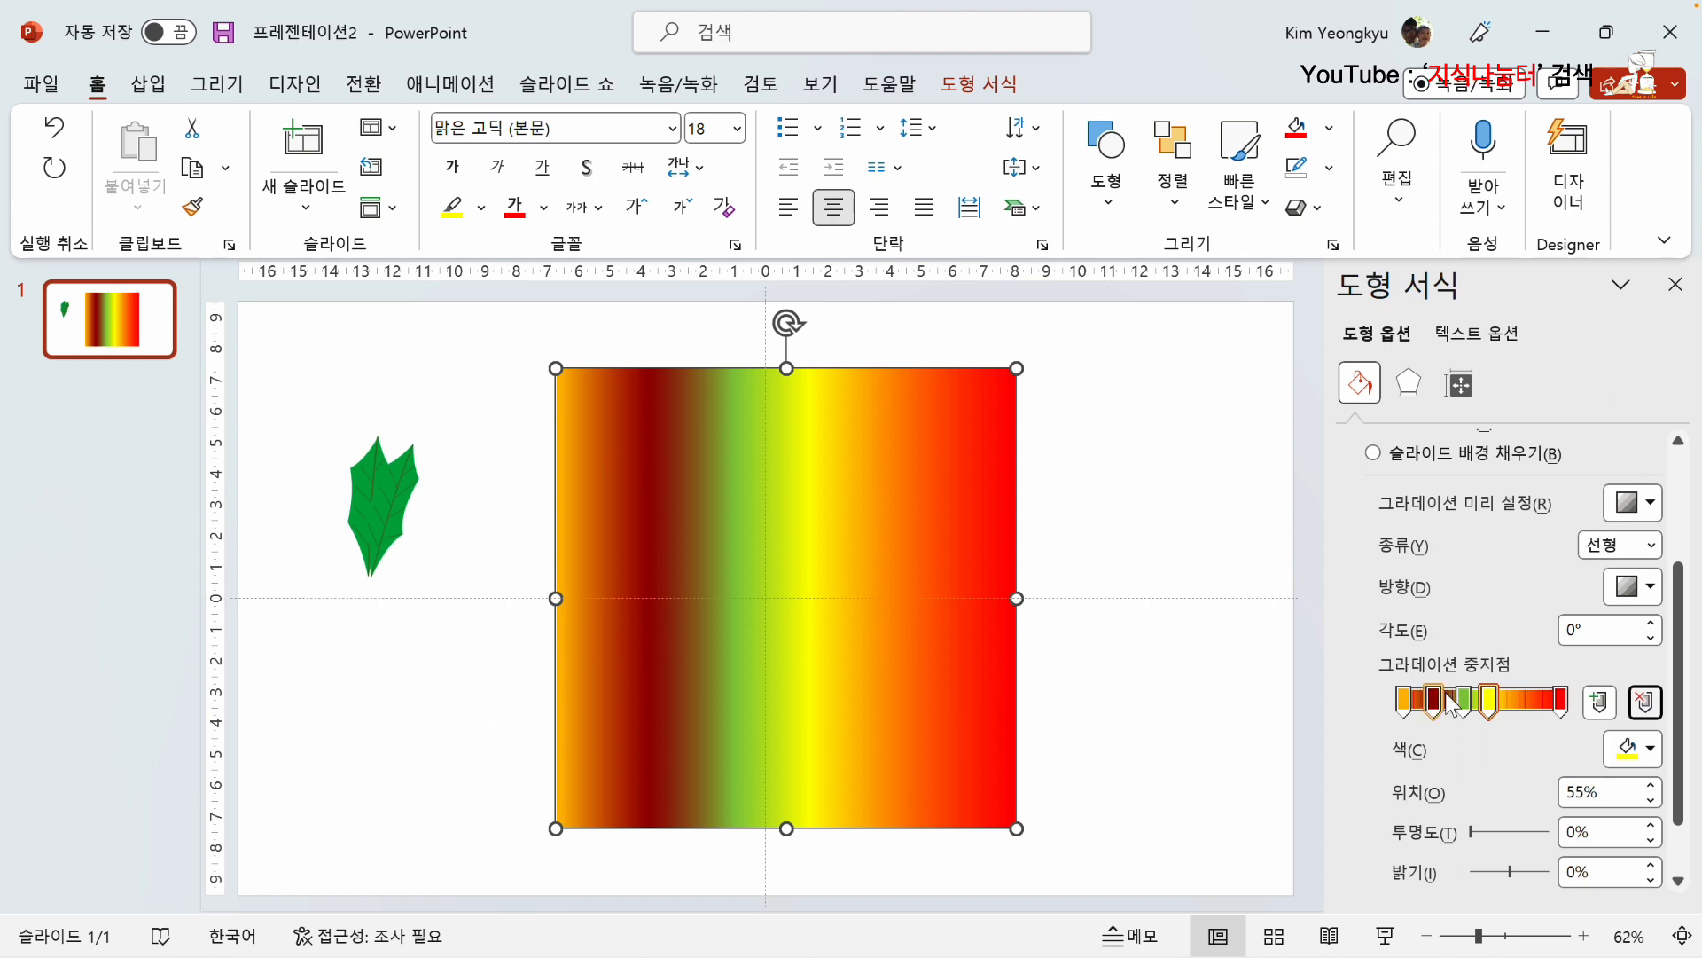
# Step: Move the yellow gradient stop to 79% and set its transparency to 100%
pyautogui.moveTo(1490, 700); pyautogui.dragTo(1505, 709)
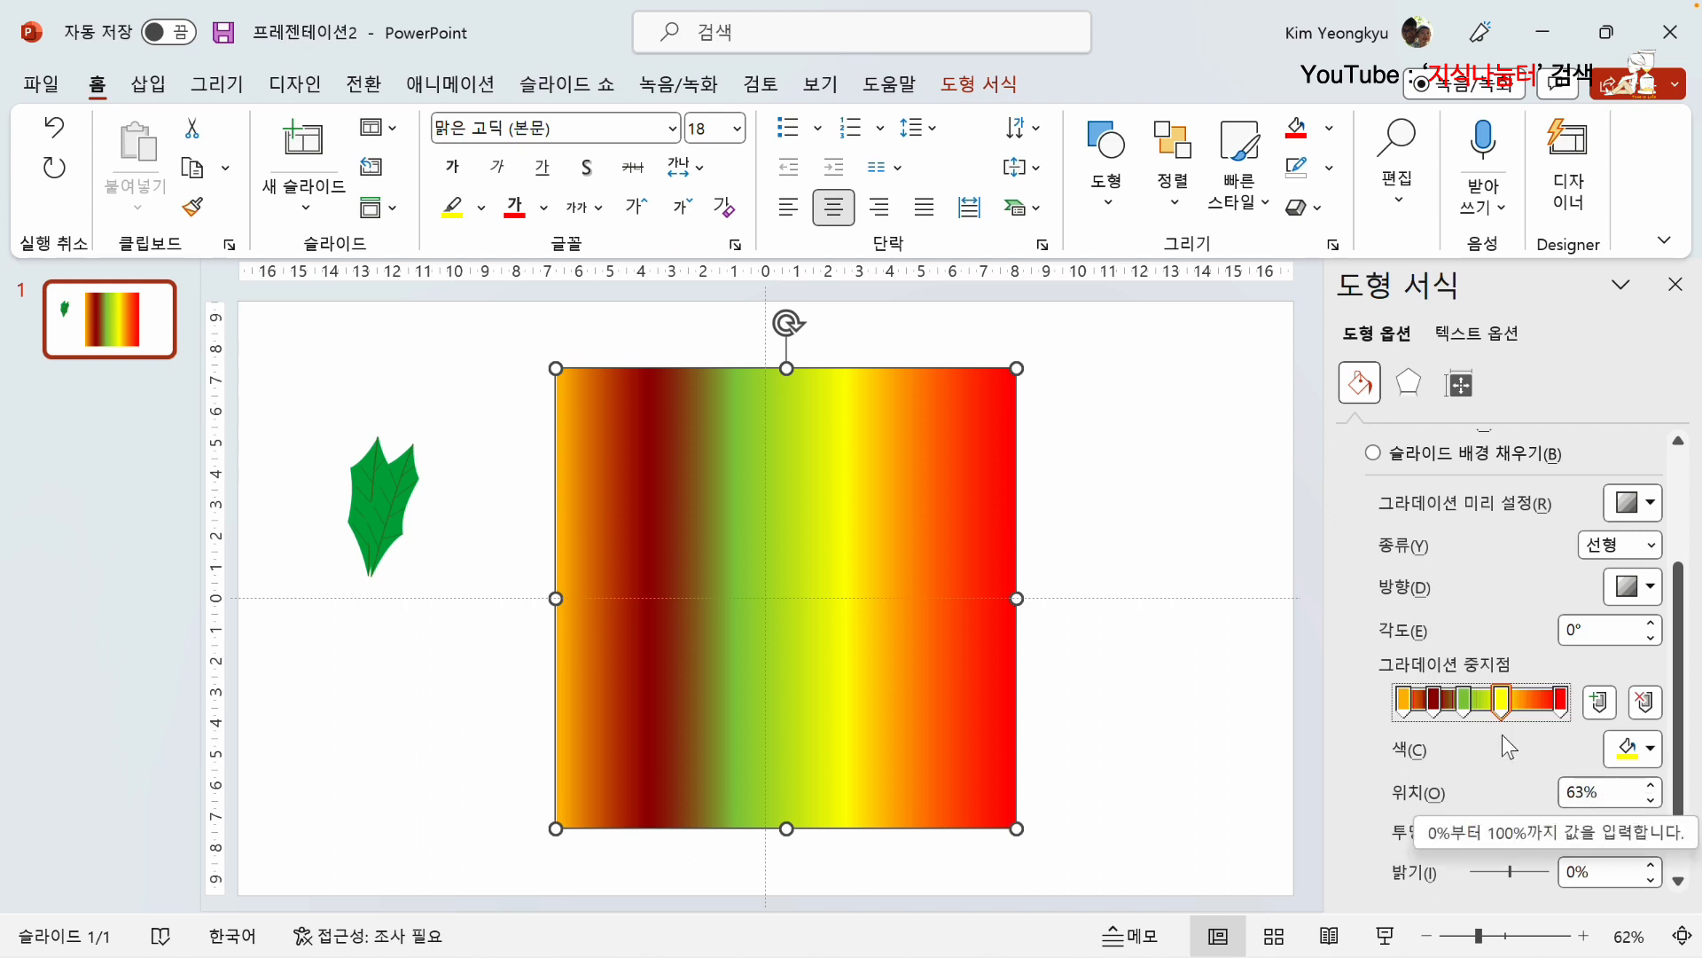
pyautogui.moveTo(1505, 710); pyautogui.dragTo(1515, 714)
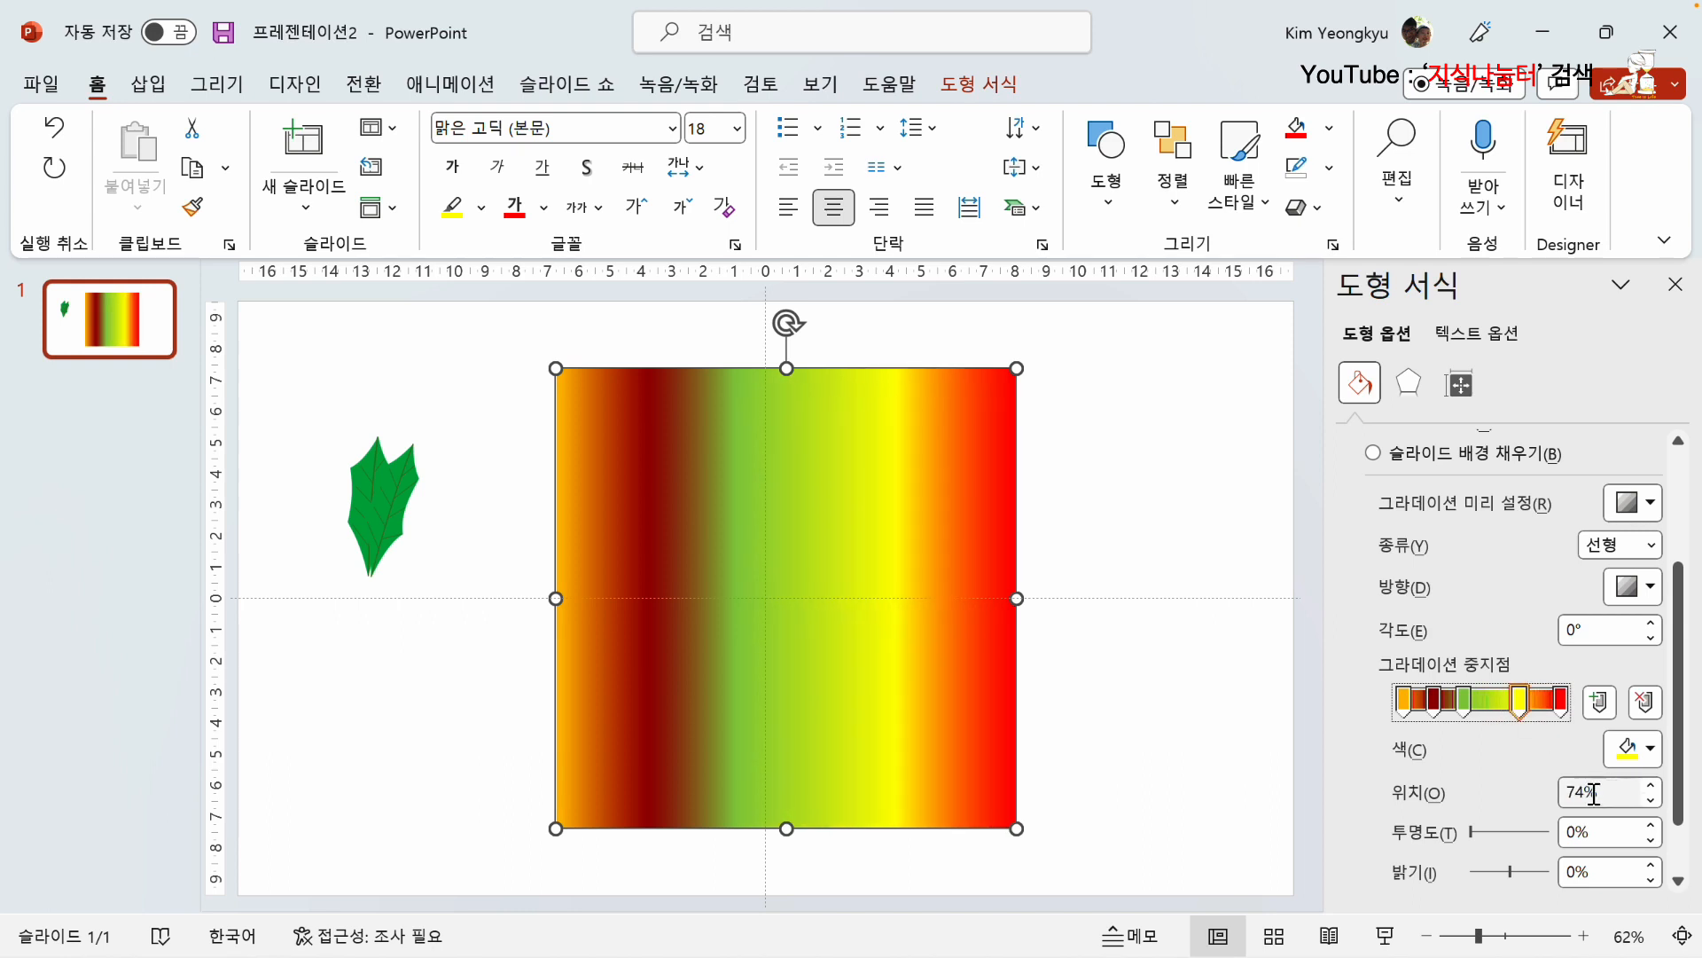
pyautogui.click(1651, 785)
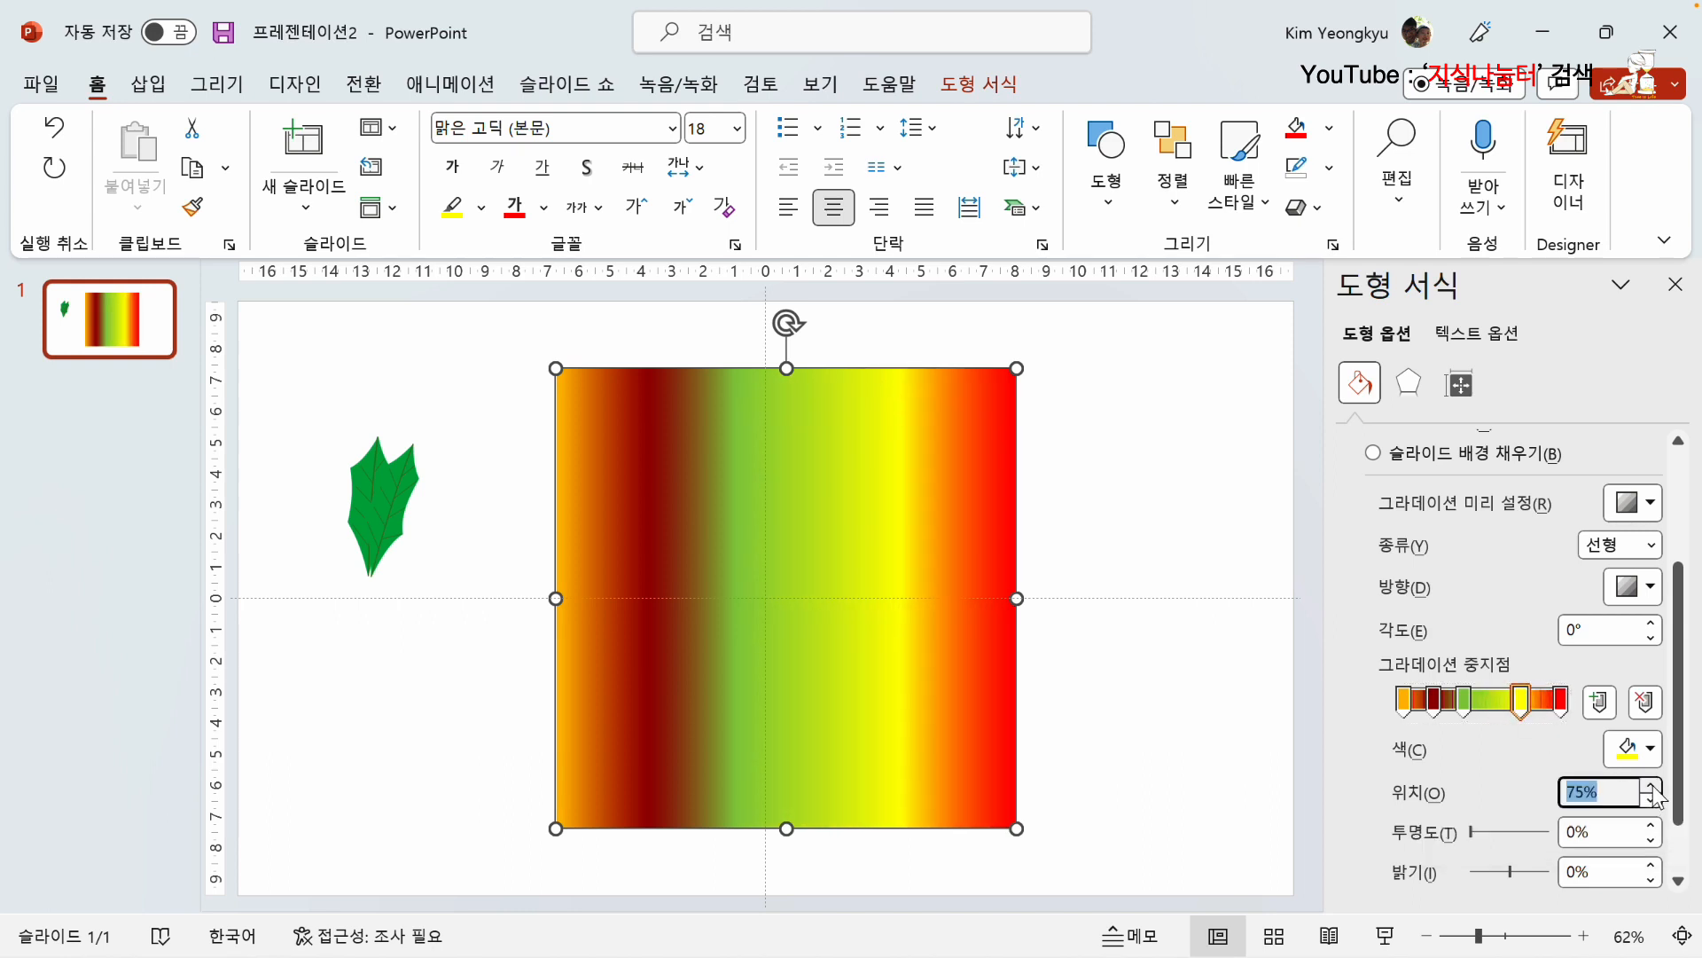
pyautogui.click(1651, 784)
pyautogui.click(1650, 784)
pyautogui.click(1652, 786)
pyautogui.click(1651, 785)
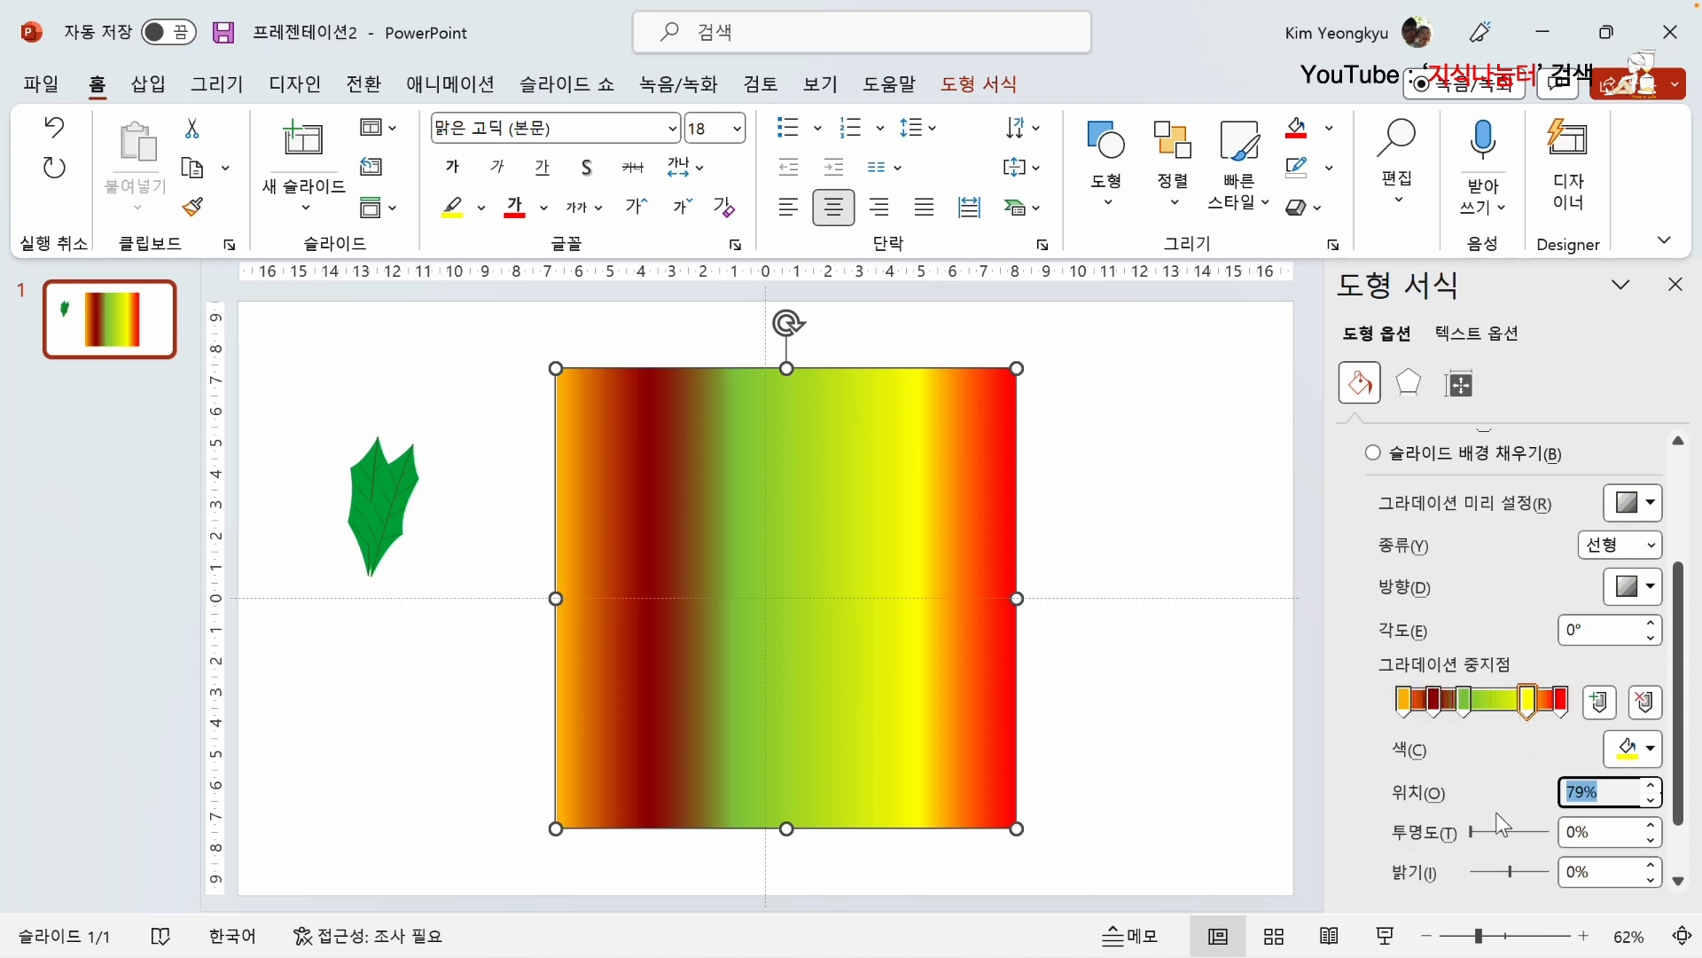
pyautogui.moveTo(1470, 835); pyautogui.dragTo(1562, 841)
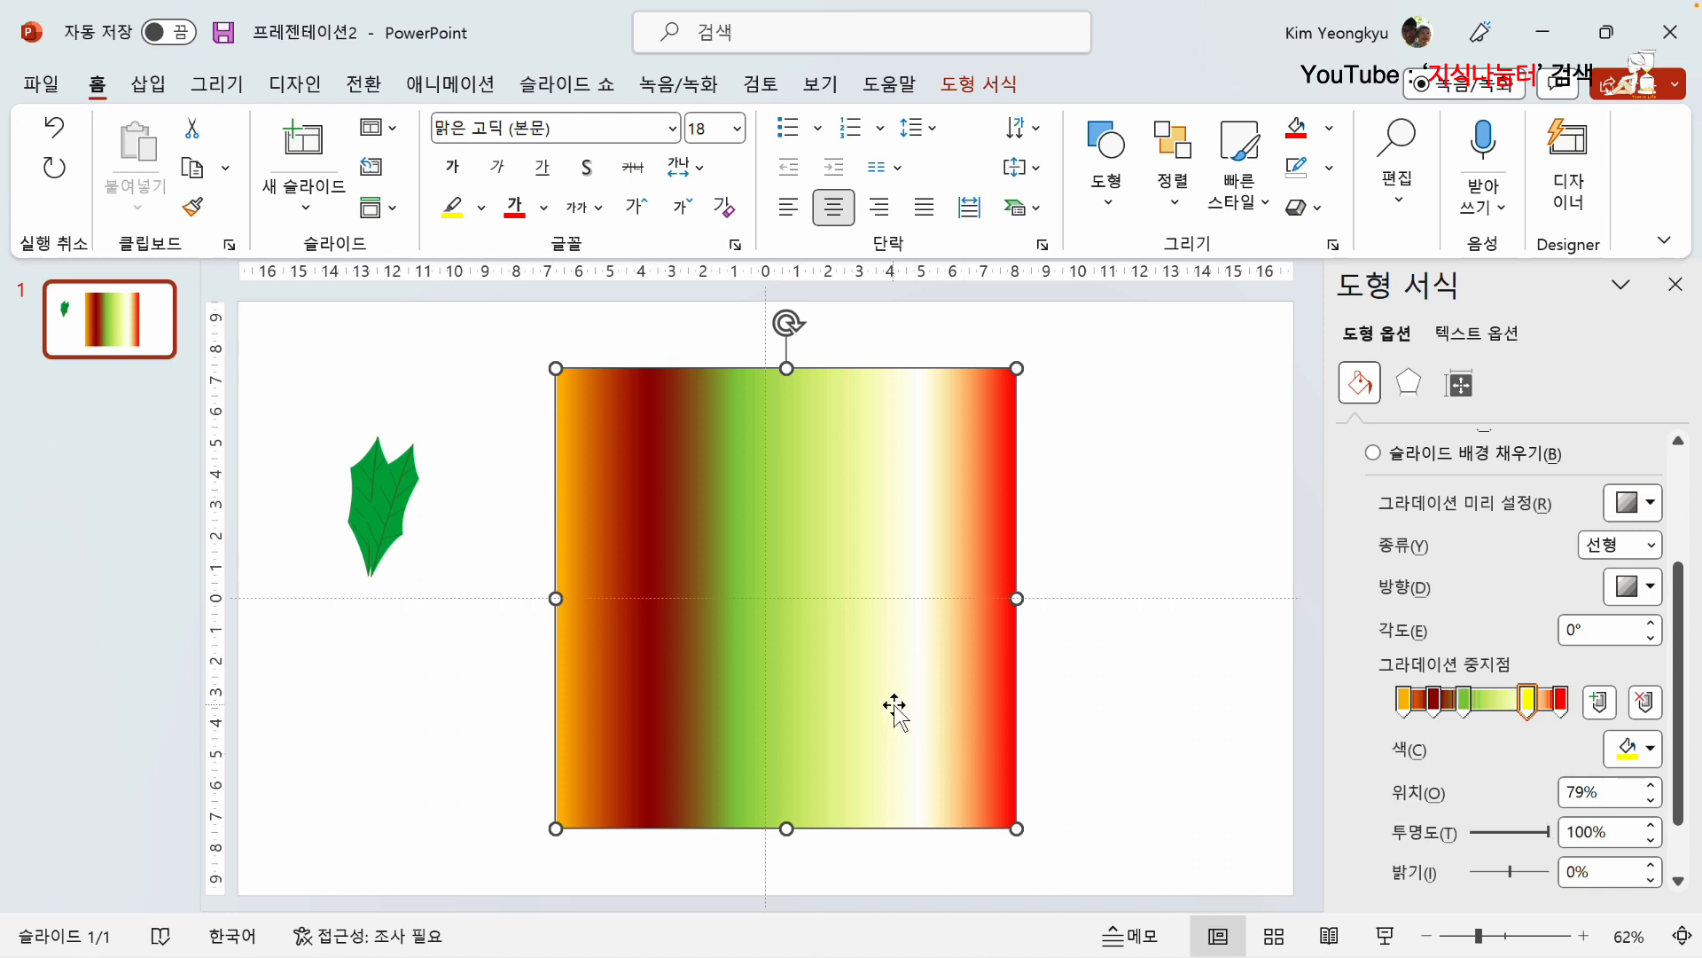
# Step: Move the gradient square toward the slide's centre and set the yellow gradient stop's brightness to -3%
pyautogui.moveTo(896, 706); pyautogui.dragTo(813, 707)
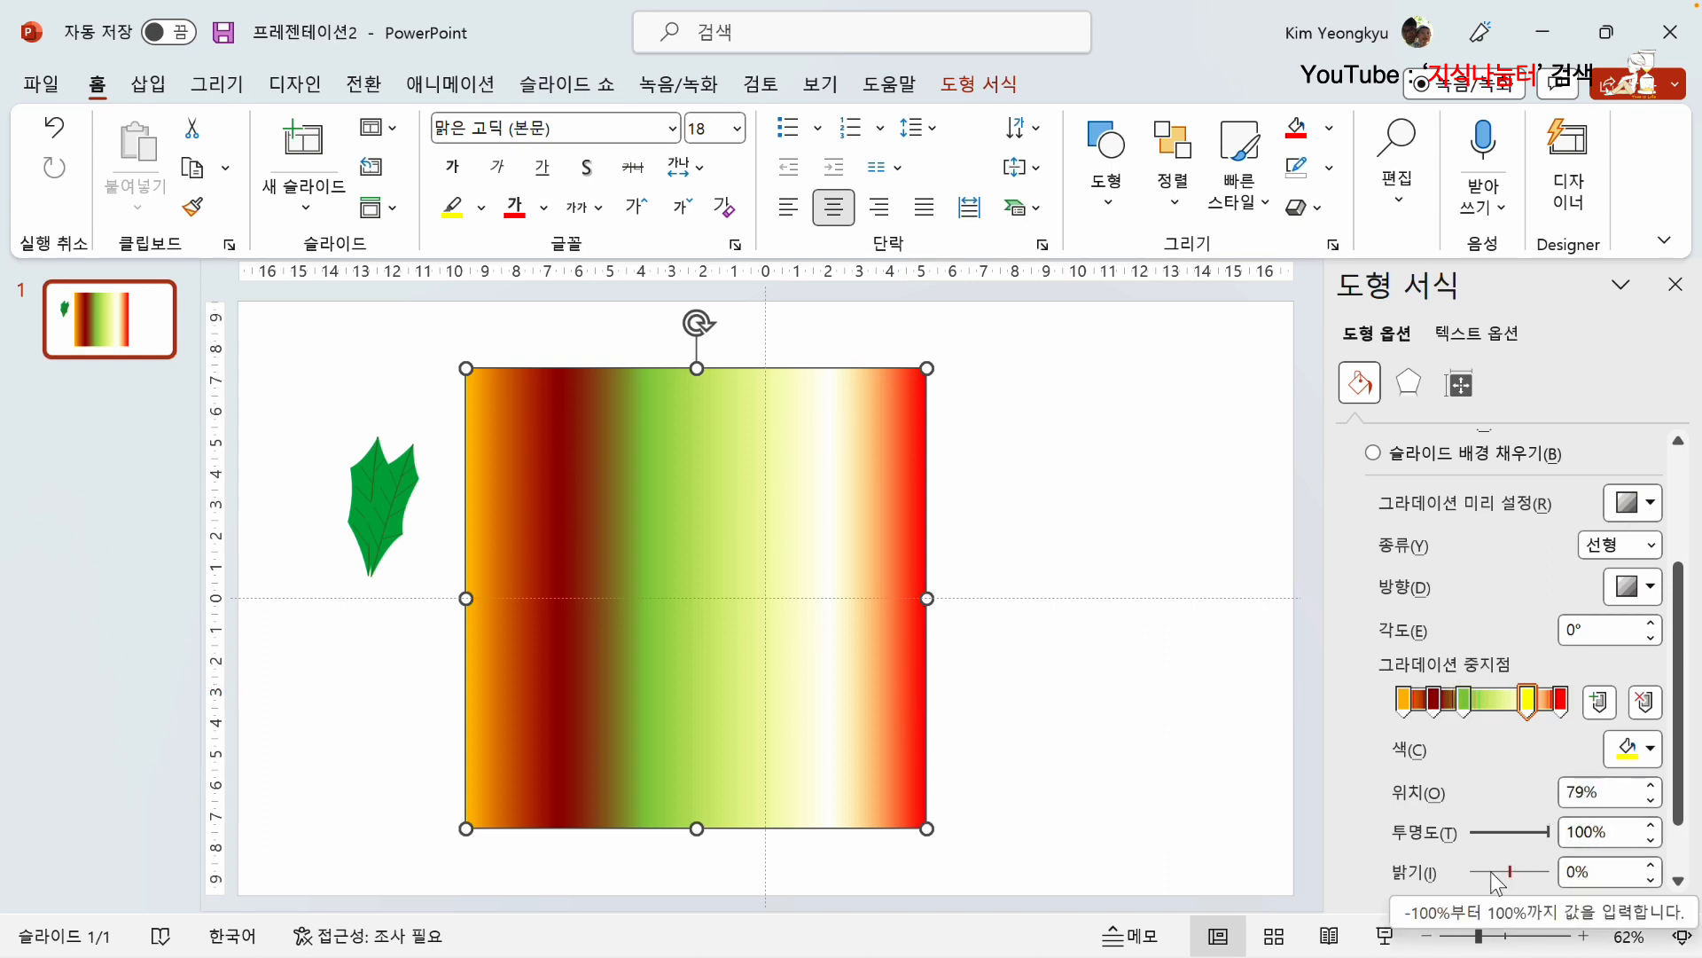
pyautogui.moveTo(1506, 872)
pyautogui.mouseDown()
pyautogui.moveTo(1492, 875)
pyautogui.moveTo(1510, 874)
pyautogui.mouseUp()
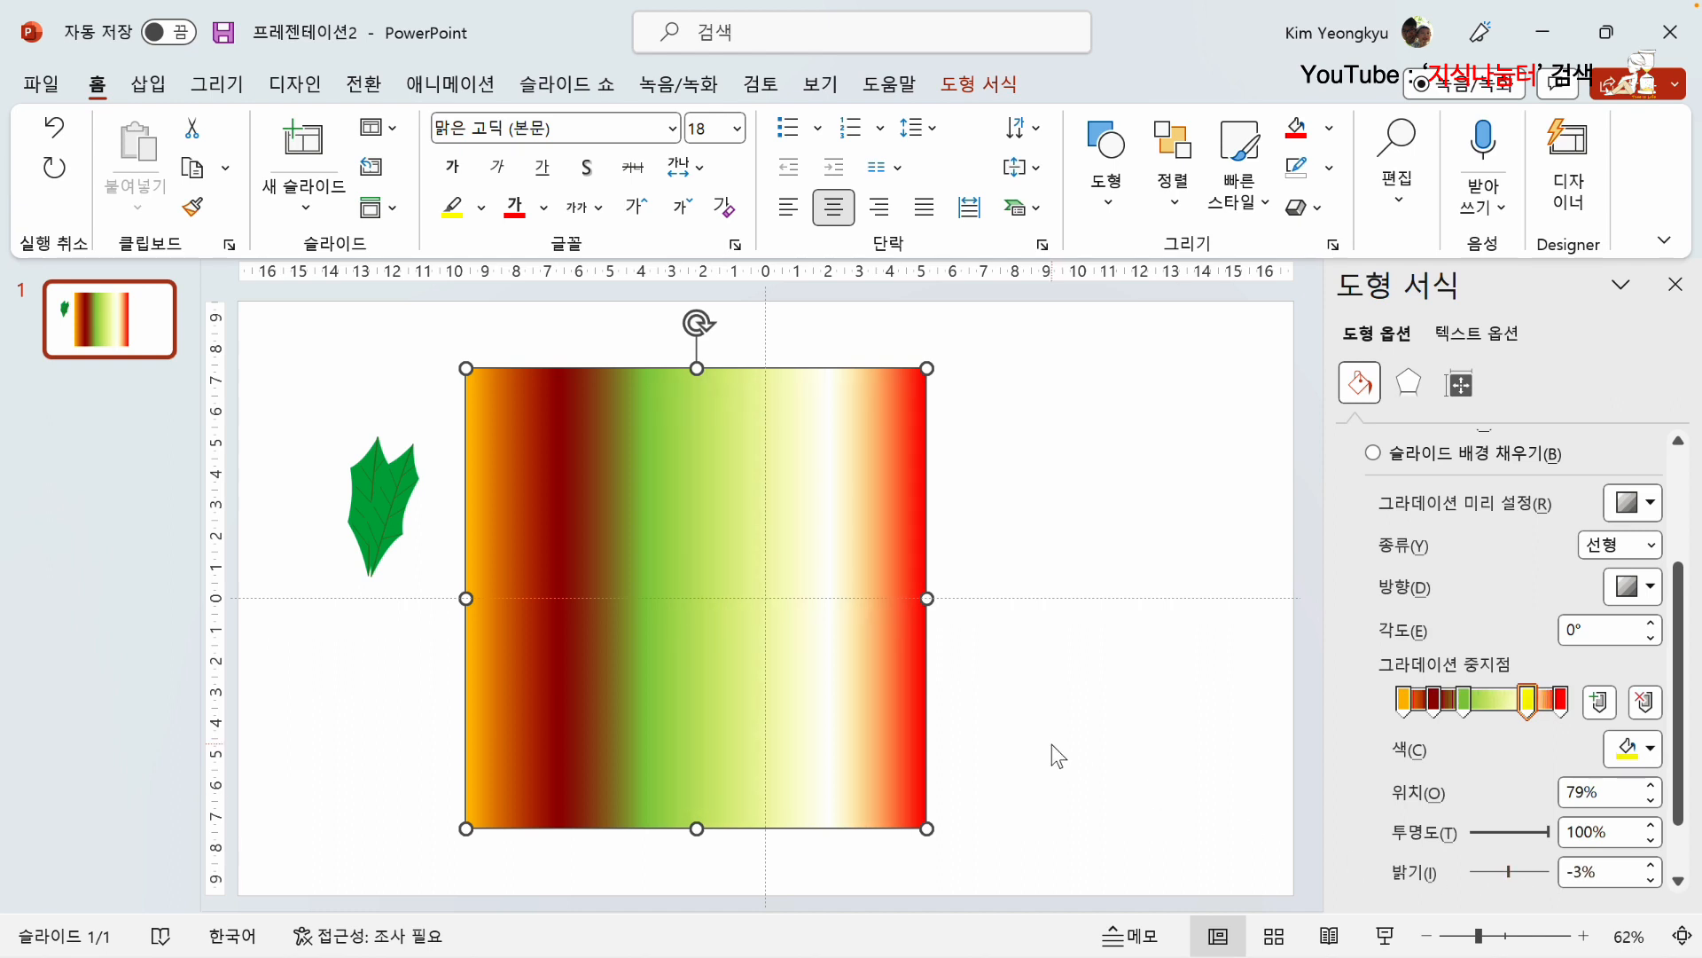
# Step: Rotate the square with the gradient's rotate-with-shape option off, and rotate it again with the option turned back on
pyautogui.scroll(-2, 1513, 764)
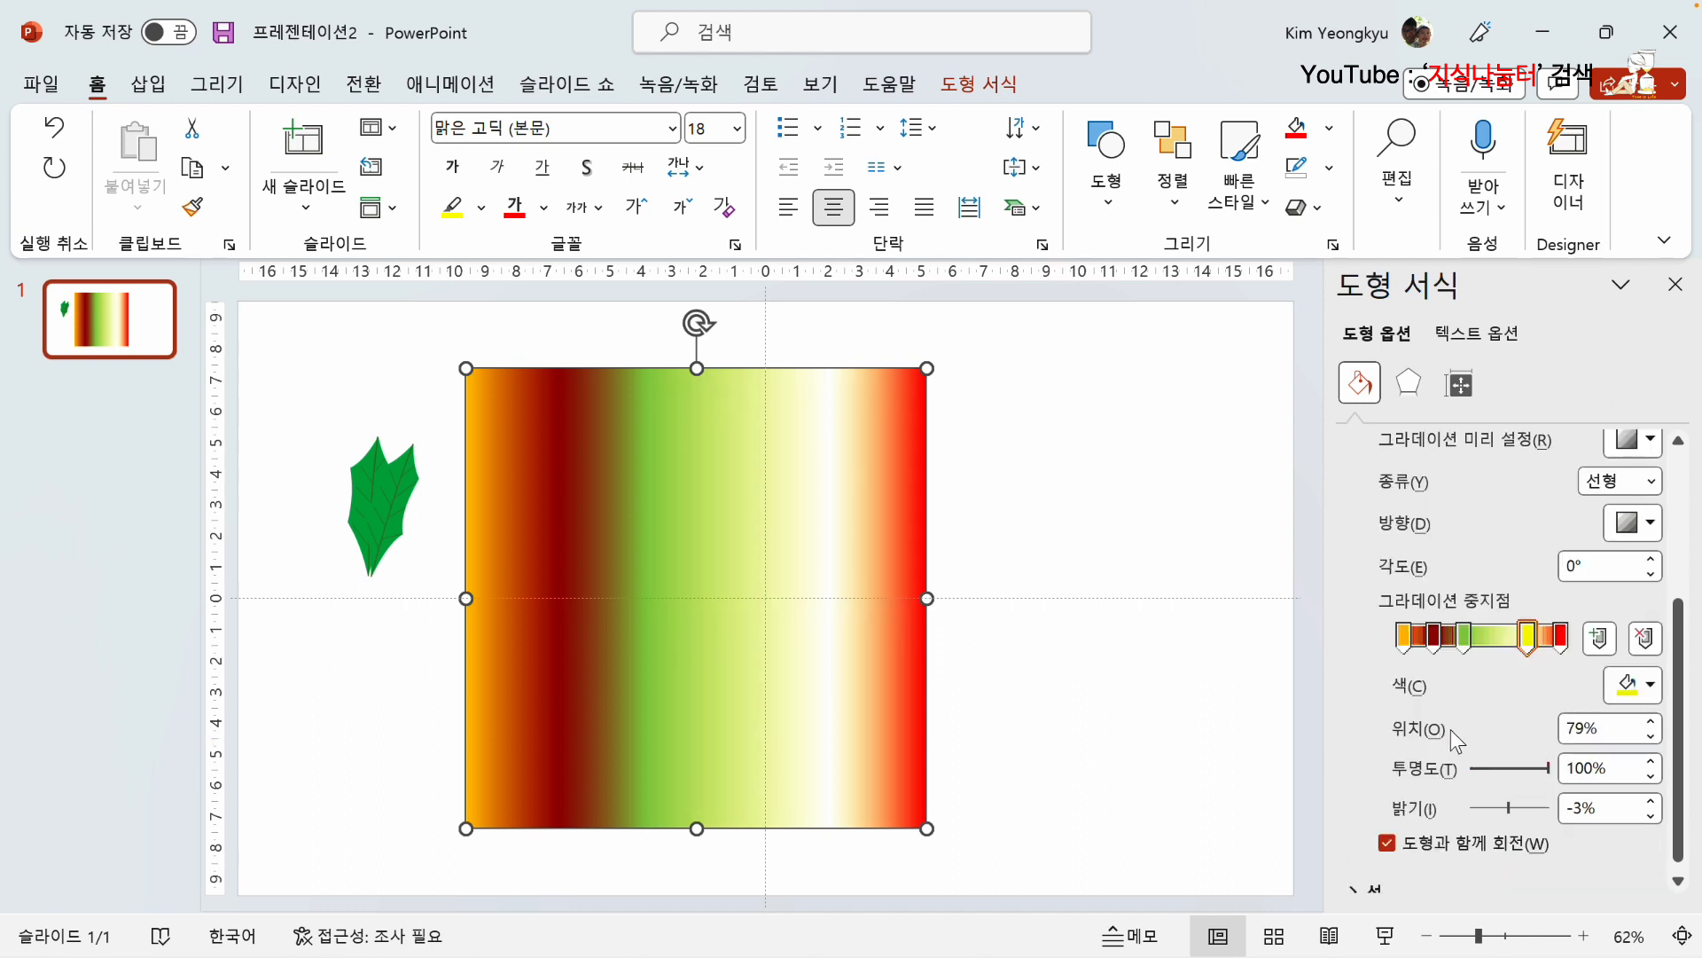
pyautogui.click(1389, 850)
pyautogui.moveTo(698, 322); pyautogui.dragTo(724, 585)
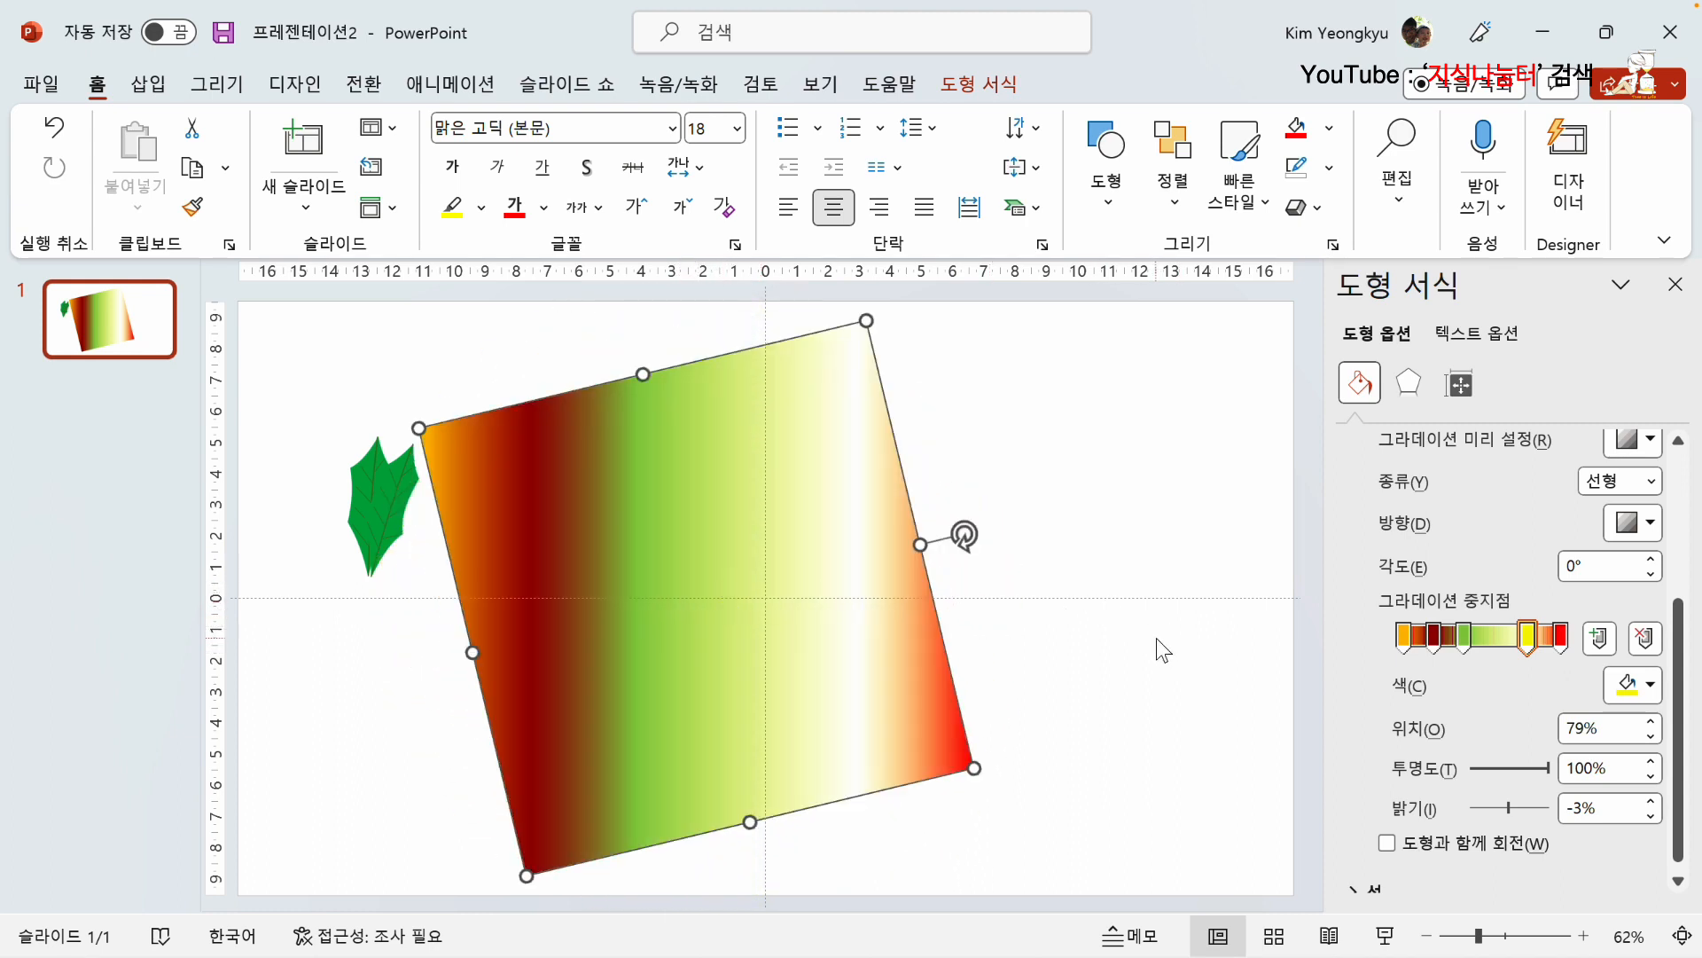
pyautogui.click(1388, 843)
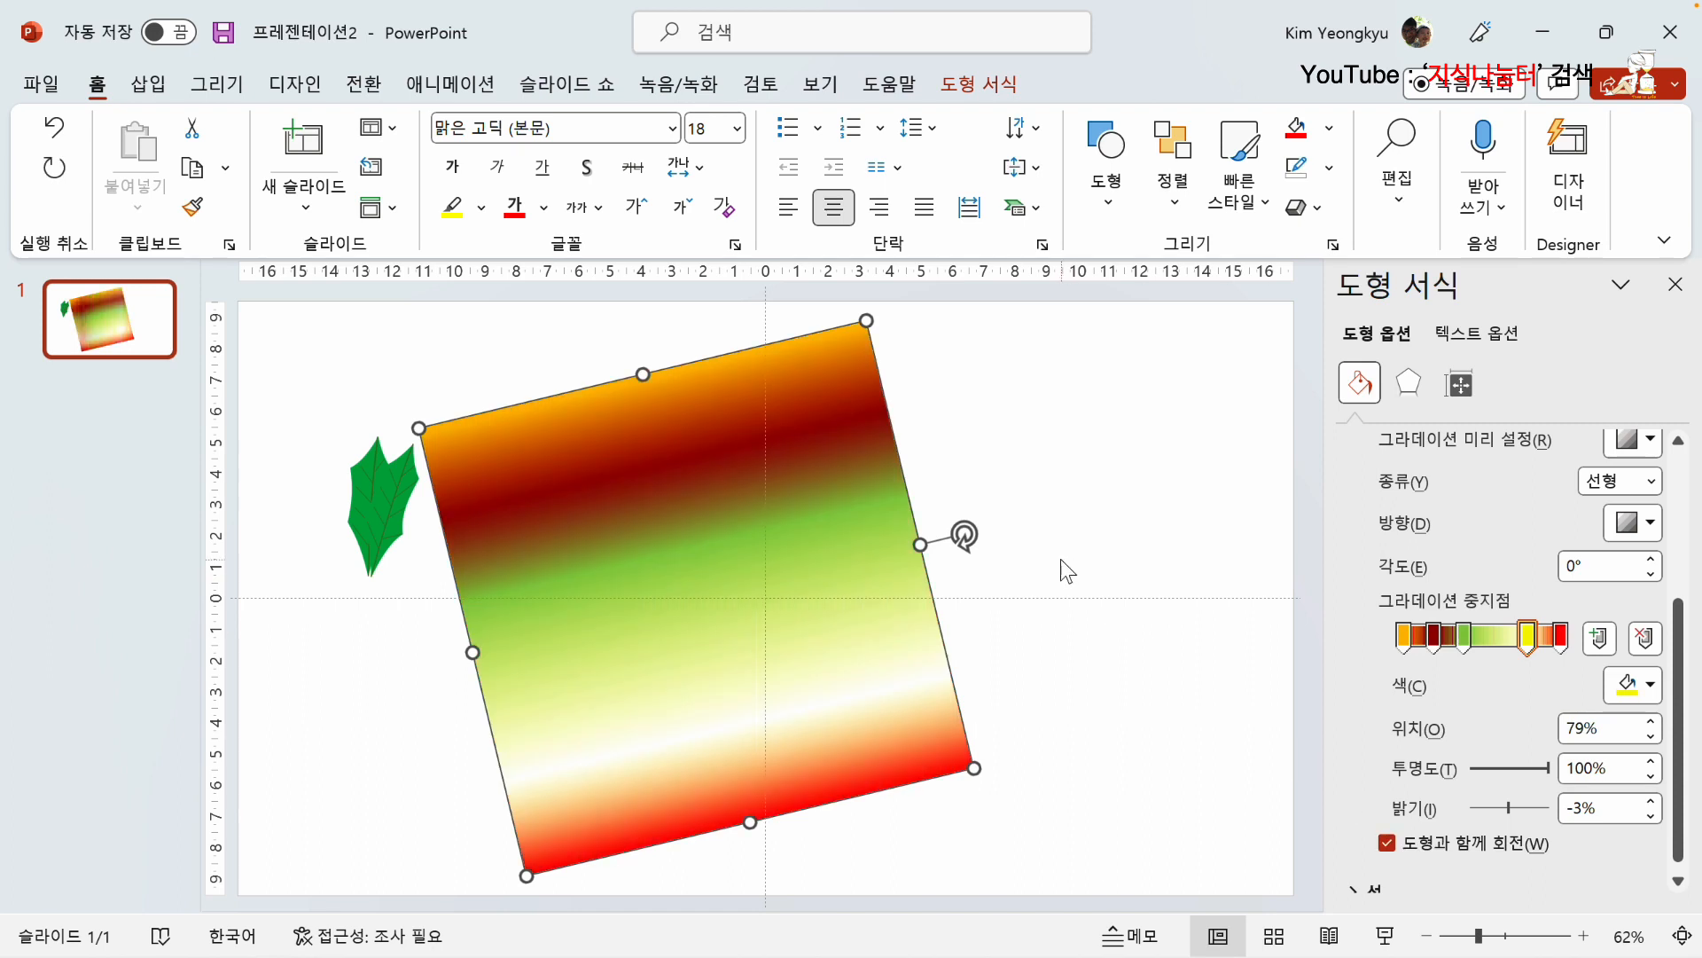
pyautogui.moveTo(965, 532); pyautogui.dragTo(677, 695)
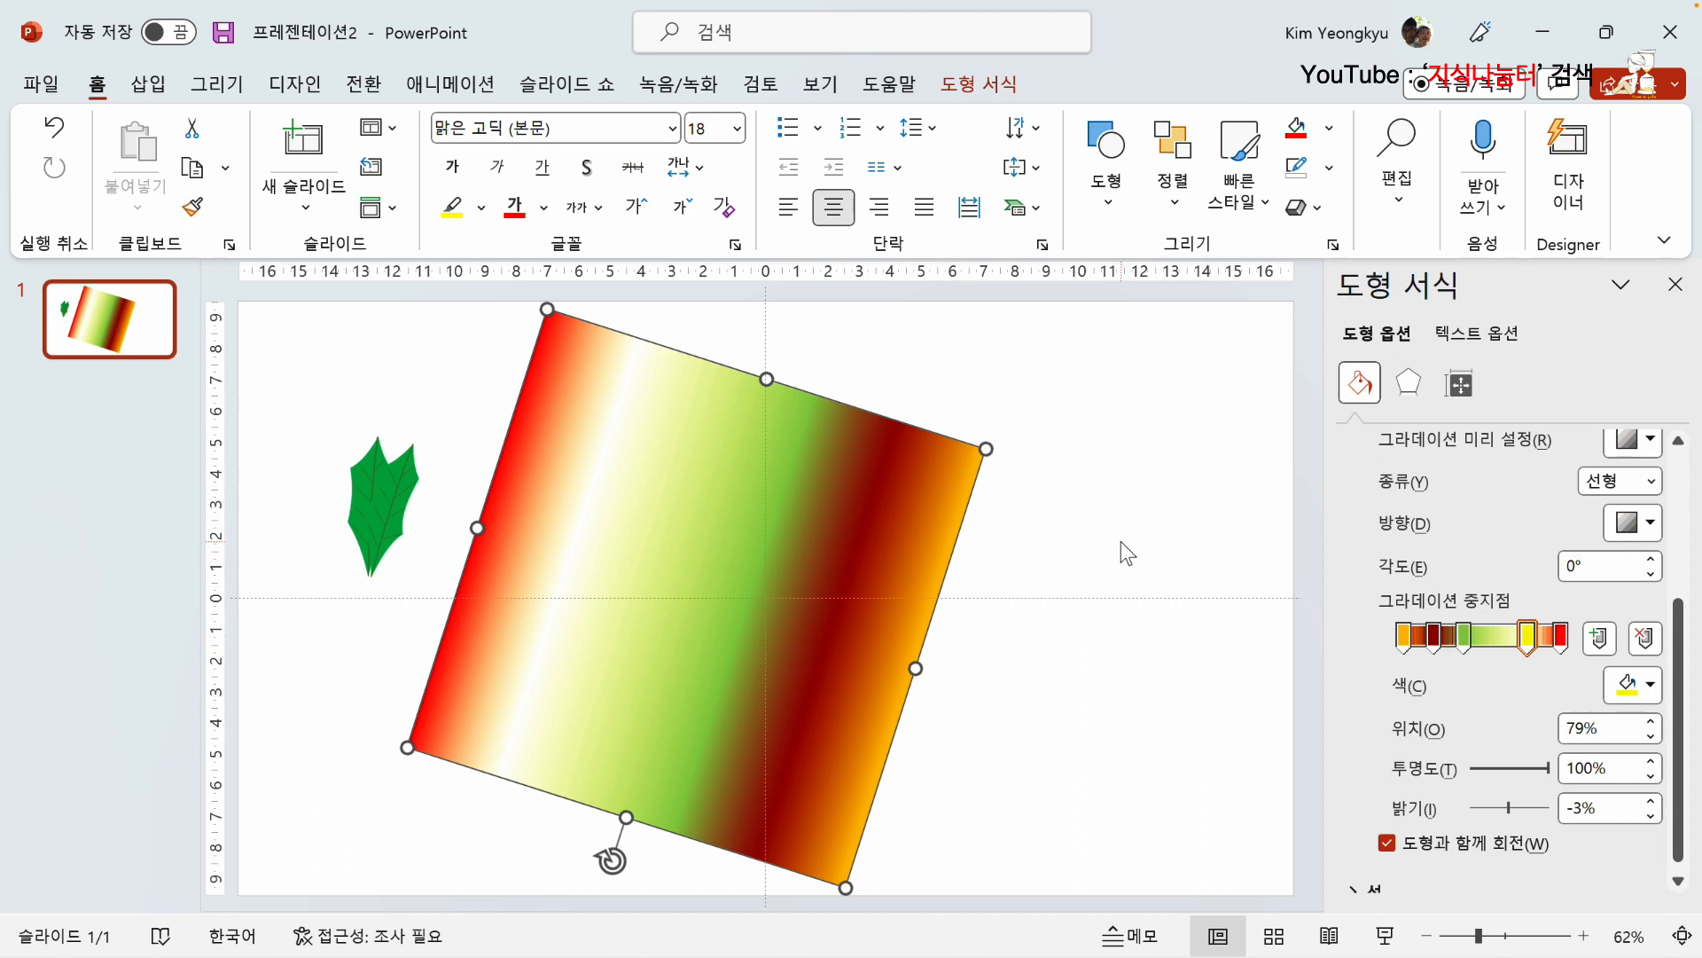
# Step: Delete the gradient square and the leaf shapes so the slide is empty
pyautogui.click(1047, 516)
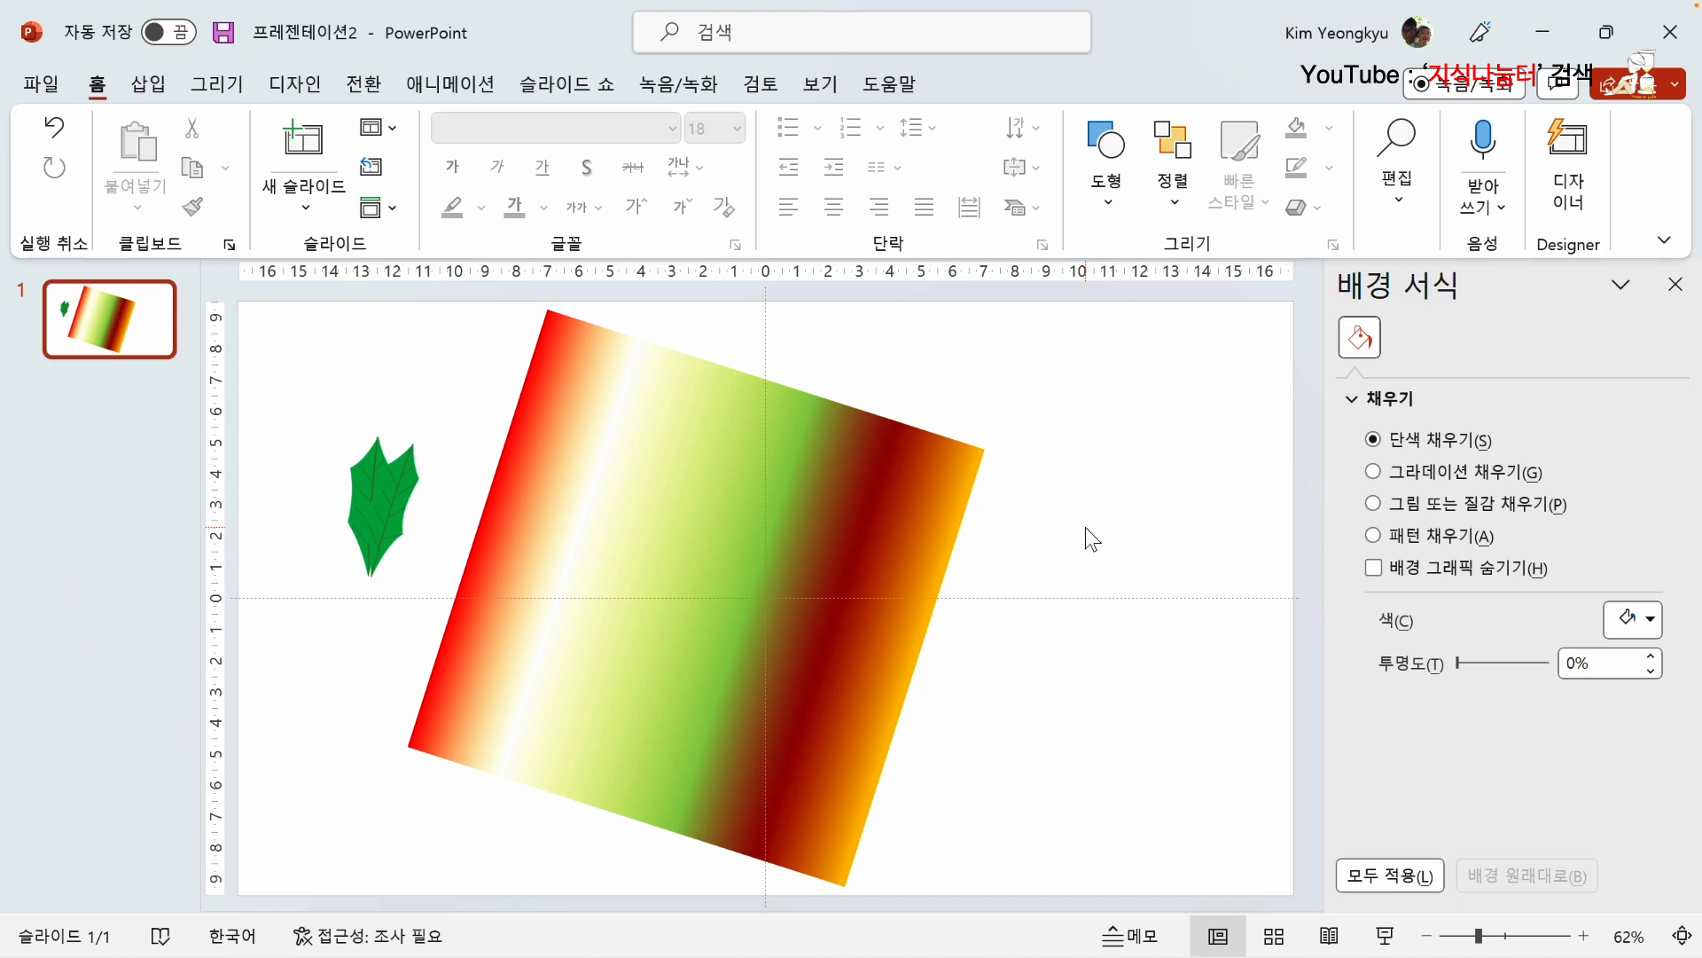
pyautogui.hotkey('ctrl', 'a')
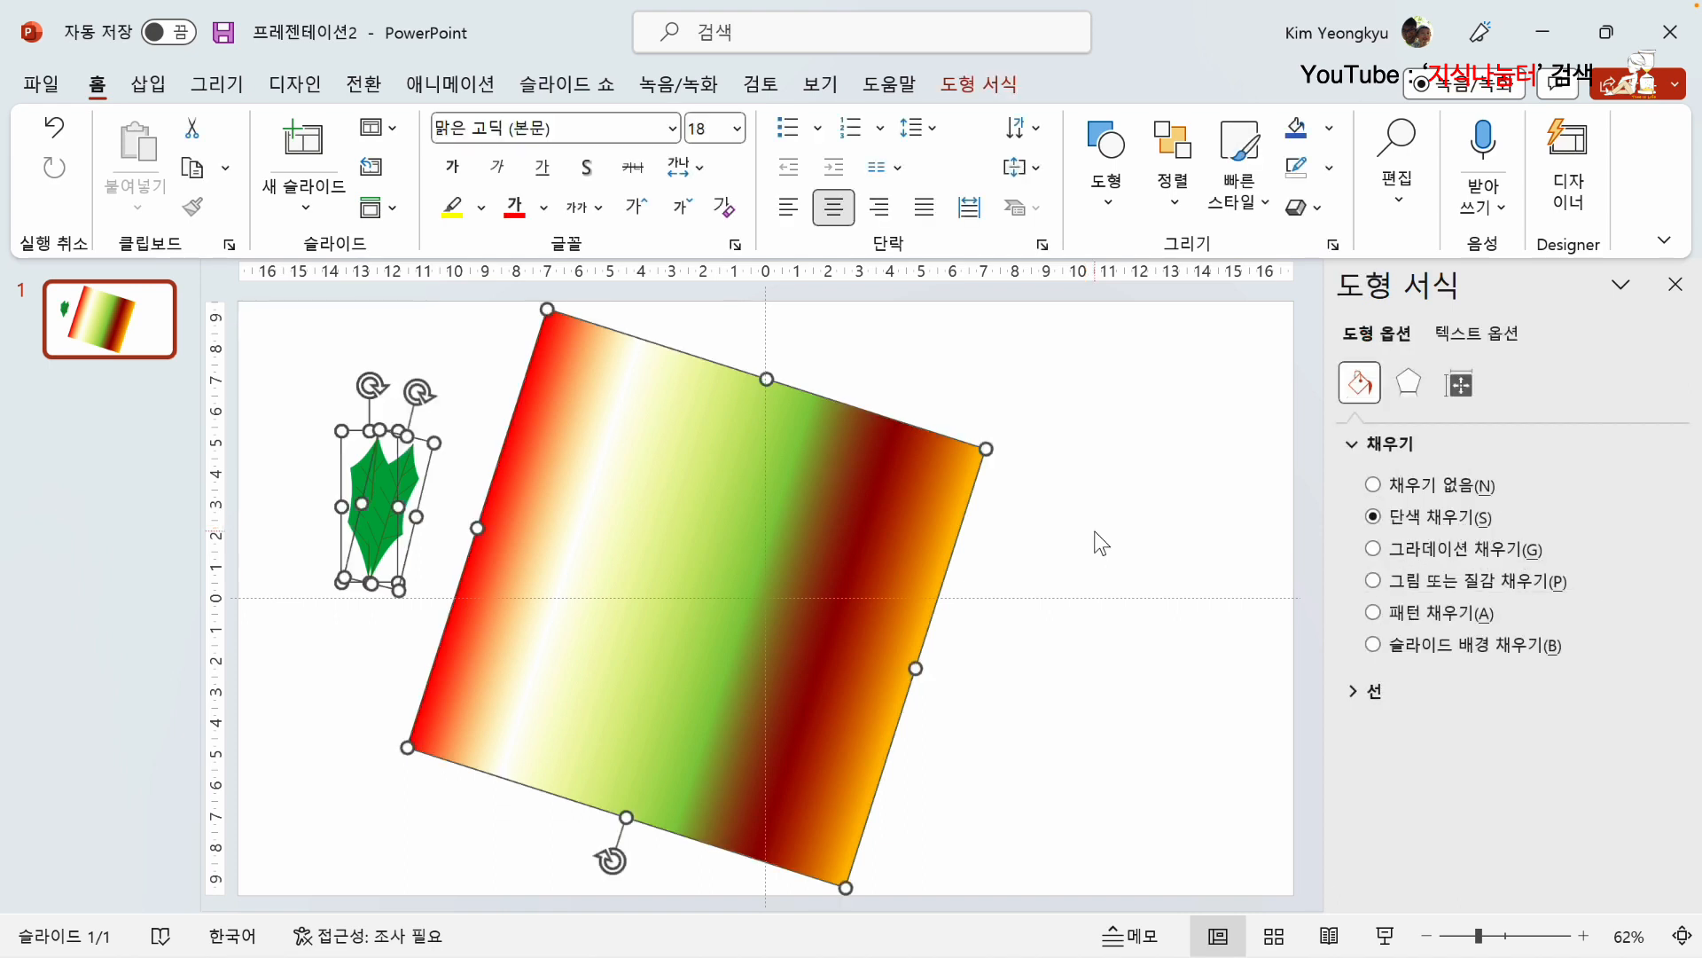
pyautogui.press('Delete')
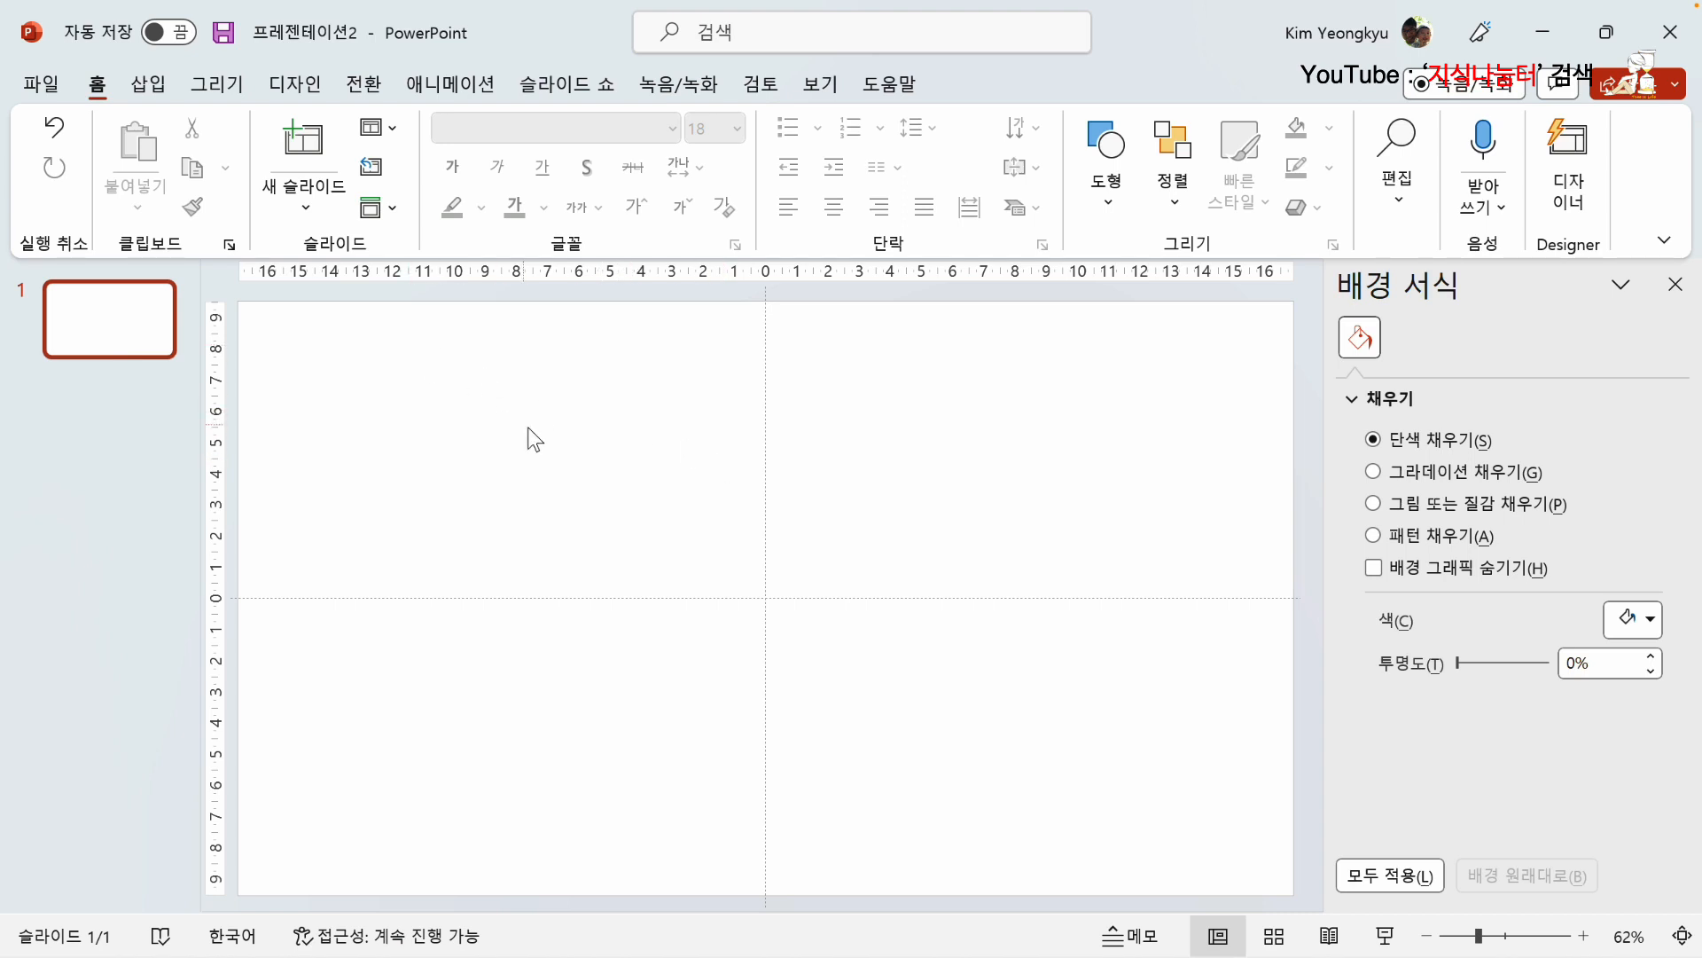
# Step: Draw a circle about 14.28 cm in diameter and centre it on the slide
pyautogui.click(148, 84)
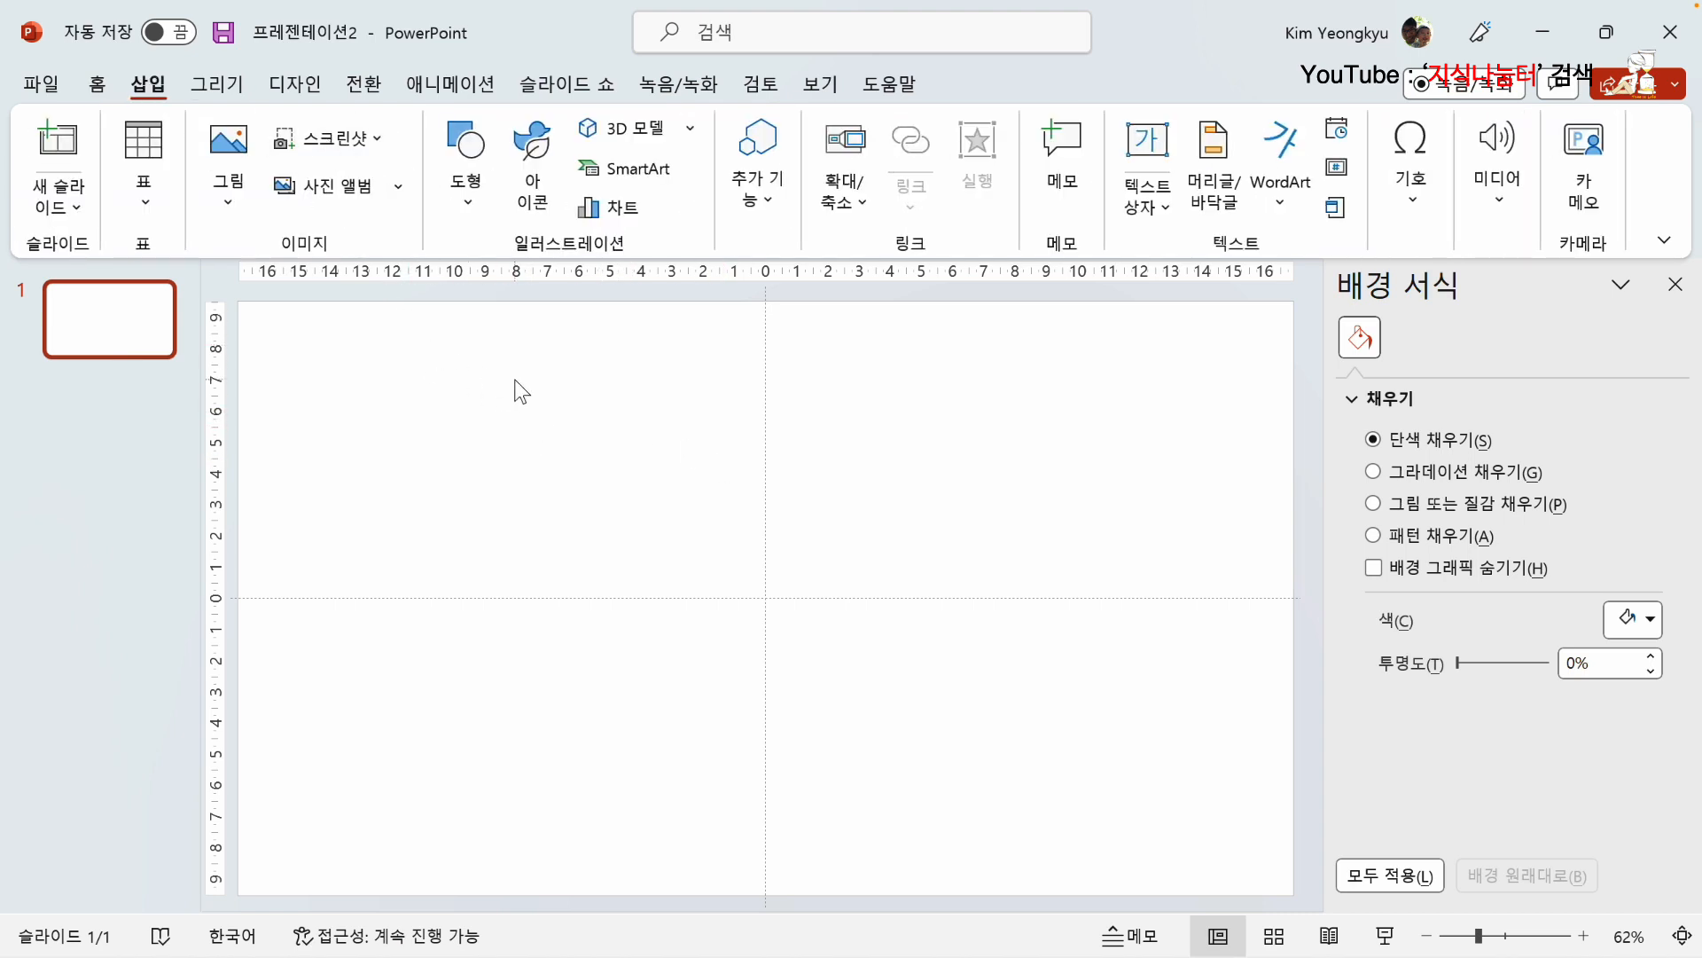
pyautogui.click(468, 182)
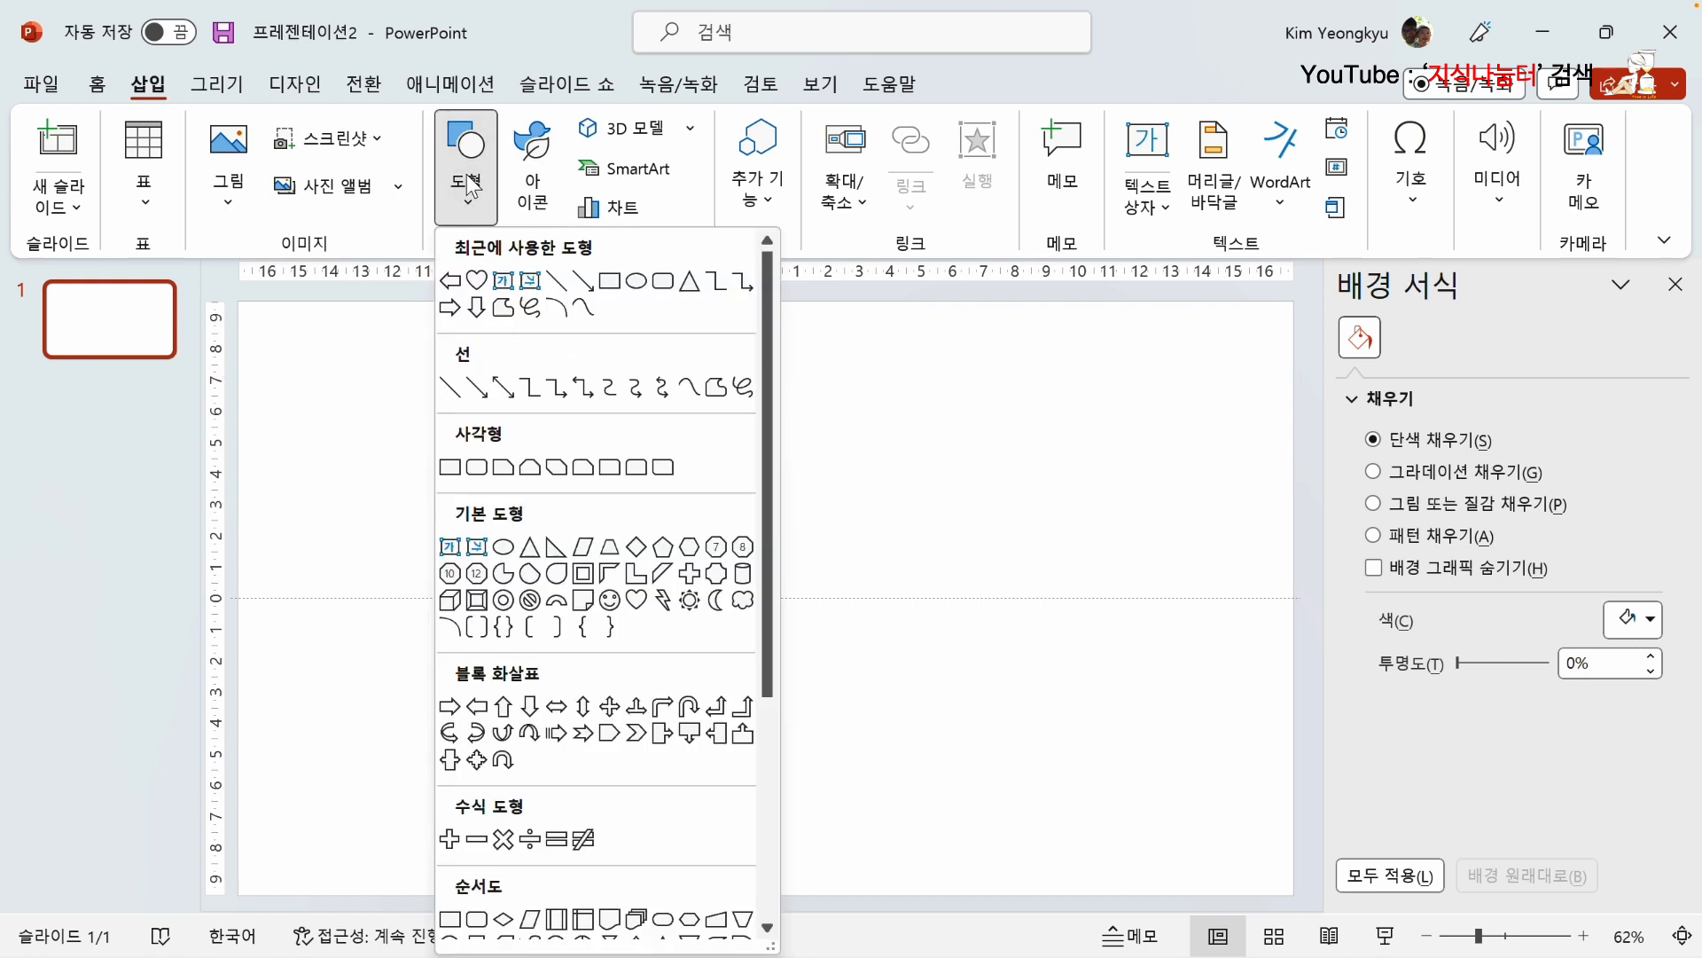
pyautogui.click(513, 548)
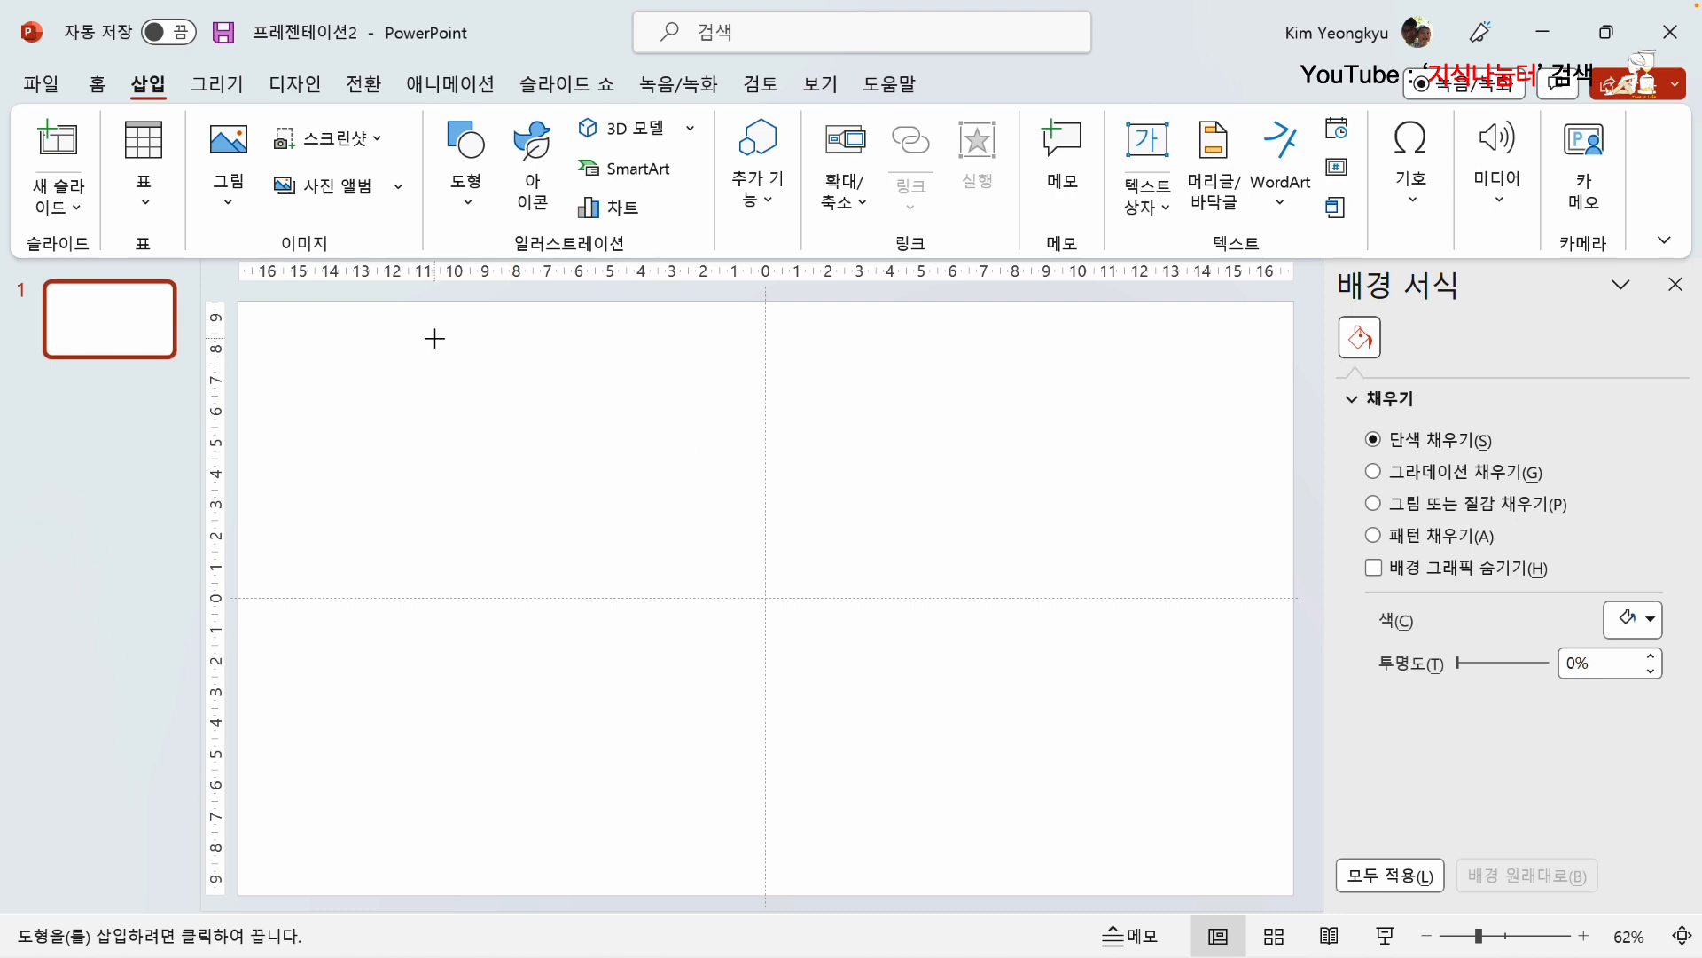
pyautogui.moveTo(435, 338); pyautogui.dragTo(880, 723)
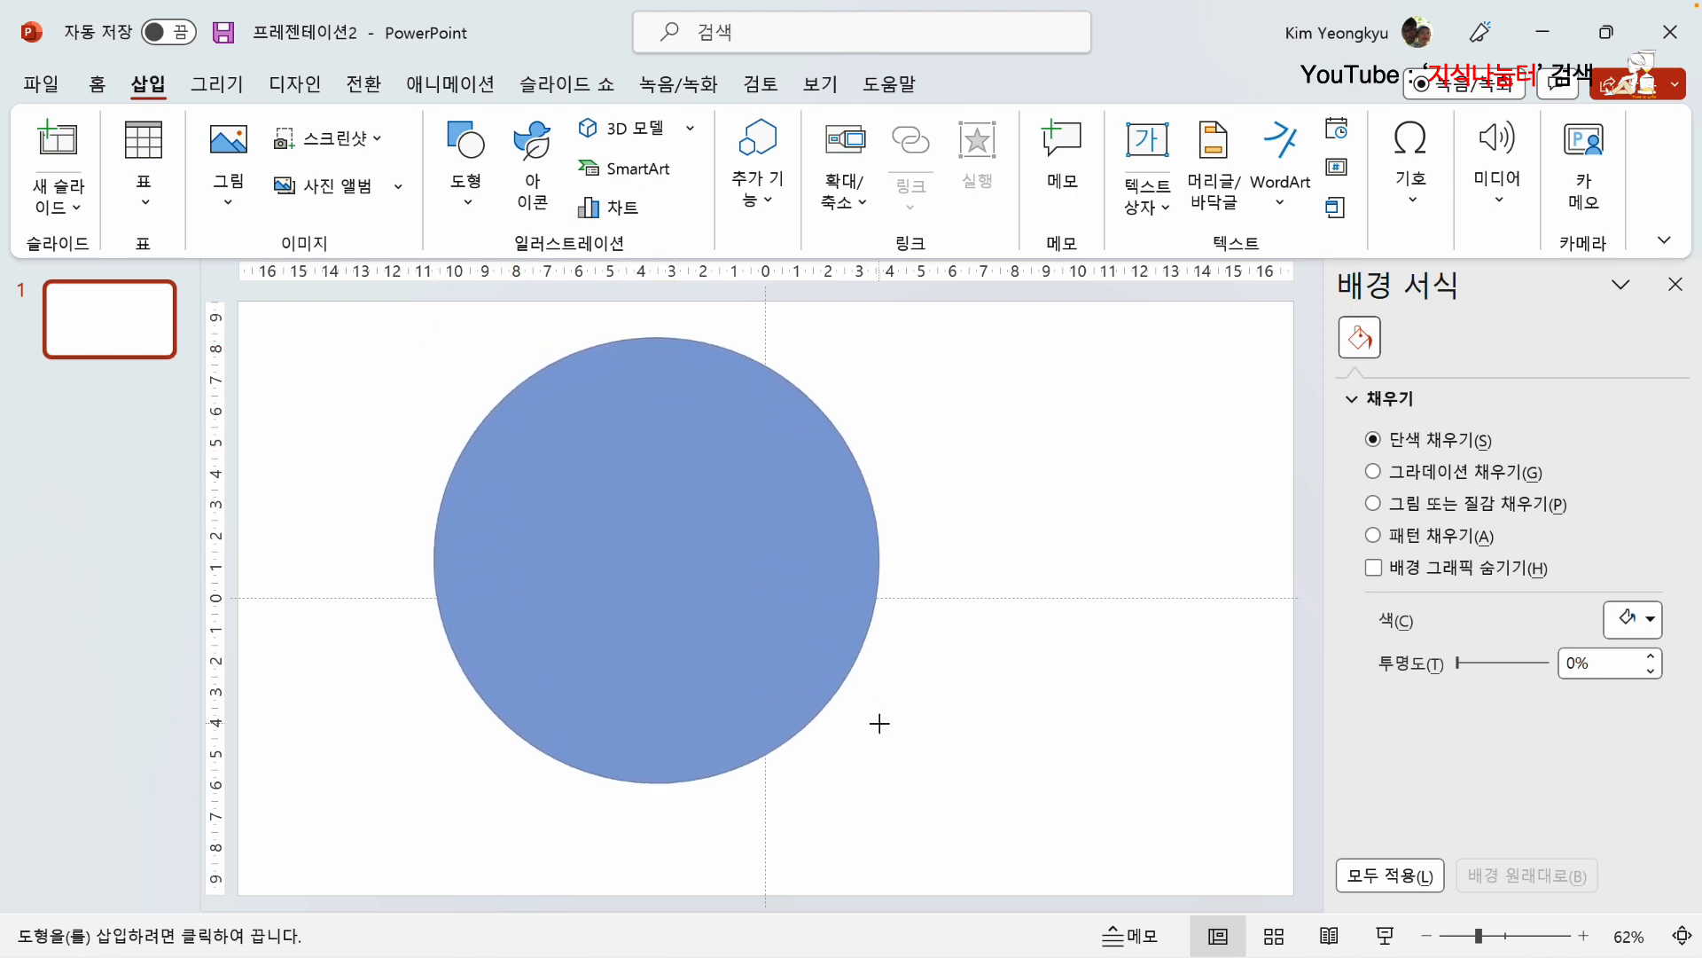
pyautogui.moveTo(732, 621); pyautogui.dragTo(768, 683)
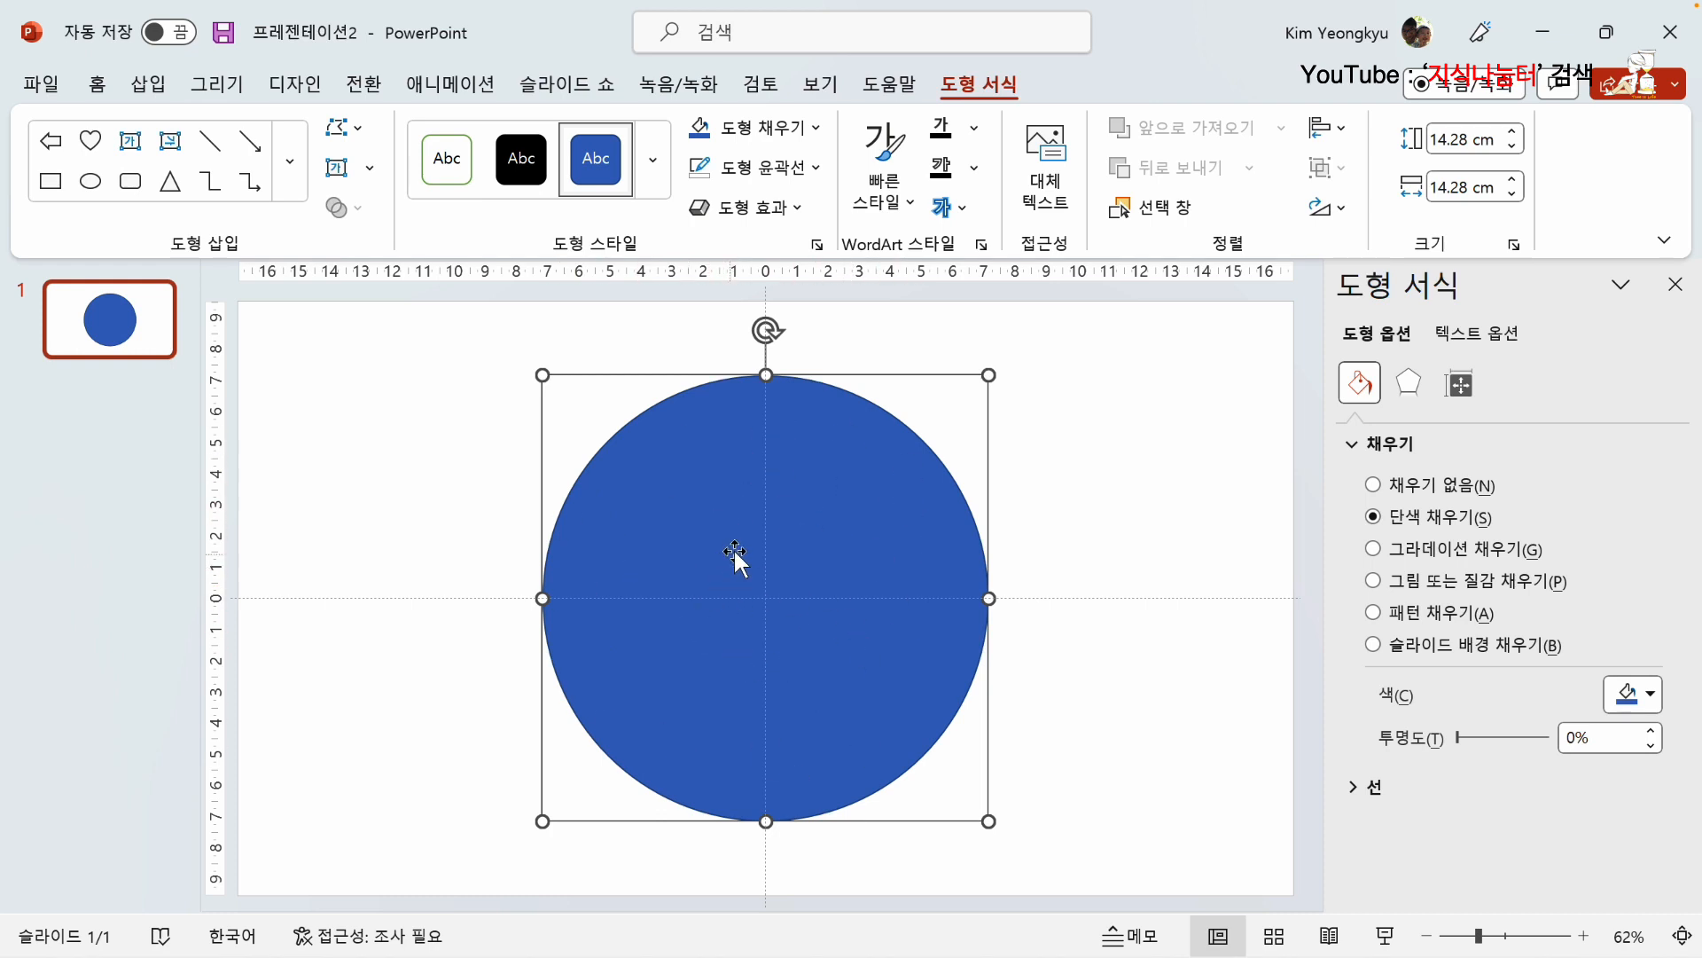
# Step: Fill the circle with standard purple and remove its outline
pyautogui.click(815, 129)
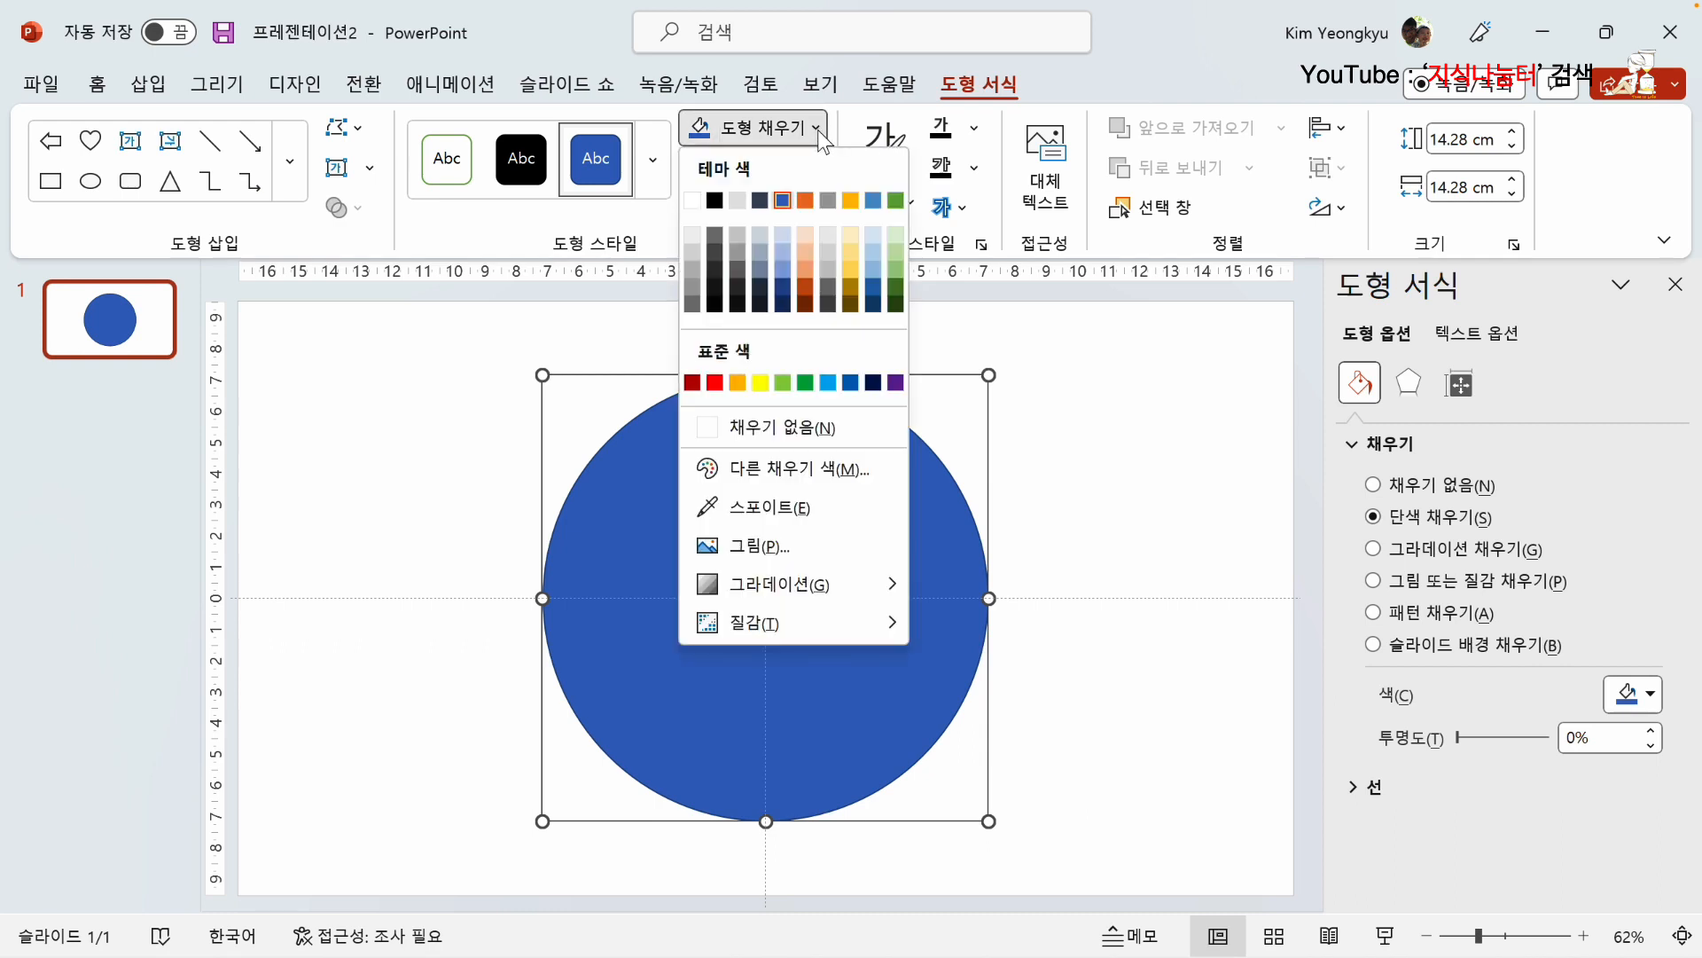
pyautogui.click(895, 383)
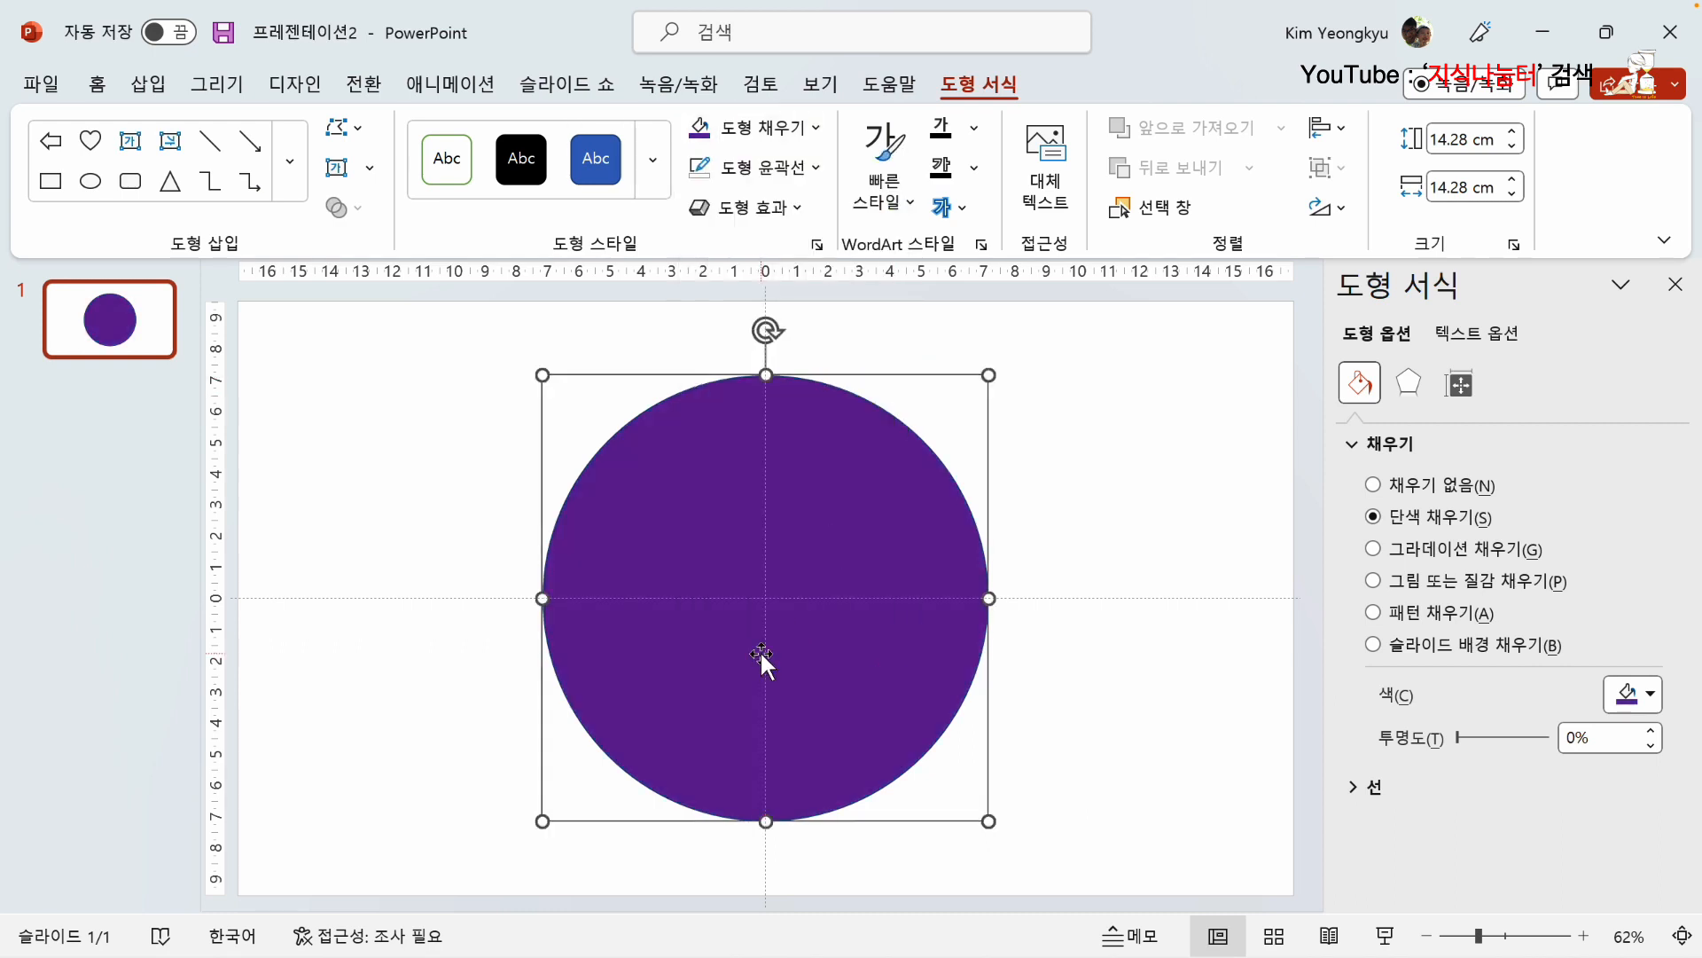
pyautogui.click(817, 168)
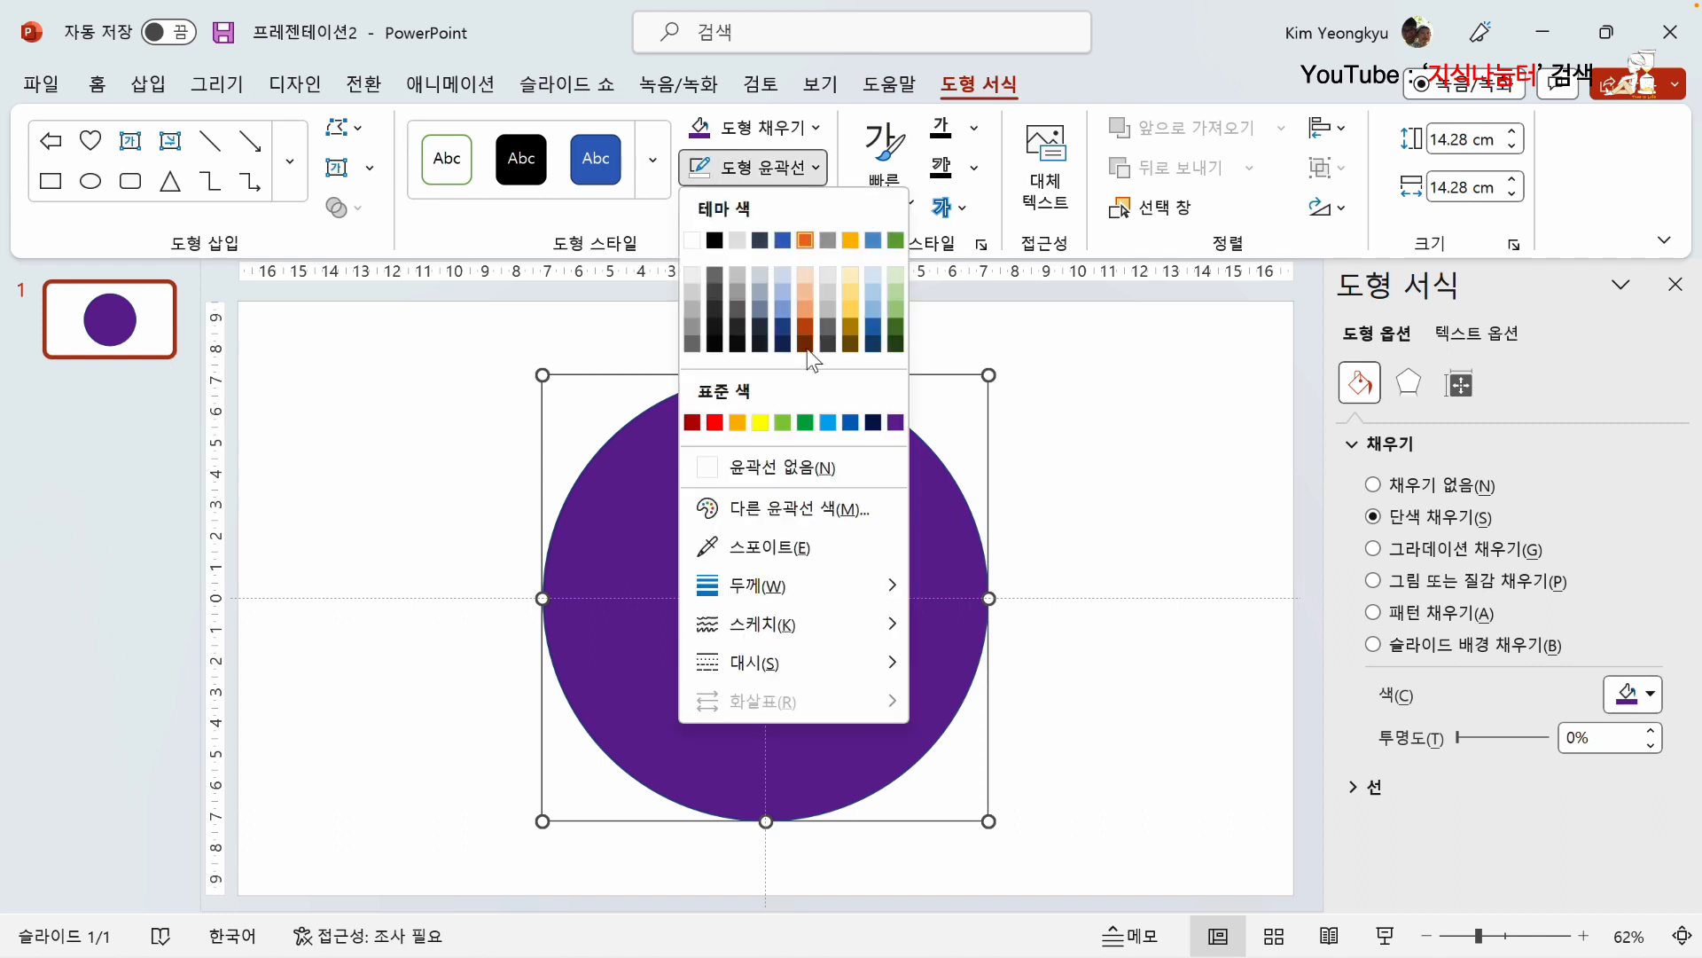
pyautogui.click(784, 467)
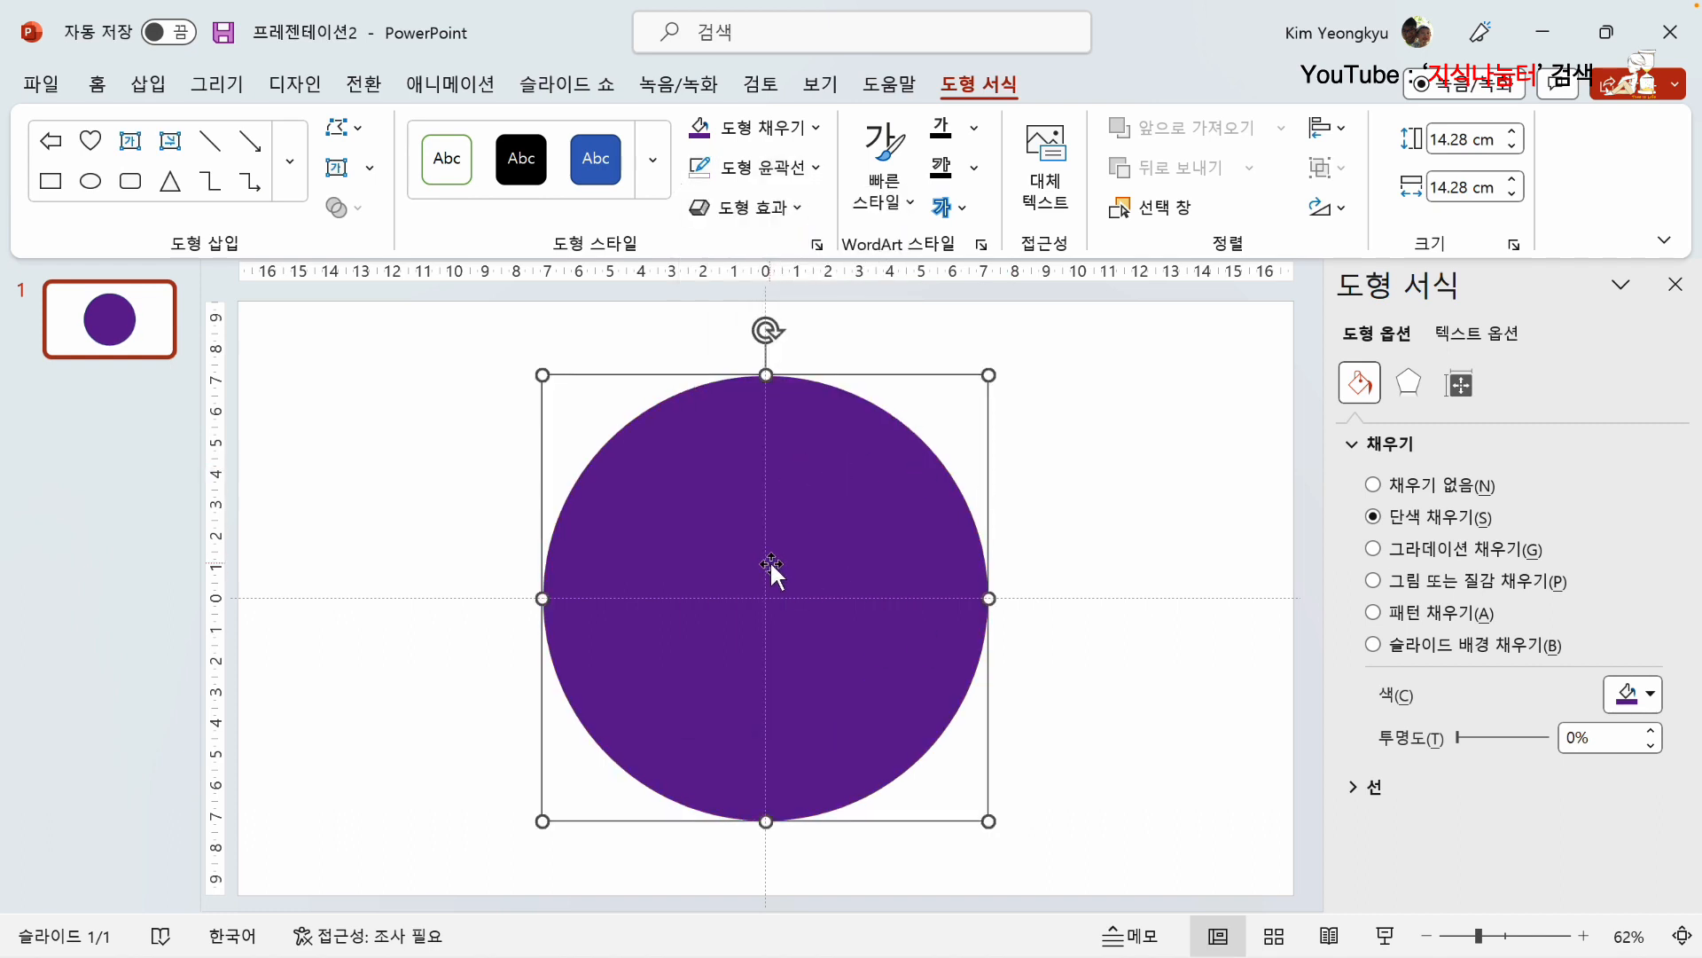
# Step: Apply the dark linear diagonal gradient running from bottom right to top left to the purple circle
pyautogui.click(816, 130)
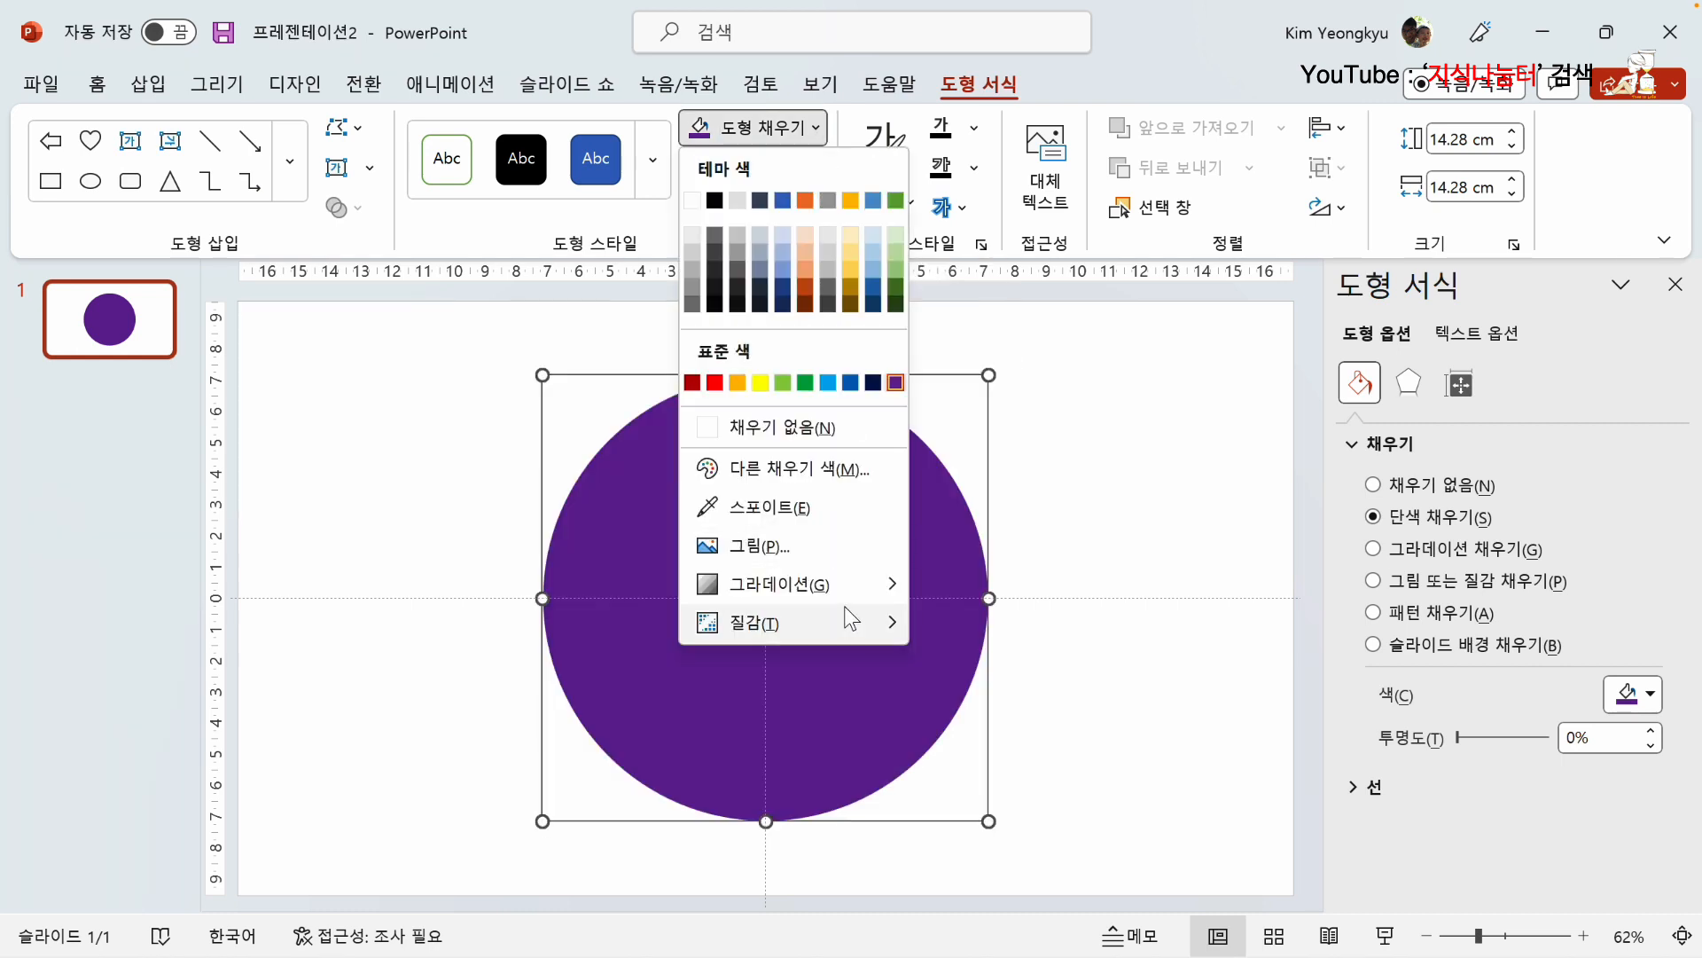
pyautogui.moveTo(839, 594)
pyautogui.scroll(-2, 1099, 722)
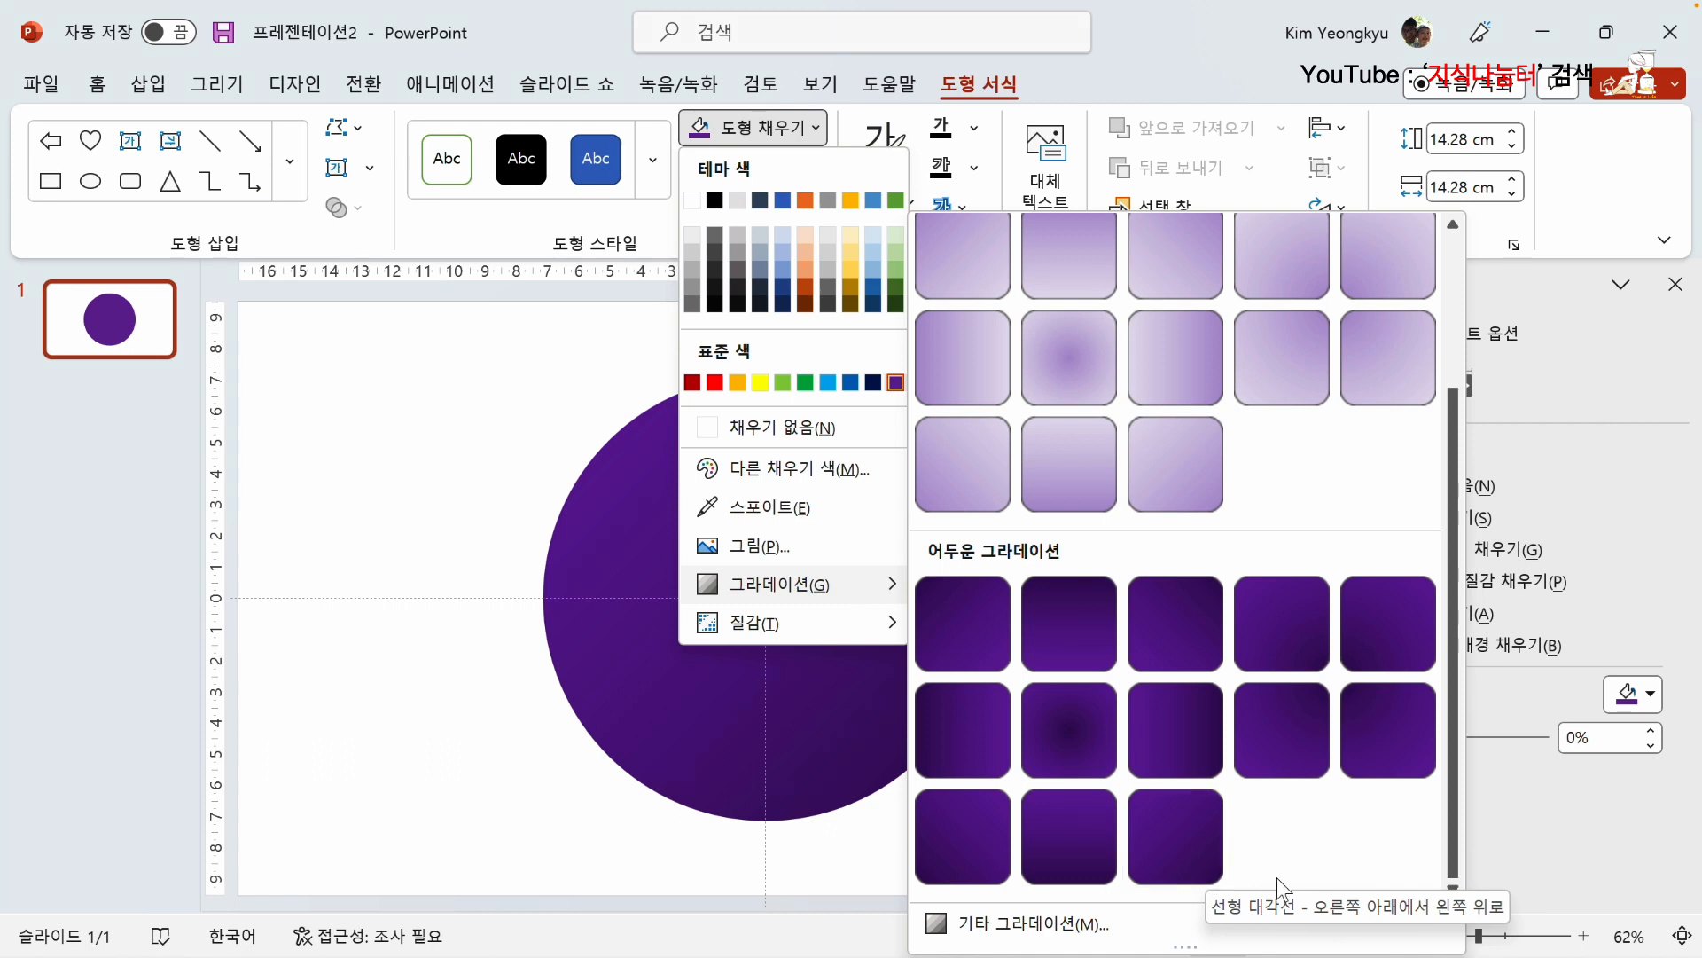
pyautogui.click(1203, 846)
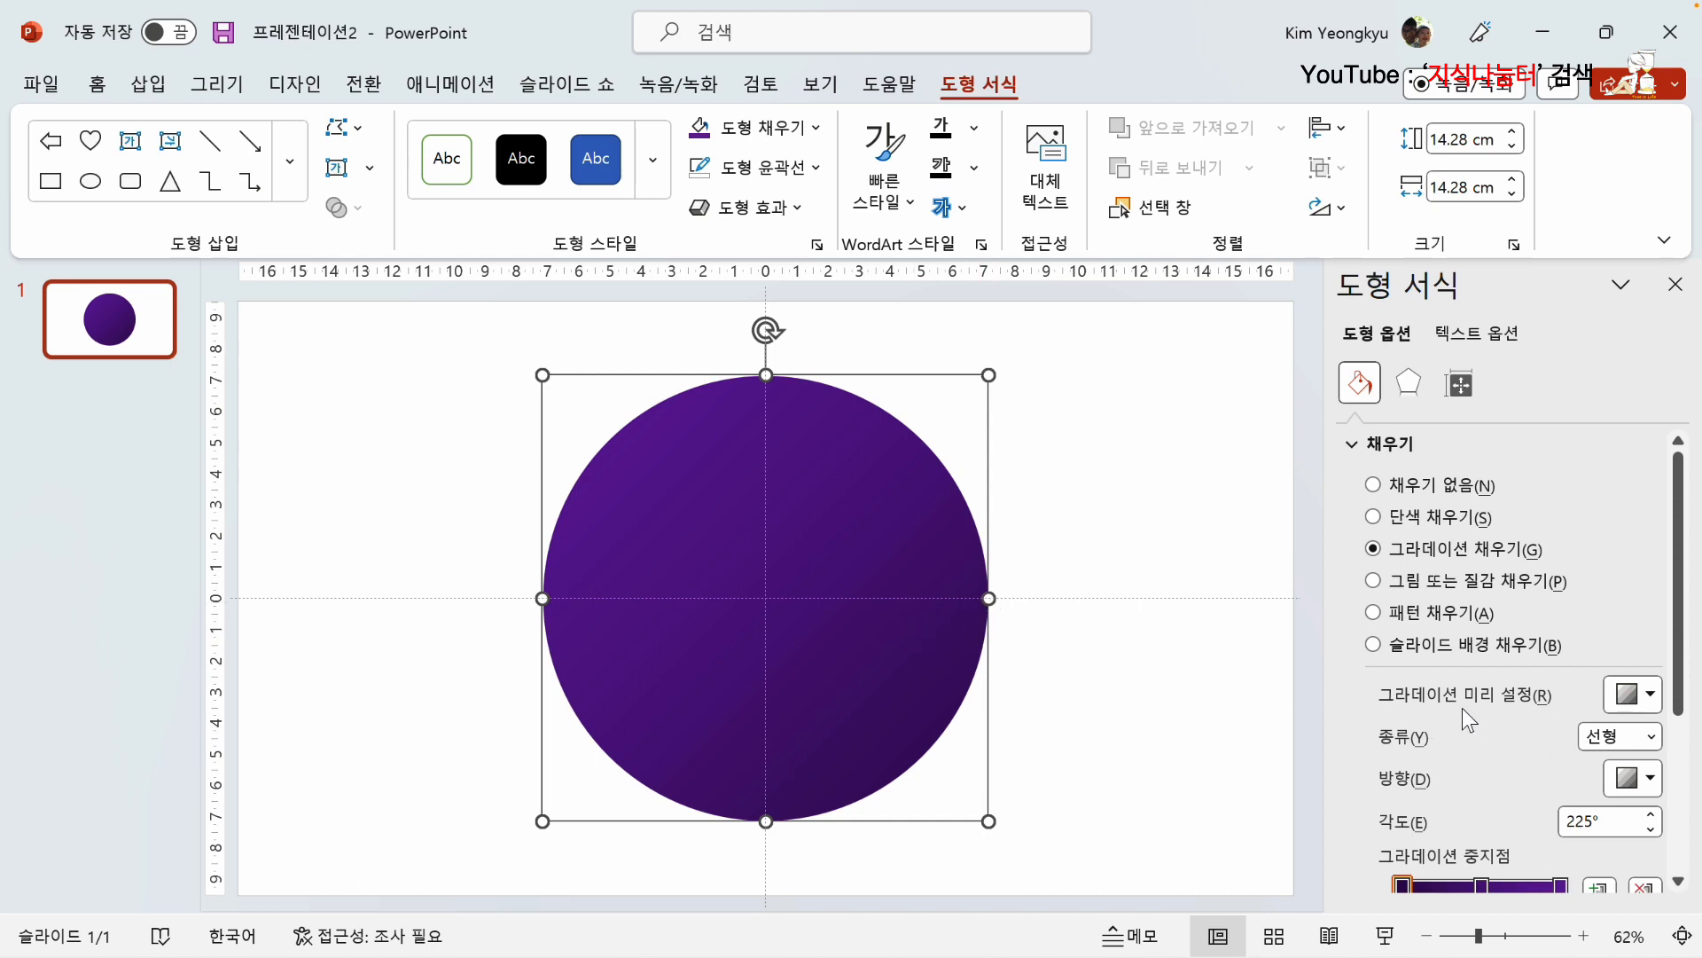
# Step: Change the circle's gradient type to radial, with the direction starting from the bottom-right corner
pyautogui.scroll(-3, 1461, 707)
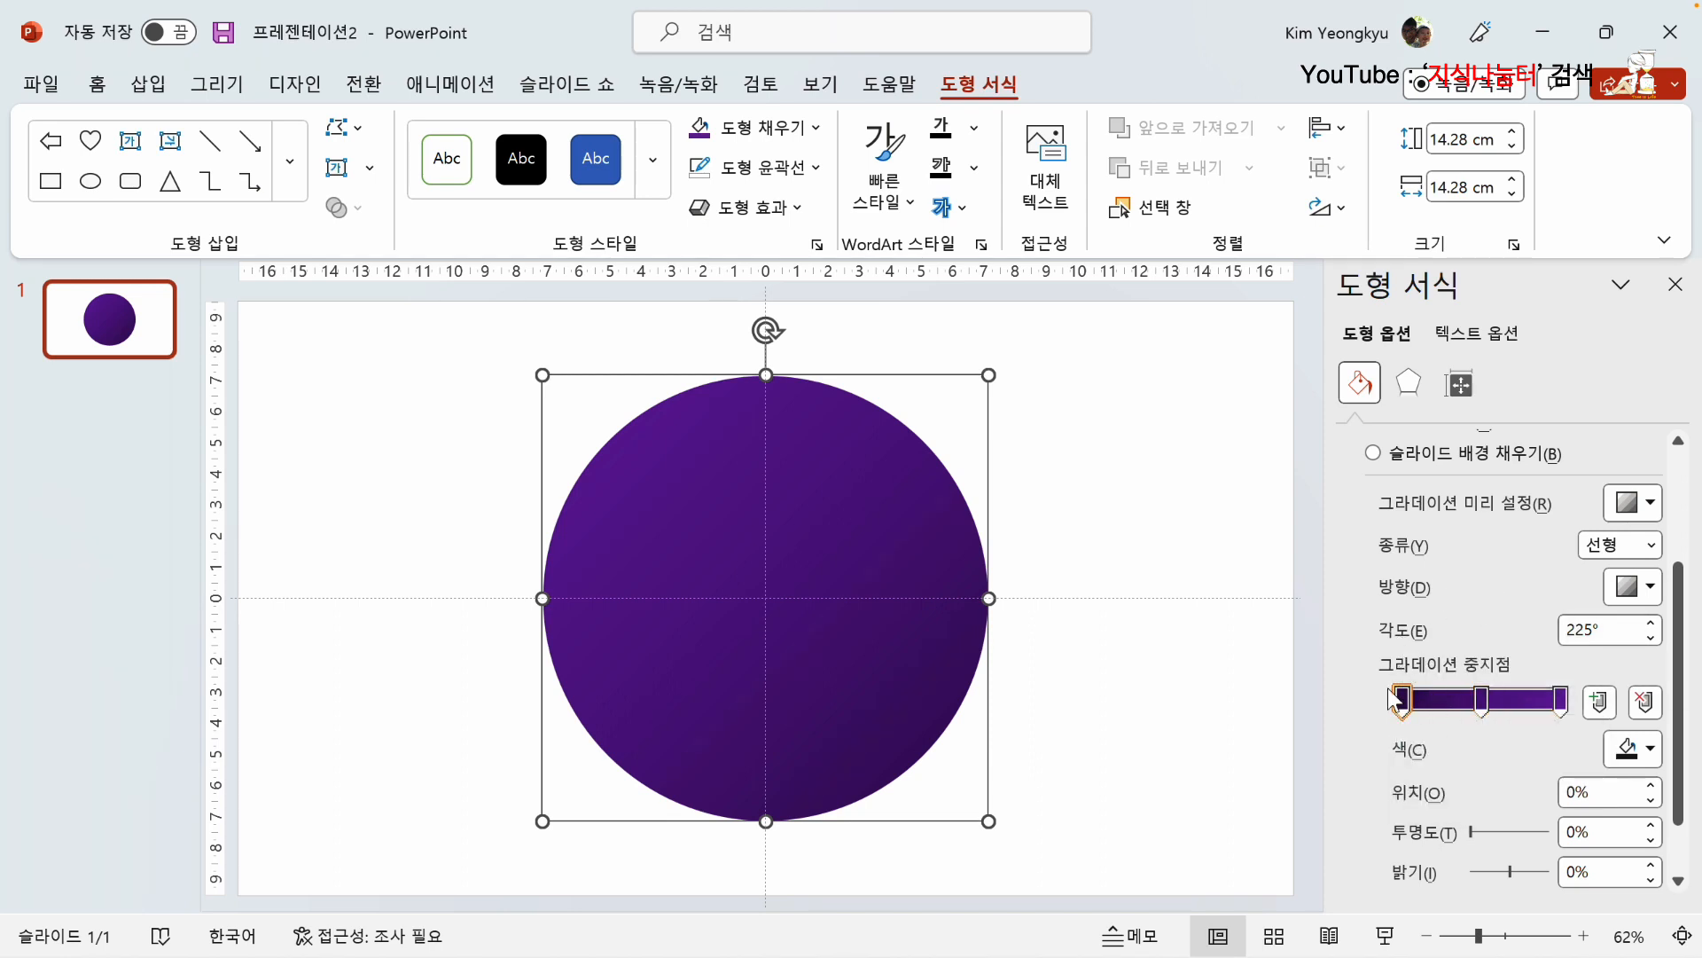
pyautogui.click(1654, 546)
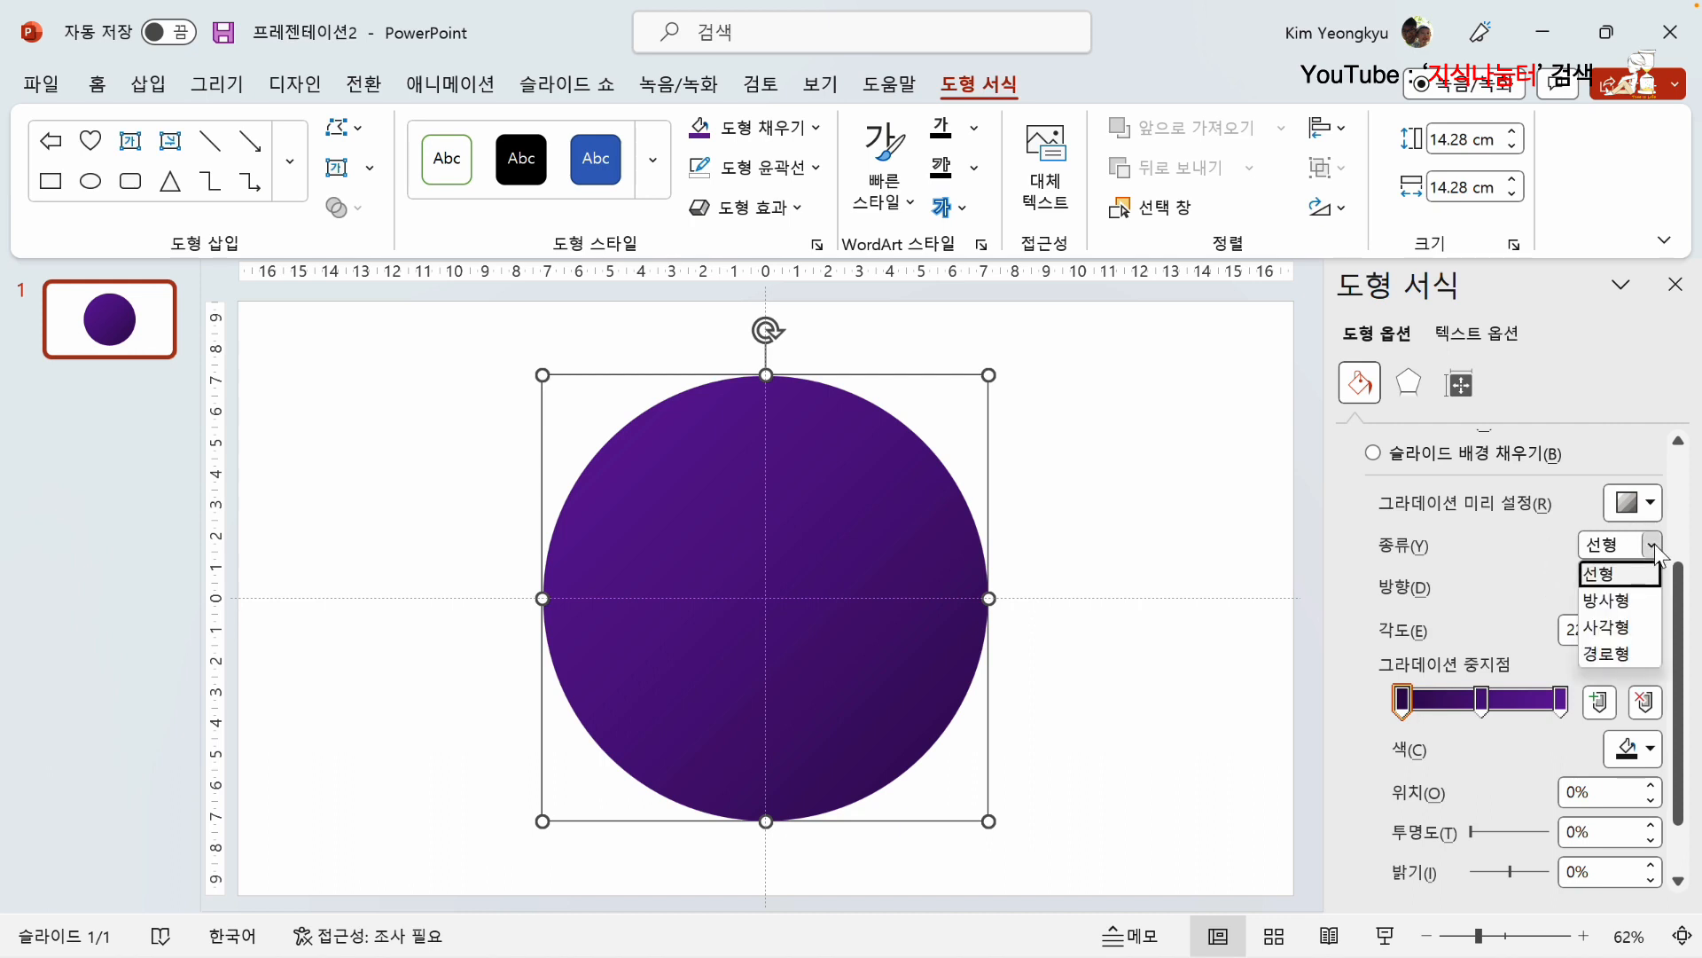
pyautogui.click(1606, 600)
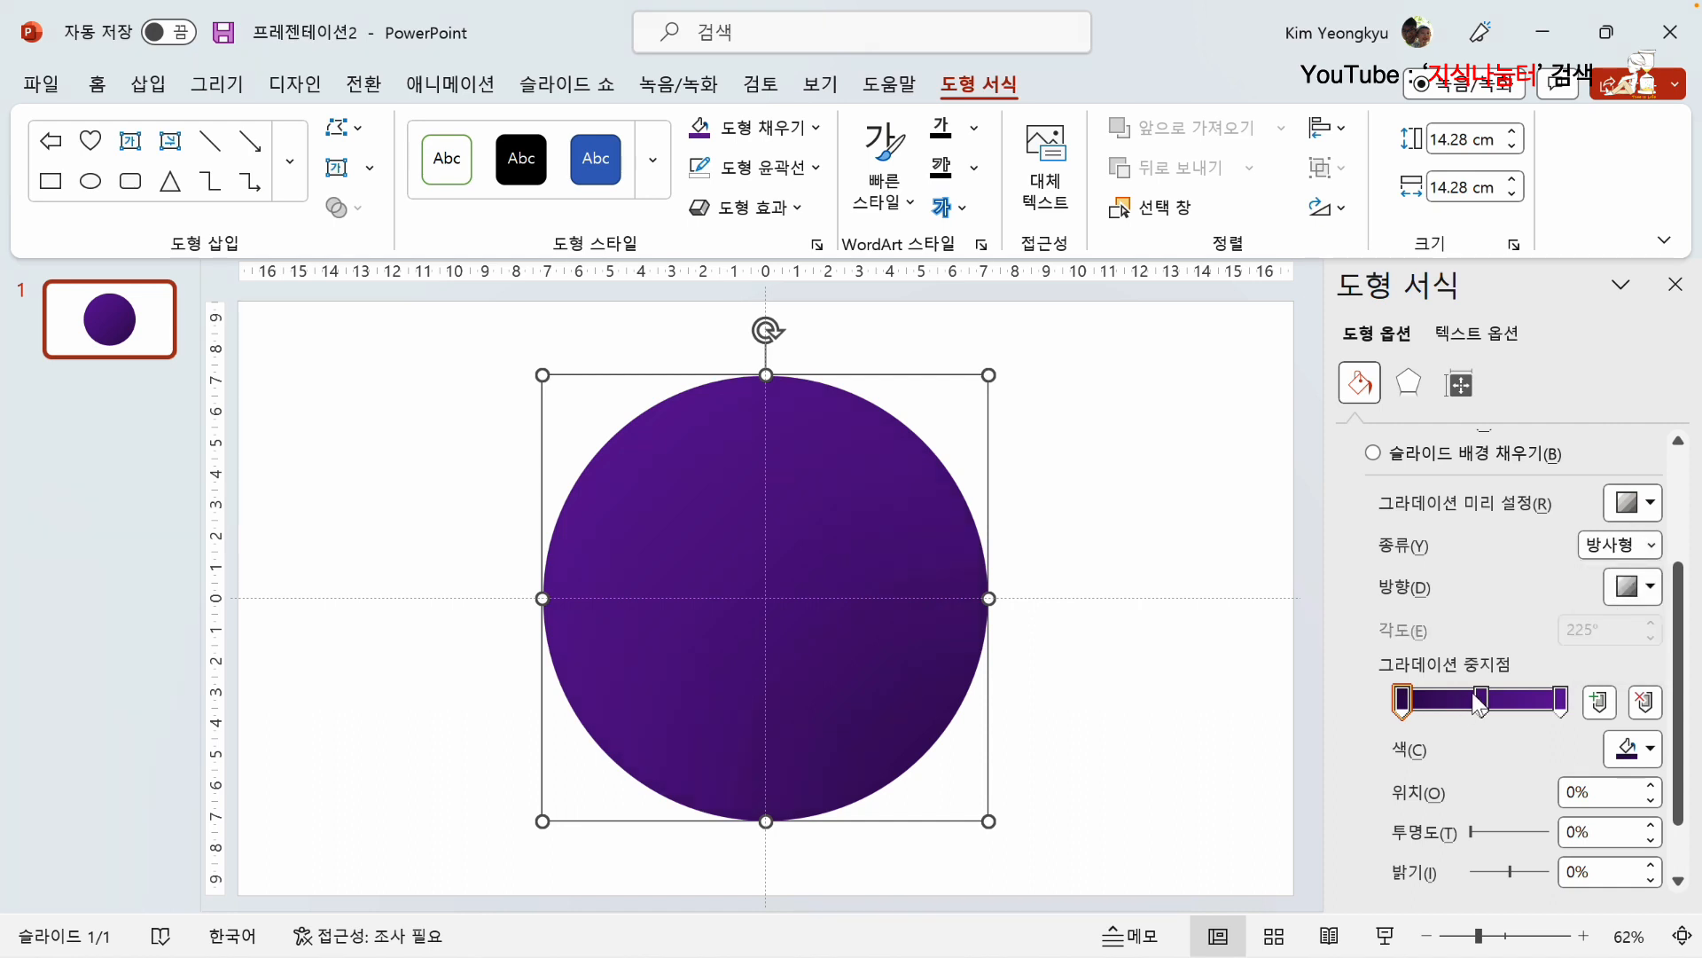
pyautogui.click(1651, 588)
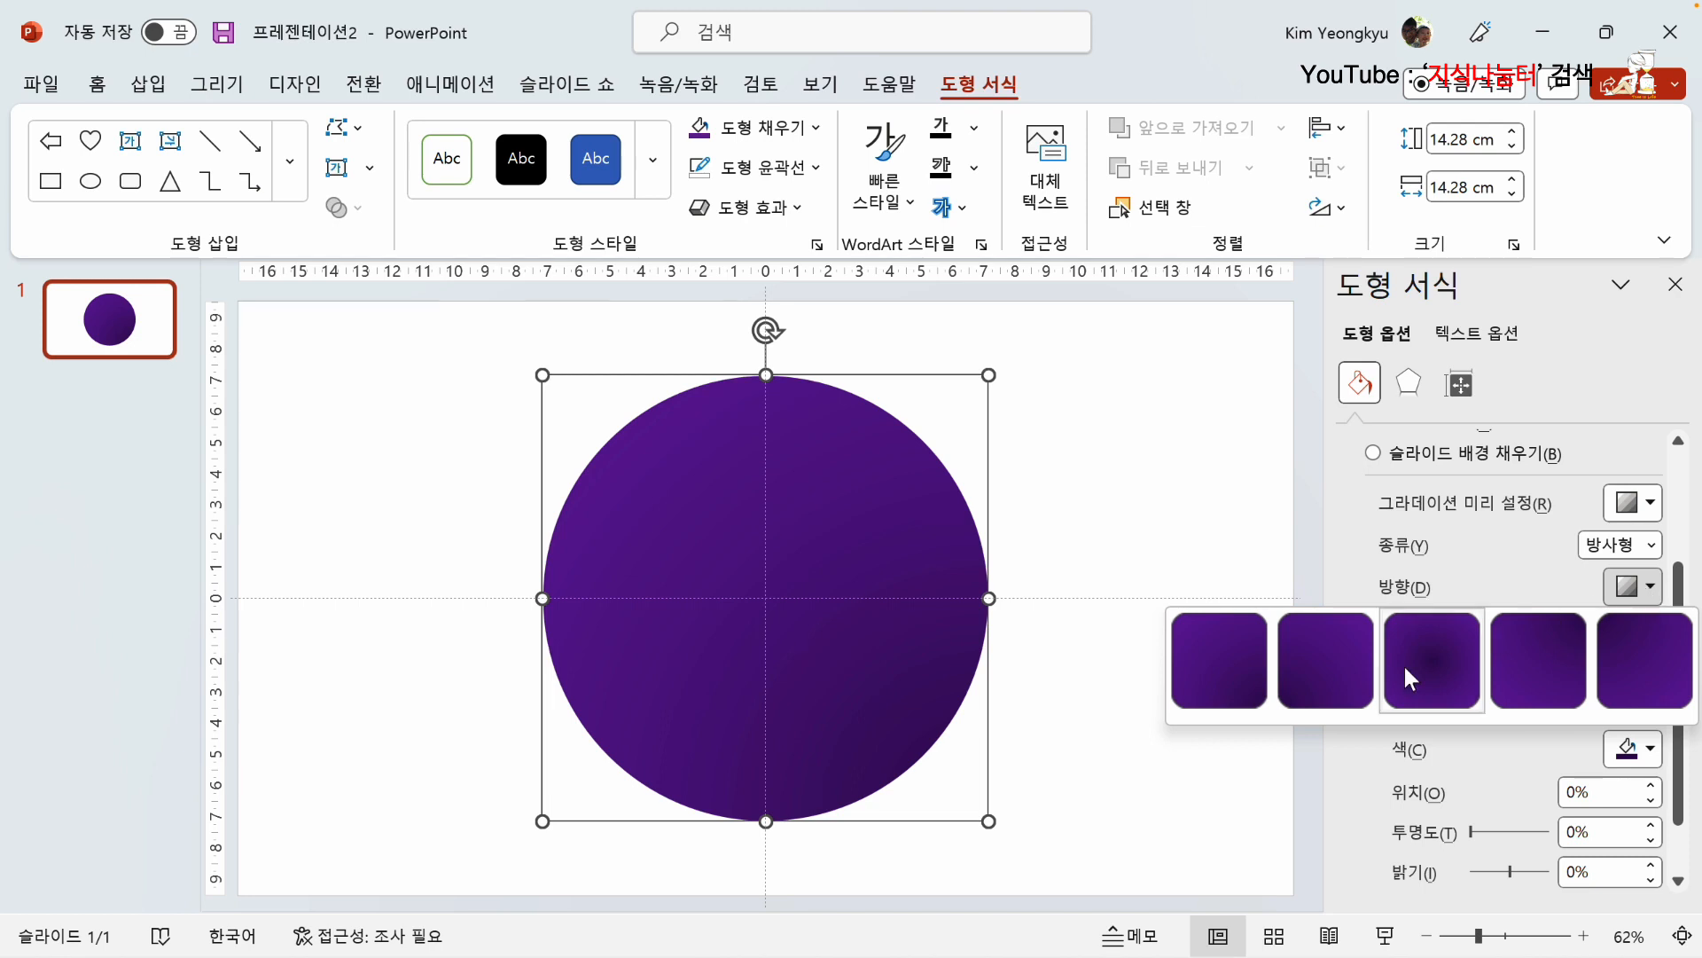
pyautogui.click(1245, 683)
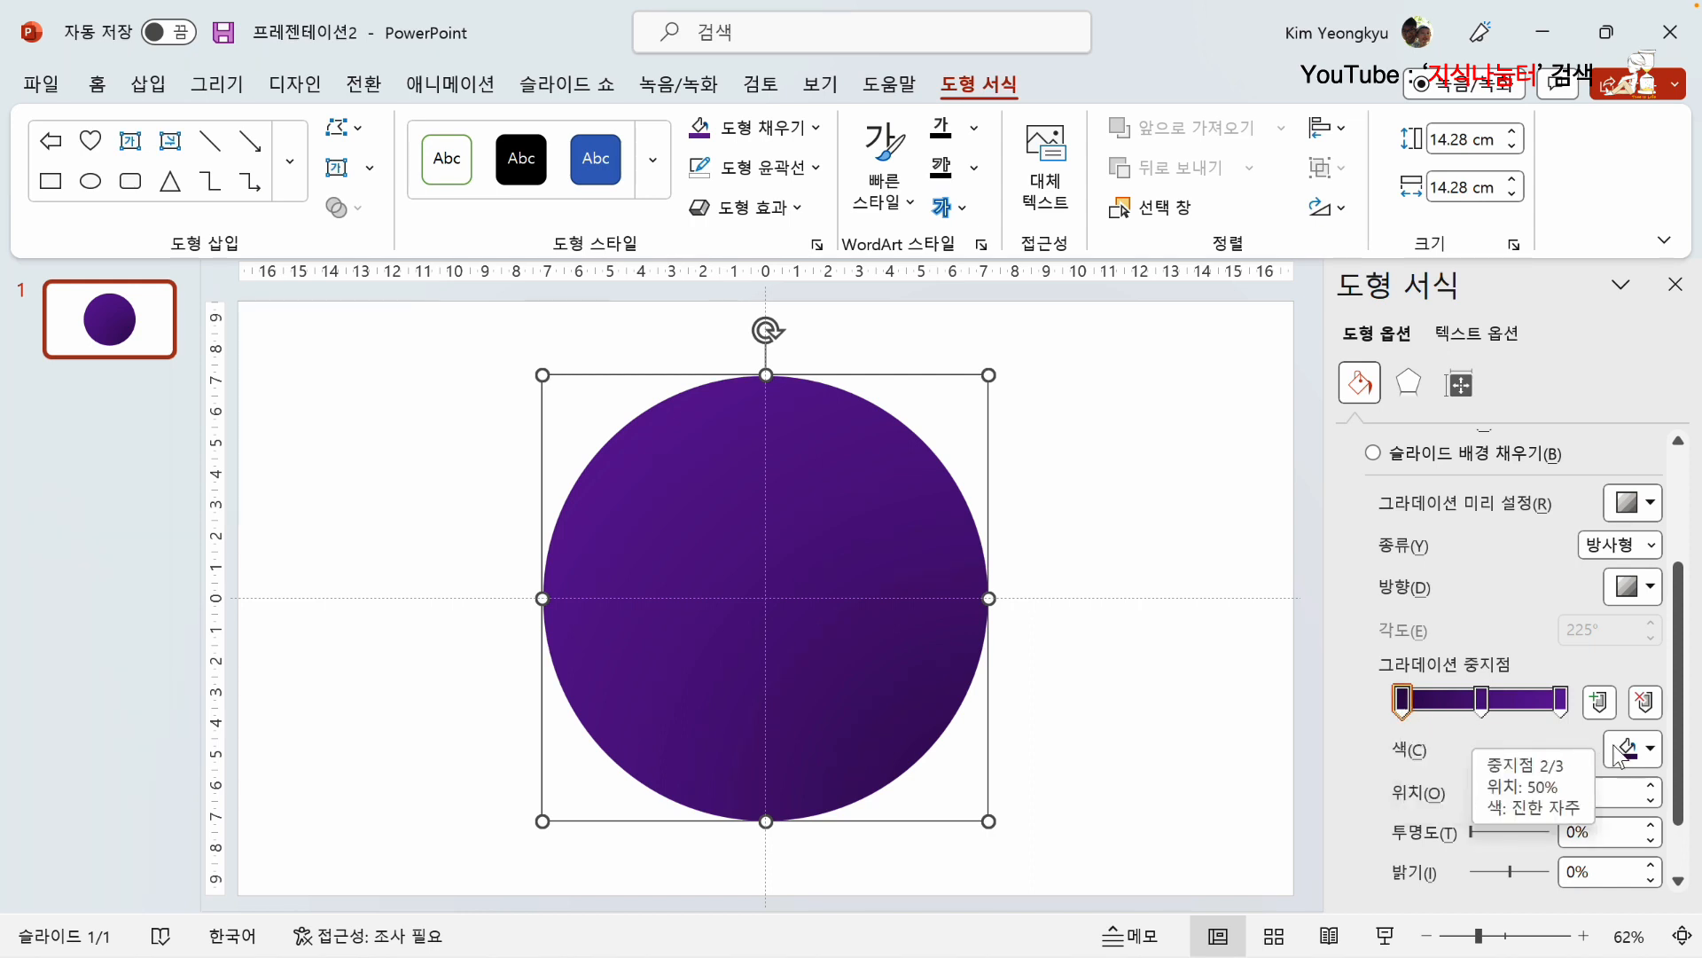
# Step: Darken the first gradient stop to the custom colour #300E4A
pyautogui.click(1651, 751)
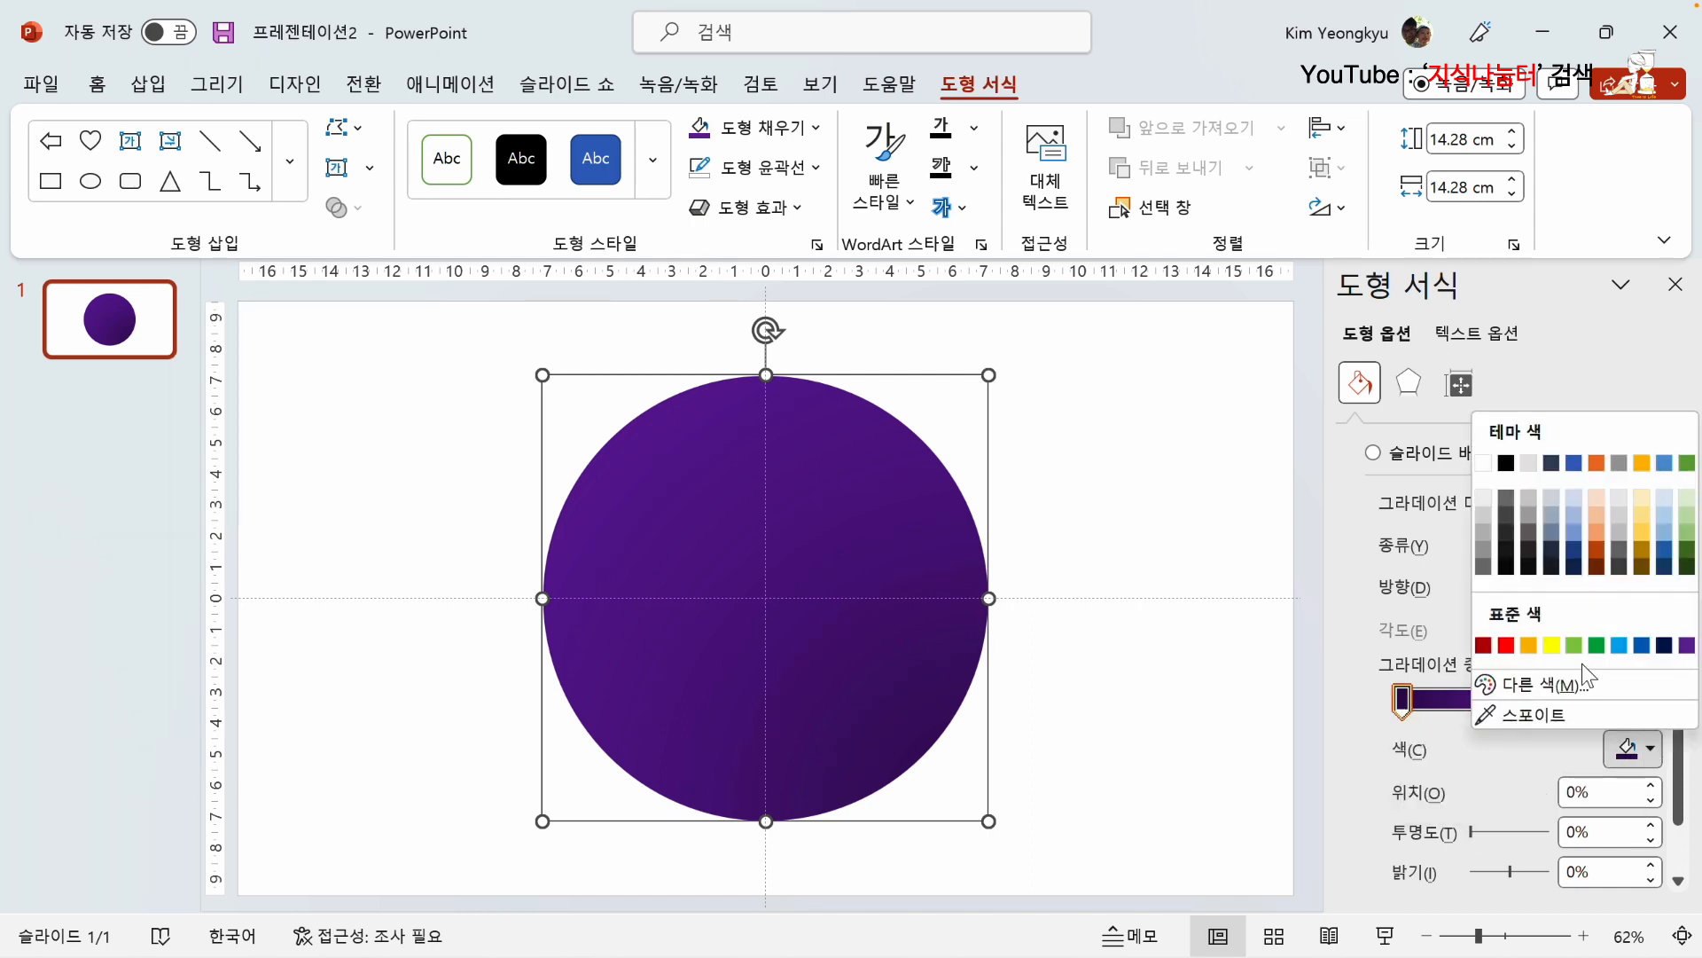
pyautogui.click(1560, 688)
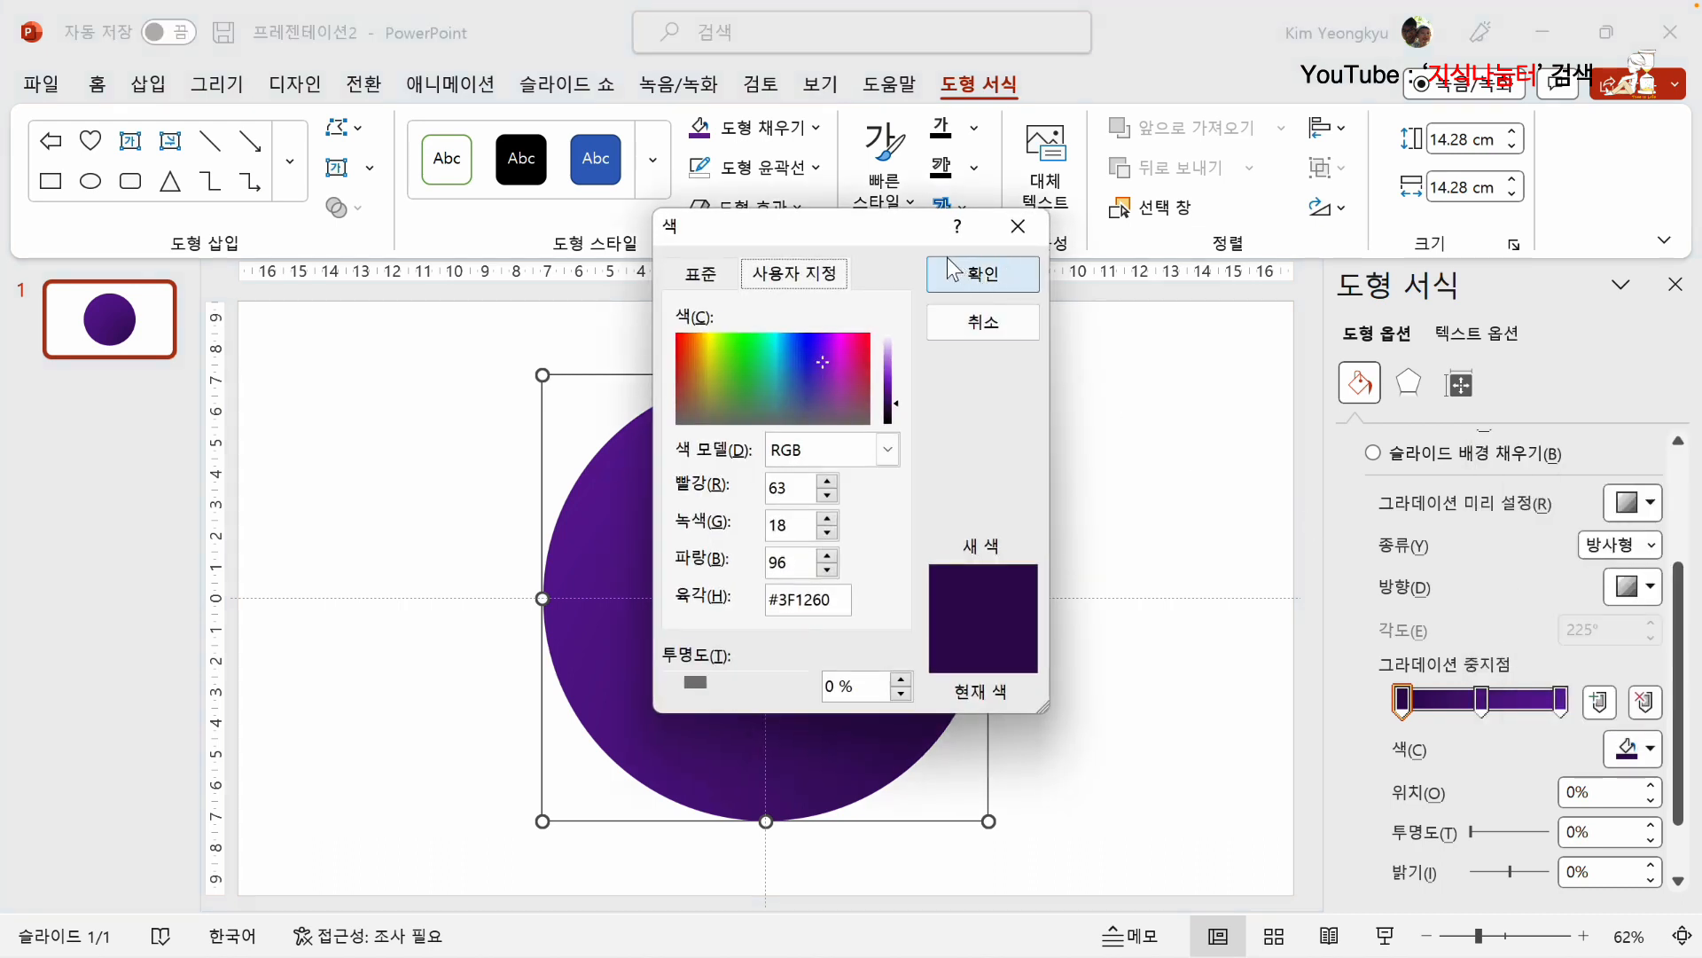
pyautogui.moveTo(906, 231); pyautogui.dragTo(1323, 233)
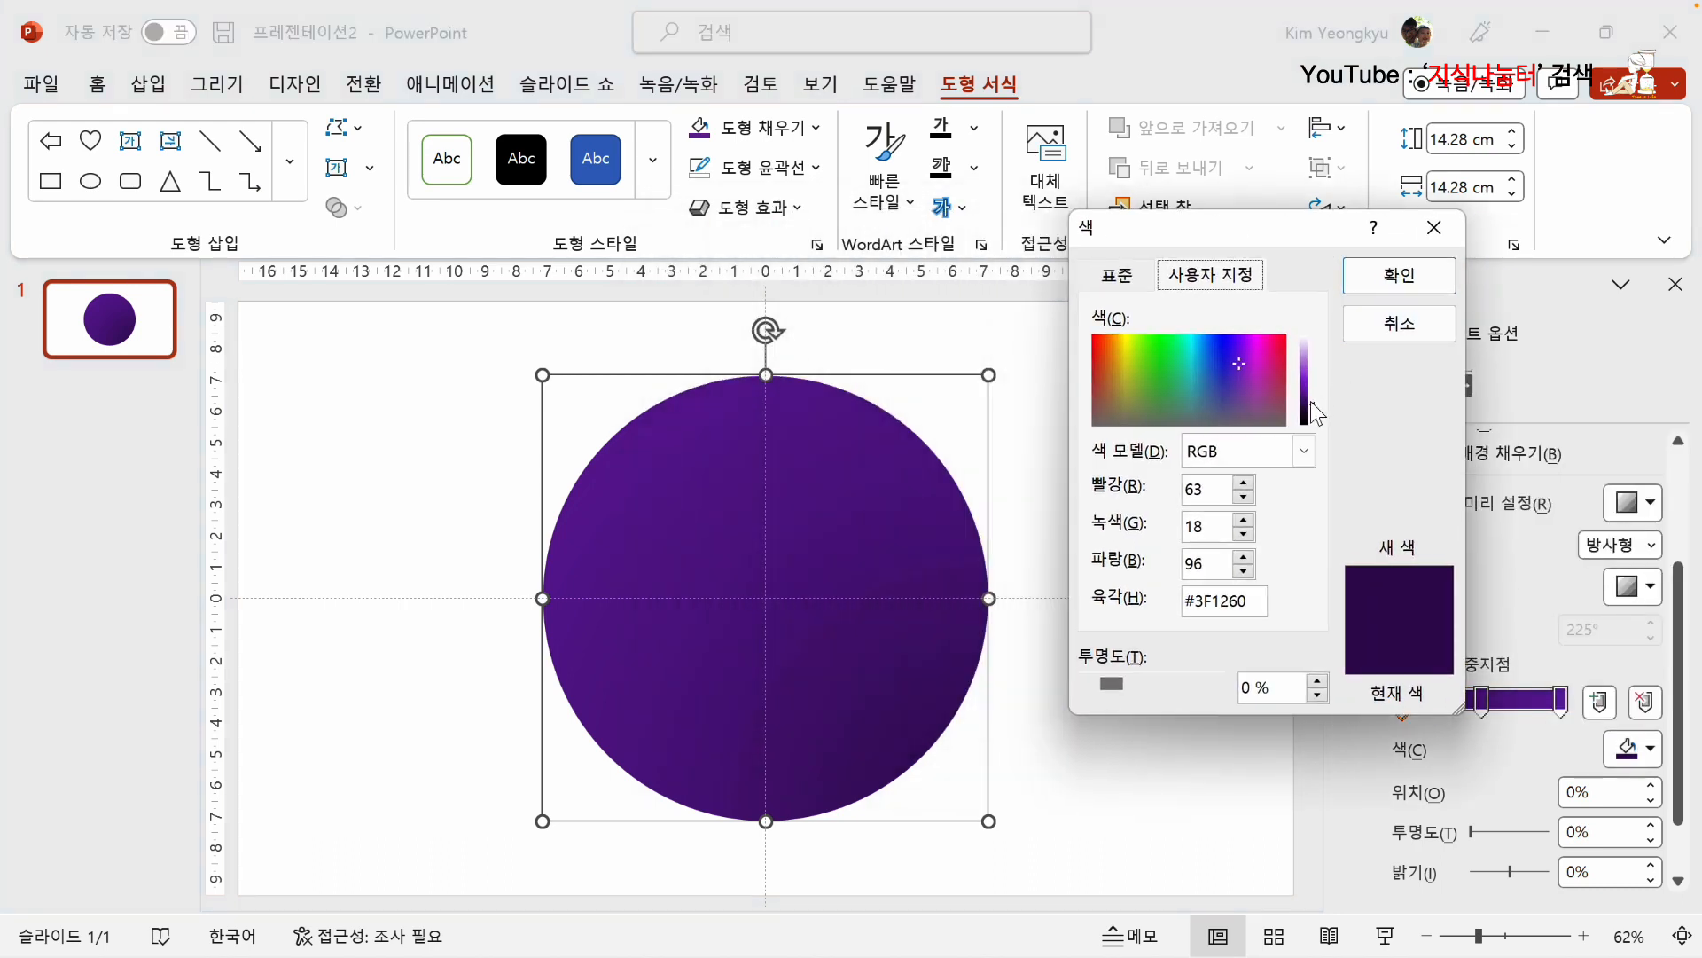
pyautogui.moveTo(1310, 401); pyautogui.dragTo(1310, 408)
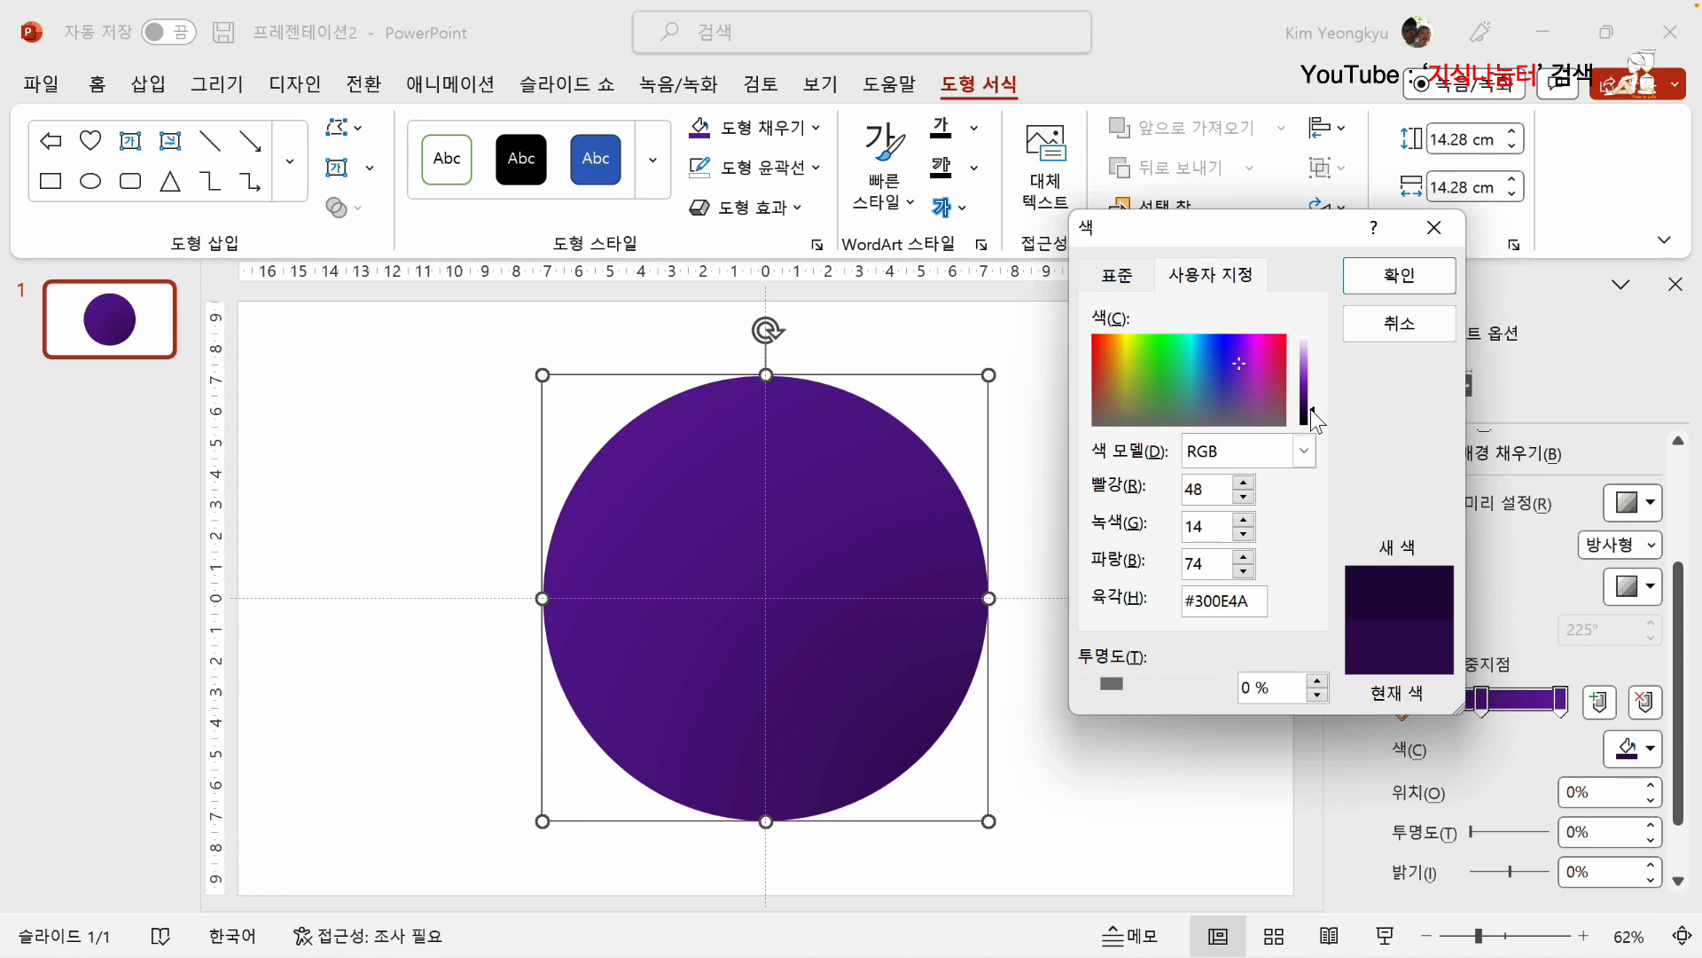
pyautogui.click(1399, 275)
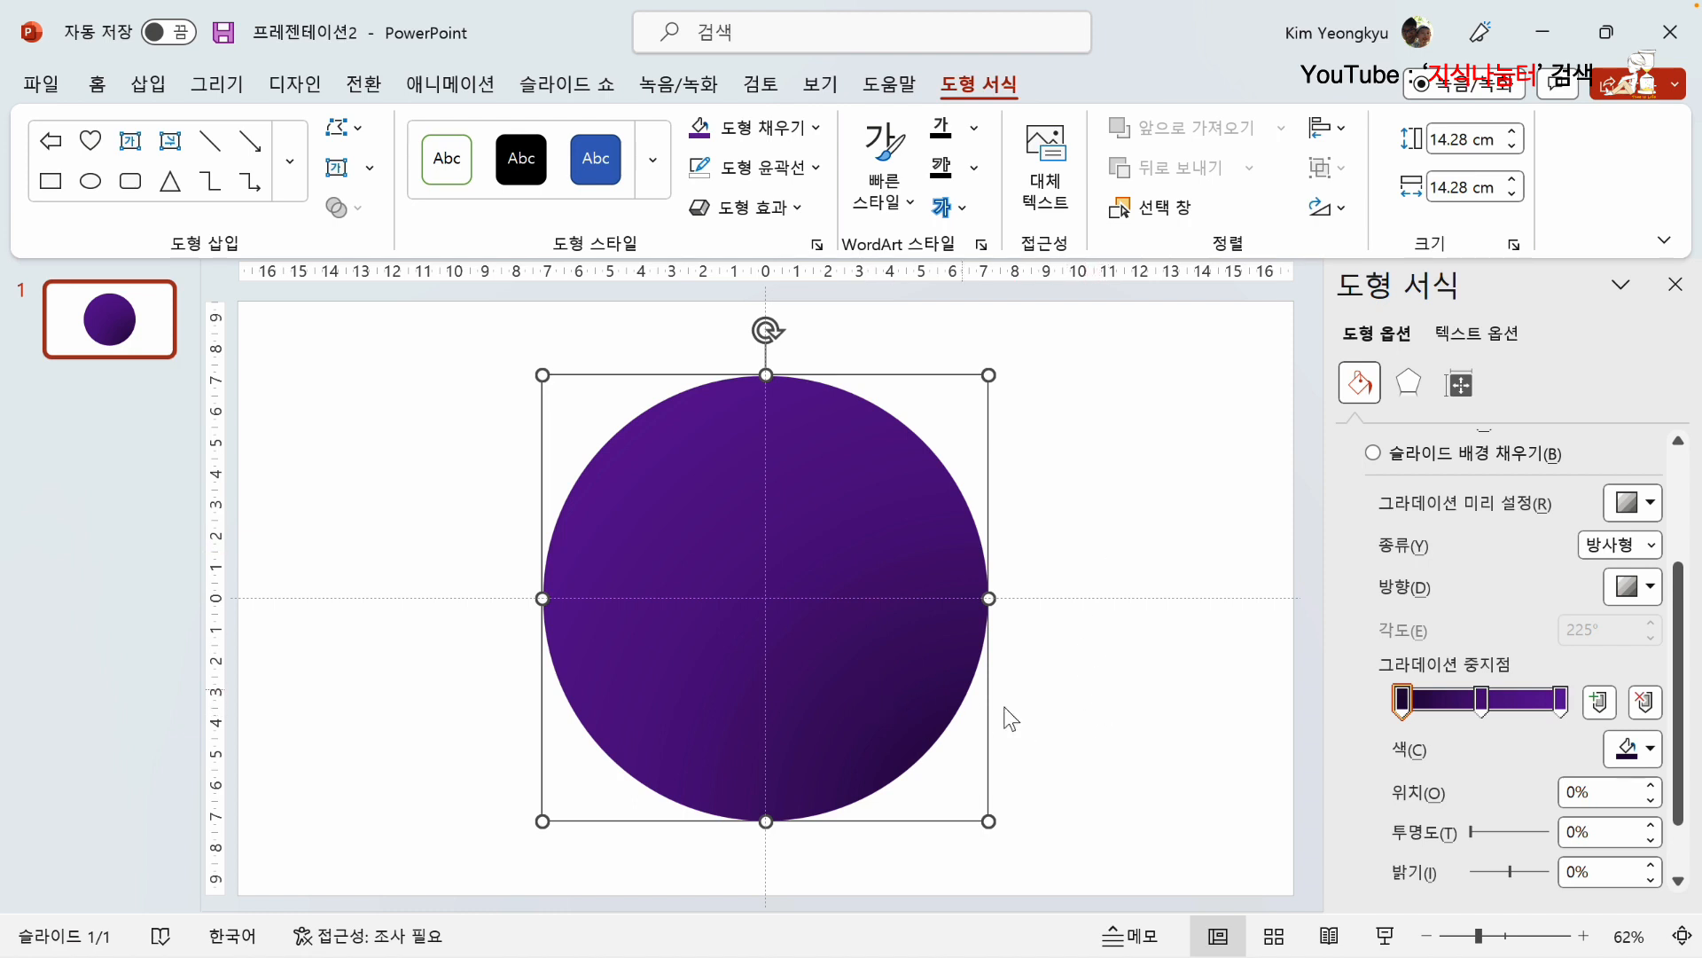
# Step: Draw a circle about 6.38 cm in diameter on the purple circle, slightly above and left of its centre
pyautogui.click(1105, 745)
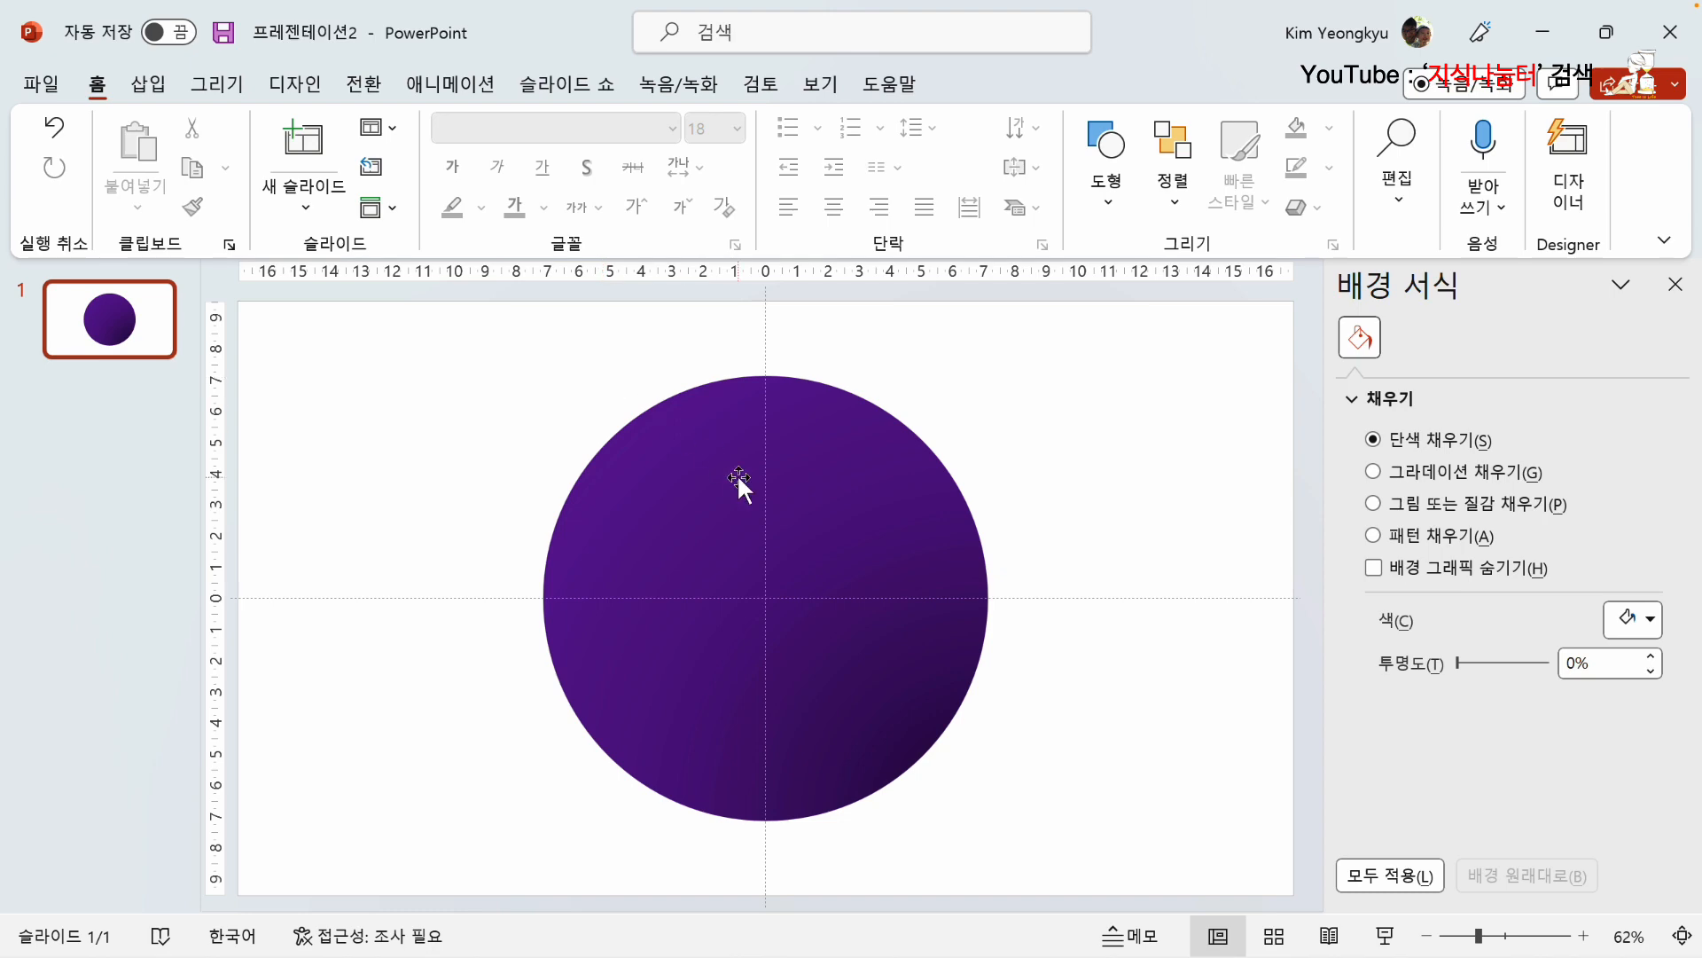
pyautogui.click(158, 85)
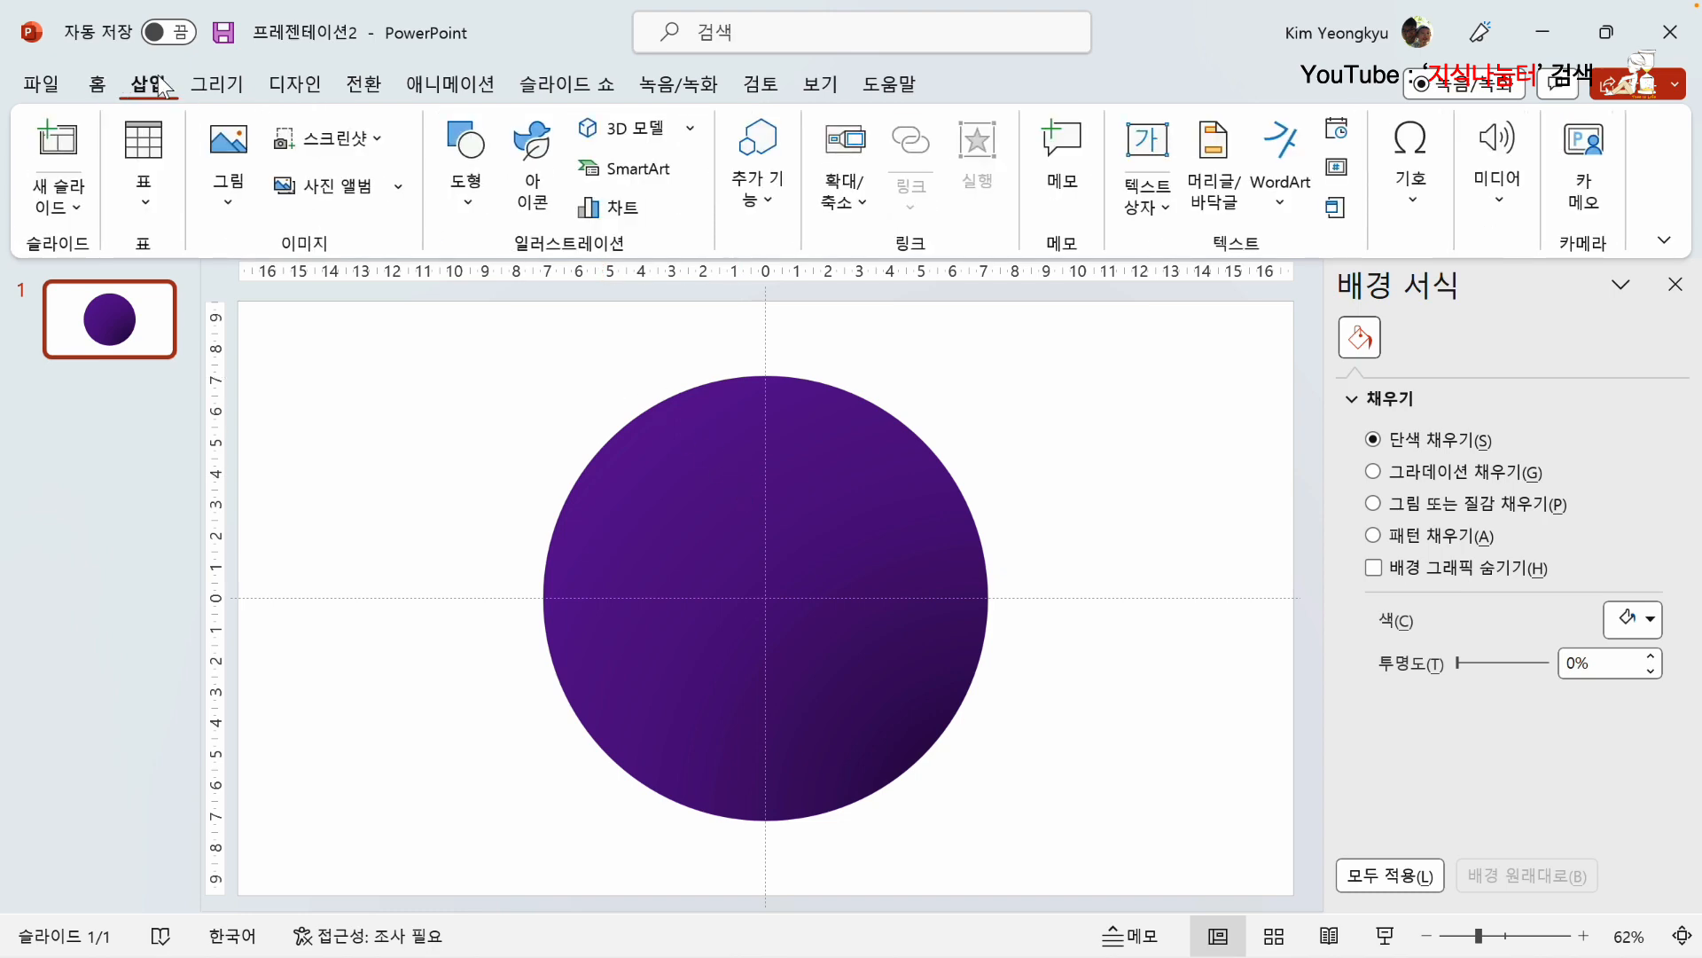
pyautogui.click(467, 190)
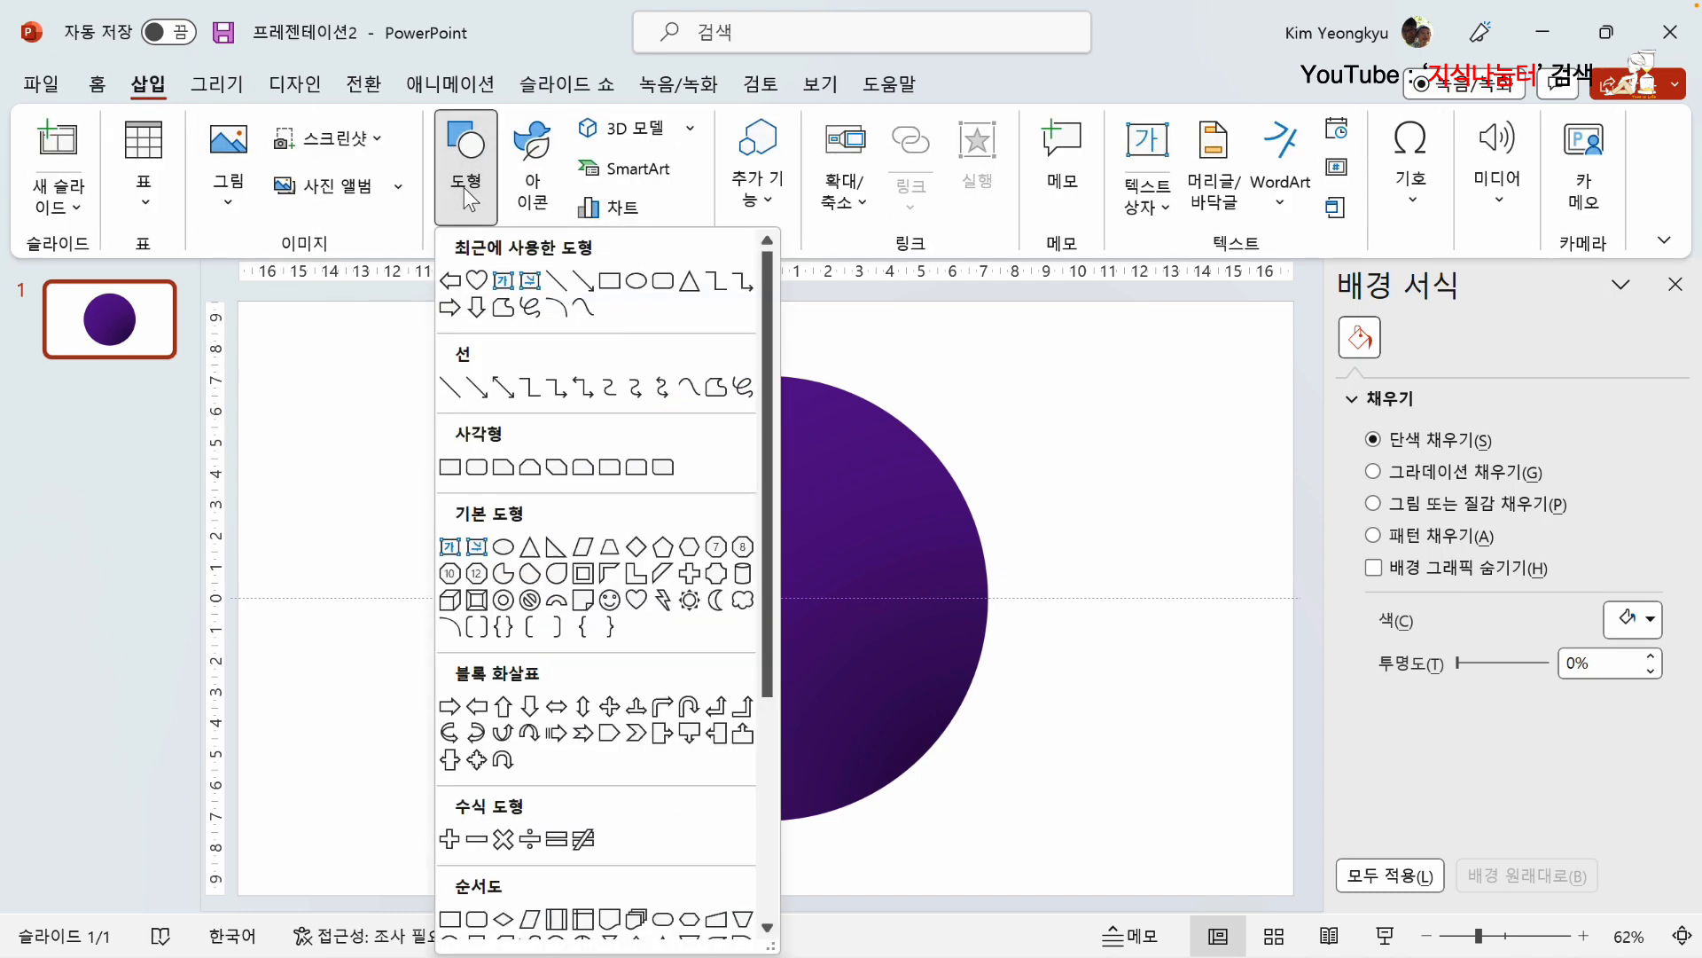
pyautogui.click(504, 548)
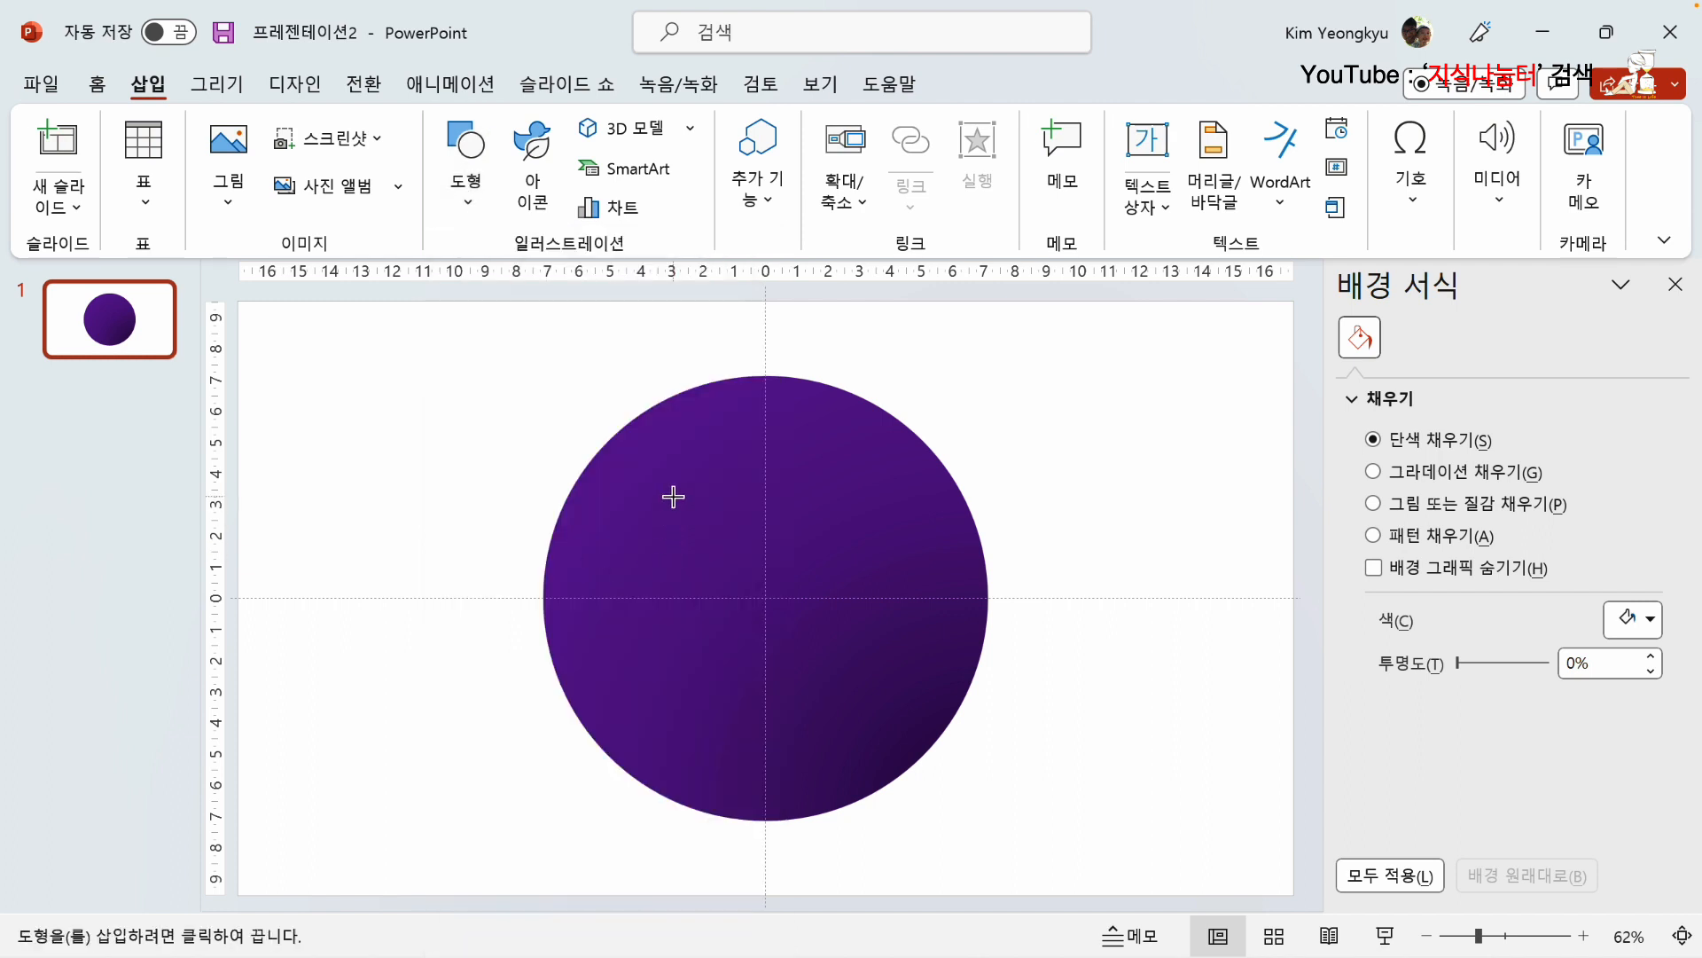
pyautogui.moveTo(643, 463); pyautogui.dragTo(843, 664)
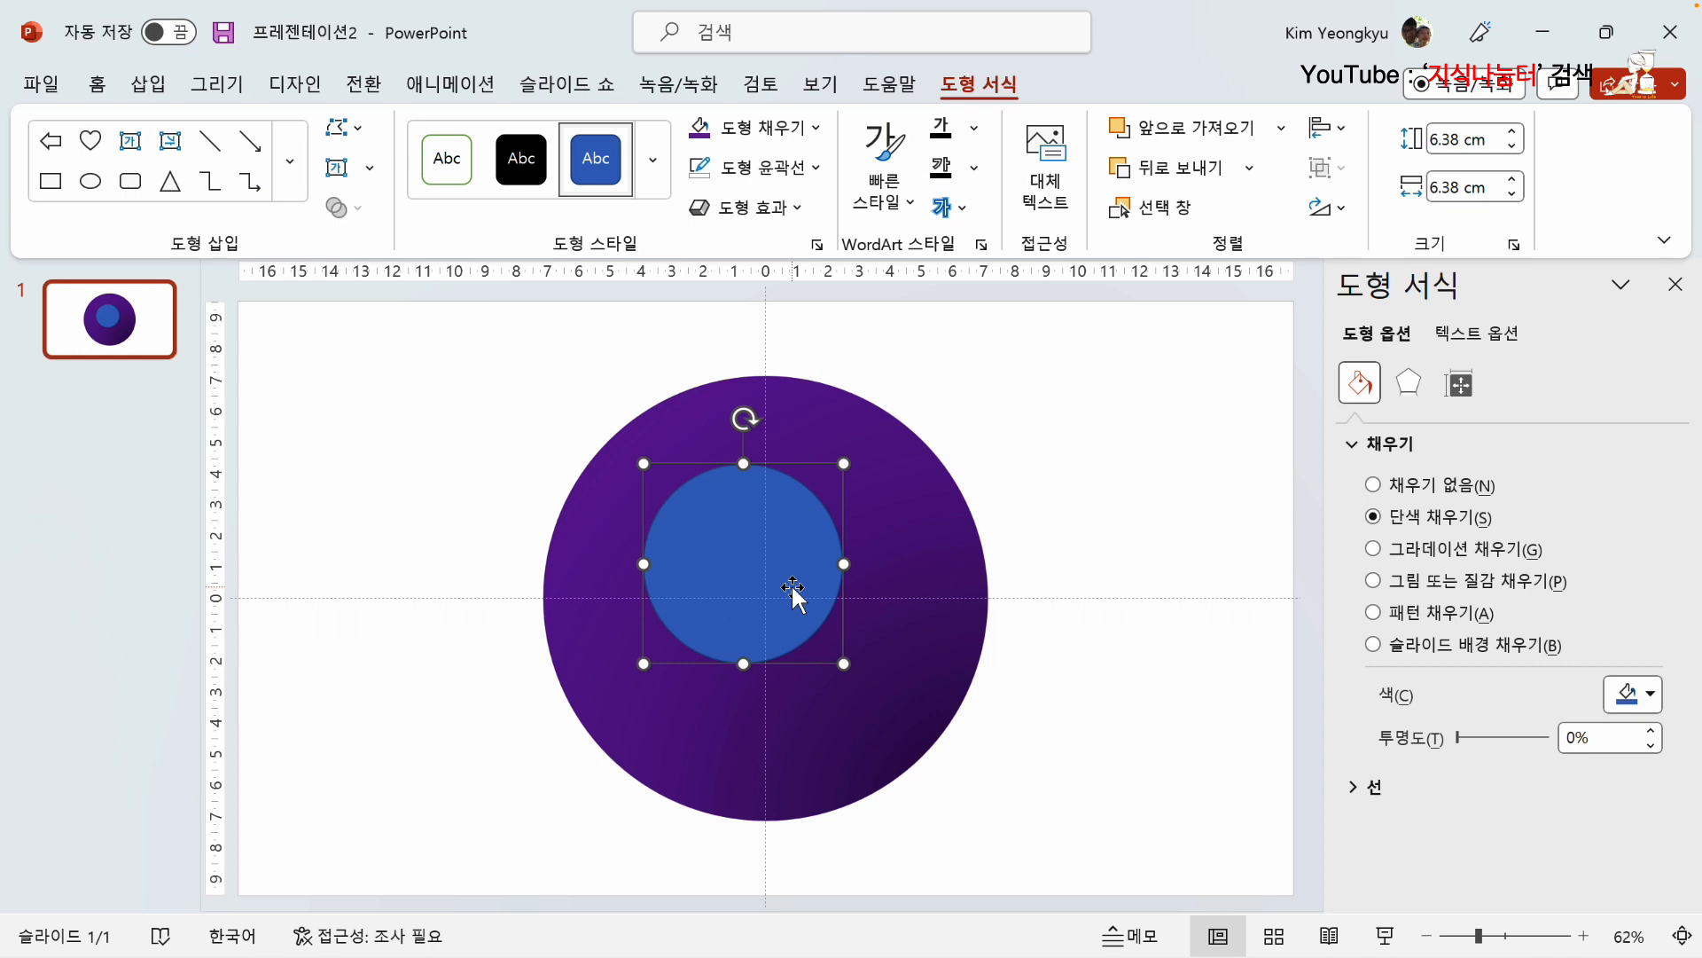
# Step: Fill the small circle with theme white and remove its outline
pyautogui.click(807, 126)
pyautogui.click(695, 200)
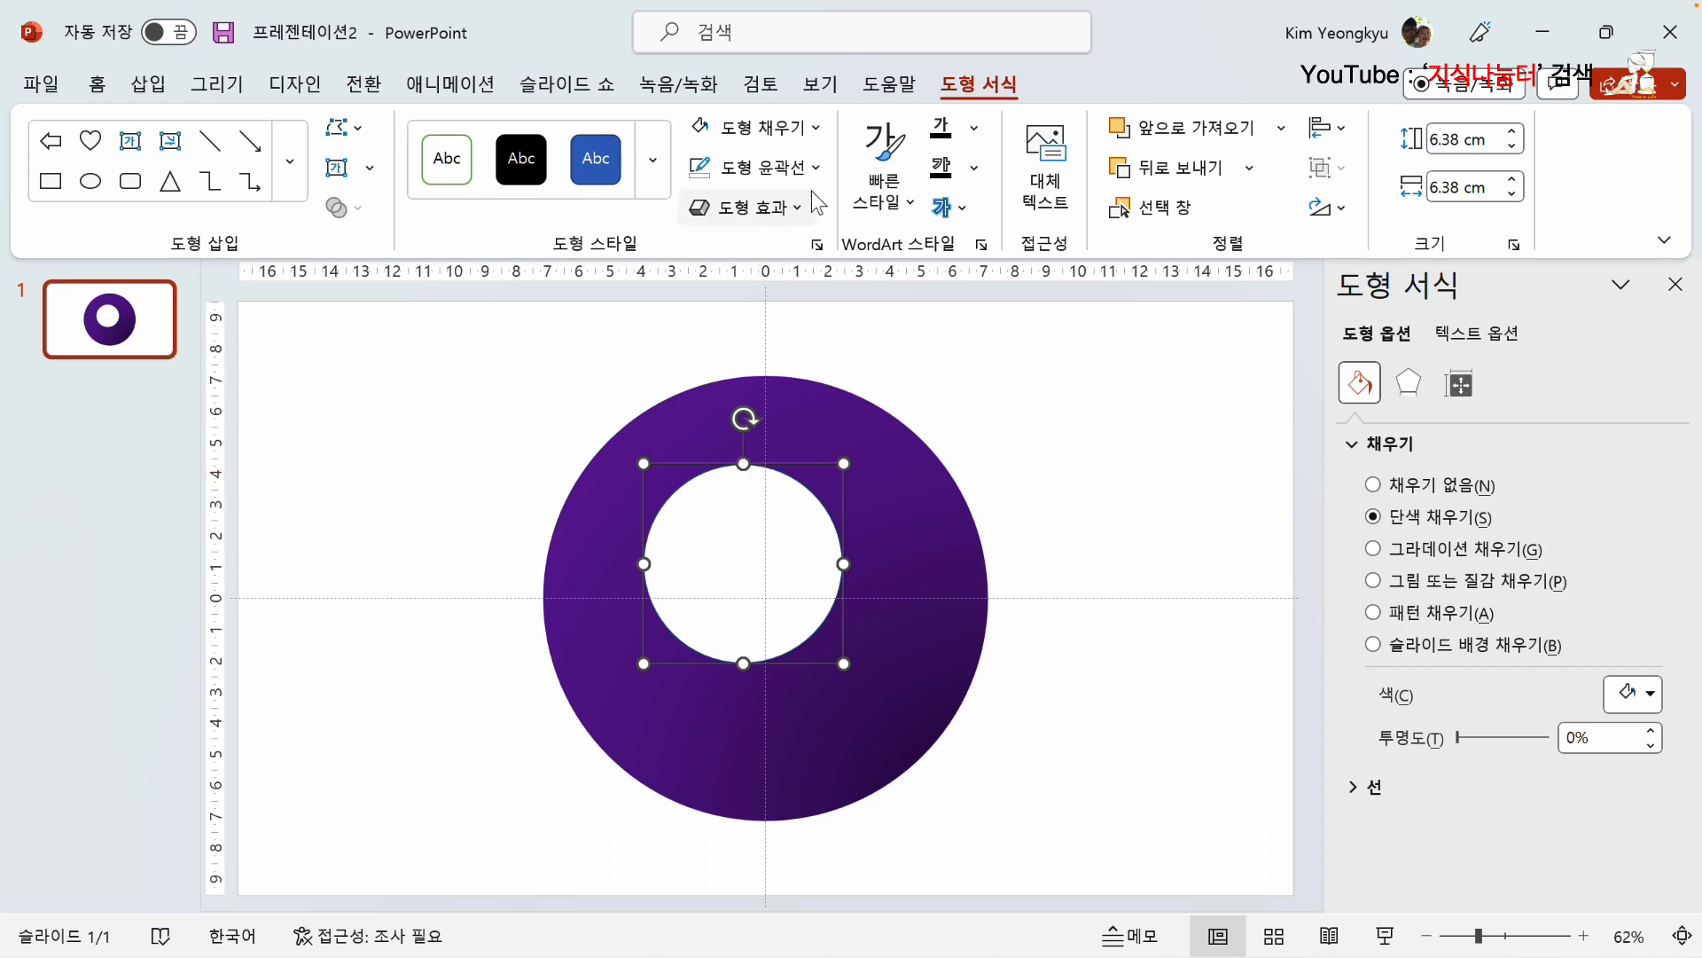
pyautogui.click(817, 167)
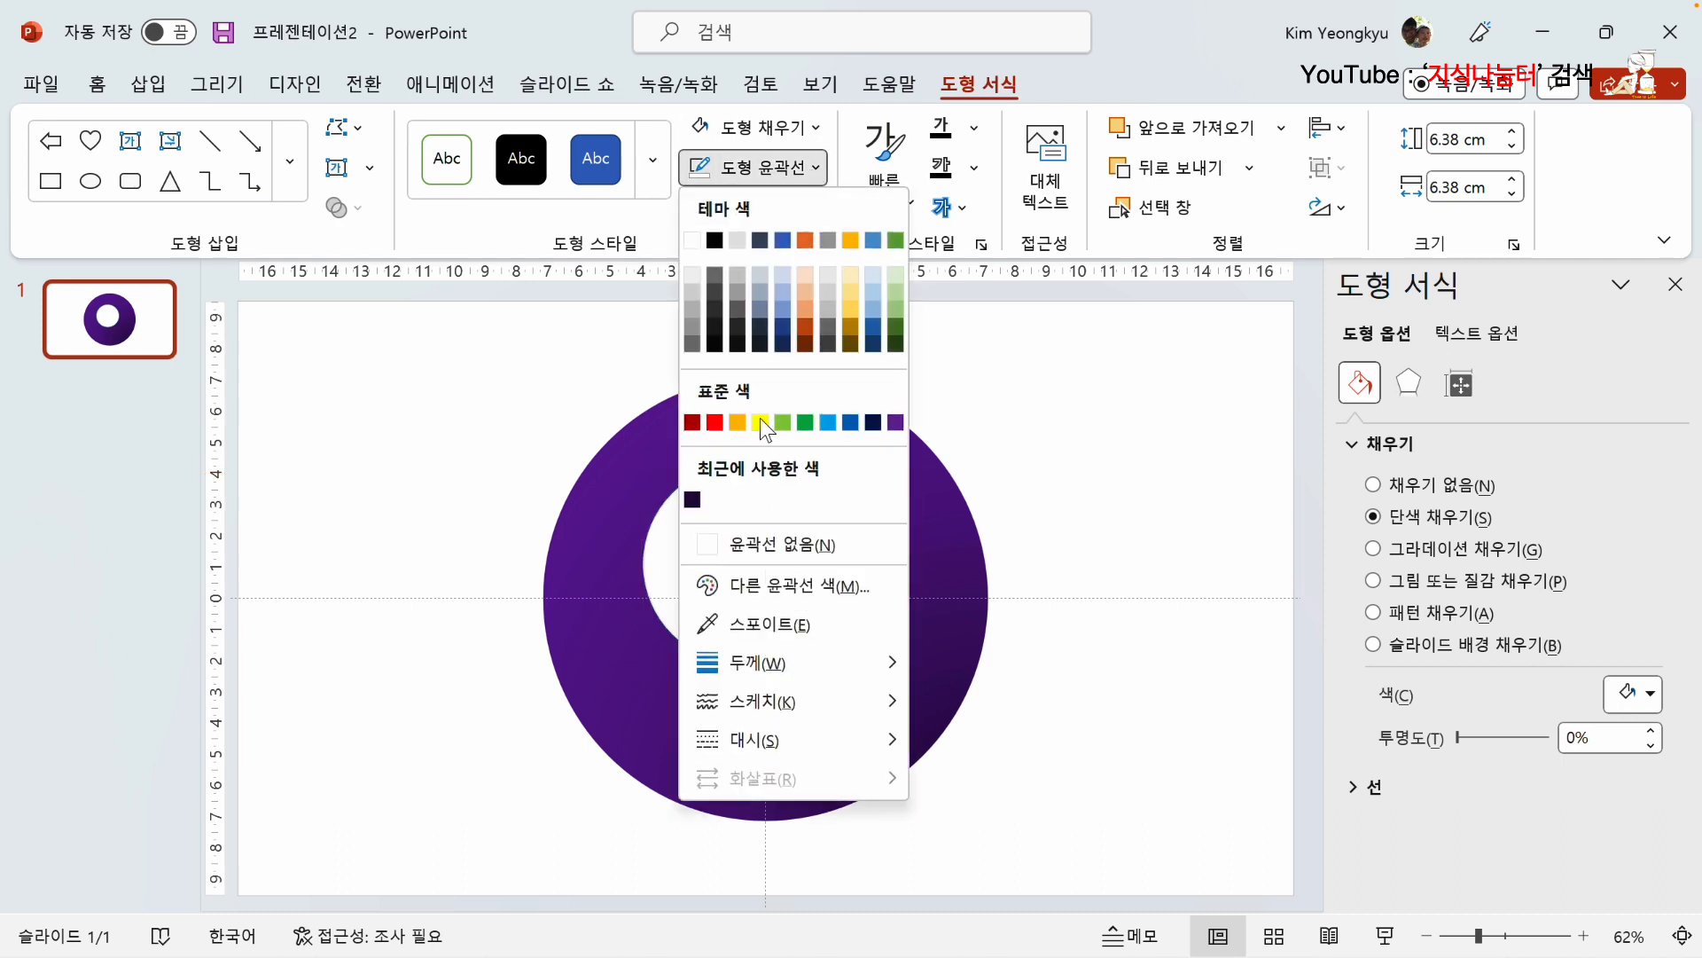
pyautogui.click(759, 546)
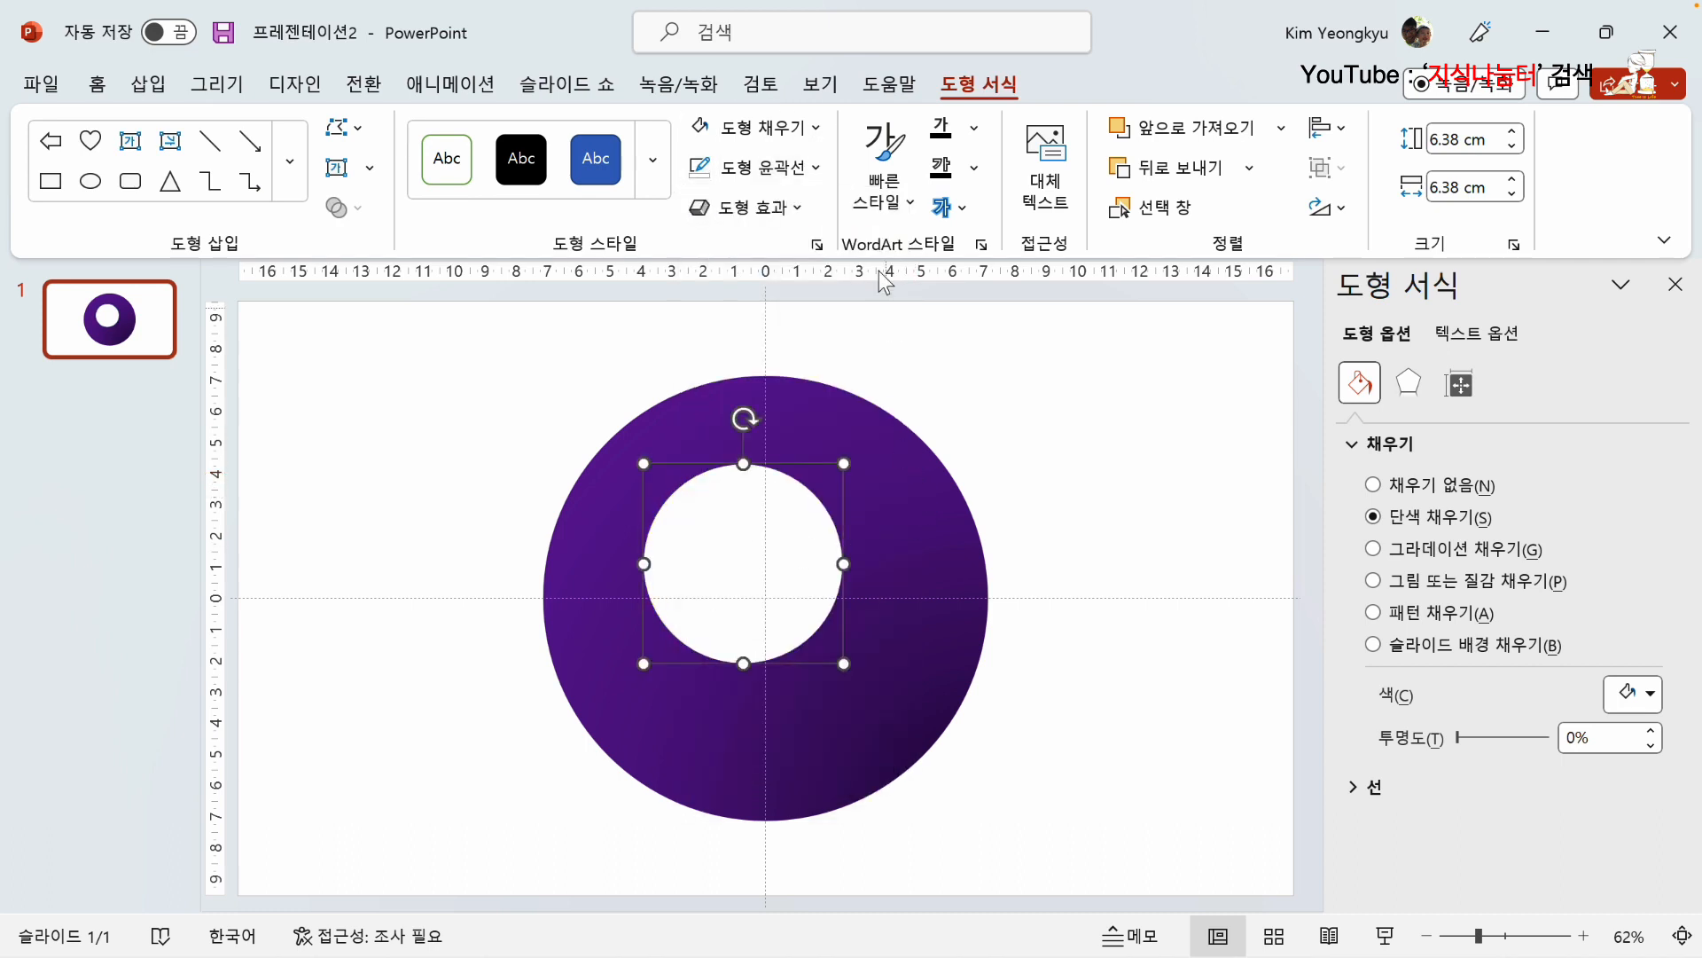
# Step: Apply a gradient fill to the white circle and change the gradient type to path
pyautogui.click(816, 129)
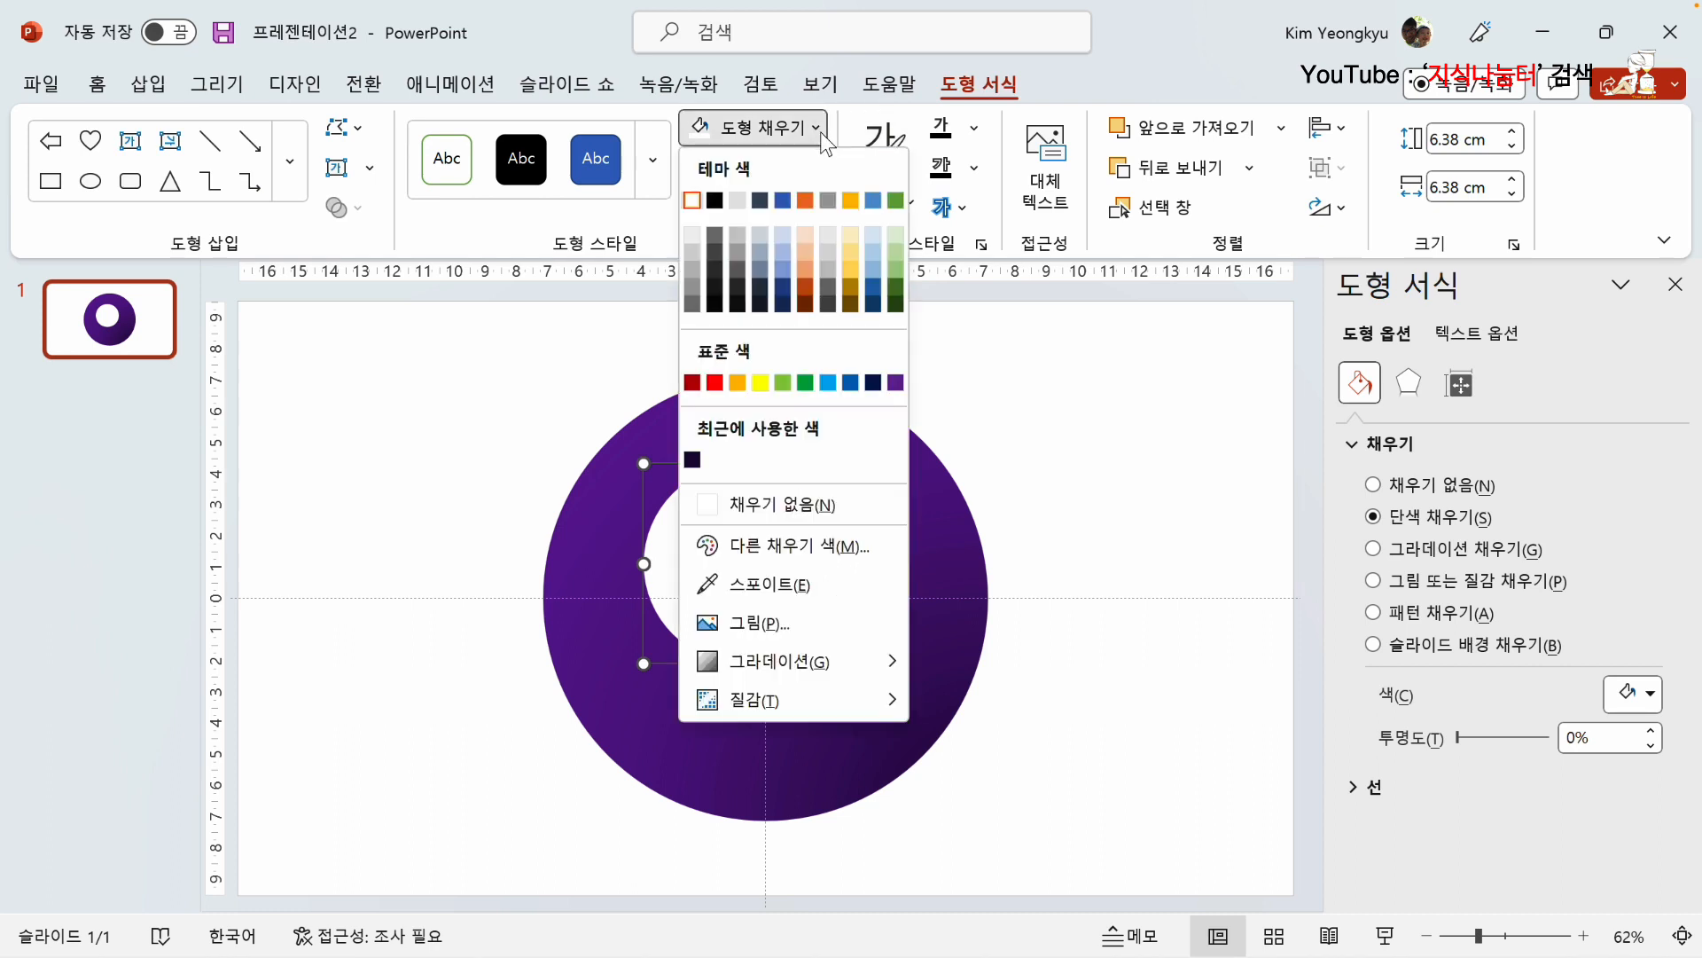
pyautogui.moveTo(851, 663)
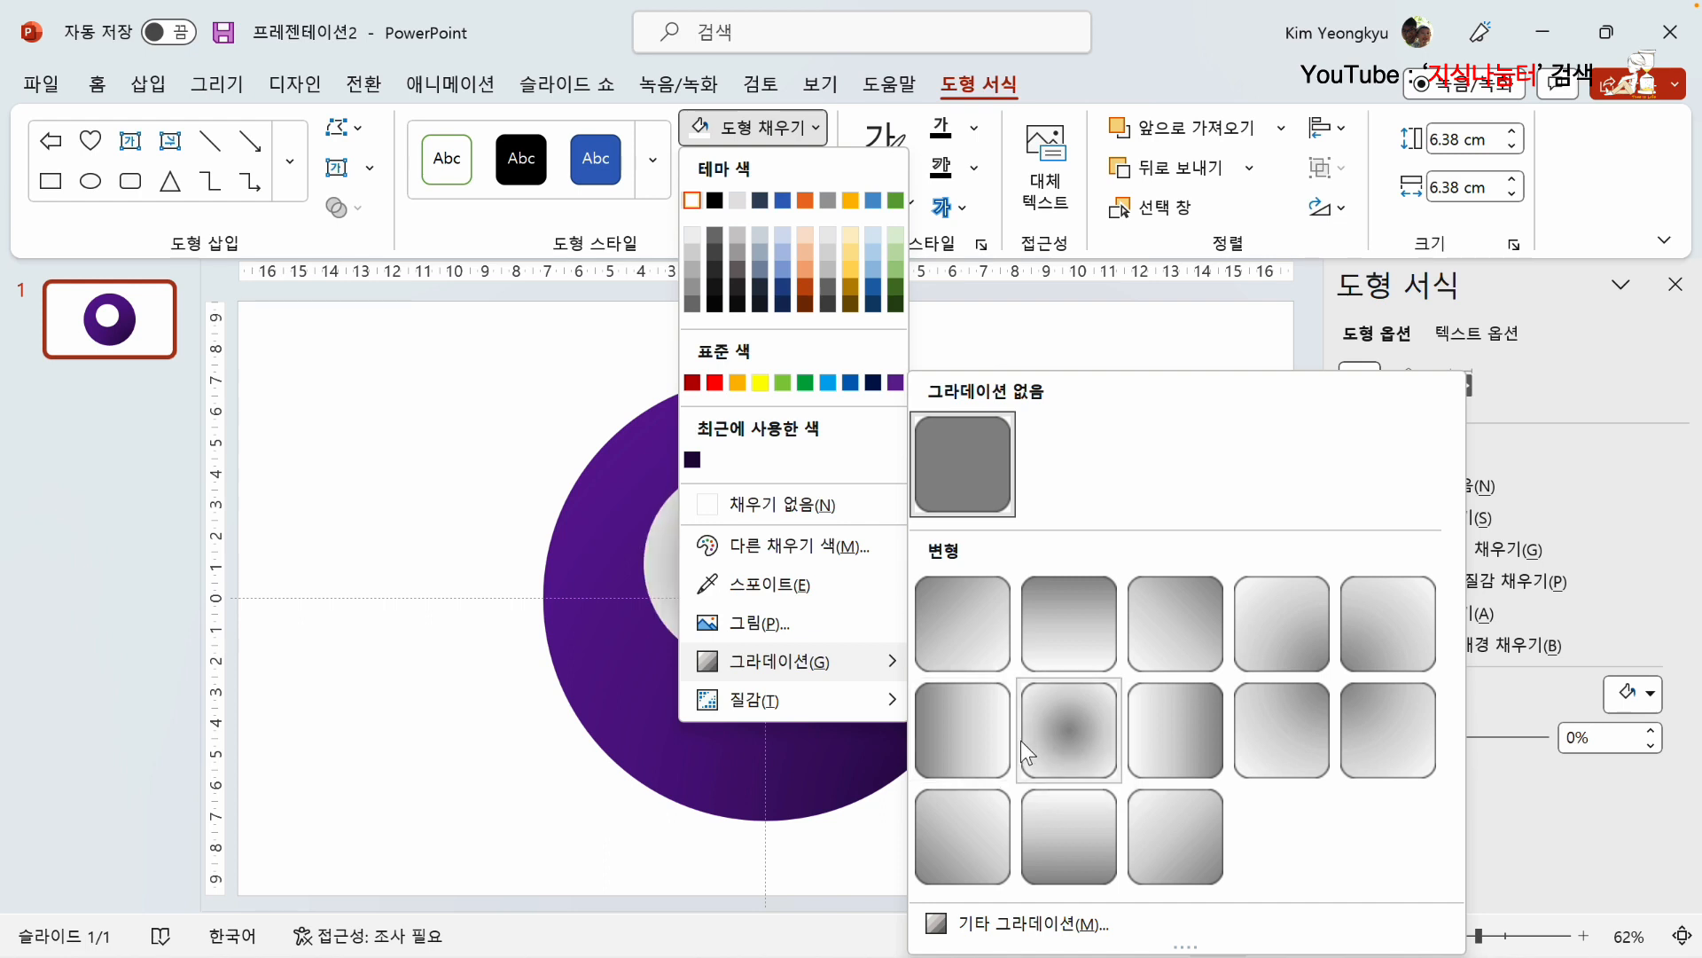
pyautogui.click(970, 739)
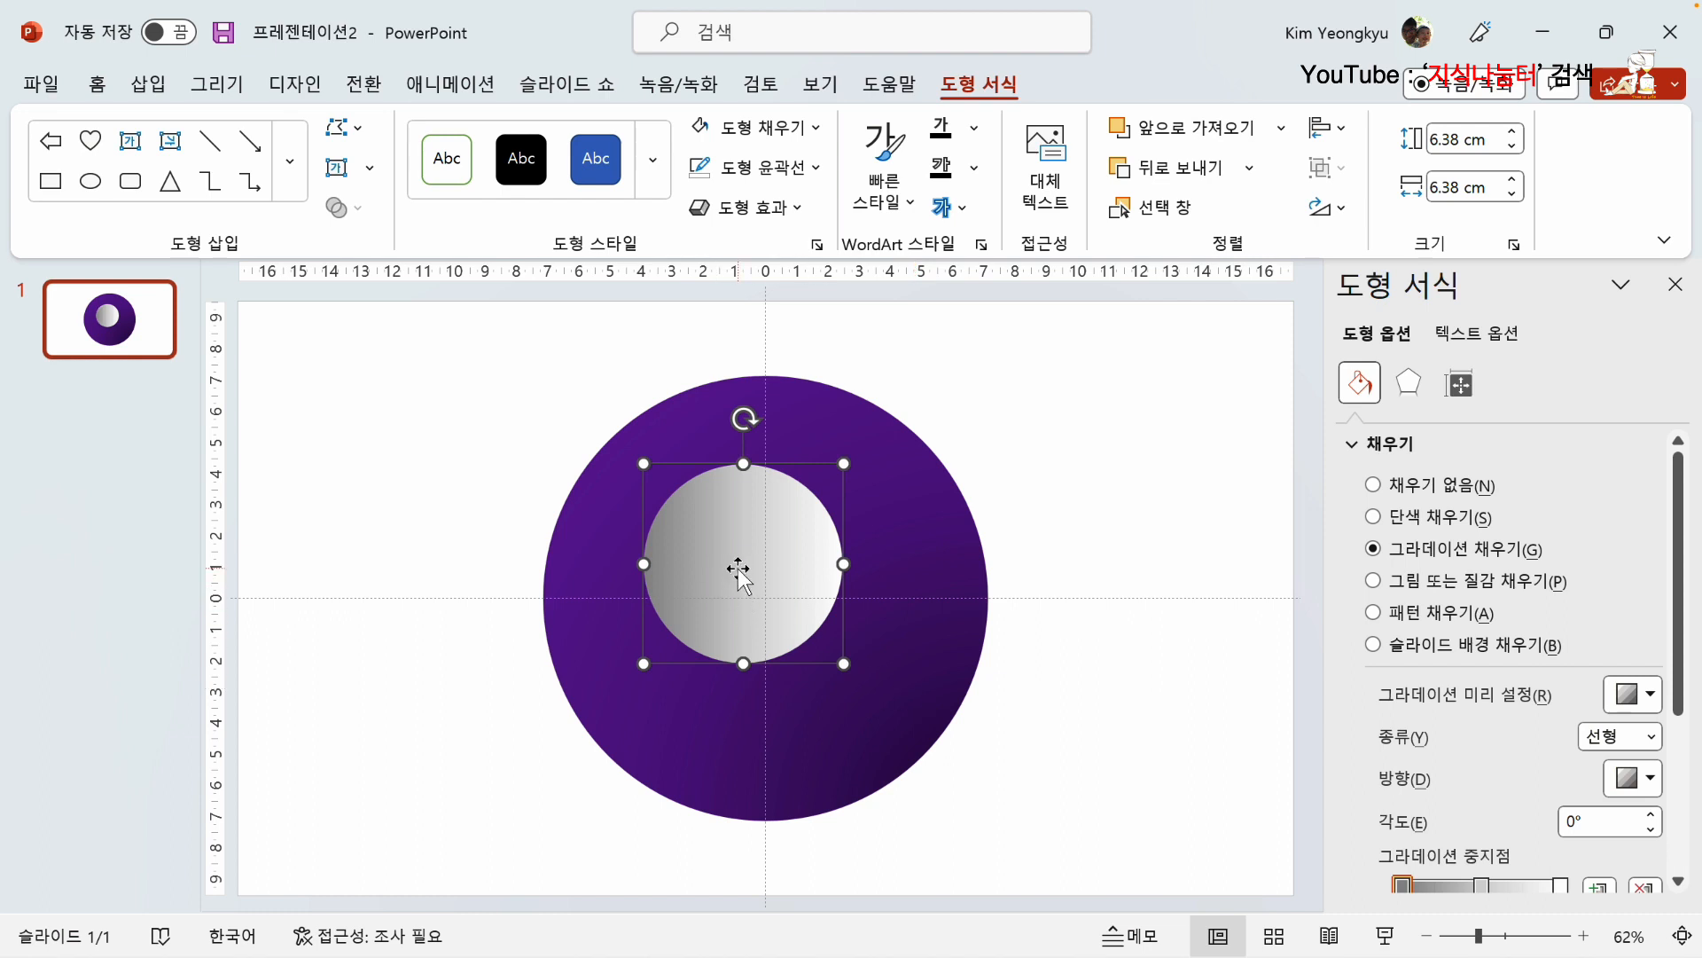
pyautogui.scroll(-2, 1543, 707)
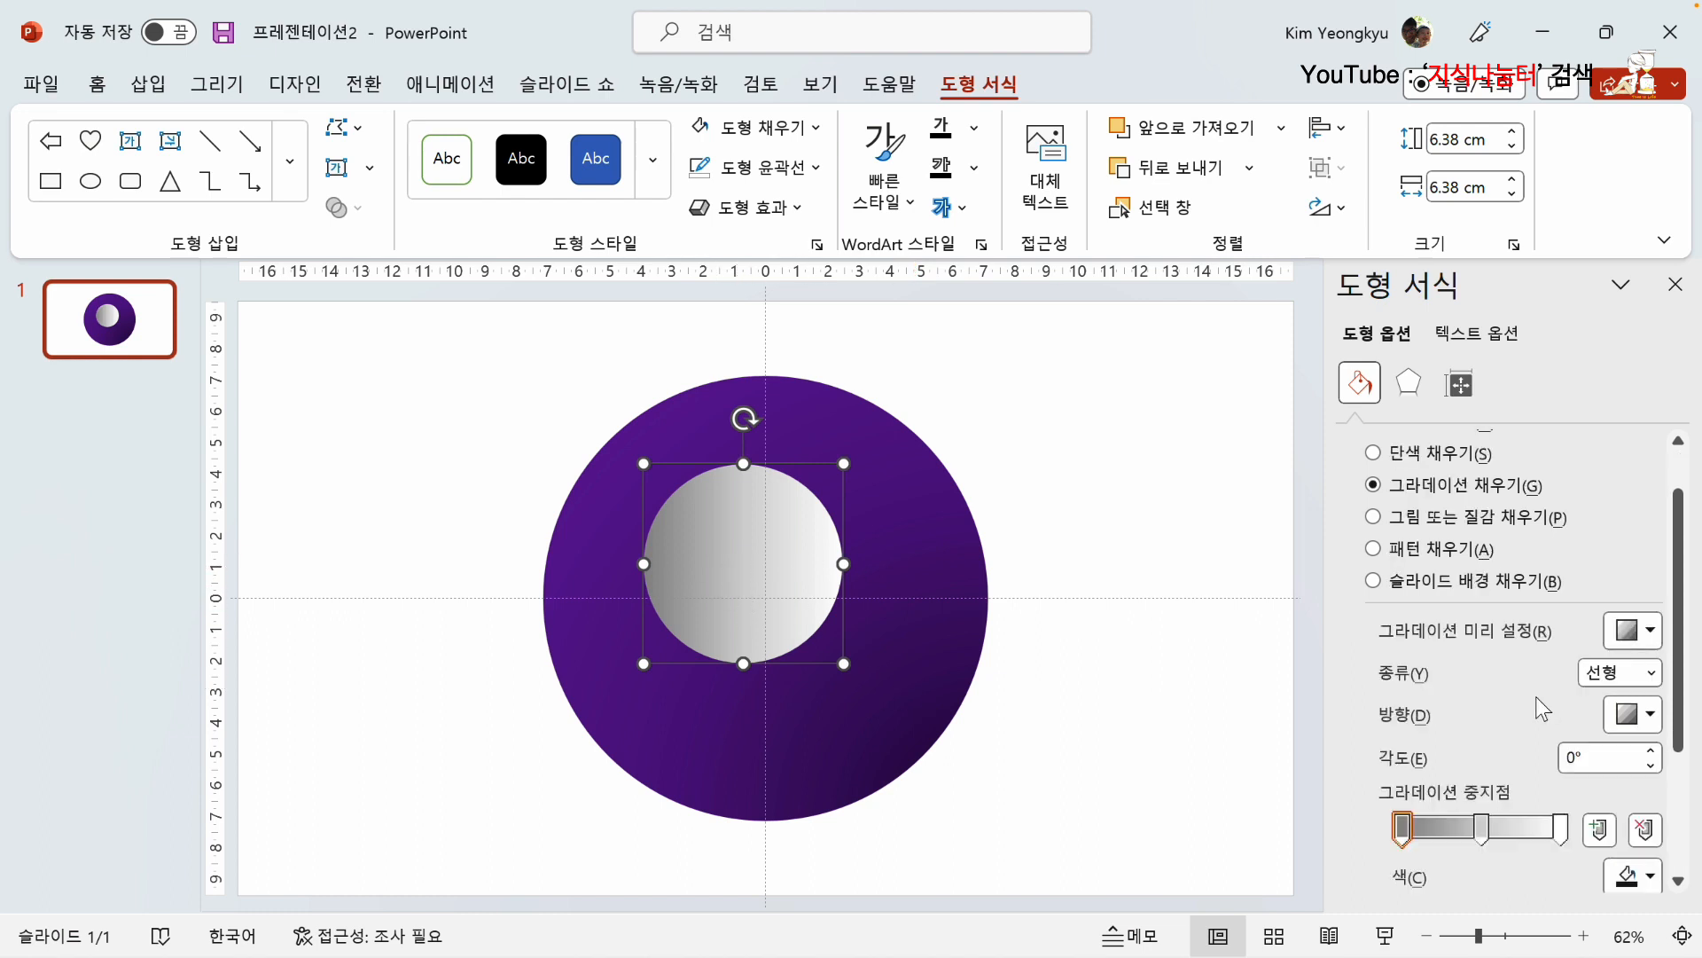
pyautogui.scroll(-2, 1542, 707)
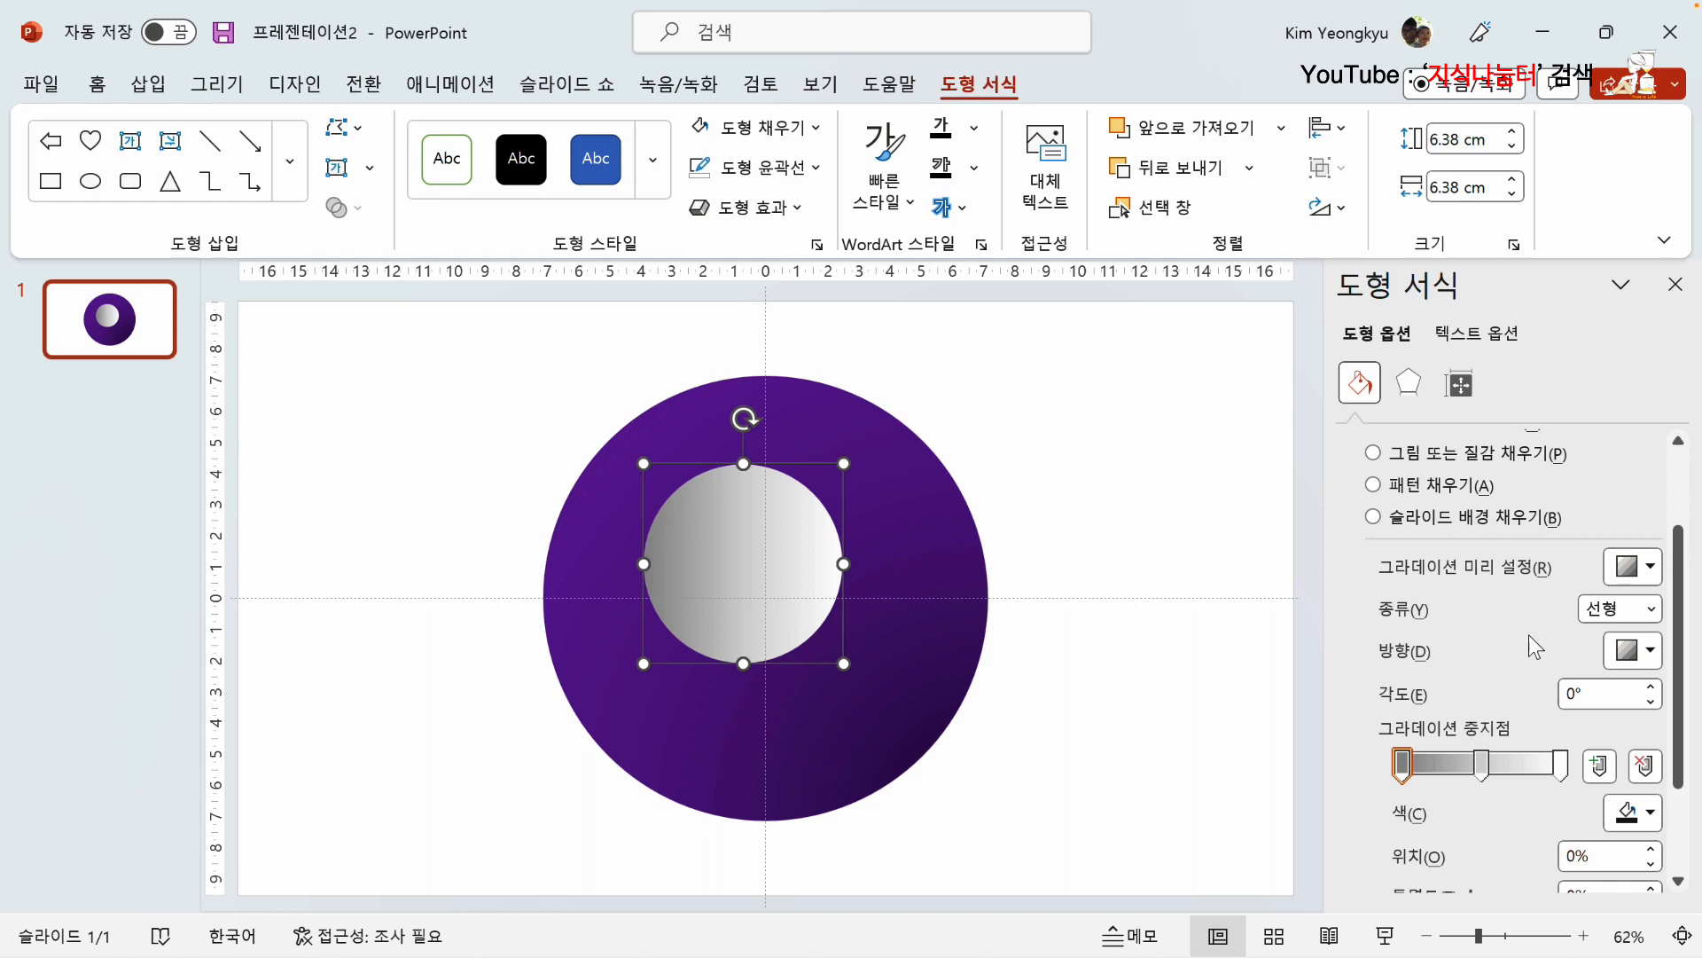
pyautogui.click(1652, 611)
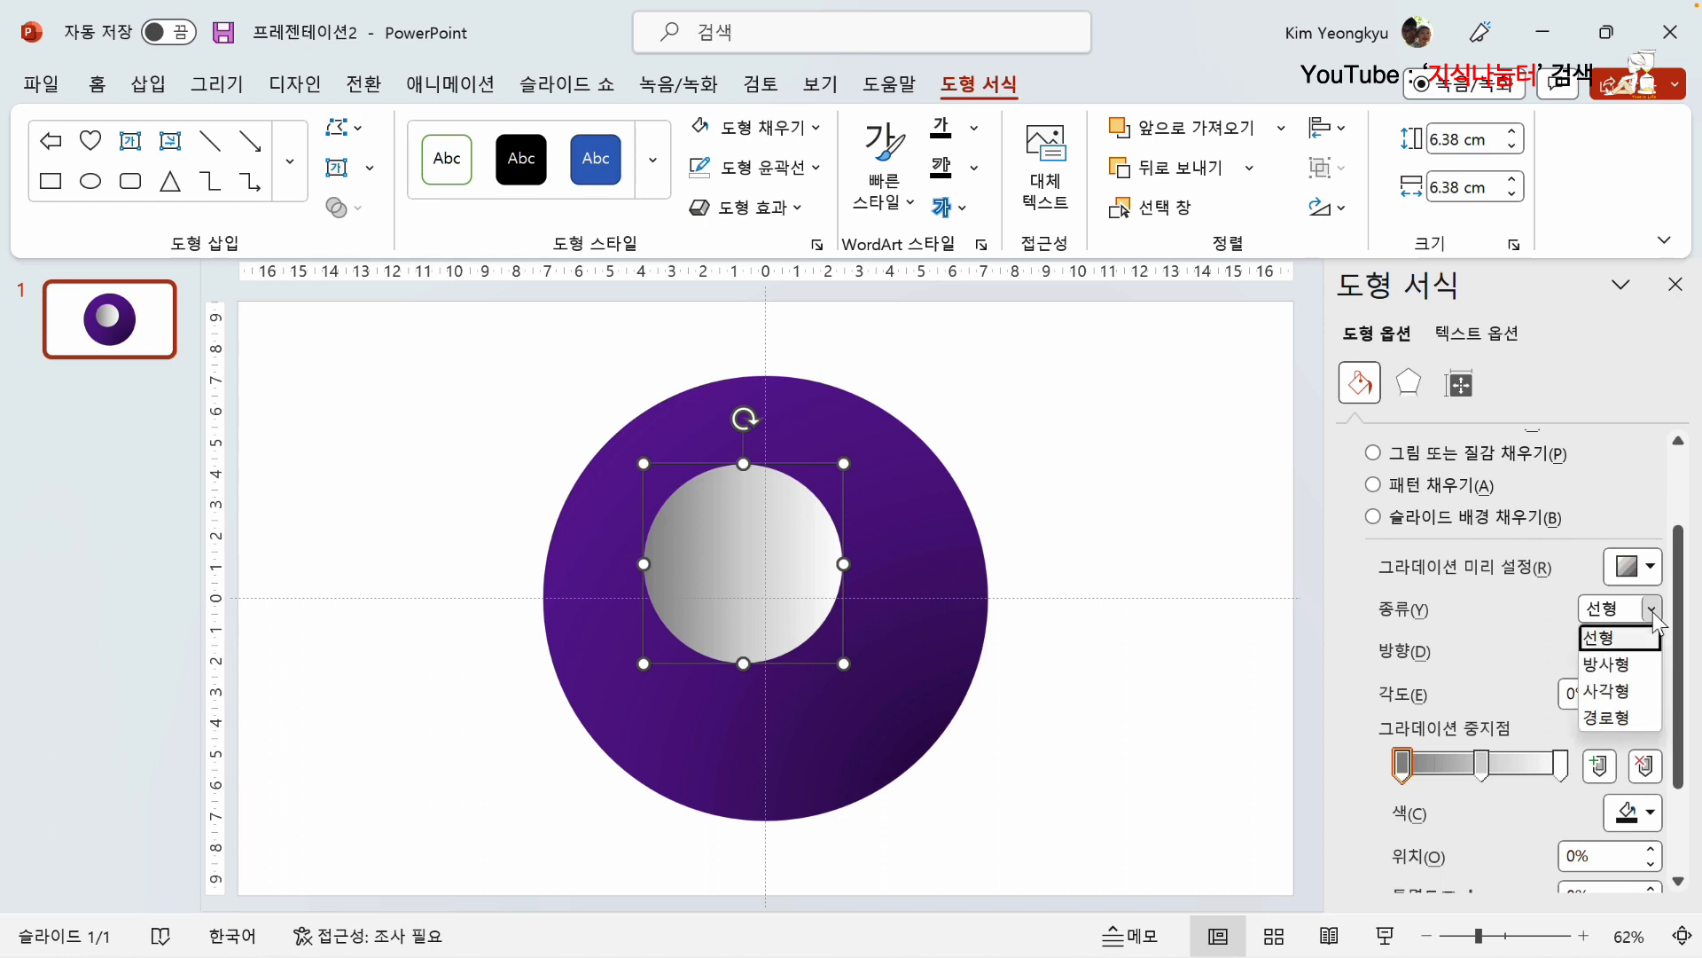
pyautogui.click(1612, 718)
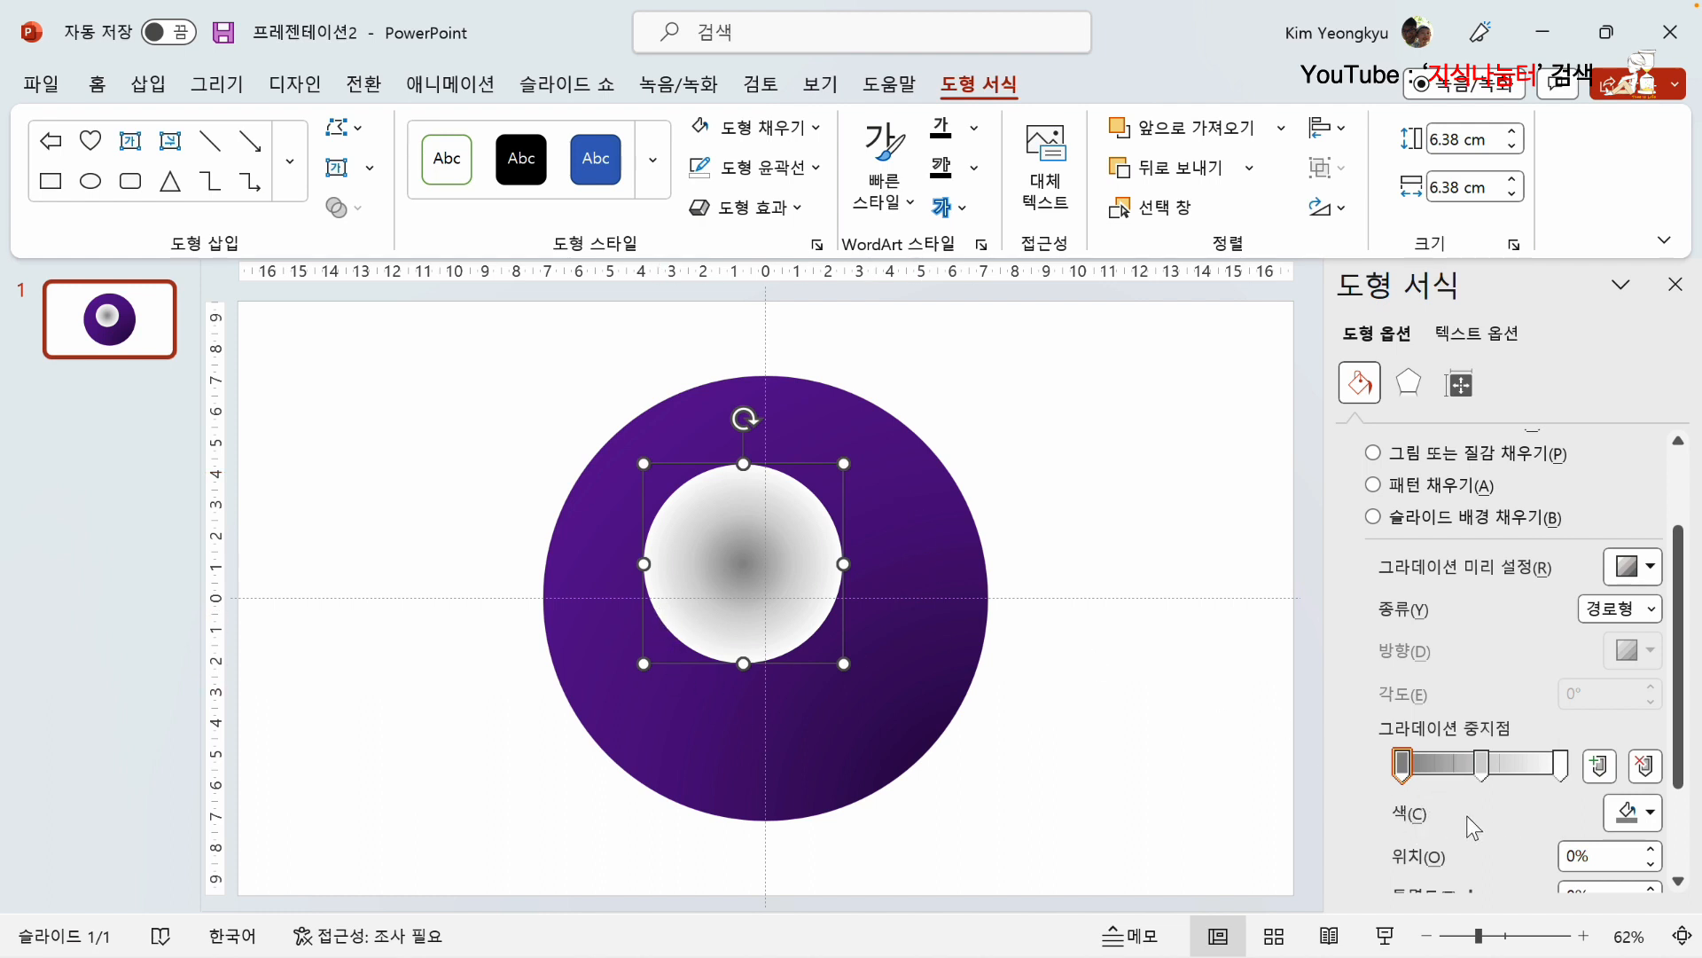
# Step: Make the small circle's first gradient stop white with 30% transparency
pyautogui.scroll(-1, 1467, 816)
pyautogui.click(1651, 751)
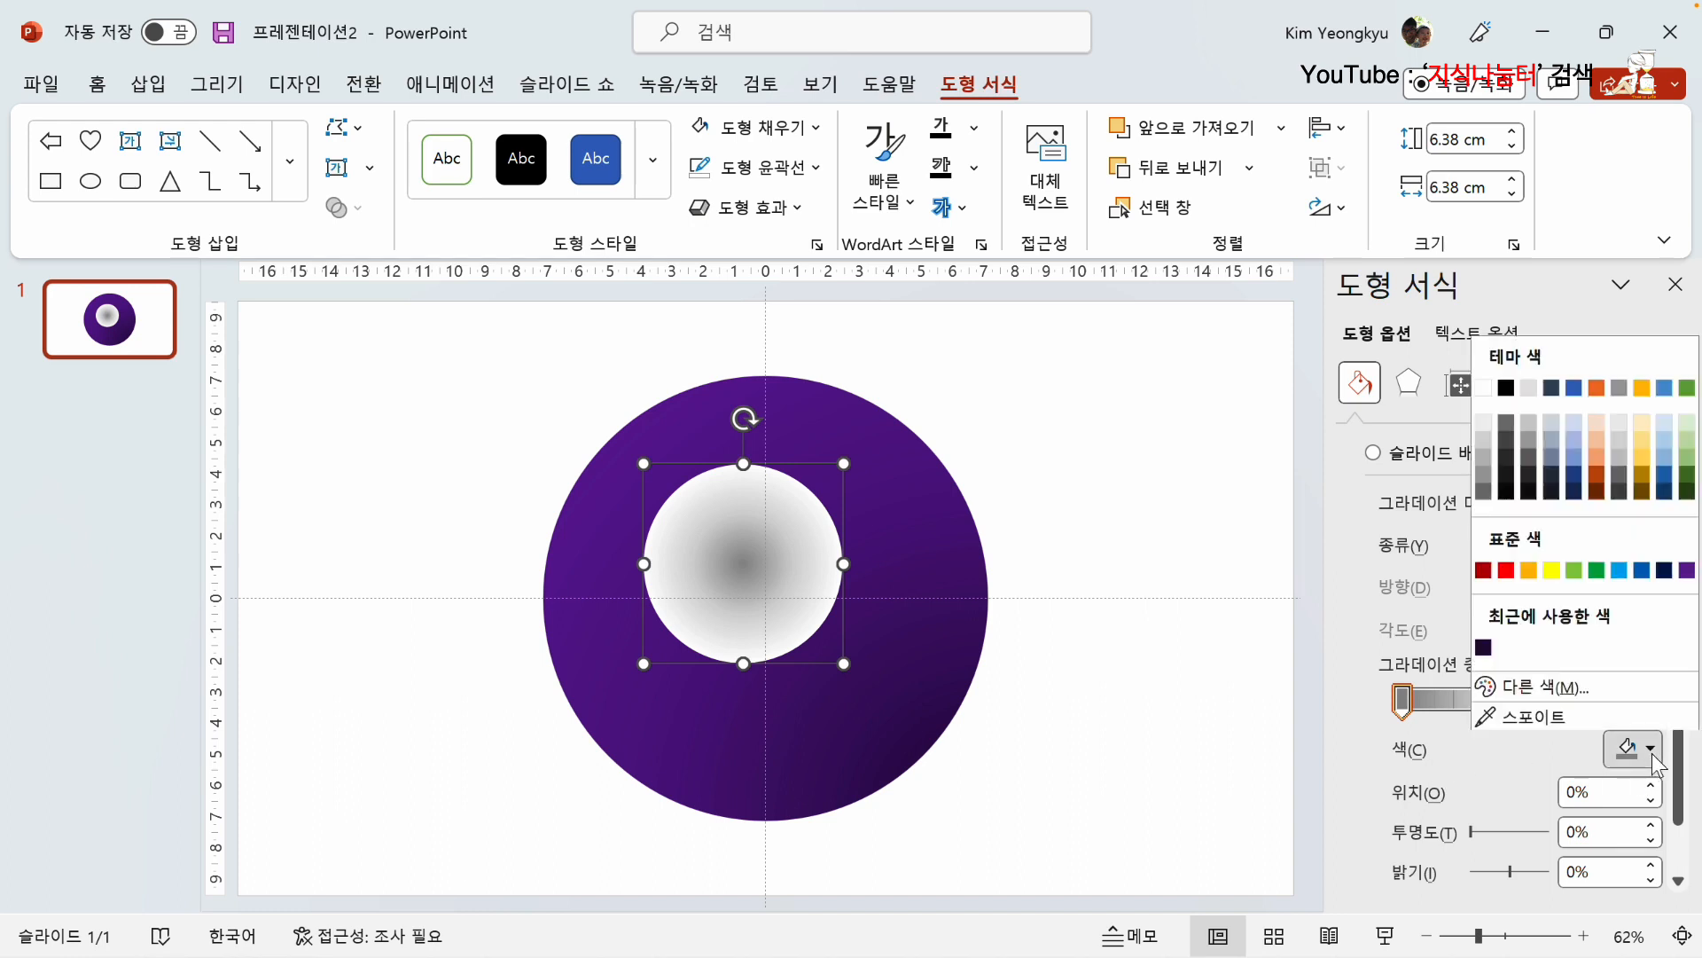
pyautogui.click(1483, 386)
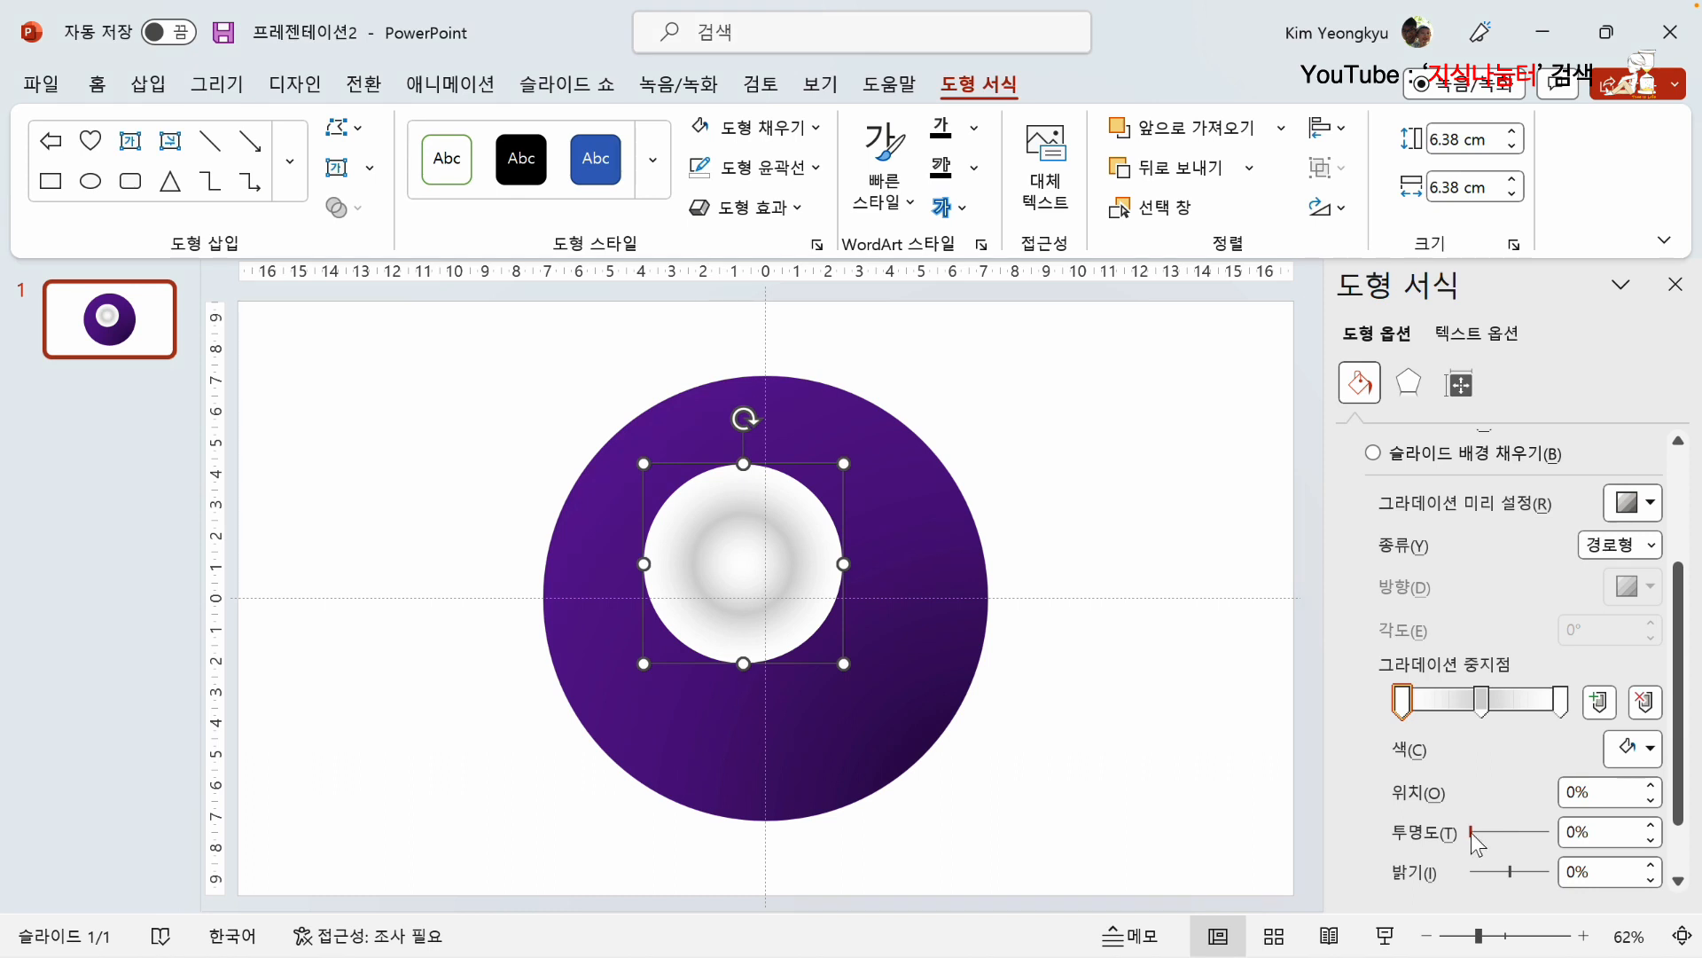
pyautogui.moveTo(1471, 833); pyautogui.dragTo(1495, 833)
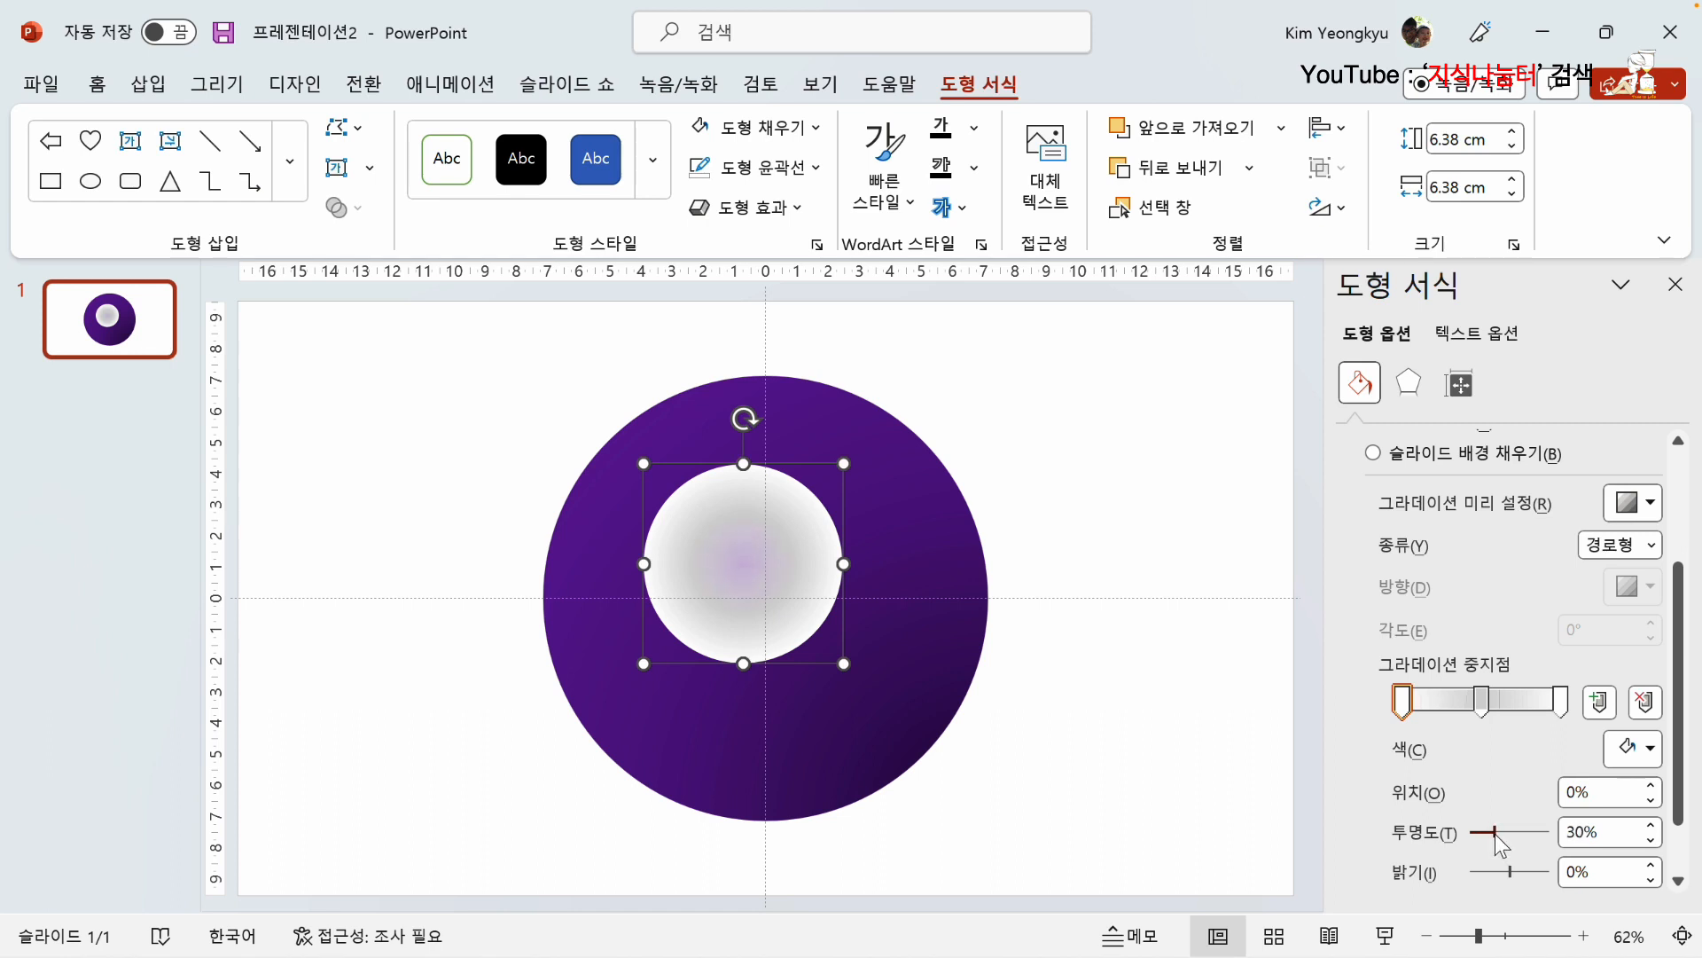
# Step: Make the small circle's middle gradient stop white with 85% transparency
pyautogui.click(1481, 703)
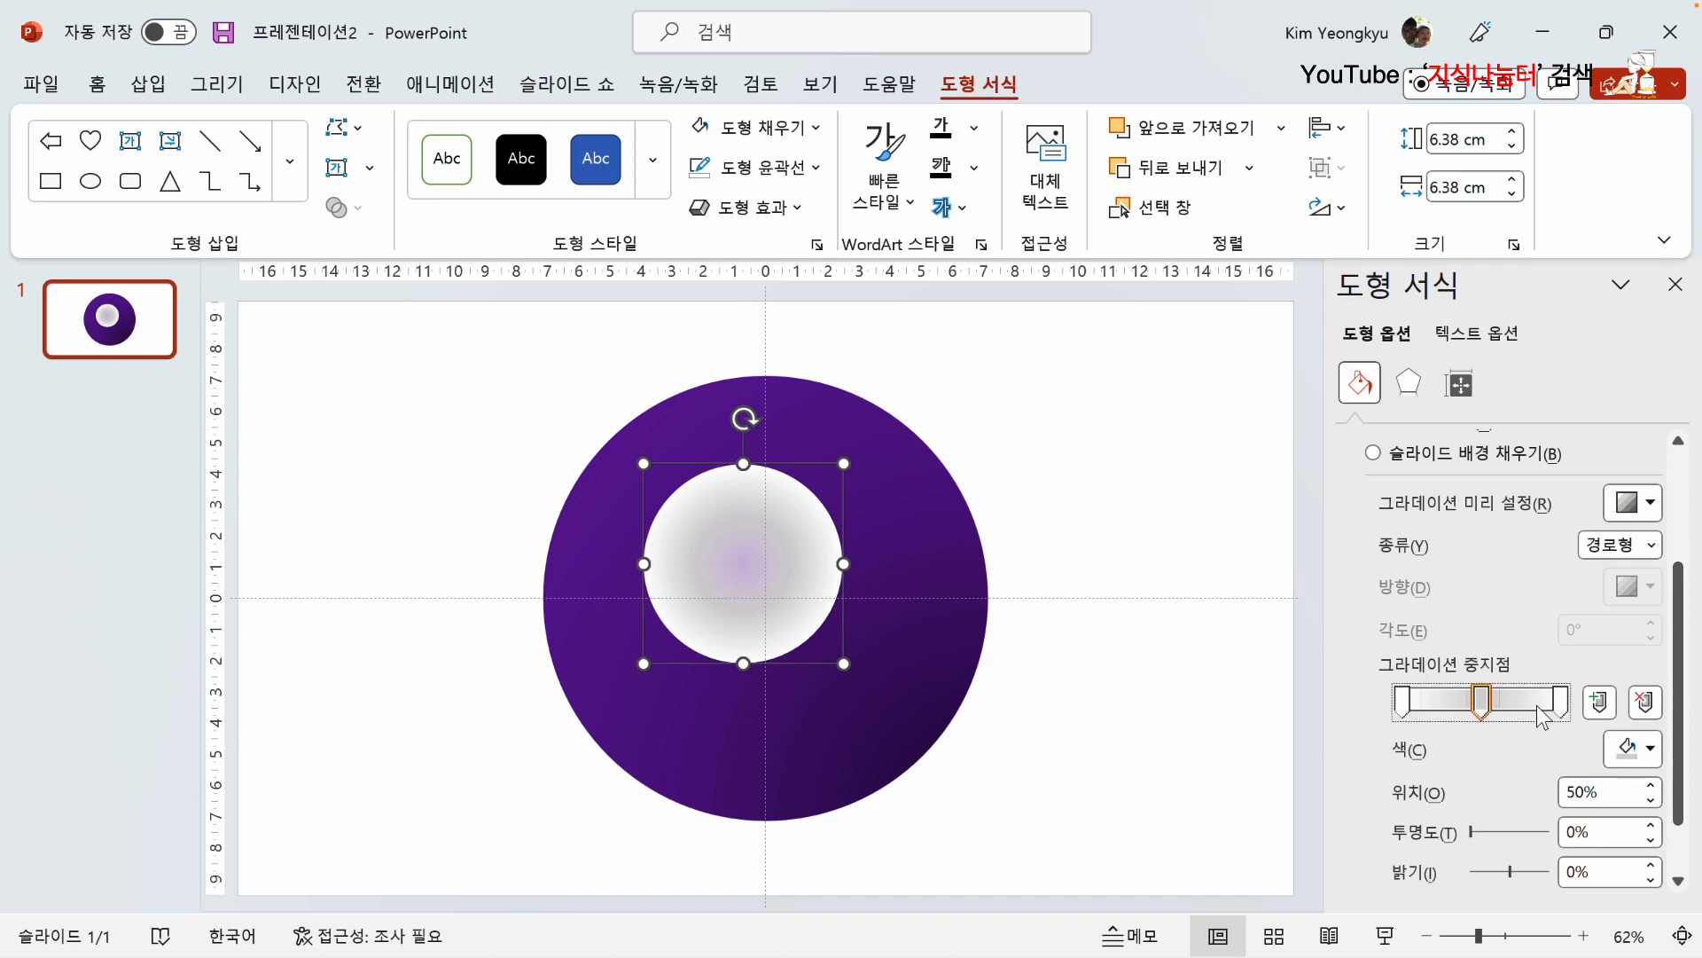
pyautogui.click(1650, 750)
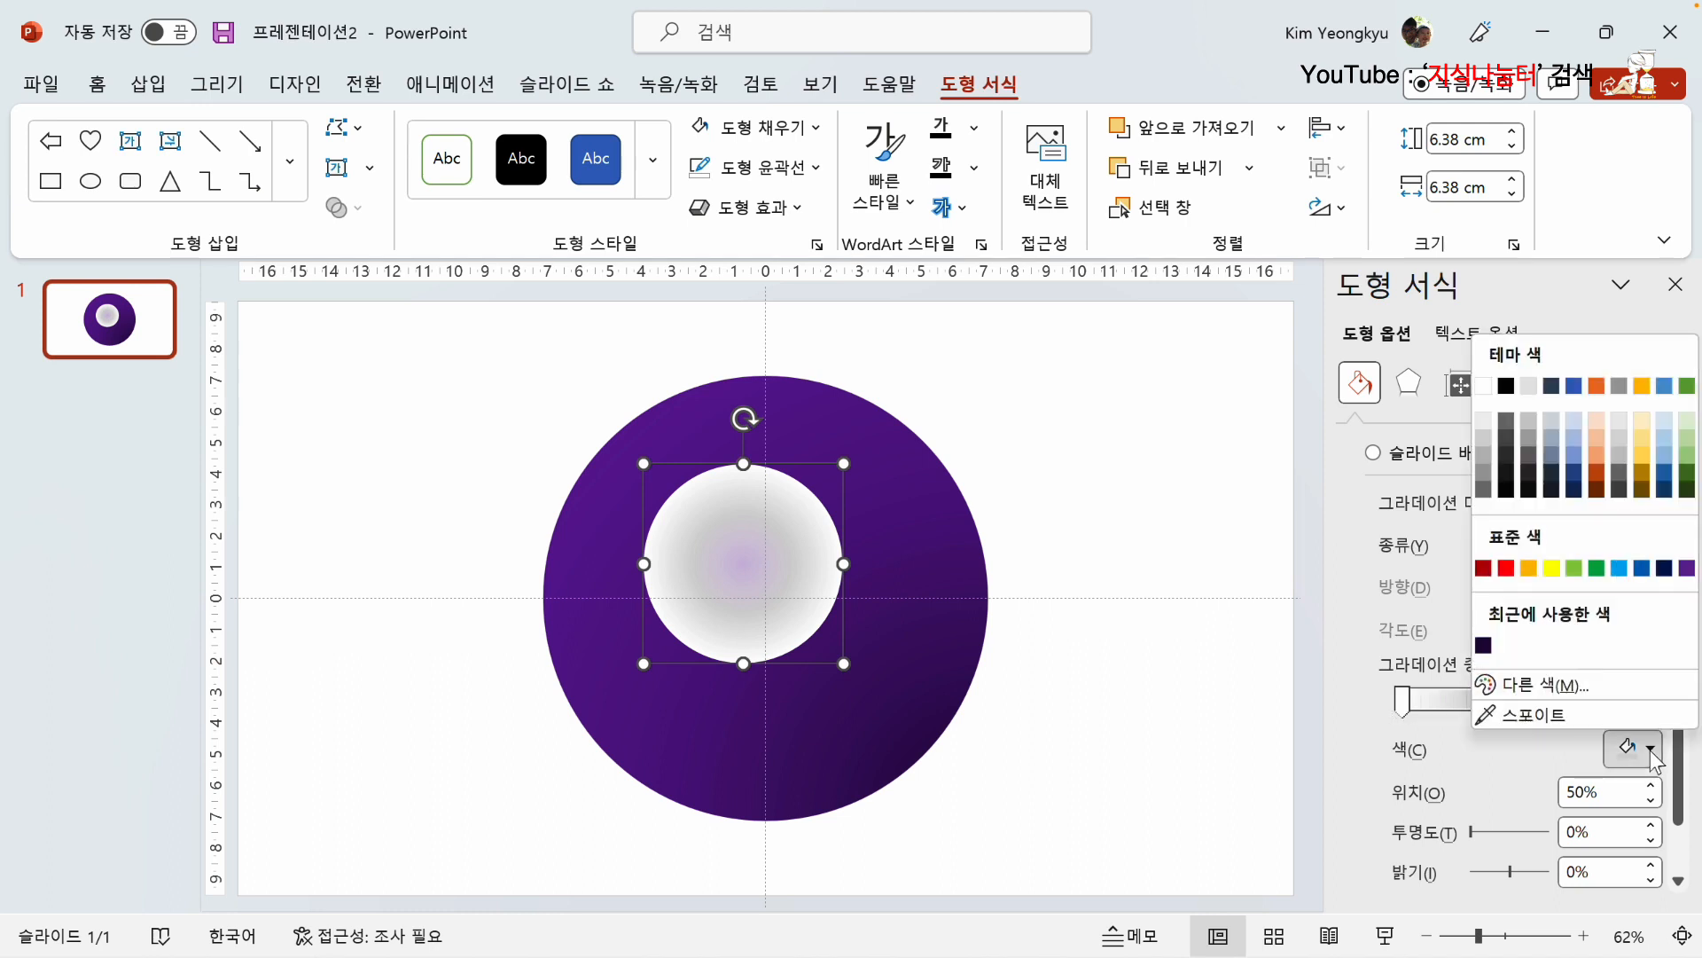
pyautogui.click(1483, 386)
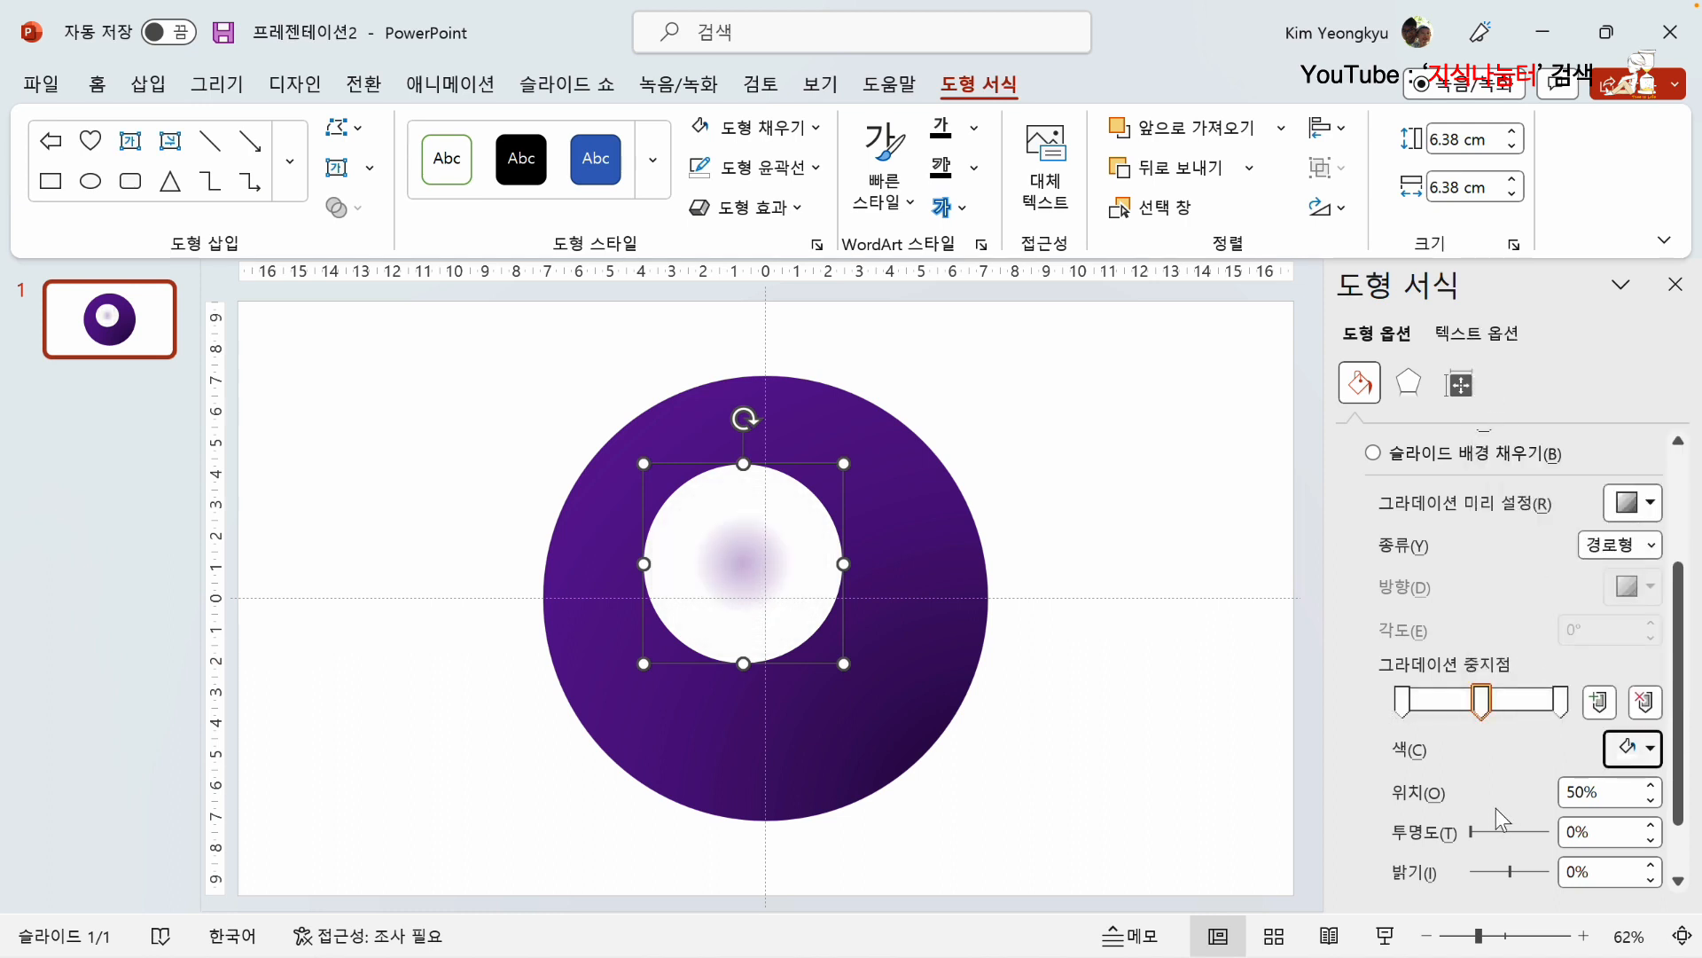
pyautogui.moveTo(1471, 831); pyautogui.dragTo(1543, 848)
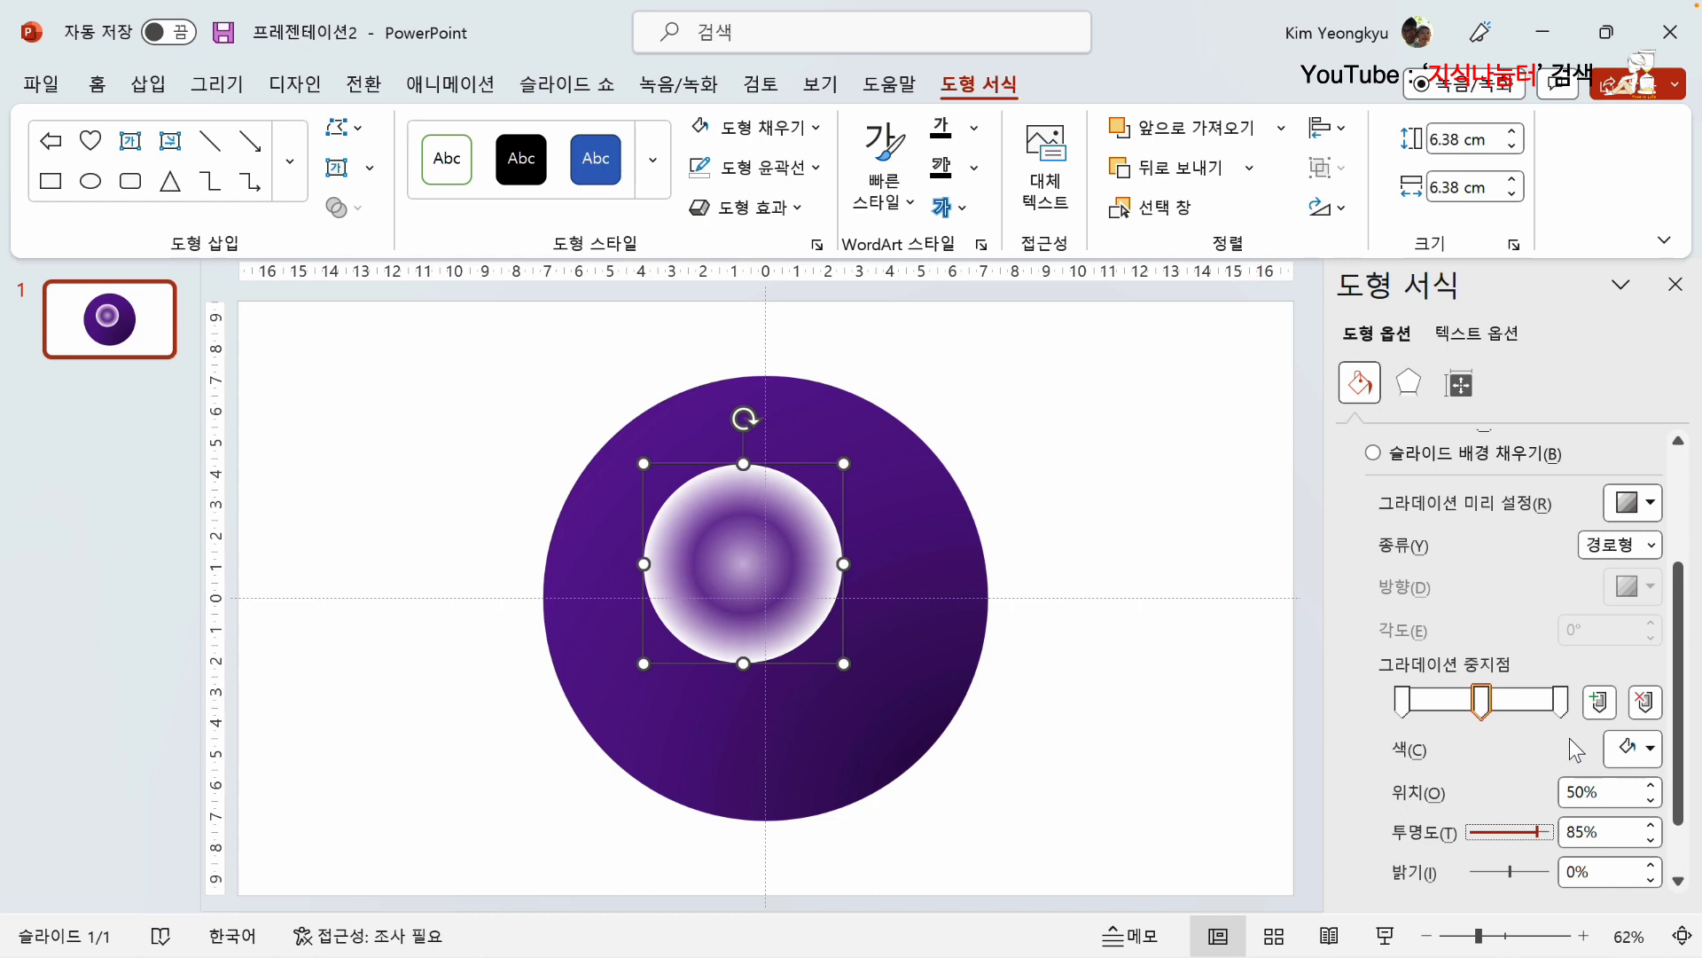
# Step: Set the last gradient stop's transparency to 100% and move the highlight circle to the upper-left part of the ball
pyautogui.click(1562, 702)
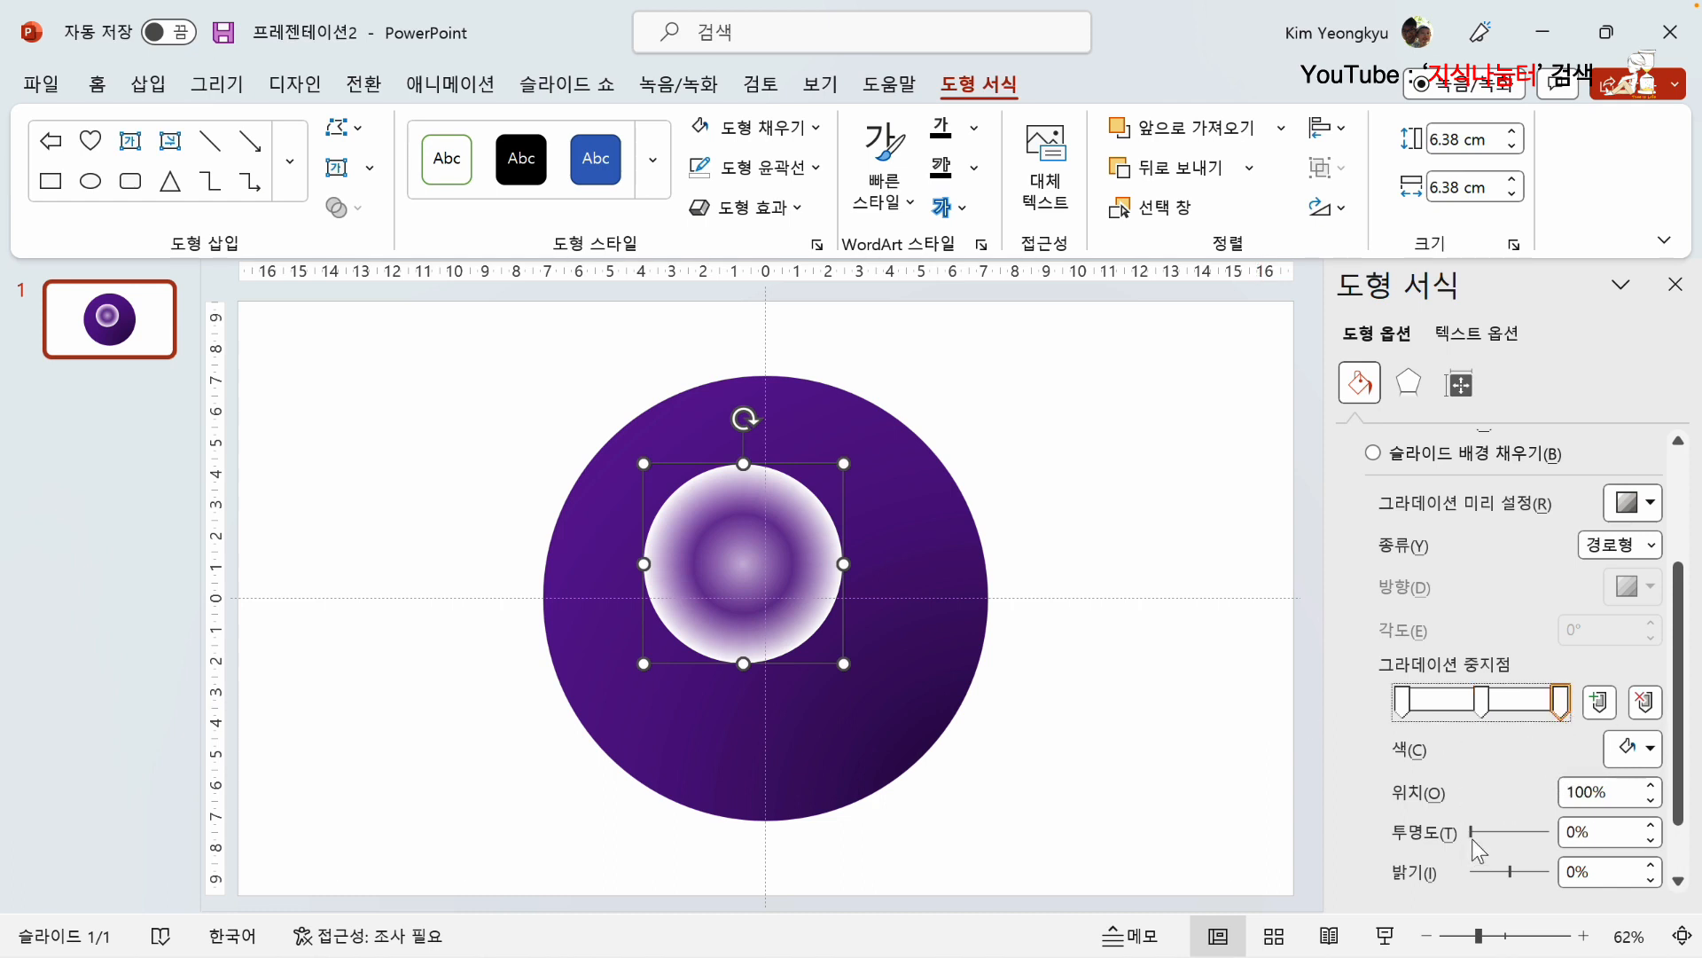
pyautogui.moveTo(1470, 829); pyautogui.dragTo(1549, 830)
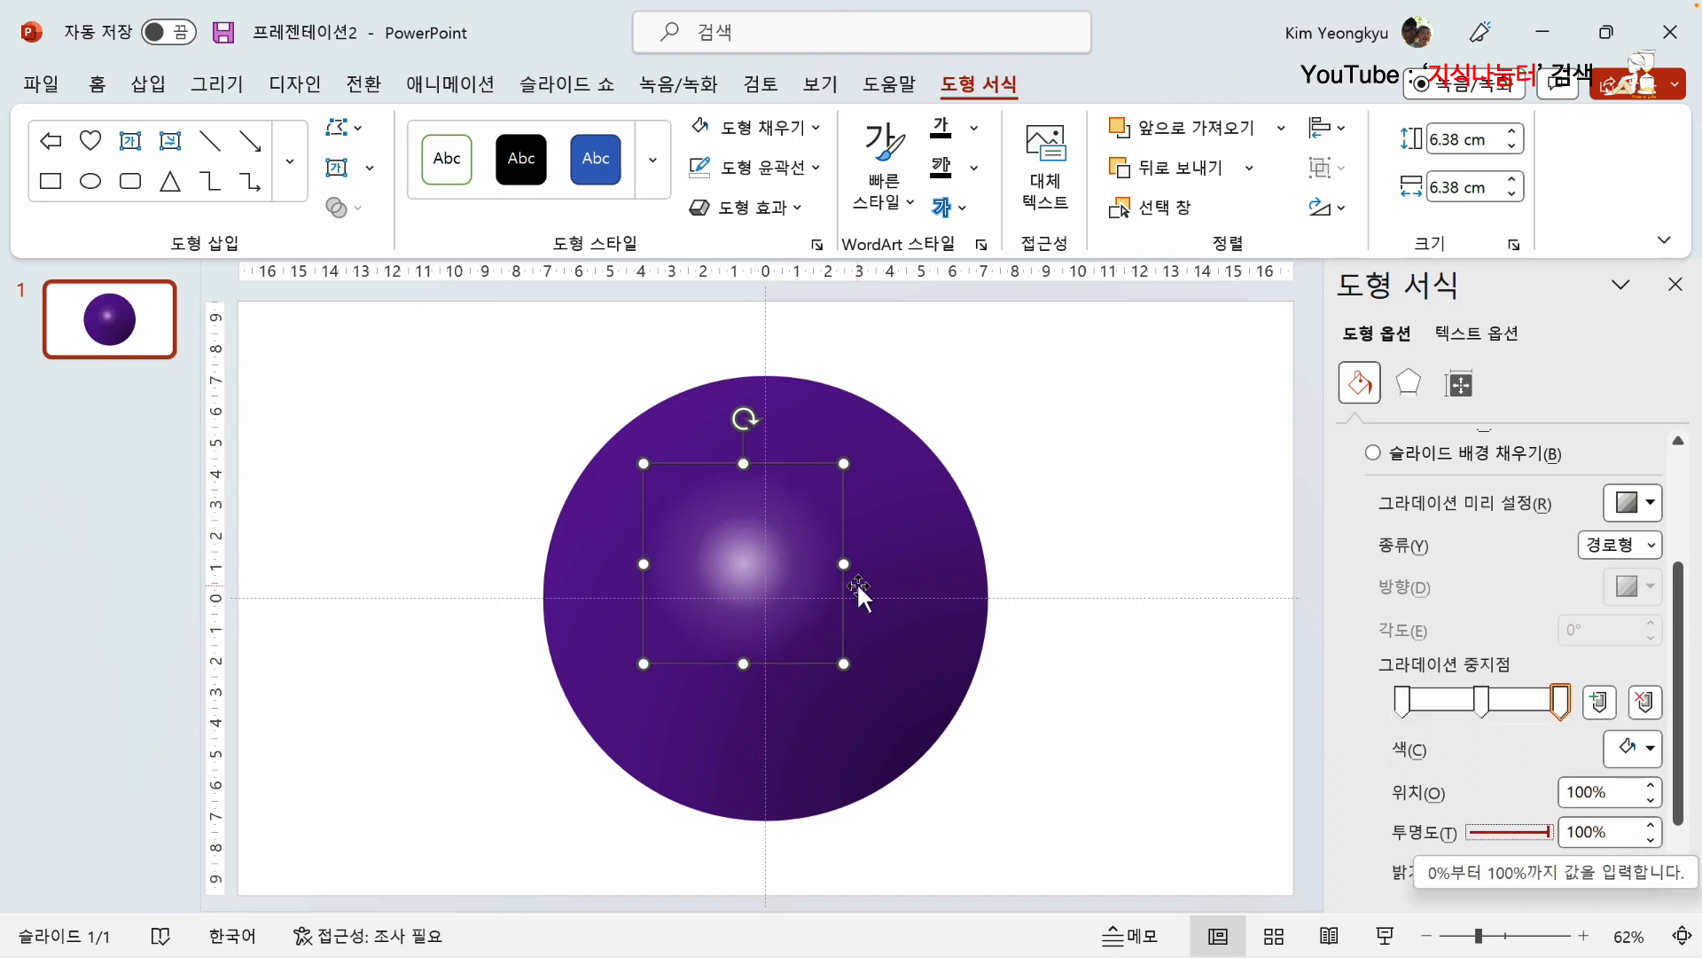
pyautogui.moveTo(743, 564); pyautogui.dragTo(674, 515)
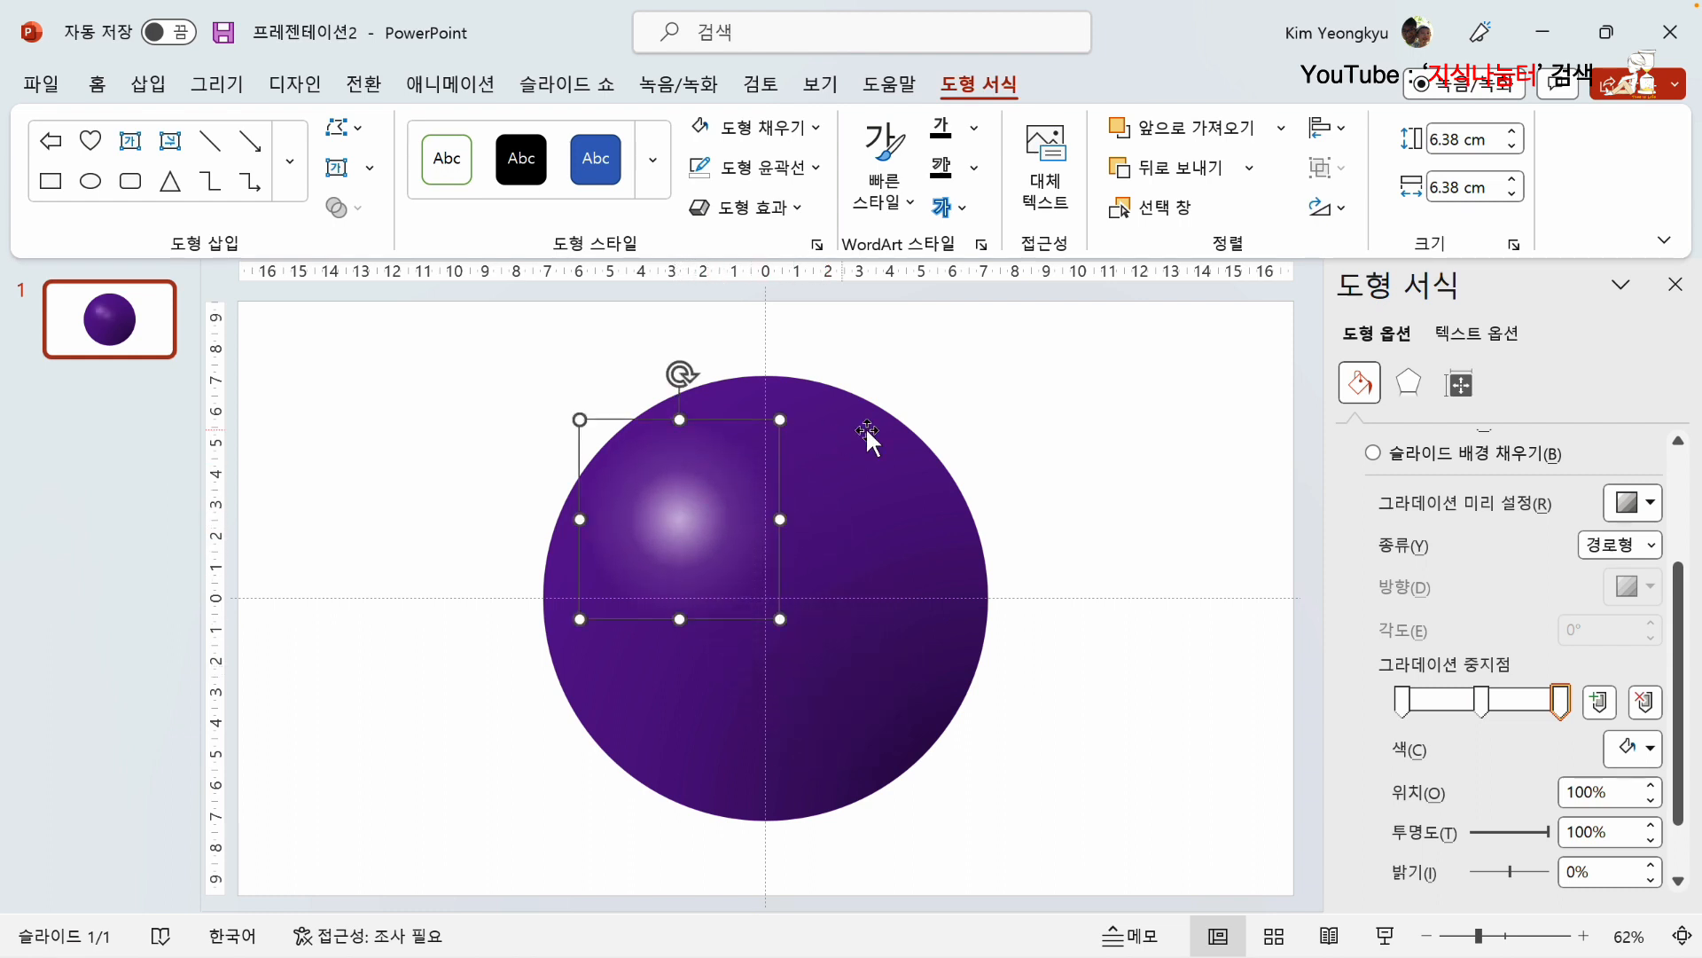
pyautogui.click(1060, 459)
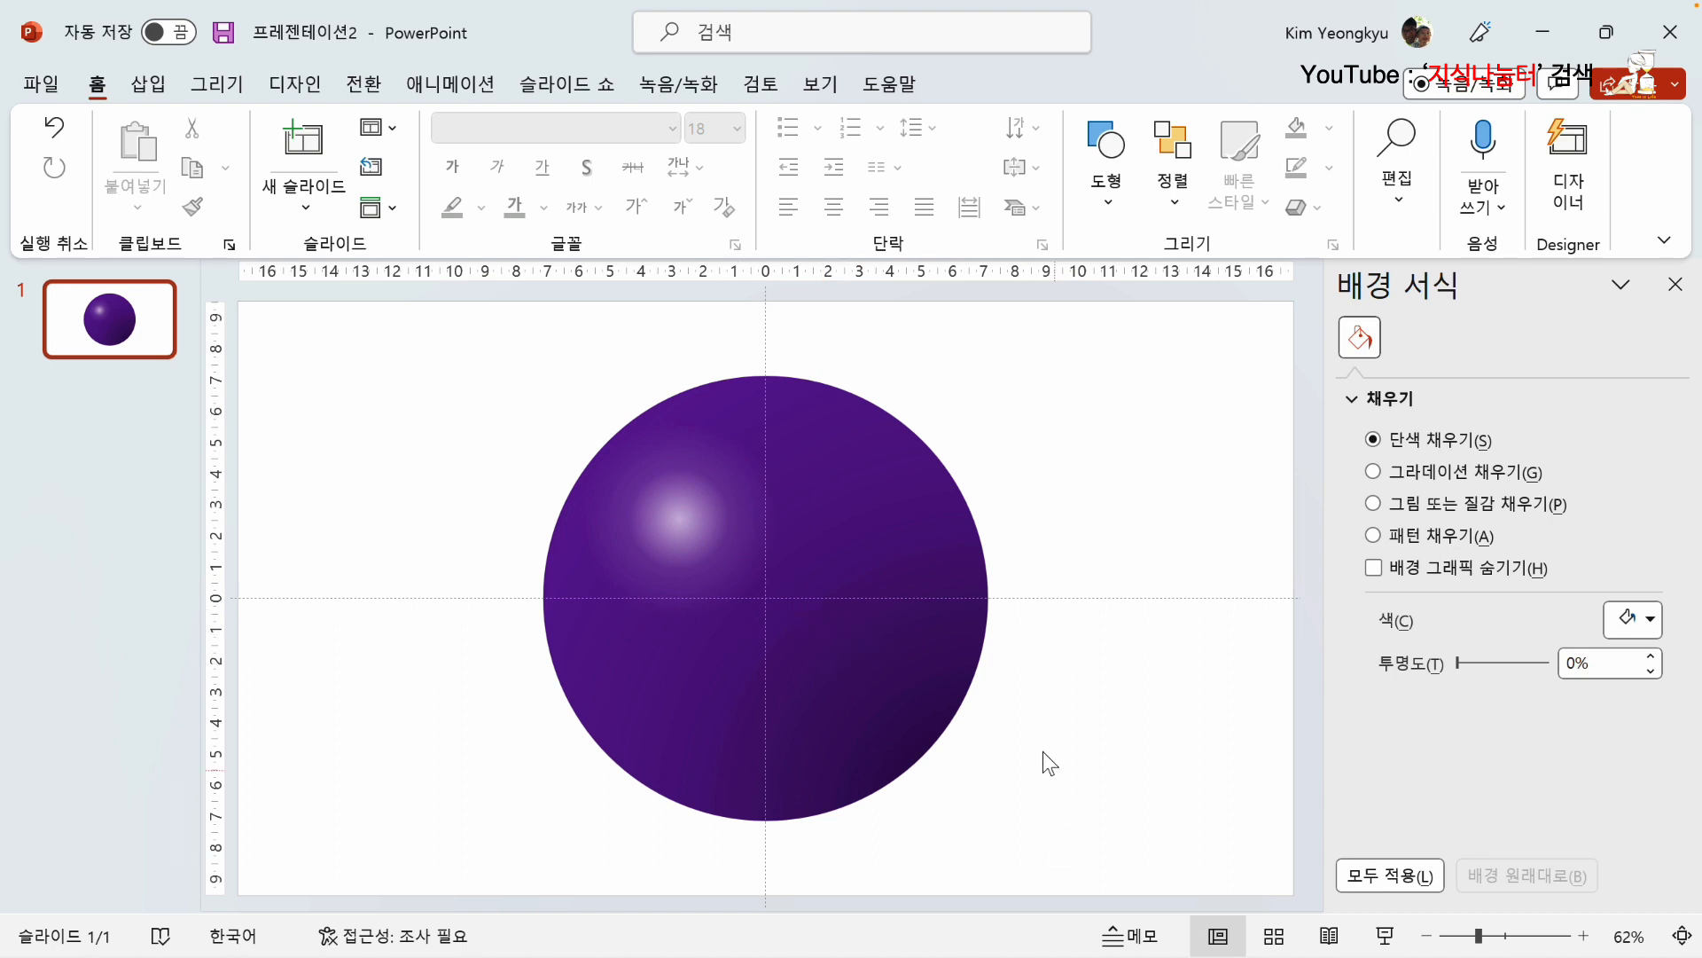
# Step: Draw another circle about 9.95 cm in diameter overlapping the lower-right edge of the purple ball
pyautogui.click(174, 81)
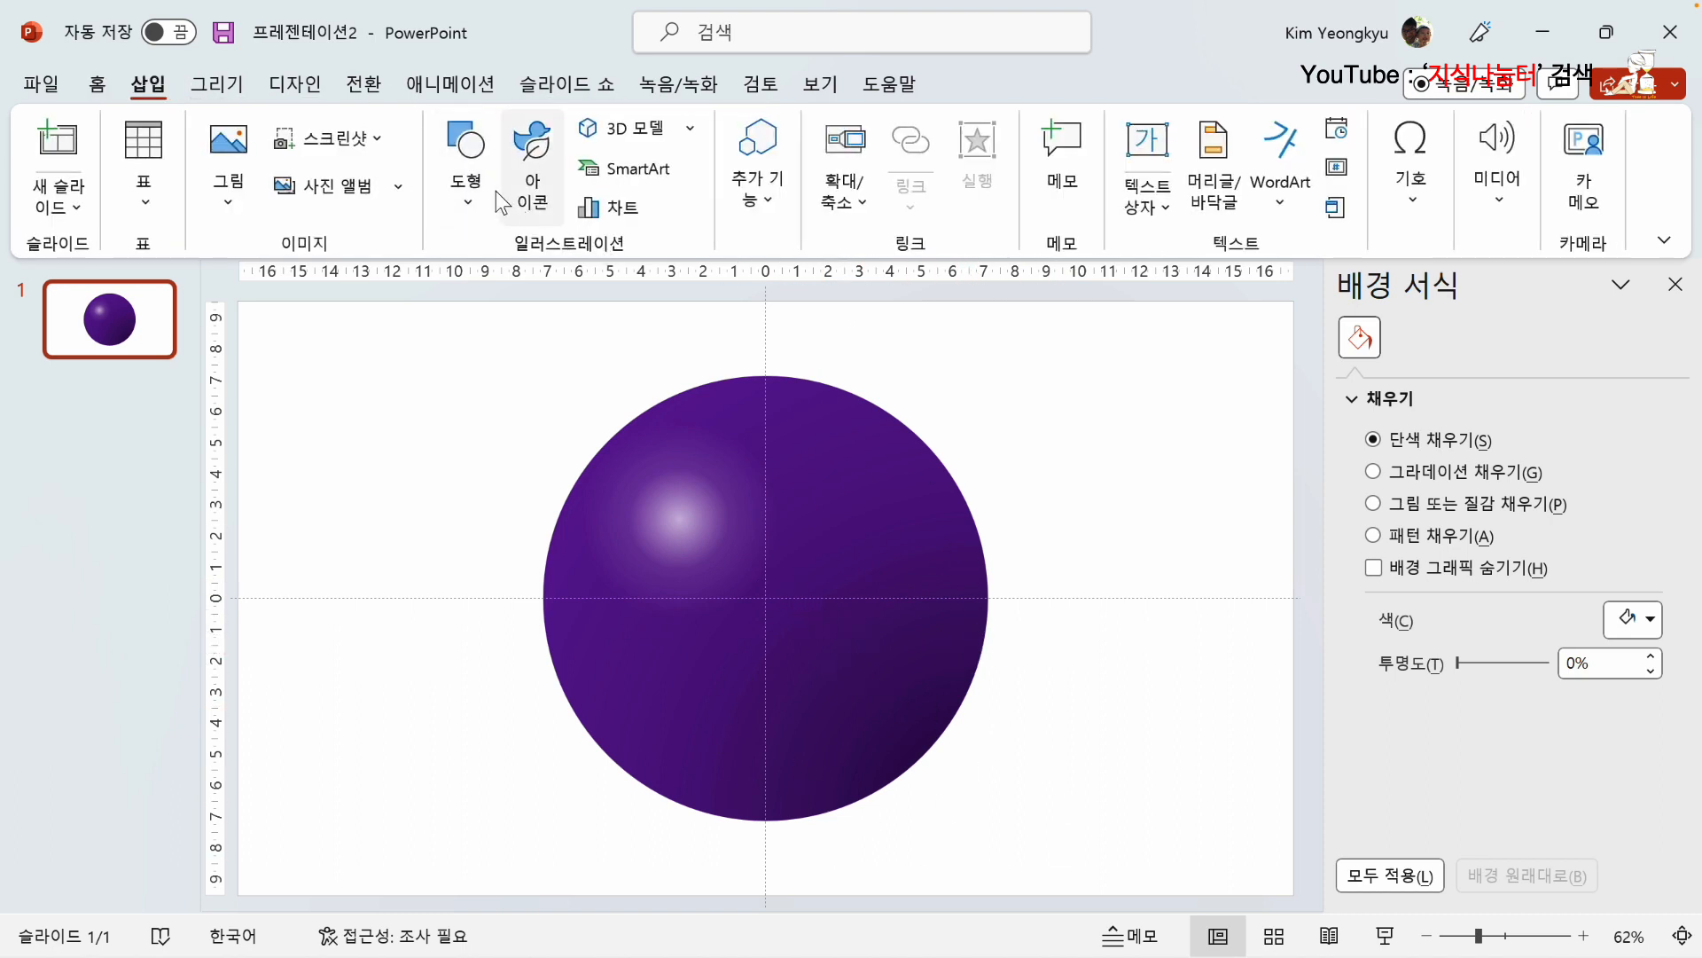
pyautogui.click(468, 150)
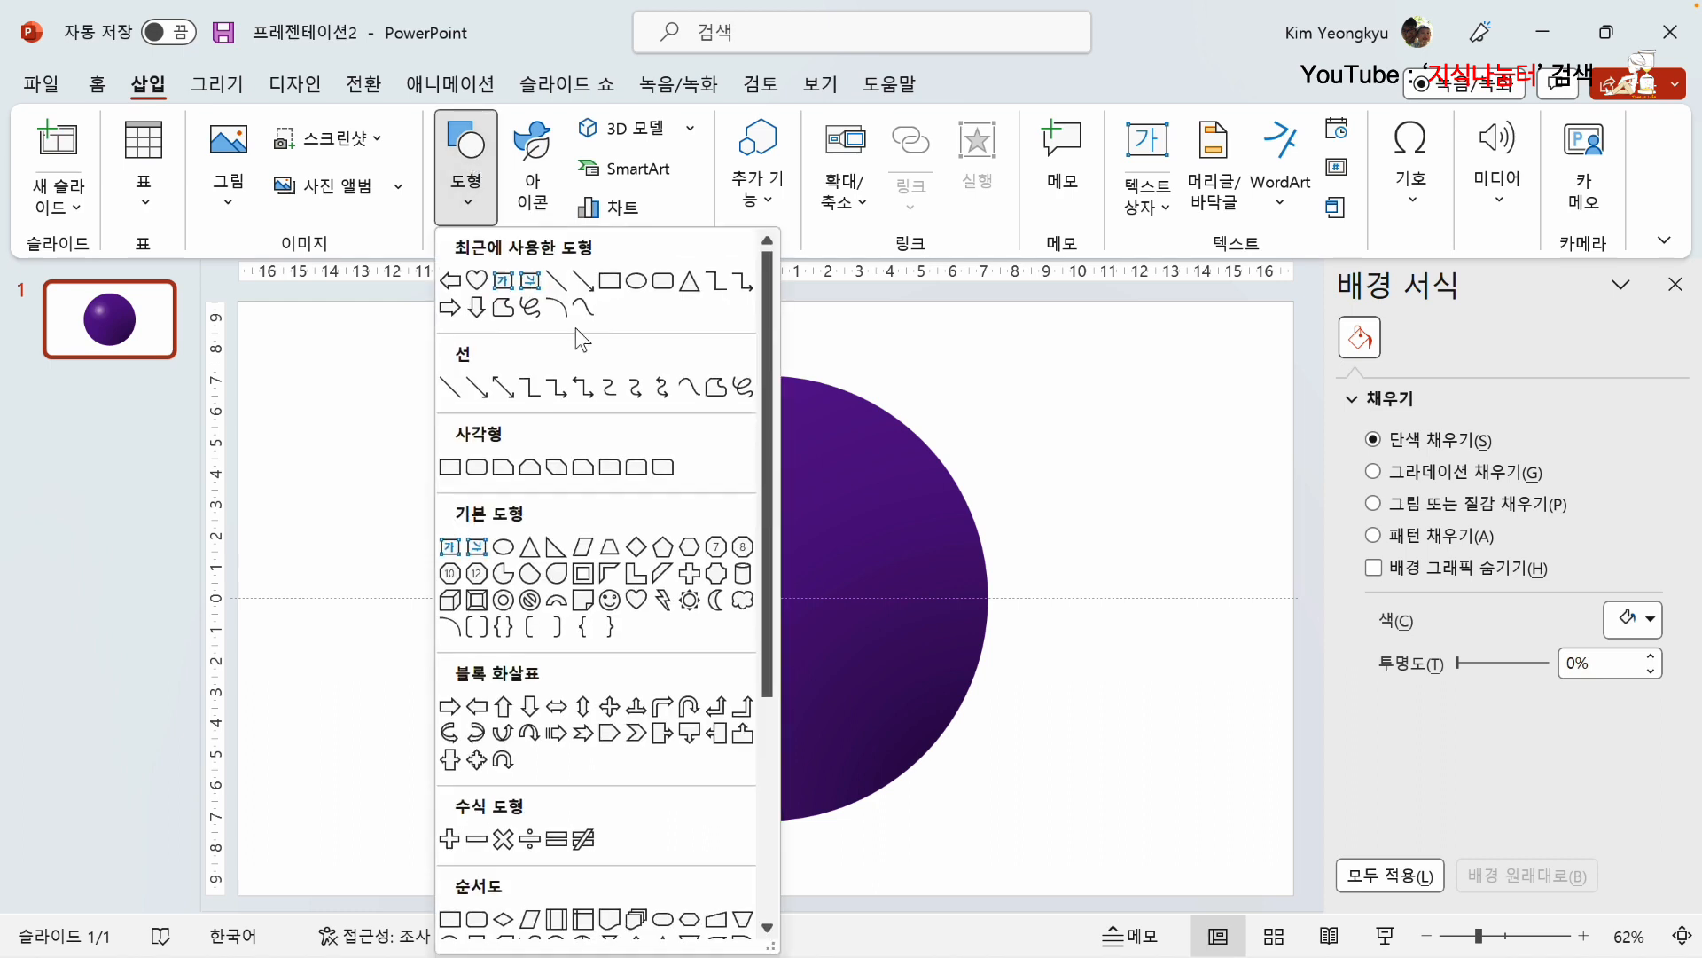
pyautogui.click(505, 547)
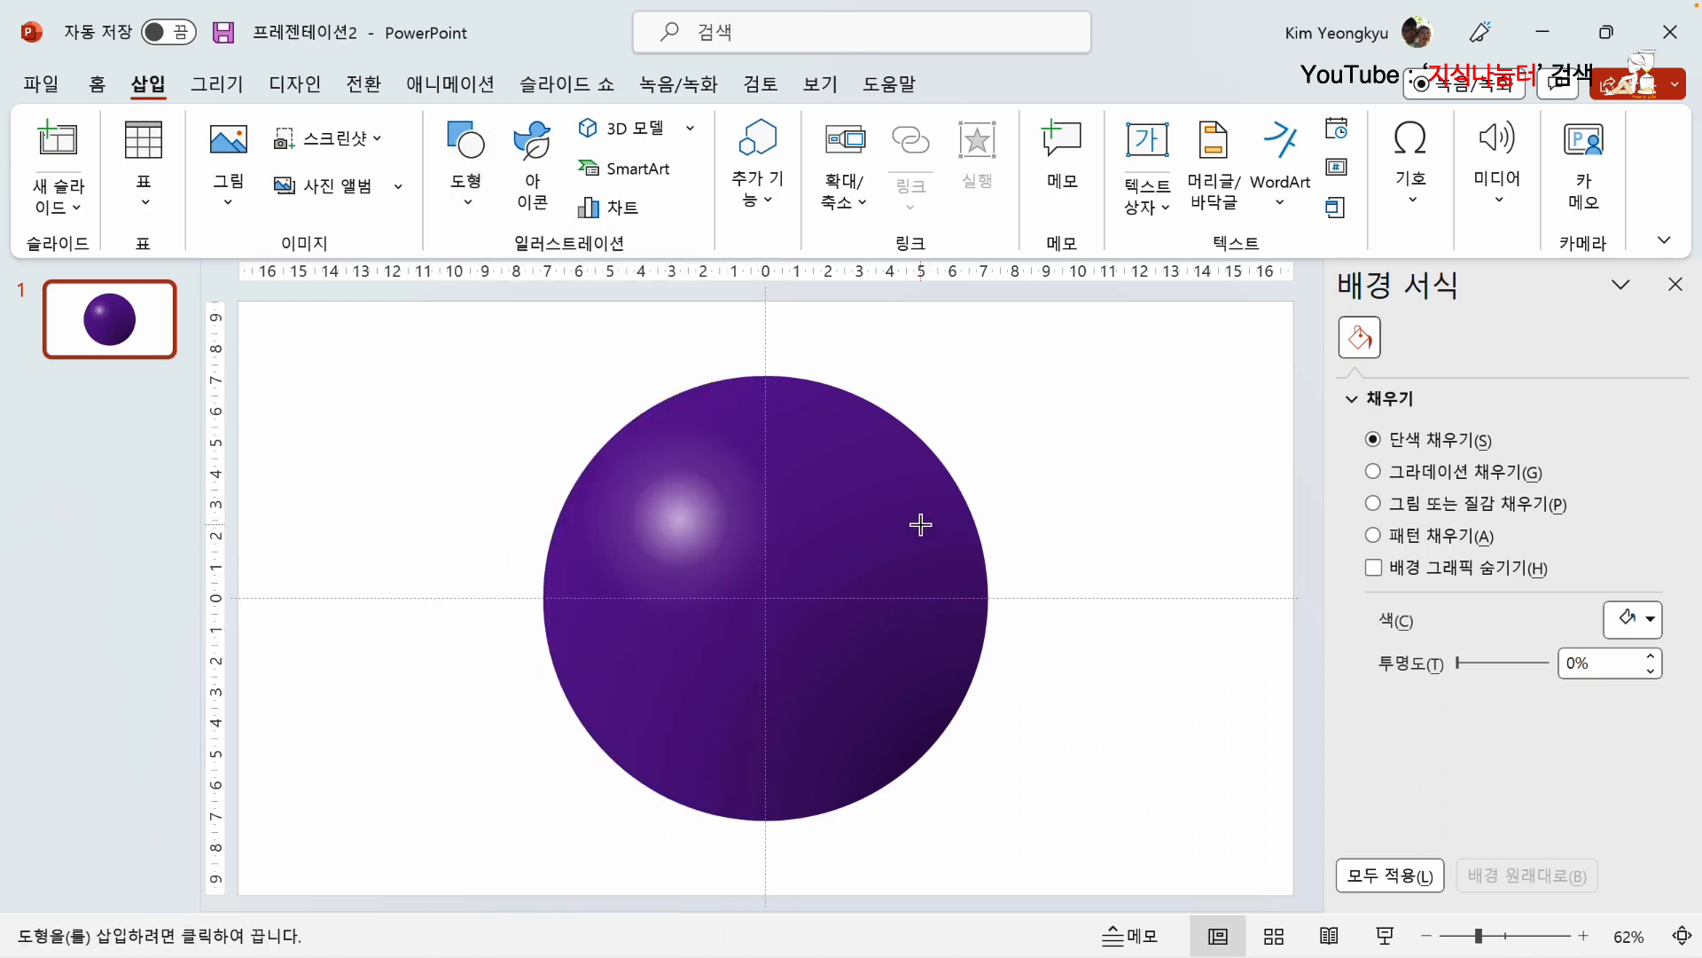
pyautogui.moveTo(920, 521); pyautogui.dragTo(1221, 836)
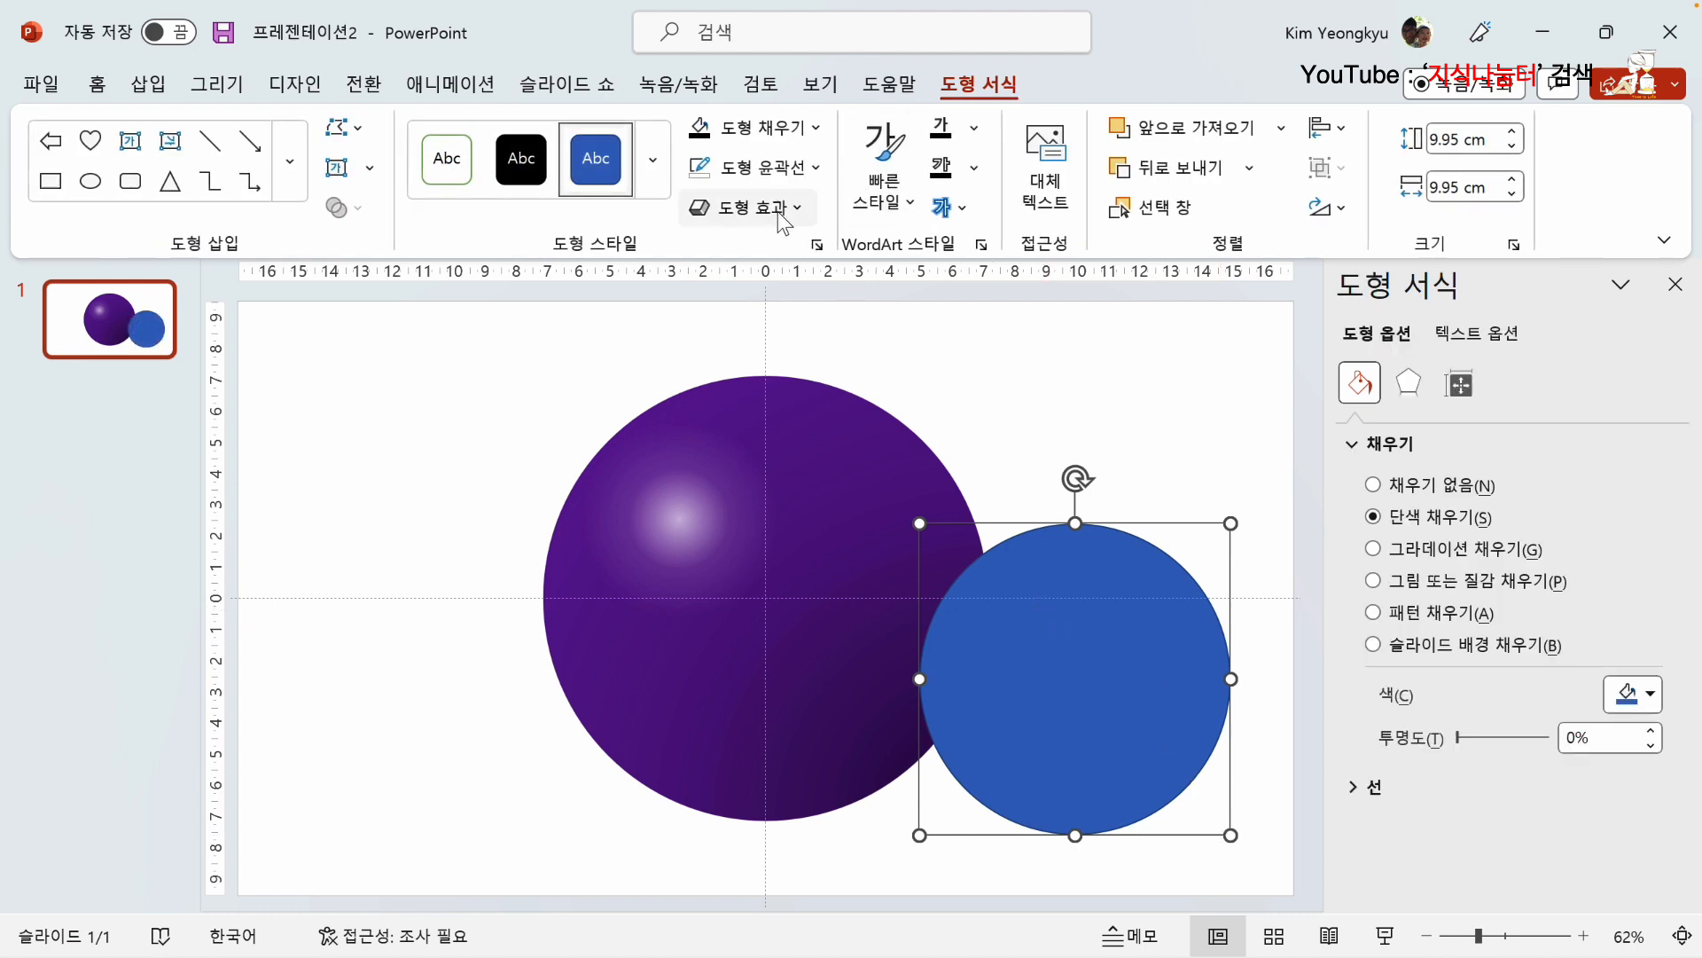
# Step: Remove the new circle's outline and fill it with black
pyautogui.click(817, 168)
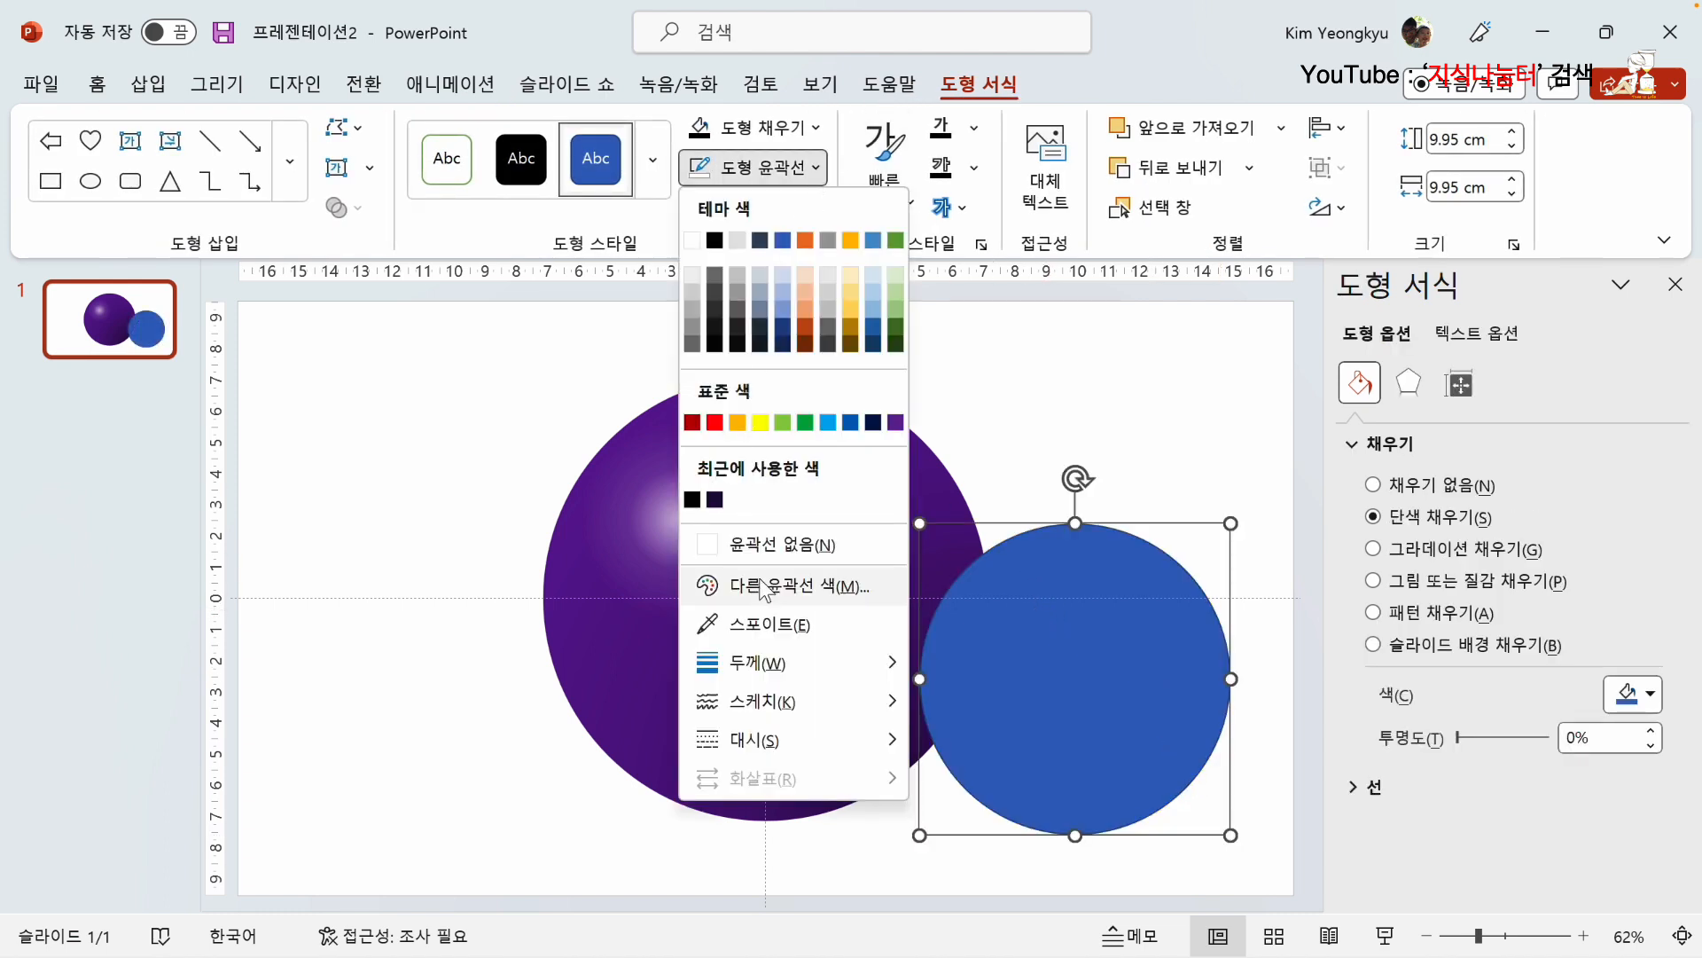
pyautogui.click(763, 539)
pyautogui.click(814, 128)
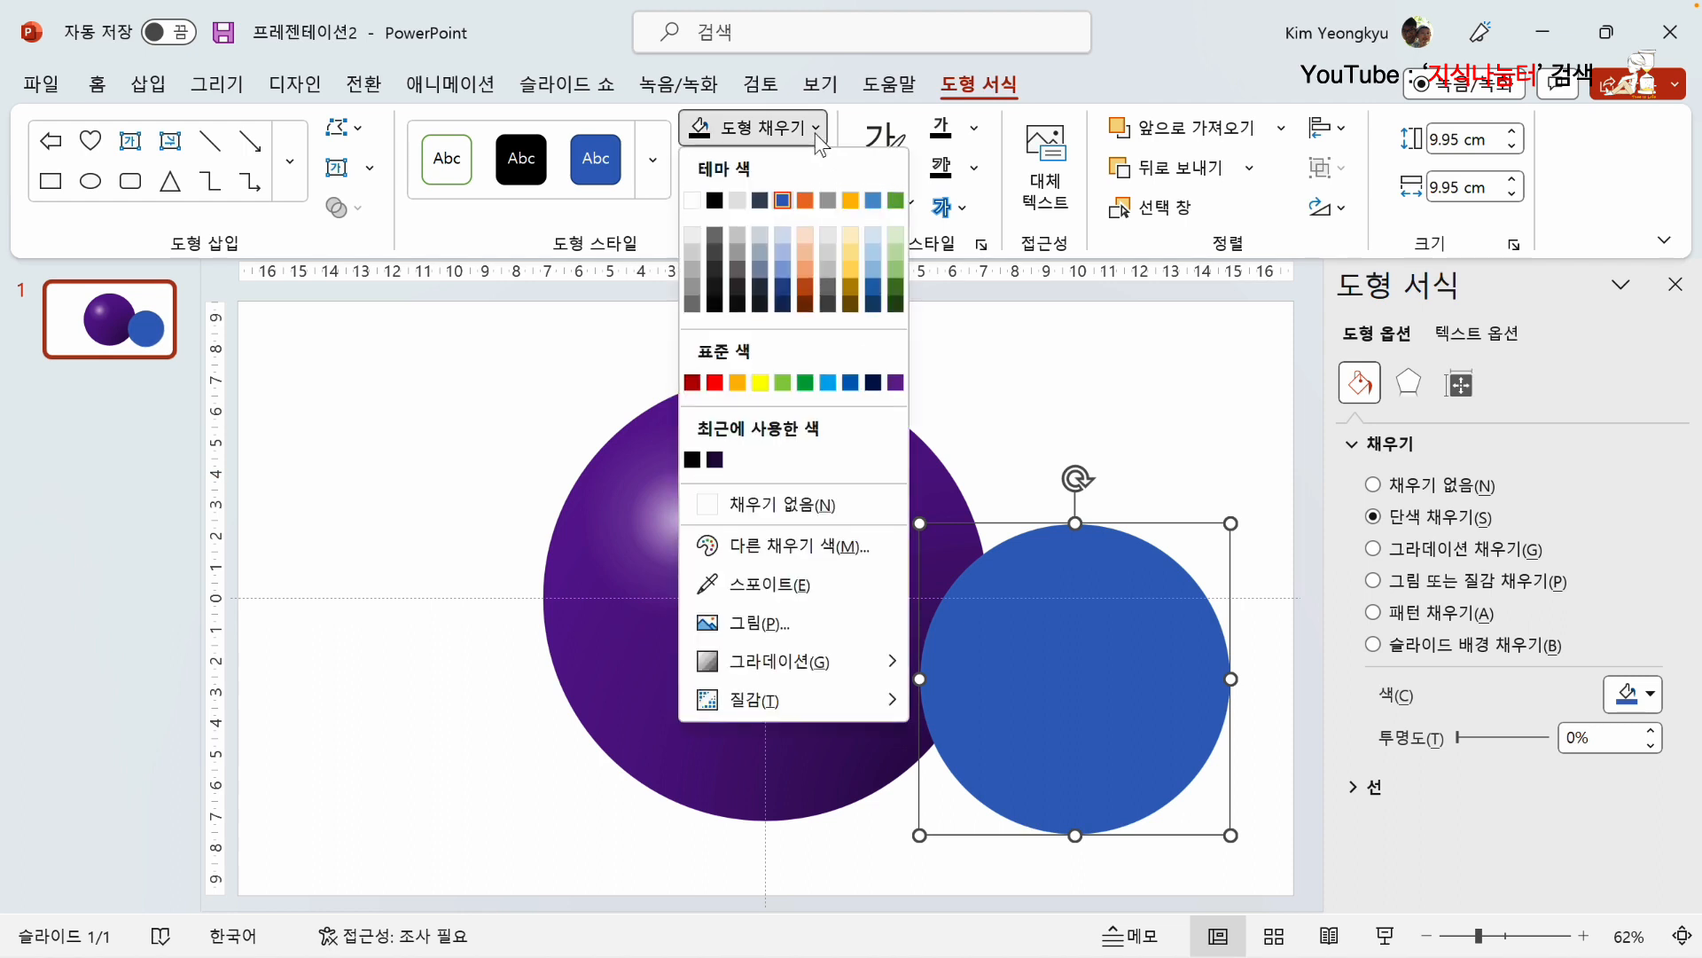
pyautogui.click(692, 460)
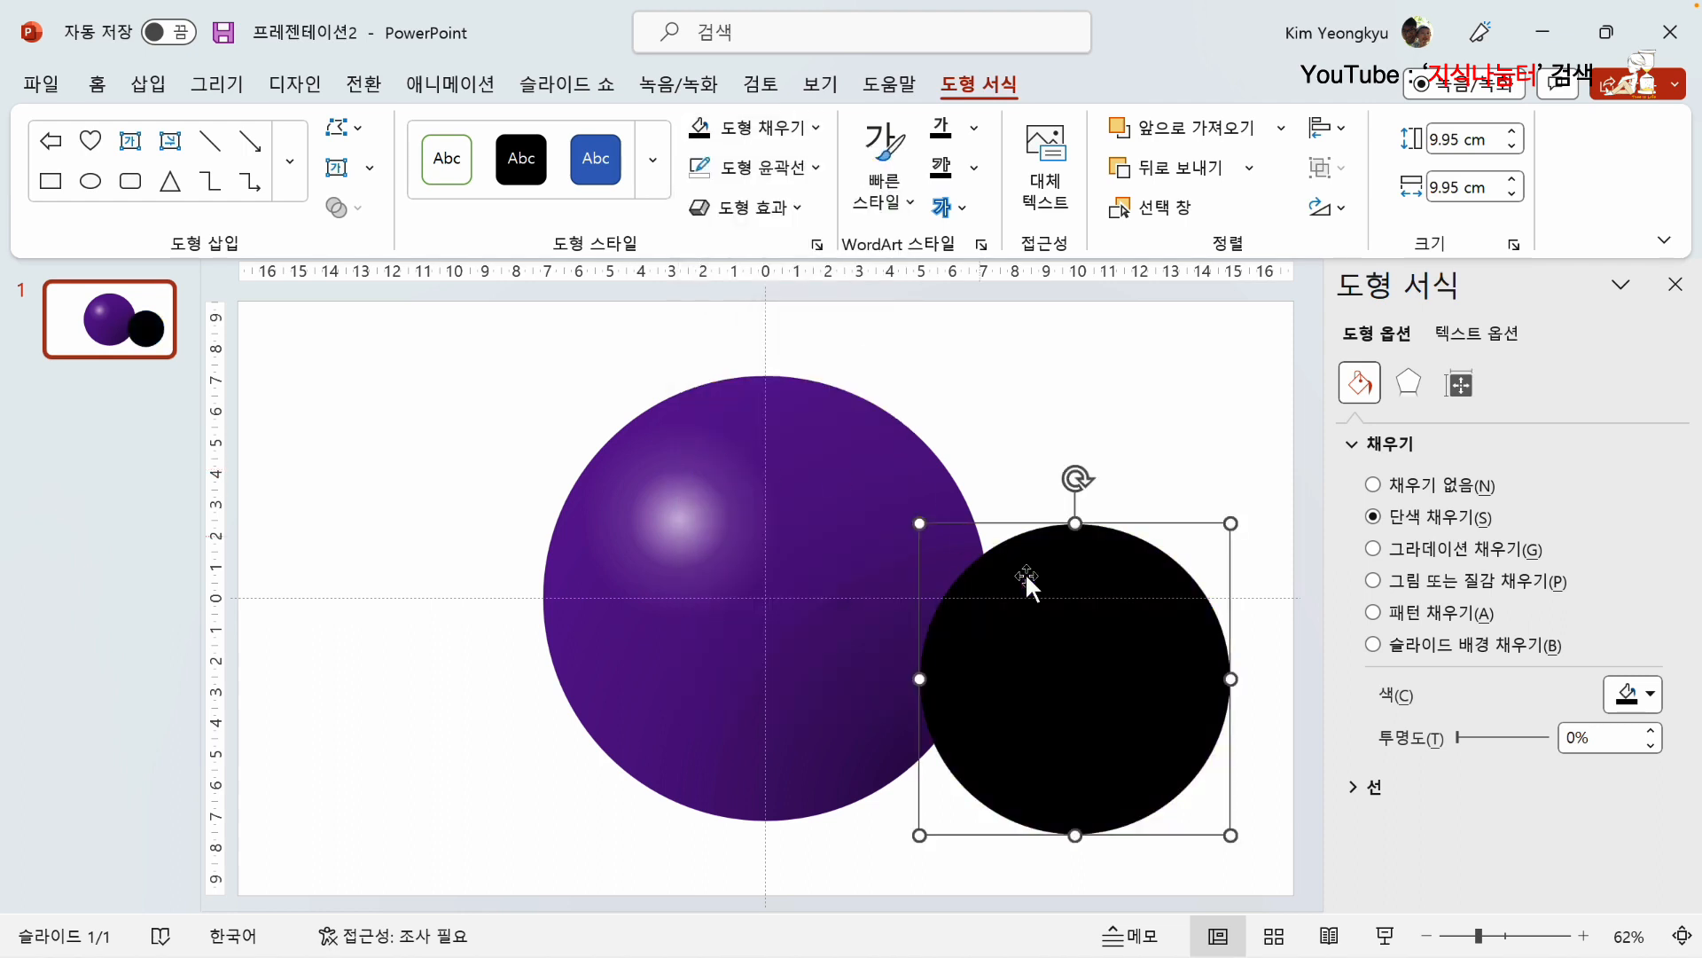
# Step: Apply the linear gradient variation running from dark on the left to light on the right to the black circle
pyautogui.click(815, 128)
pyautogui.moveTo(860, 661)
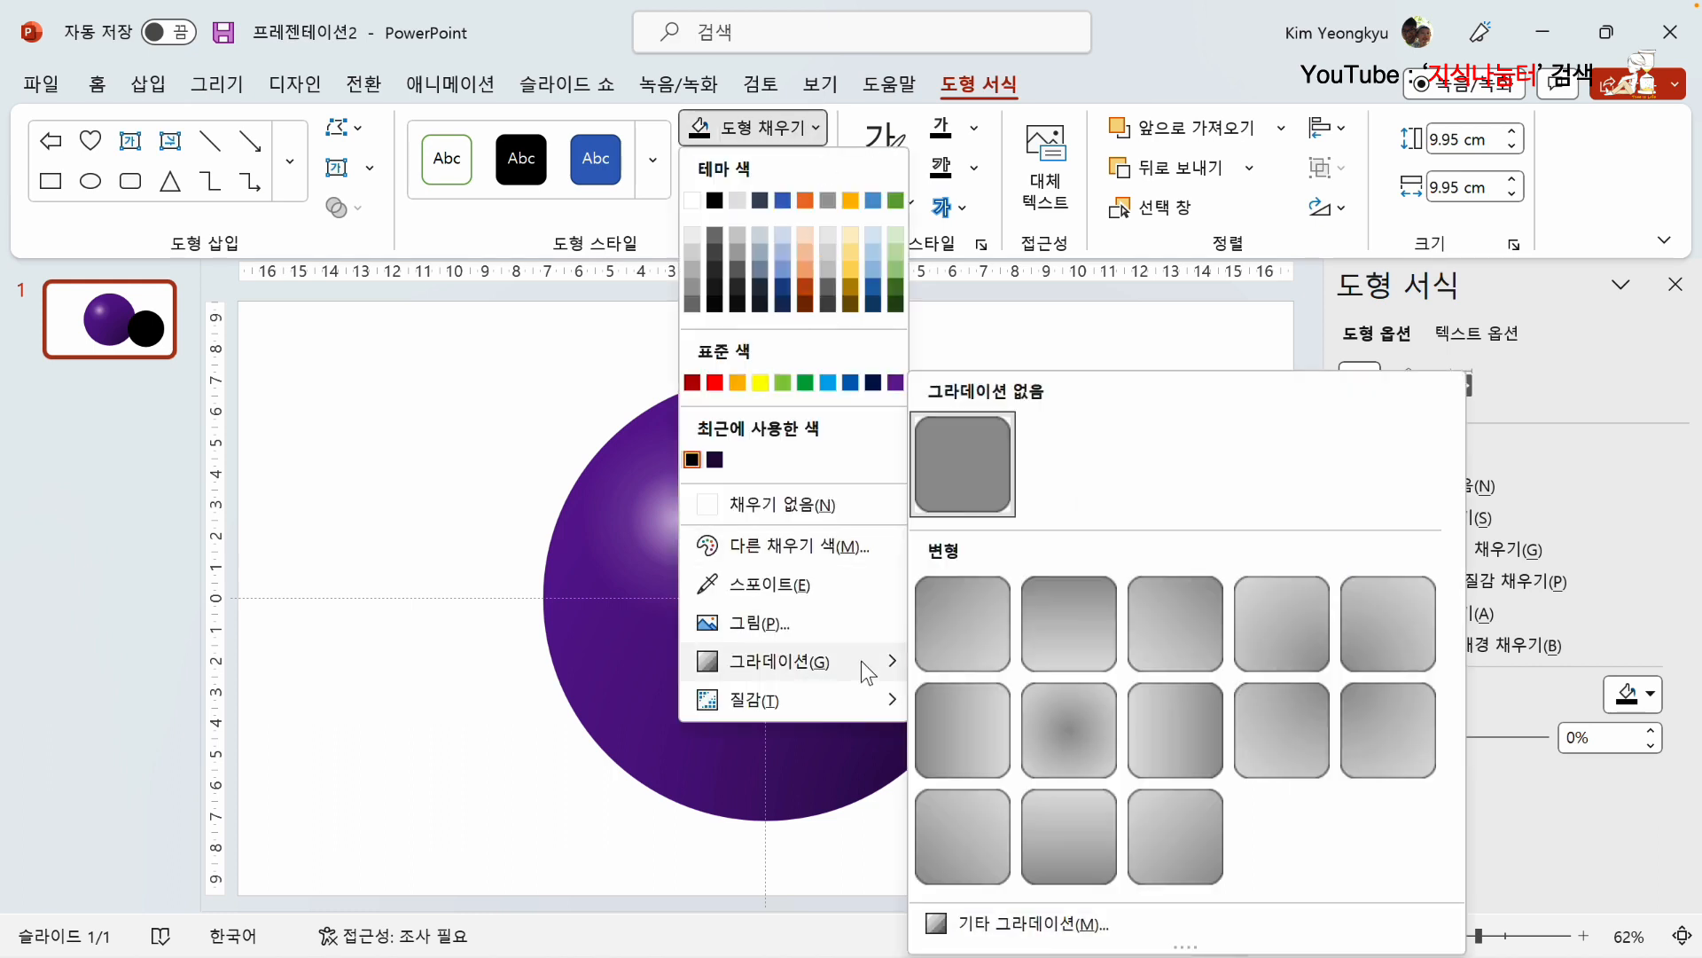
pyautogui.click(970, 736)
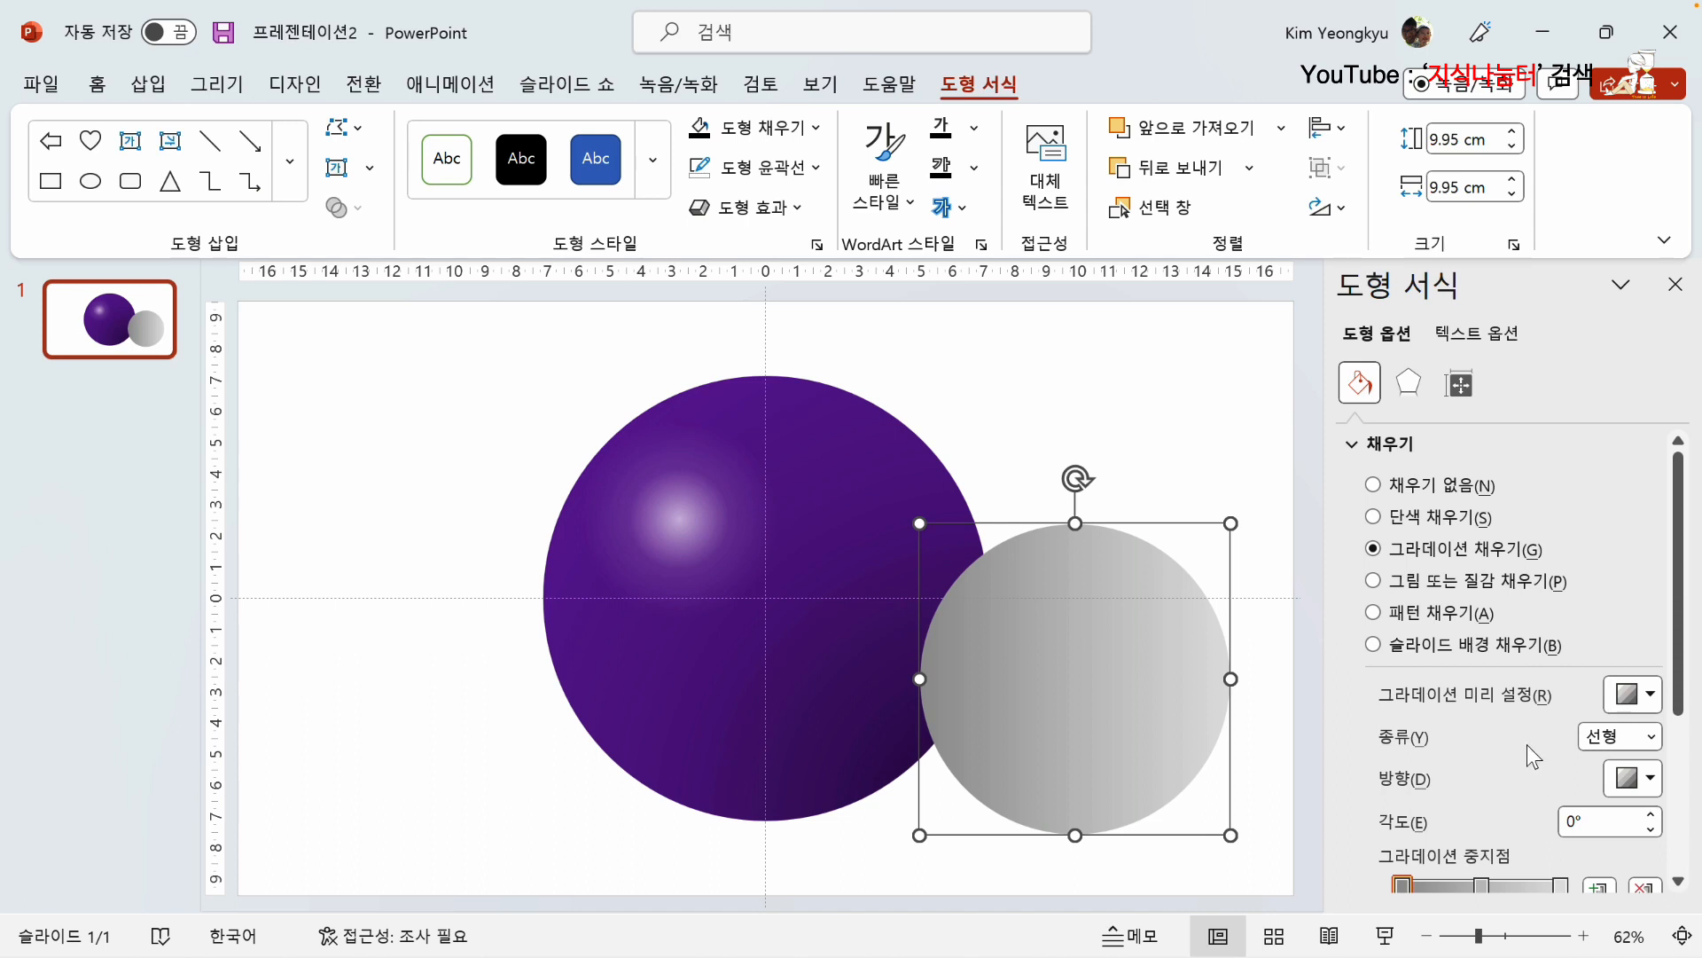
# Step: Change the small circle's gradient type from linear to path (경로형)
pyautogui.scroll(-1, 1525, 743)
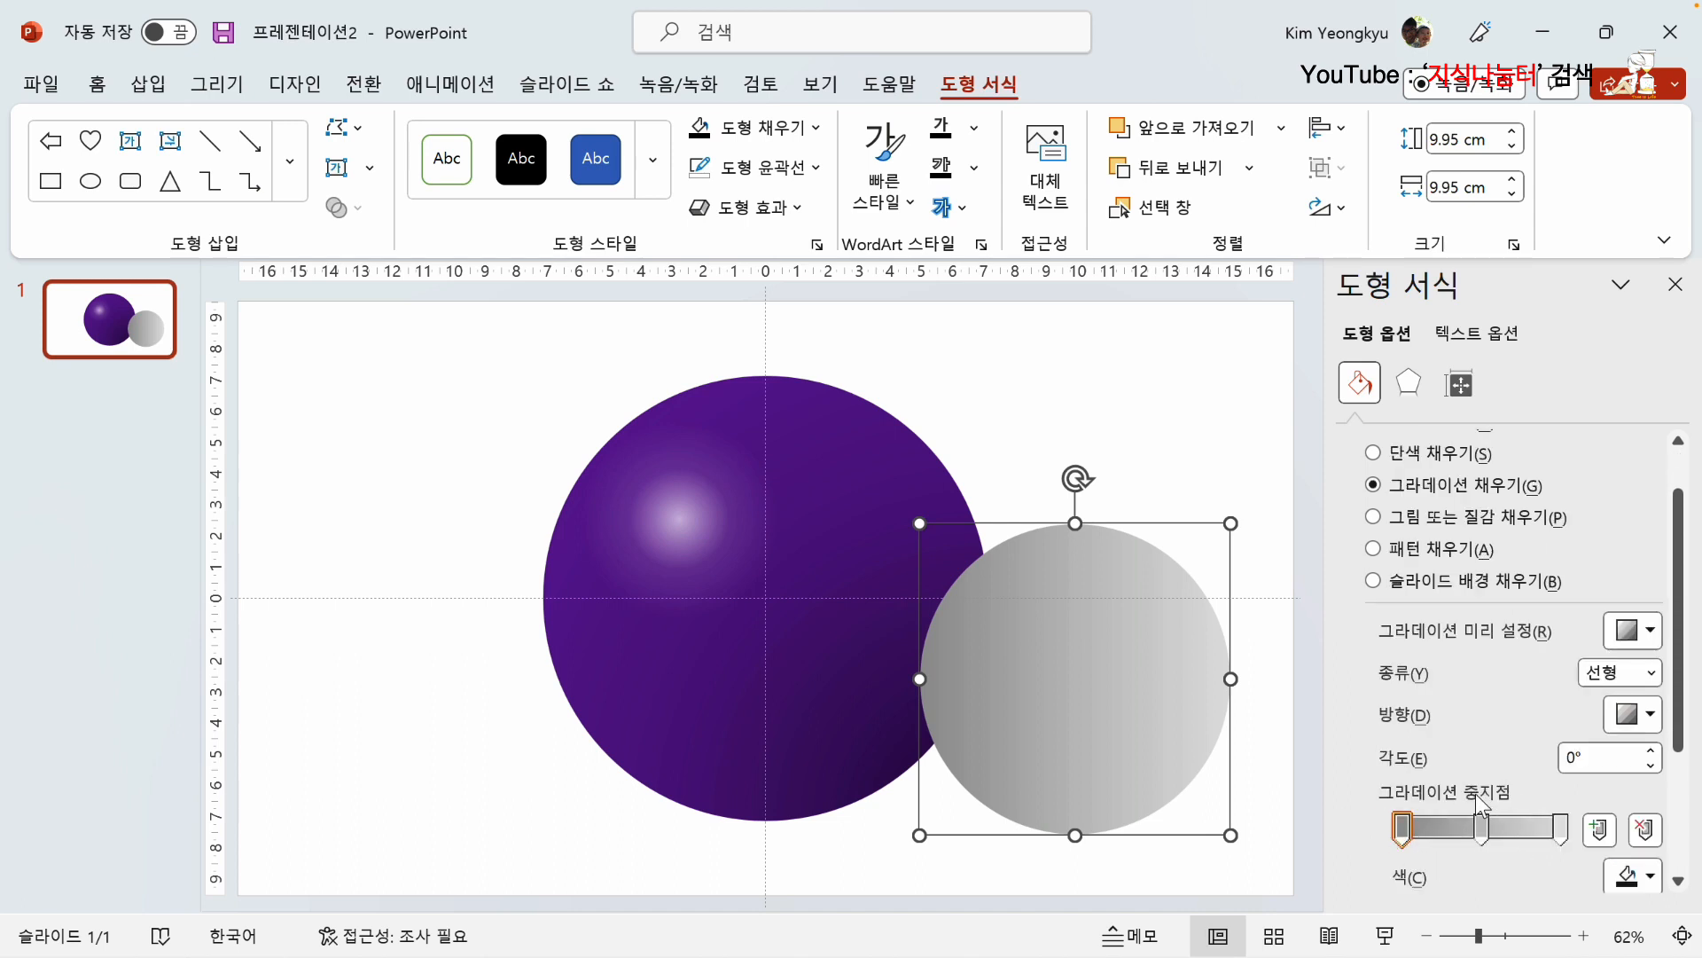
pyautogui.click(1651, 674)
pyautogui.click(1608, 782)
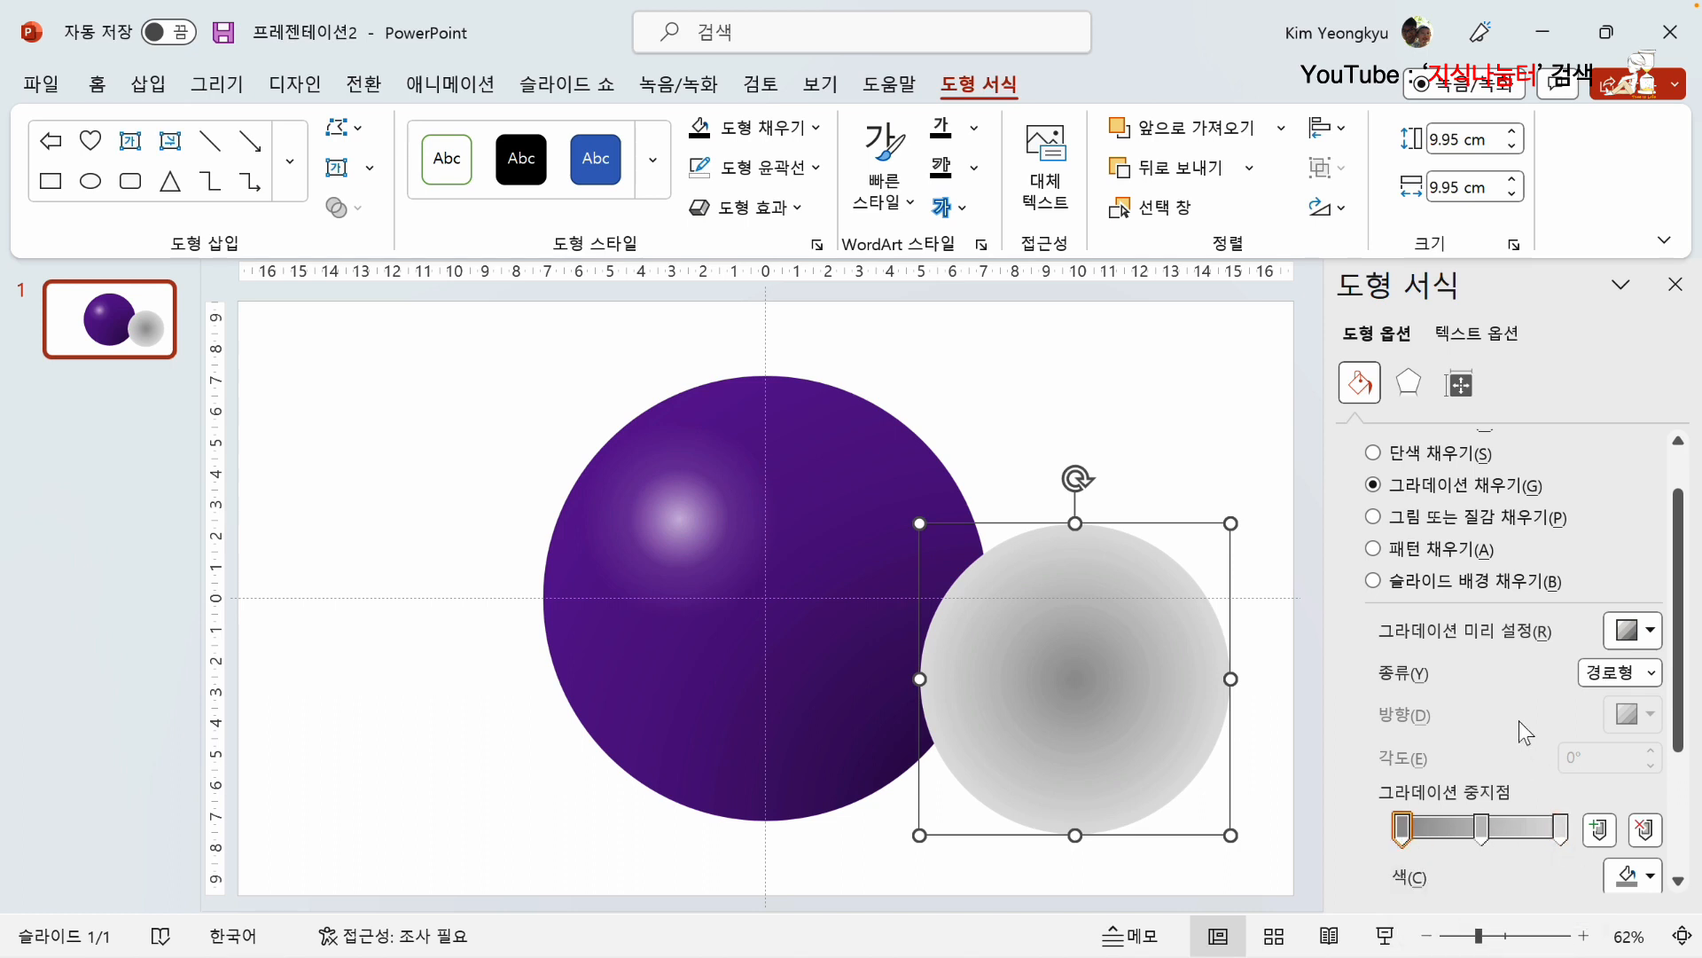
# Step: Recolour all three gradient stops of the small circle to black
pyautogui.scroll(-3, 1518, 721)
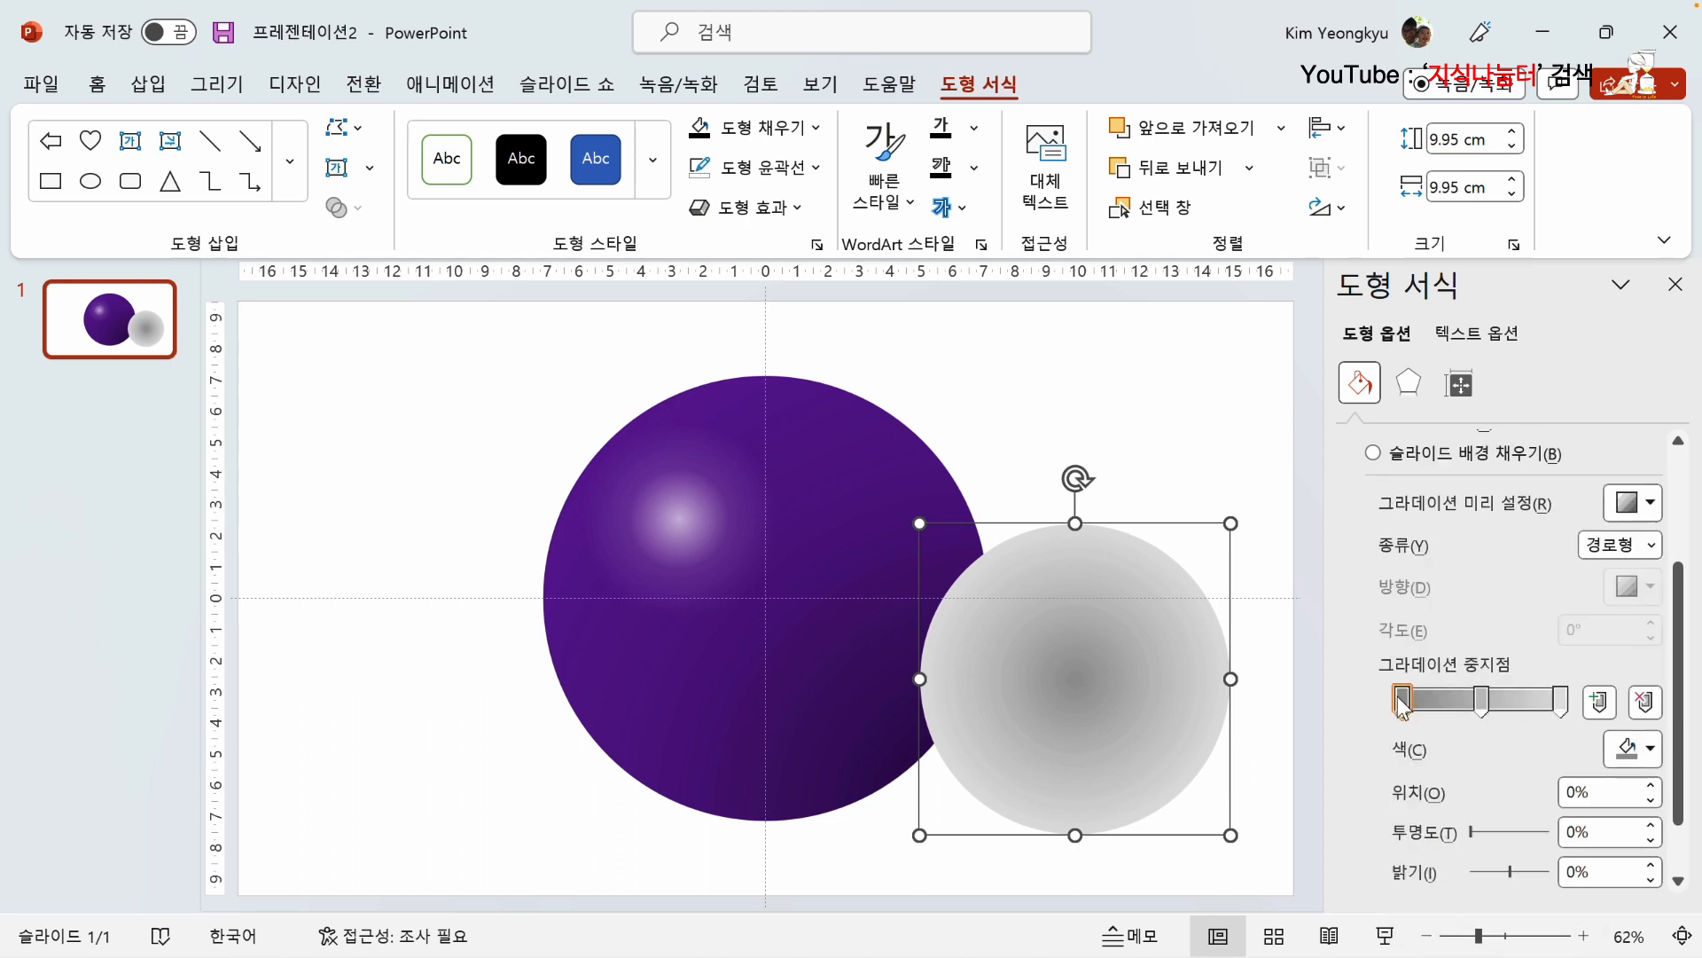
pyautogui.click(1634, 749)
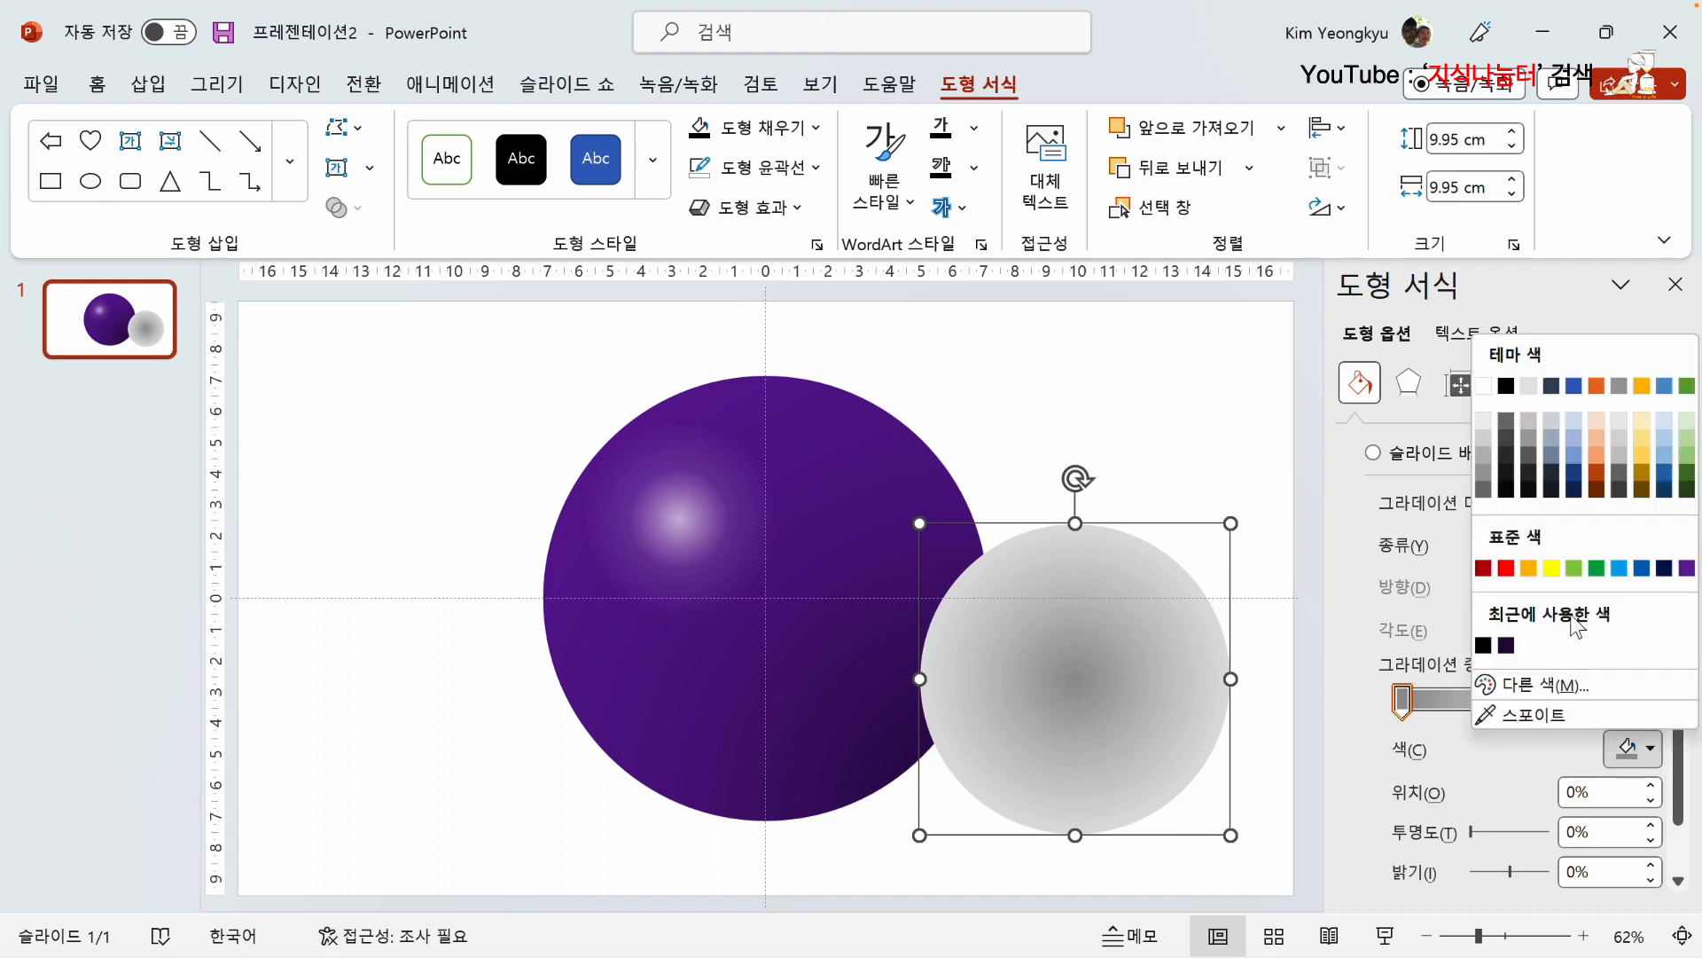
pyautogui.click(1484, 645)
pyautogui.click(1482, 702)
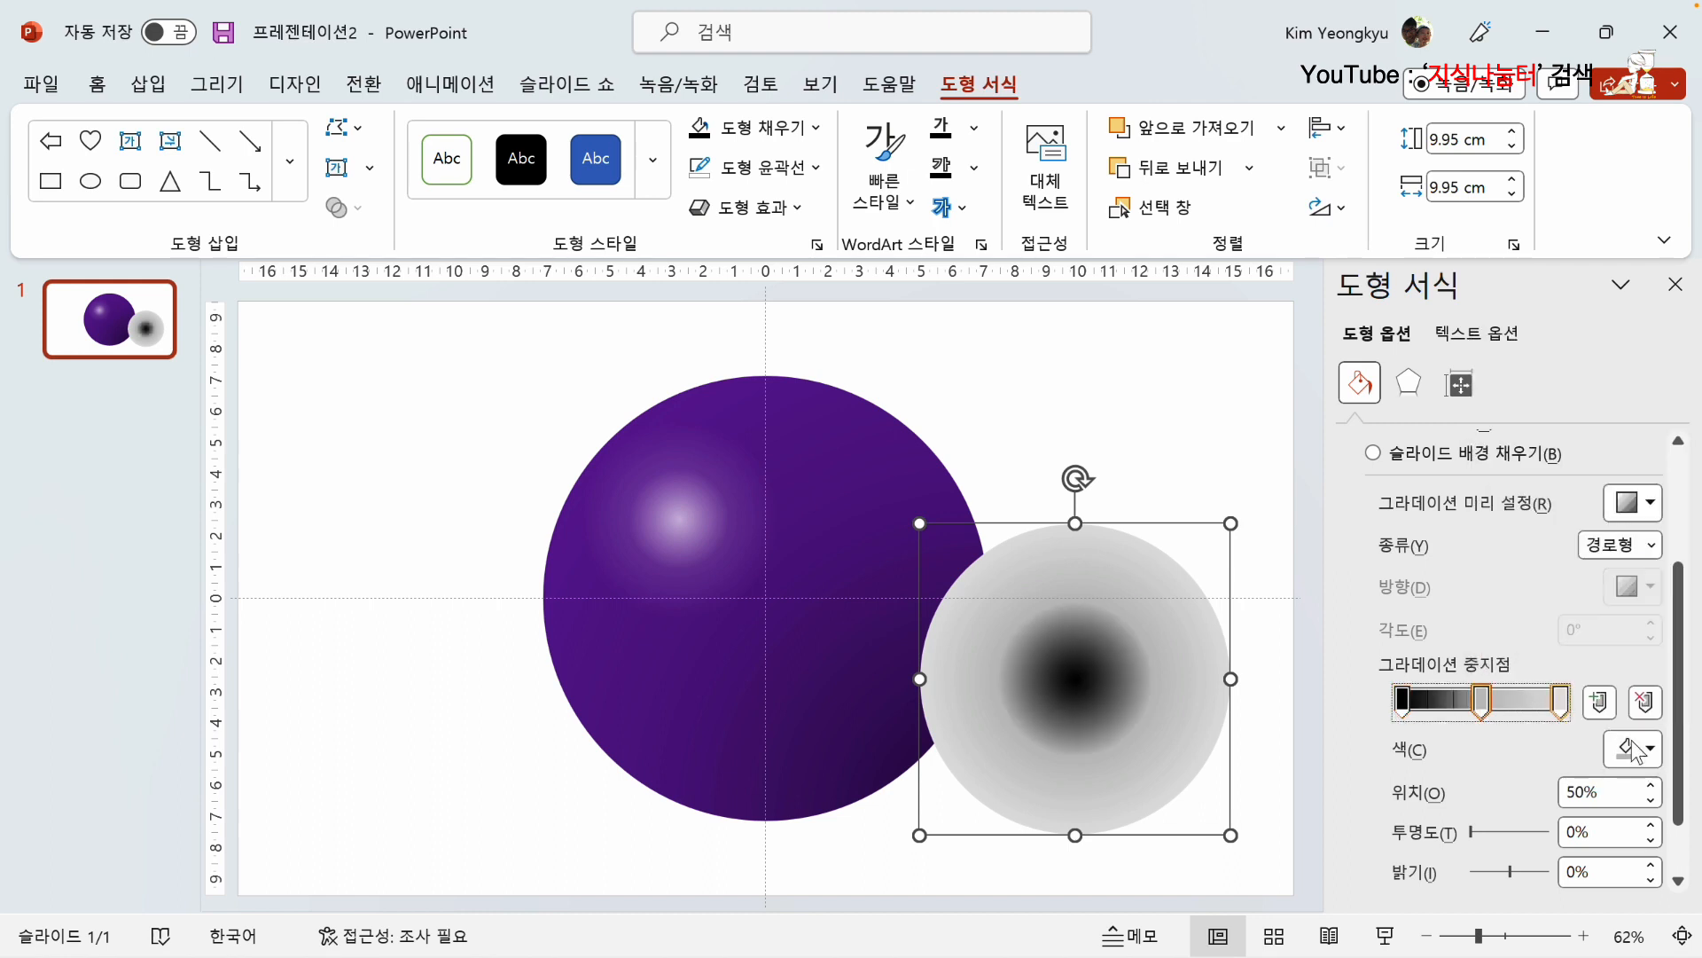
pyautogui.click(1634, 749)
pyautogui.click(1494, 648)
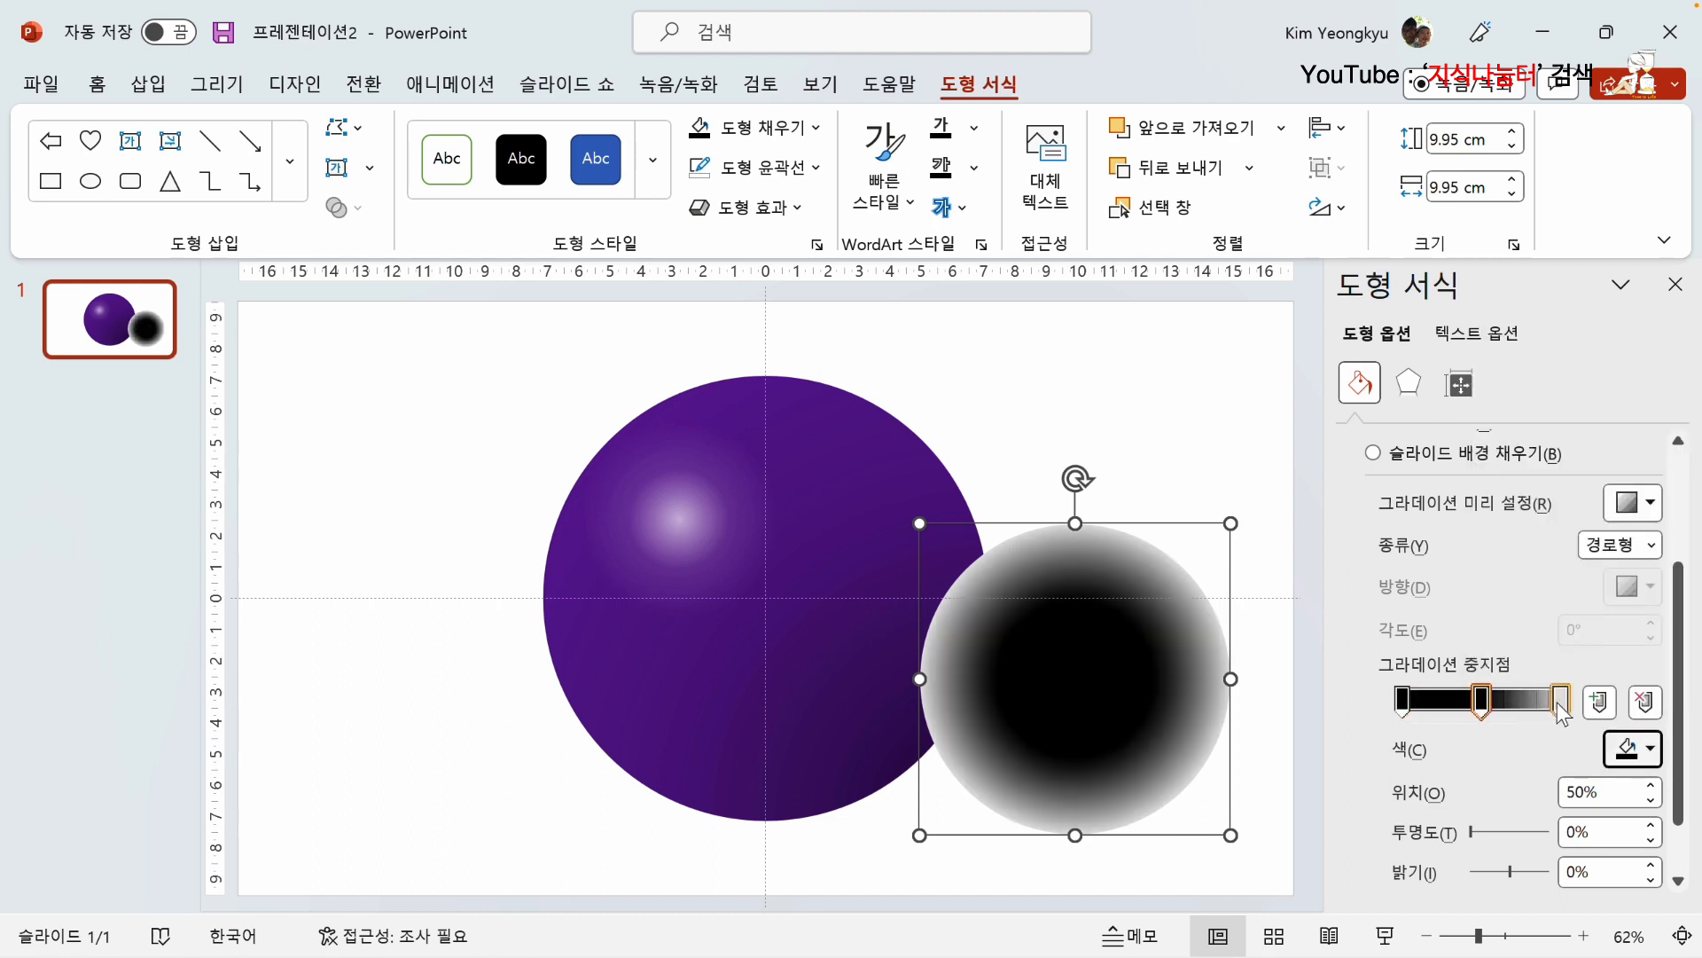
pyautogui.click(1558, 704)
pyautogui.click(1646, 750)
pyautogui.click(1490, 648)
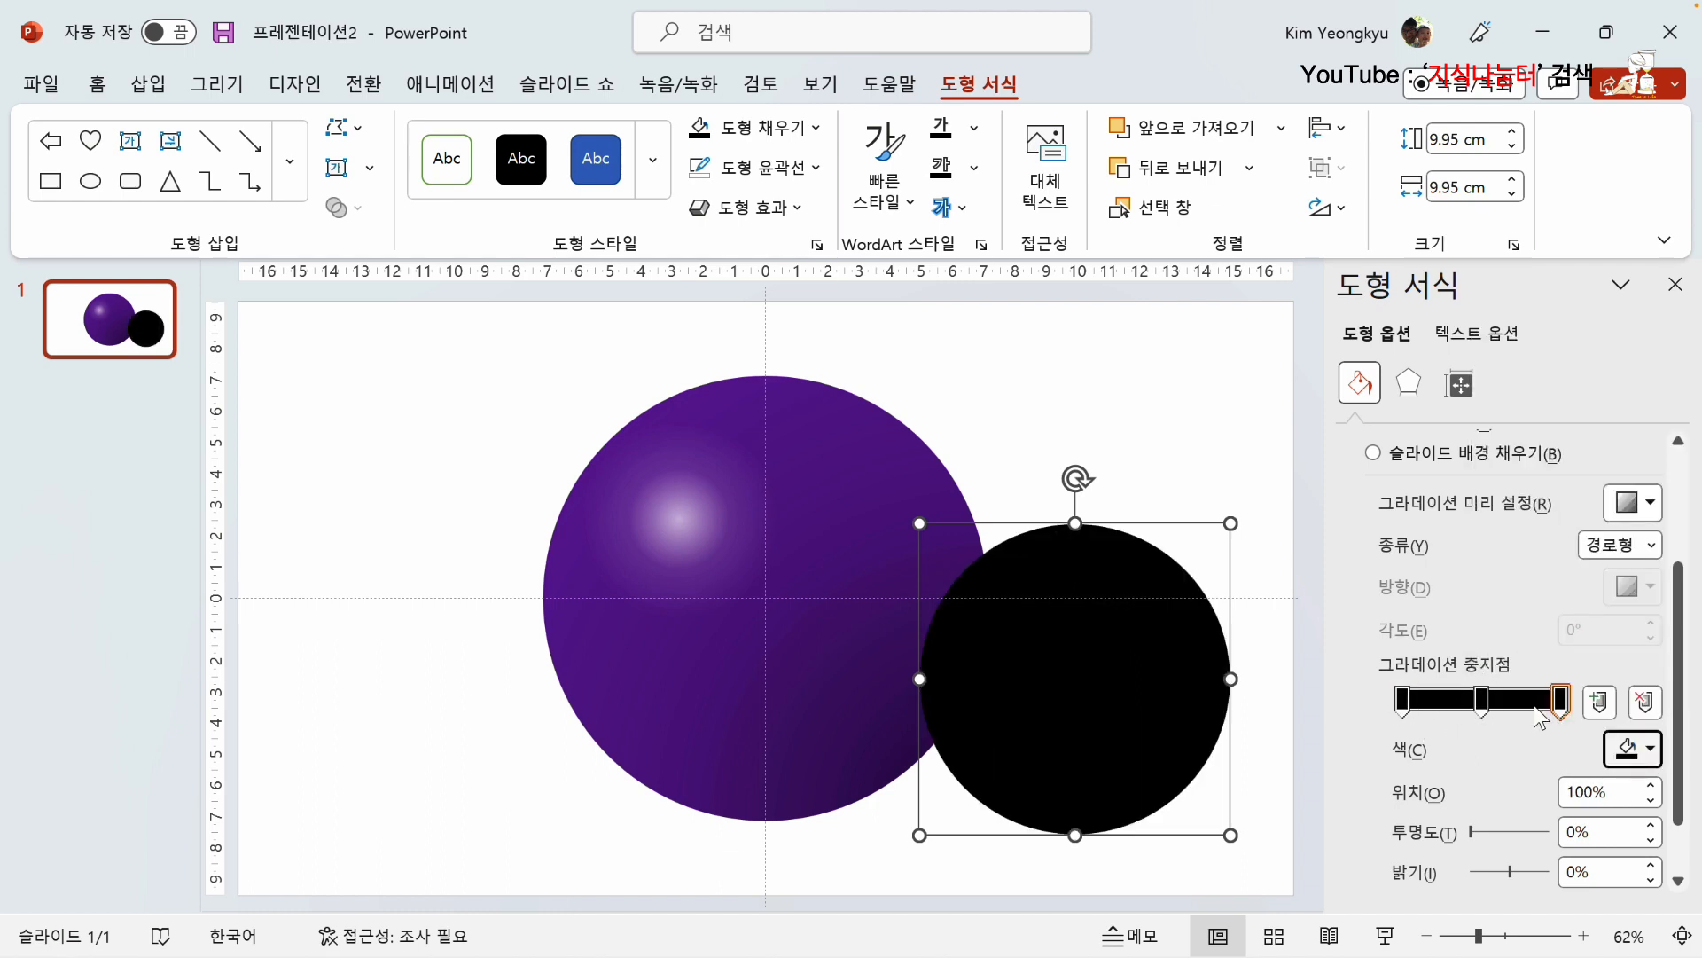
# Step: Set the transparency of the last gradient stop to 100% and of the middle stop to 63%
pyautogui.click(1482, 838)
pyautogui.moveTo(1531, 837); pyautogui.dragTo(1588, 827)
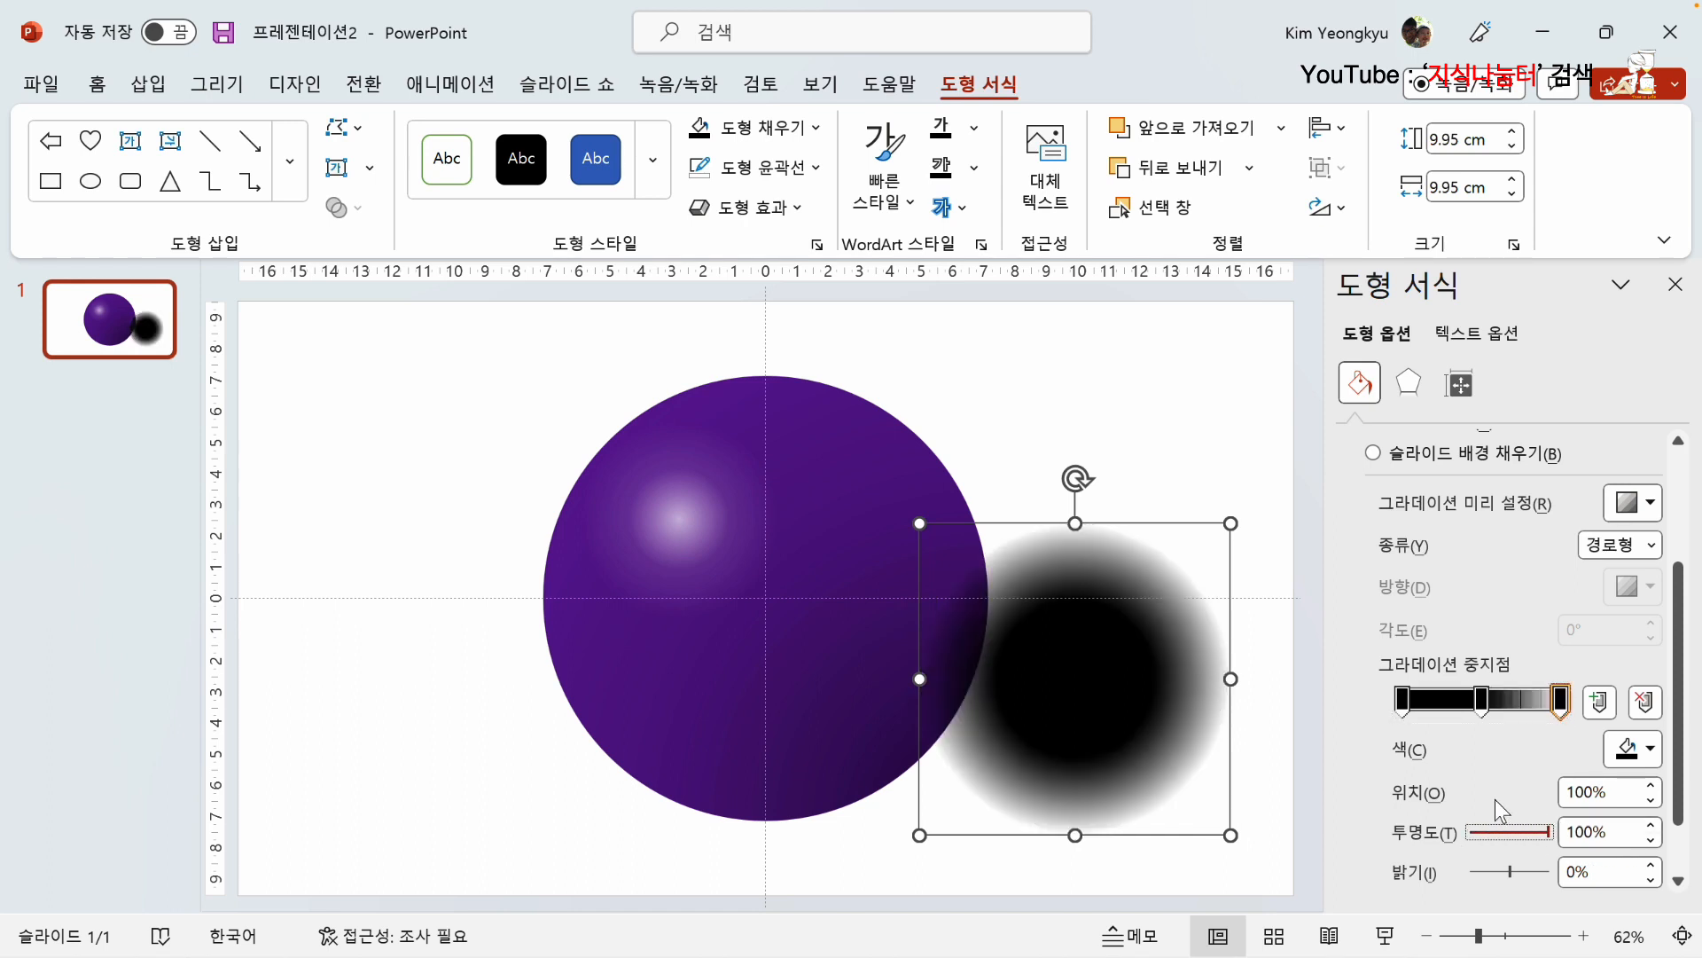
pyautogui.click(1481, 700)
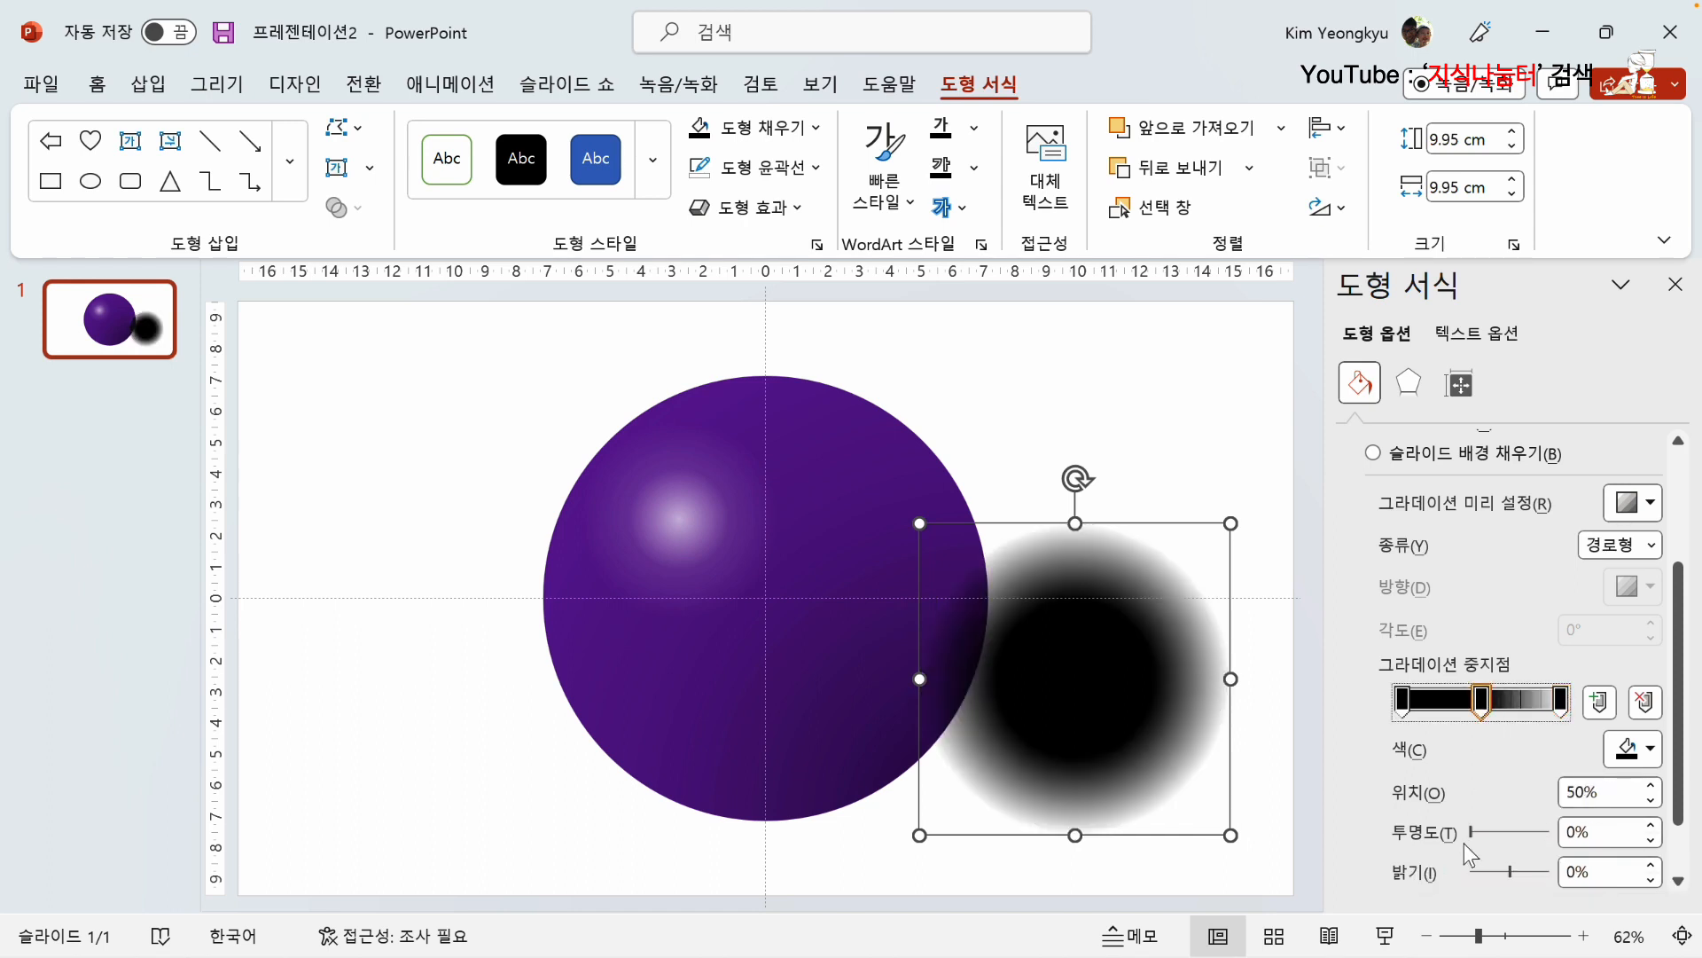
pyautogui.click(1501, 837)
pyautogui.moveTo(1519, 837); pyautogui.dragTo(1525, 833)
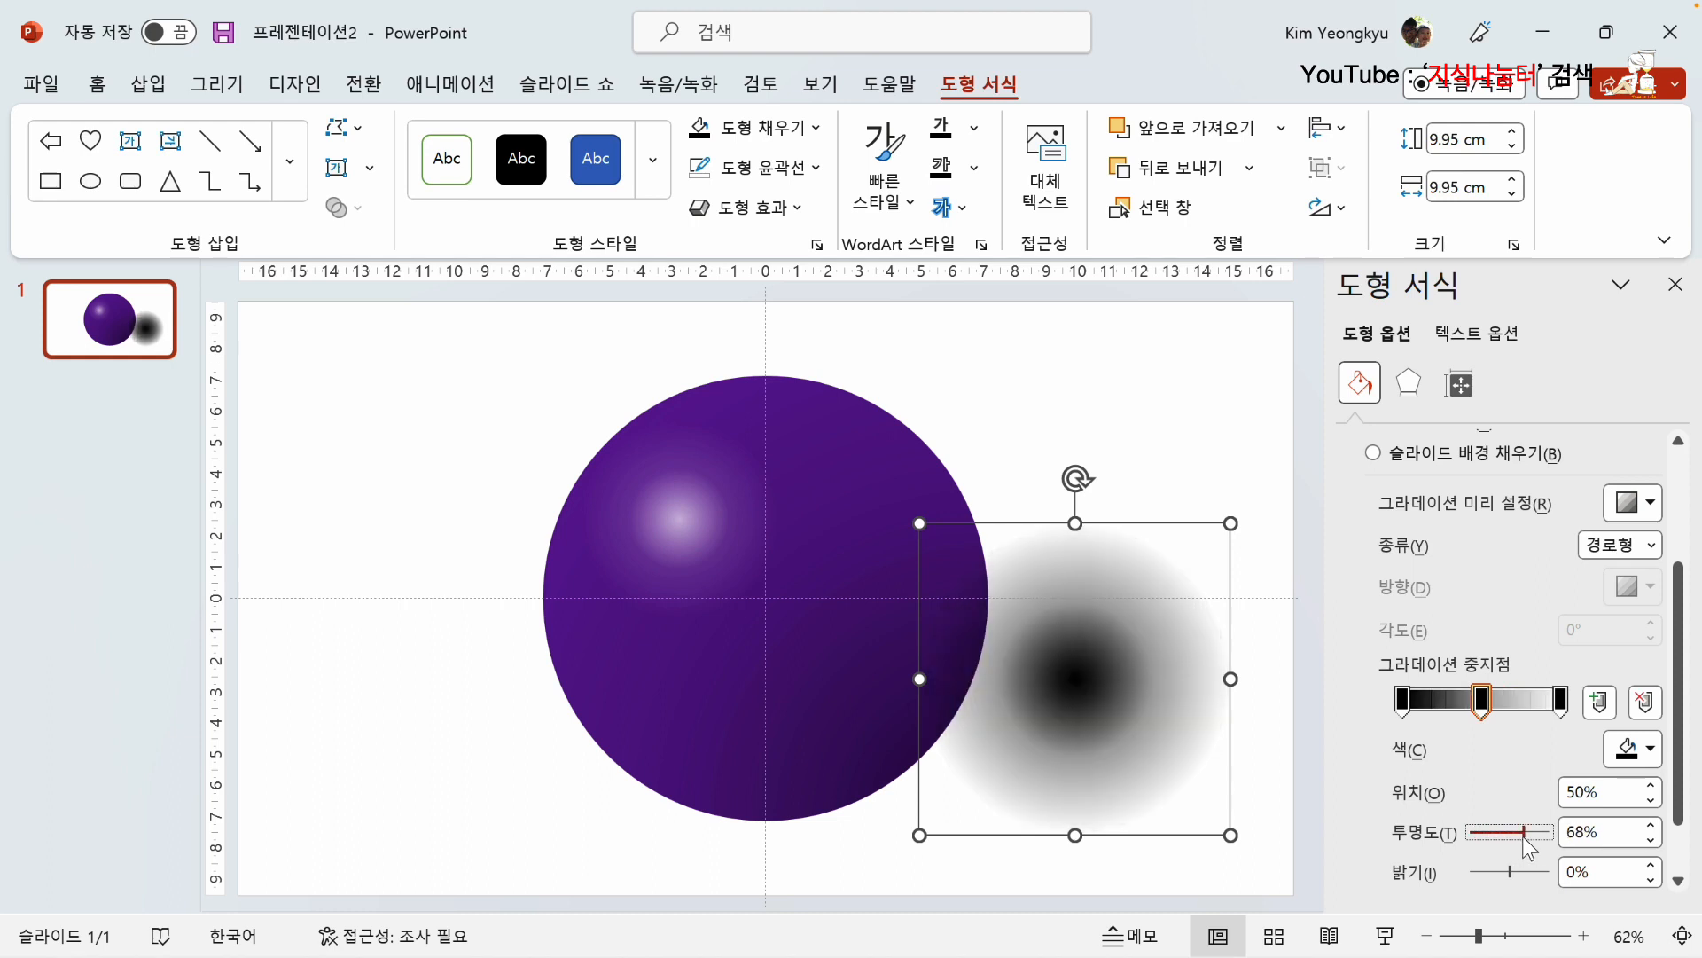
pyautogui.moveTo(1525, 838); pyautogui.dragTo(1521, 838)
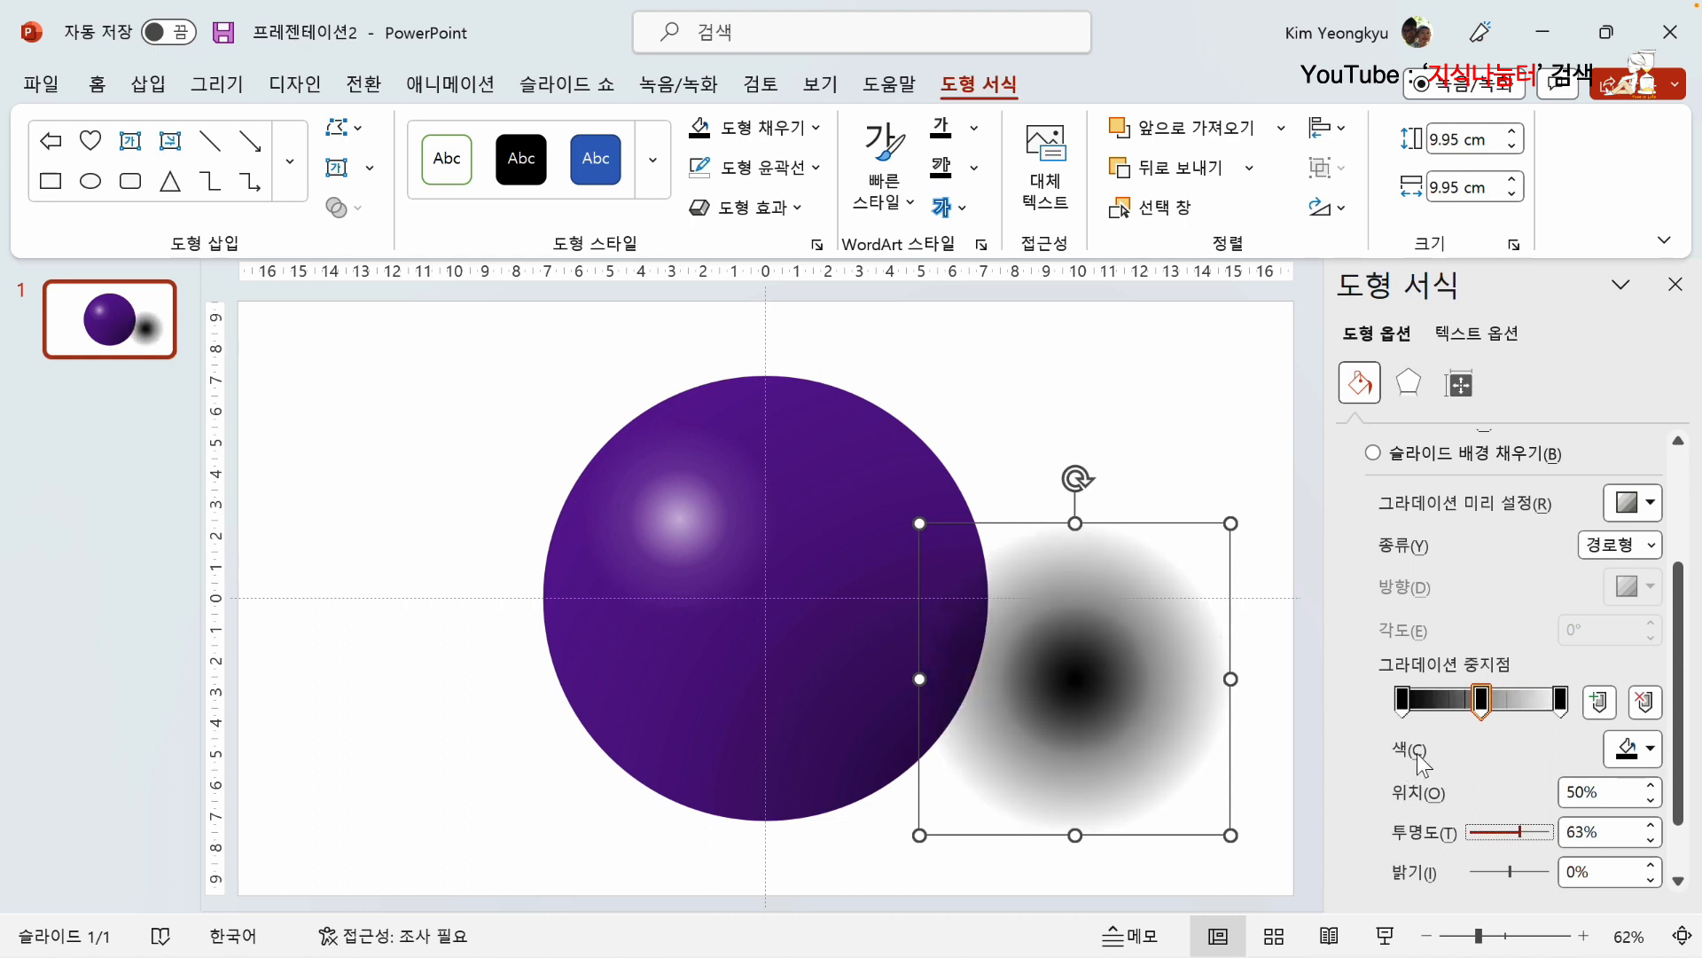
# Step: Set the first gradient stop's transparency to 51%, and the middle stop's transparency to 71% and position to 49%
pyautogui.click(1402, 698)
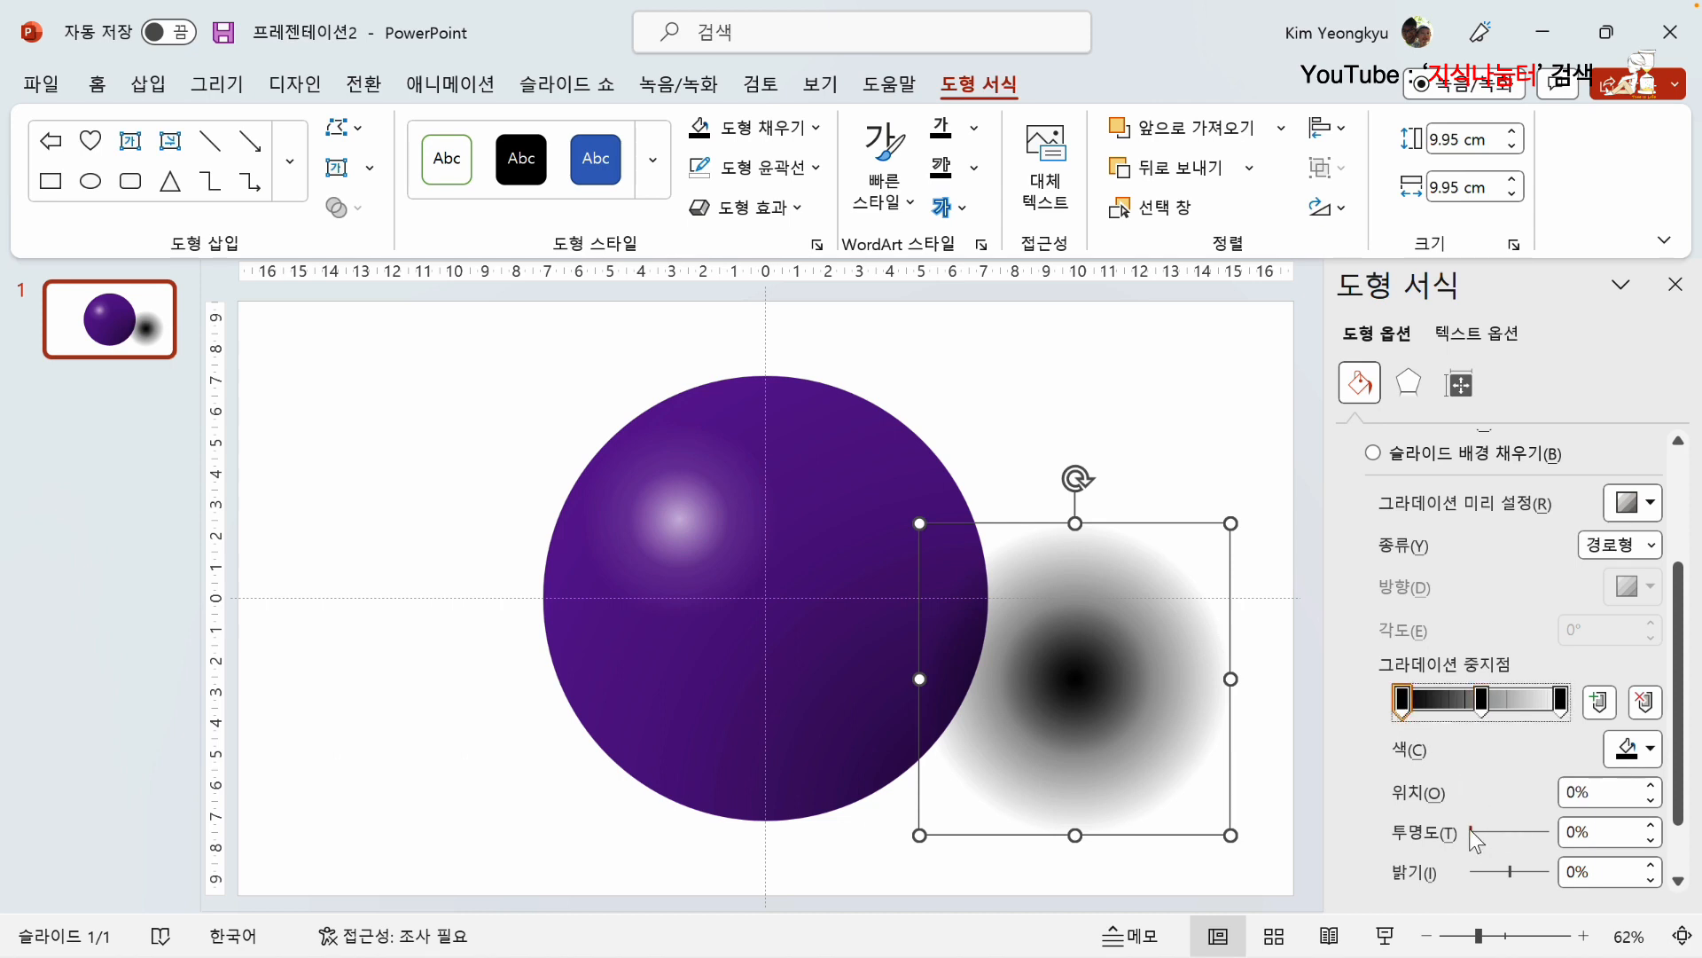
pyautogui.moveTo(1471, 832); pyautogui.dragTo(1511, 833)
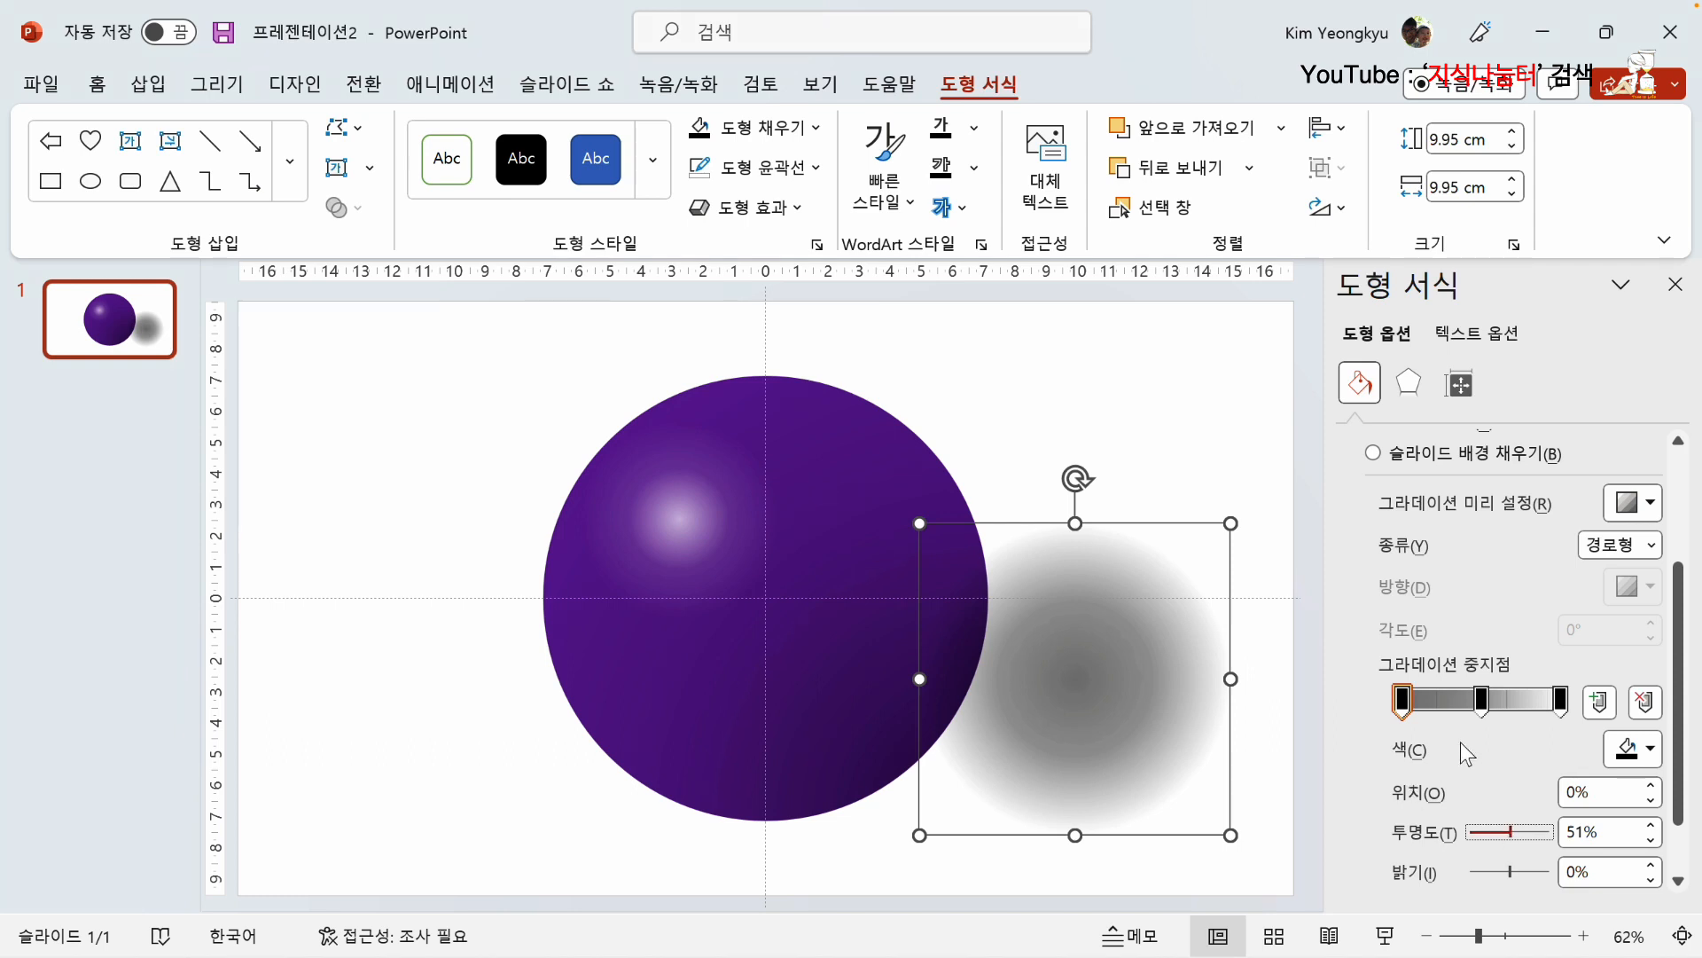
pyautogui.click(1481, 700)
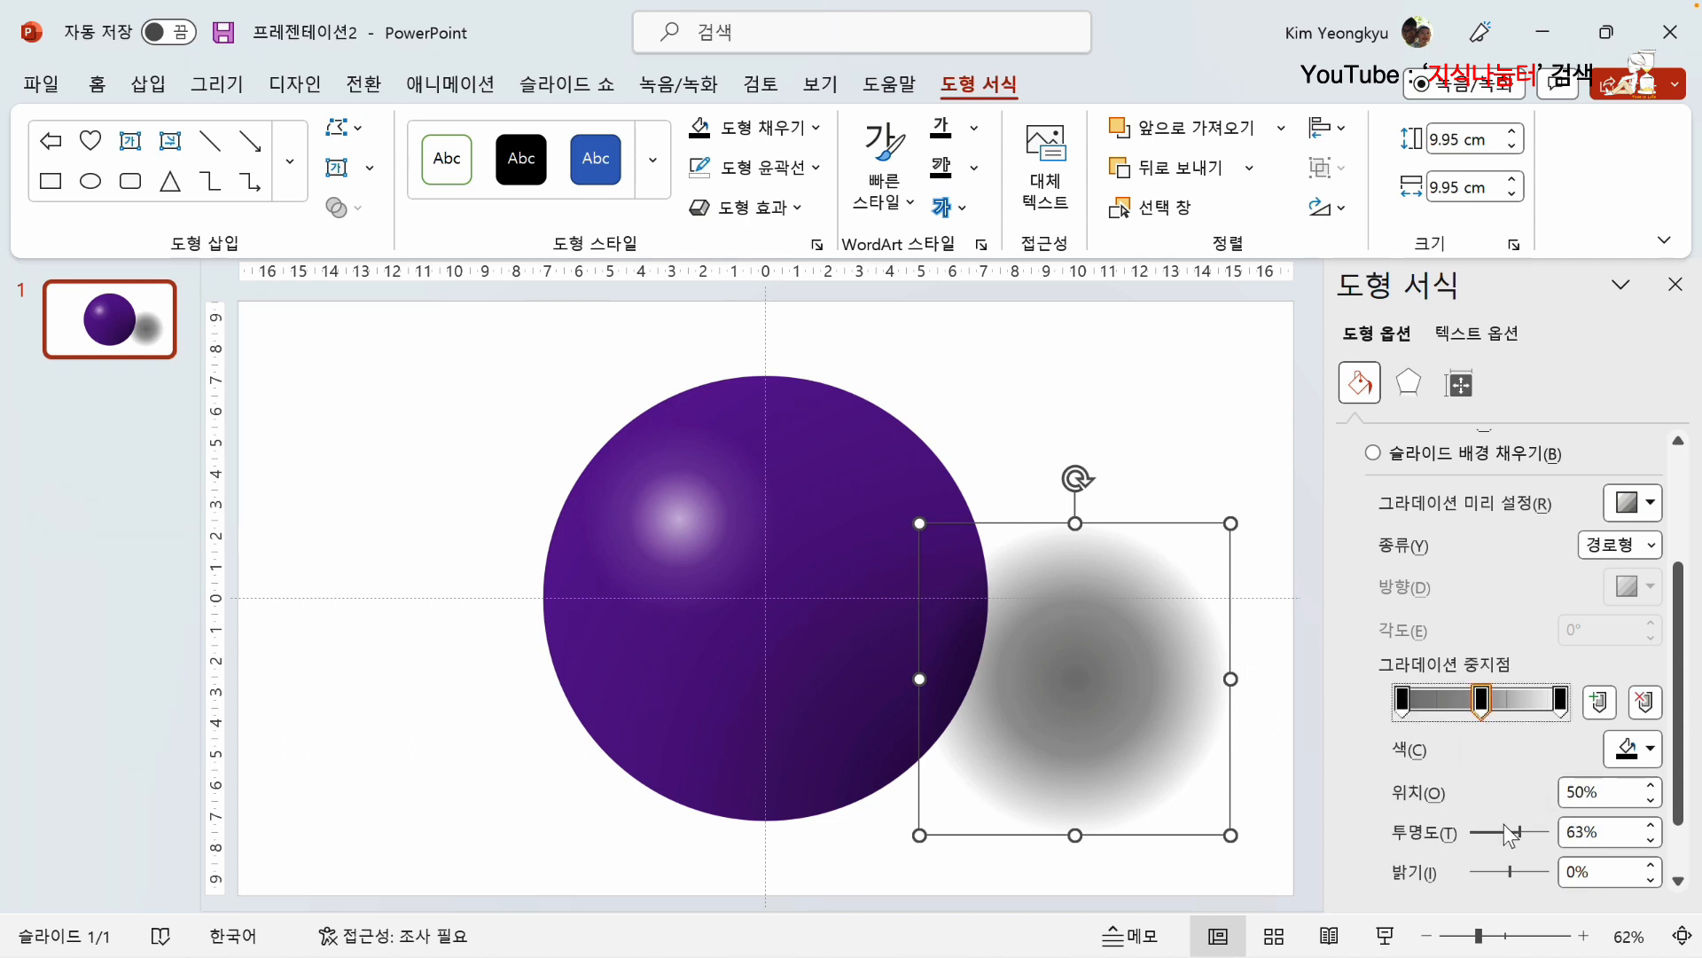
pyautogui.moveTo(1511, 833); pyautogui.dragTo(1527, 833)
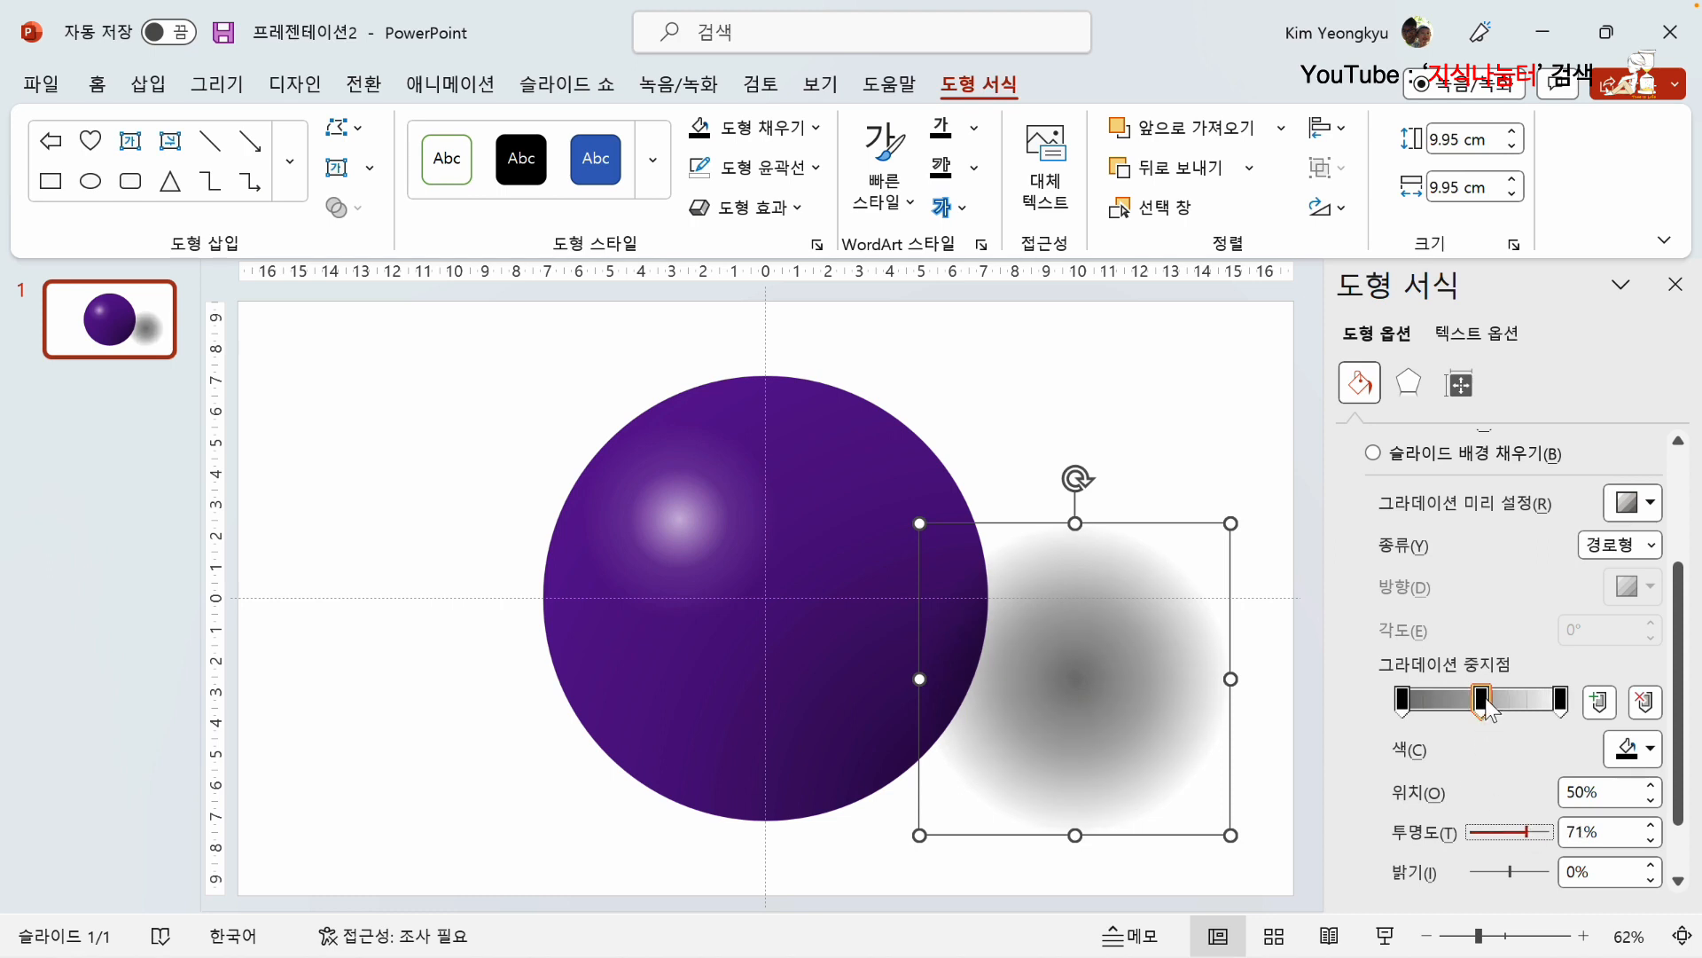
pyautogui.moveTo(1486, 698); pyautogui.dragTo(1484, 700)
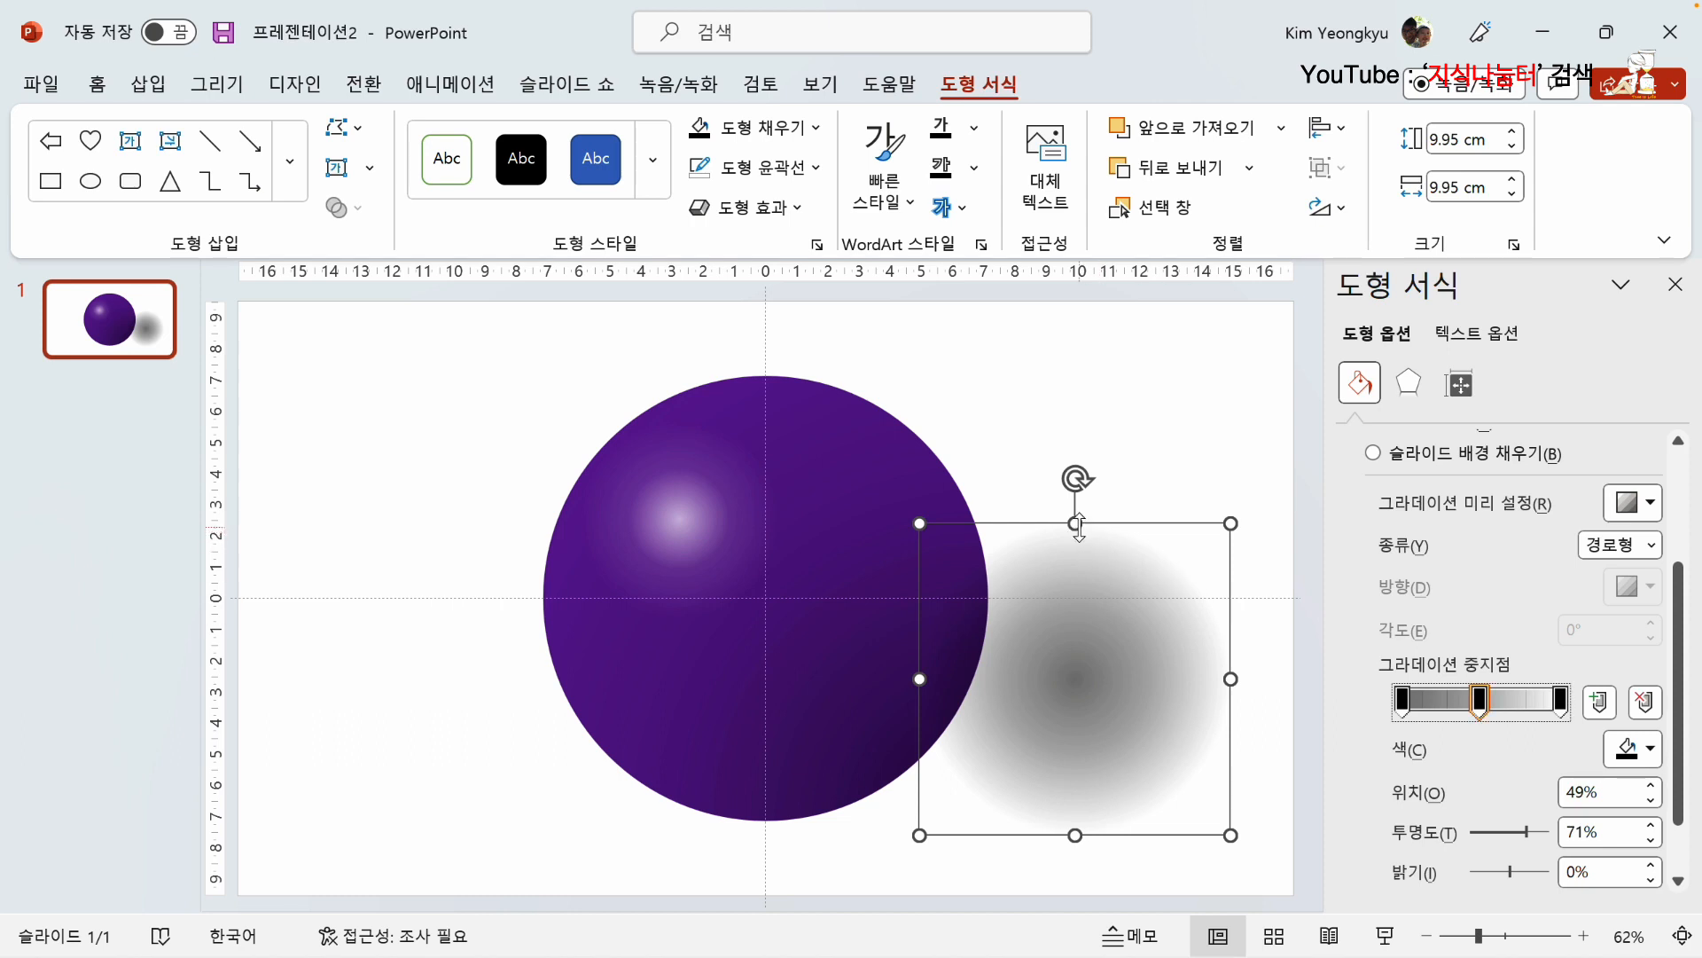
# Step: Flatten the black circle into a shadow about 2.65 cm high and 12.44 cm wide under the ball's lower-right edge and send it to the back
pyautogui.moveTo(1078, 523); pyautogui.dragTo(936, 798)
pyautogui.moveTo(1038, 754); pyautogui.dragTo(1115, 754)
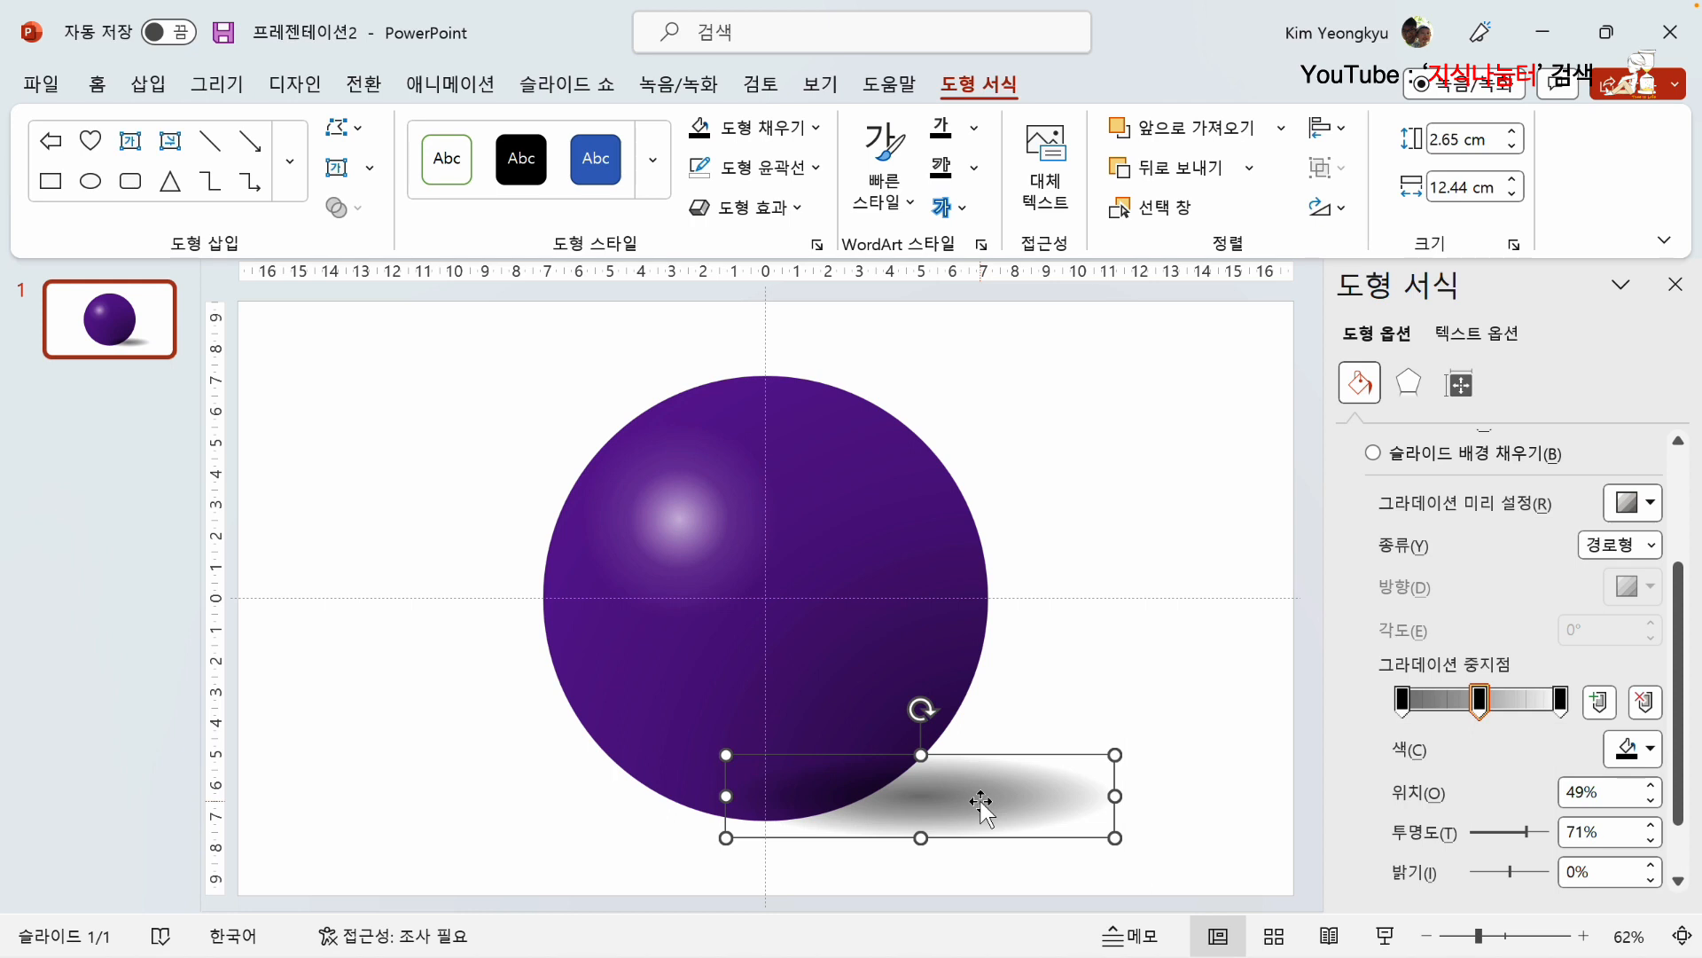
pyautogui.rightClick(977, 797)
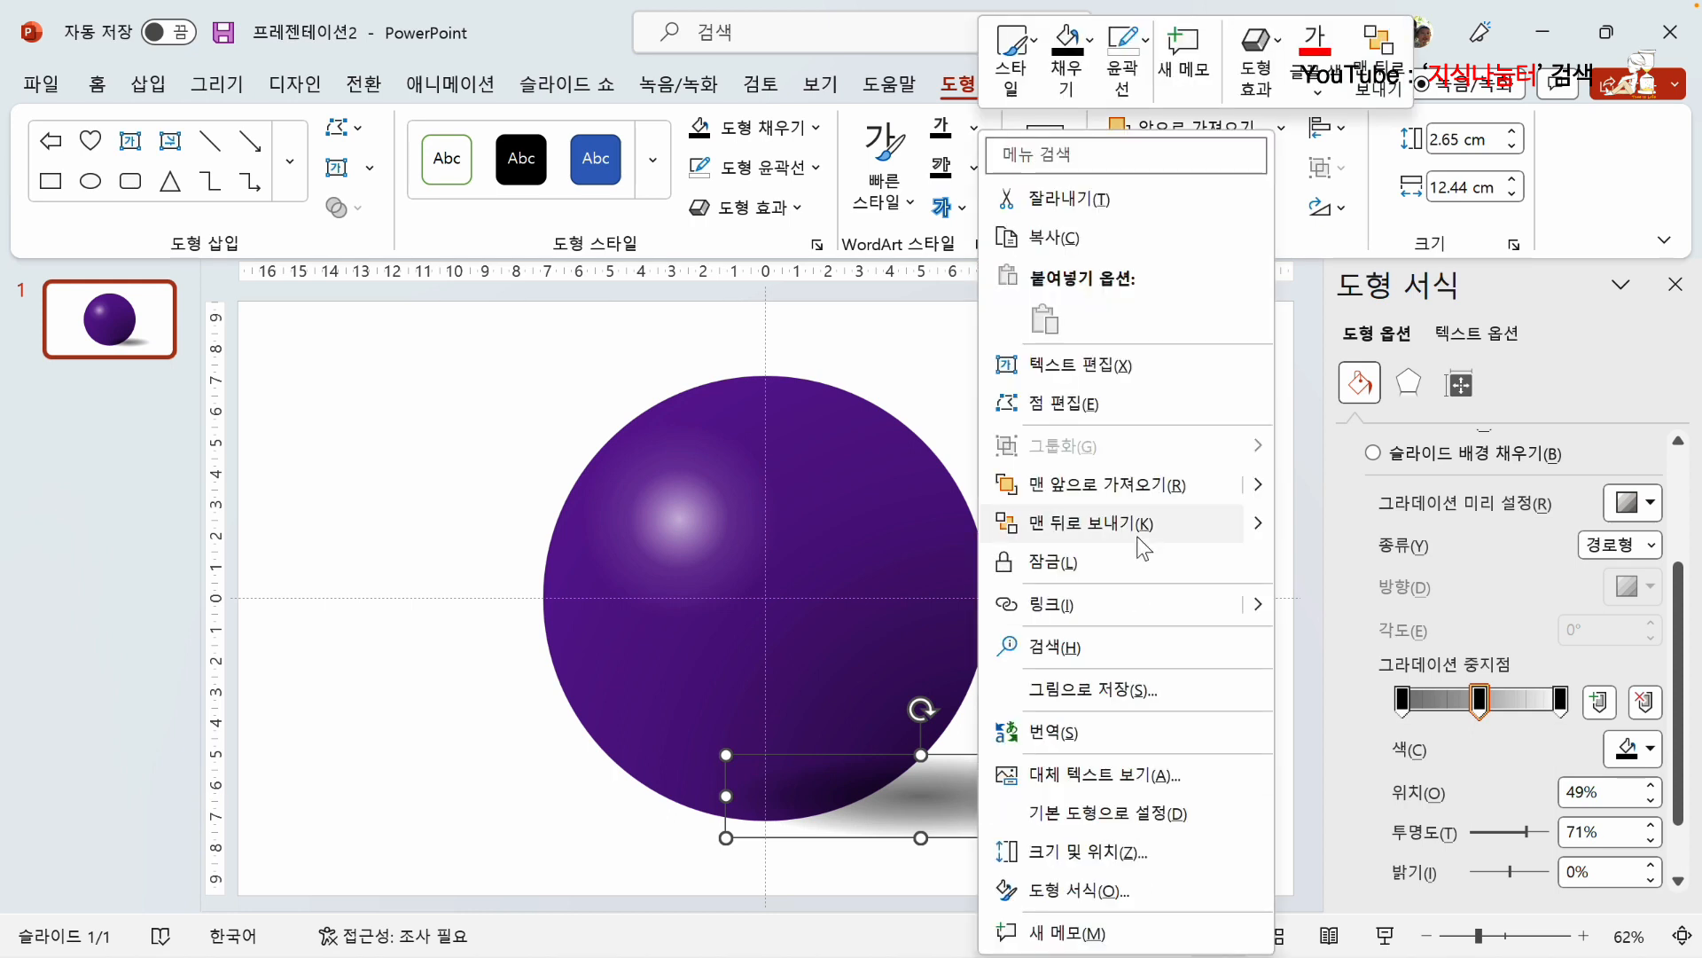
pyautogui.click(1063, 525)
pyautogui.click(354, 402)
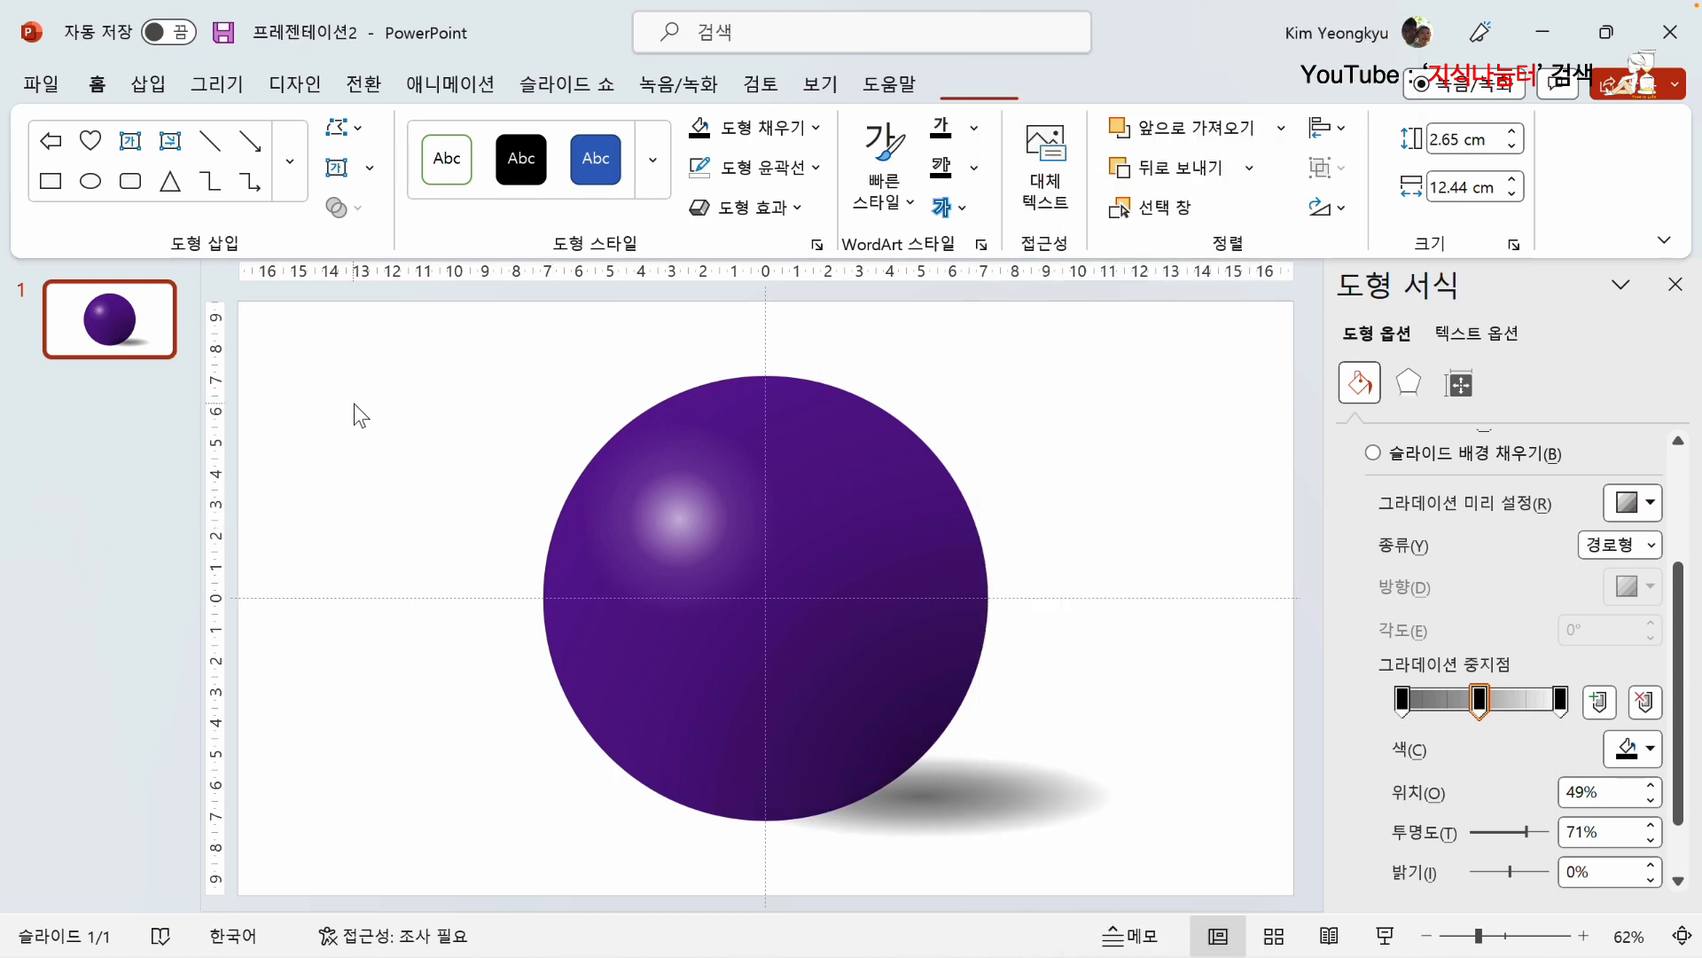
# Step: Group the ball, its highlight and its shadow into one object
pyautogui.moveTo(348, 300); pyautogui.dragTo(1188, 880)
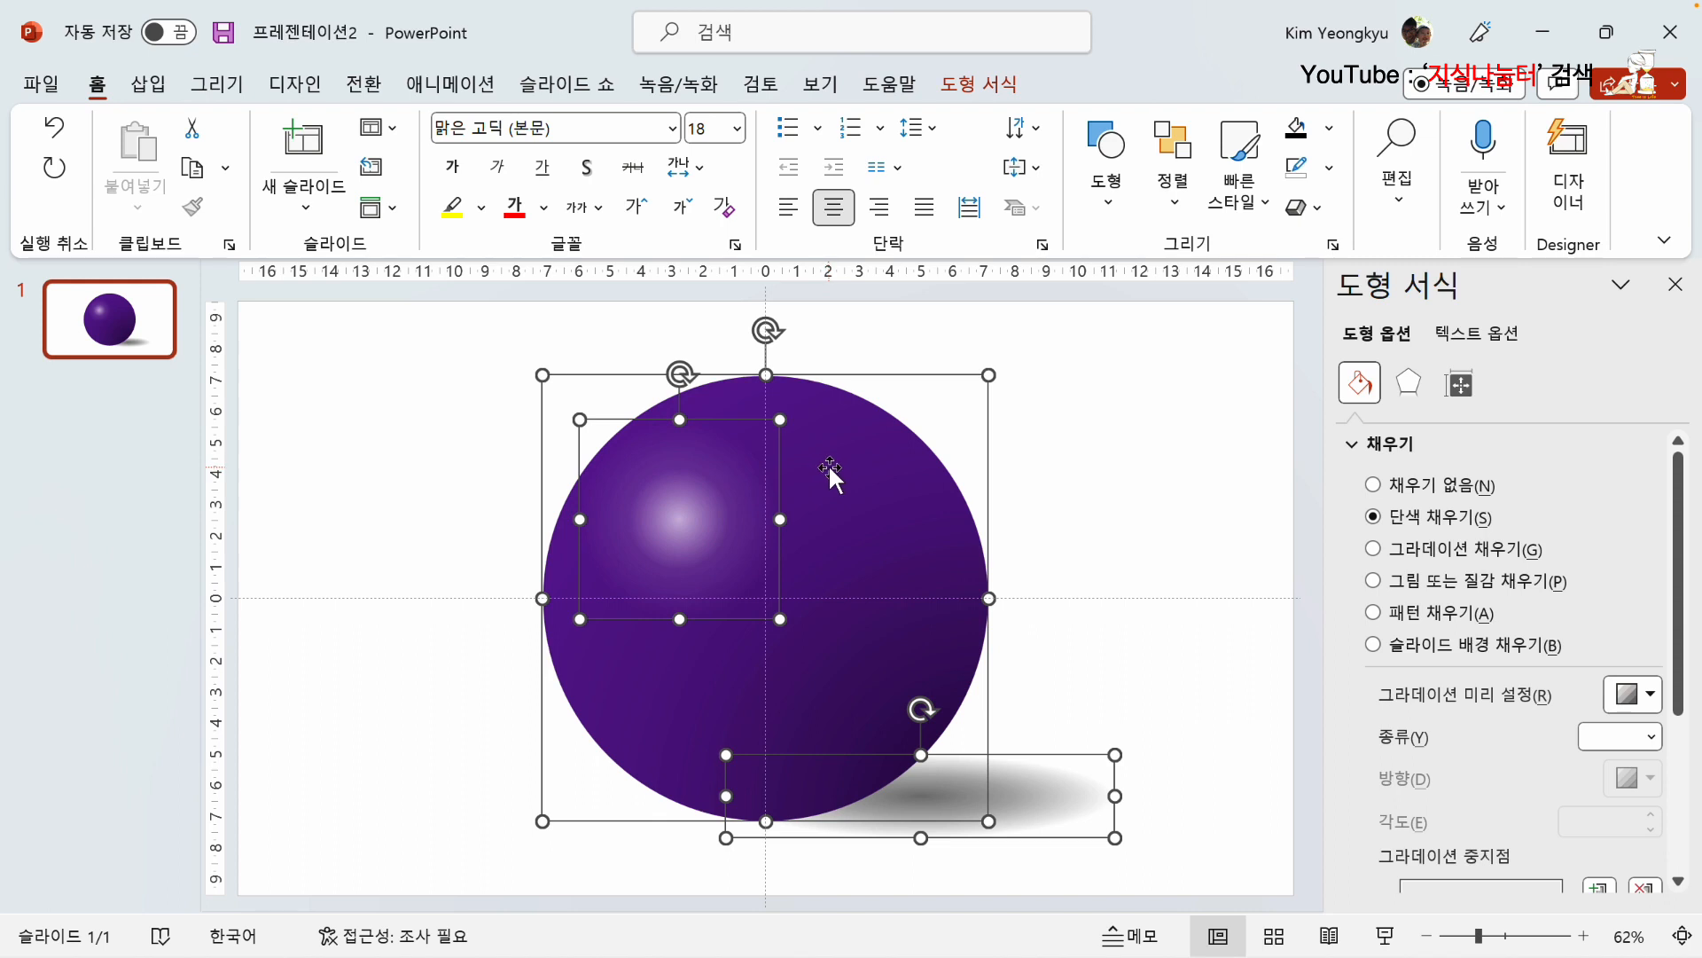
pyautogui.rightClick(844, 436)
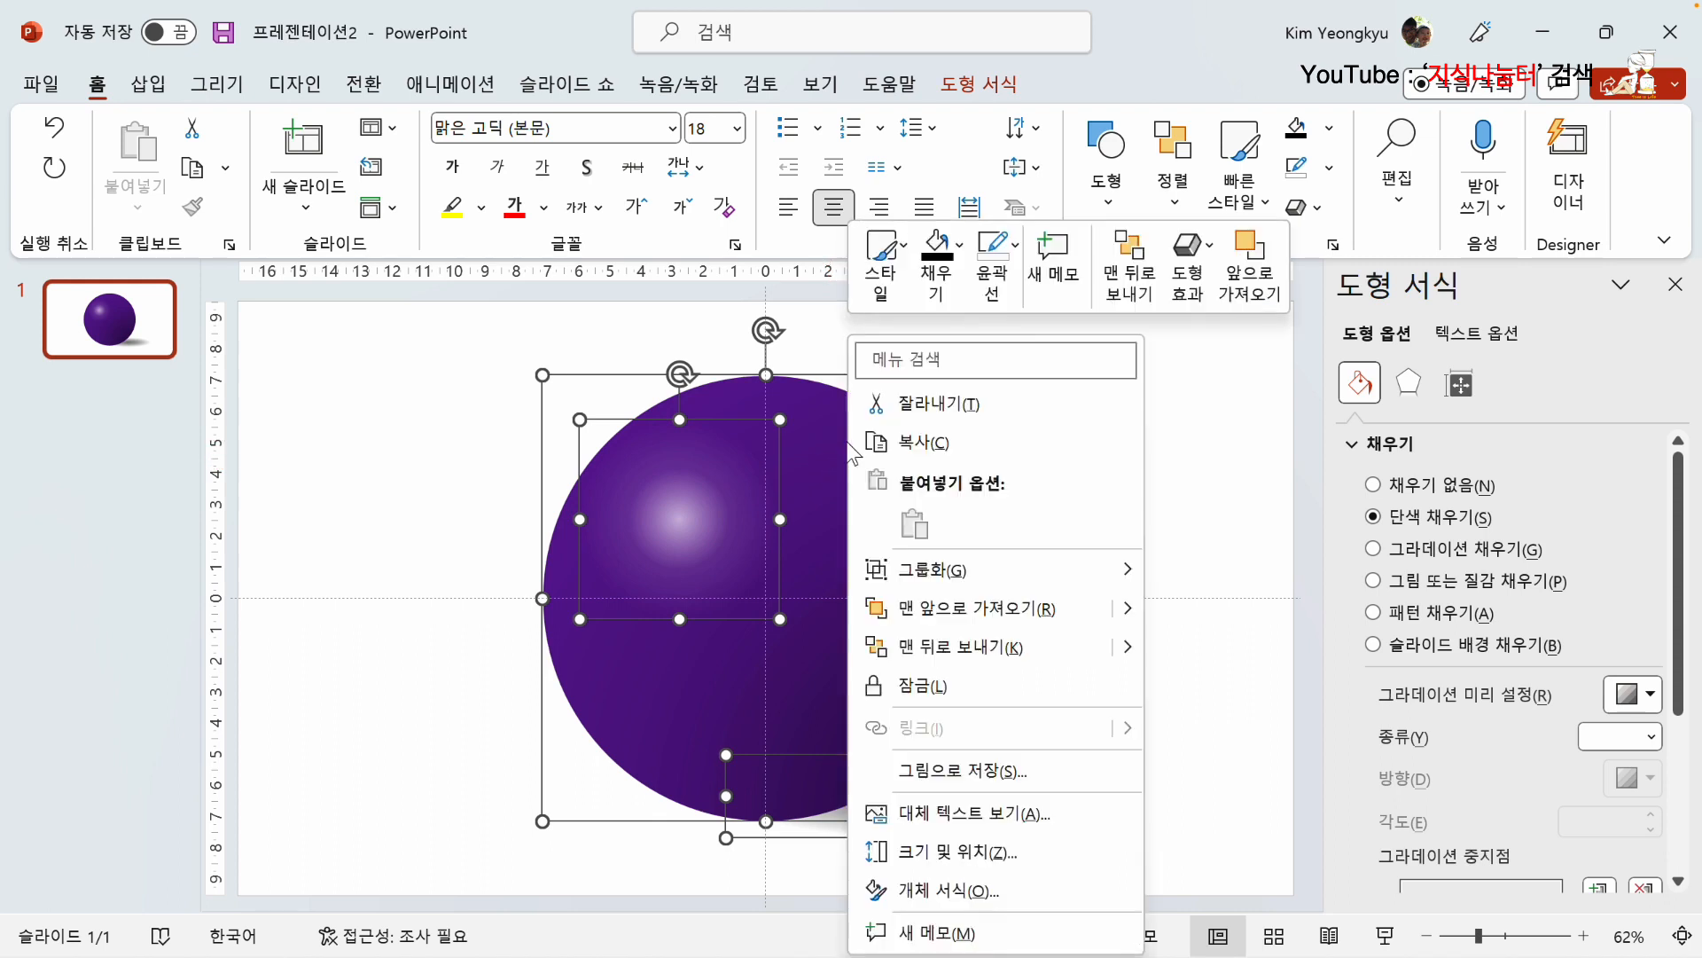
pyautogui.moveTo(1052, 585)
pyautogui.click(1184, 573)
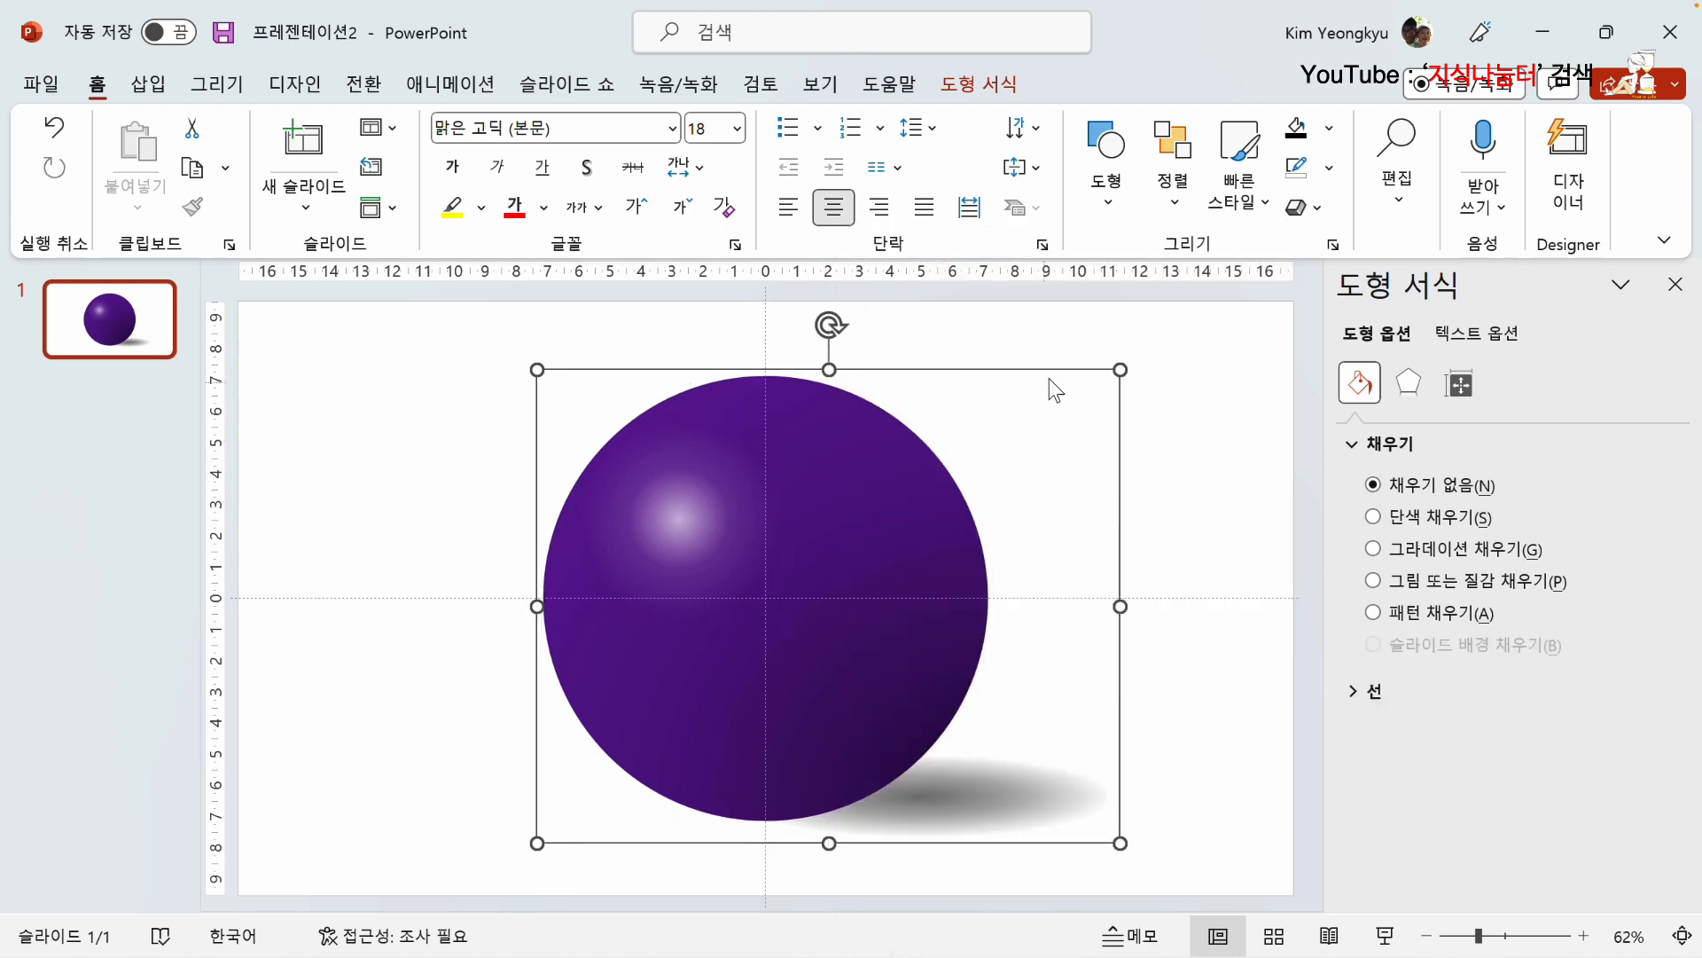
# Step: Scale the grouped ball down proportionally to roughly a quarter of its size and move it to the upper-right part of the slide
pyautogui.moveTo(1120, 369); pyautogui.dragTo(803, 627)
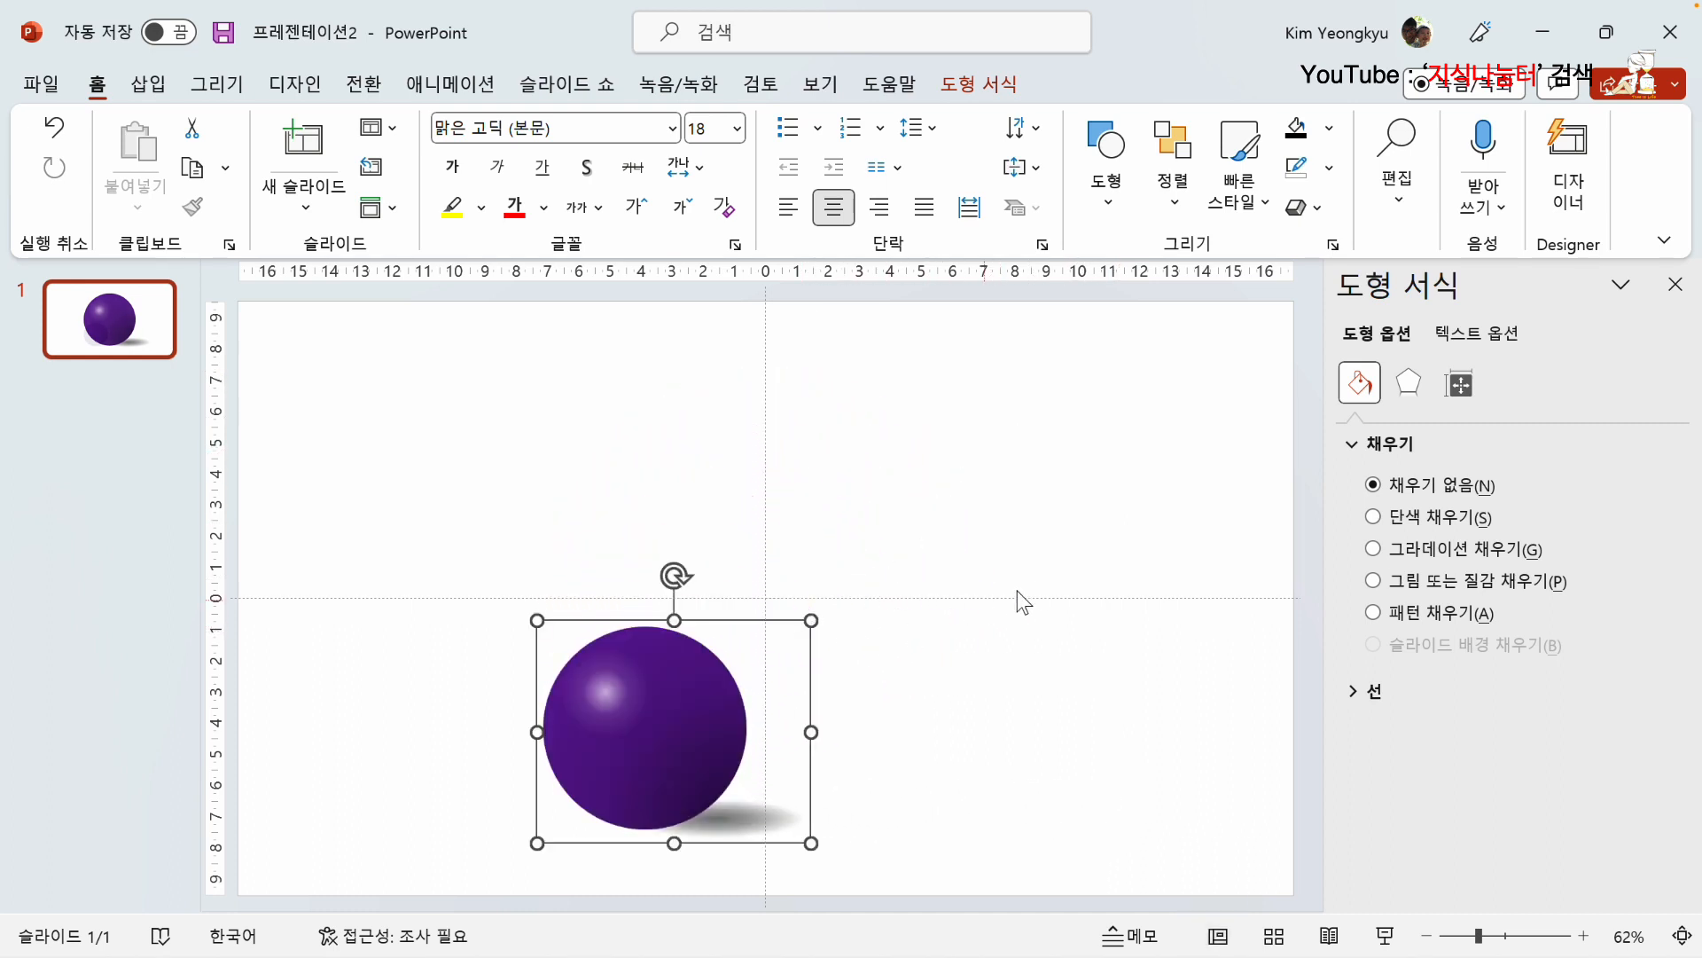
pyautogui.hotkey('ctrl', 'z')
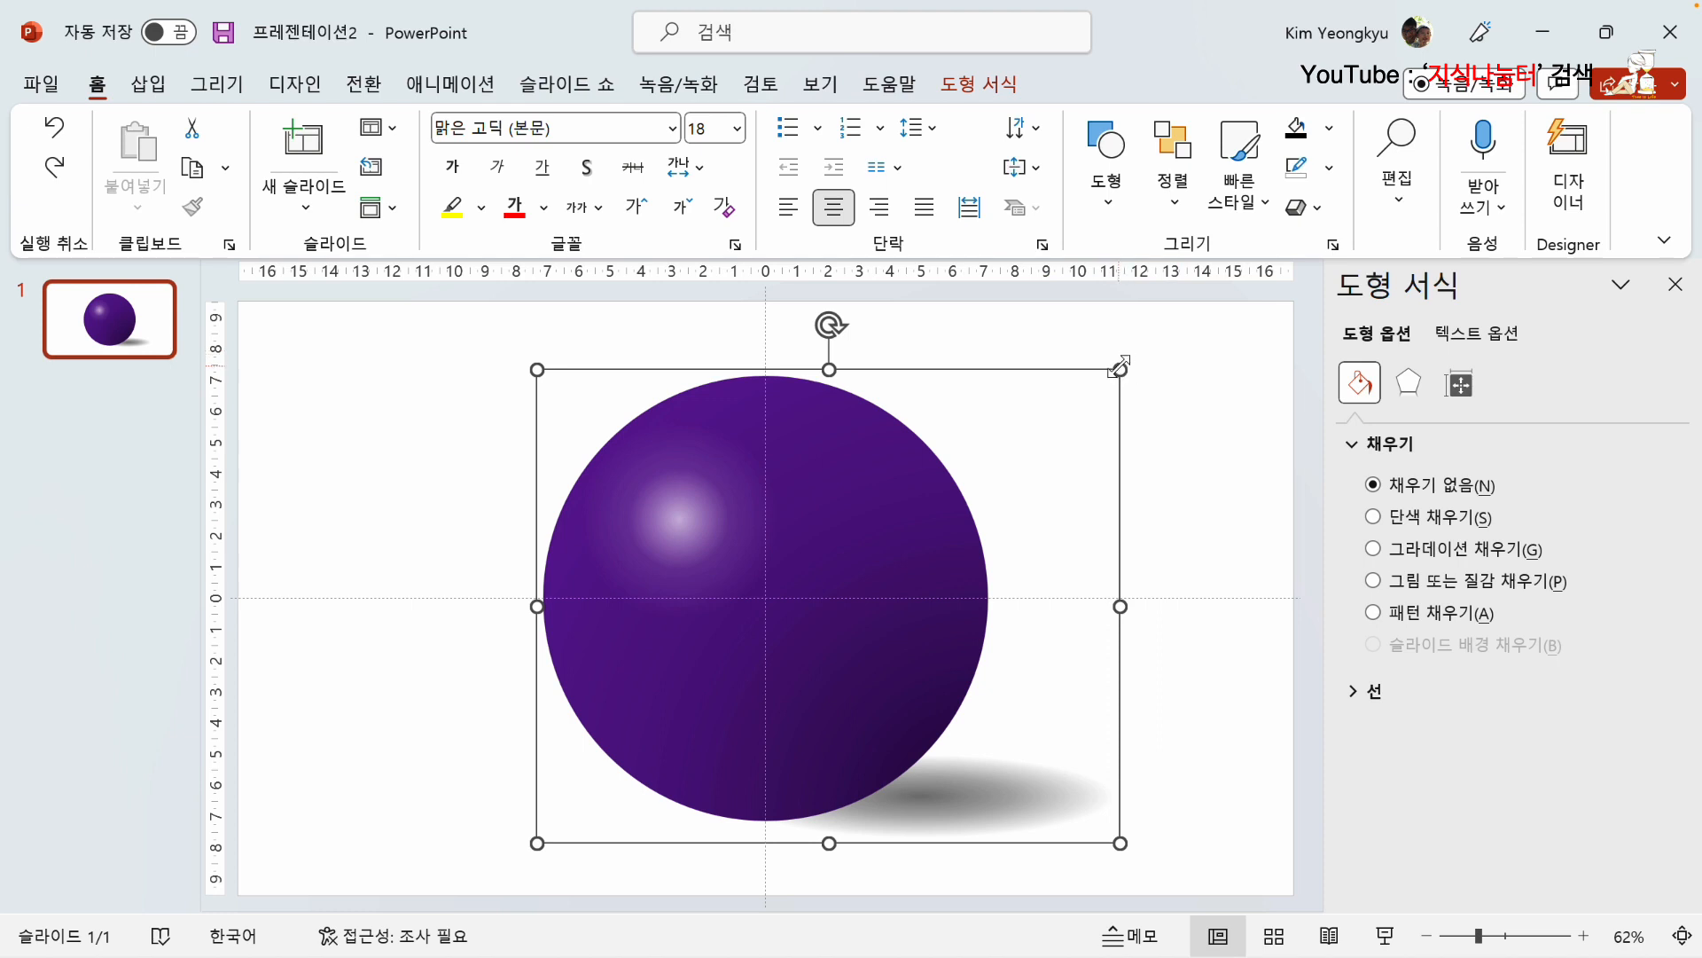
pyautogui.moveTo(1120, 369); pyautogui.dragTo(679, 679)
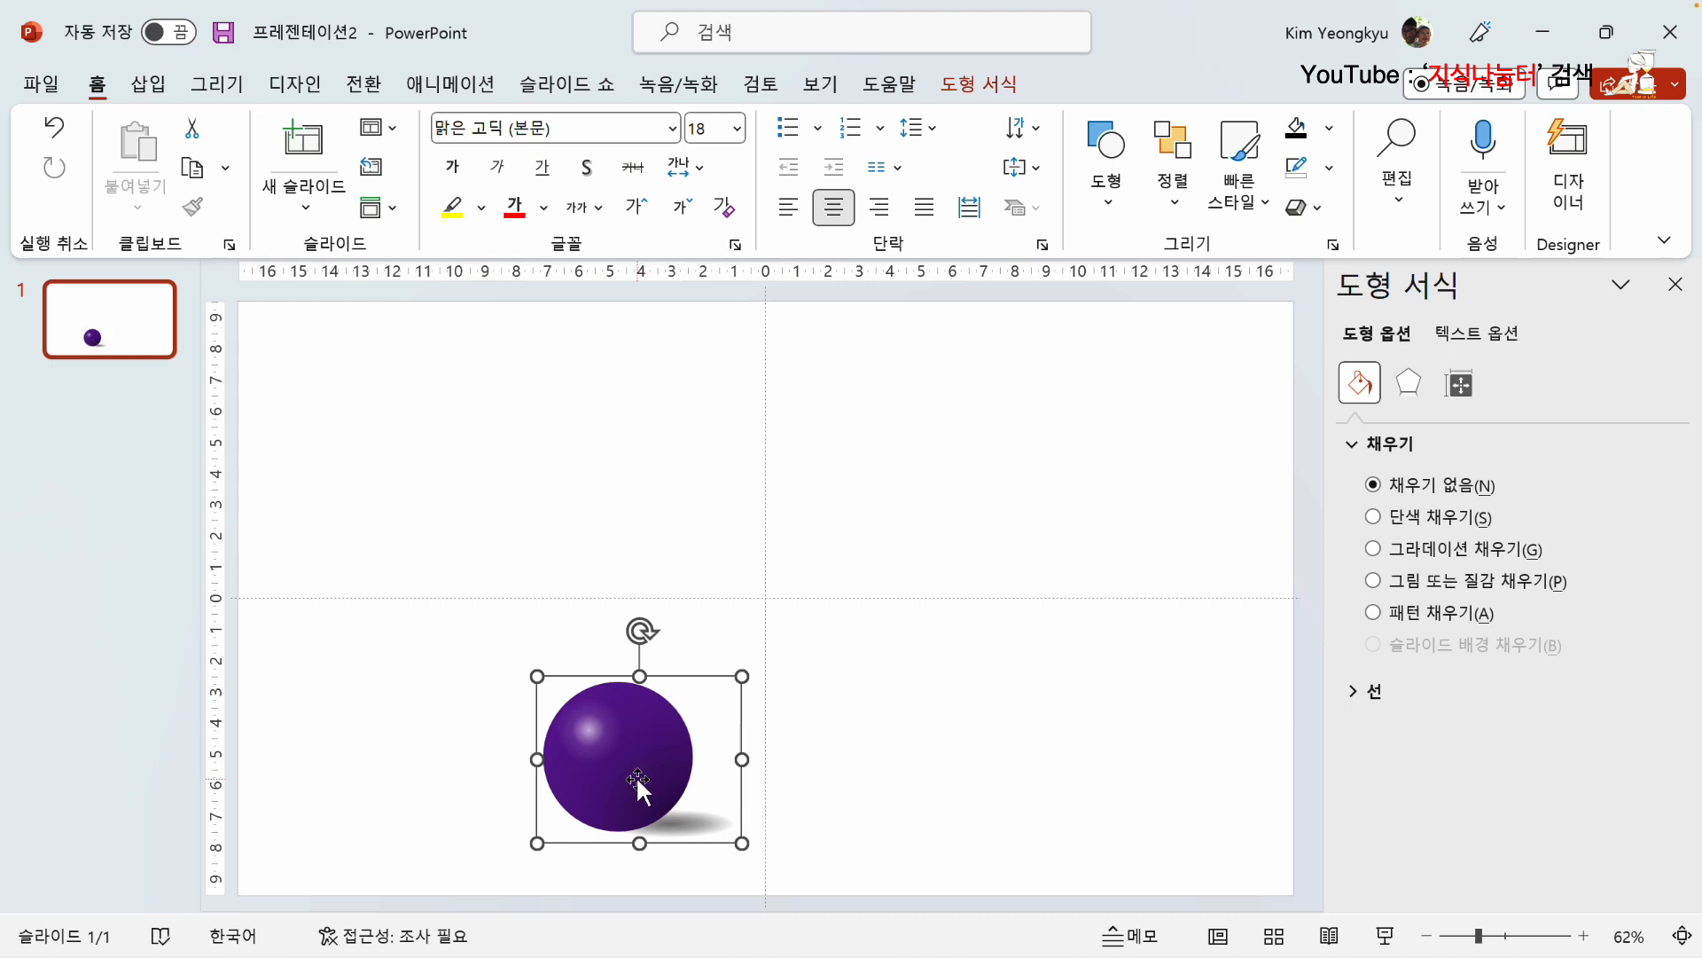
pyautogui.moveTo(636, 774); pyautogui.dragTo(1029, 487)
pyautogui.moveTo(1136, 376); pyautogui.dragTo(1090, 411)
pyautogui.moveTo(1079, 538); pyautogui.dragTo(1020, 552)
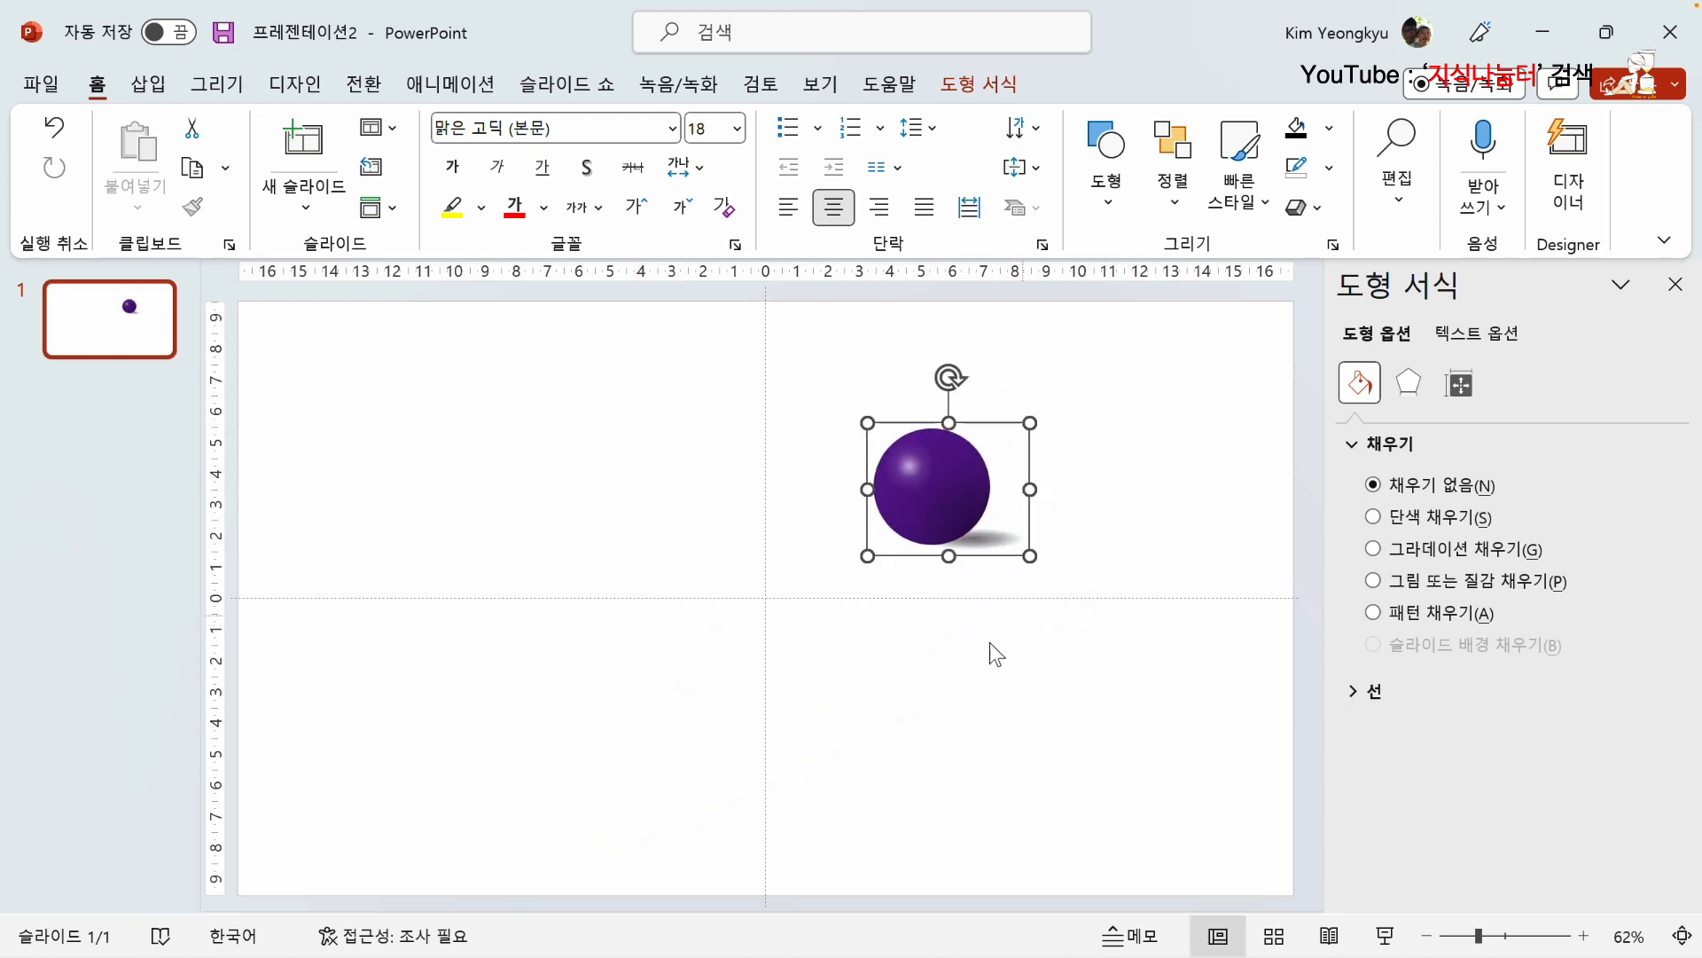
pyautogui.click(1060, 676)
pyautogui.click(947, 502)
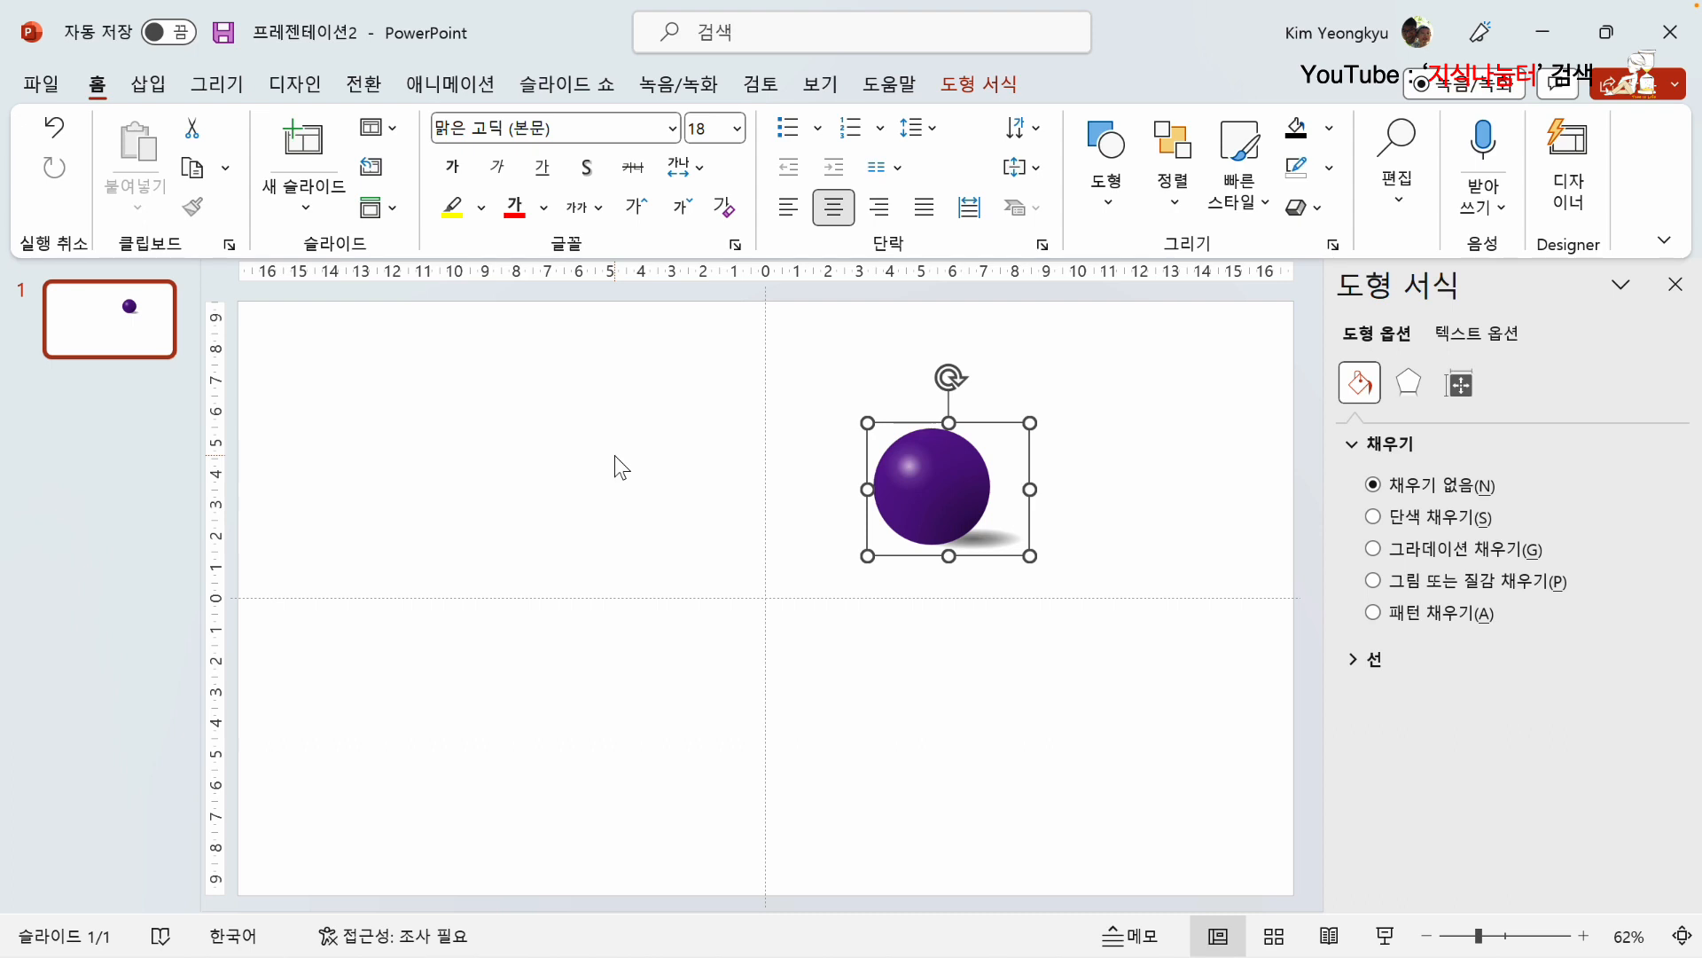
# Step: Create a new blank presentation
pyautogui.hotkey('ctrl', 'n')
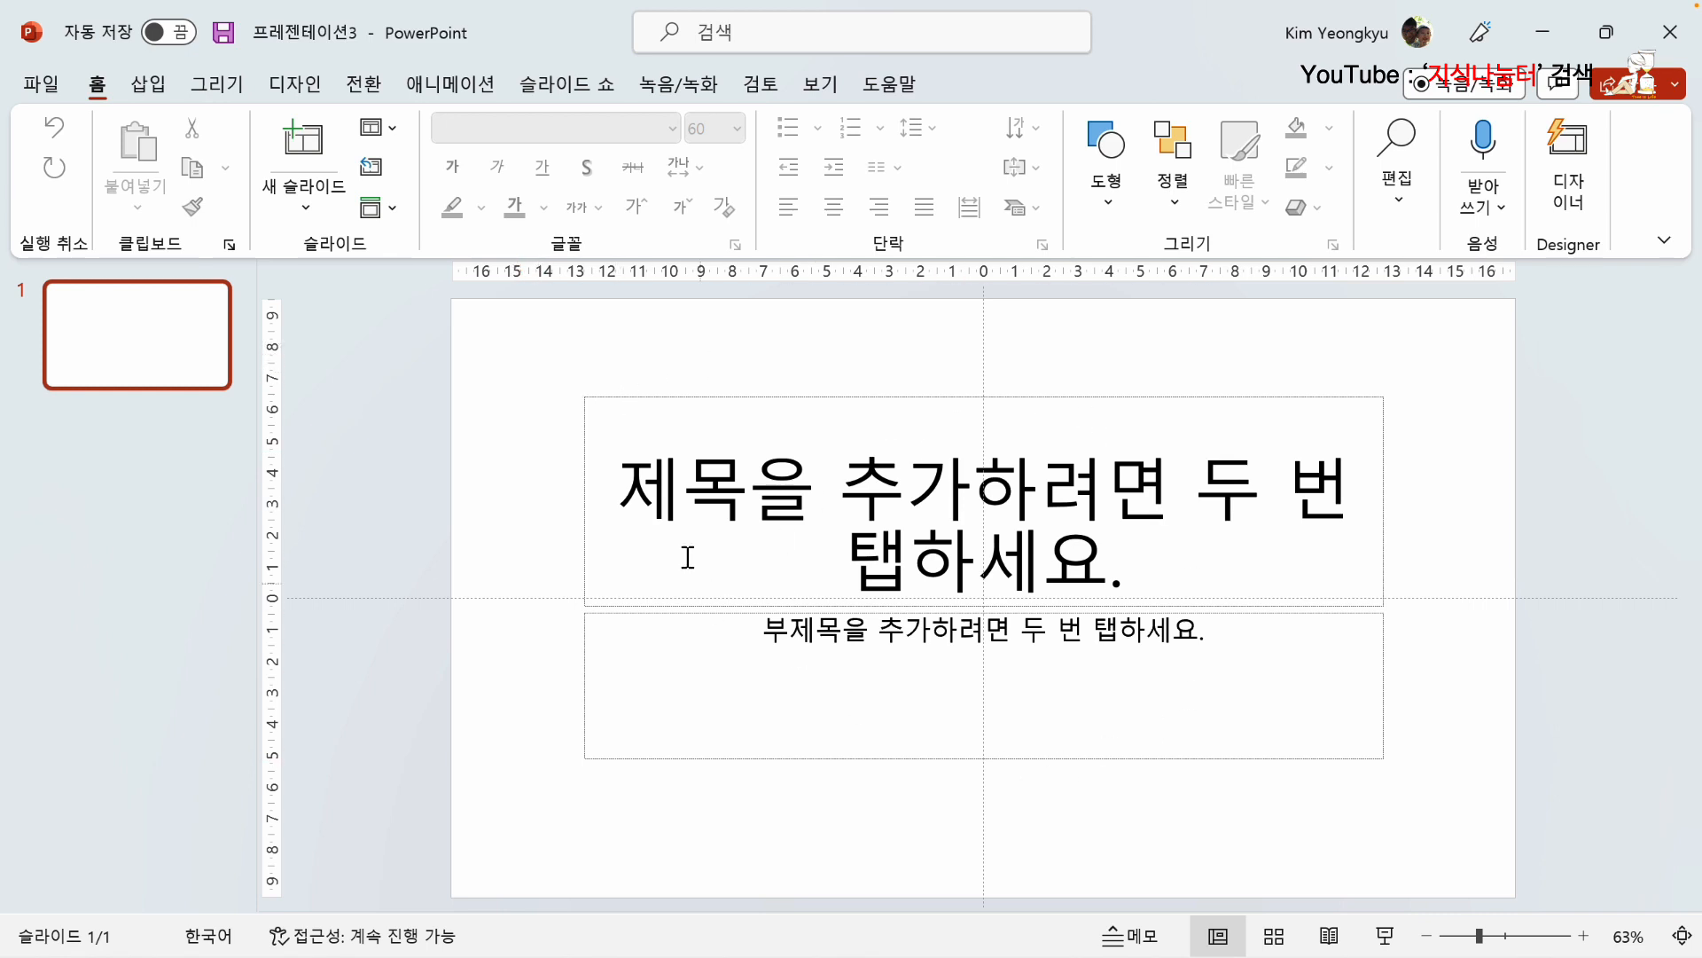
# Step: Apply the blank layout to the slide and draw a closed six-point freeform leaf shape about 15.6 cm high and 6.16 cm wide
pyautogui.click(386, 130)
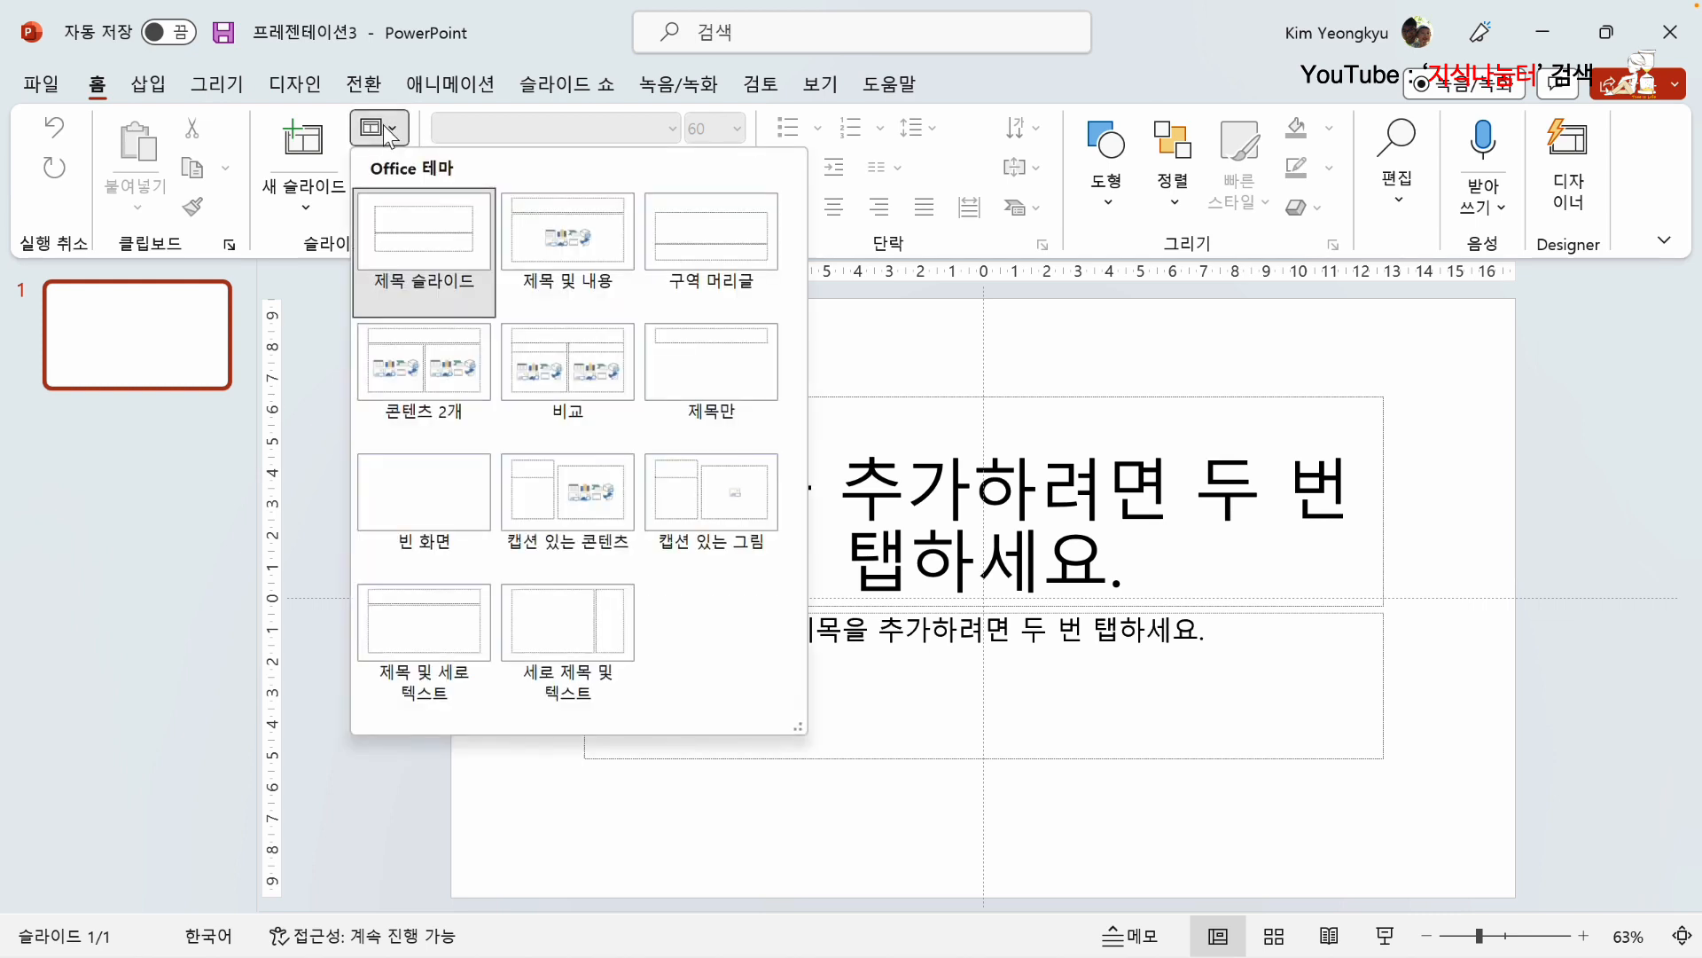
pyautogui.click(444, 486)
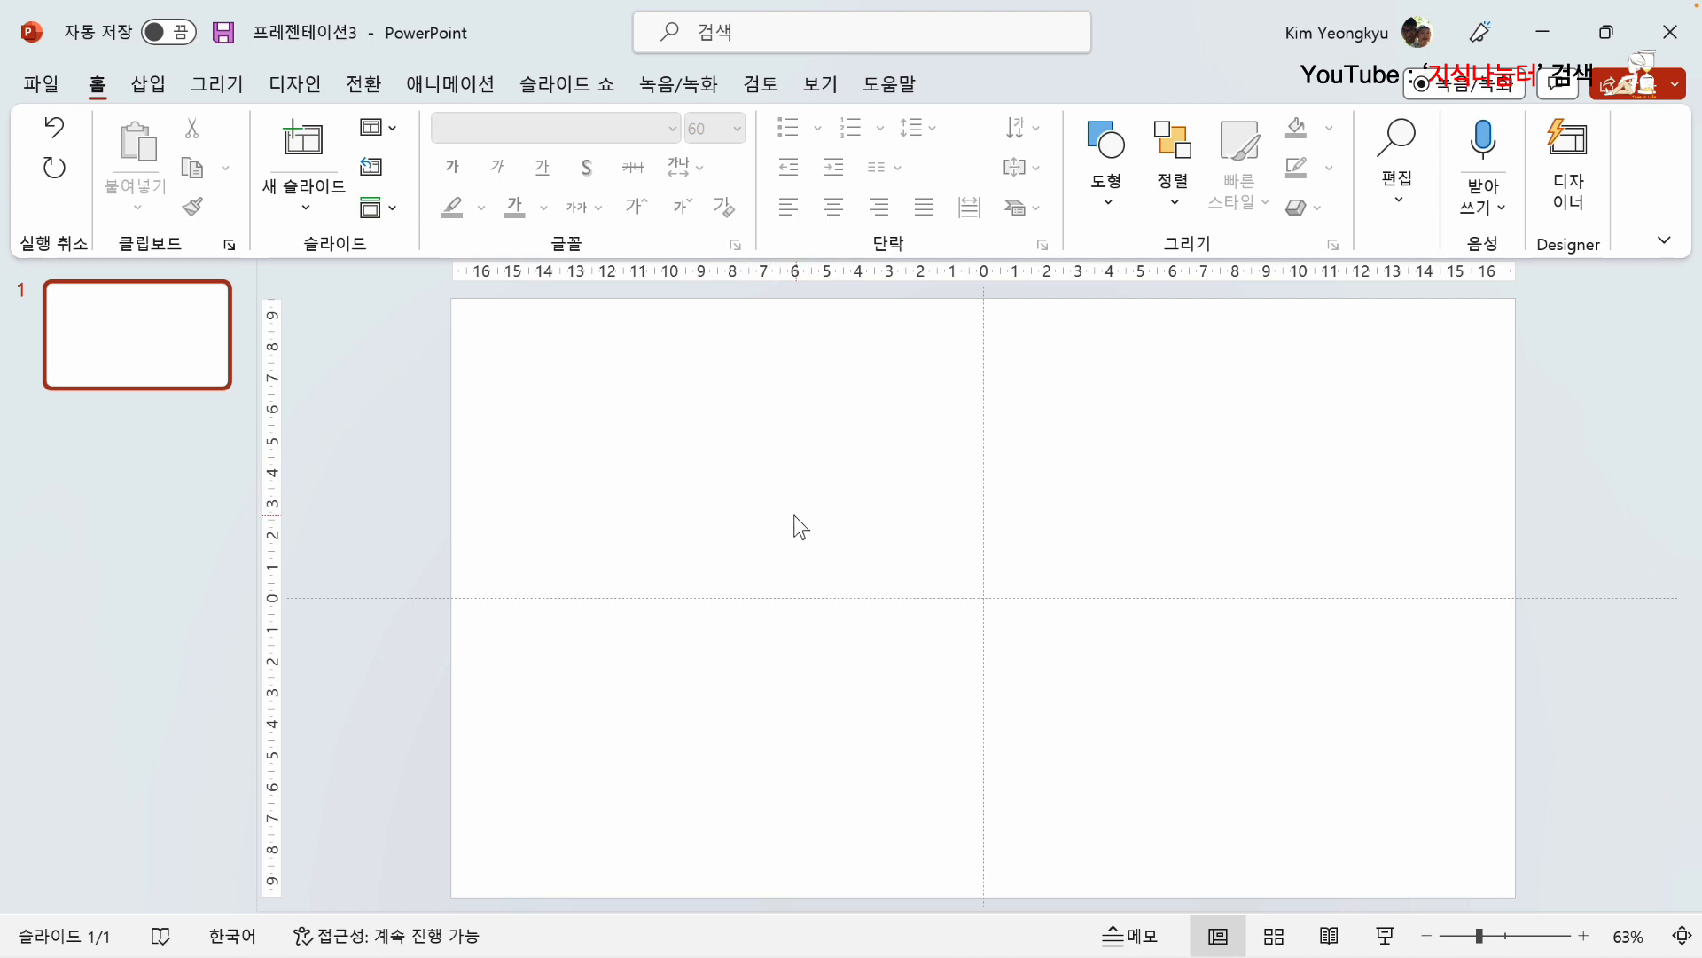
pyautogui.click(147, 88)
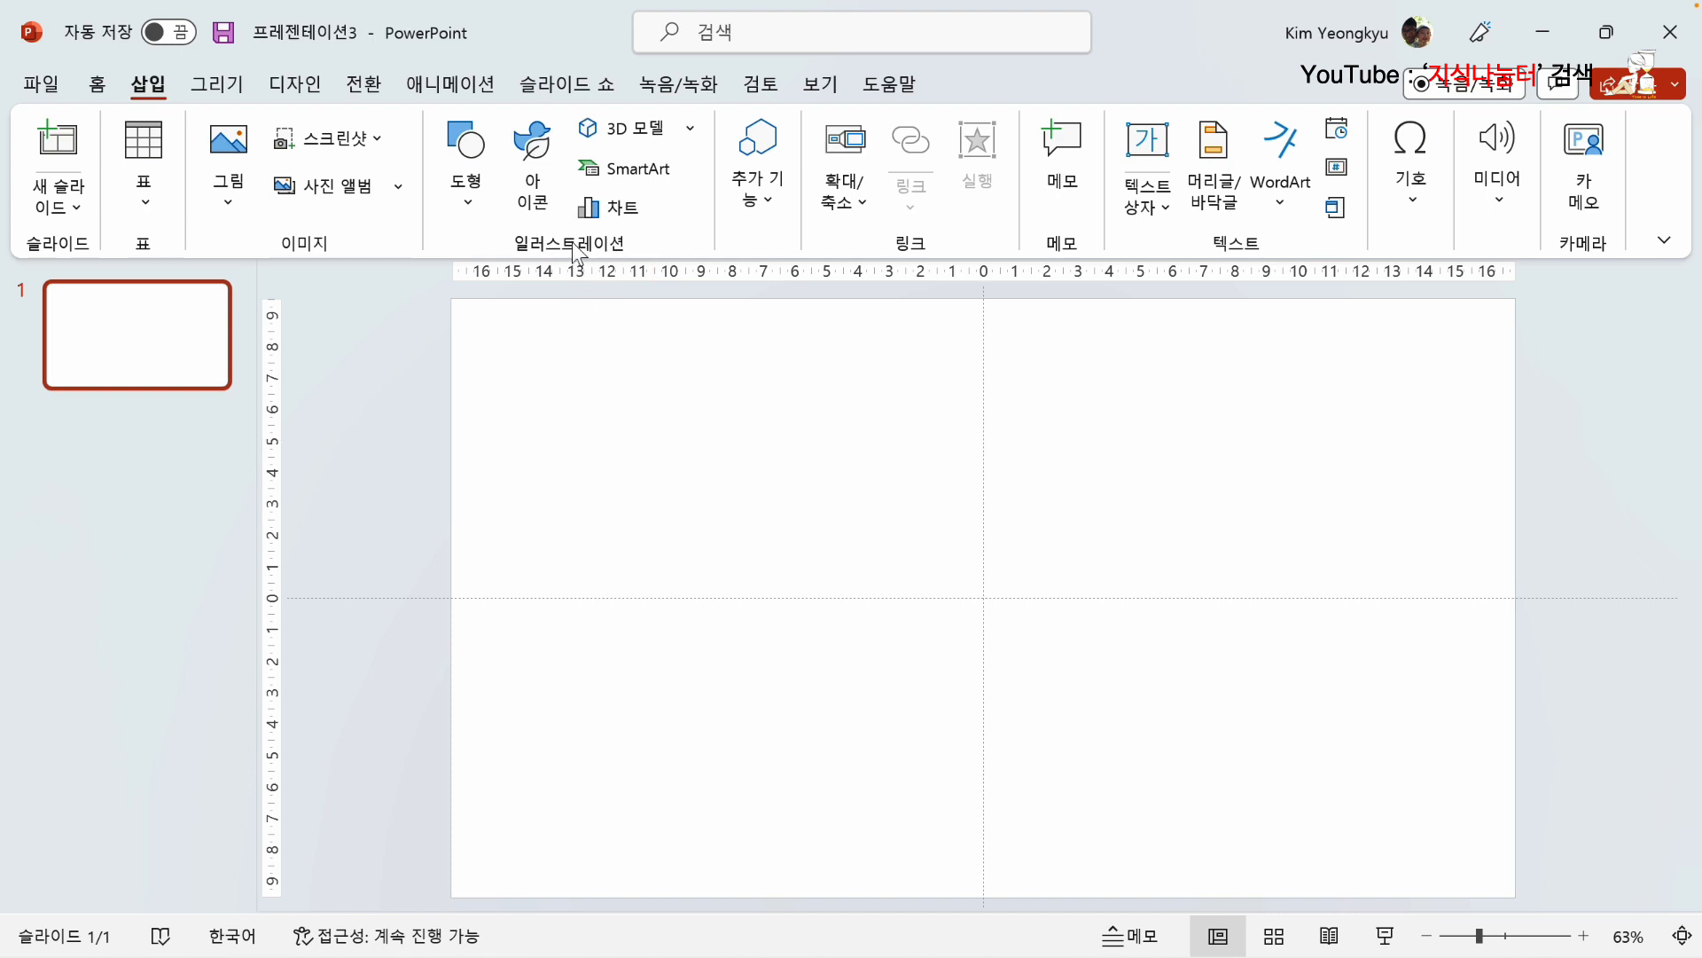
pyautogui.click(474, 195)
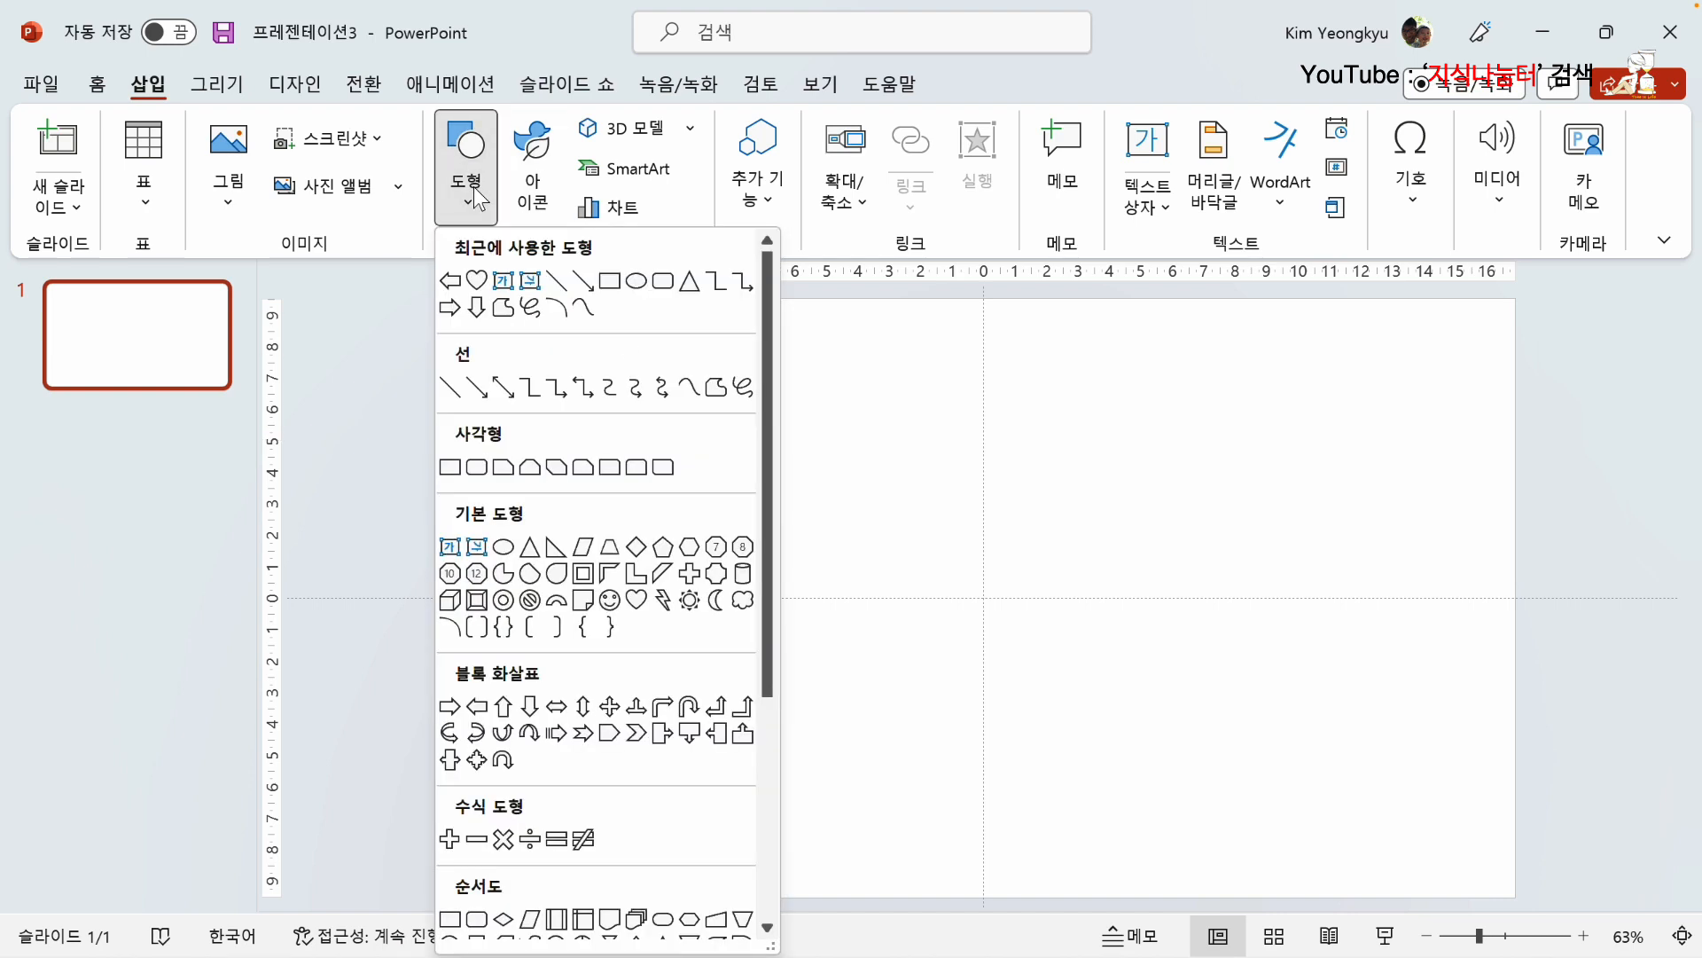
pyautogui.click(504, 311)
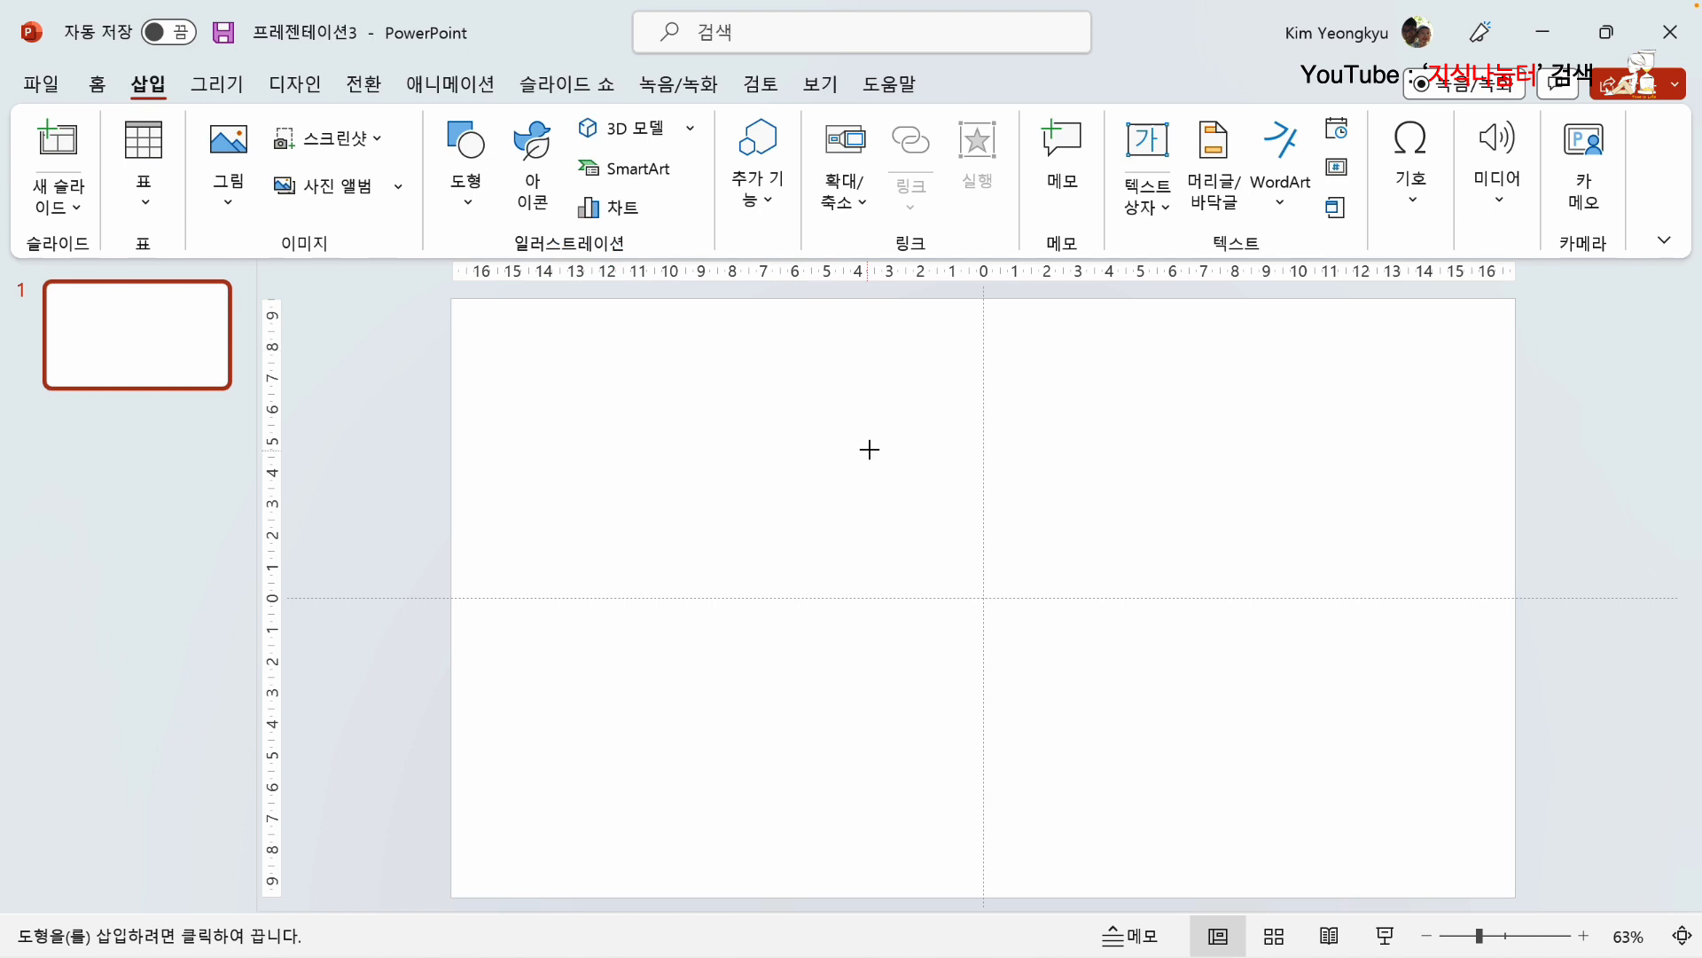
pyautogui.click(774, 359)
pyautogui.click(649, 492)
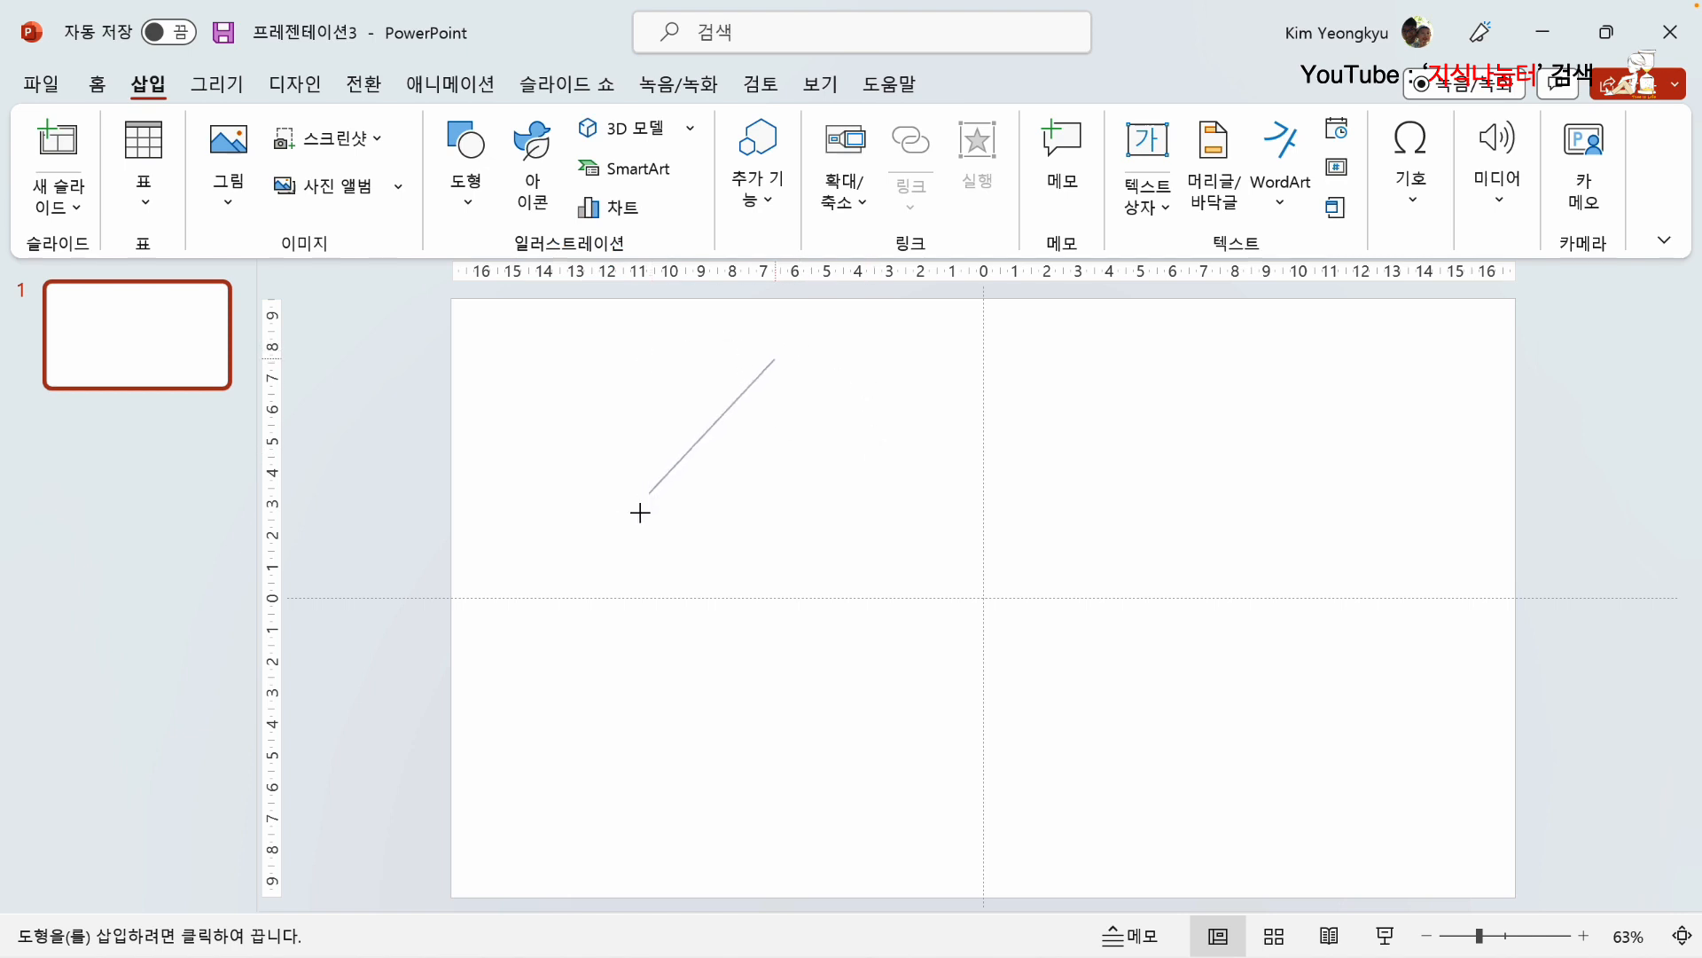
pyautogui.click(649, 691)
pyautogui.click(774, 847)
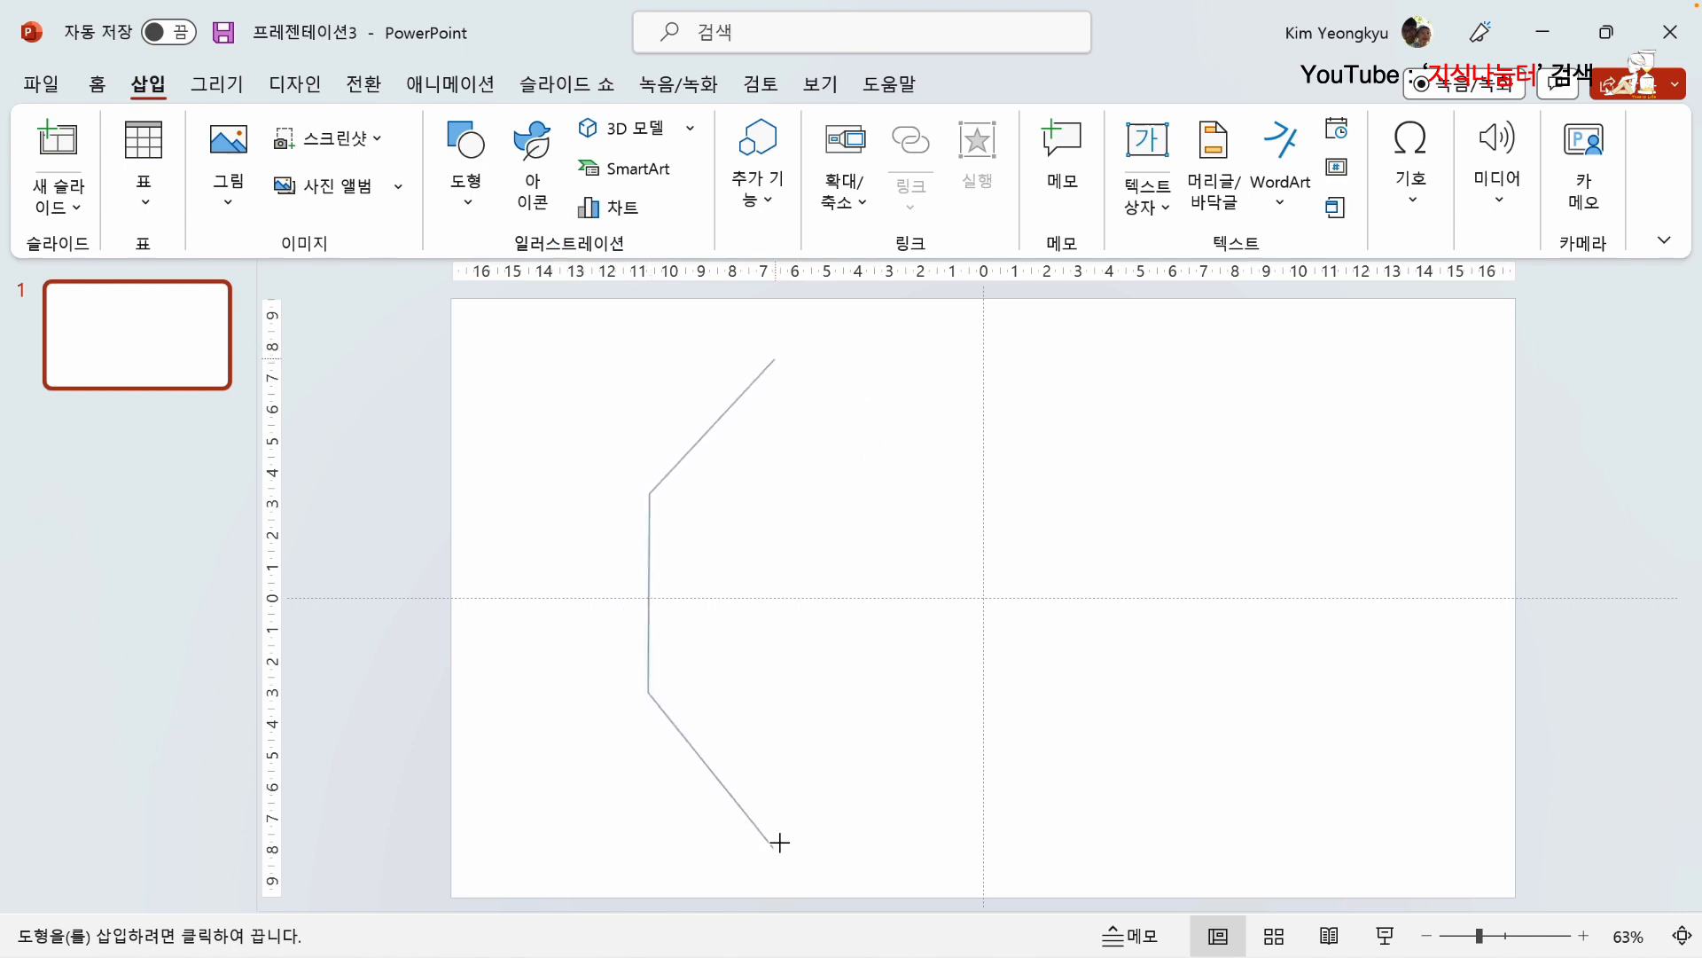
pyautogui.click(841, 687)
pyautogui.click(833, 486)
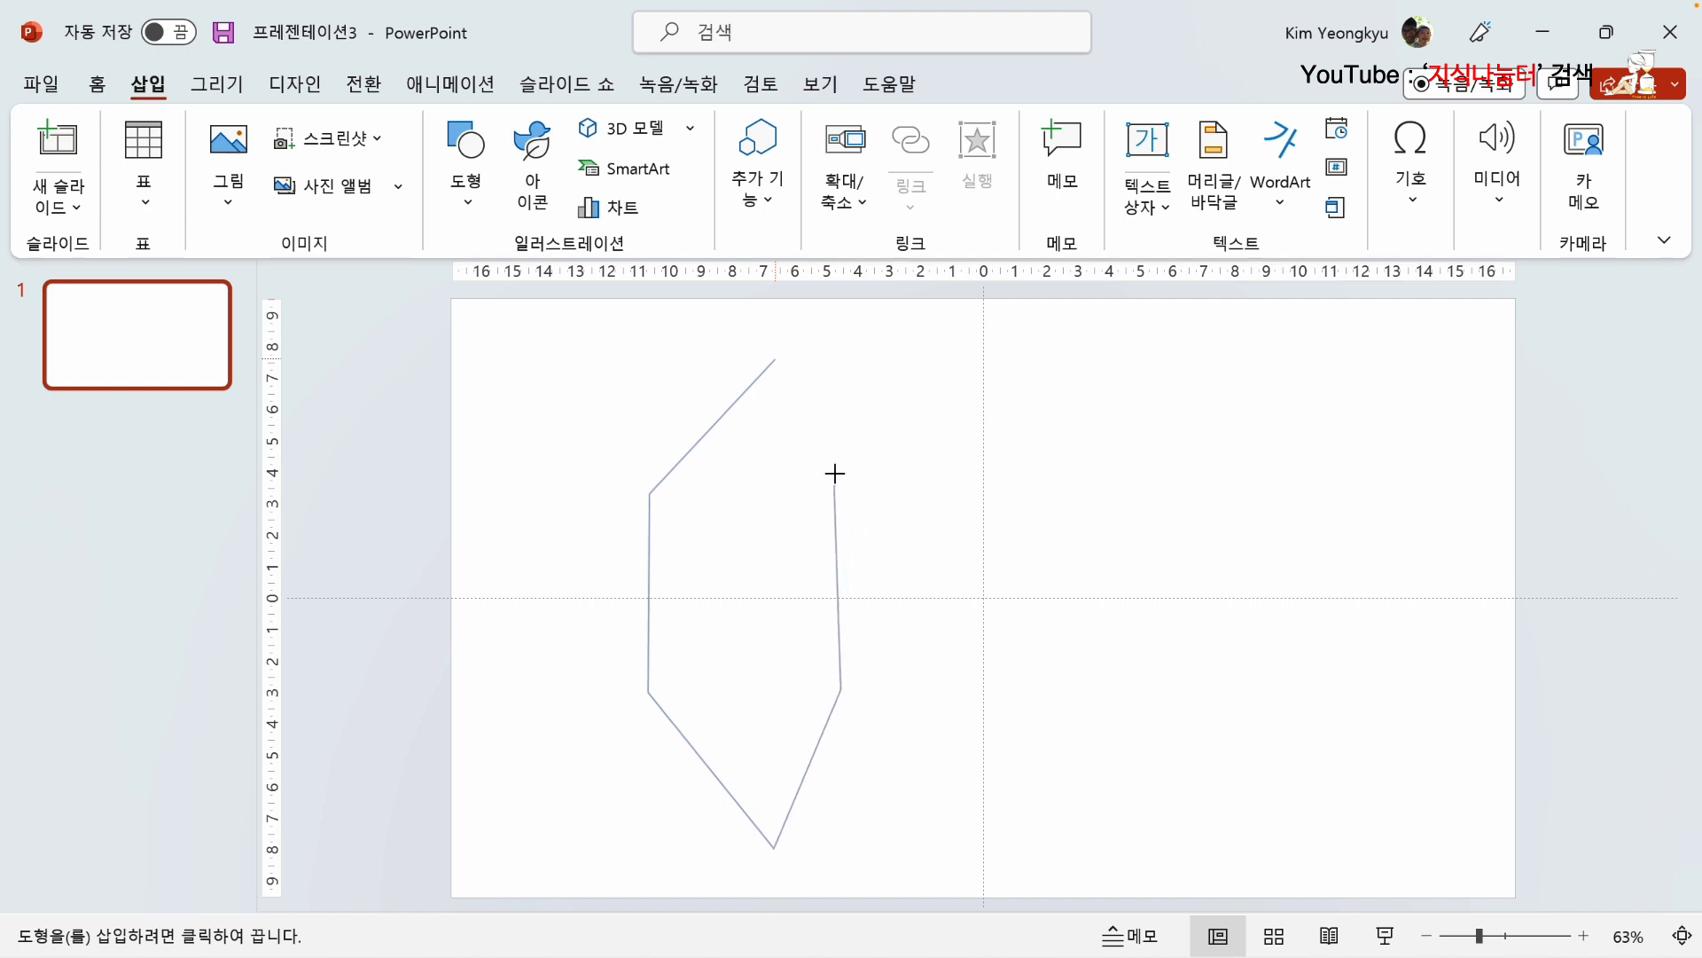
pyautogui.click(779, 364)
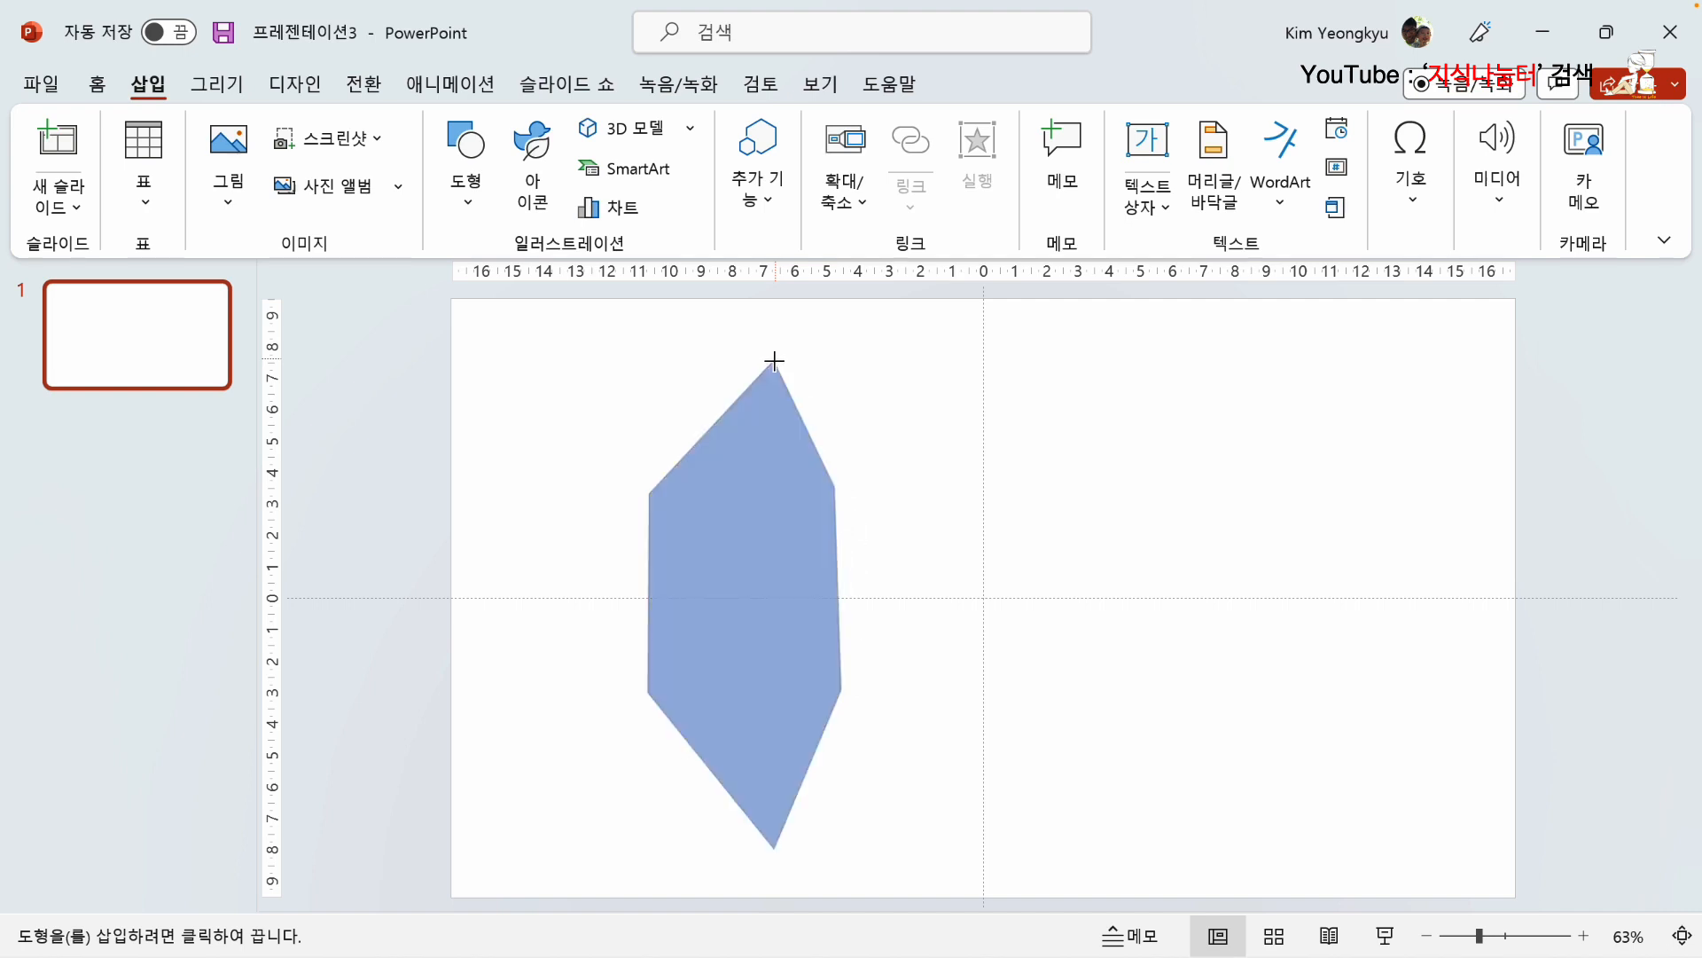
# Step: Edit the leaf shape's points so that its upper-left, left and lower-left edges curve slightly inward
pyautogui.rightClick(716, 455)
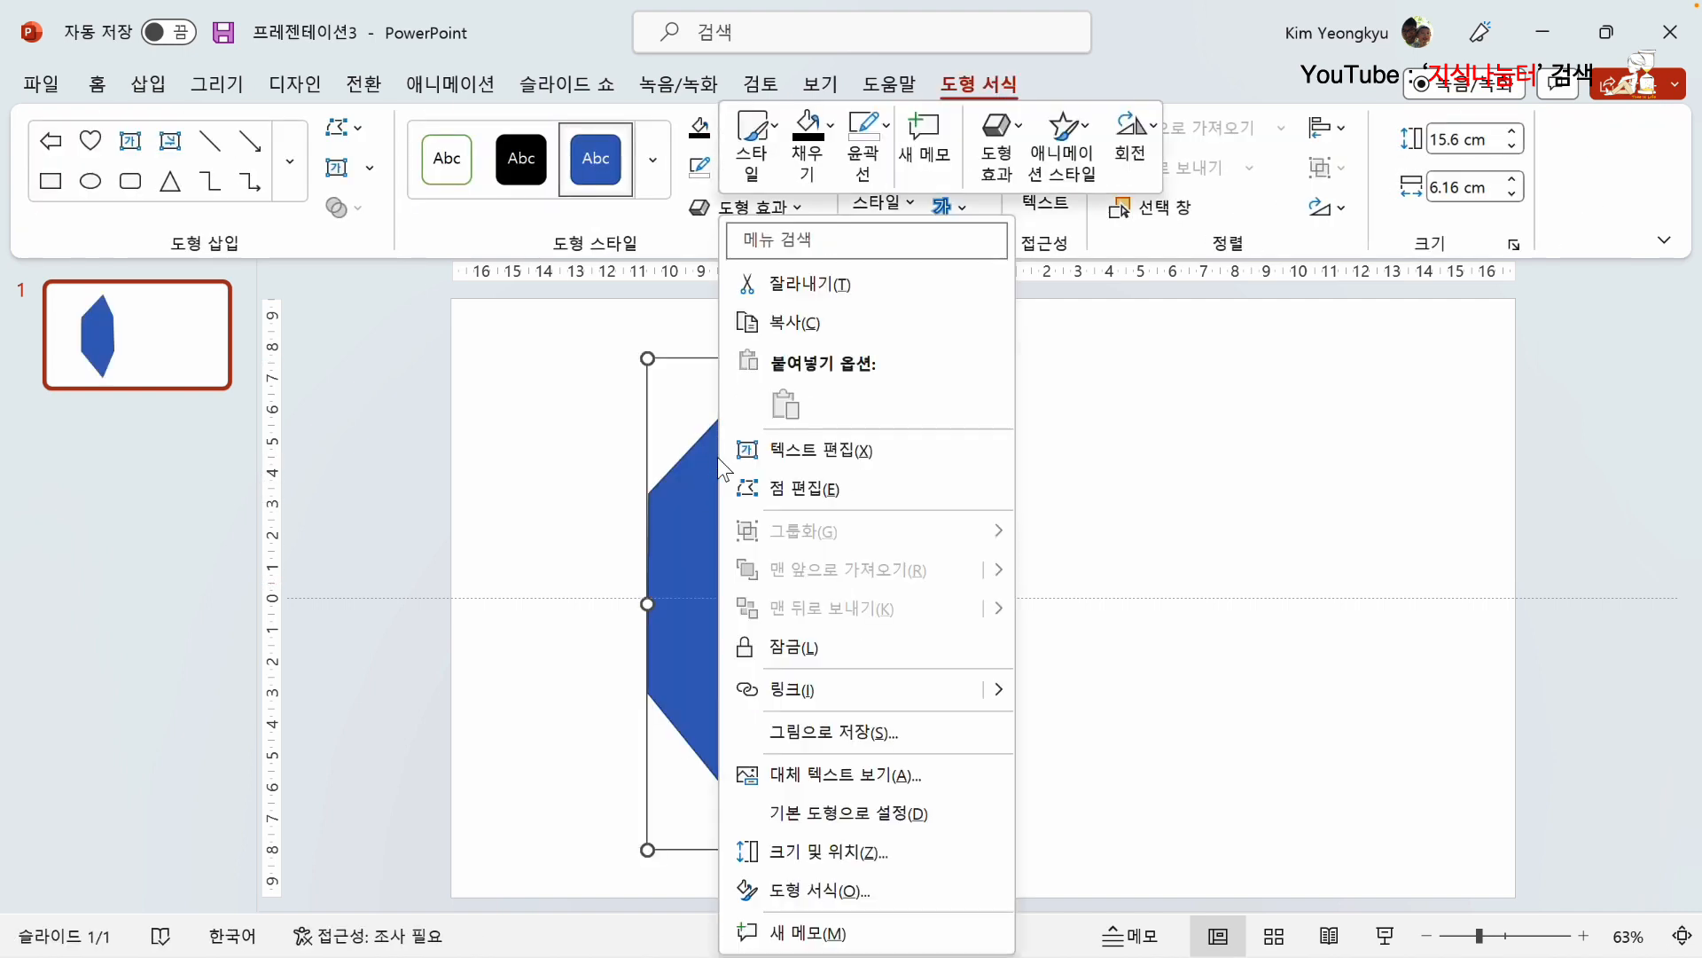
pyautogui.click(796, 486)
pyautogui.click(776, 359)
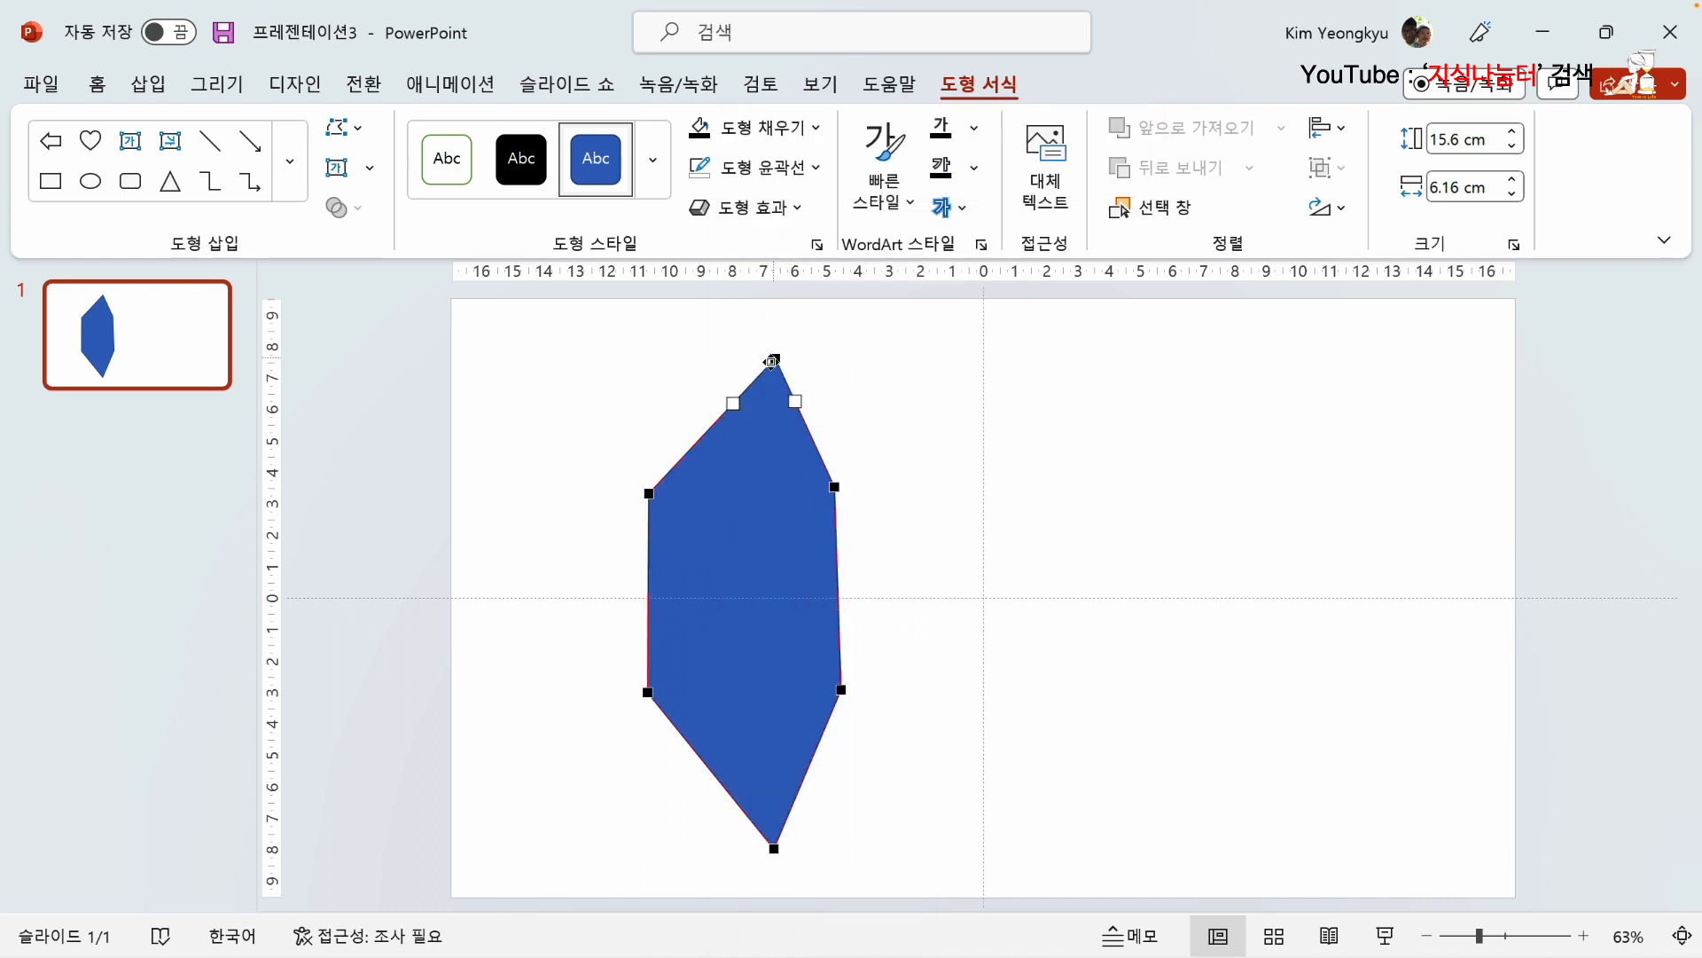
pyautogui.moveTo(737, 403); pyautogui.dragTo(697, 458)
pyautogui.click(650, 491)
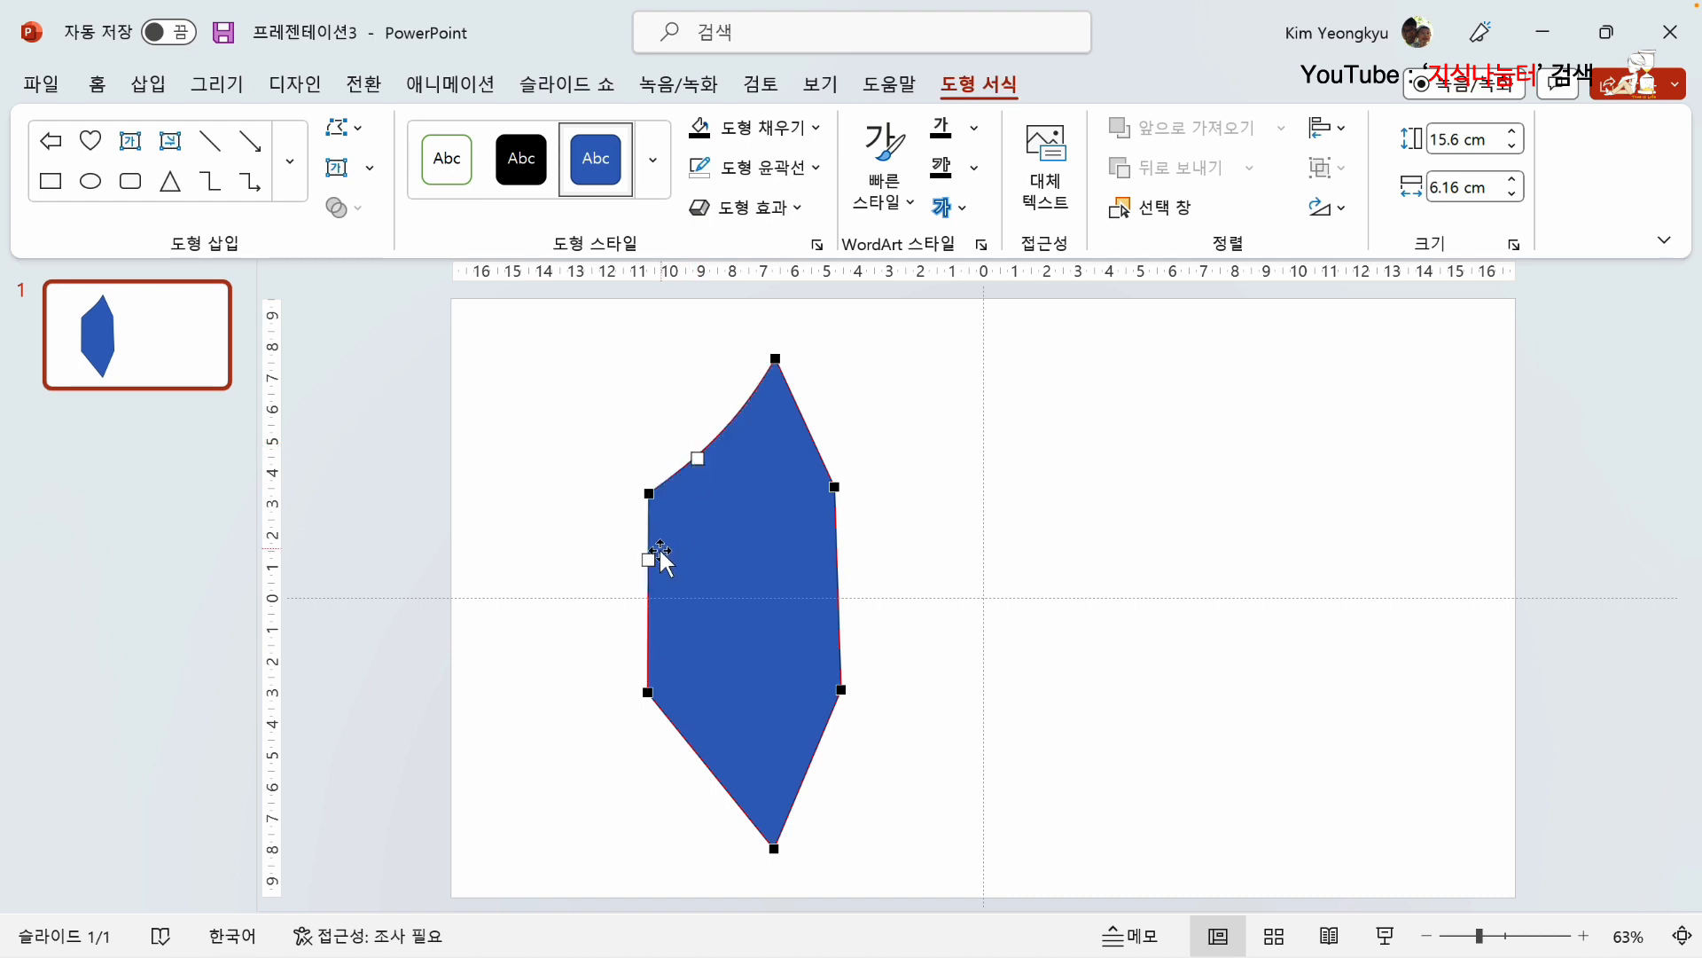
pyautogui.moveTo(650, 560); pyautogui.dragTo(657, 558)
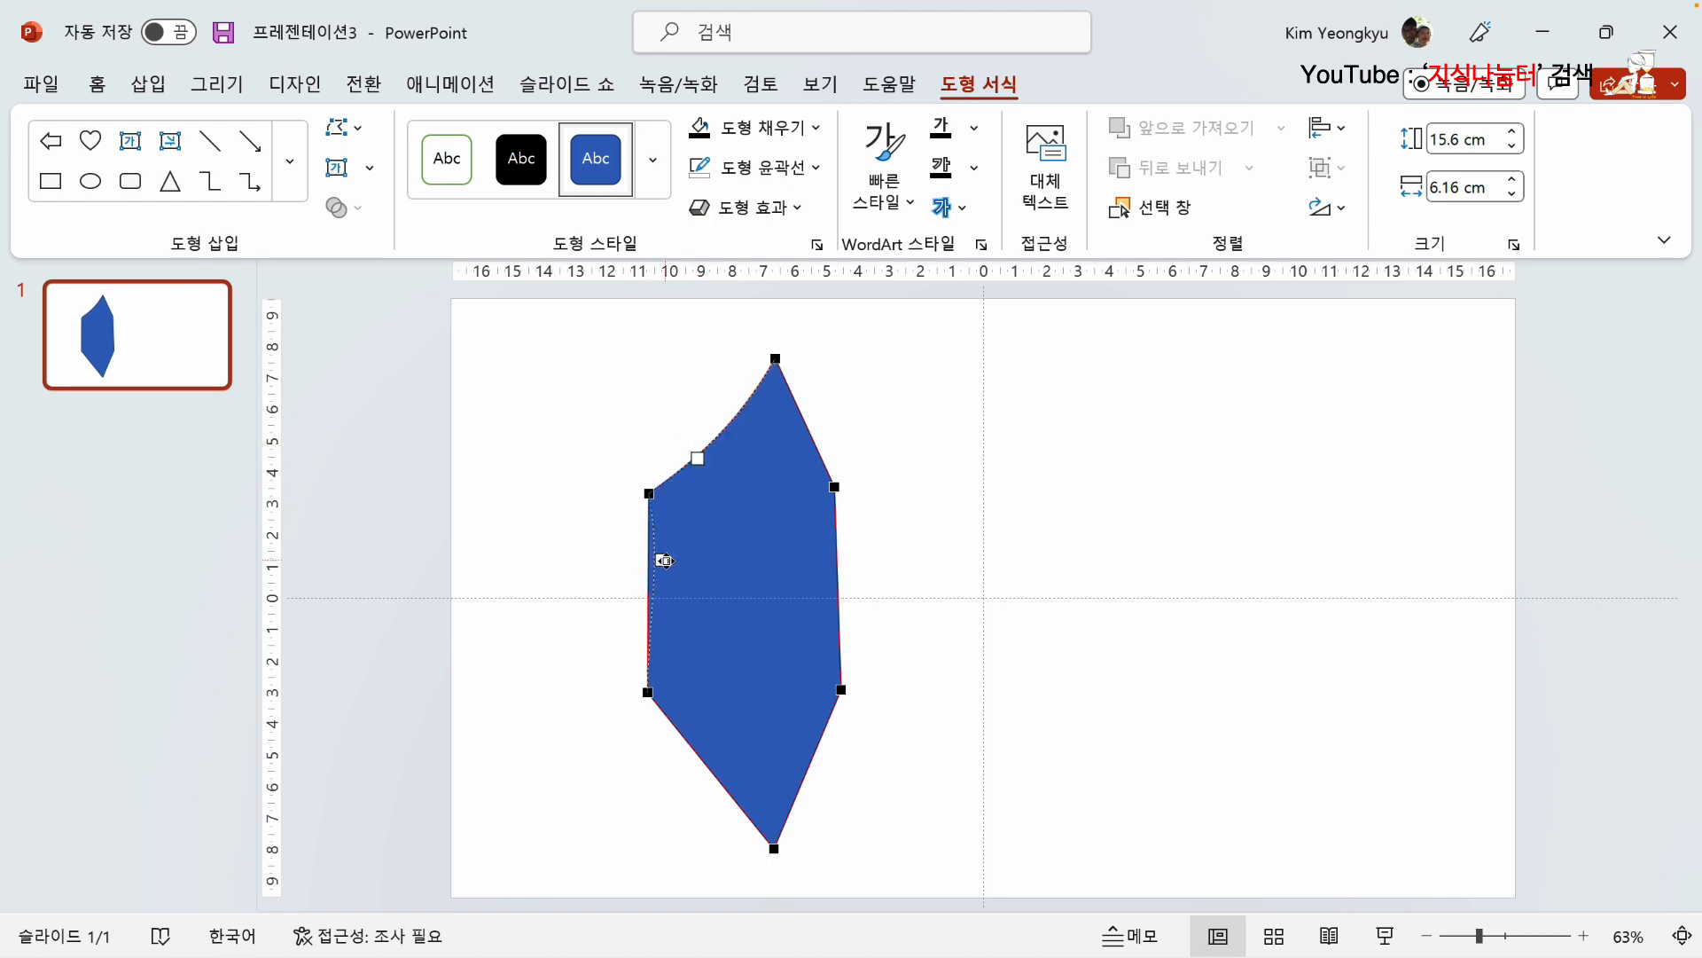
pyautogui.click(647, 691)
pyautogui.moveTo(653, 645); pyautogui.dragTo(663, 622)
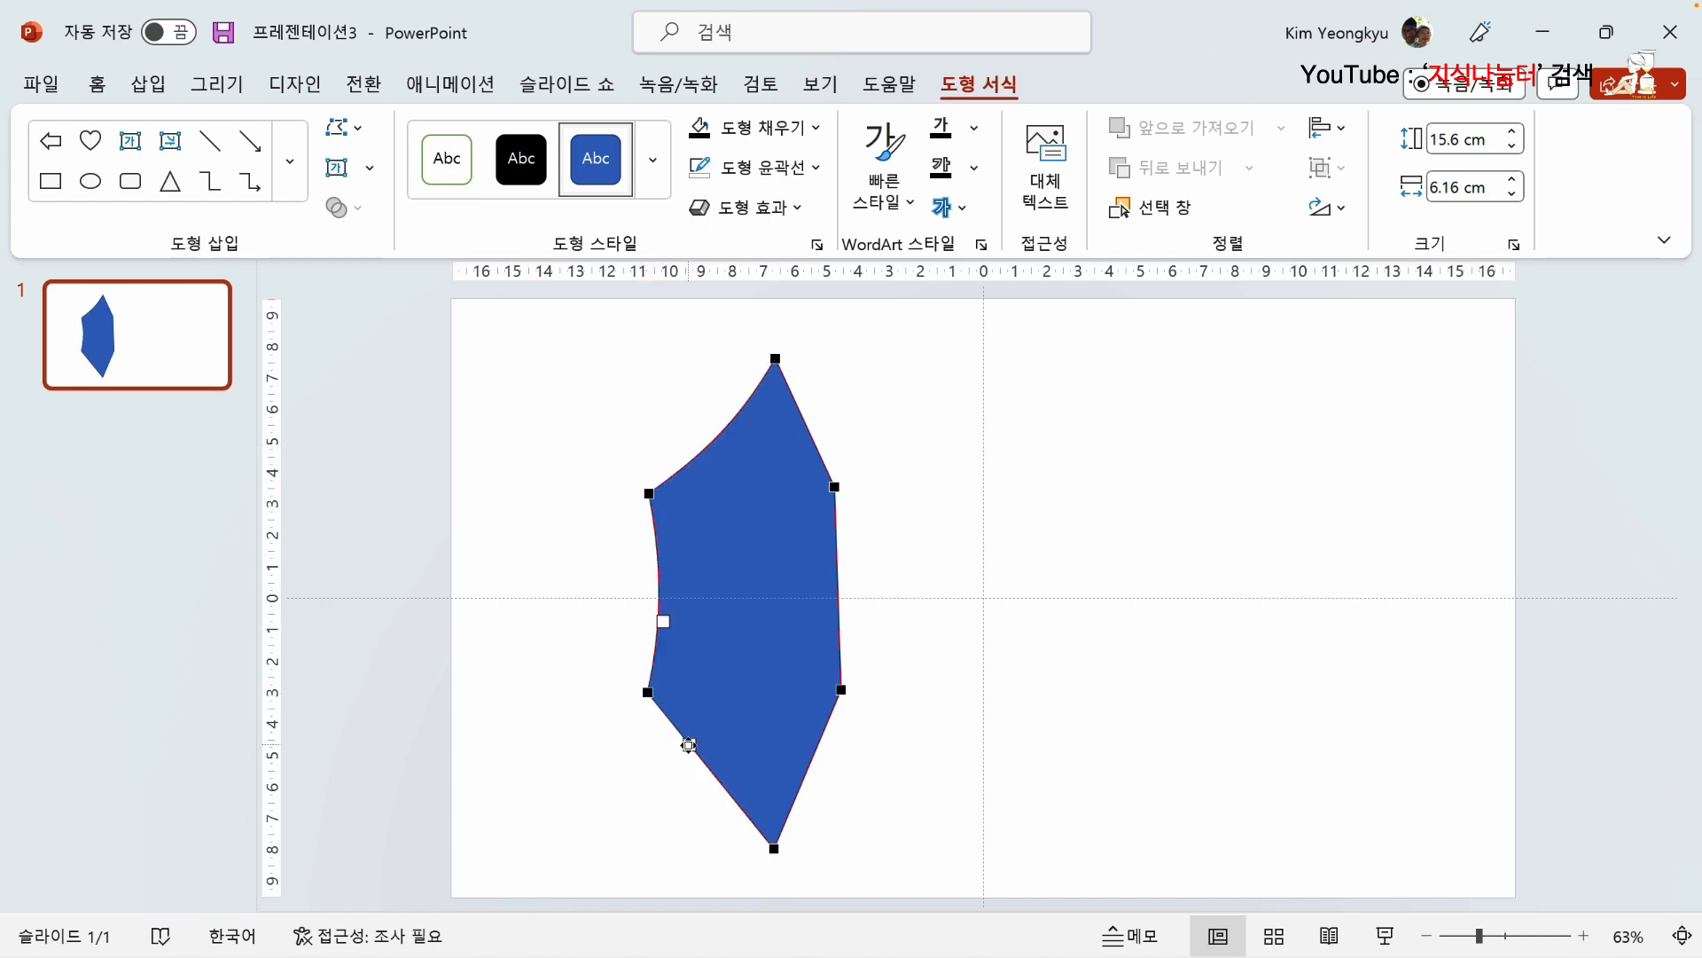
pyautogui.moveTo(689, 743); pyautogui.dragTo(699, 729)
pyautogui.click(774, 846)
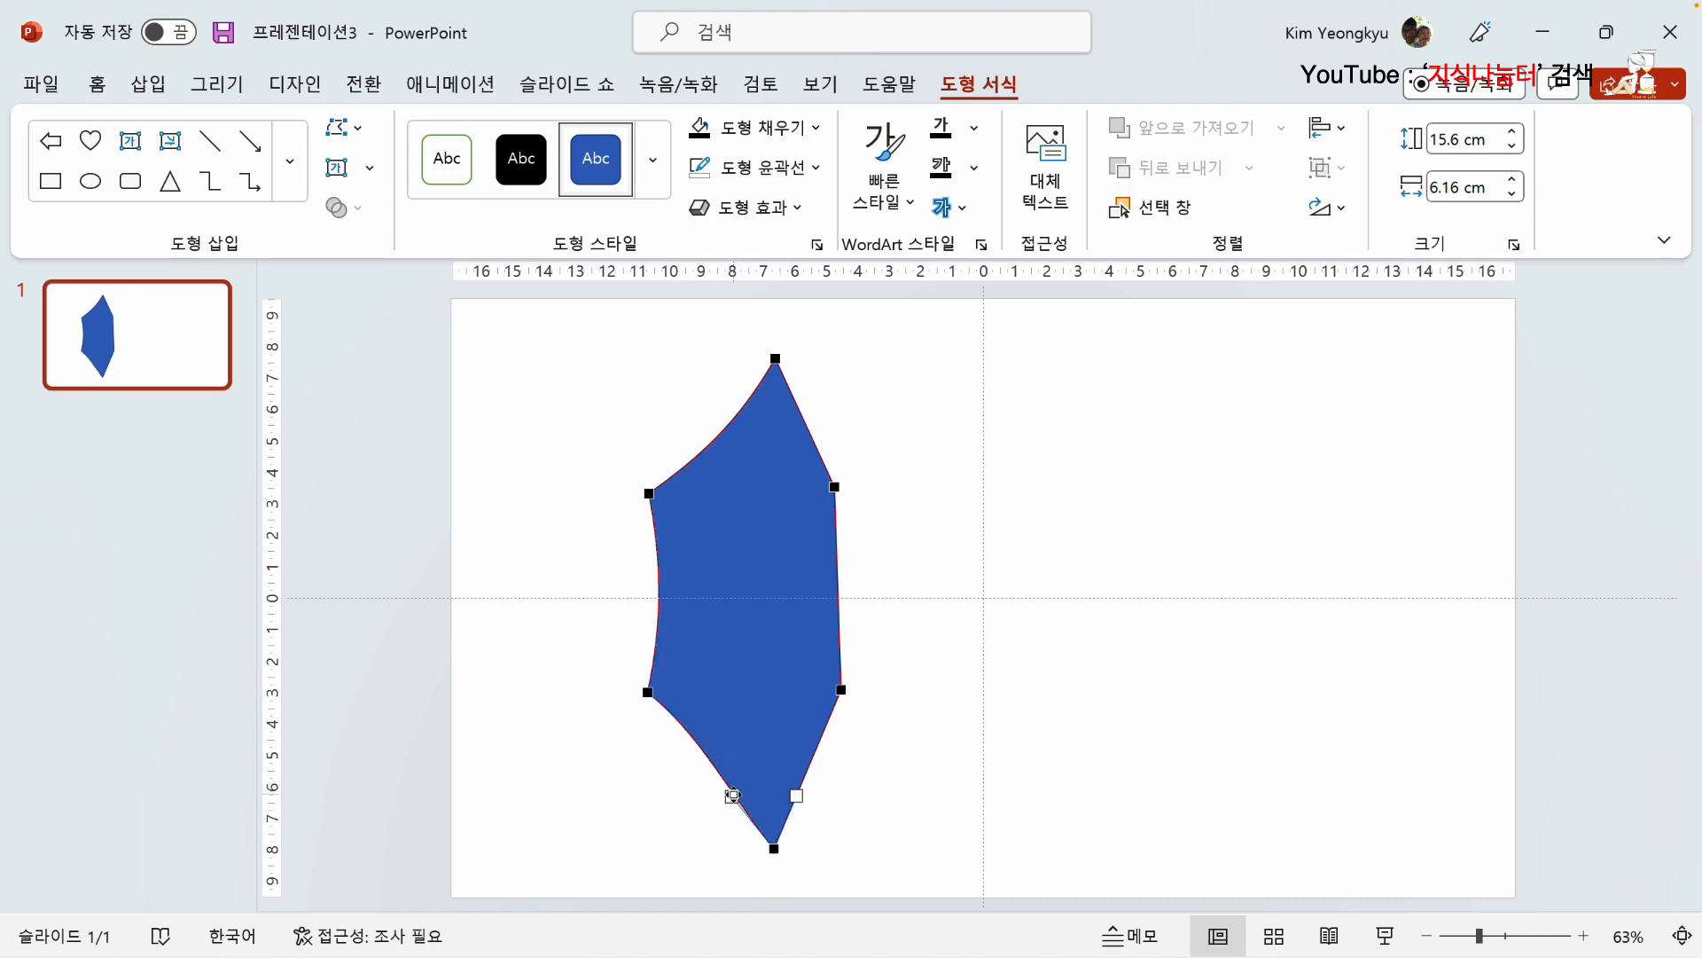
pyautogui.moveTo(732, 798); pyautogui.dragTo(791, 782)
# Step: Curve the leaf's lower-right, right and upper-right edges slightly inward and finish editing its points
pyautogui.click(839, 690)
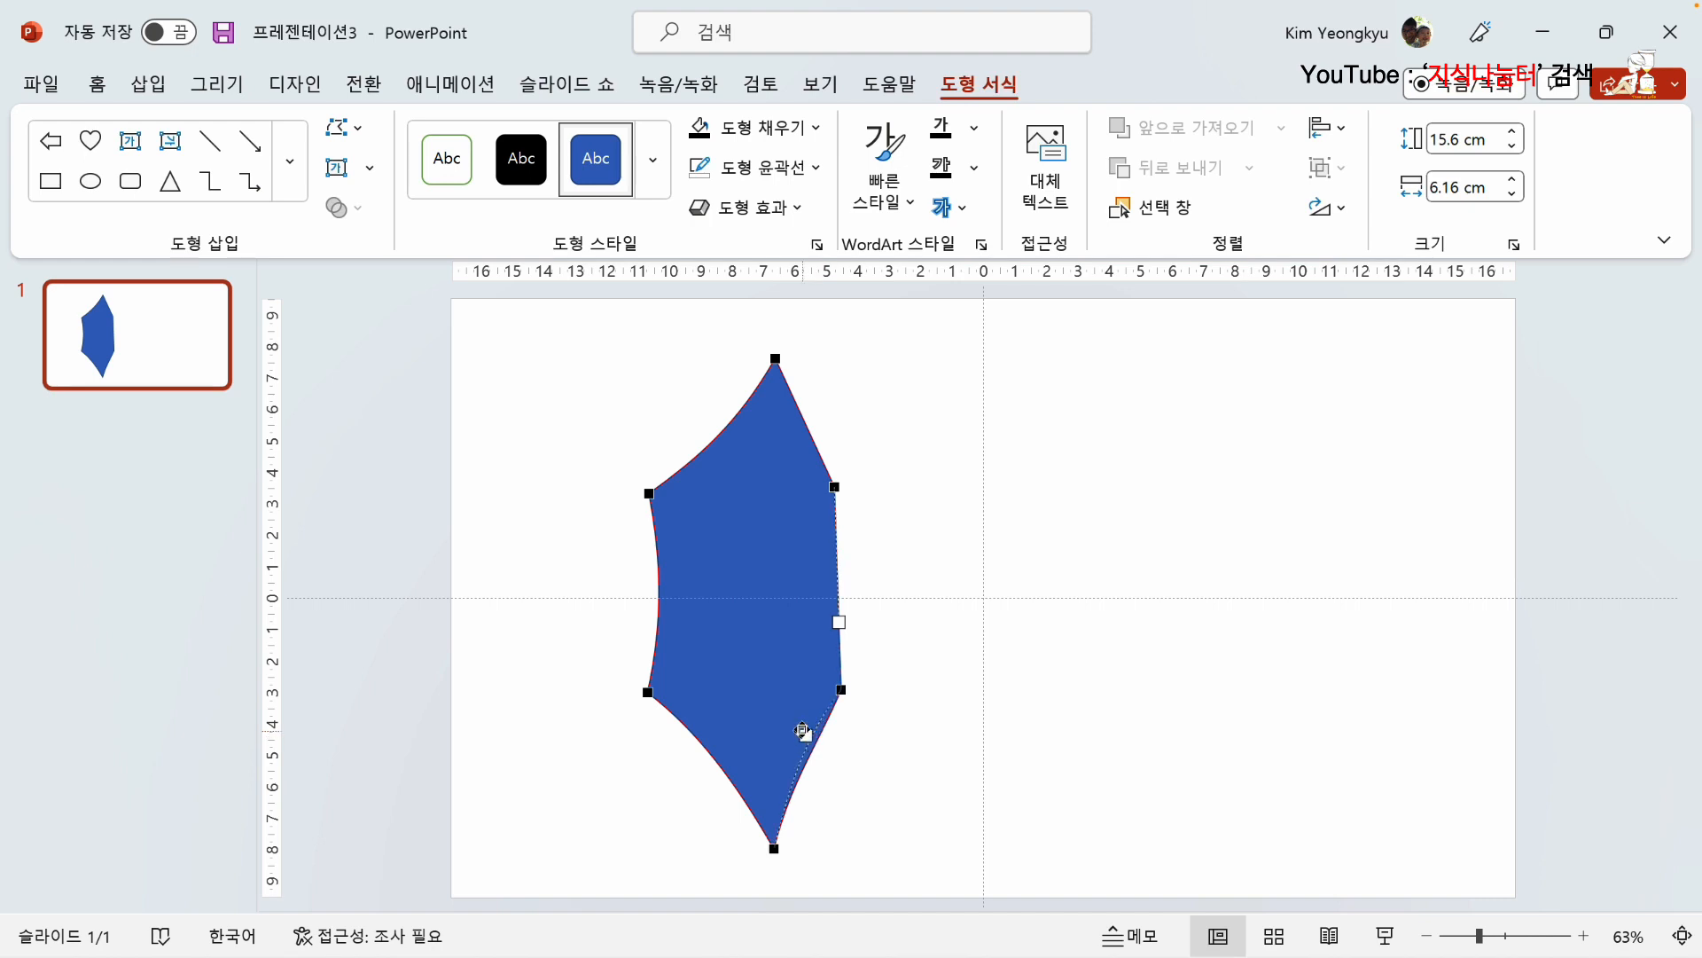
pyautogui.click(834, 486)
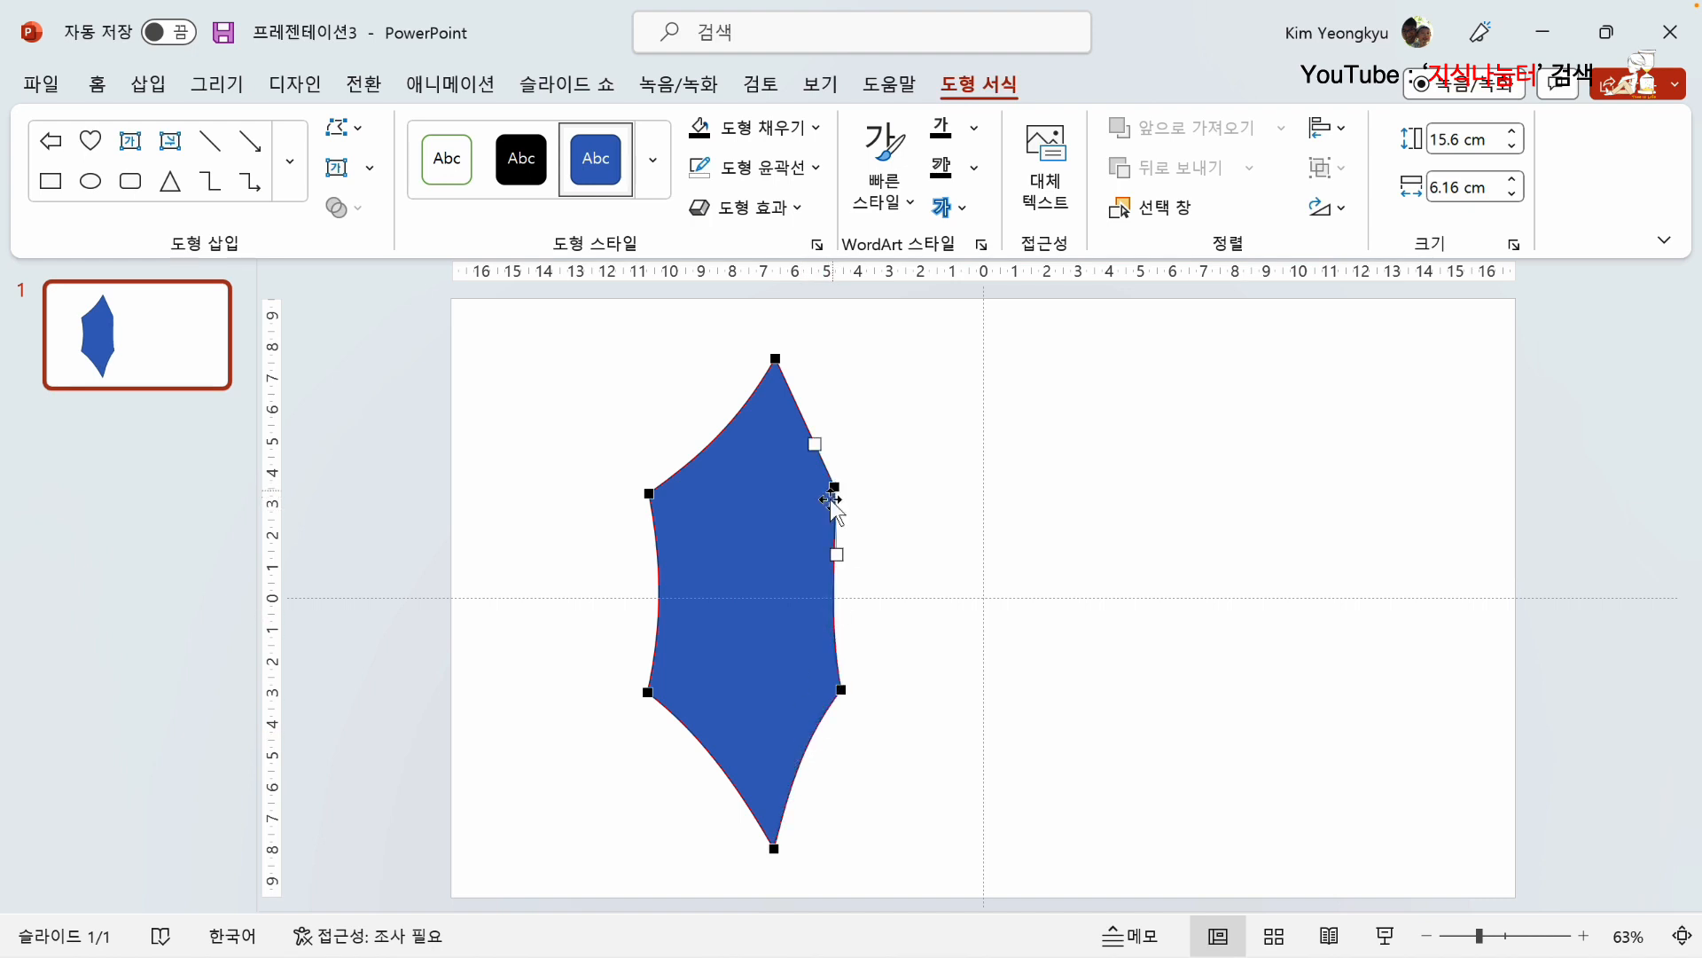
pyautogui.moveTo(838, 548); pyautogui.dragTo(830, 550)
pyautogui.moveTo(815, 445); pyautogui.dragTo(807, 450)
pyautogui.click(777, 360)
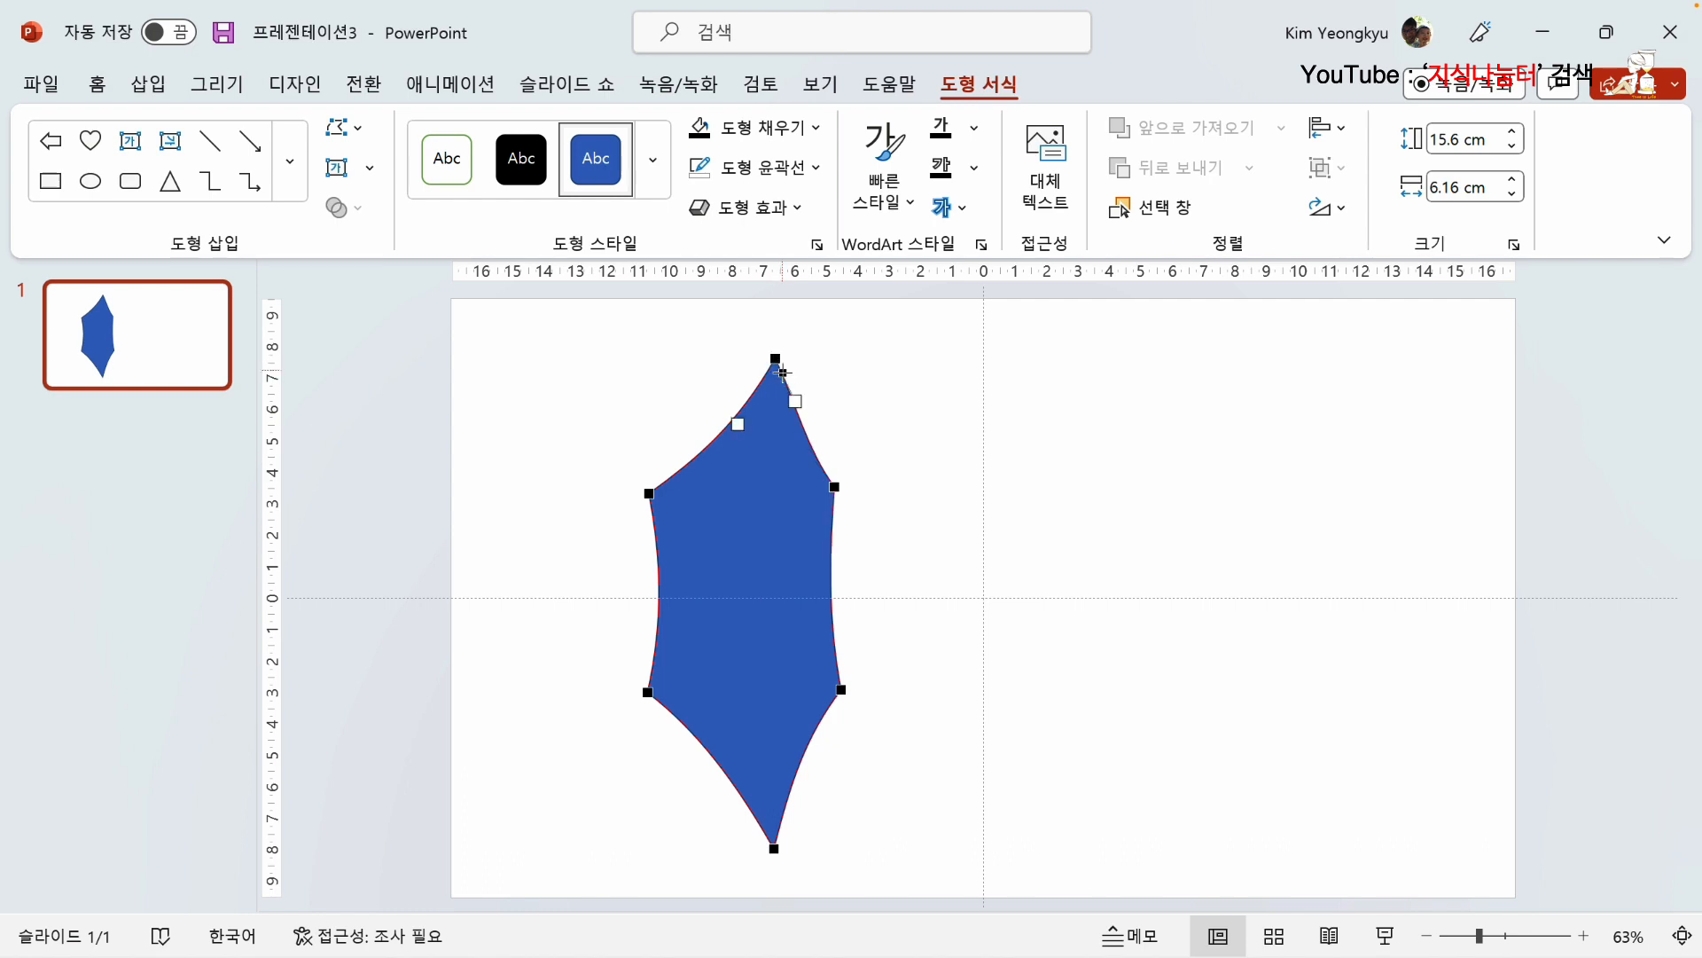
pyautogui.click(893, 382)
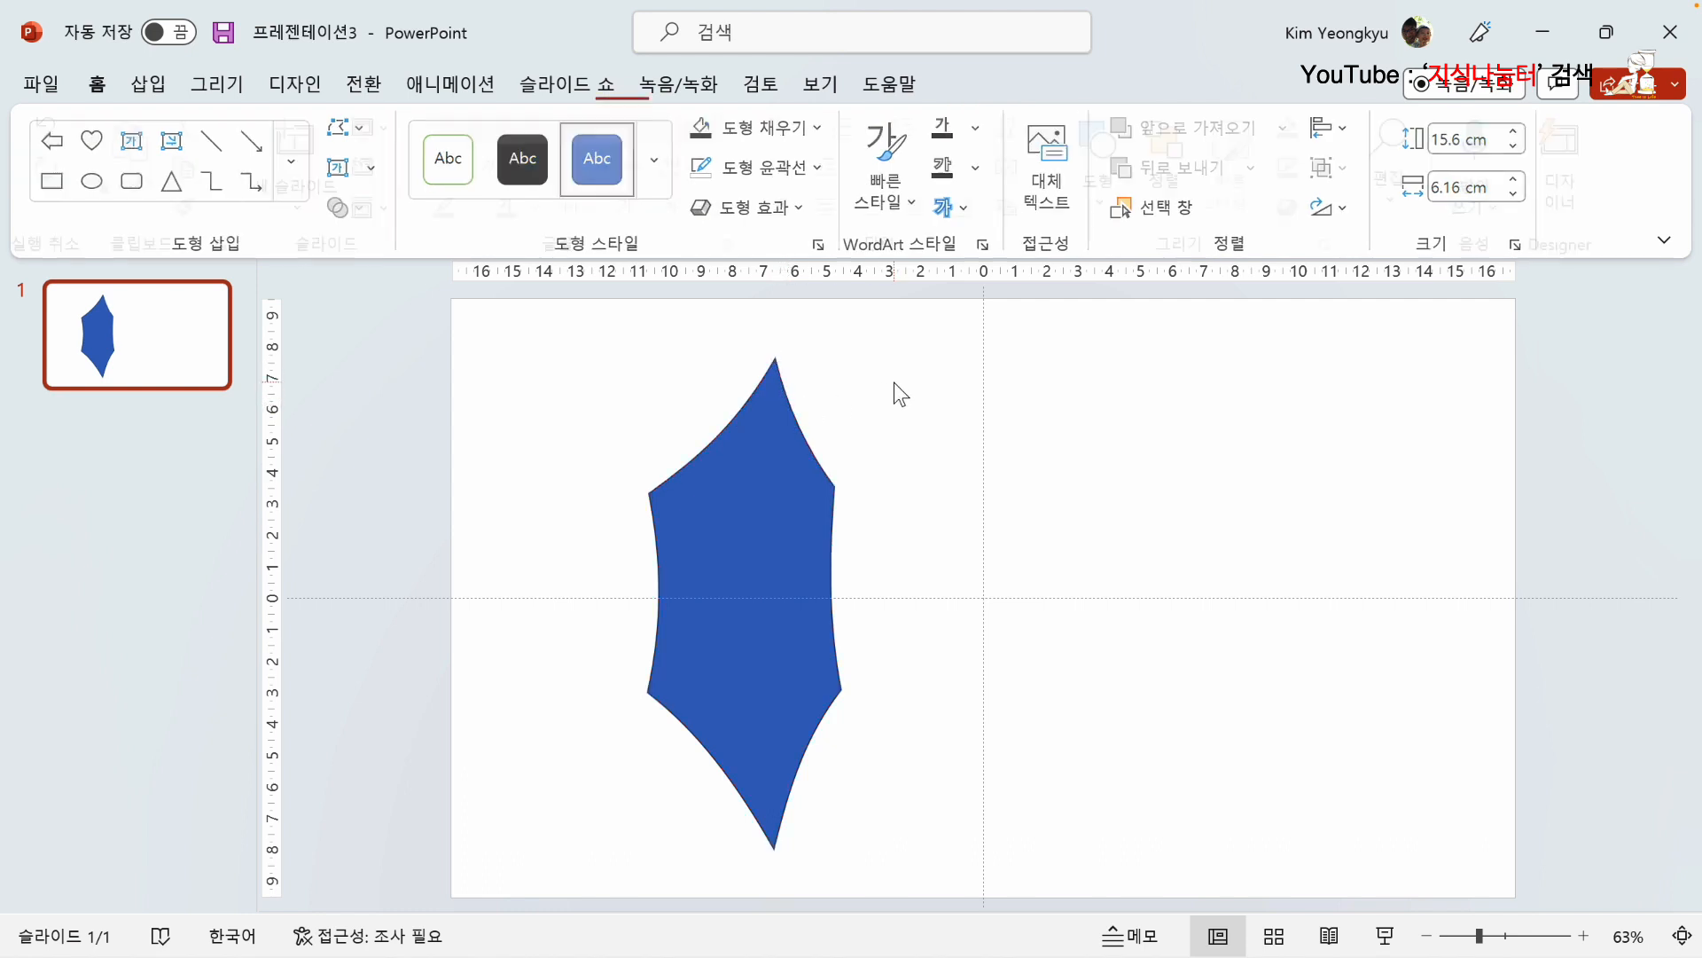
# Step: Remove the leaf shape's outline and fill it with the standard green color
pyautogui.click(758, 591)
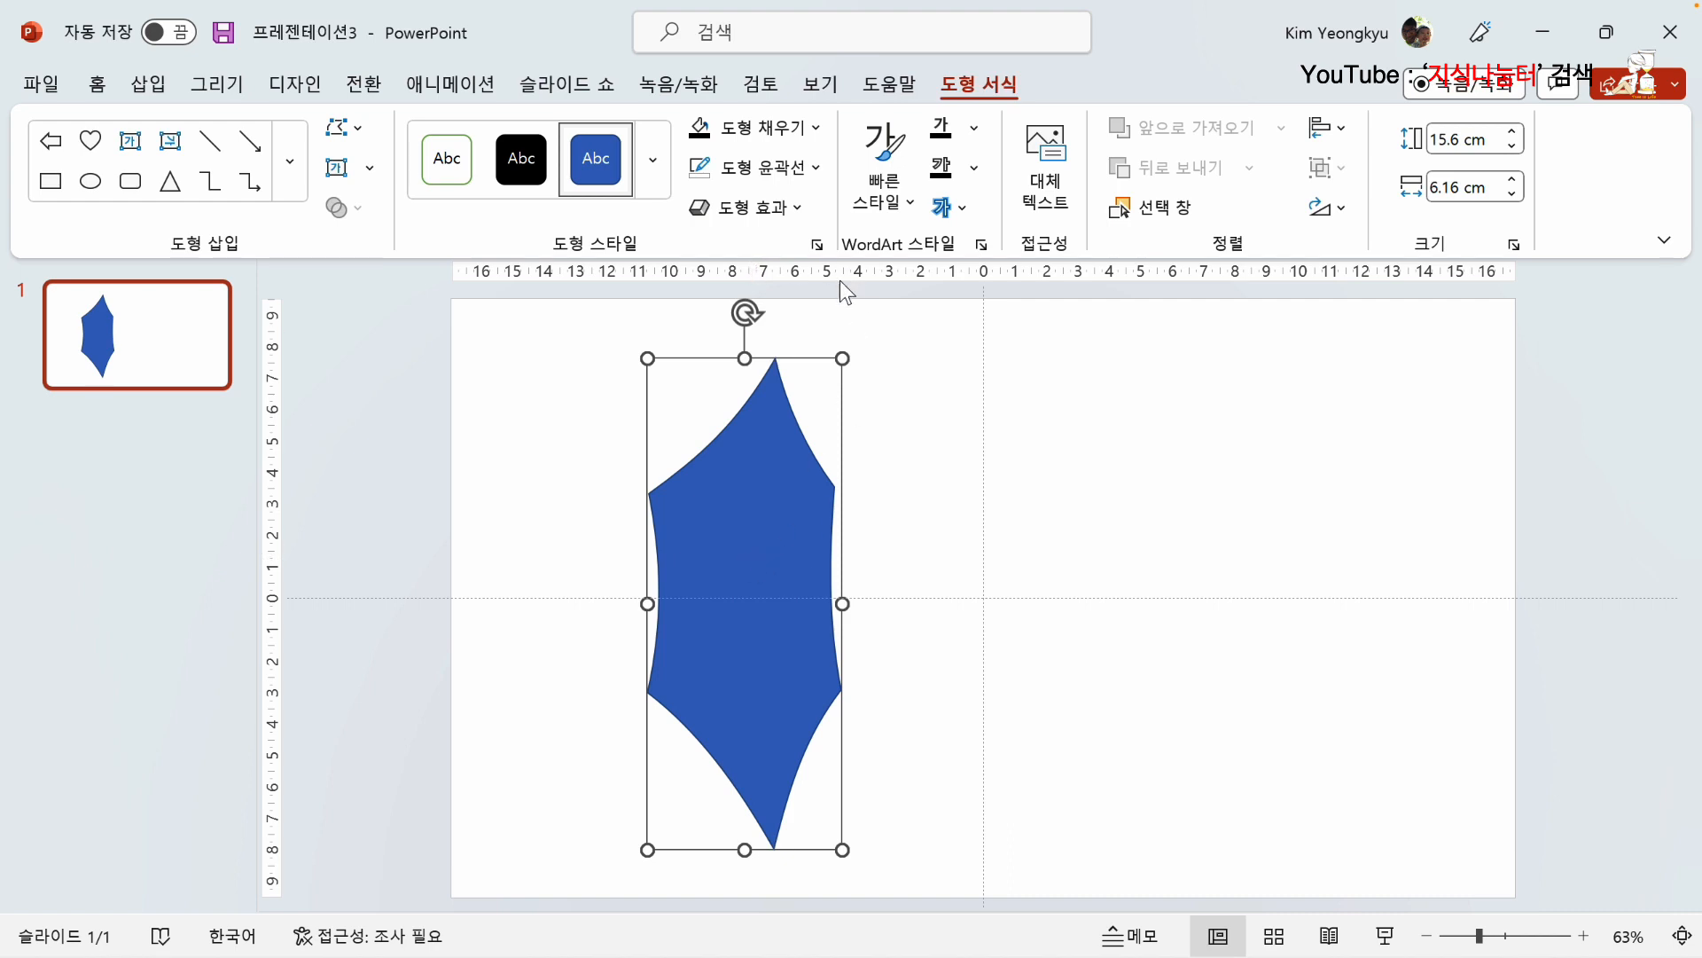
pyautogui.click(809, 169)
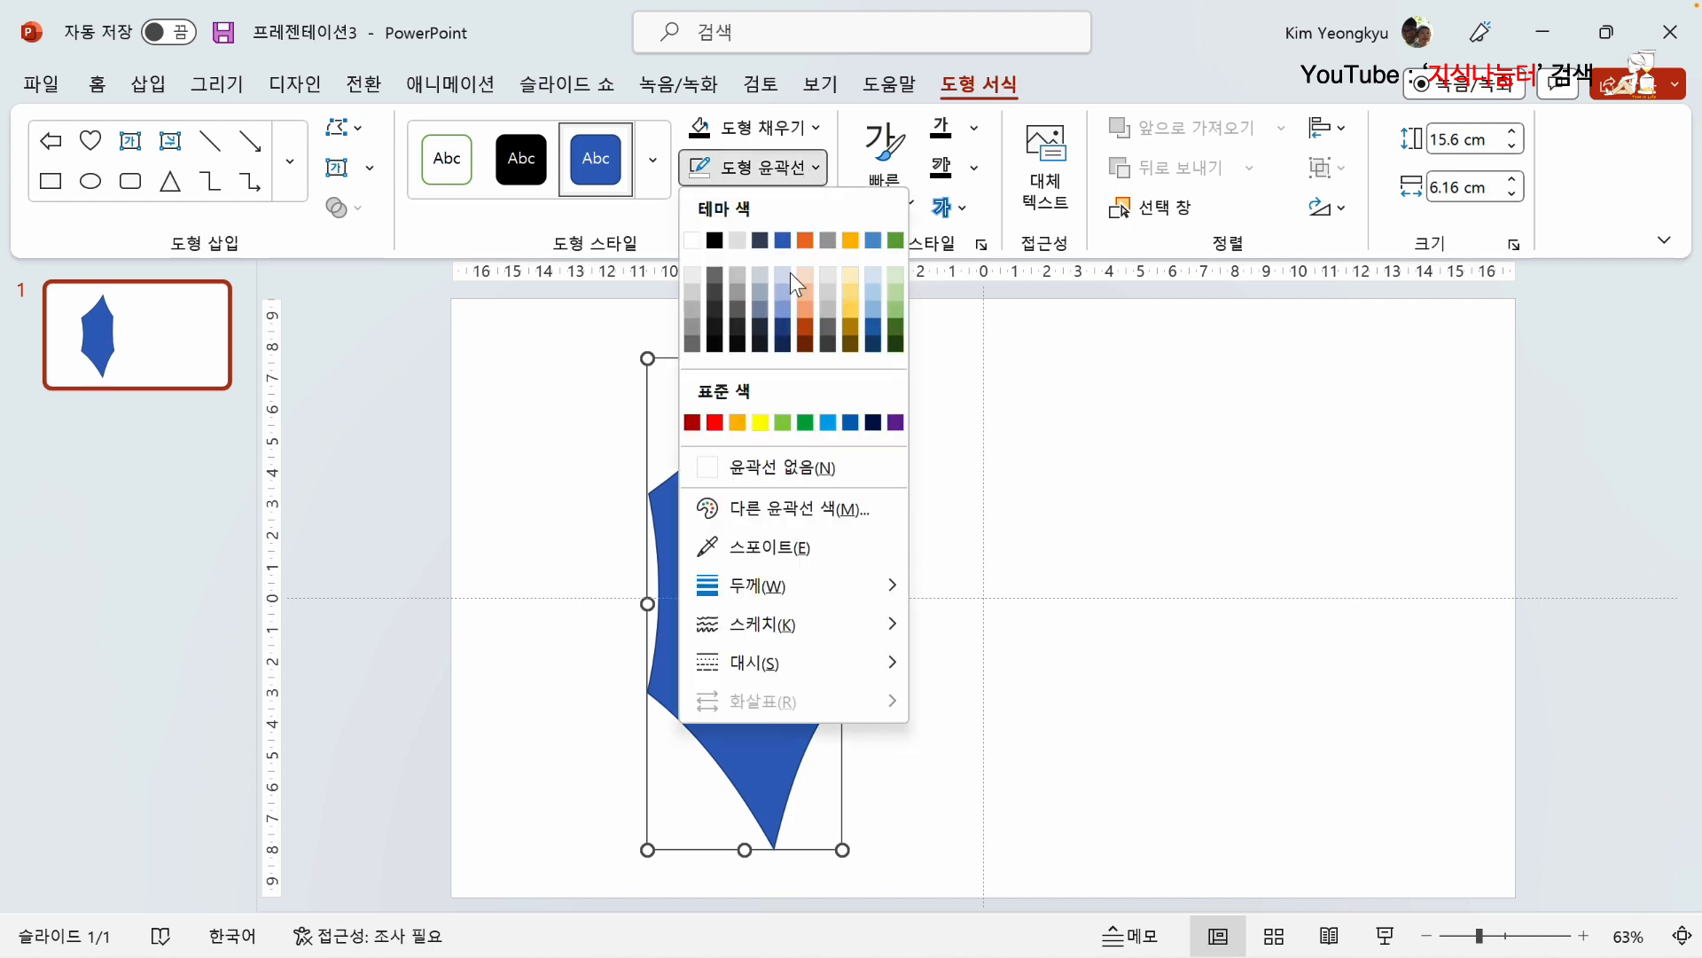
pyautogui.click(792, 470)
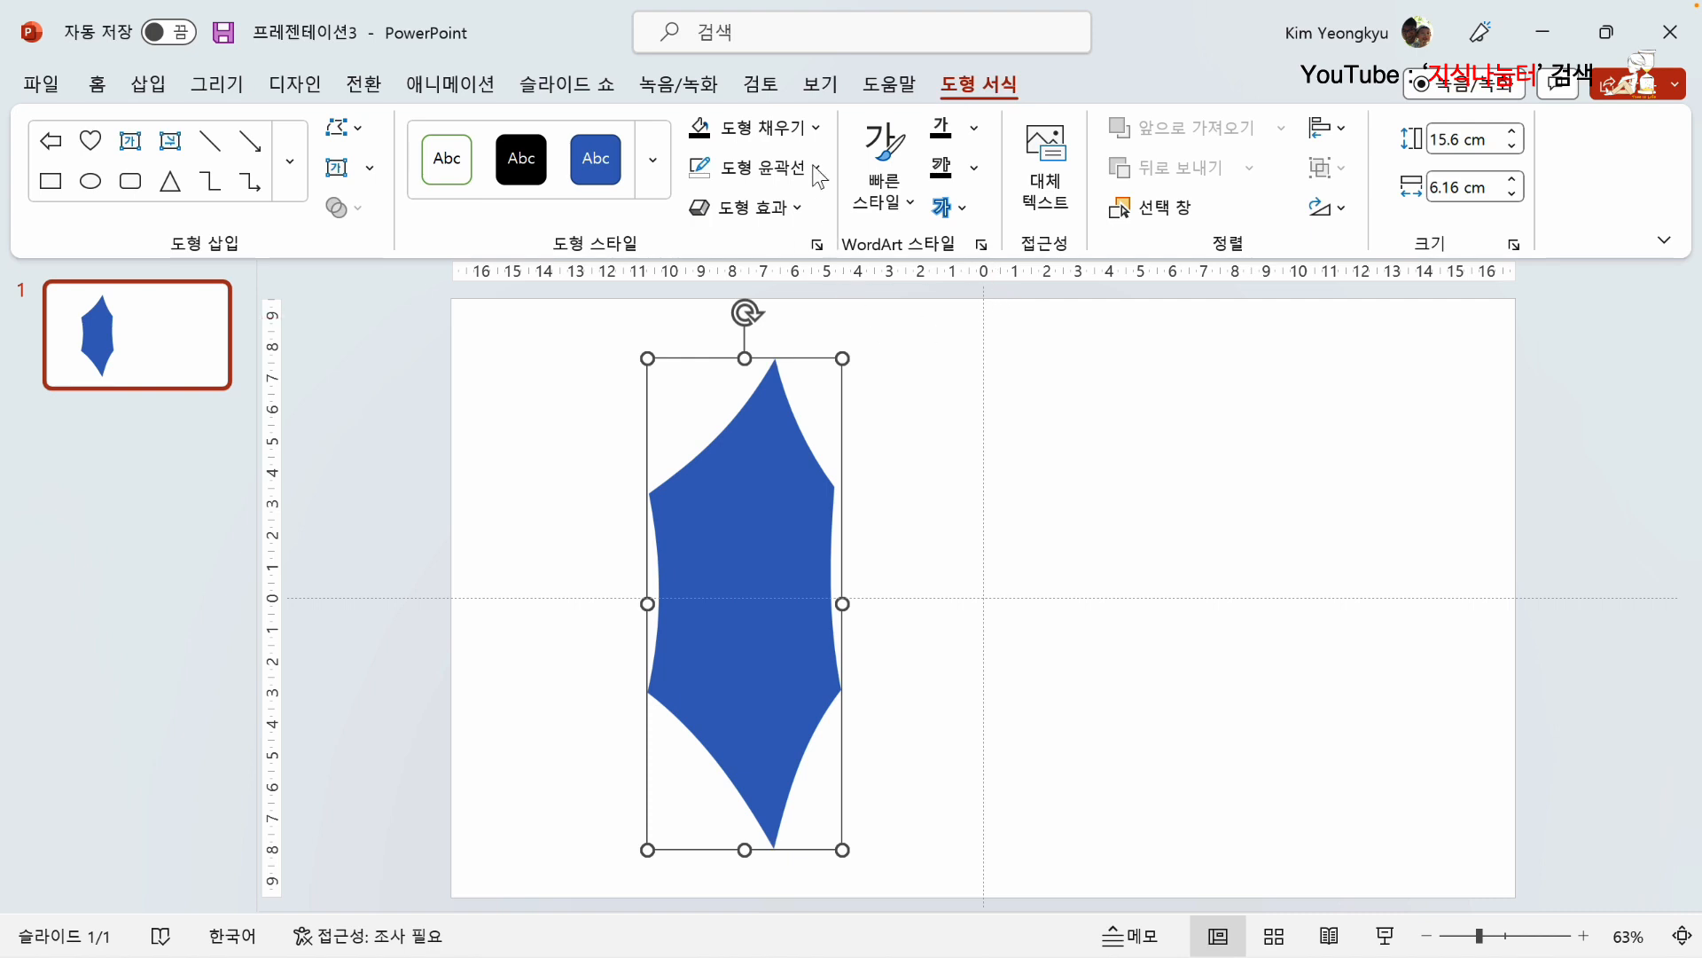
pyautogui.click(814, 128)
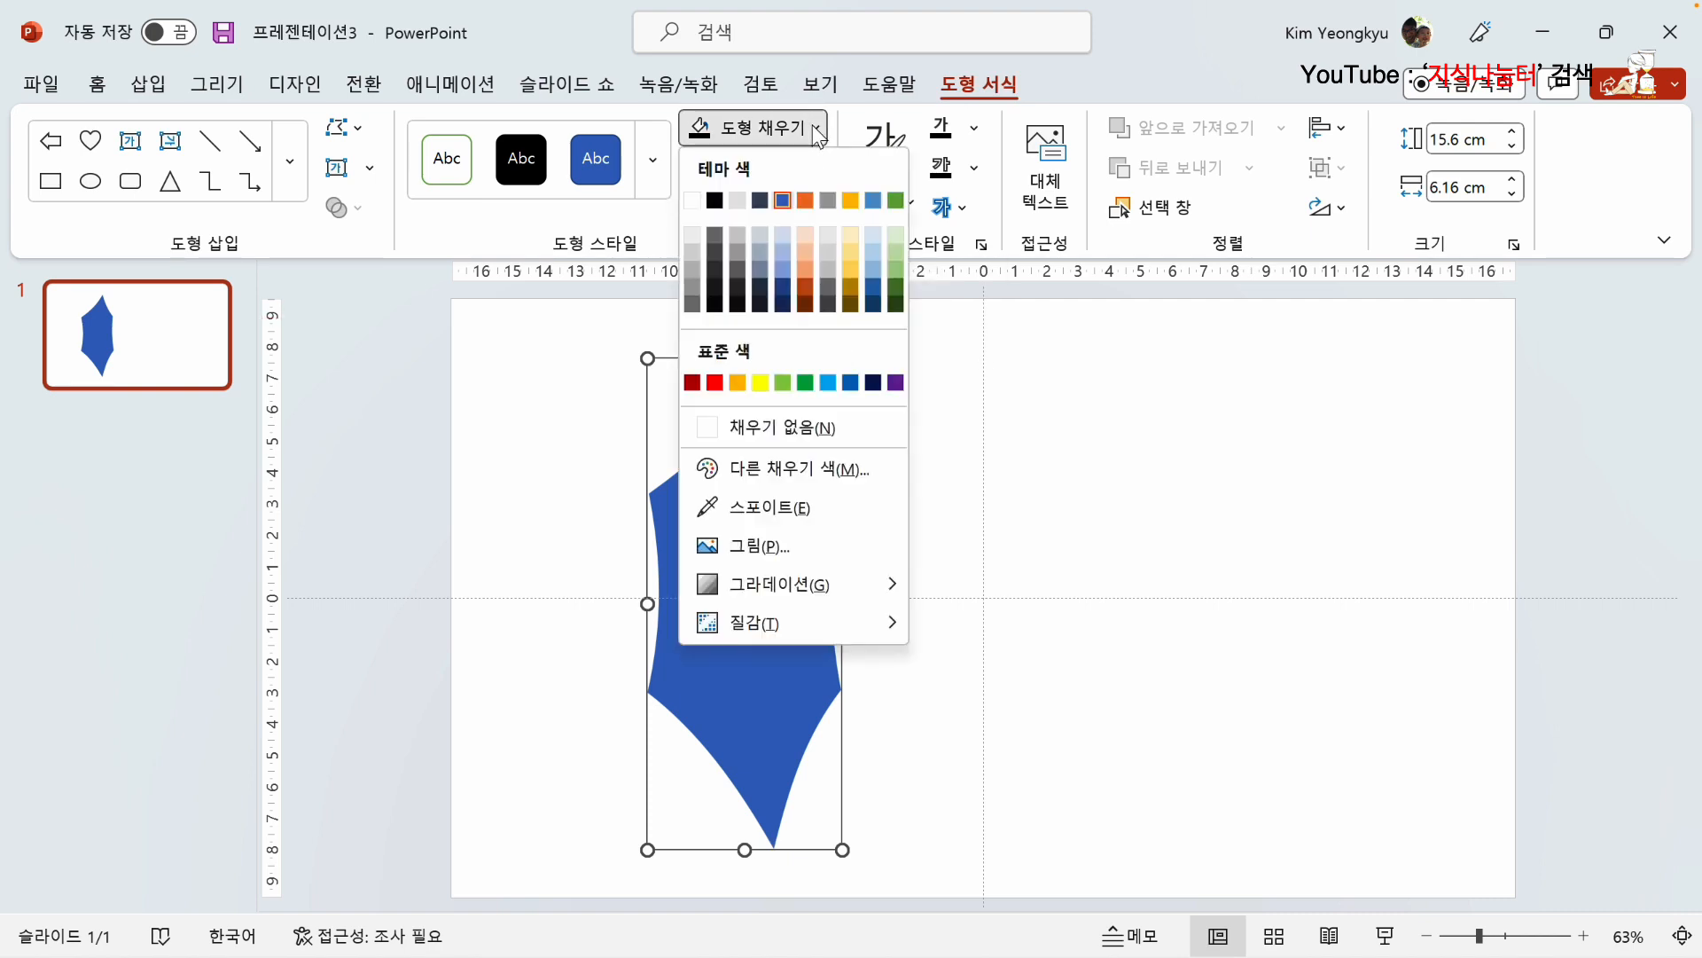
pyautogui.click(805, 382)
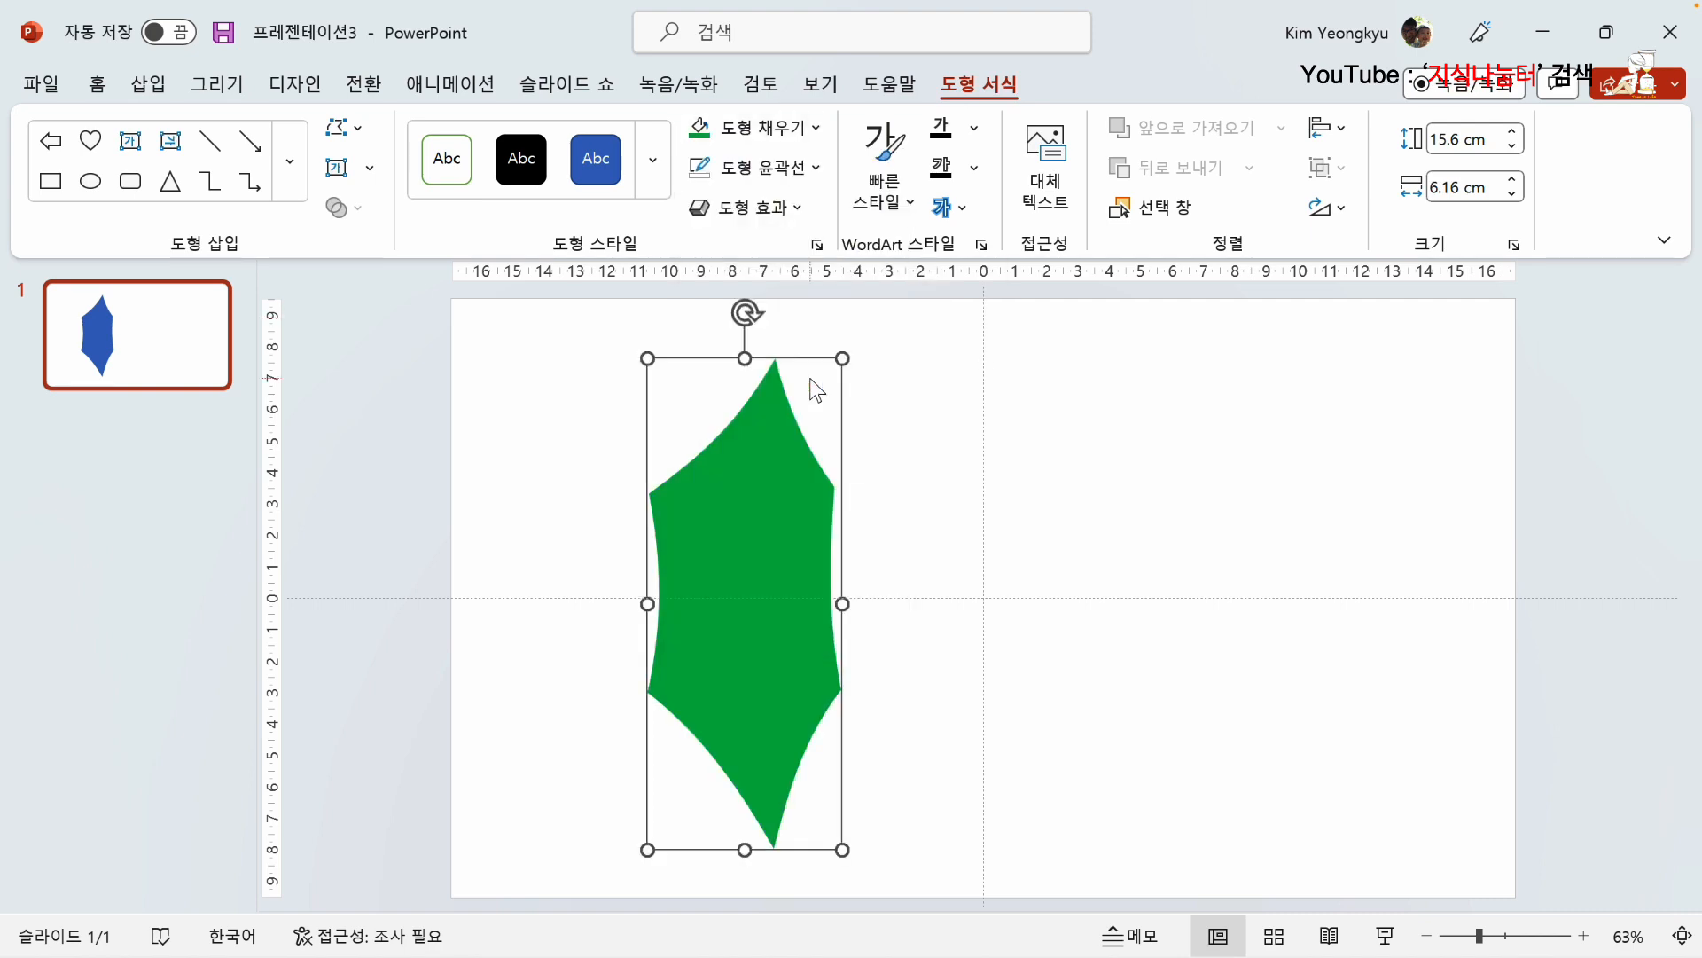
# Step: Apply a dark-variation linear gradient to the leaf that deepens from green at its upper-left to dark green at its lower-right
pyautogui.click(817, 134)
pyautogui.moveTo(876, 574)
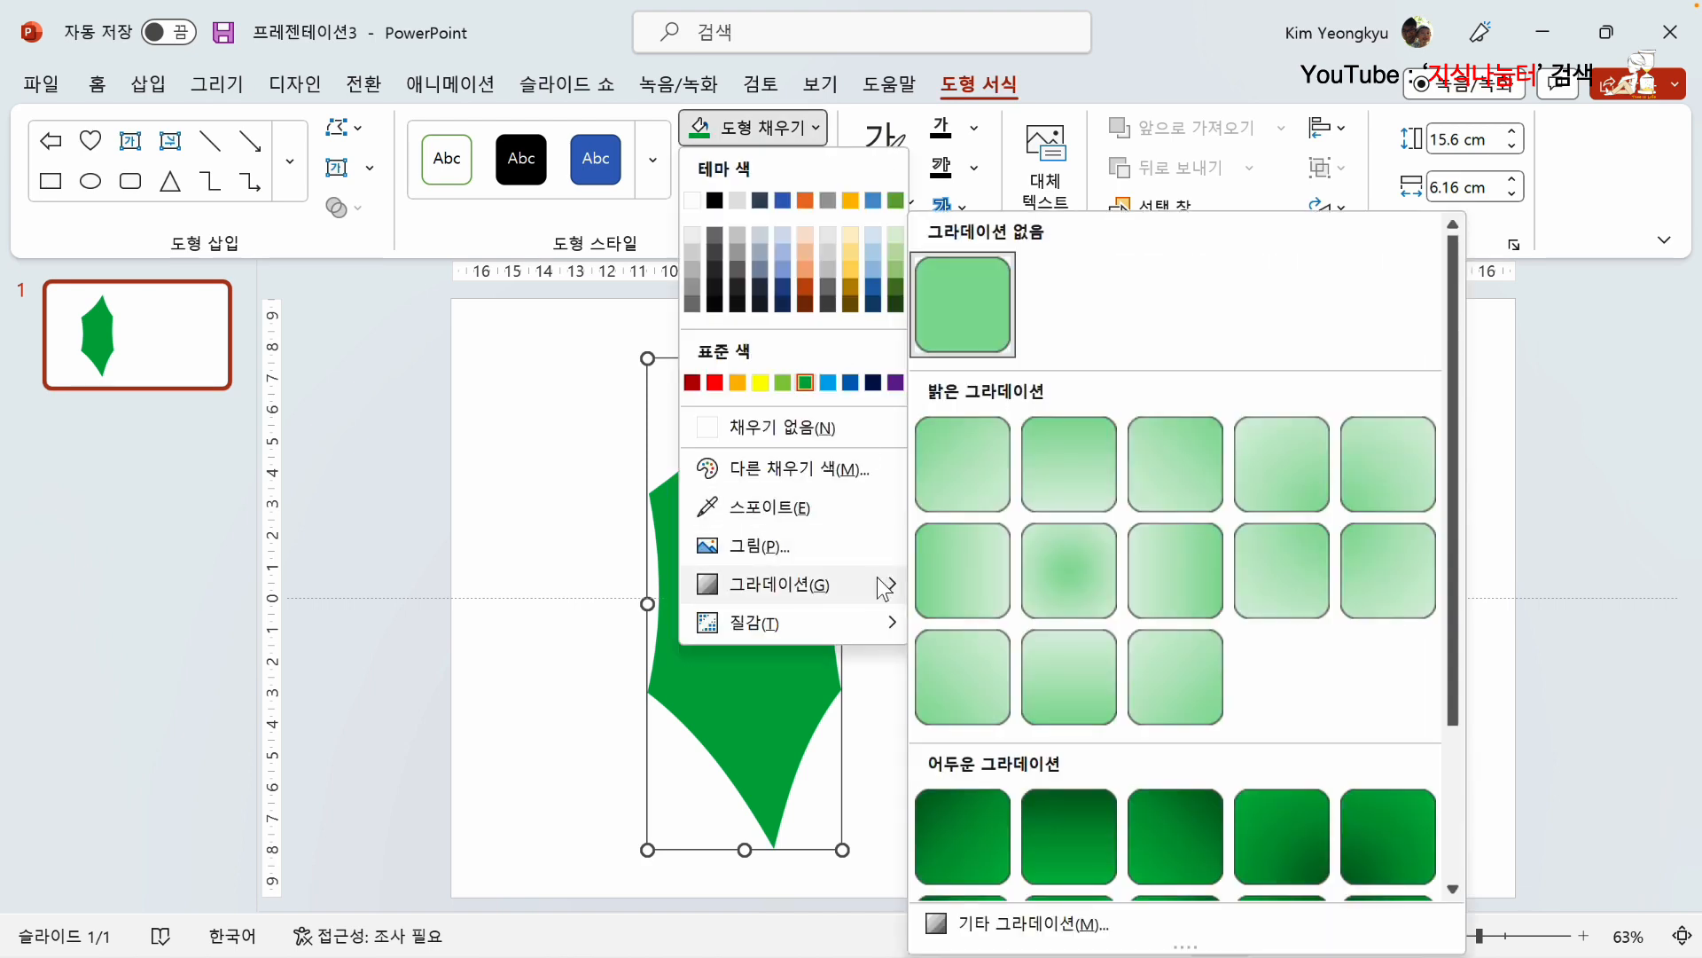
pyautogui.scroll(-2, 1086, 683)
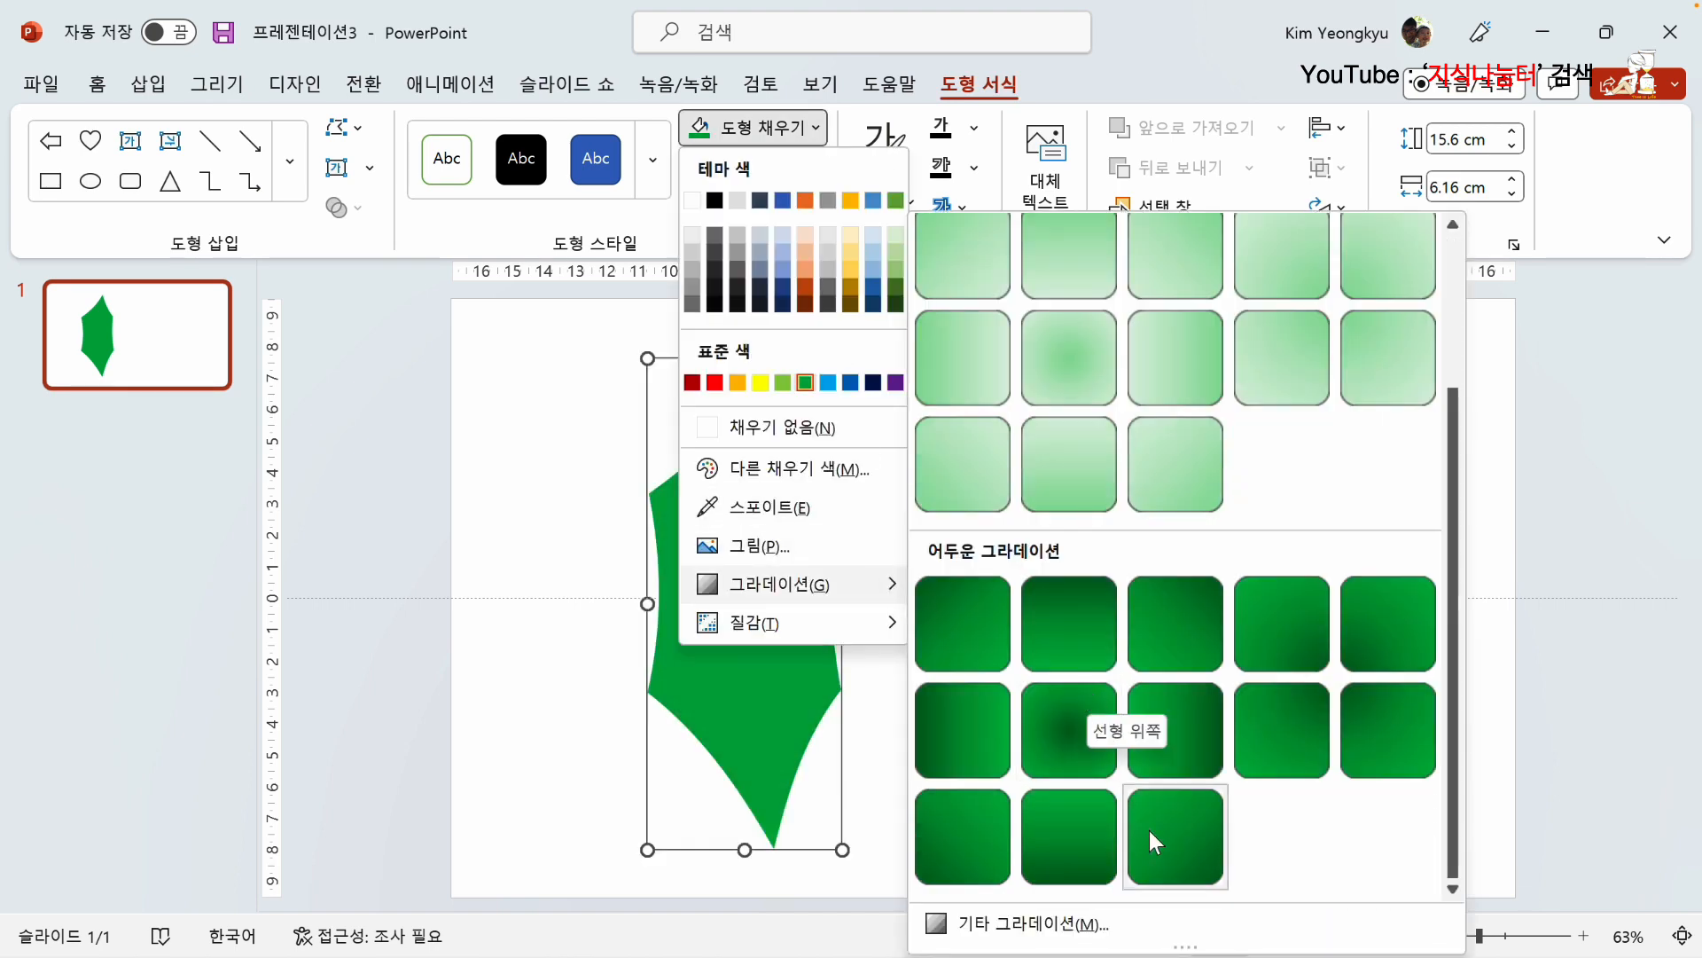
pyautogui.click(1196, 855)
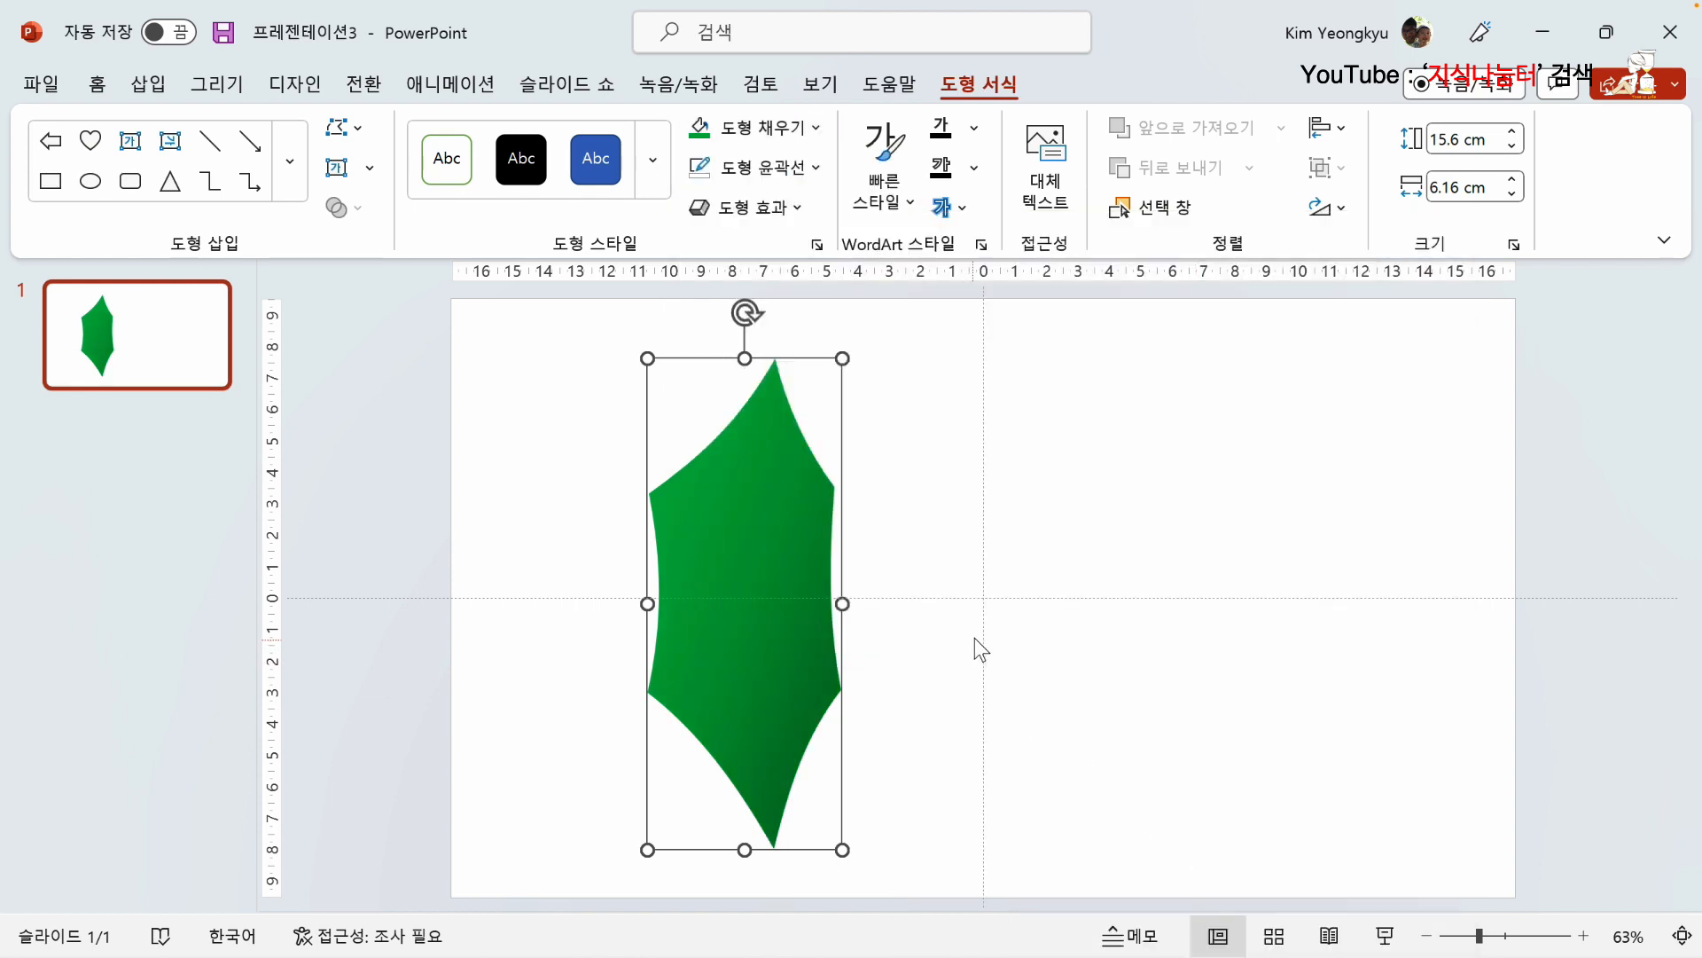
pyautogui.click(938, 485)
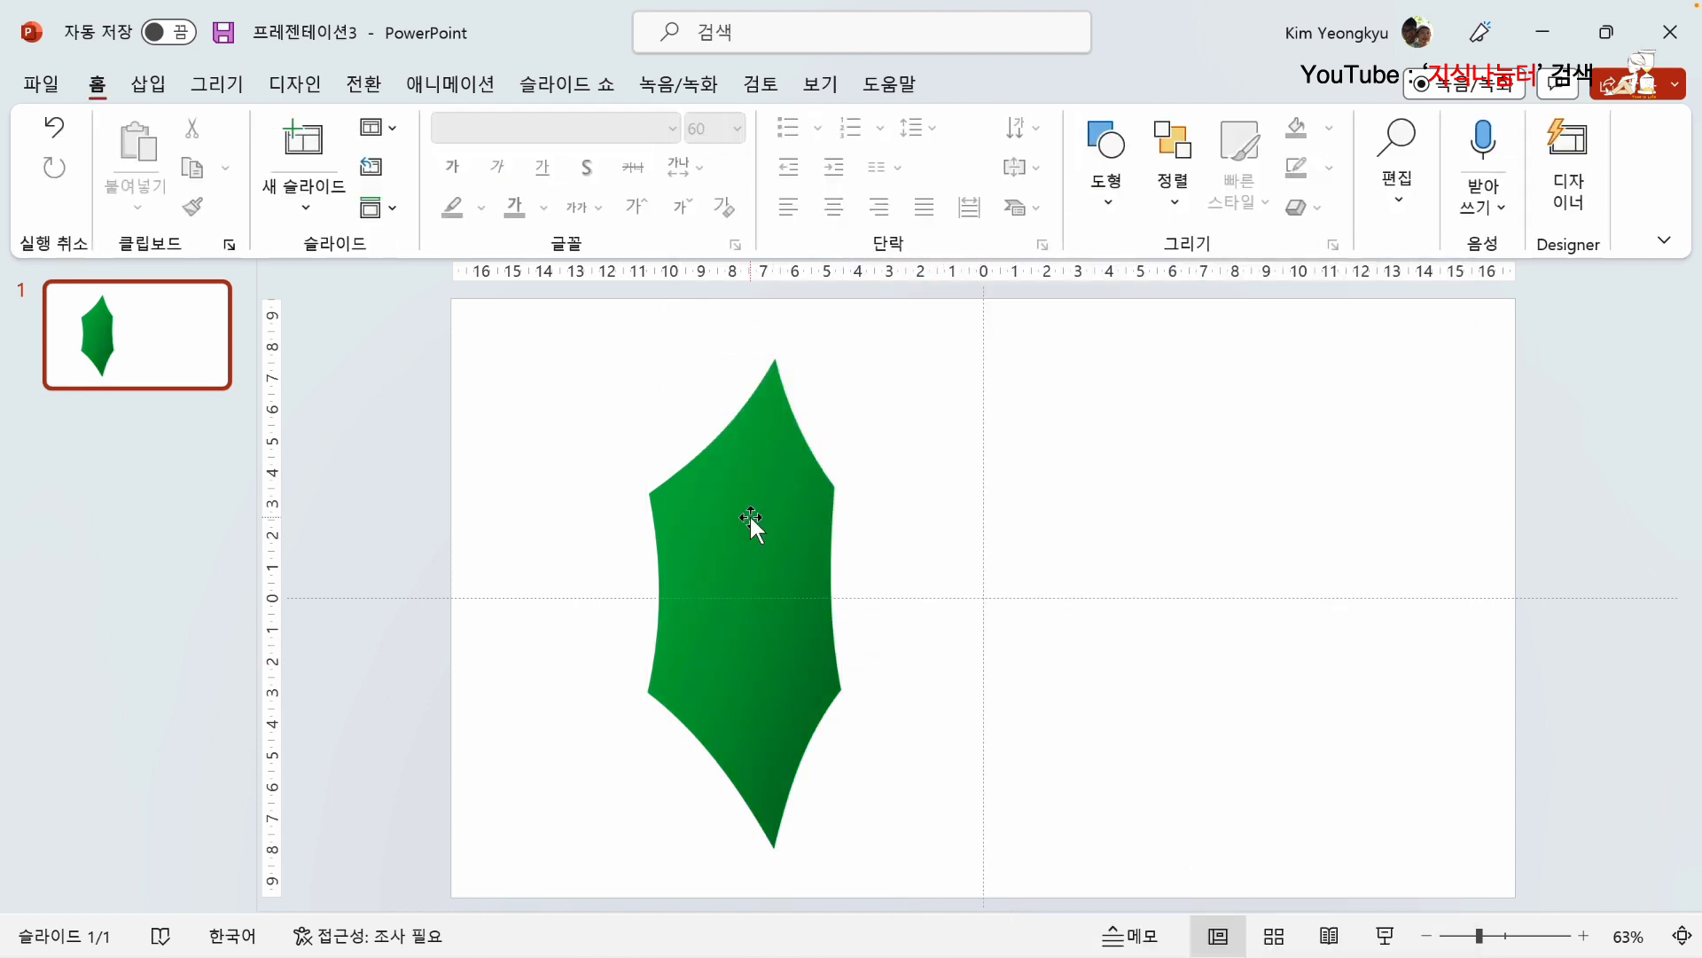
# Step: Draw a straight vertical freeform line about 15.45 cm long from the leaf's upper tip to its lower tip as a midrib
pyautogui.click(746, 515)
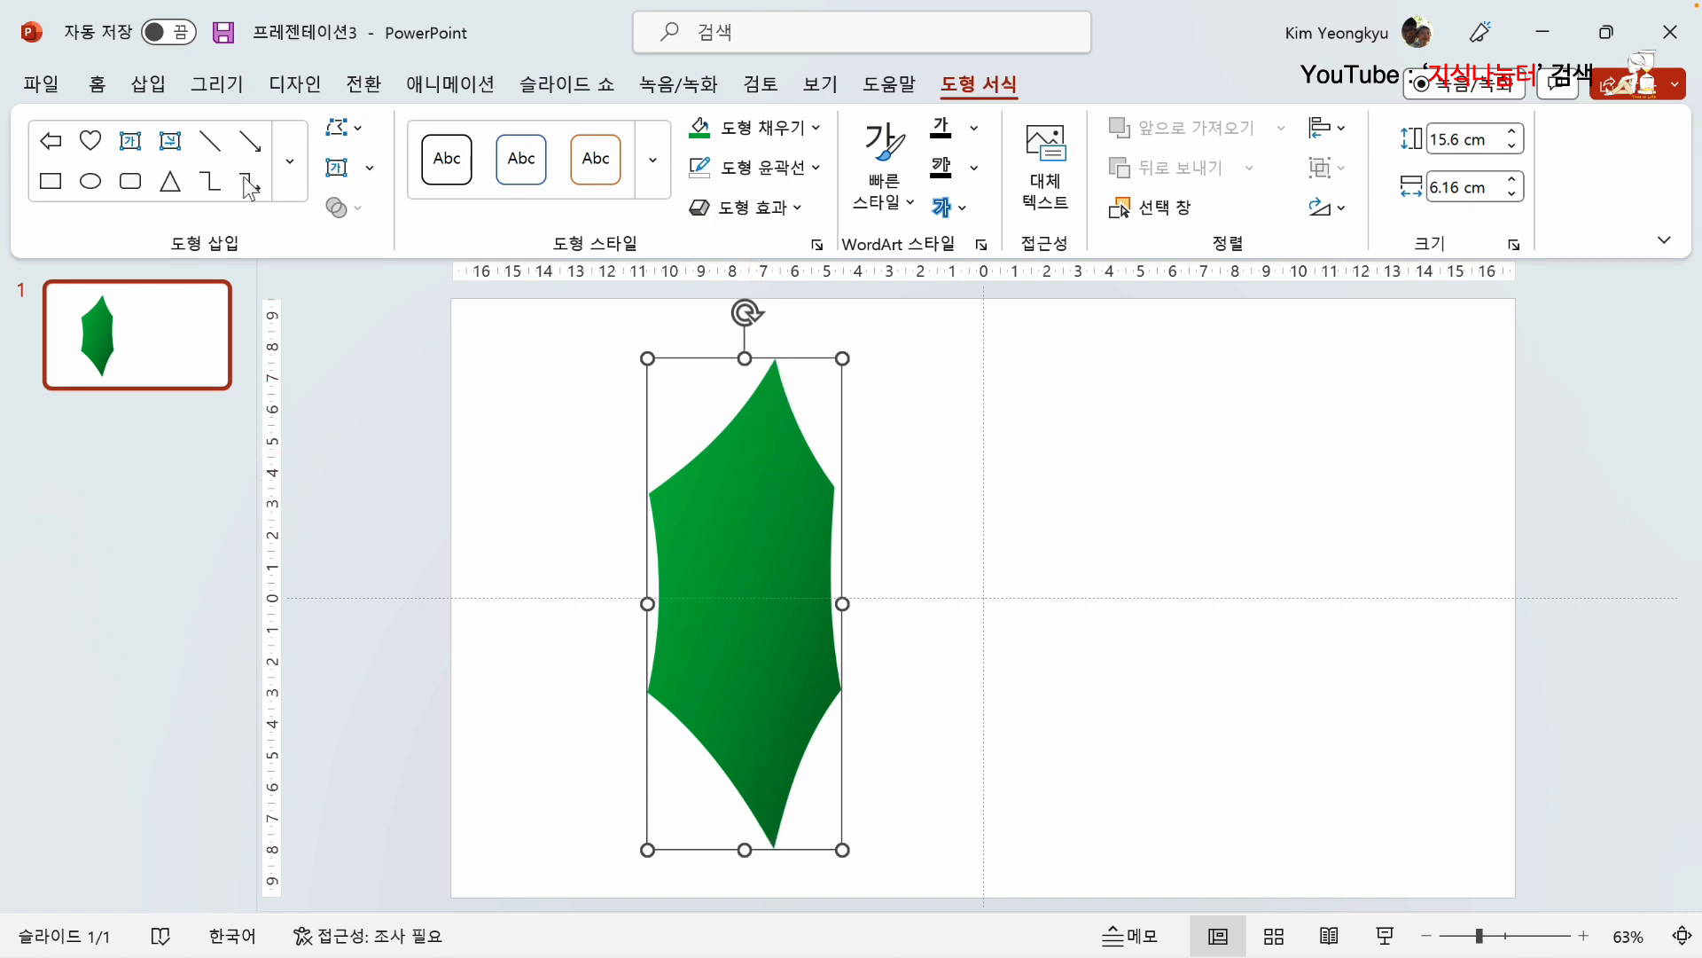
pyautogui.click(148, 83)
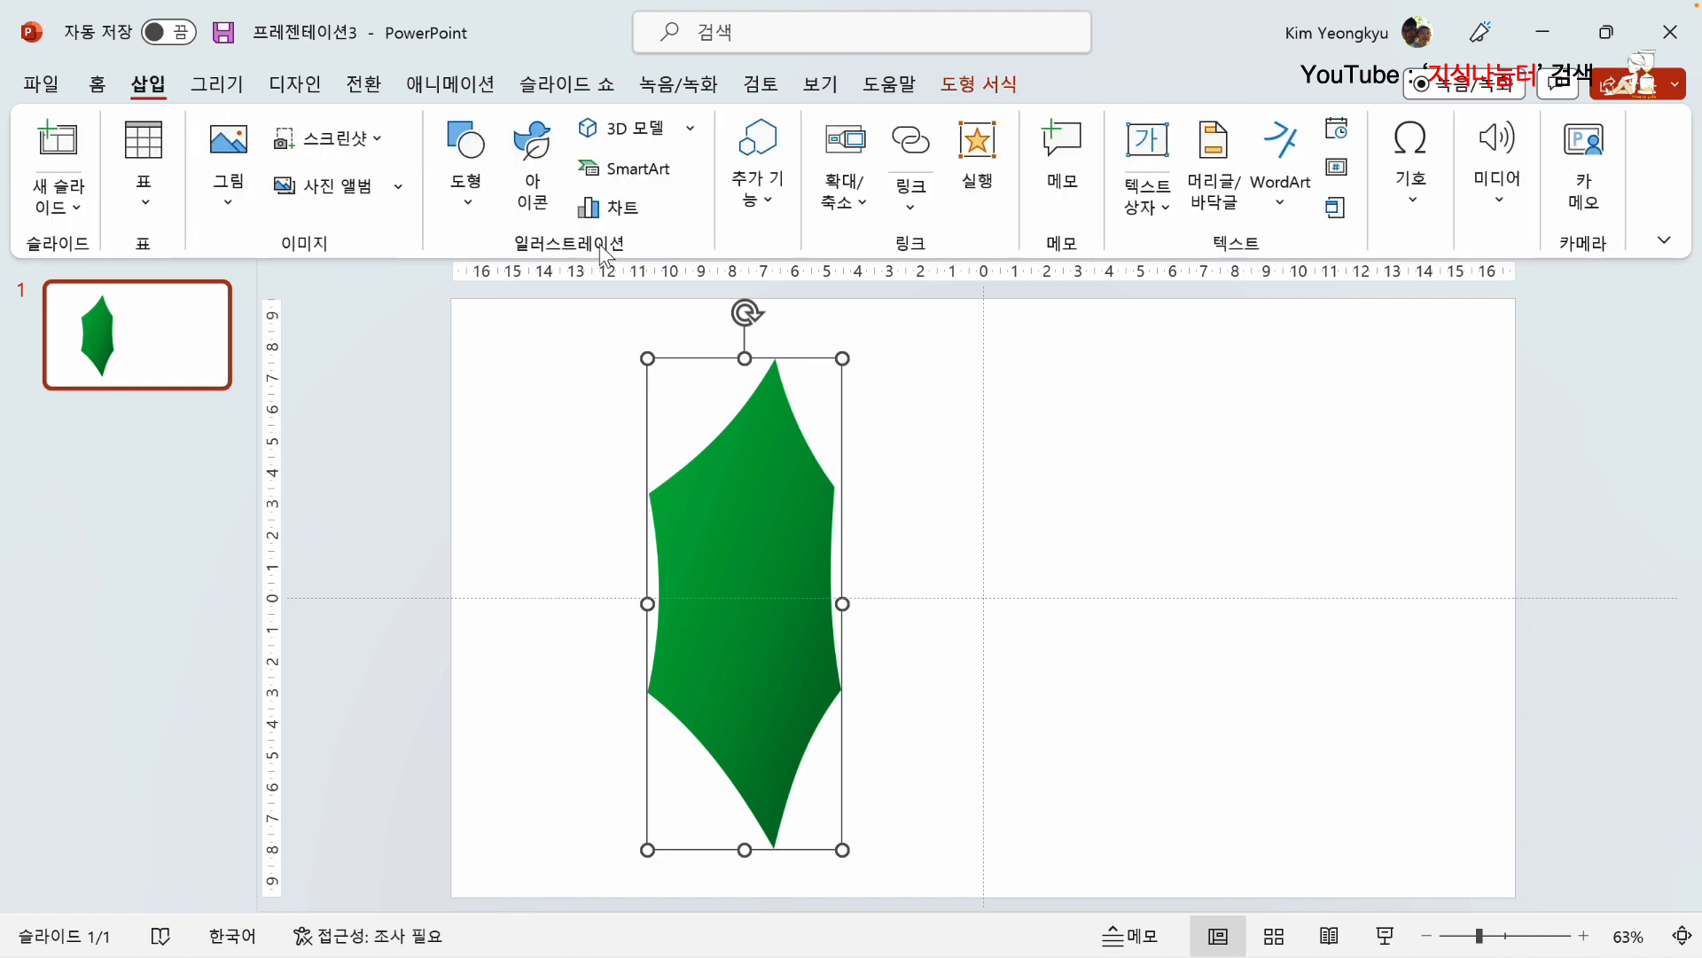
pyautogui.click(484, 192)
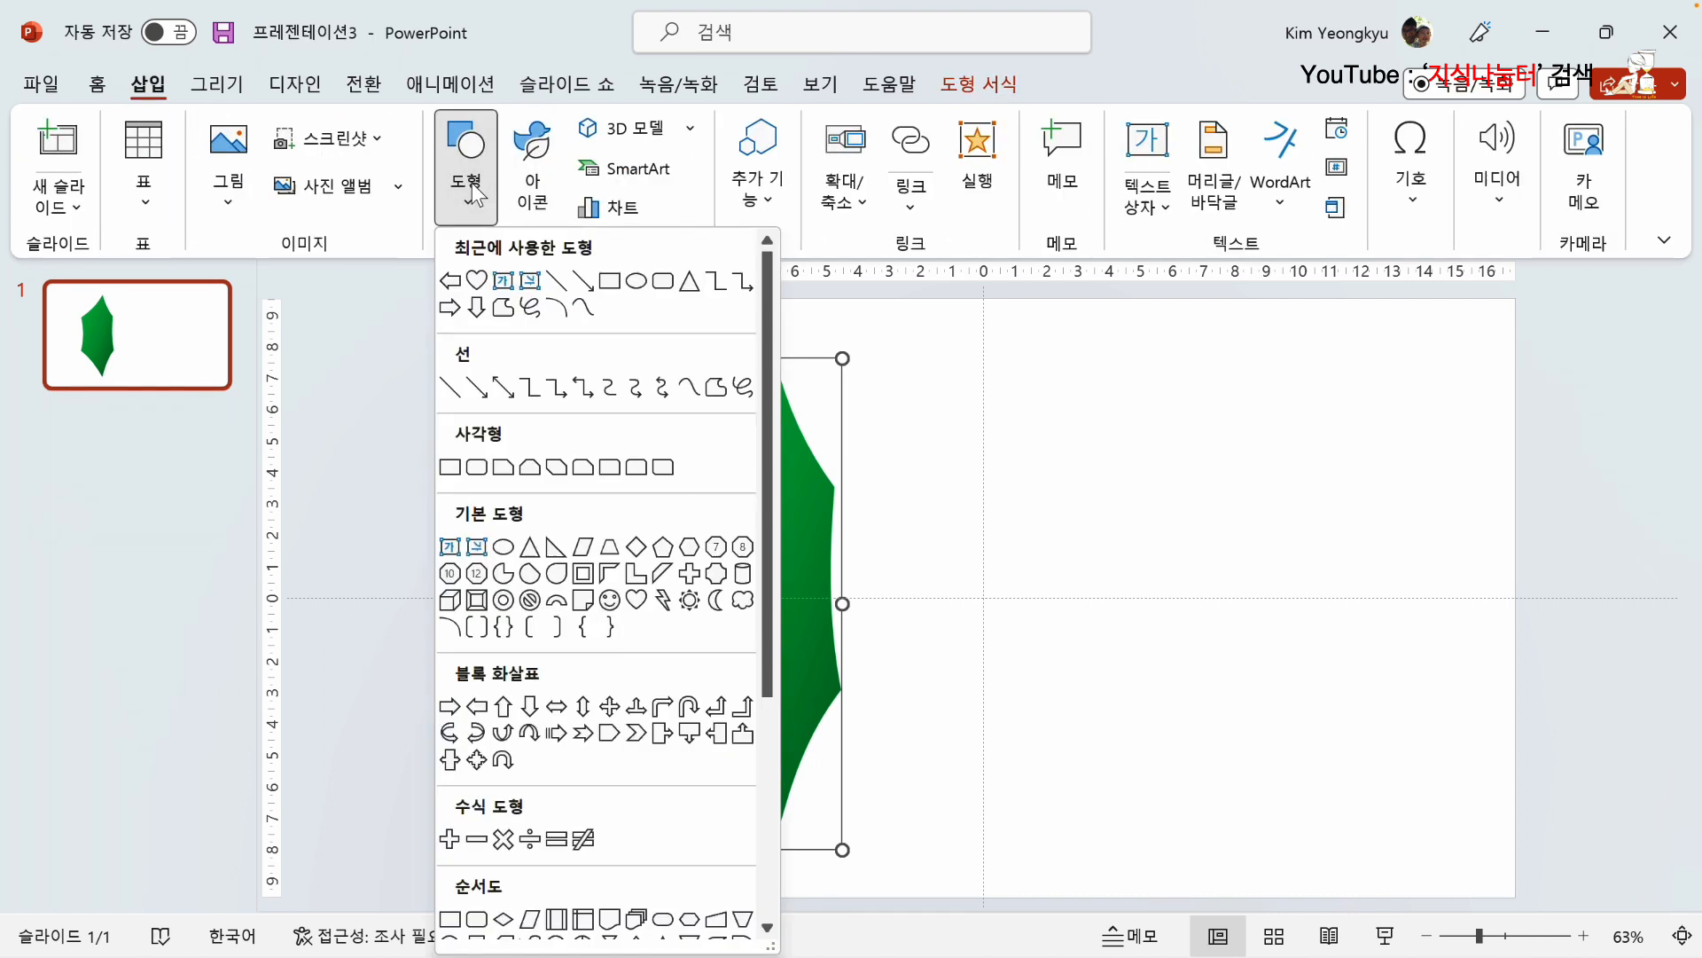
pyautogui.click(504, 307)
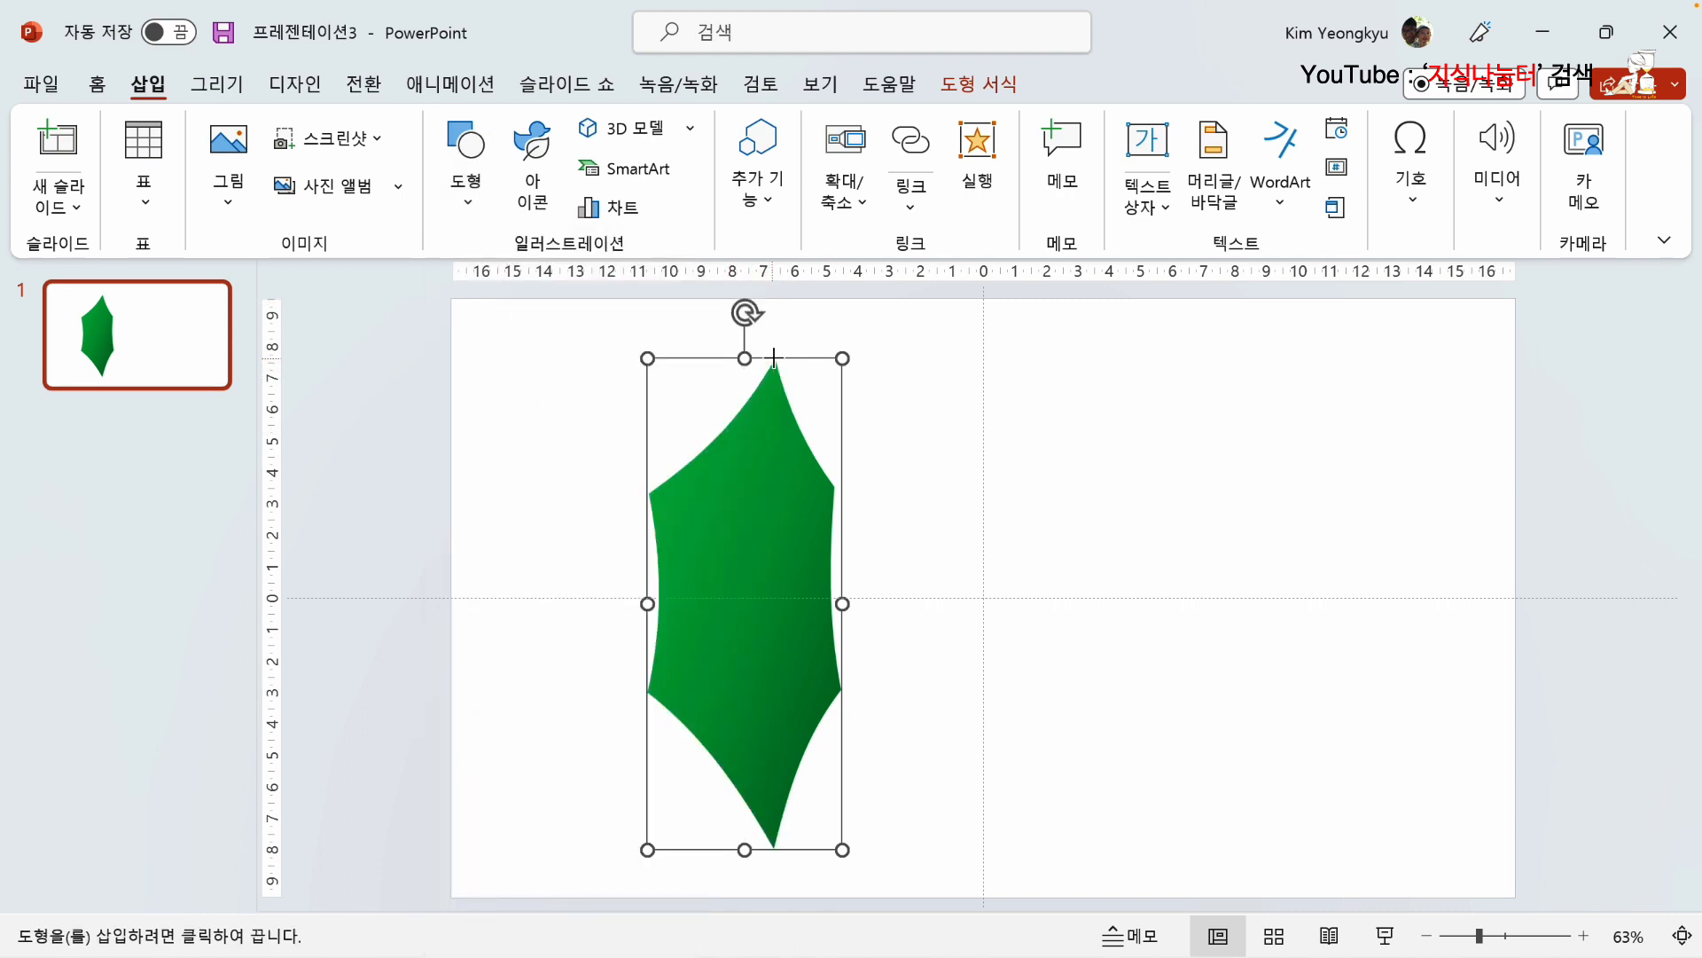
pyautogui.moveTo(774, 358); pyautogui.dragTo(774, 829)
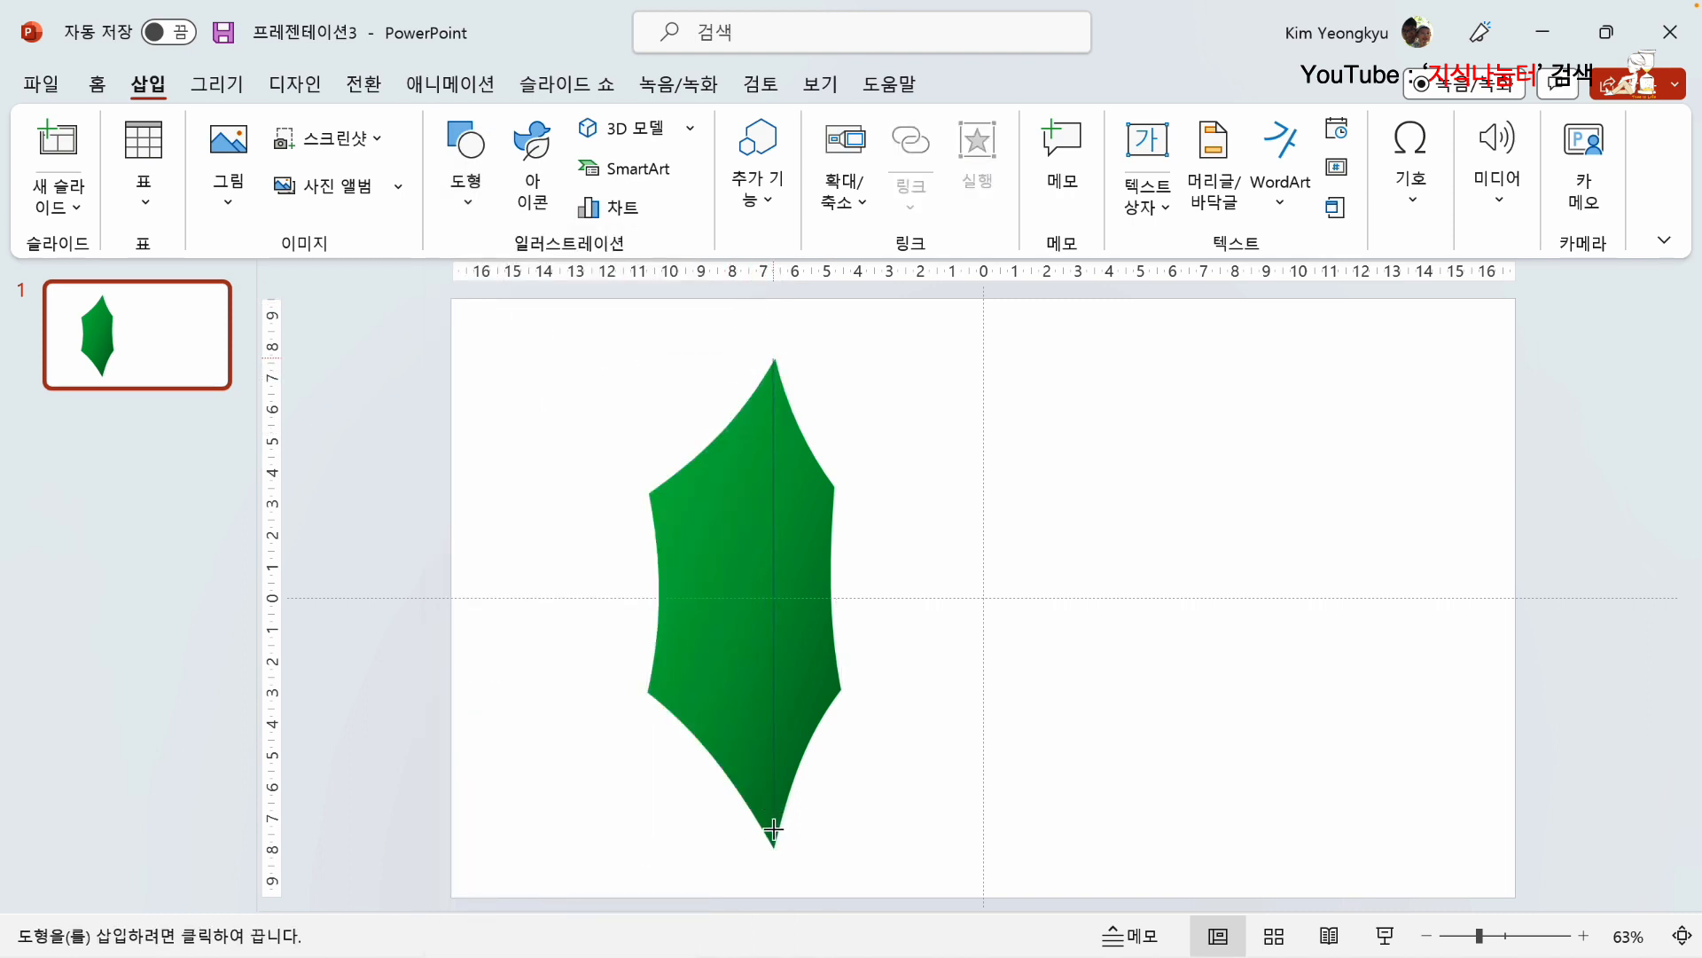
pyautogui.click(773, 843)
pyautogui.press('Escape')
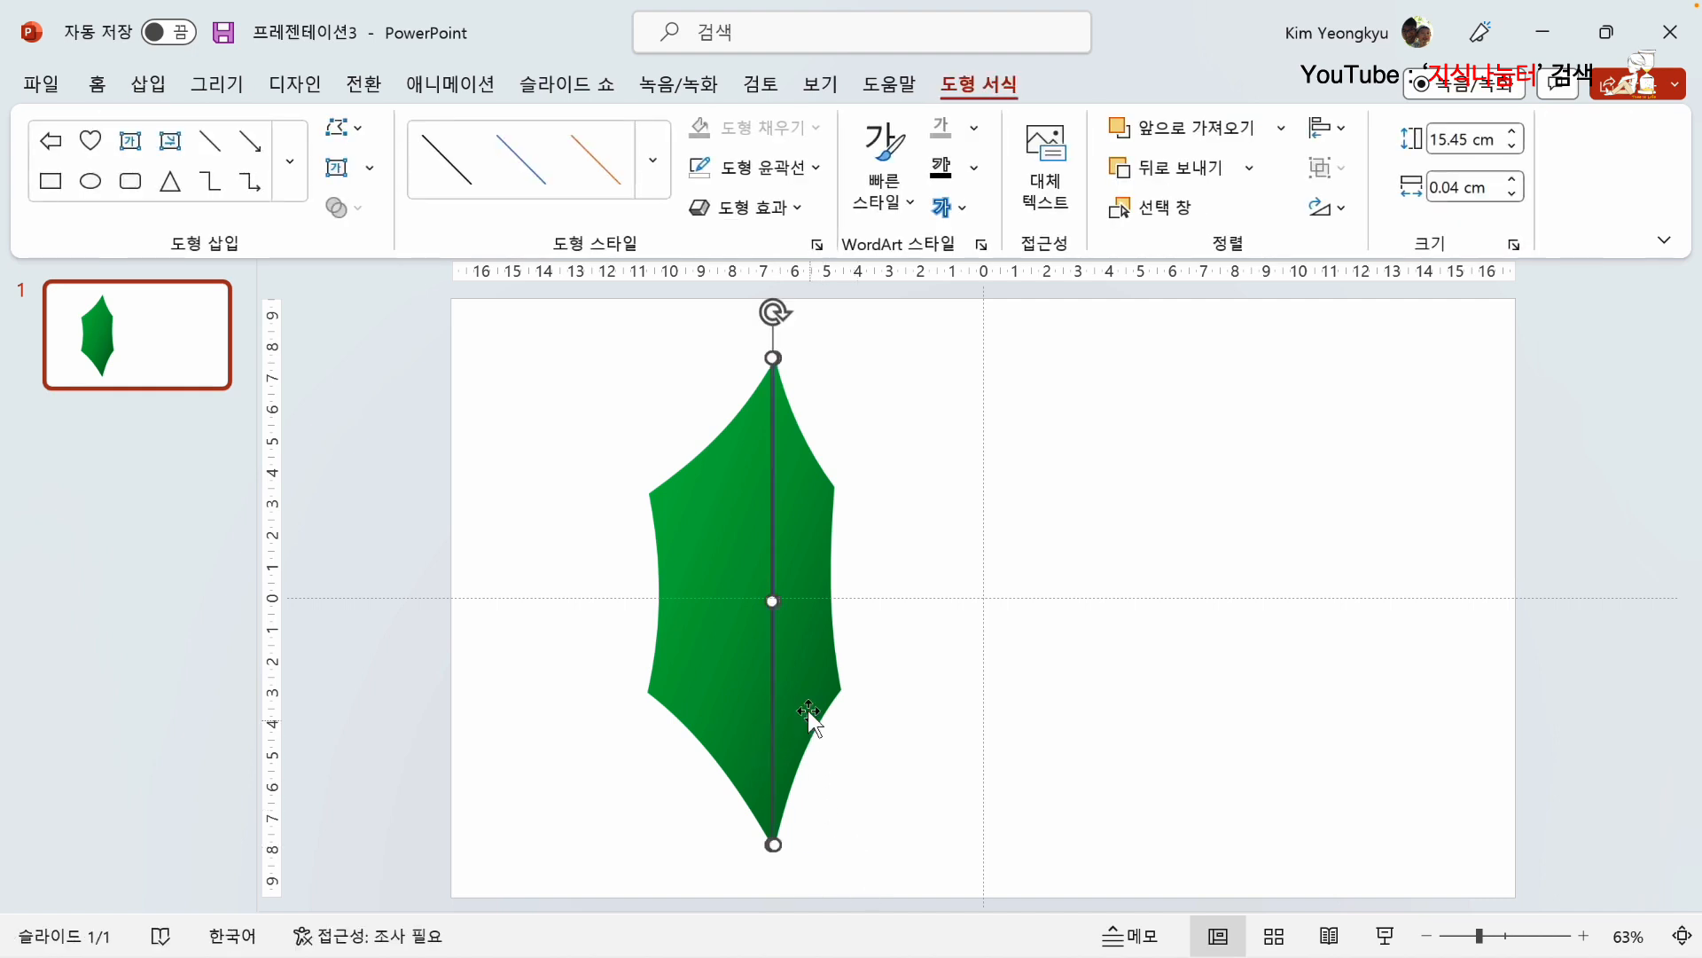
pyautogui.click(889, 650)
# Step: Edit the midrib line's points so that both its upper and lower halves bow slightly toward the left
pyautogui.click(771, 621)
pyautogui.rightClick(771, 620)
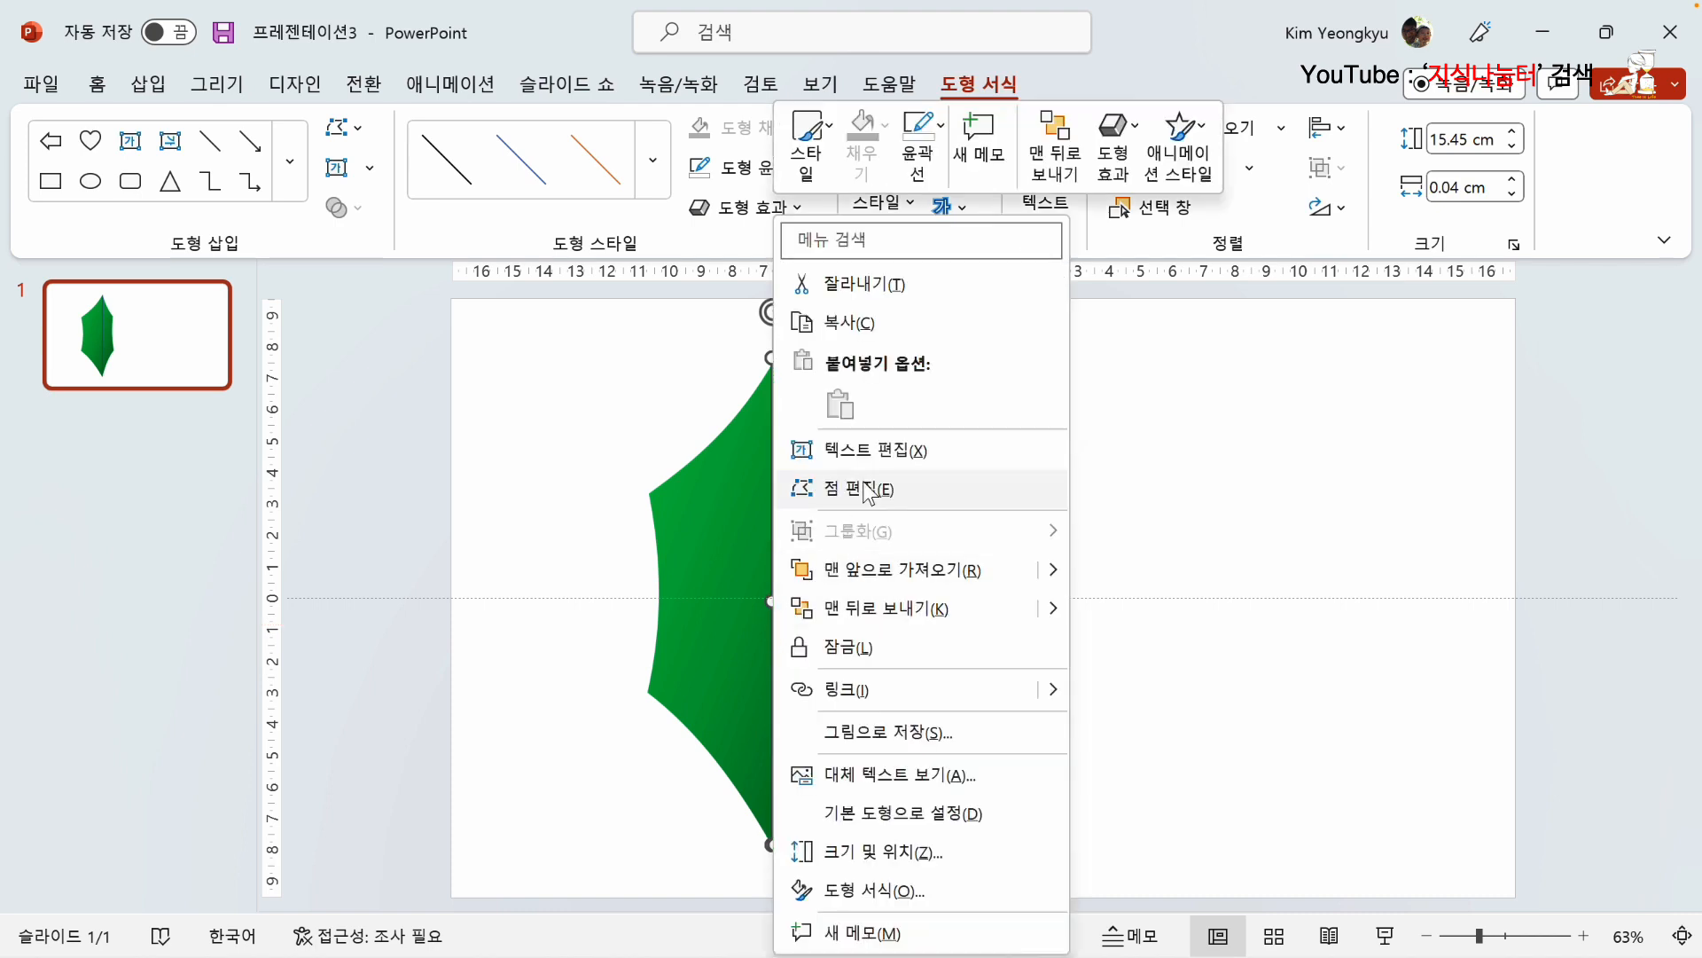
pyautogui.click(867, 490)
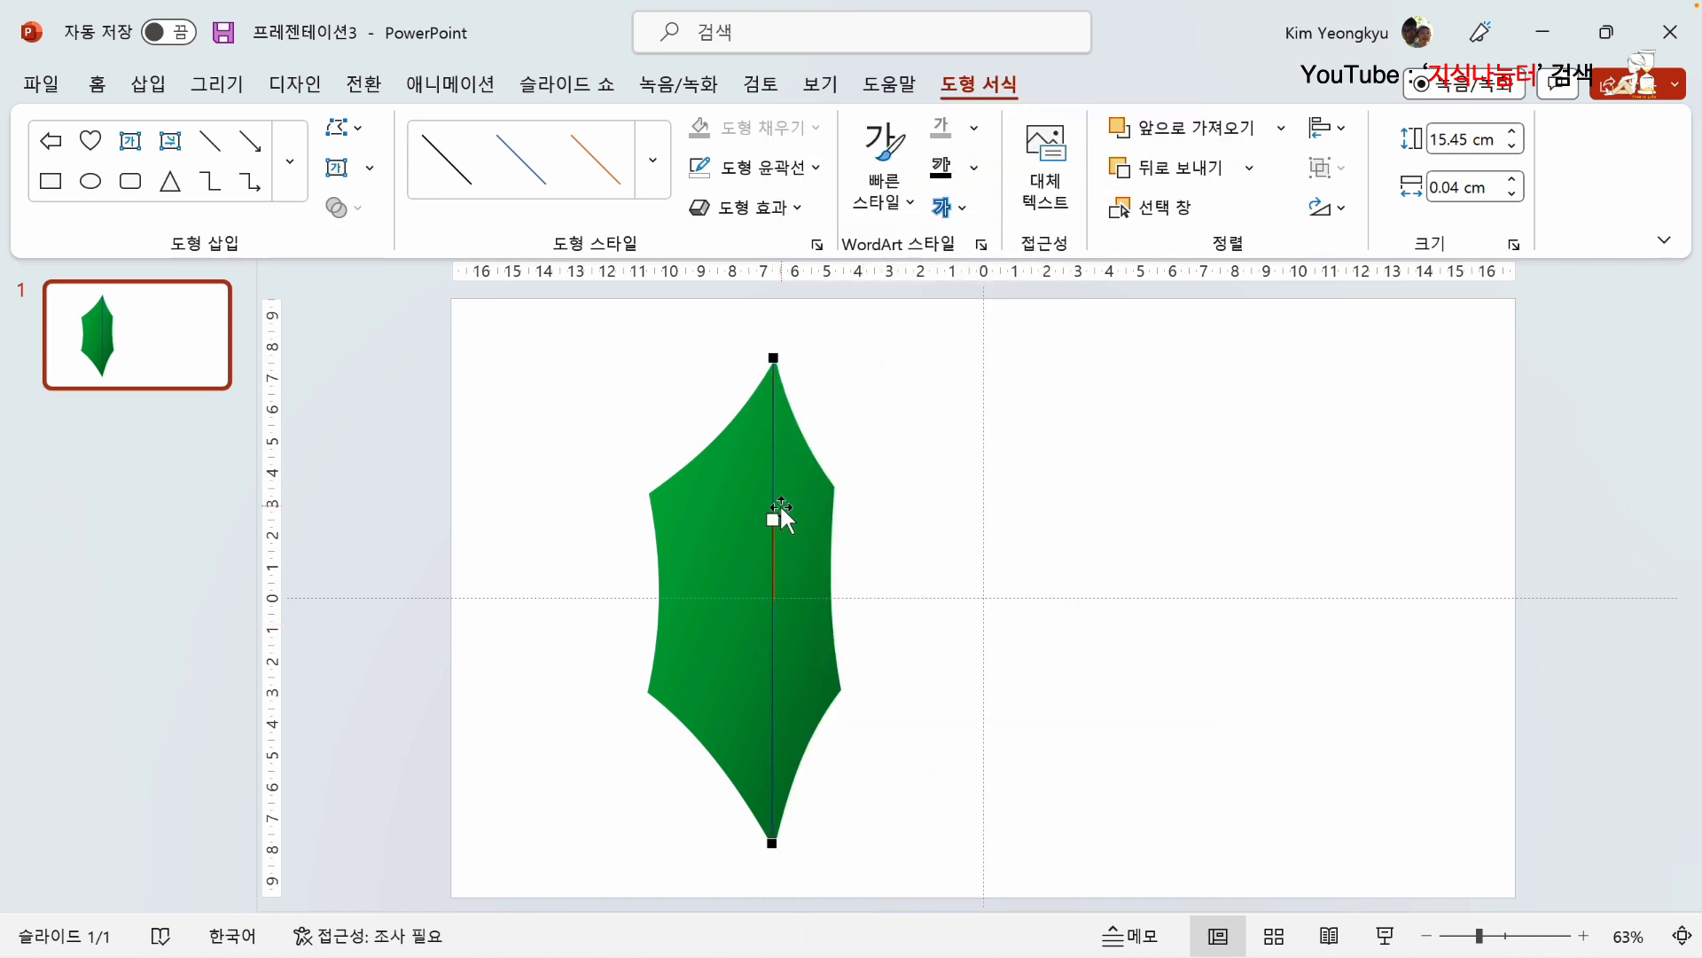
pyautogui.moveTo(781, 512); pyautogui.dragTo(766, 513)
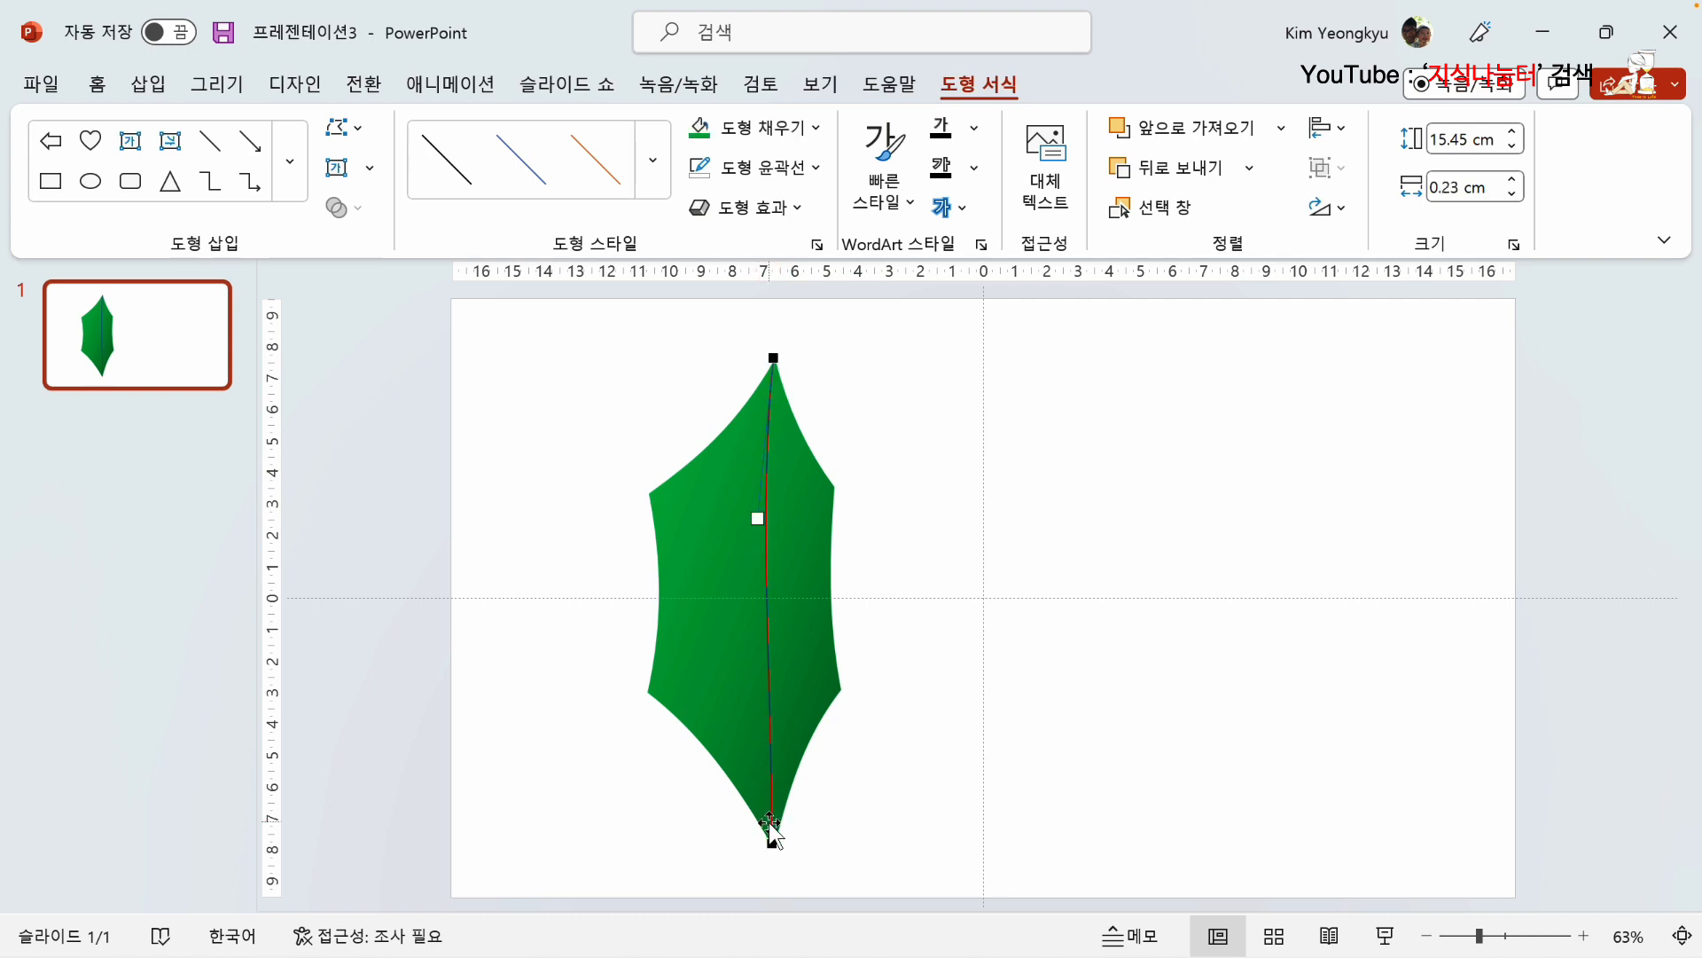
pyautogui.click(772, 838)
pyautogui.moveTo(772, 680); pyautogui.dragTo(763, 681)
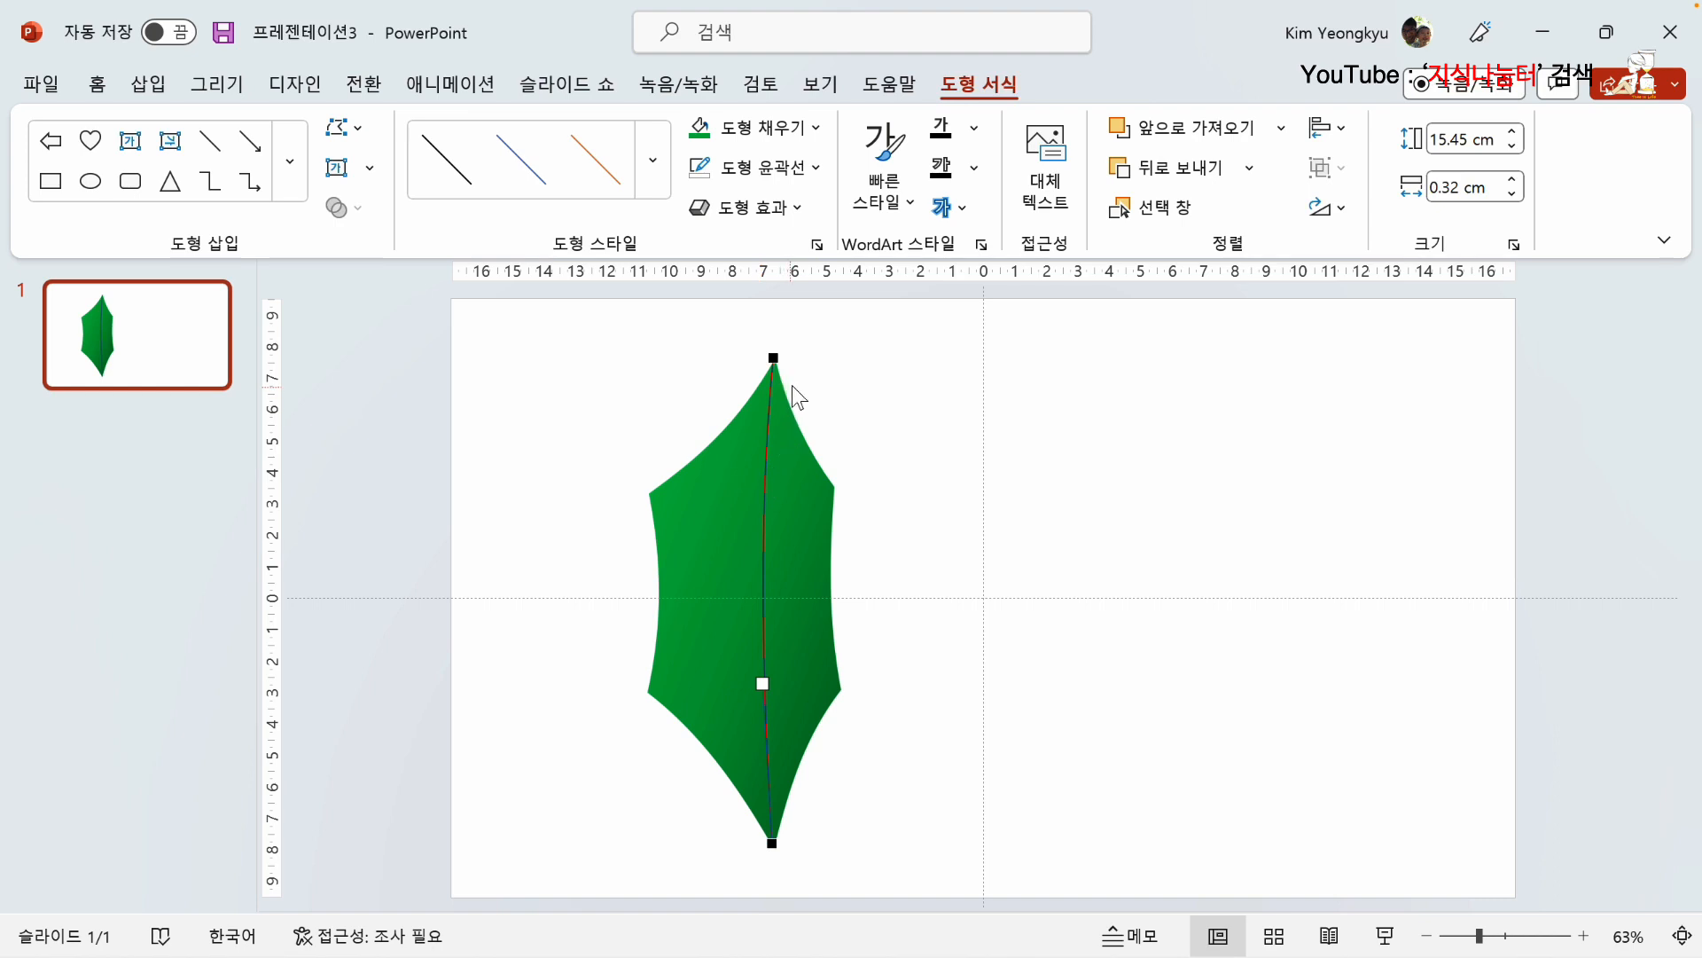
pyautogui.click(821, 369)
# Step: Color the curved midrib's outline with the standard light green and deselect it
pyautogui.click(770, 371)
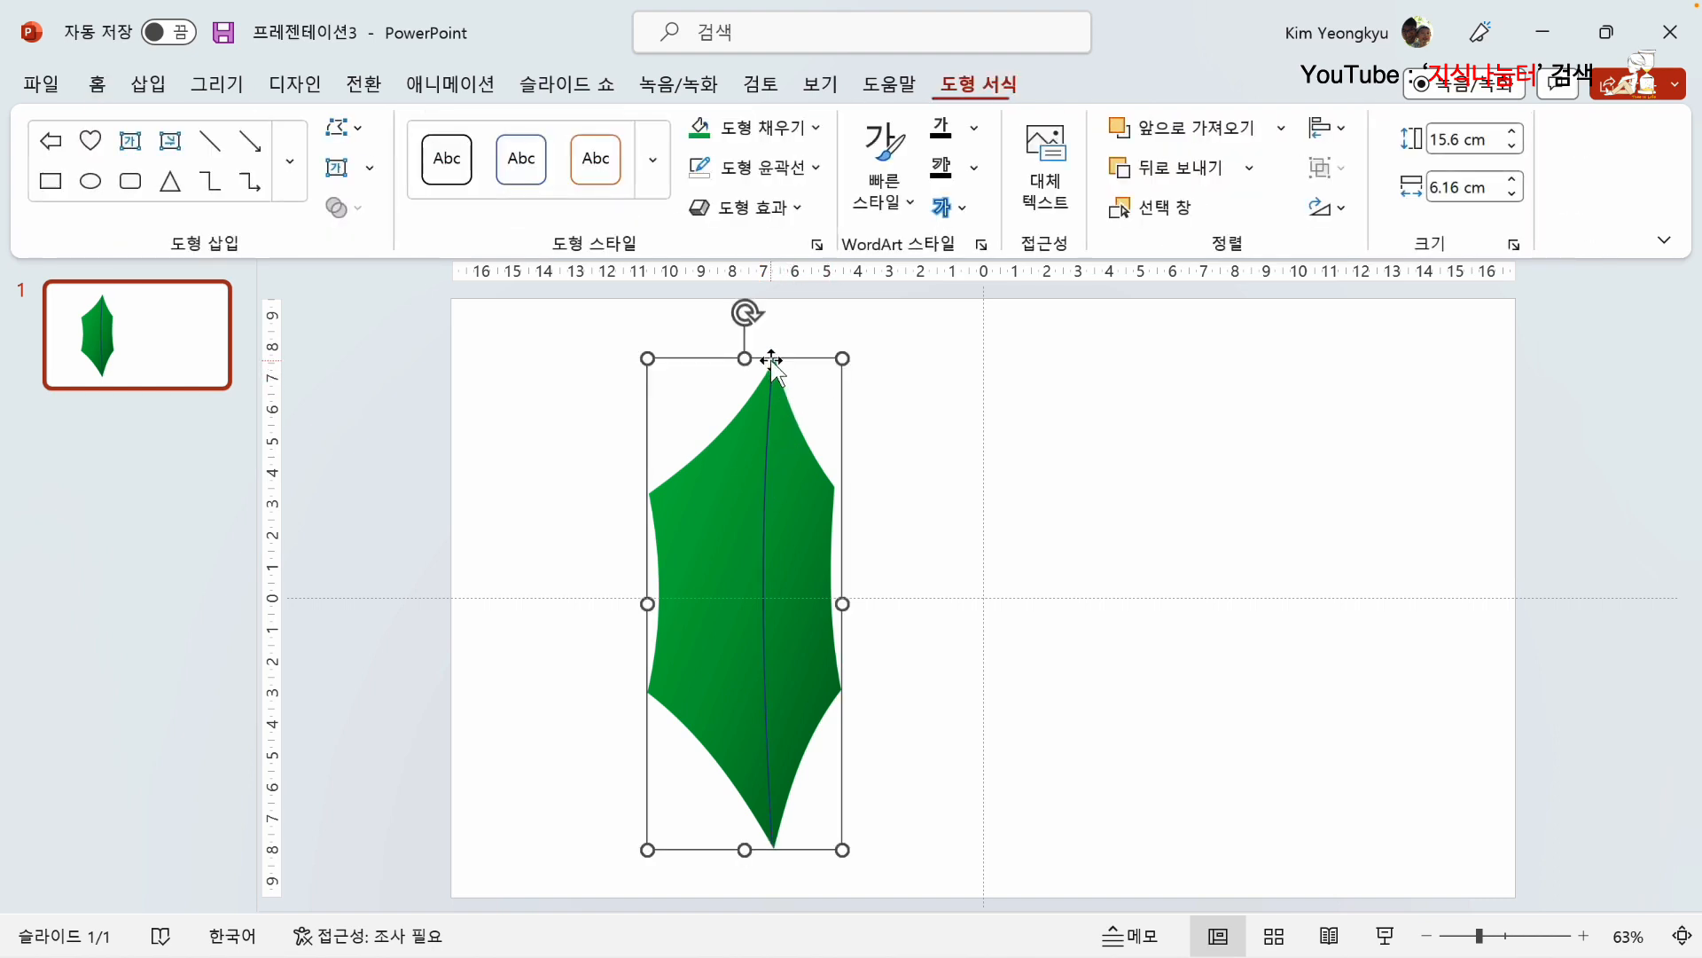
pyautogui.click(768, 384)
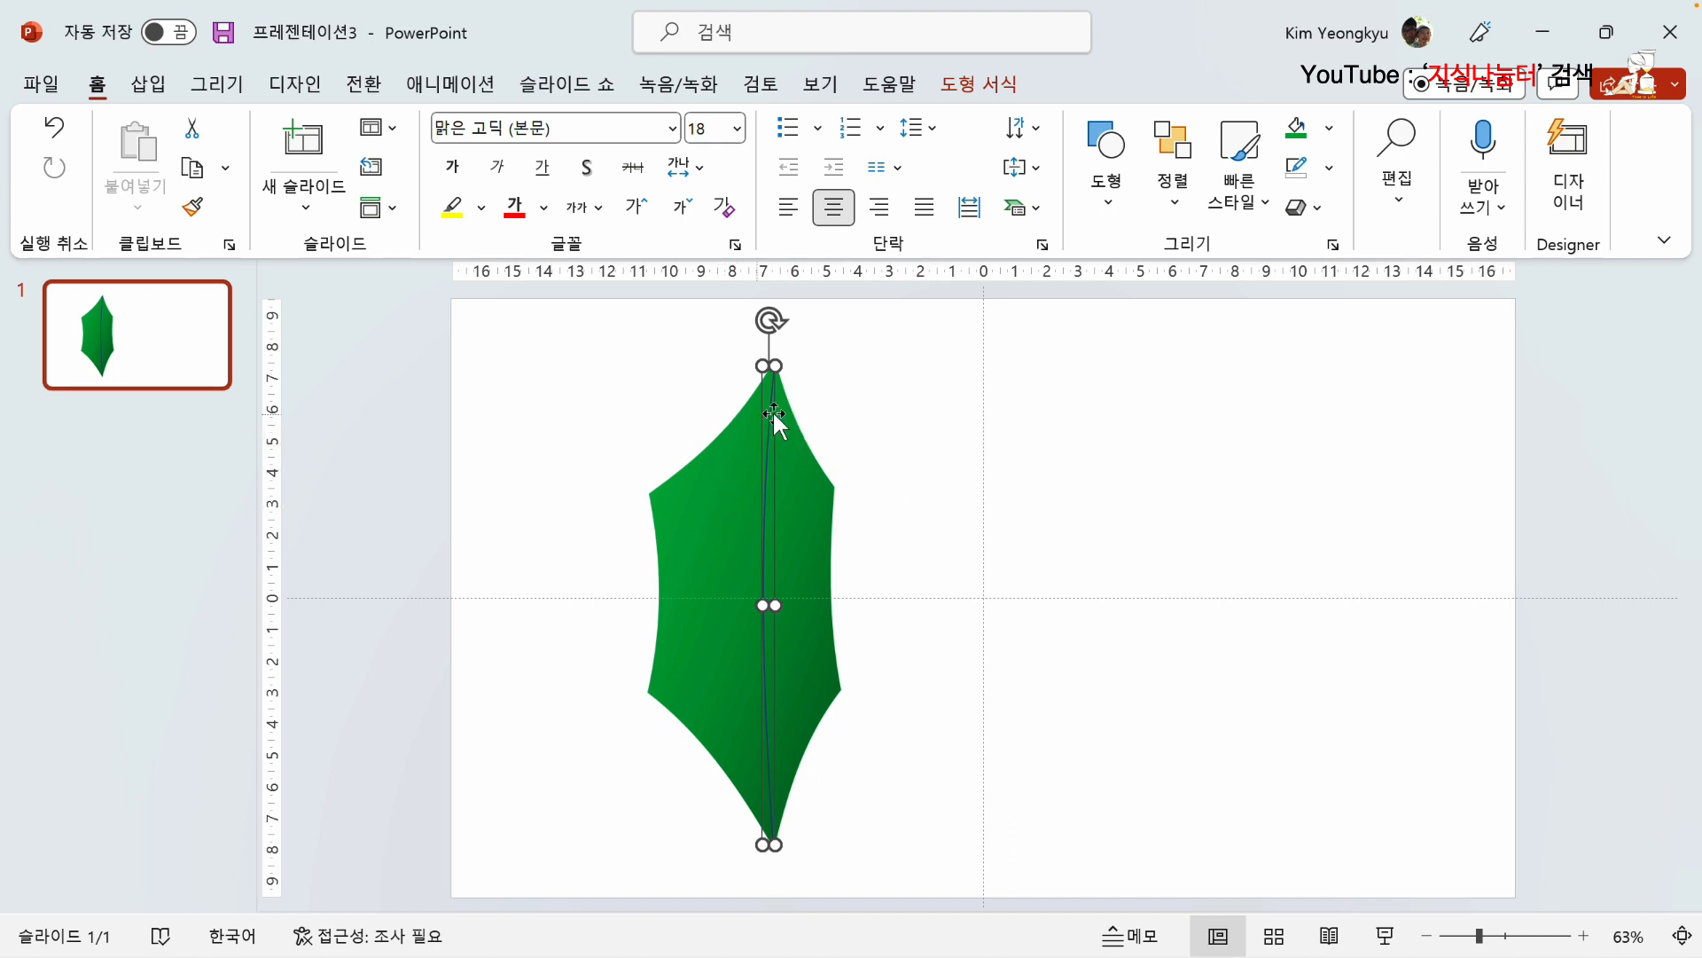
pyautogui.click(968, 78)
pyautogui.click(814, 170)
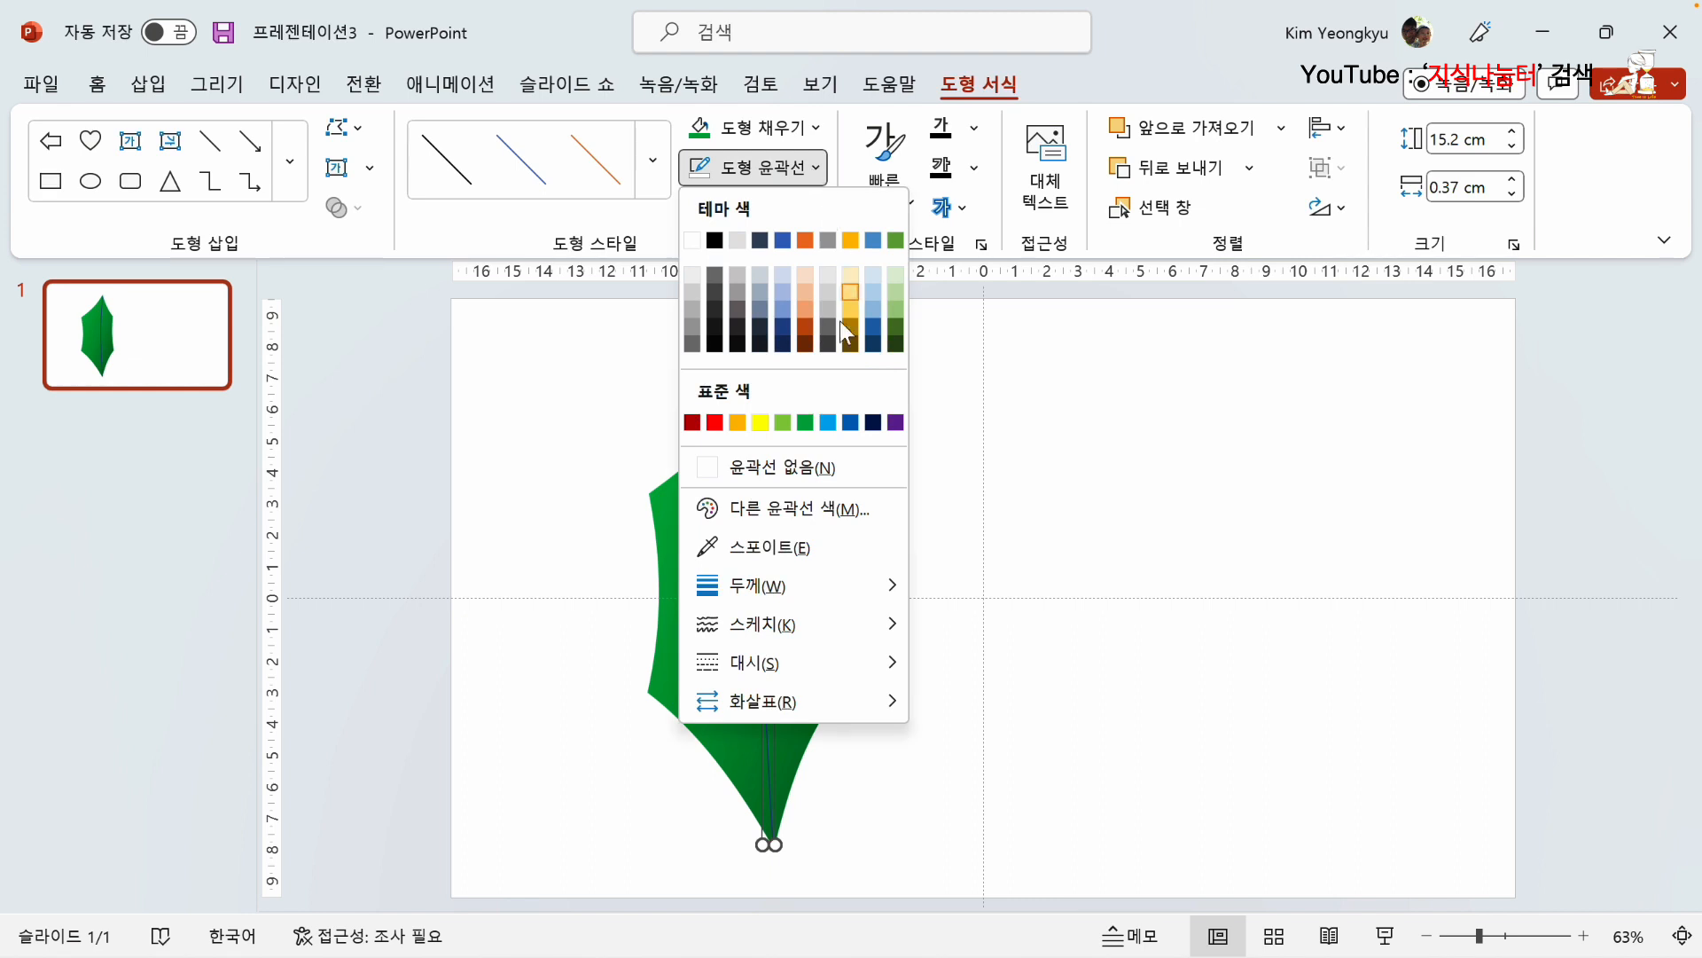
pyautogui.click(783, 424)
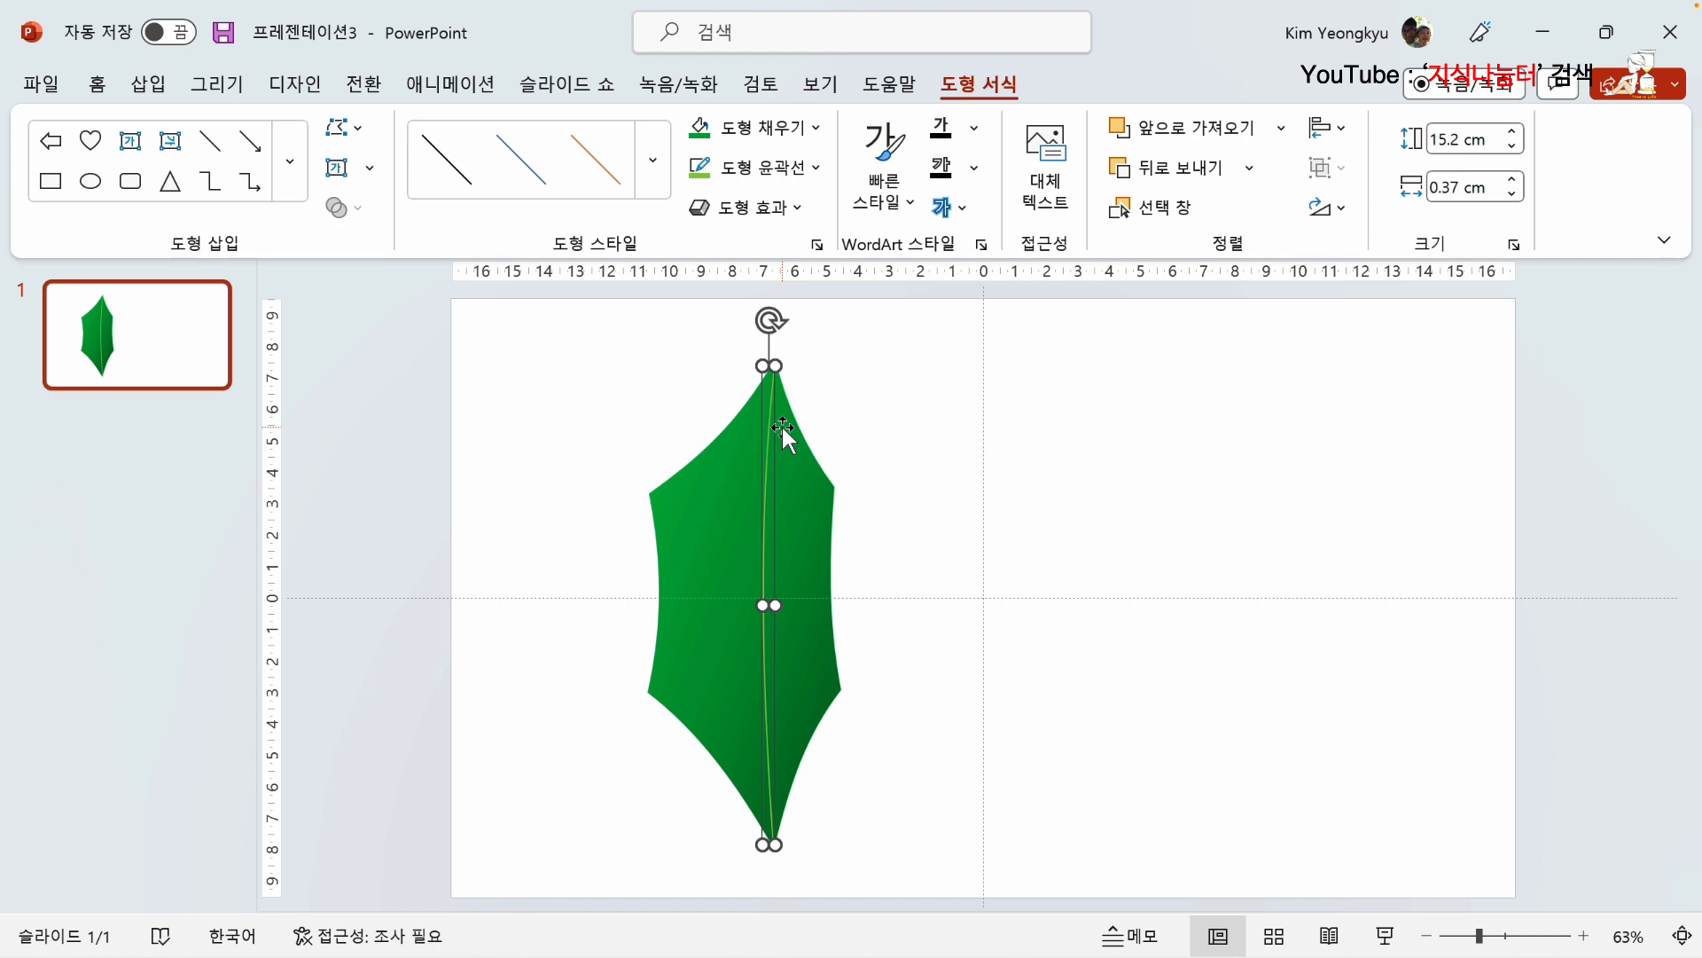
pyautogui.press('Escape')
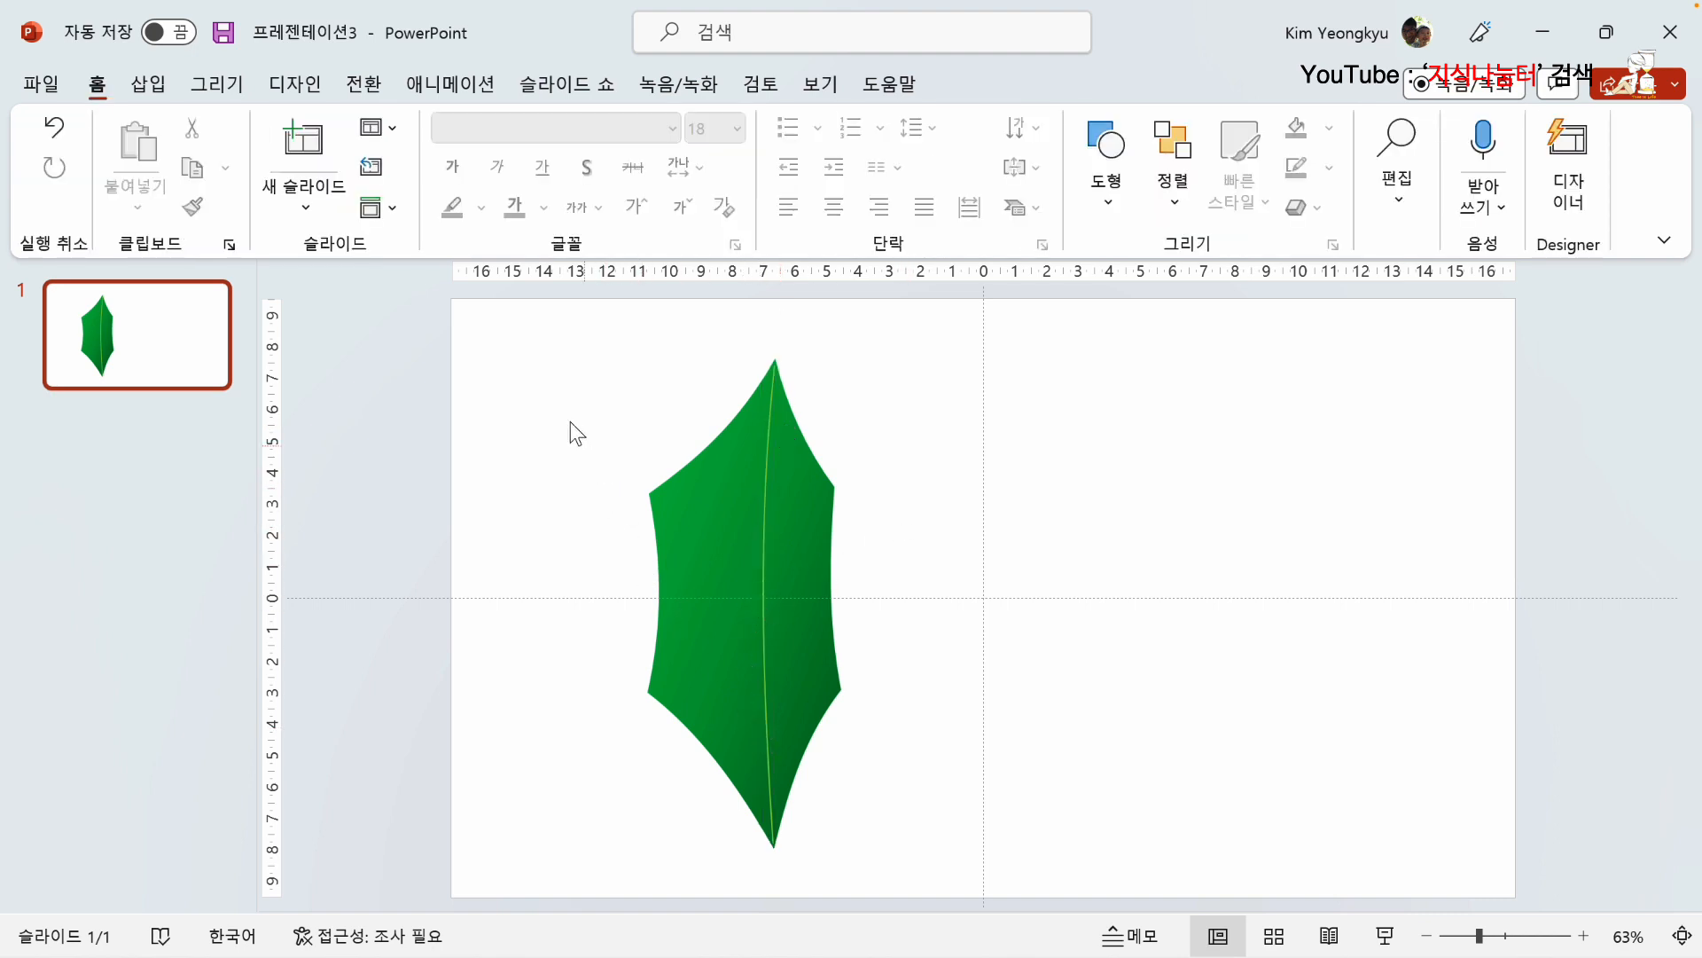
# Step: Draw a straight light green vein about 3.56 cm wide and 2.39 cm high from the leaf's lower-left corner to the midrib
pyautogui.click(144, 85)
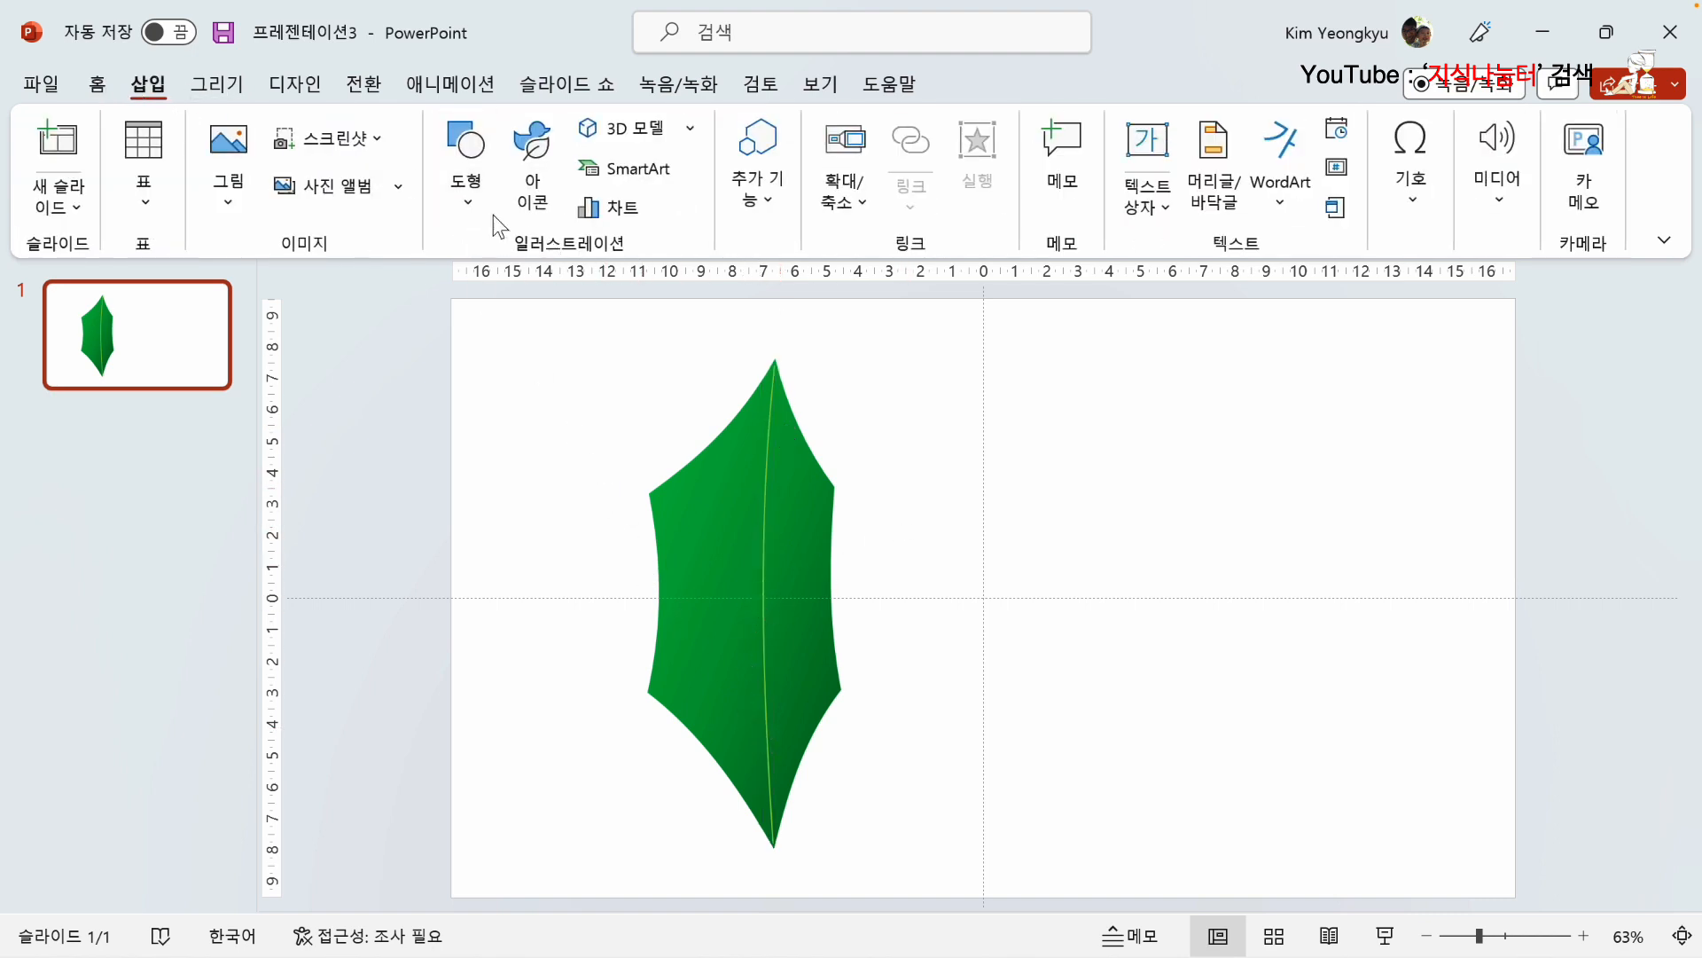
pyautogui.click(469, 197)
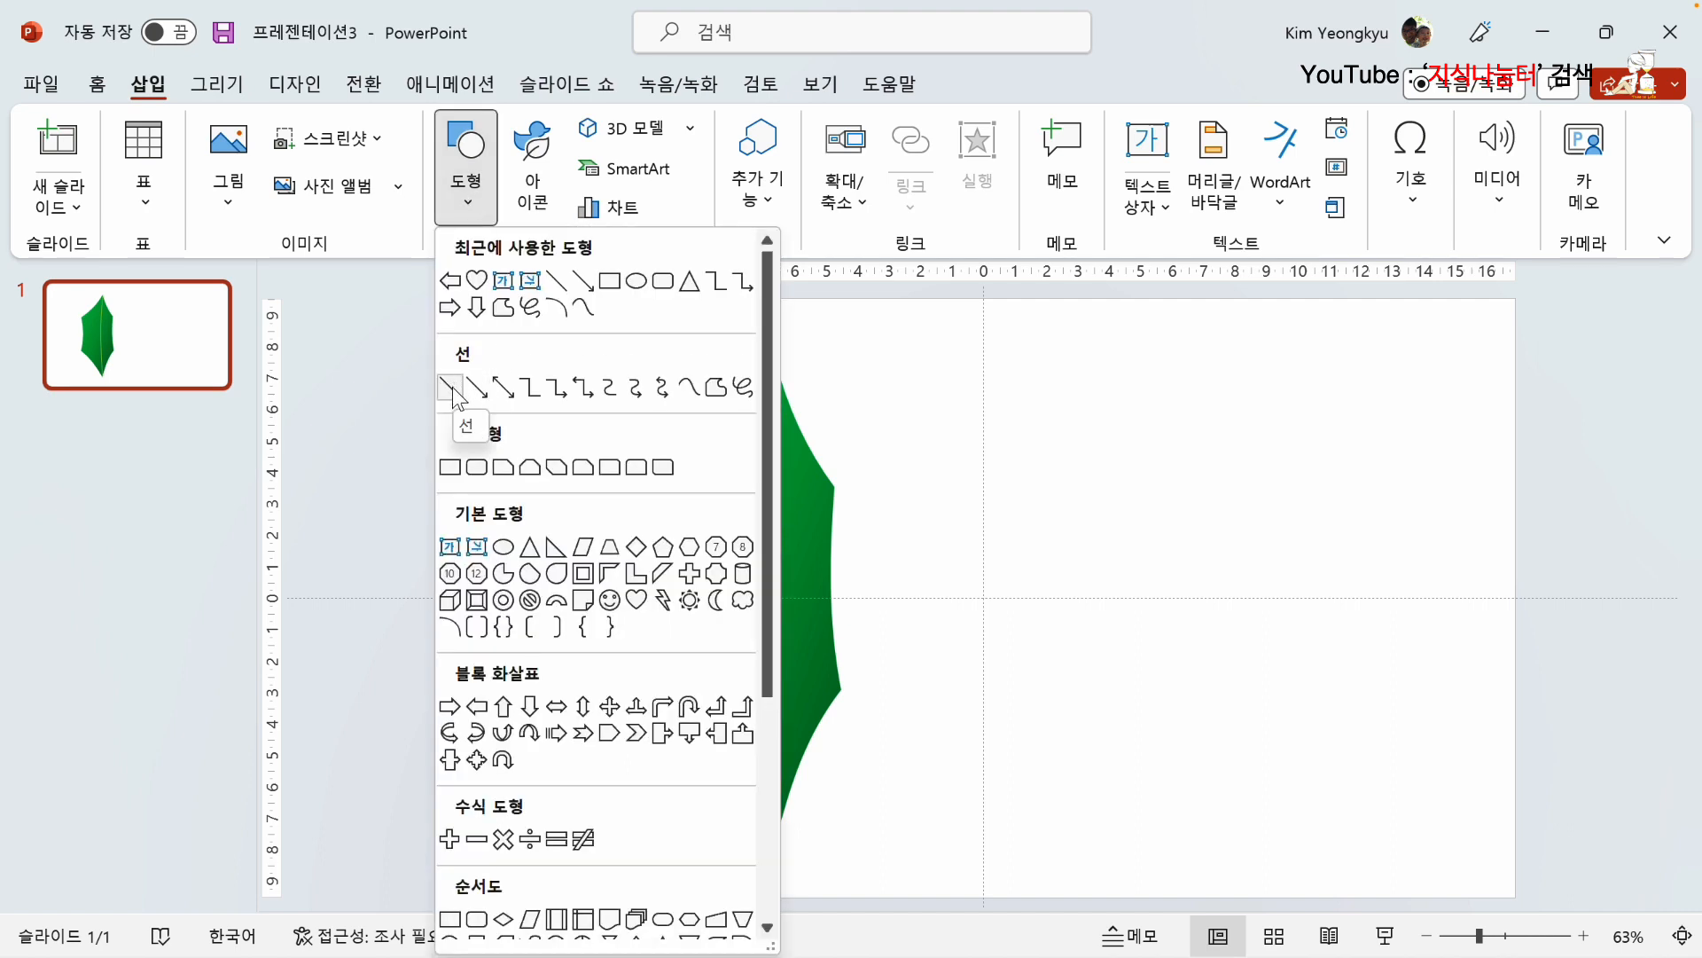
pyautogui.click(450, 387)
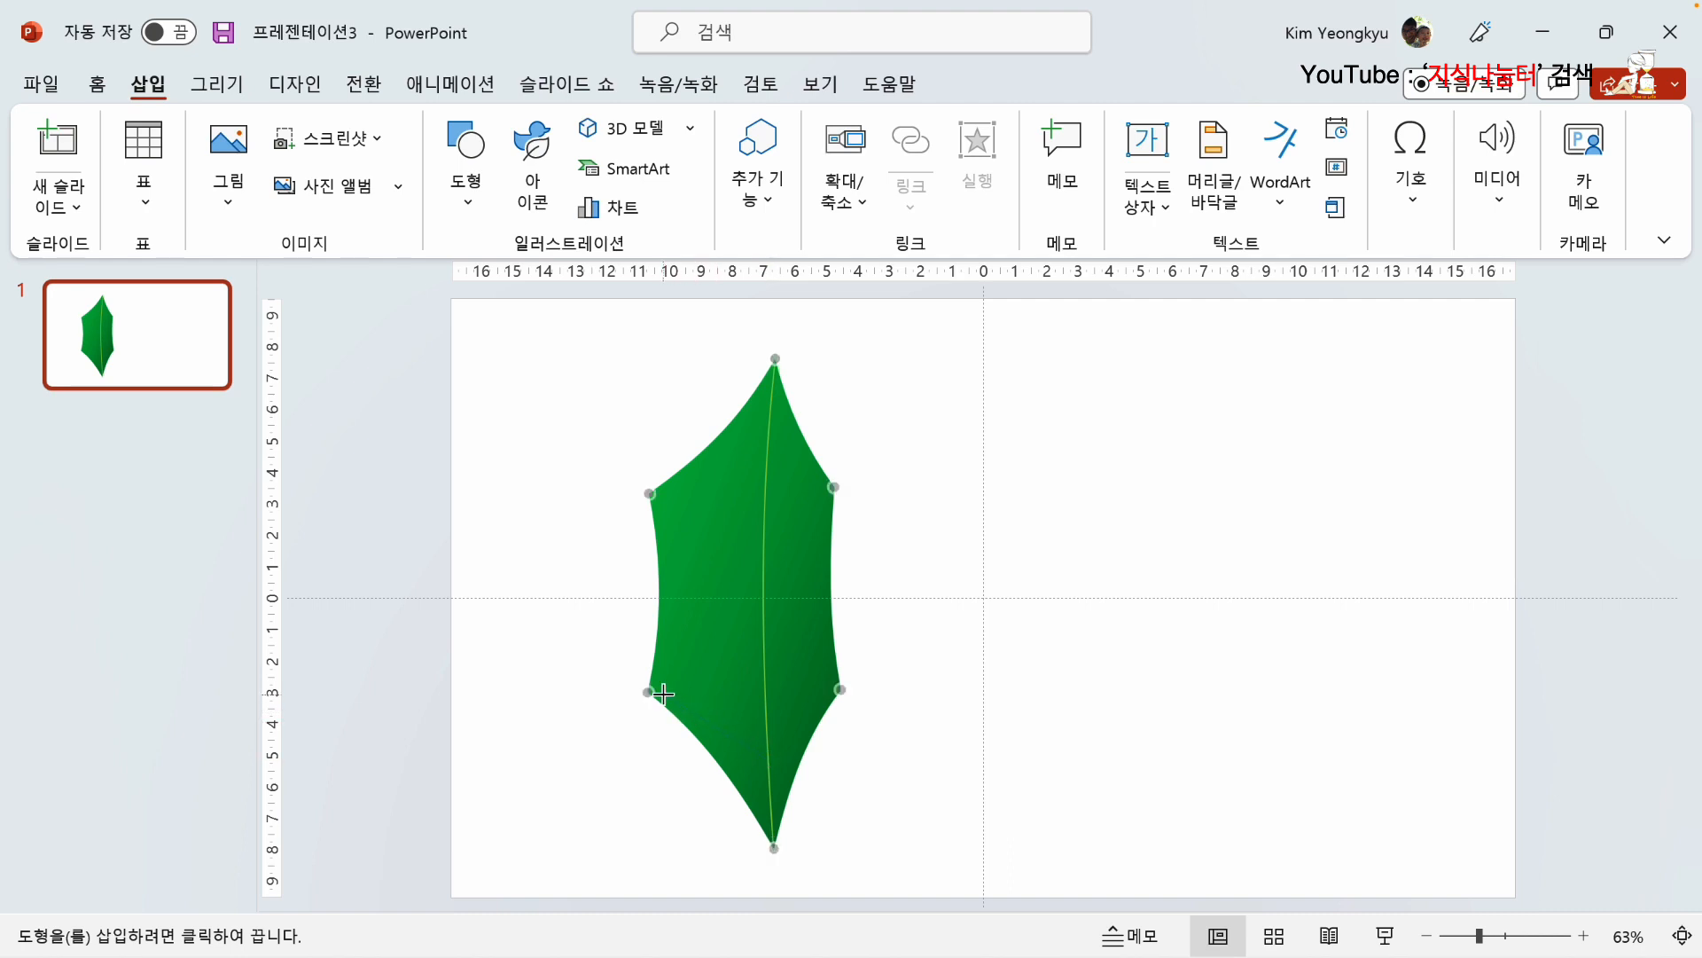
pyautogui.moveTo(655, 689); pyautogui.dragTo(770, 760)
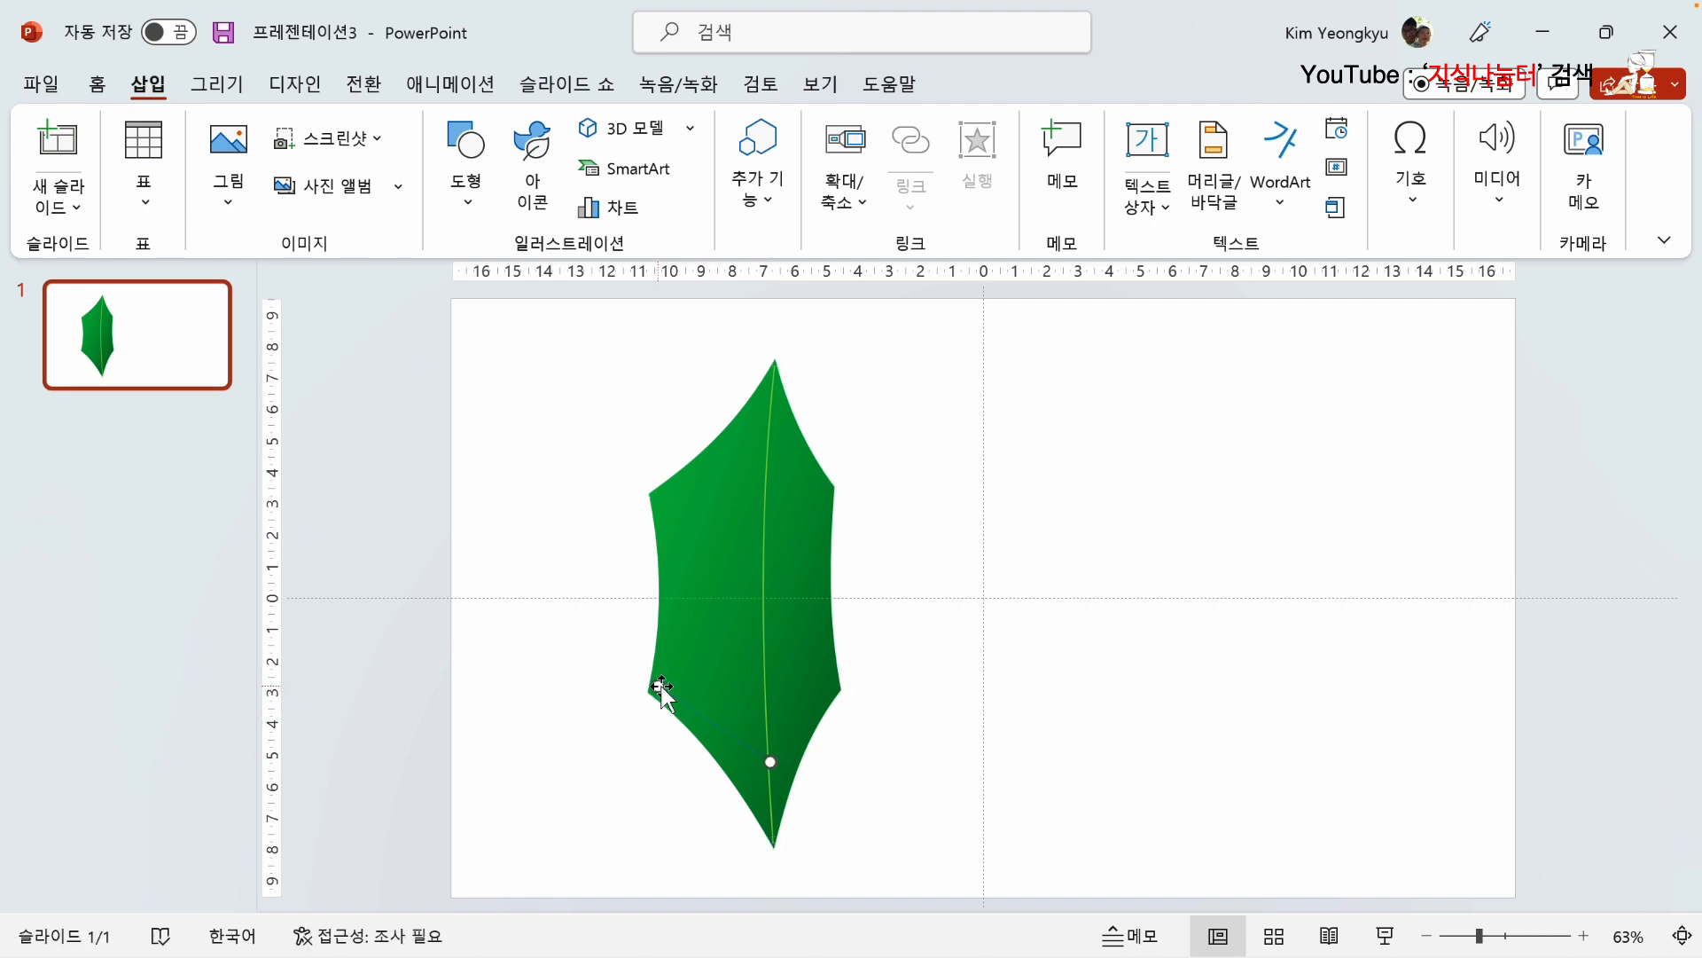
pyautogui.click(700, 166)
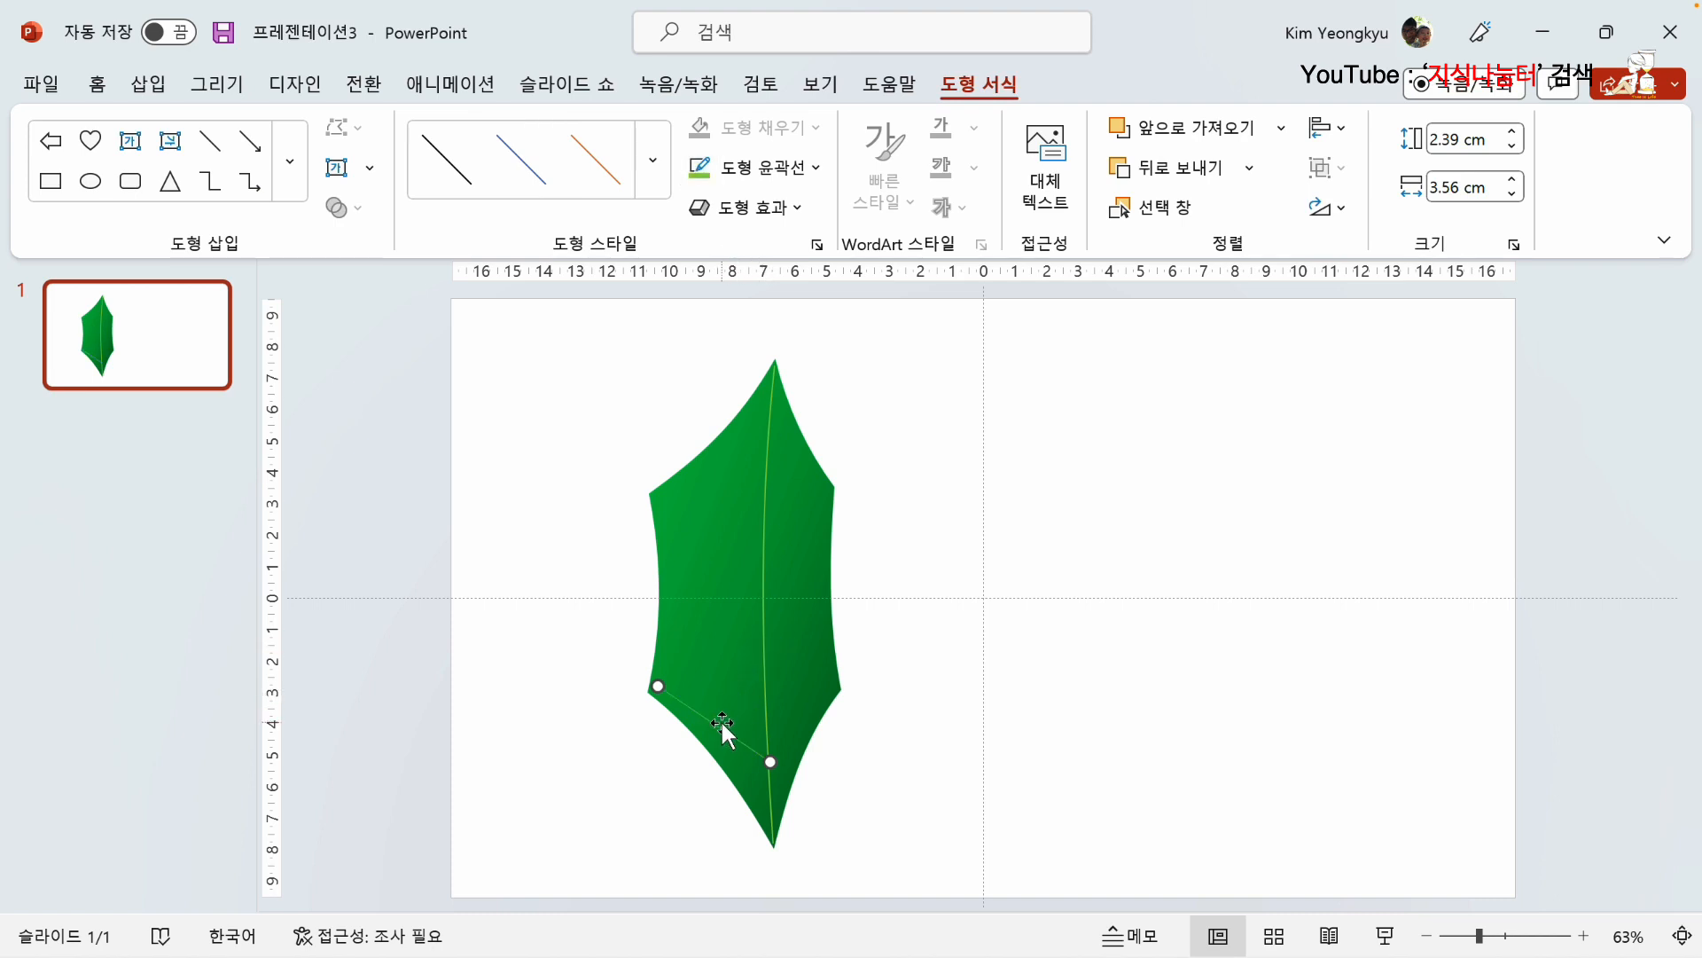
# Step: Add matching slanted light green veins up both sides of the midrib, six on the left and five on the right
pyautogui.moveTo(720, 720); pyautogui.dragTo(943, 723)
pyautogui.moveTo(870, 669); pyautogui.dragTo(837, 677)
pyautogui.click(875, 412)
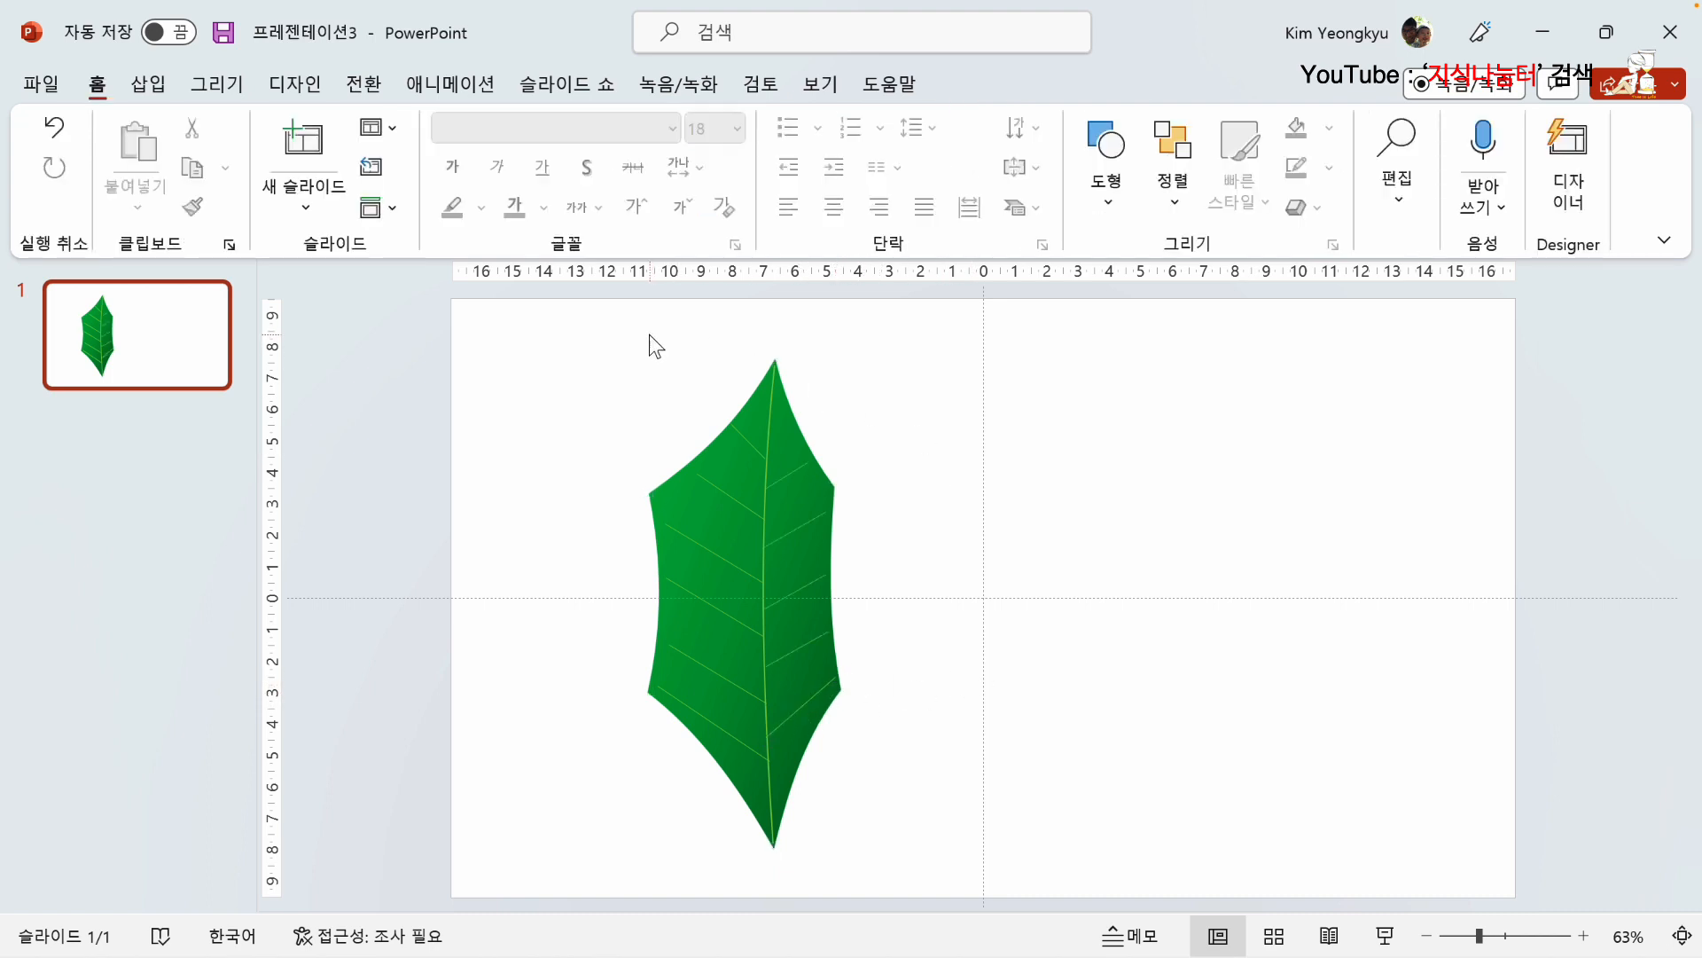
# Step: Select the leaf shape with its midrib and all veins and group them into one object
pyautogui.moveTo(543, 316); pyautogui.dragTo(956, 872)
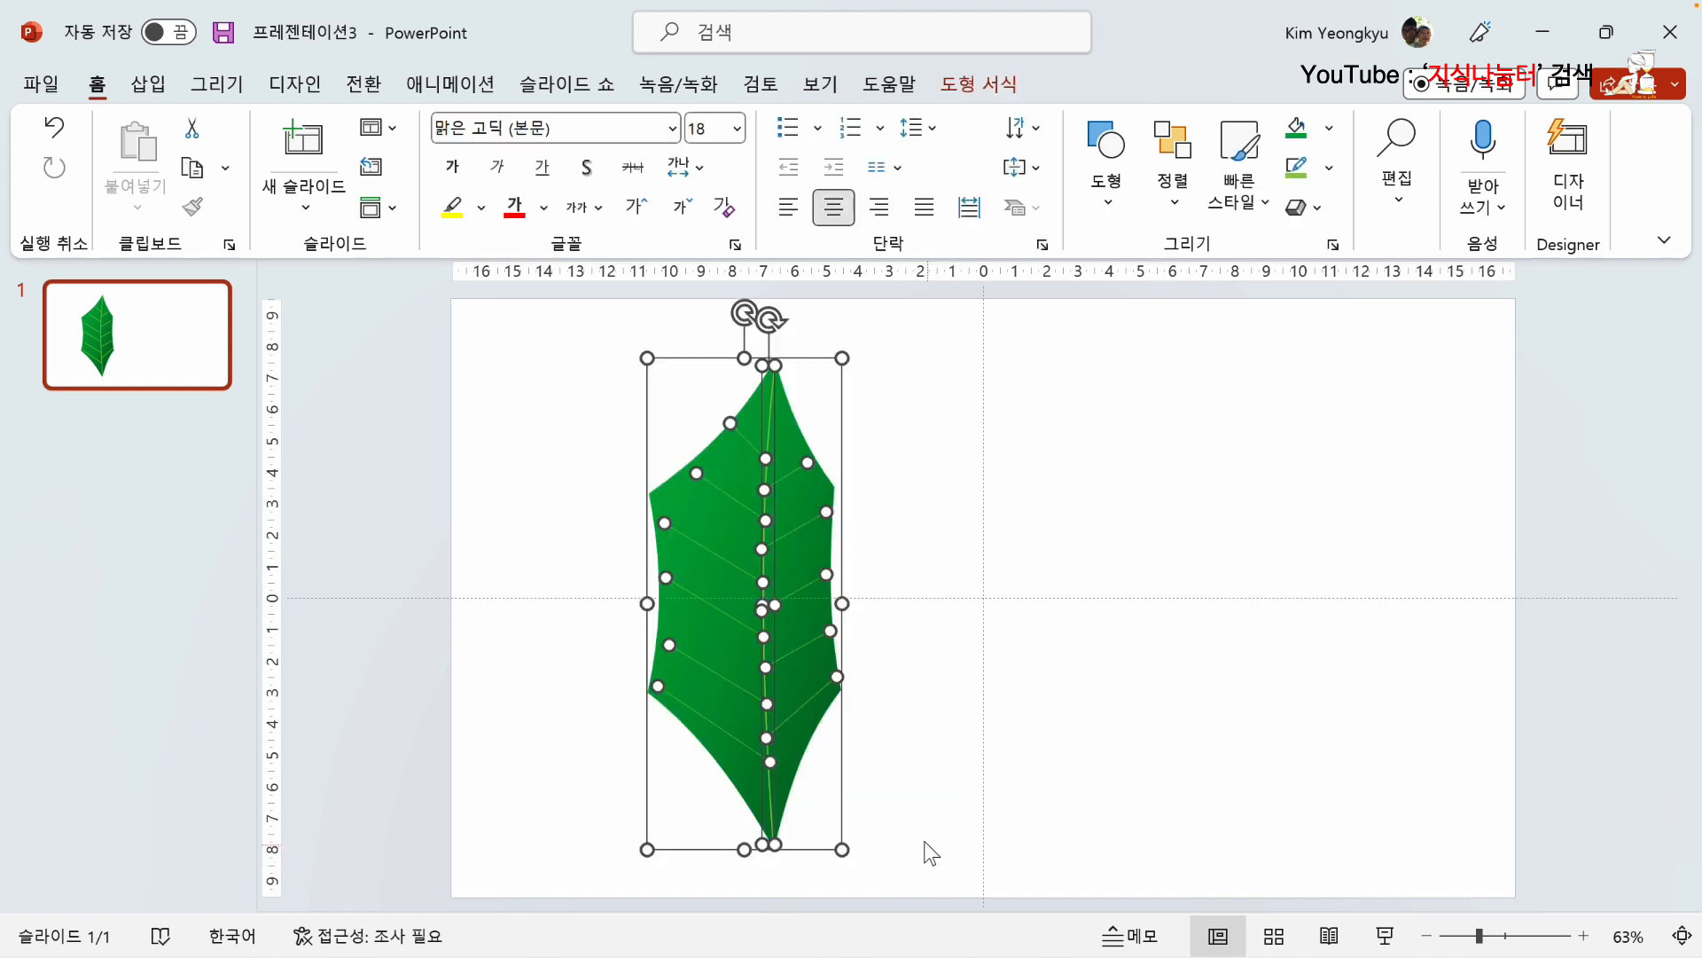
pyautogui.rightClick(743, 547)
pyautogui.moveTo(871, 570)
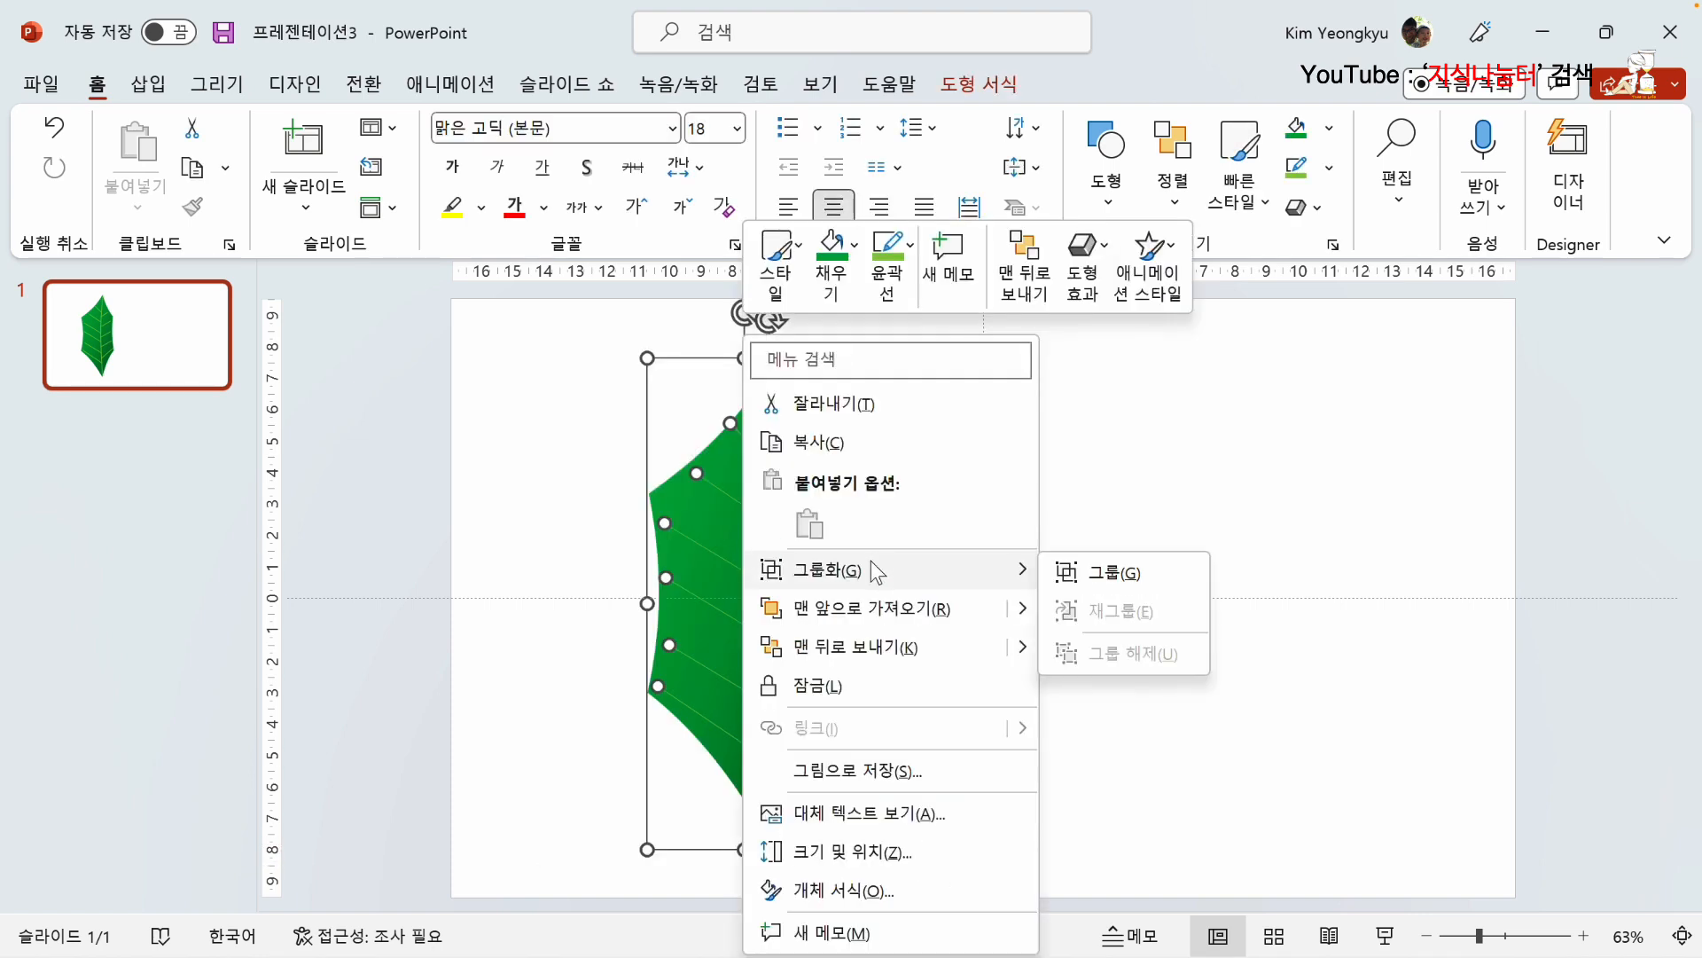
pyautogui.click(1100, 574)
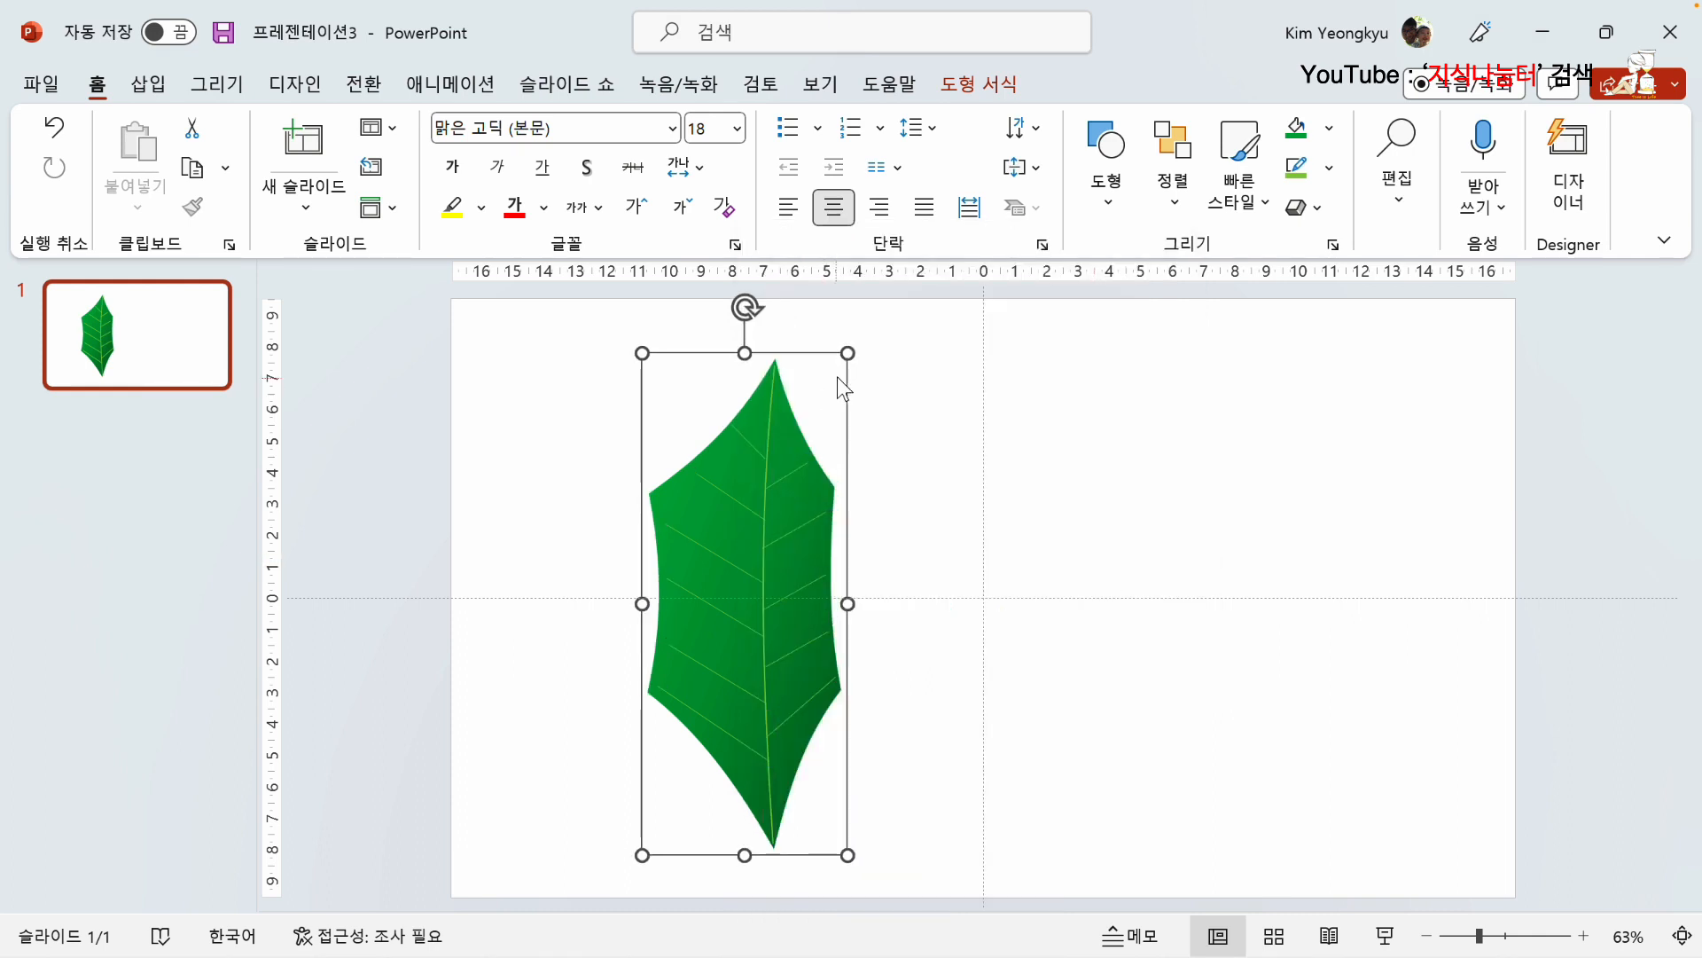
# Step: Shrink the grouped leaf to about two thirds of its size and move it to the slide's upper-left area
pyautogui.moveTo(847, 354); pyautogui.dragTo(747, 519)
pyautogui.moveTo(722, 670); pyautogui.dragTo(587, 512)
pyautogui.click(798, 453)
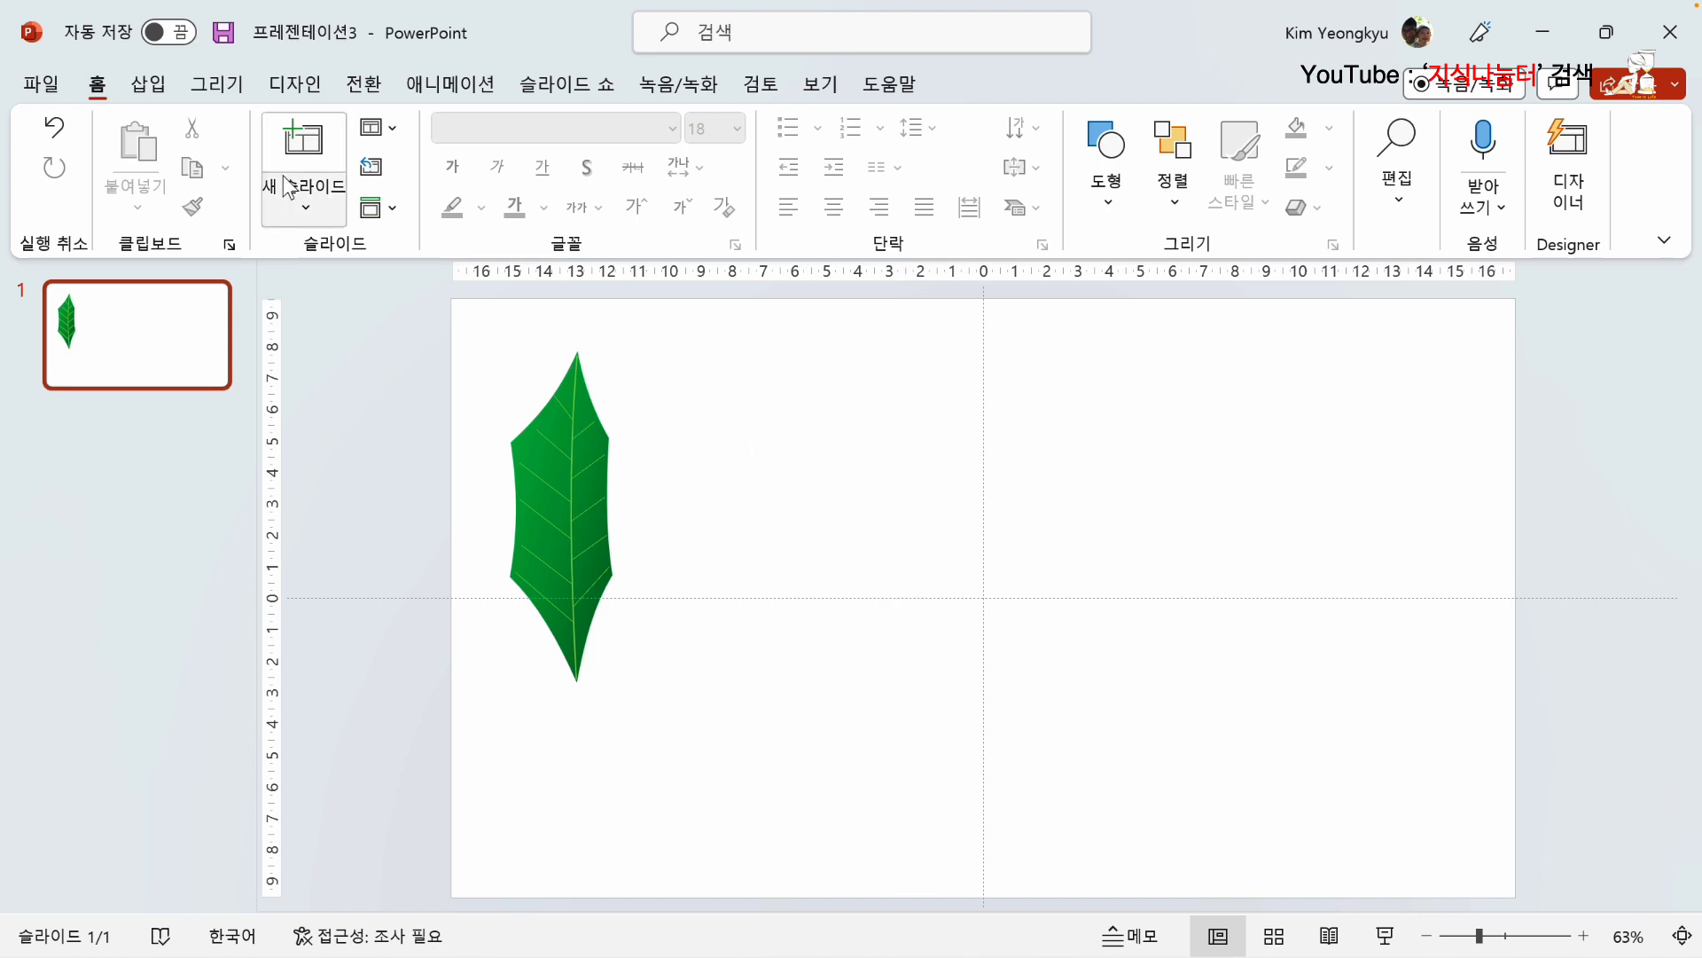
# Step: Draw a closed six-cornered freeform leaf outline about 6.44 cm wide and 10.88 cm high beside the green leaf
pyautogui.click(147, 84)
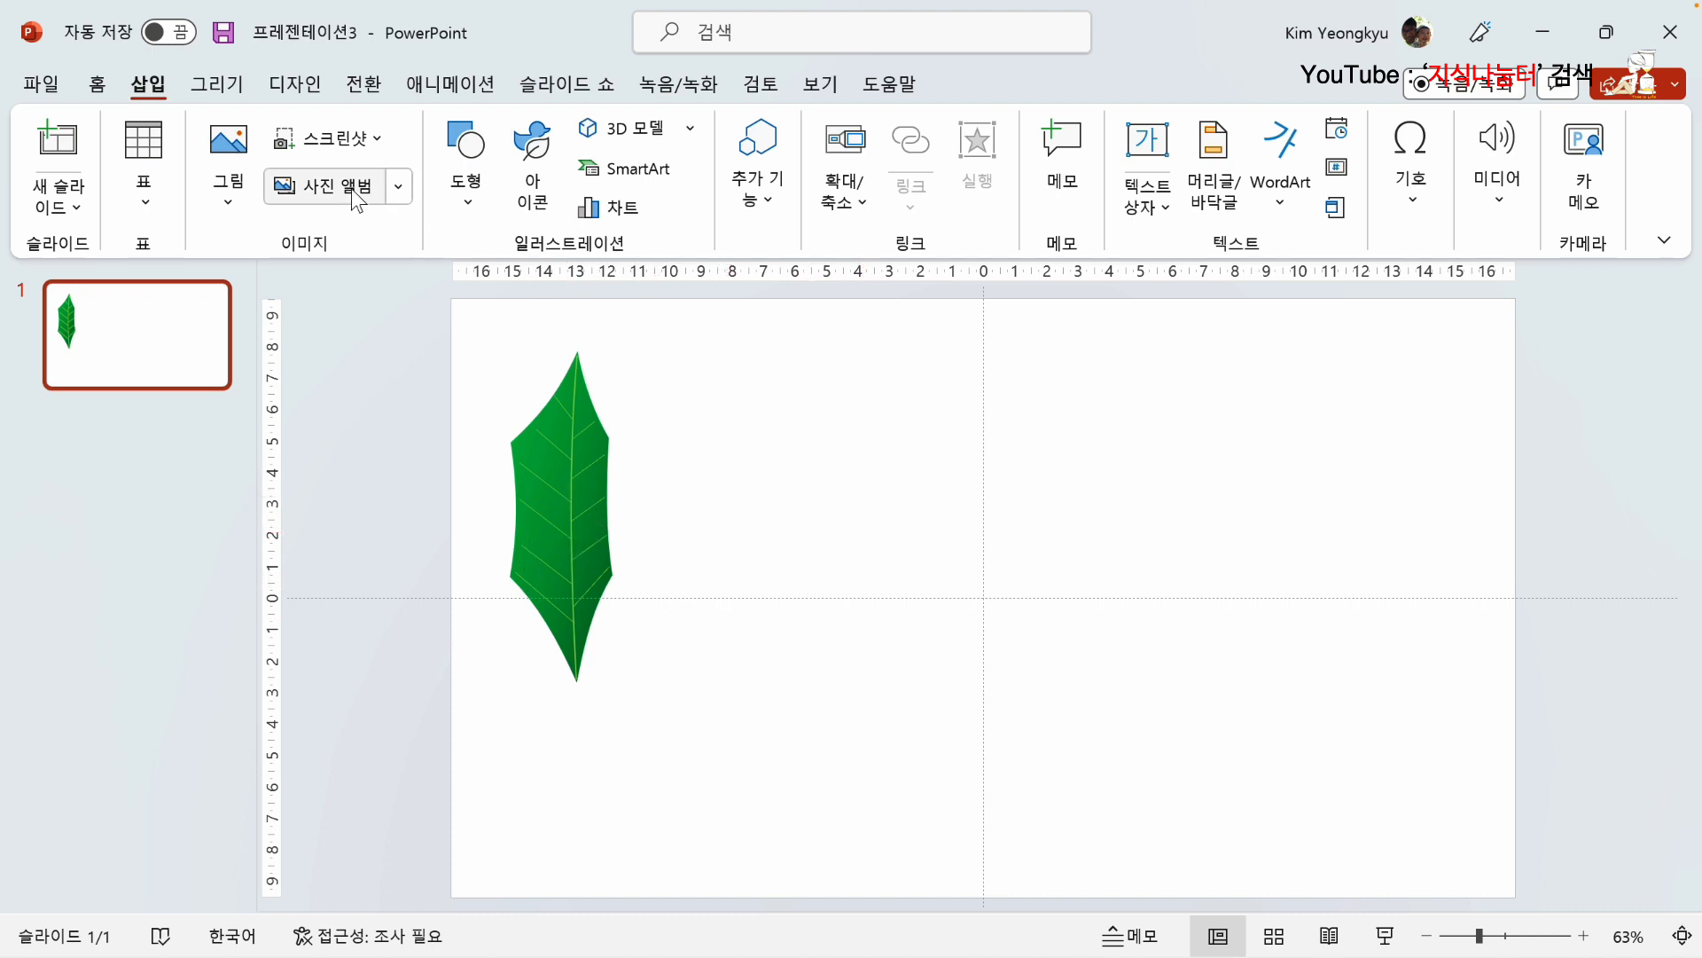
pyautogui.click(472, 200)
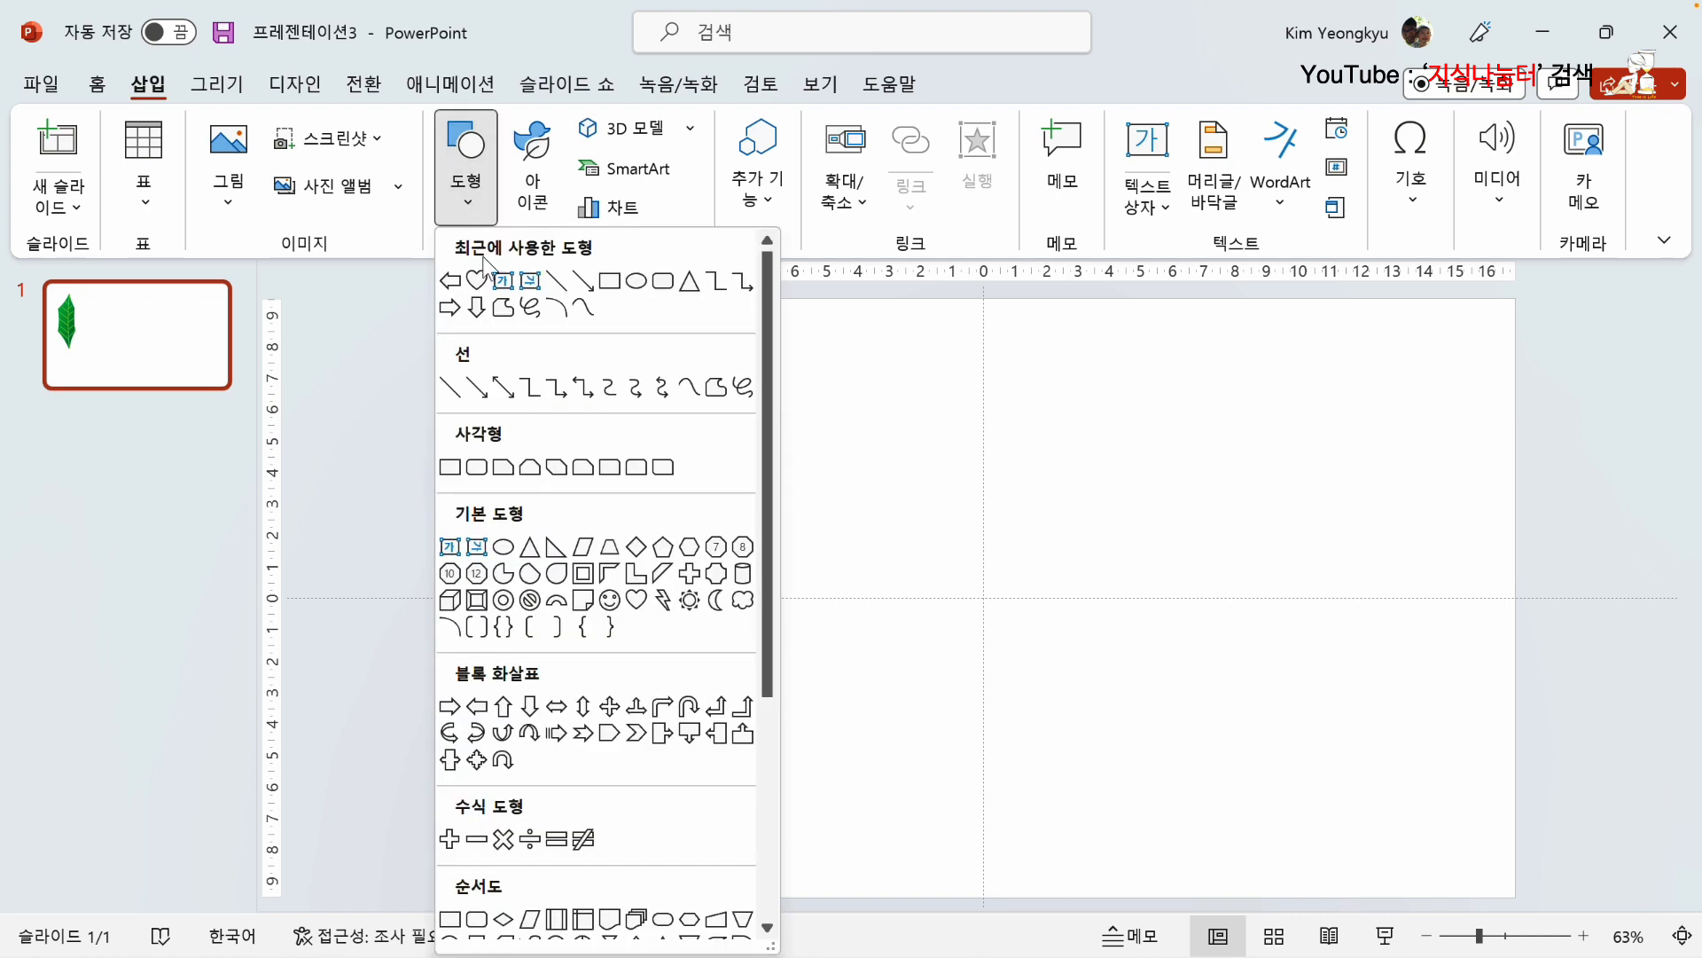
pyautogui.click(501, 310)
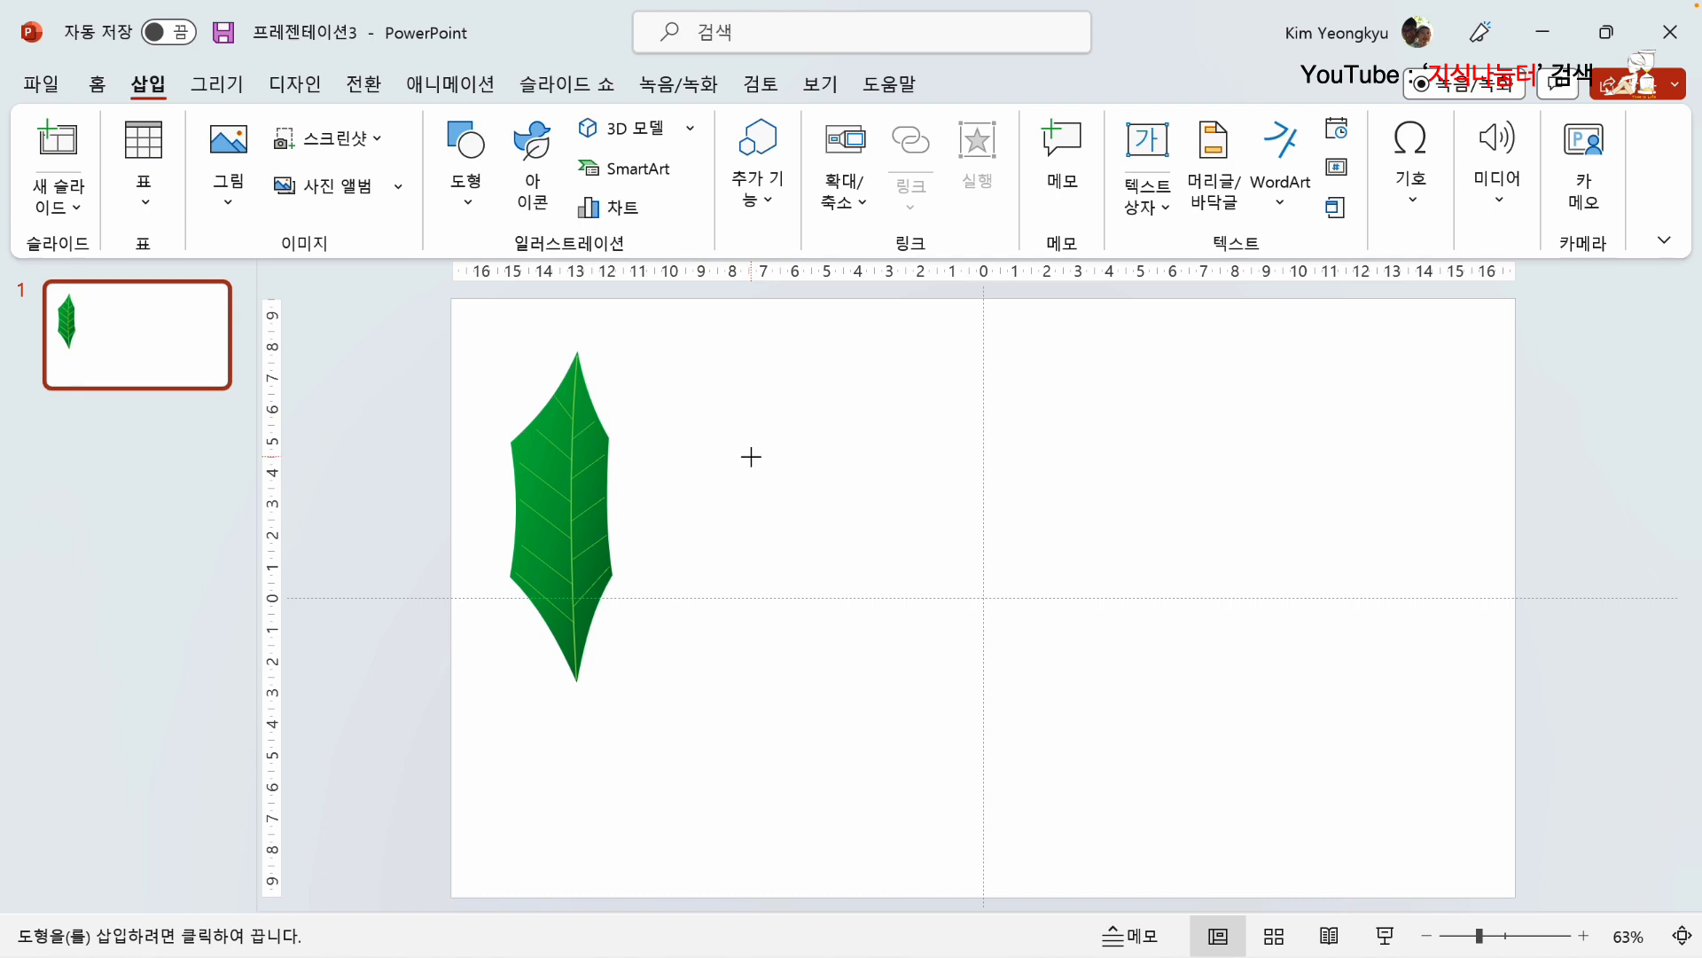
pyautogui.moveTo(879, 387); pyautogui.dragTo(808, 497)
pyautogui.click(808, 495)
pyautogui.click(804, 656)
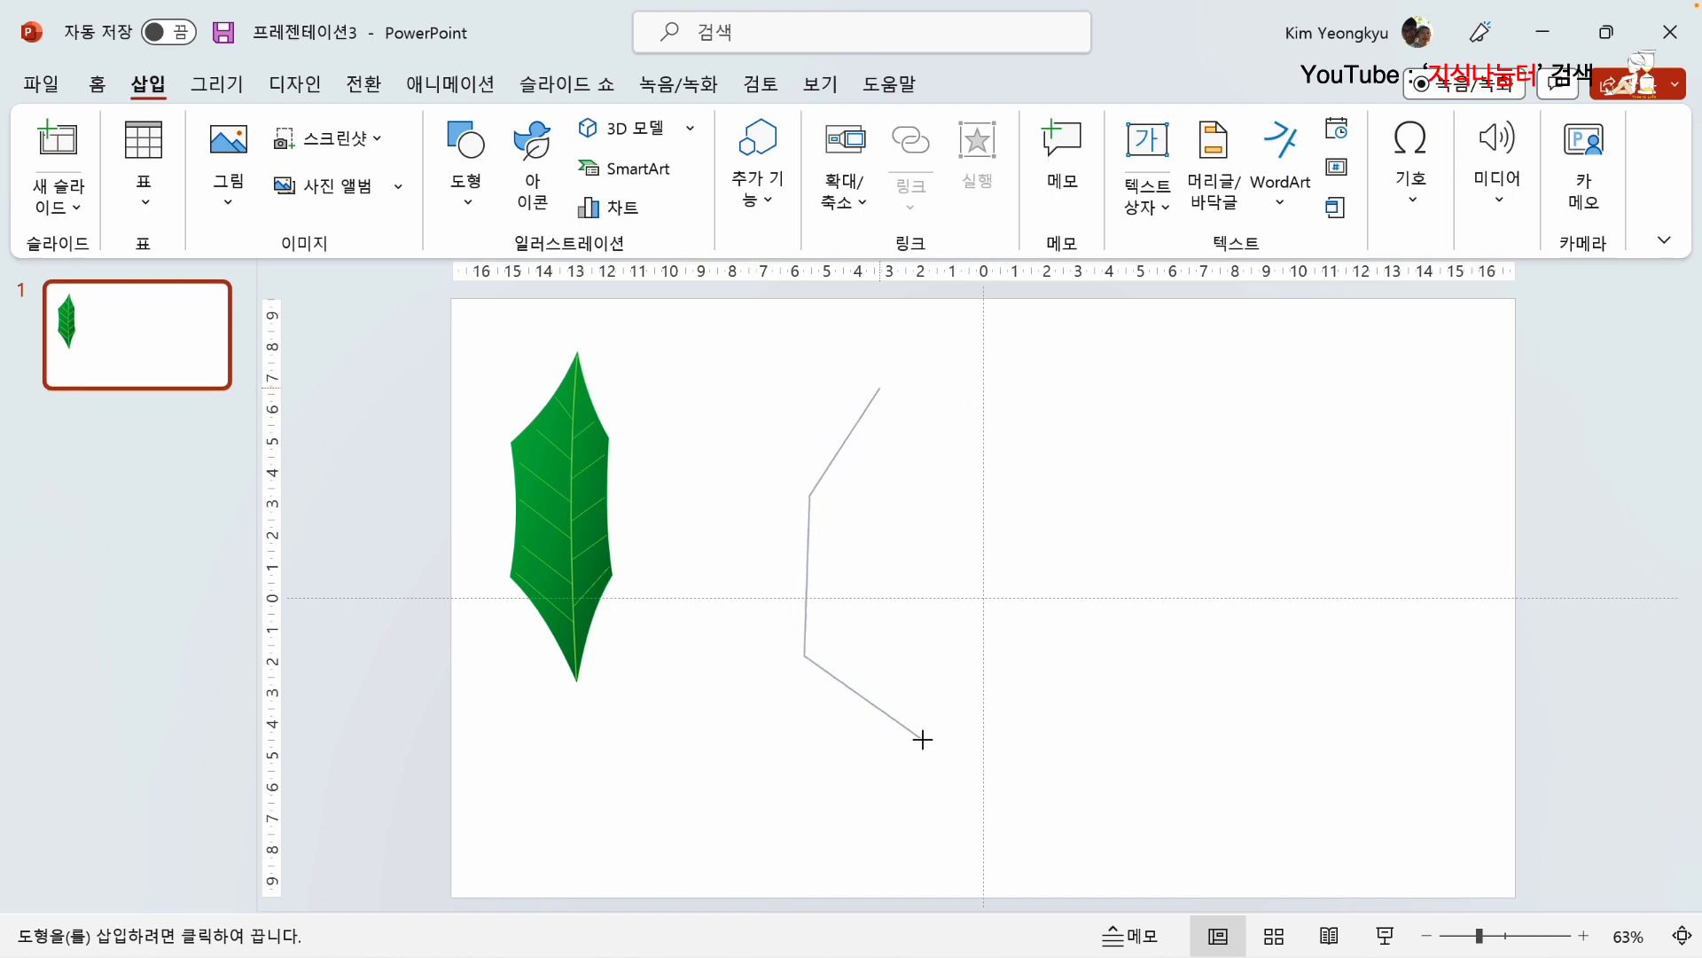
pyautogui.click(921, 728)
pyautogui.click(1006, 615)
pyautogui.click(954, 480)
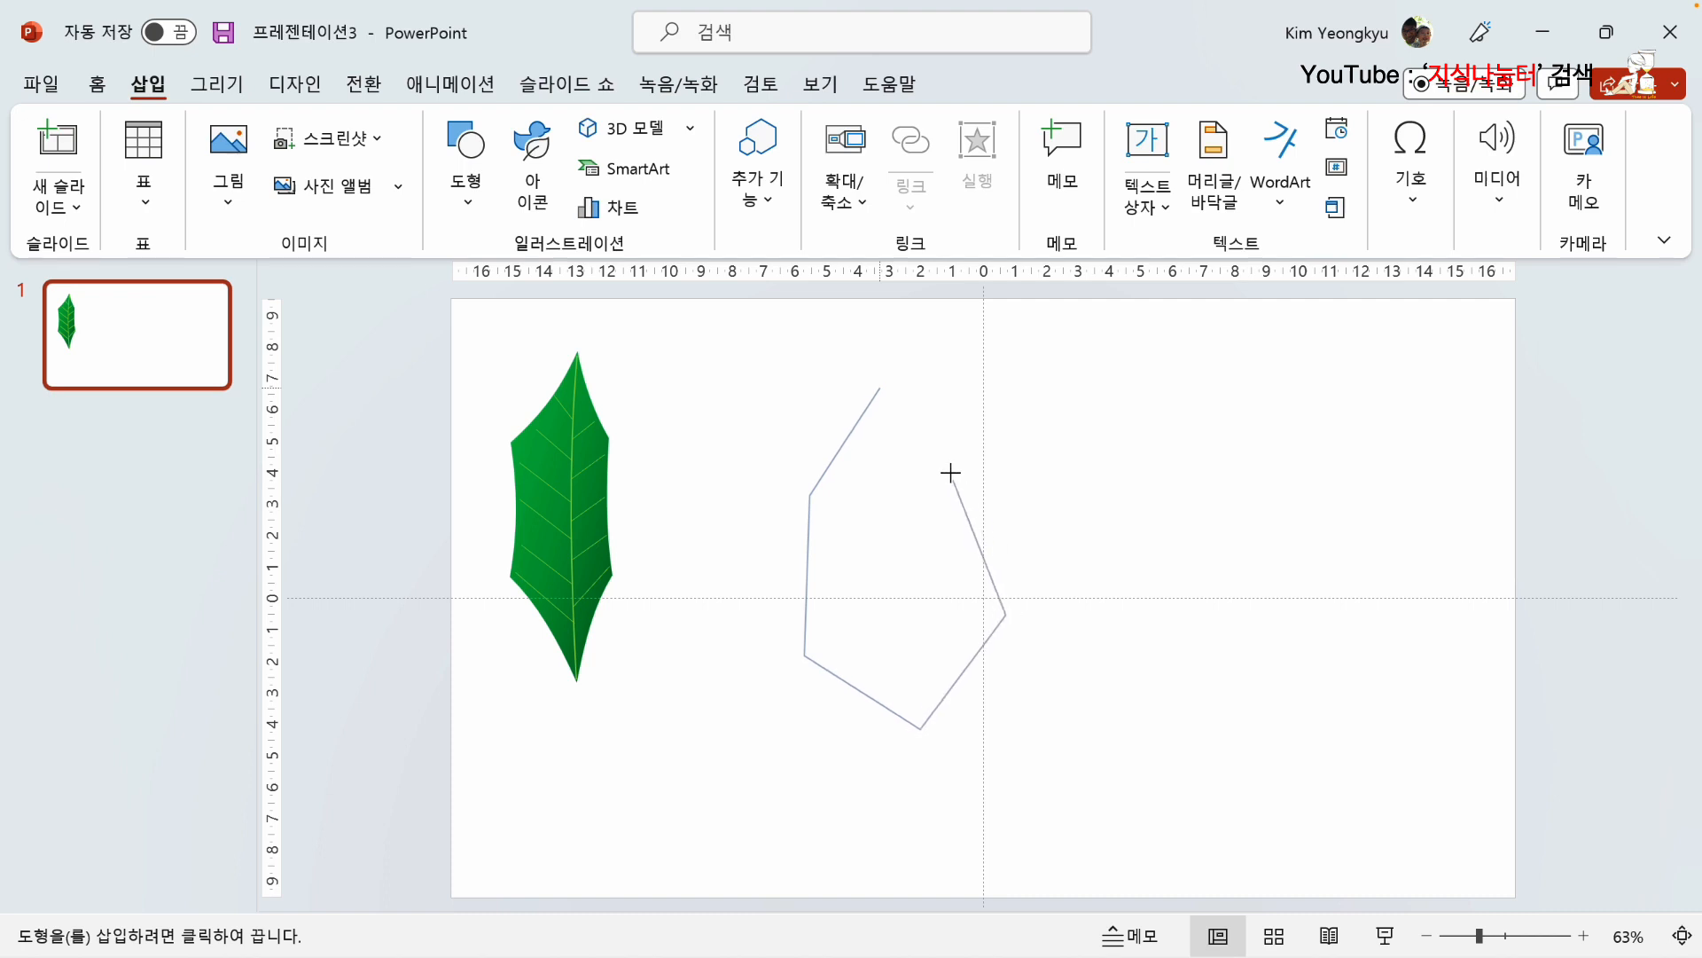
pyautogui.click(884, 390)
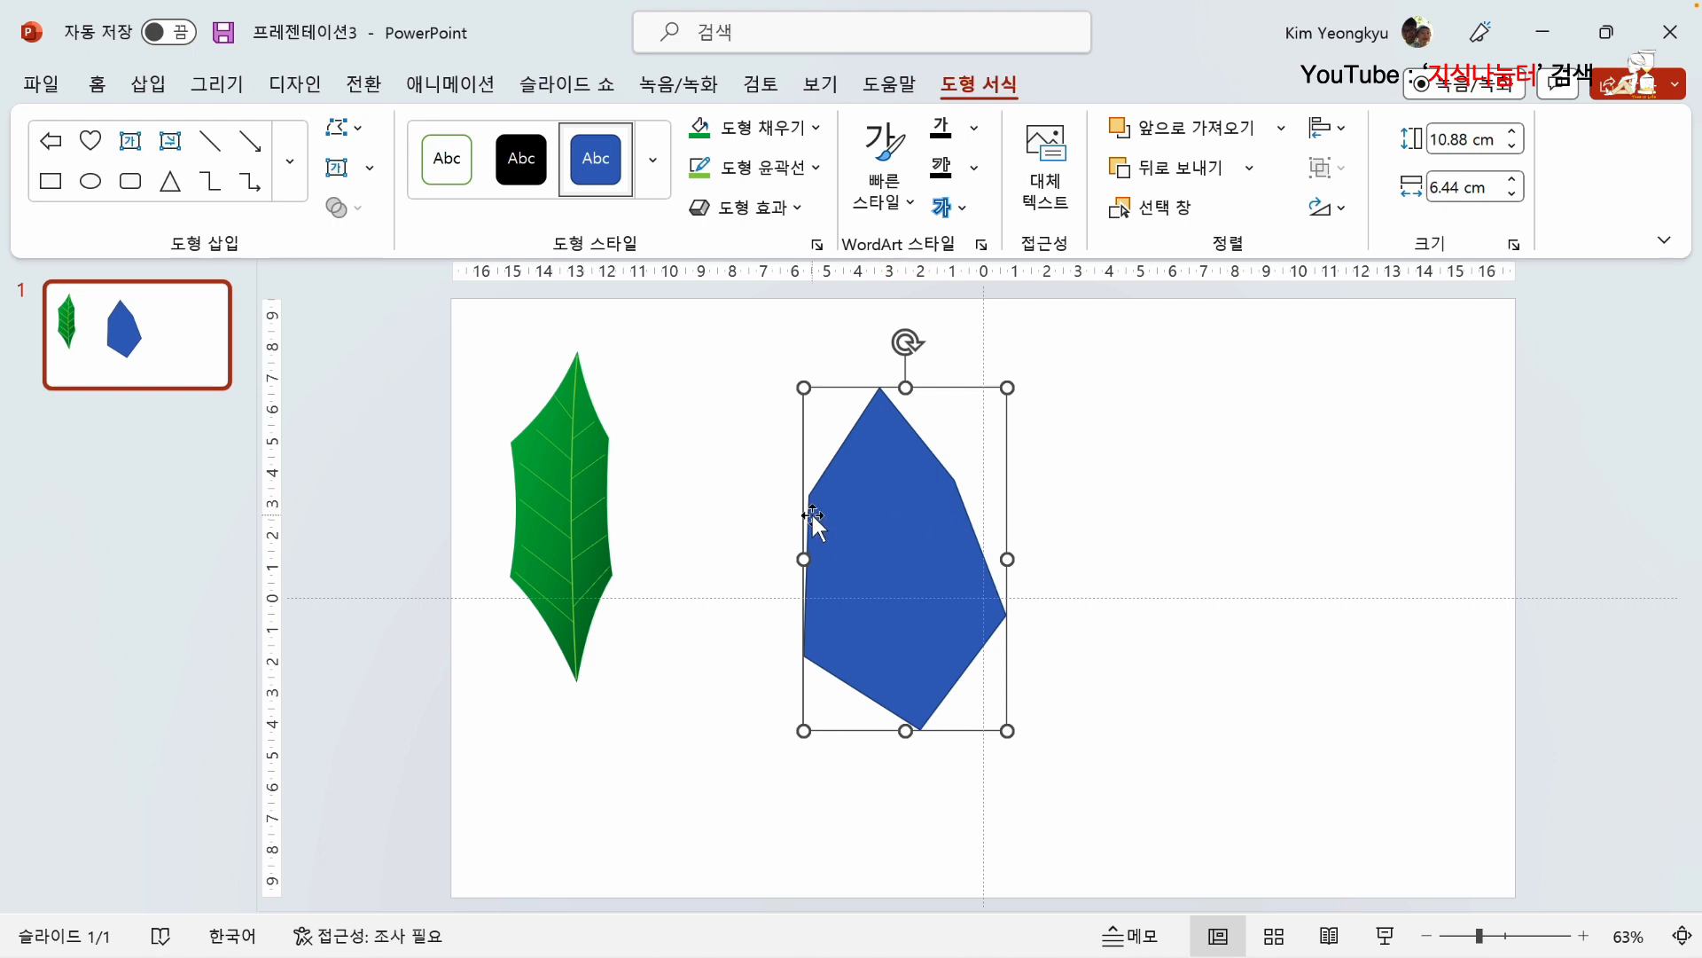
# Step: Edit the new shape's points to curve its upper-left and left edges slightly inward
pyautogui.rightClick(857, 474)
pyautogui.click(944, 488)
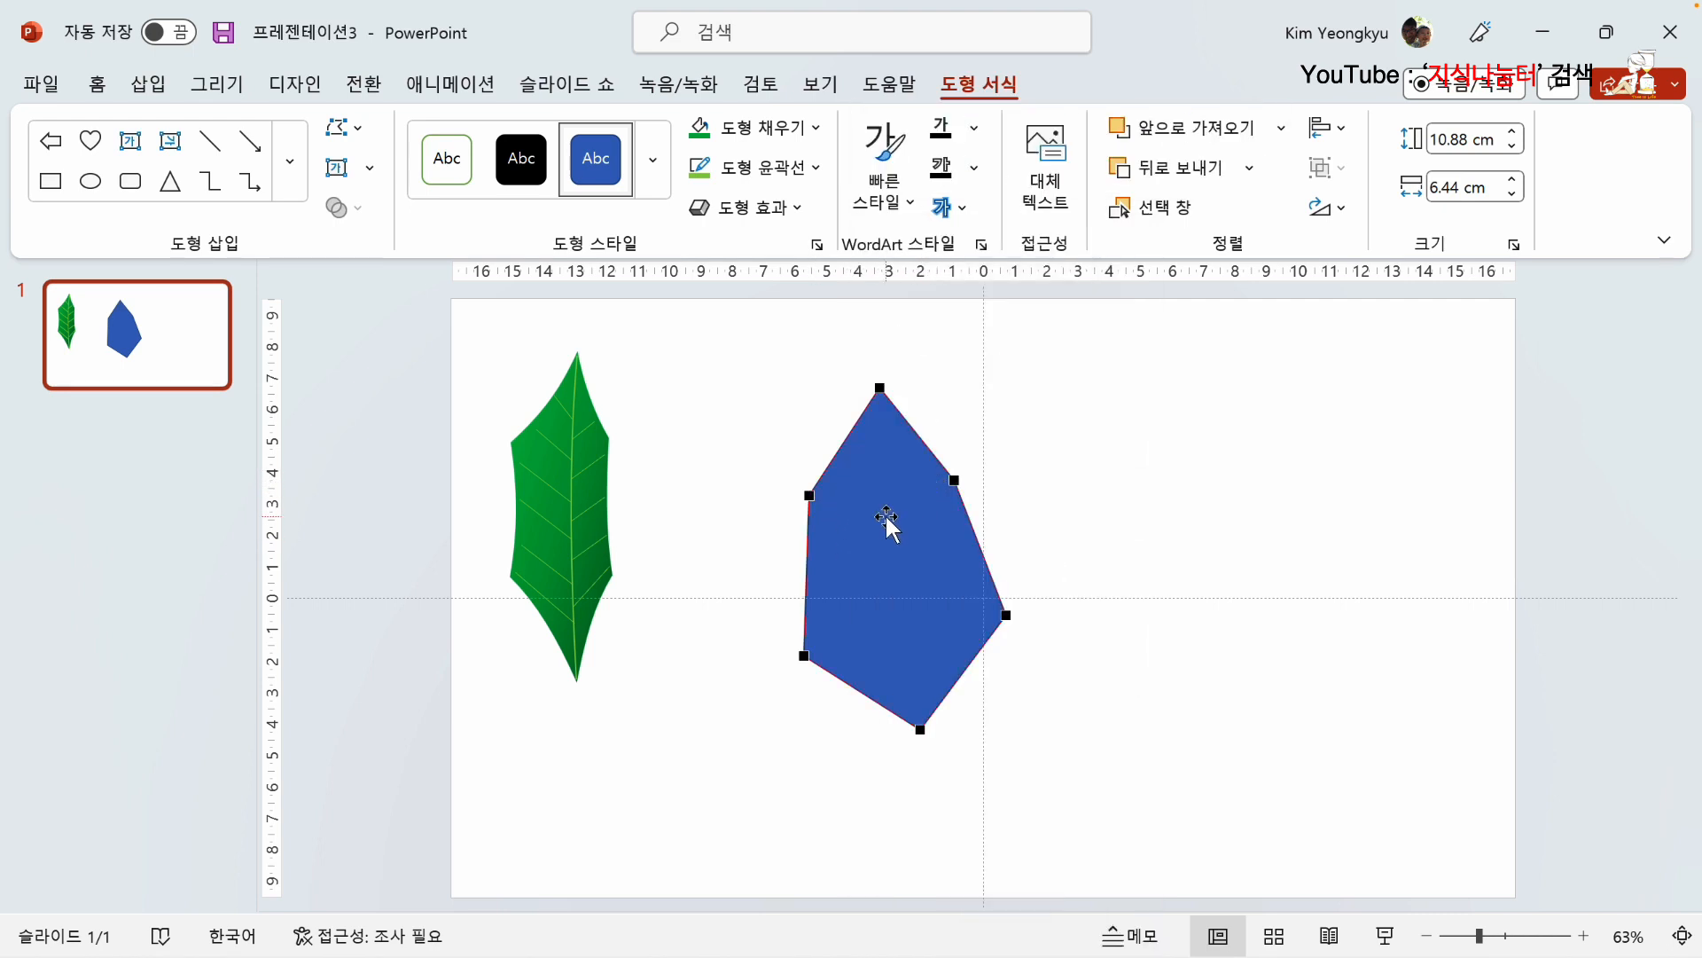
pyautogui.click(879, 390)
pyautogui.moveTo(857, 422); pyautogui.dragTo(861, 443)
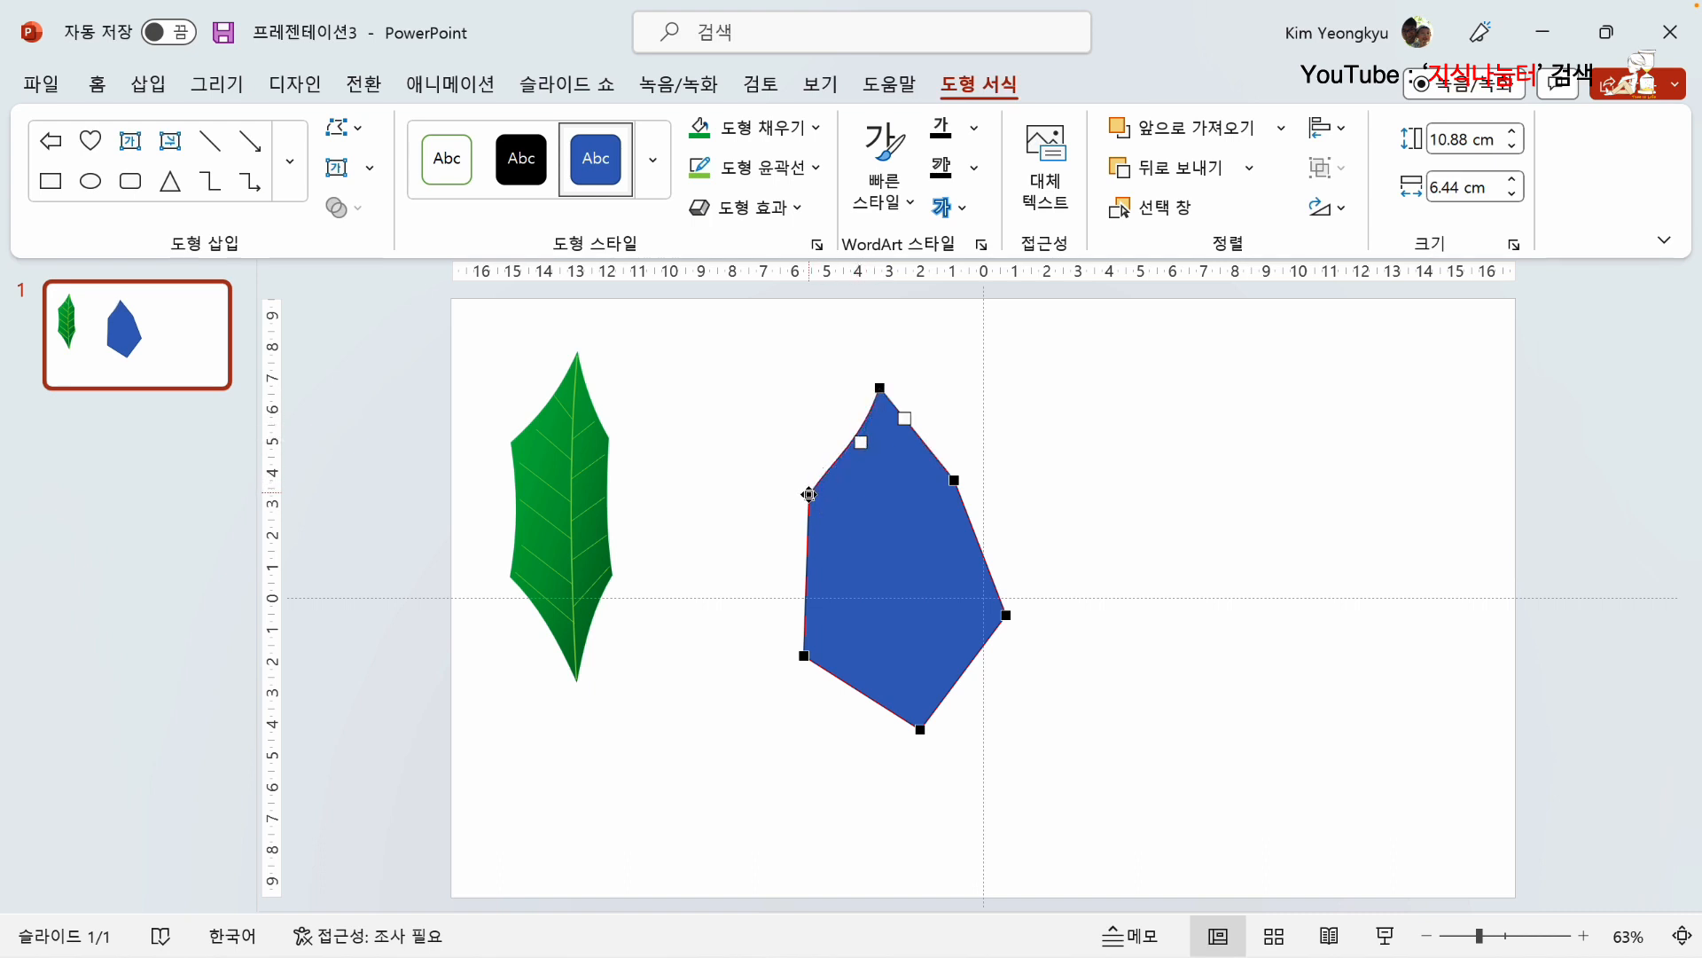
pyautogui.click(810, 494)
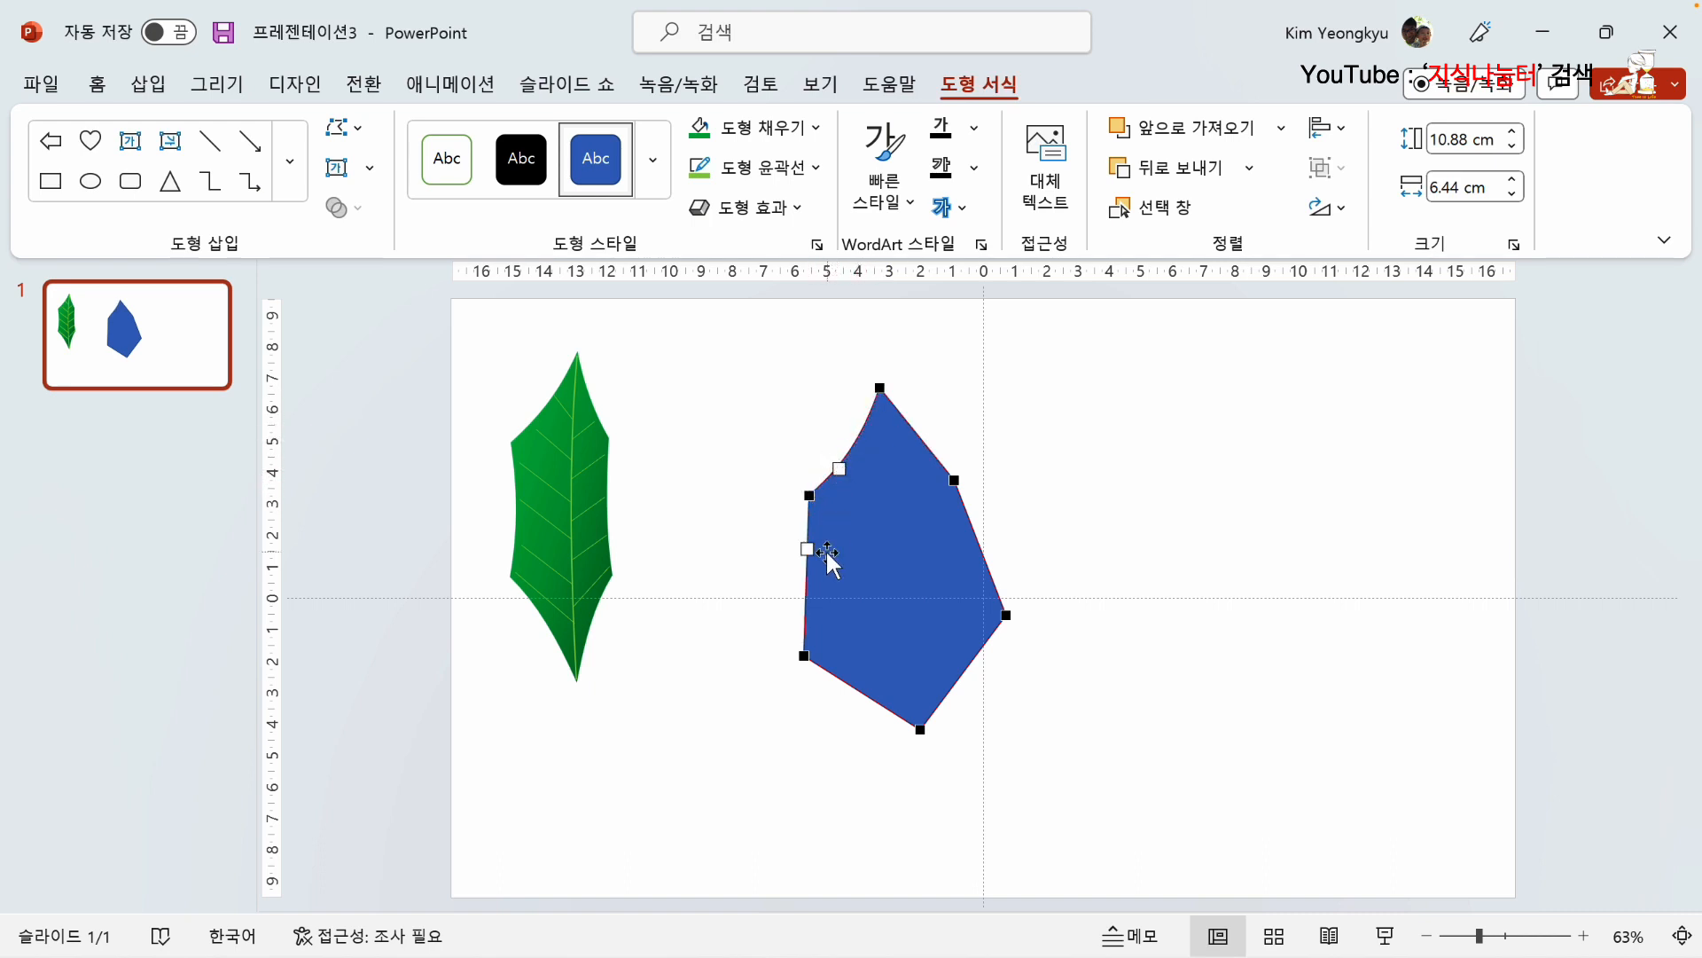
pyautogui.moveTo(806, 549); pyautogui.dragTo(812, 606)
# Step: Bend the new shape's lower-left edge outward and its lower-right, right and upper-right edges inward, and finish editing its points
pyautogui.click(804, 656)
pyautogui.moveTo(843, 680); pyautogui.dragTo(886, 696)
pyautogui.moveTo(948, 692); pyautogui.dragTo(972, 650)
pyautogui.click(1006, 616)
pyautogui.moveTo(988, 570); pyautogui.dragTo(974, 568)
pyautogui.click(954, 480)
pyautogui.moveTo(929, 450); pyautogui.dragTo(897, 436)
pyautogui.click(879, 388)
pyautogui.click(1097, 441)
# Step: Fill the second leaf shape with the standard red color and remove its outline
pyautogui.click(881, 523)
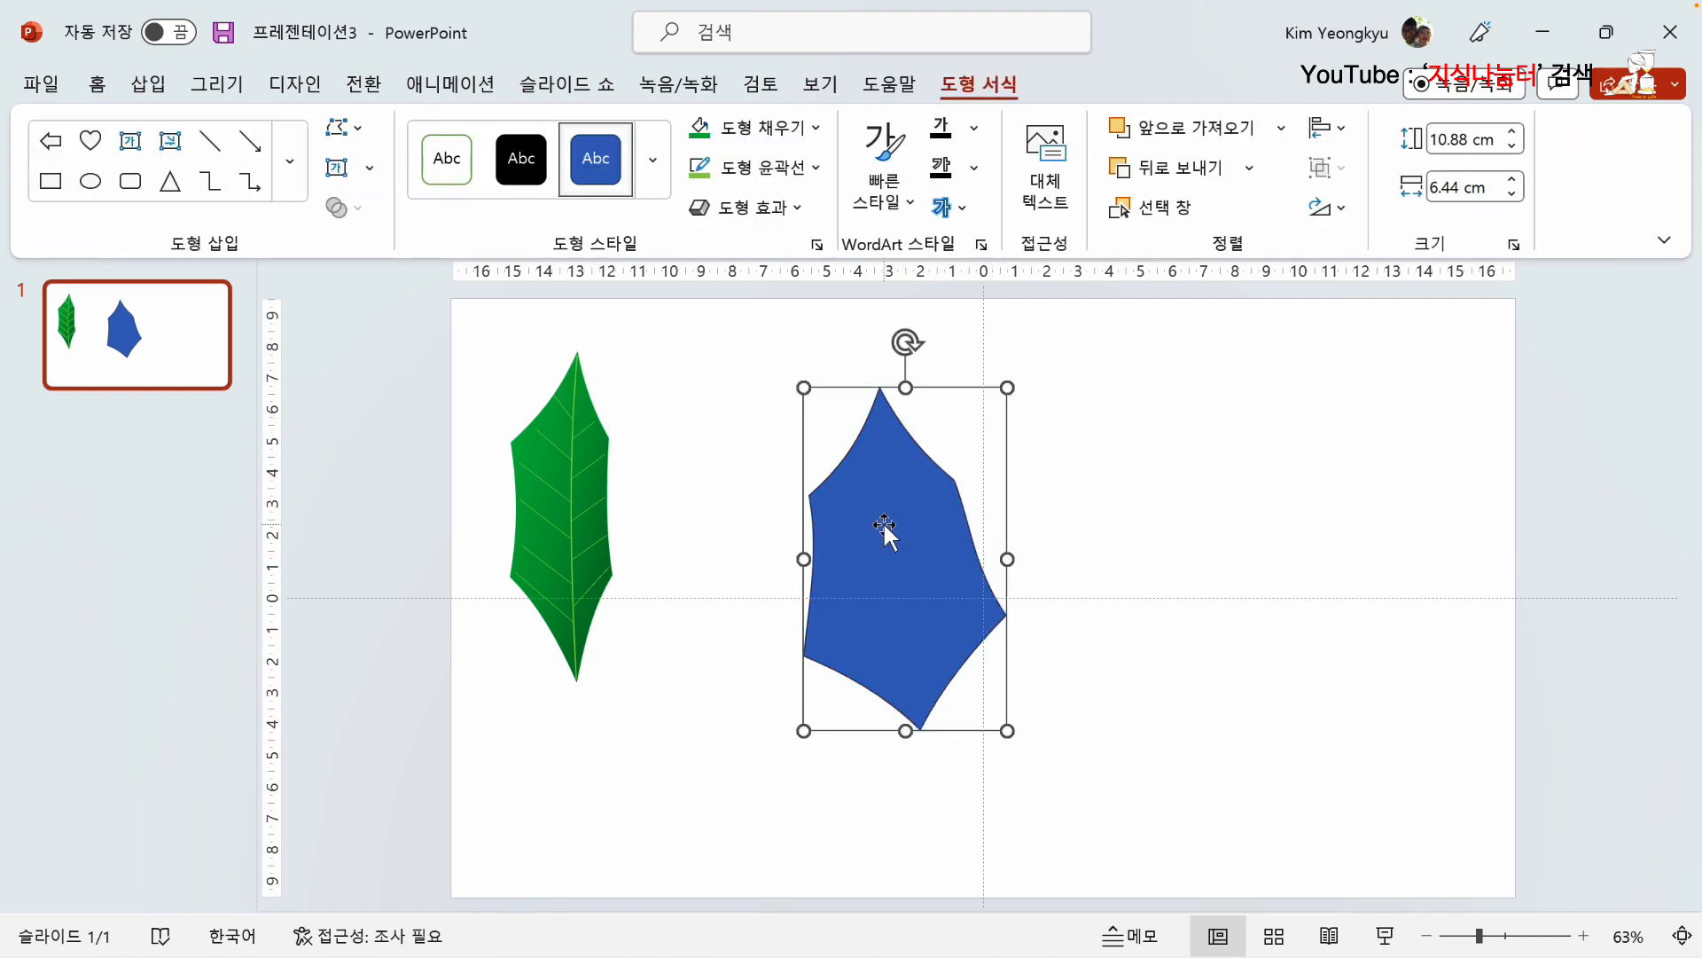
pyautogui.click(819, 128)
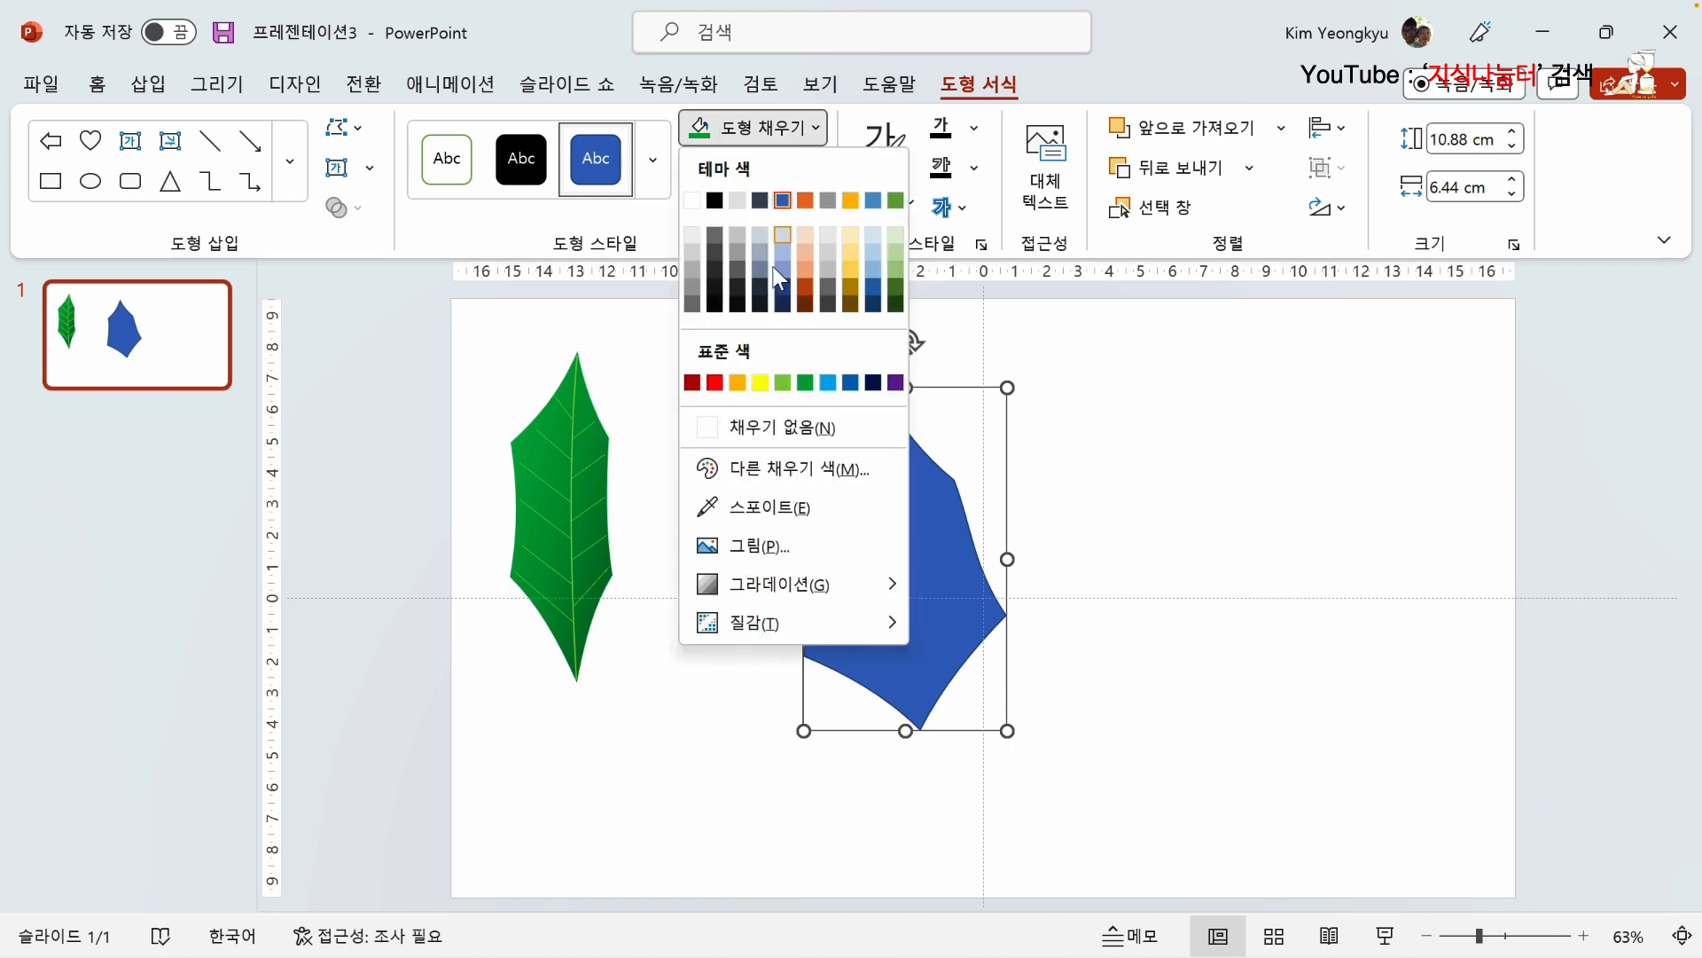
pyautogui.click(715, 383)
pyautogui.click(814, 168)
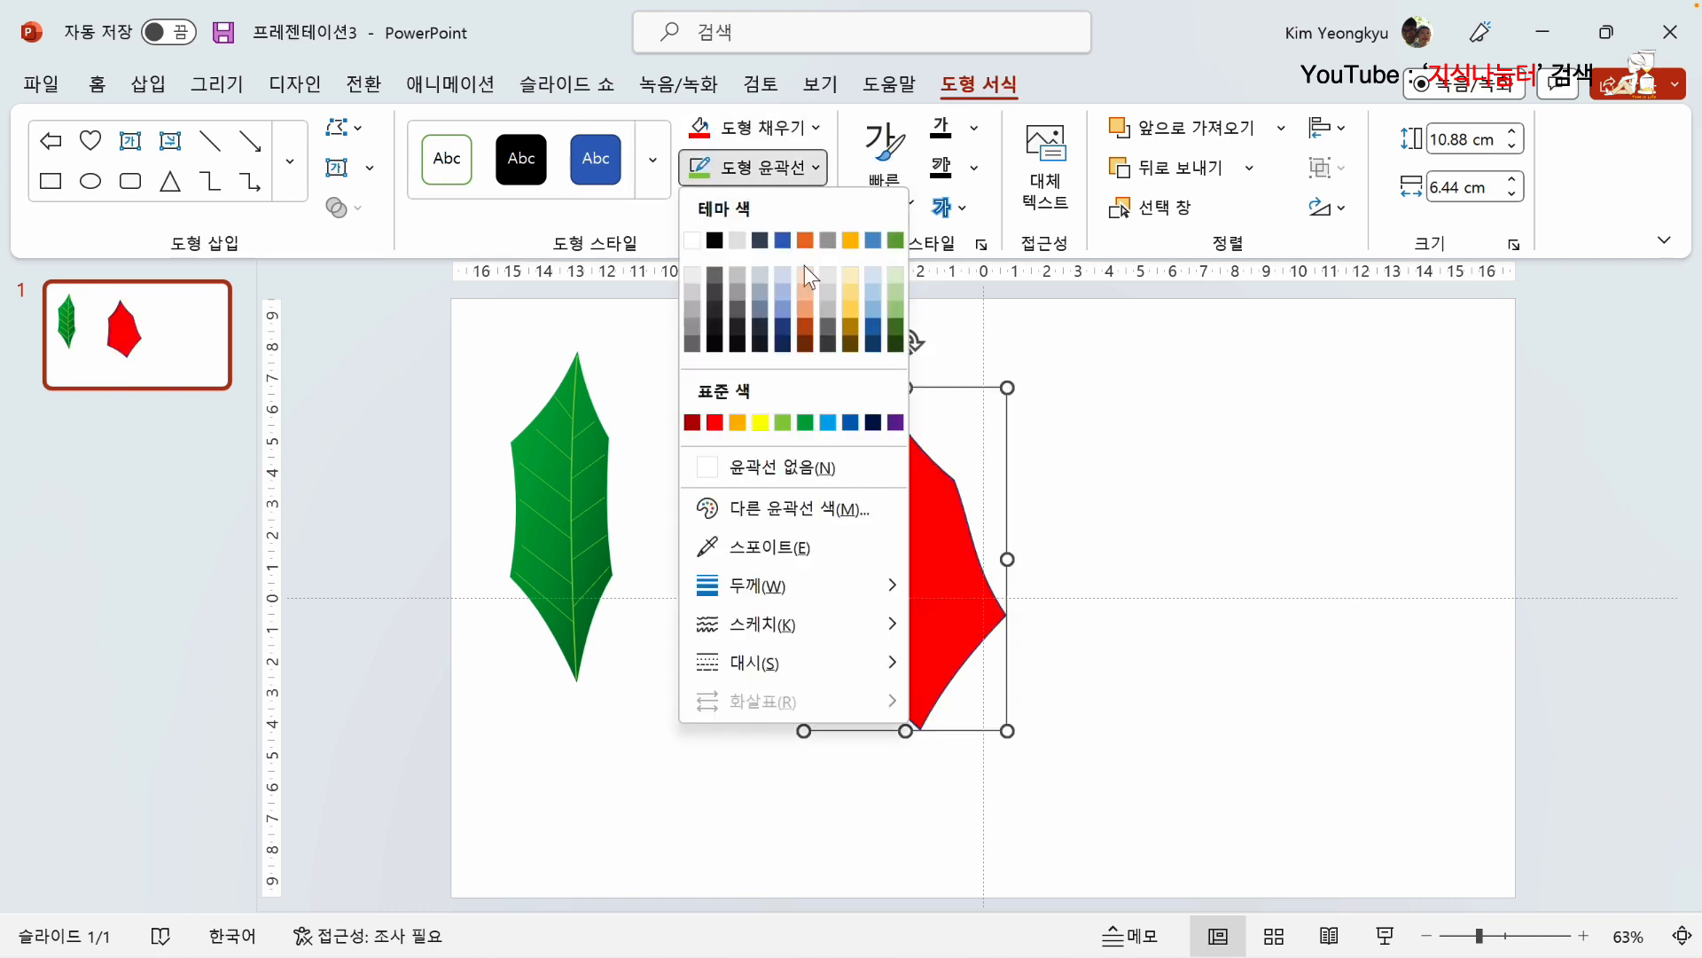
pyautogui.click(802, 478)
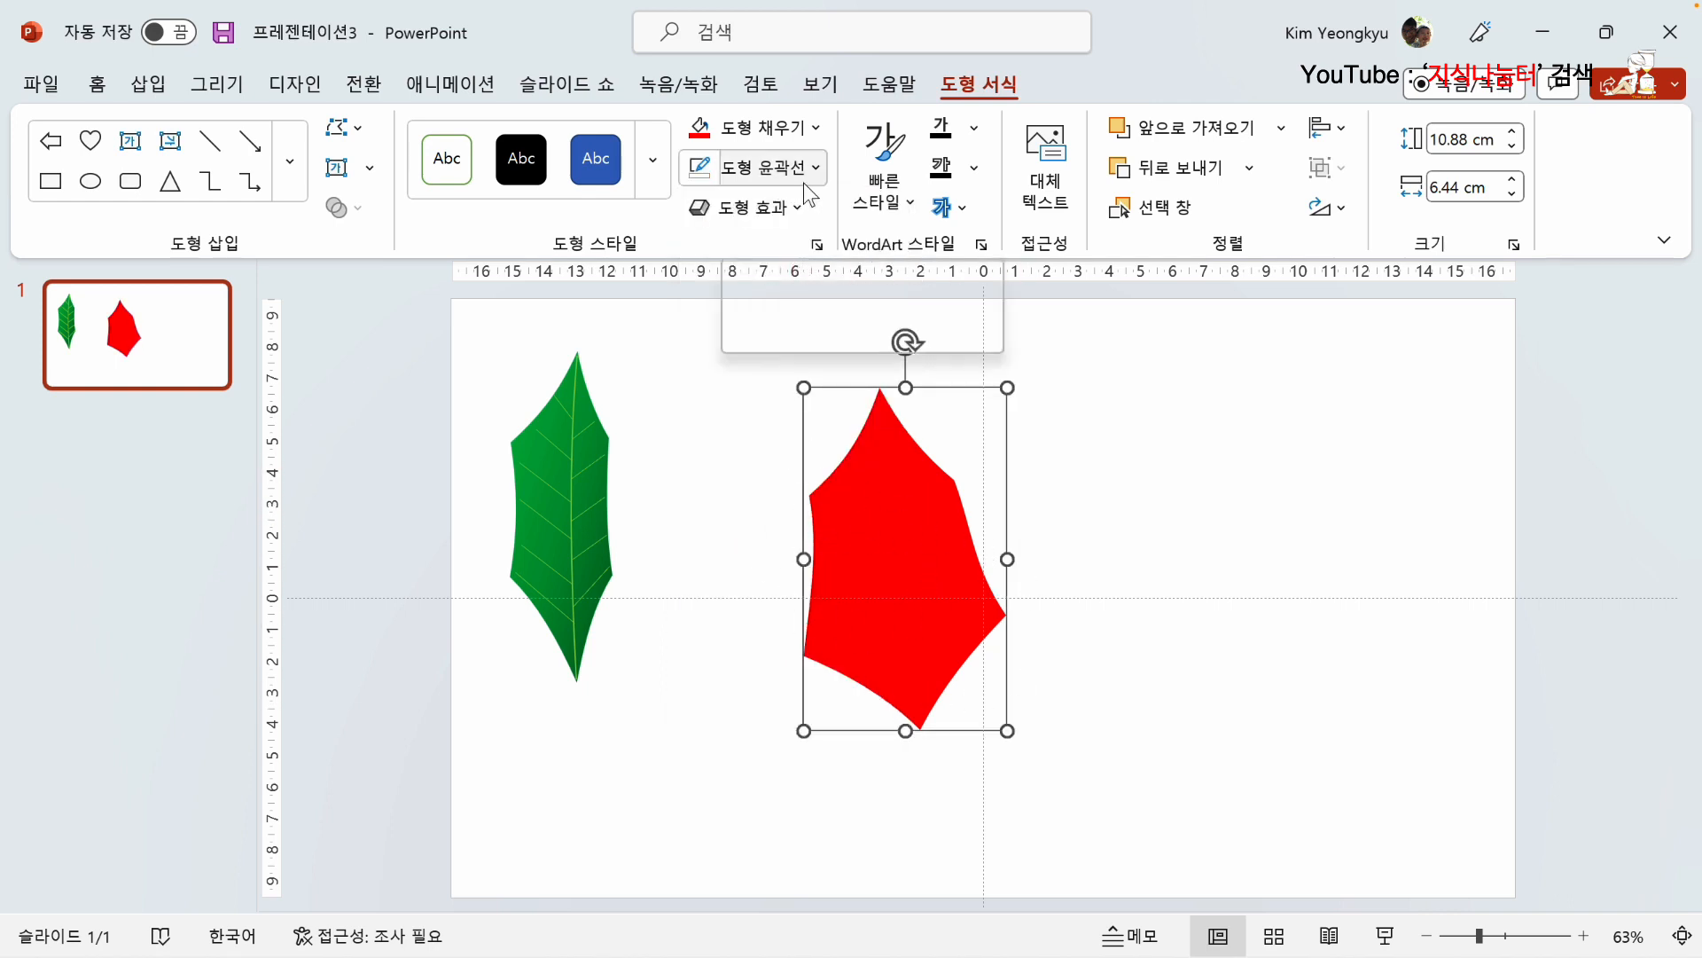
# Step: Apply a dark-variation linear gradient to the red leaf that deepens from red at its upper-left to dark red at its lower-right
pyautogui.click(816, 133)
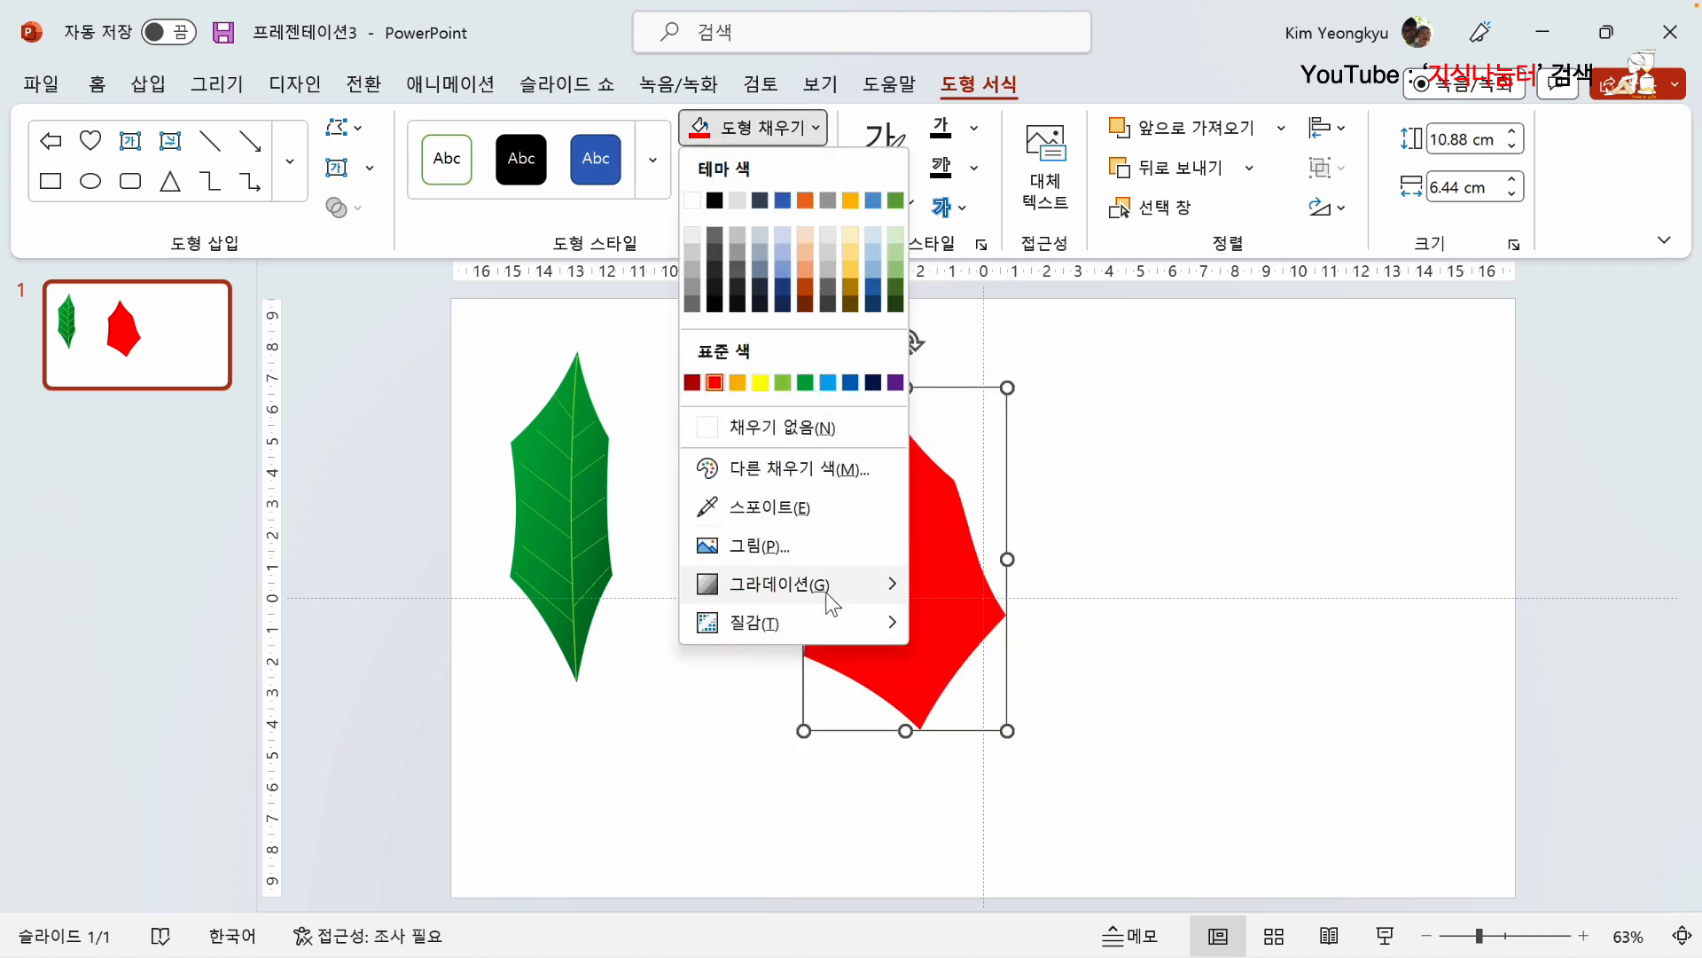
pyautogui.moveTo(831, 605)
pyautogui.scroll(-2, 1087, 716)
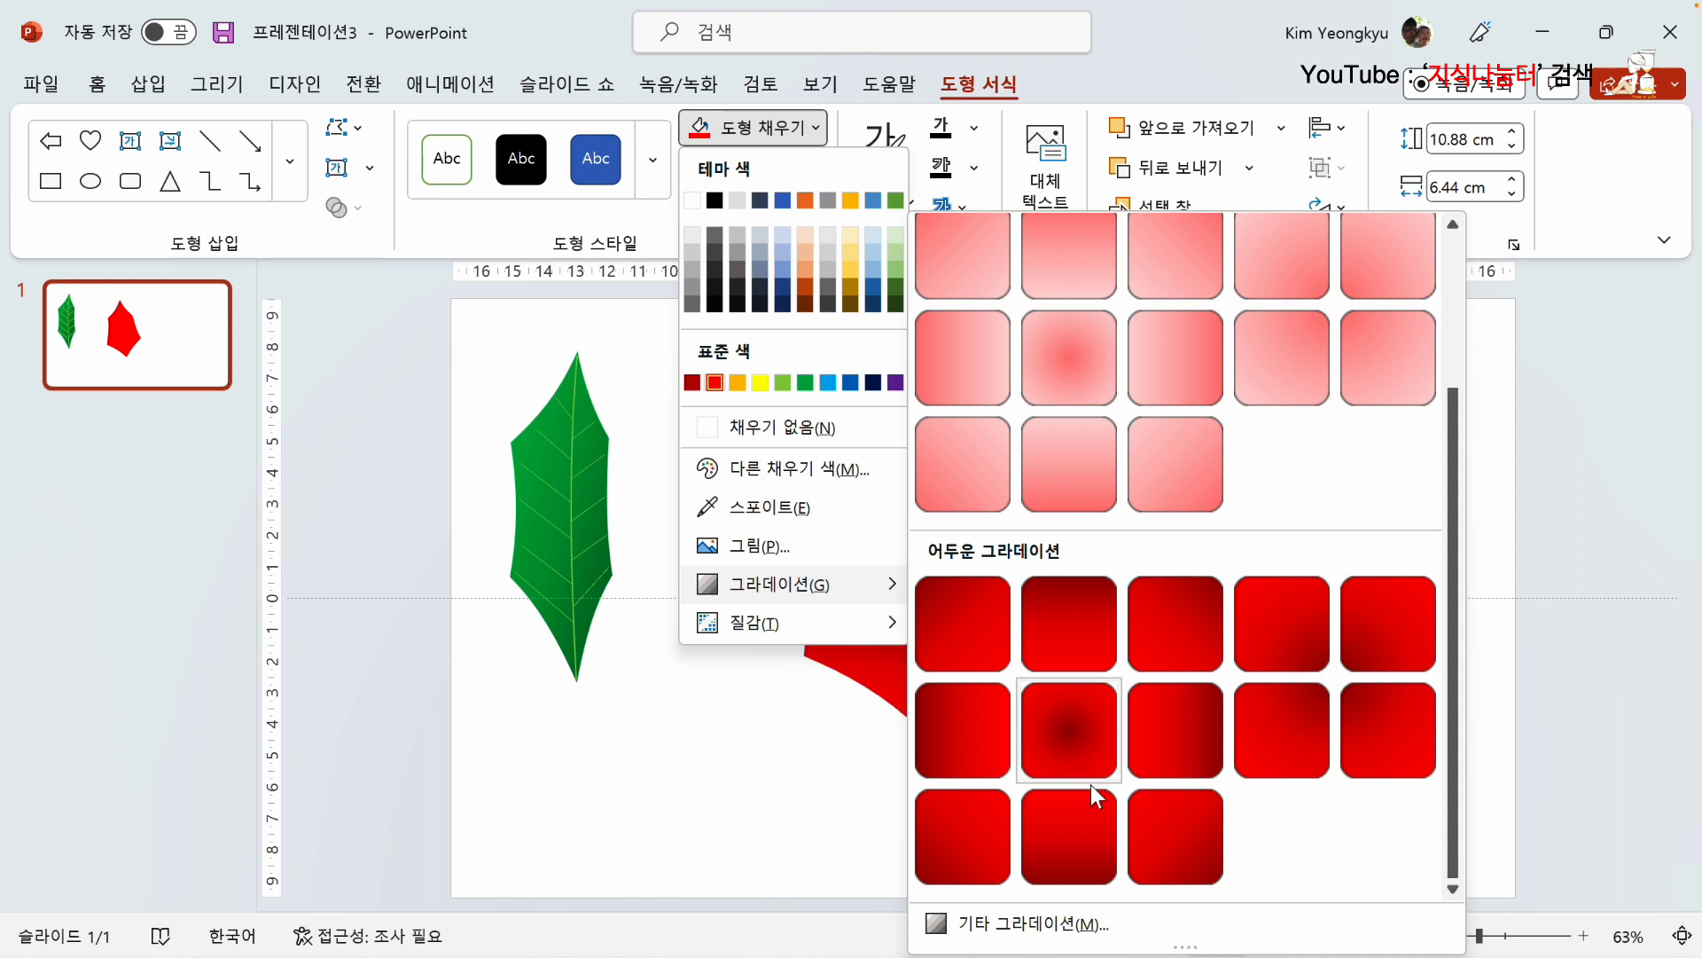
pyautogui.click(1197, 848)
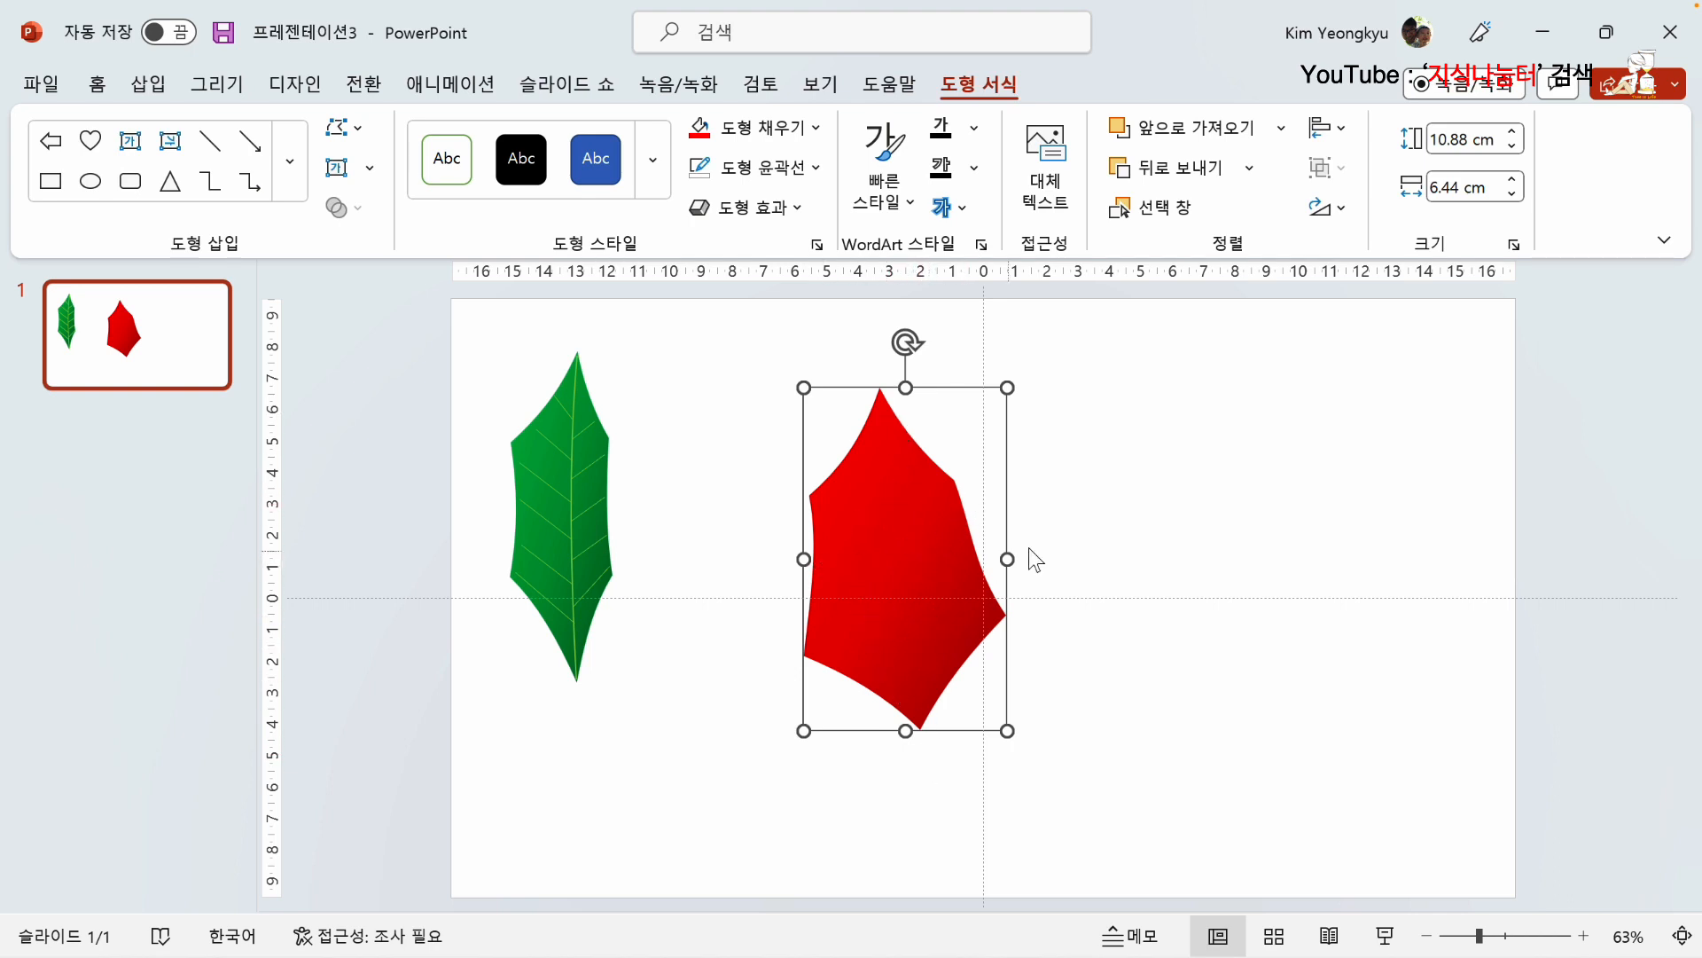
pyautogui.click(1094, 521)
# Step: Draw a freeform midrib line about 10.67 cm high and 1.31 cm wide from the red leaf's top tip to its bottom tip
pyautogui.click(161, 86)
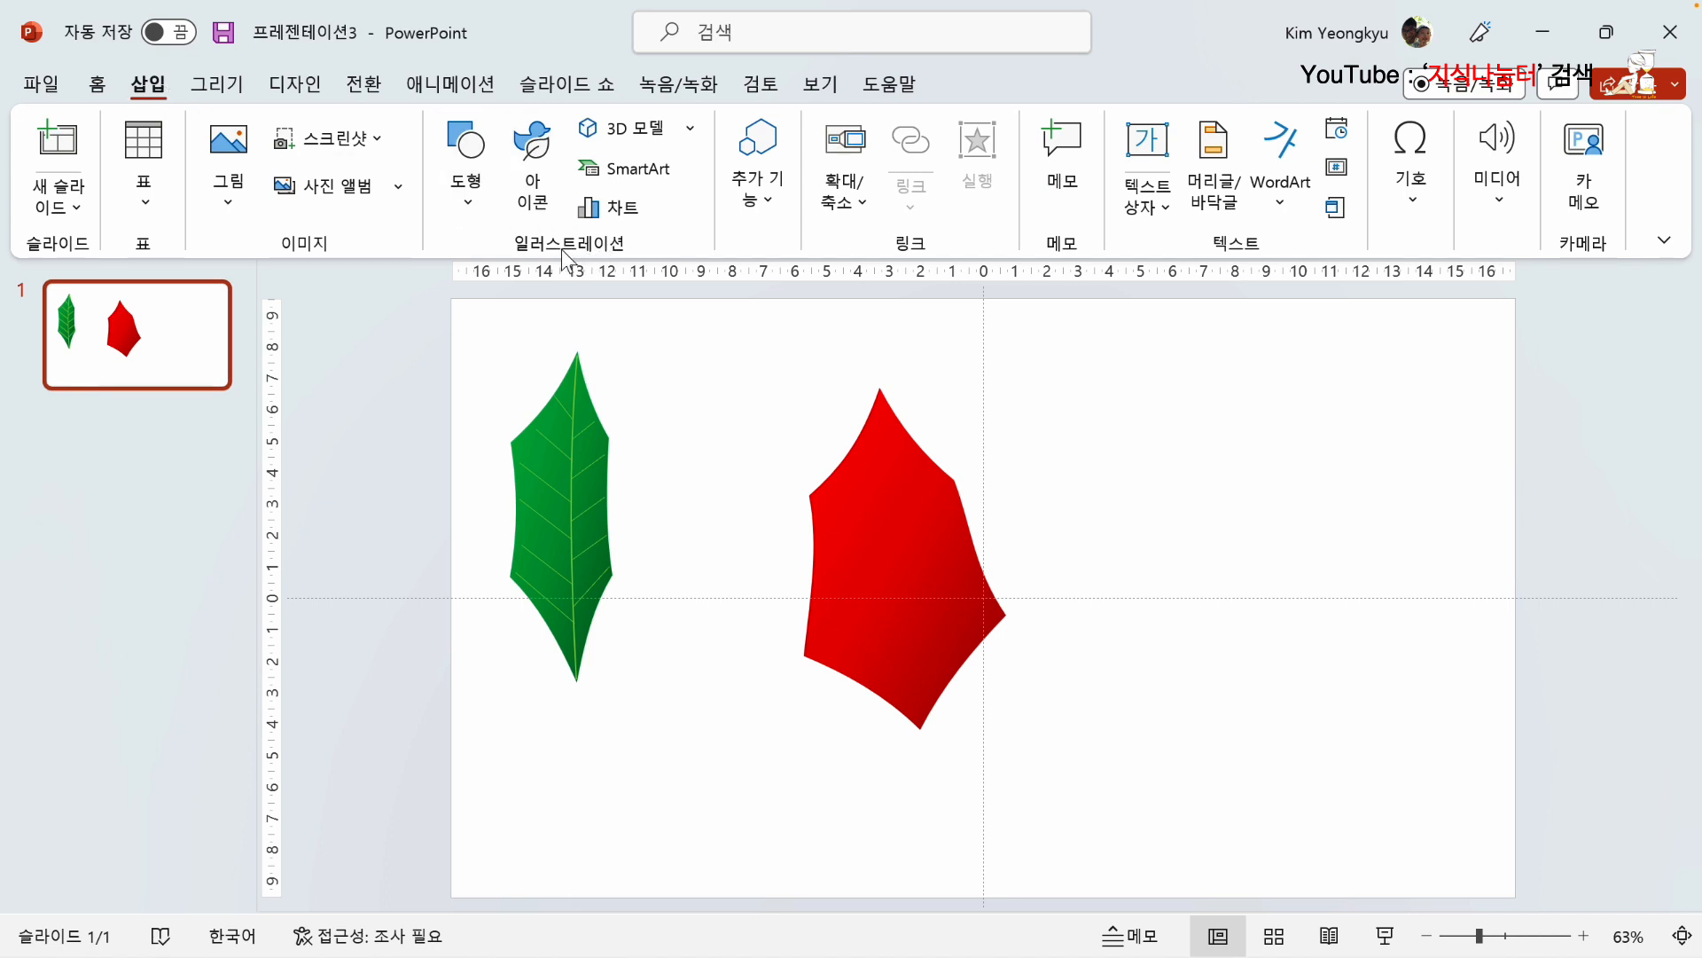
pyautogui.click(464, 184)
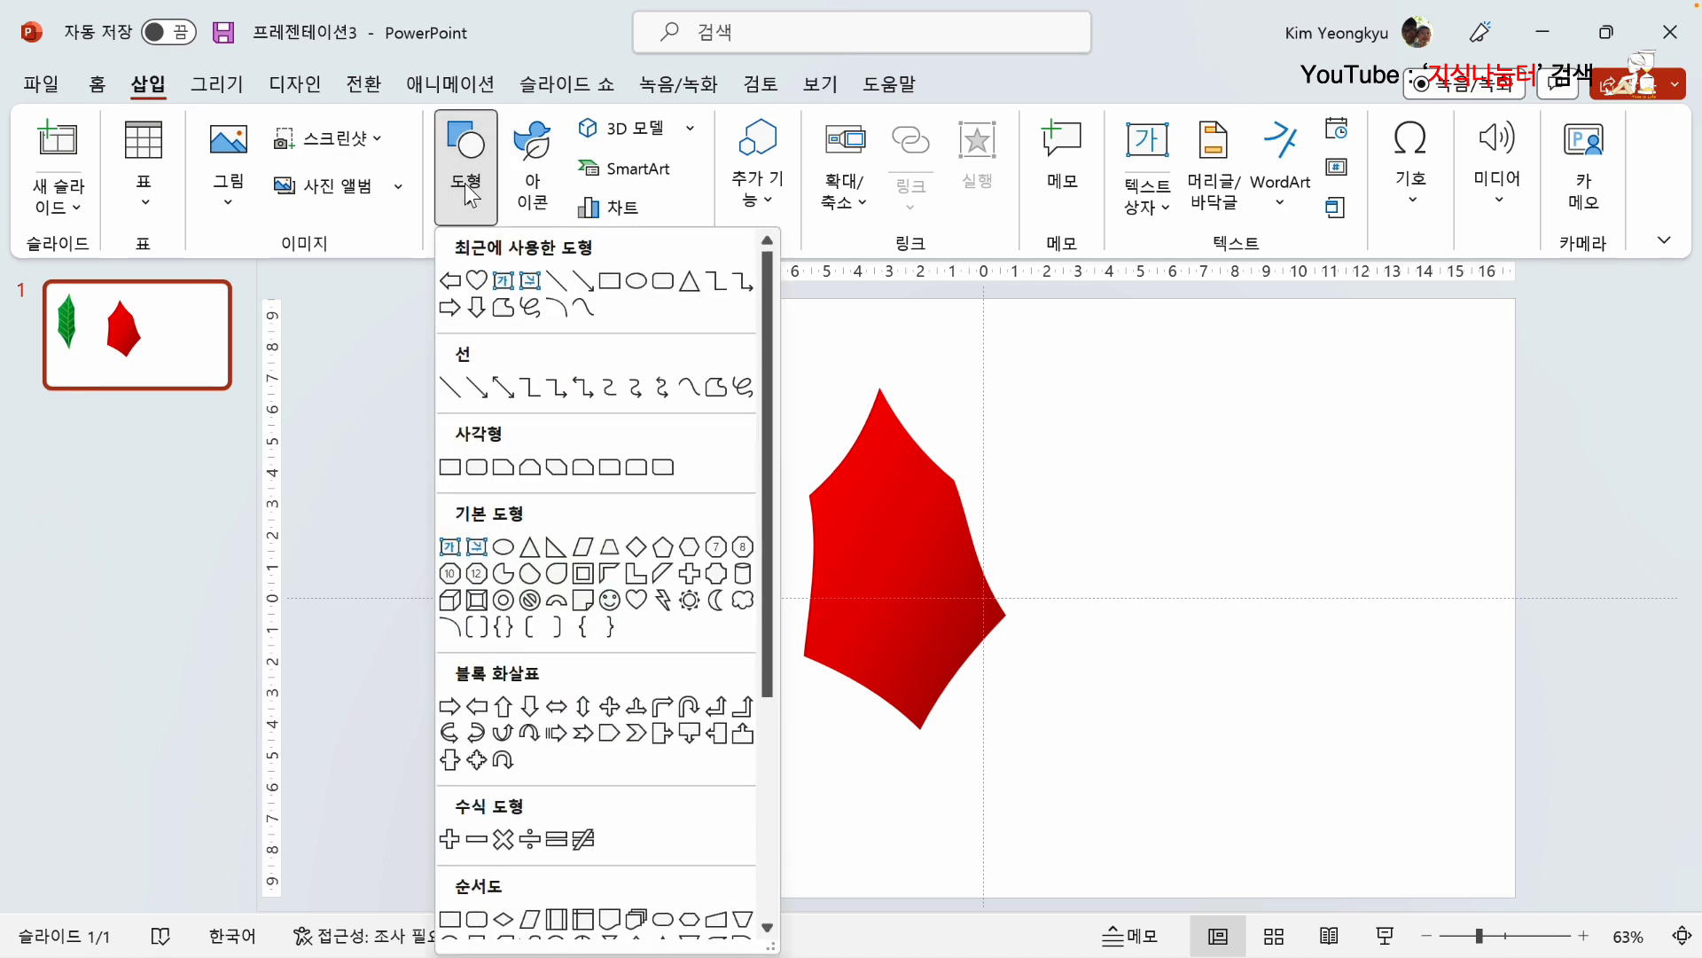
pyautogui.click(503, 308)
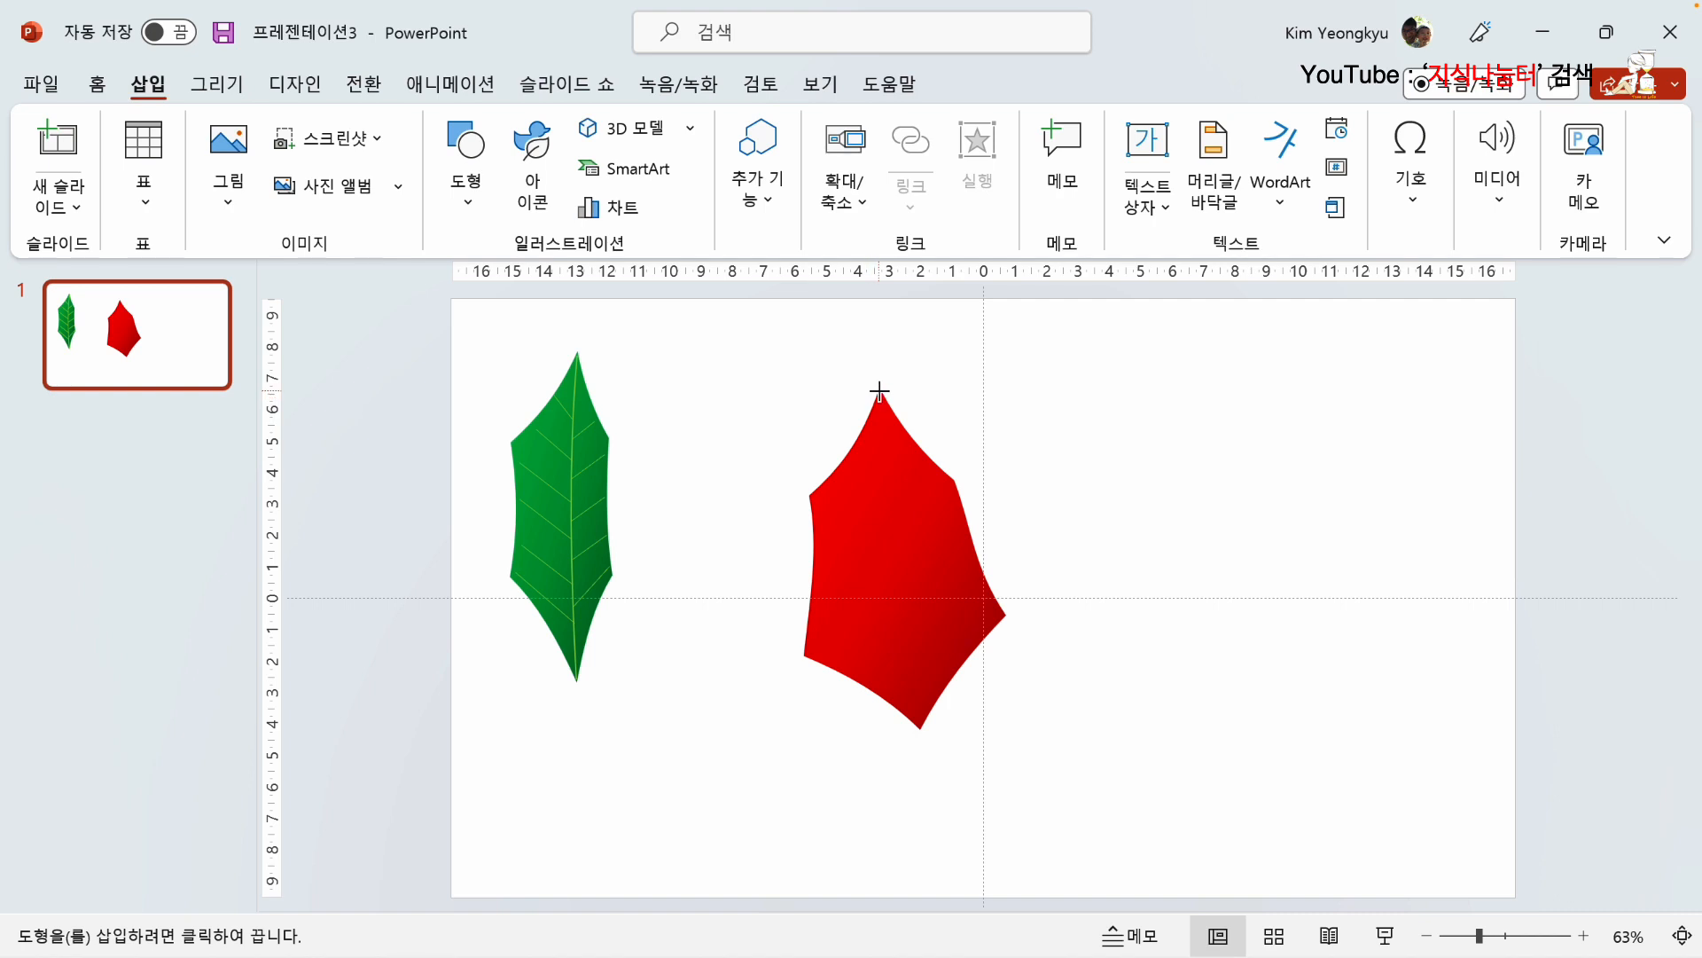
pyautogui.moveTo(880, 391); pyautogui.dragTo(918, 720)
pyautogui.click(920, 726)
pyautogui.press('Escape')
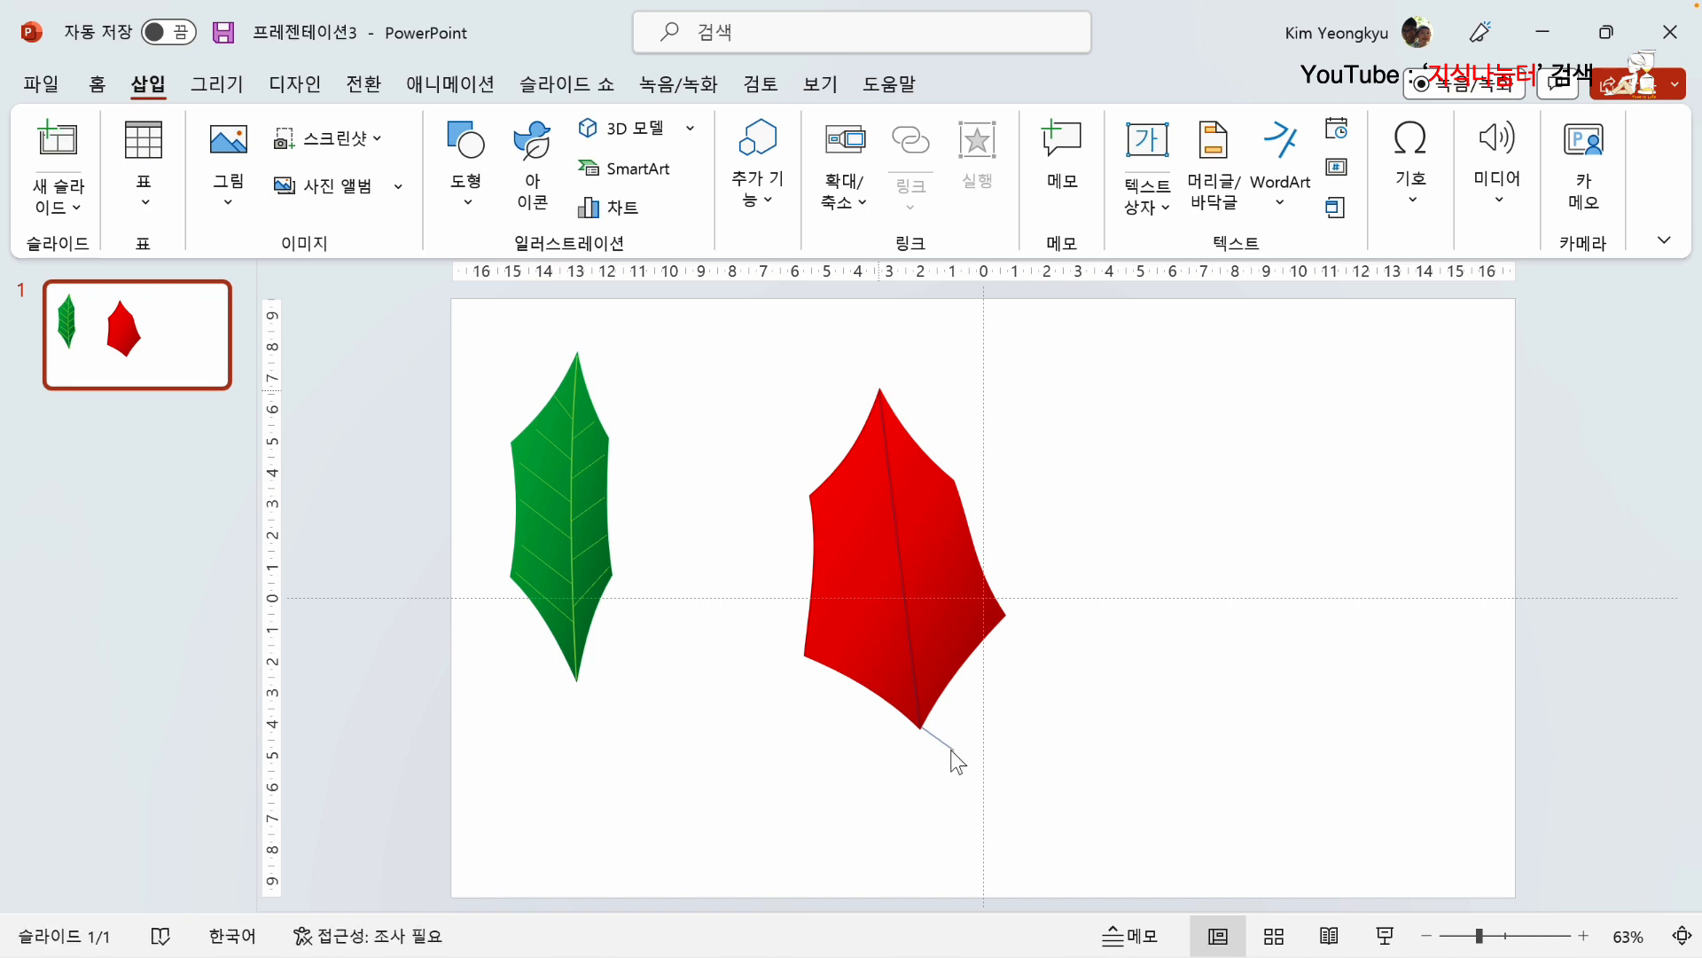
# Step: Edit the red leaf's midrib points so the line bows slightly to the left, and finish editing its points
pyautogui.rightClick(890, 486)
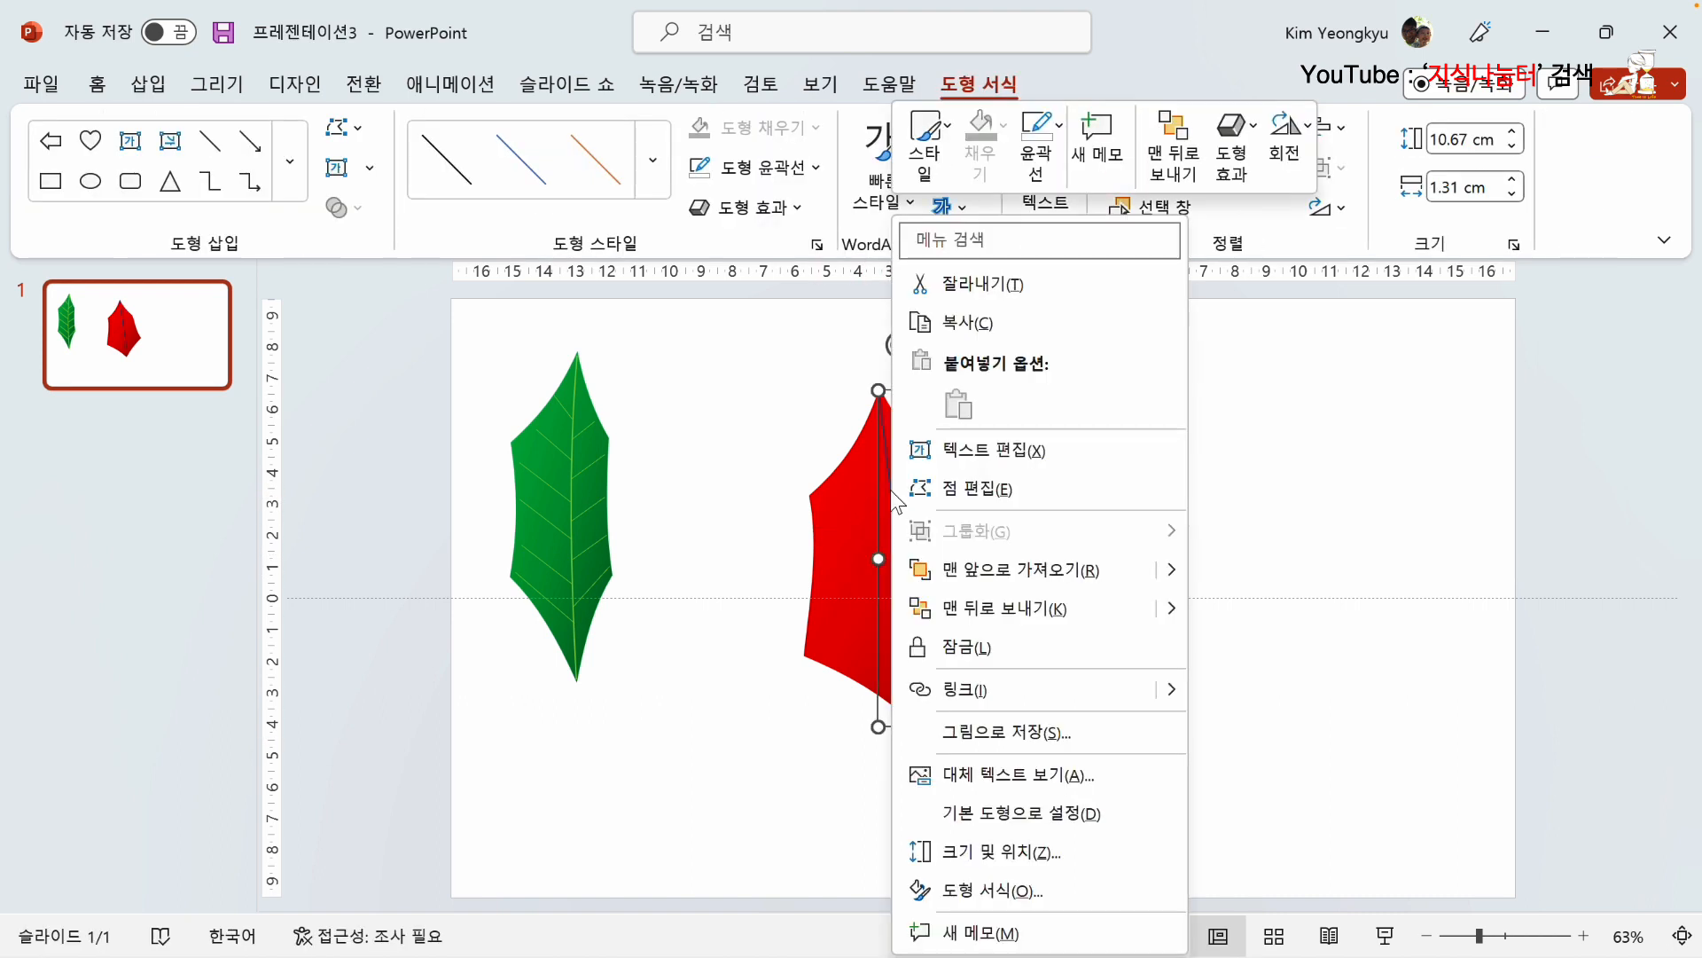
pyautogui.click(971, 488)
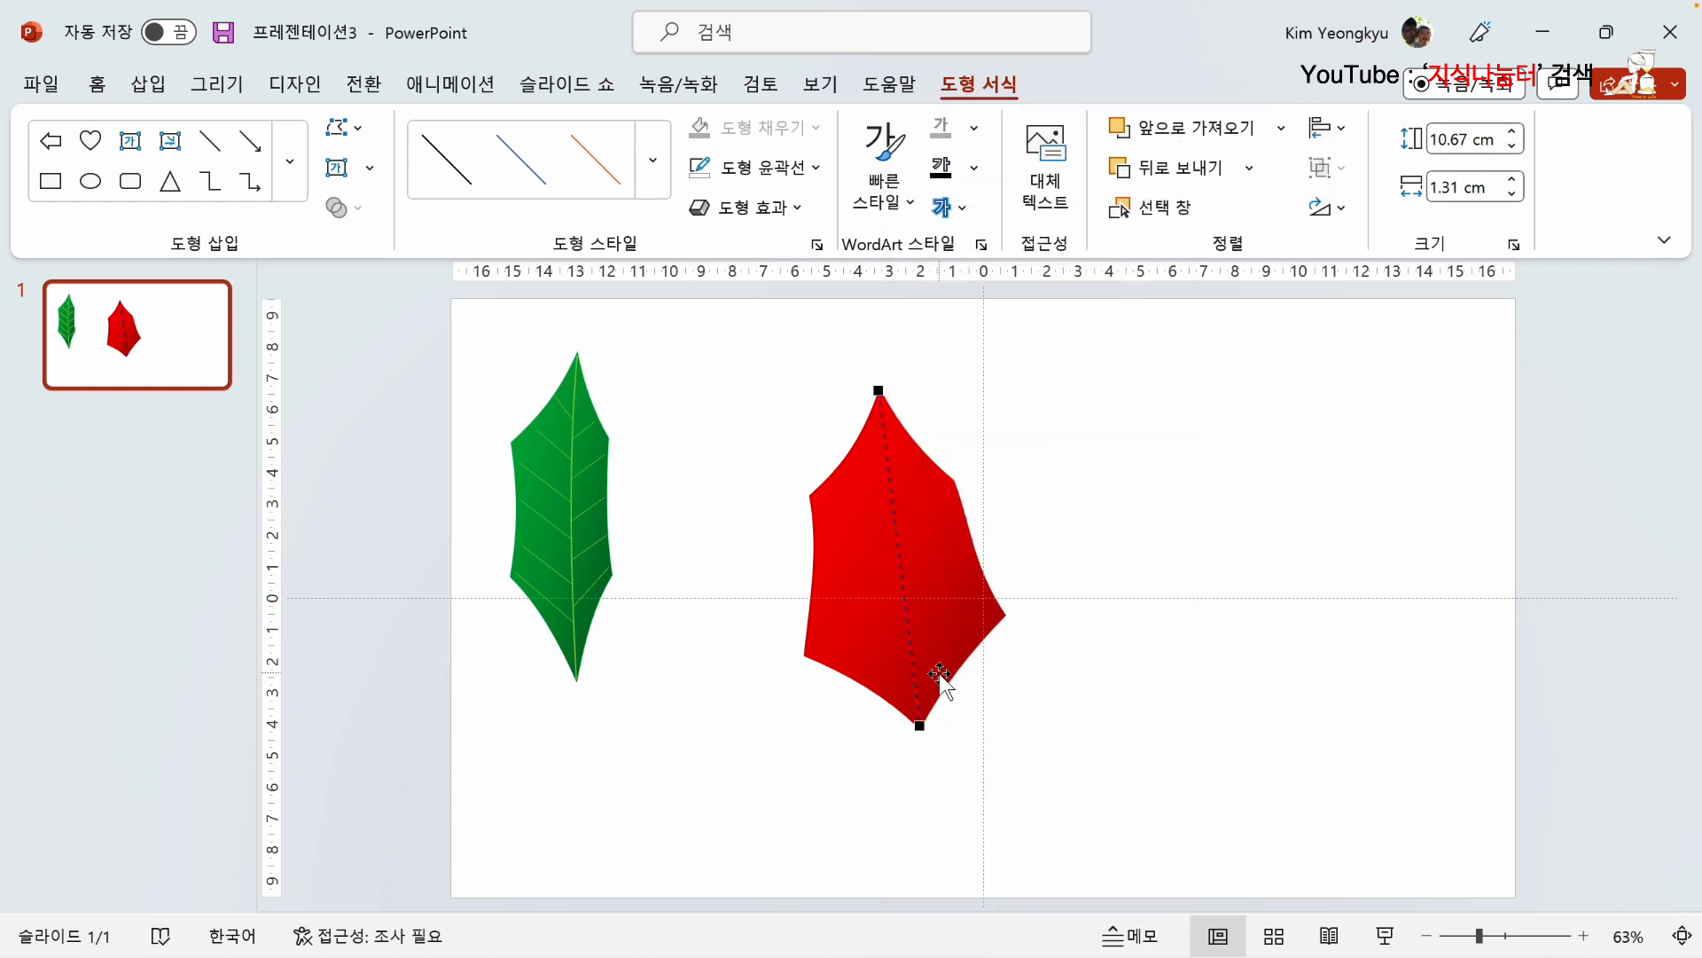
pyautogui.click(880, 390)
pyautogui.moveTo(888, 503); pyautogui.dragTo(884, 505)
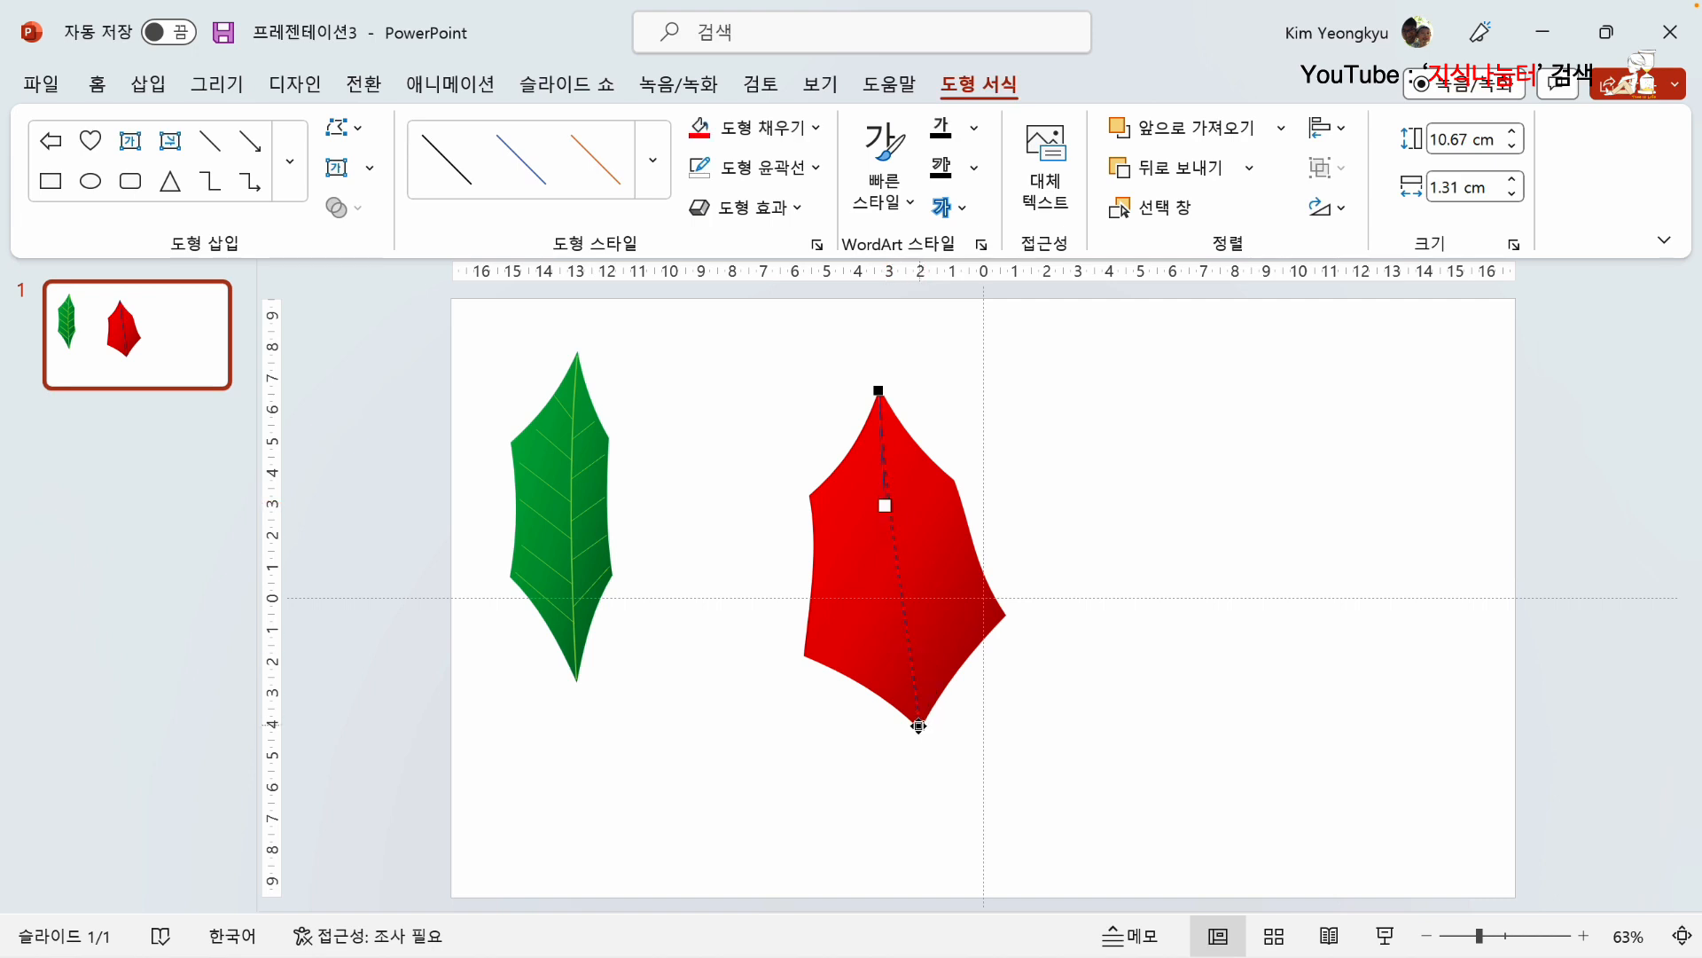
pyautogui.click(920, 726)
pyautogui.moveTo(905, 614); pyautogui.dragTo(898, 615)
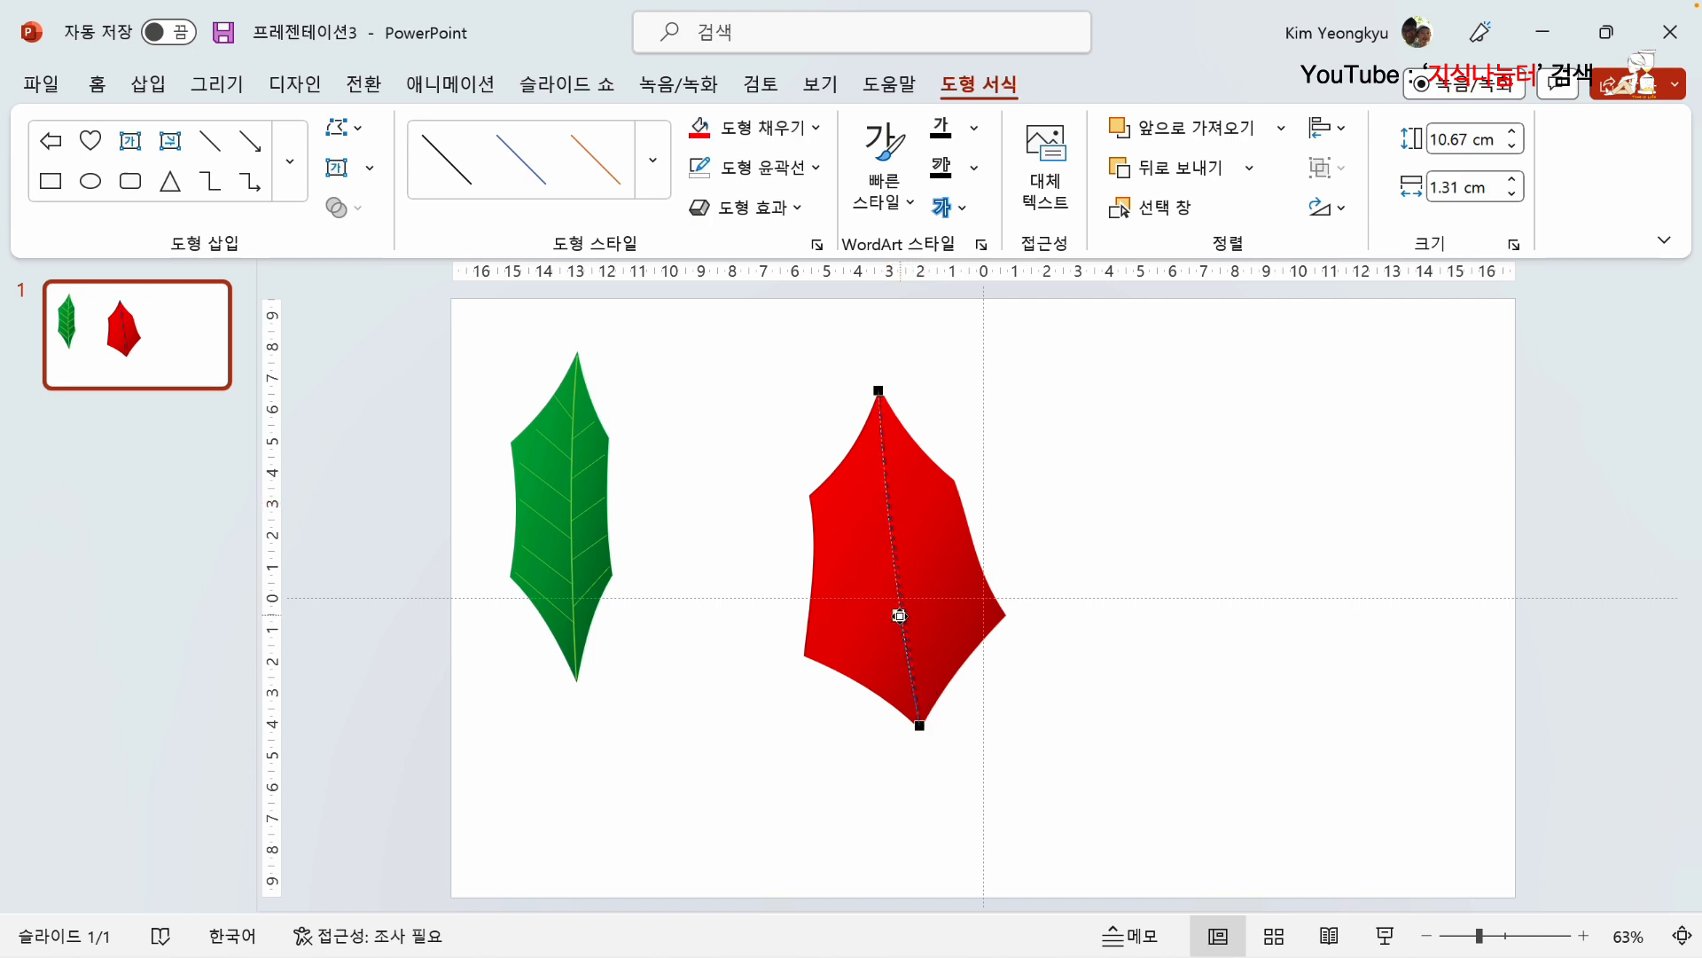
pyautogui.click(1072, 428)
# Step: Set the outline color of the red leaf's midrib line to standard red and deselect it
pyautogui.click(887, 491)
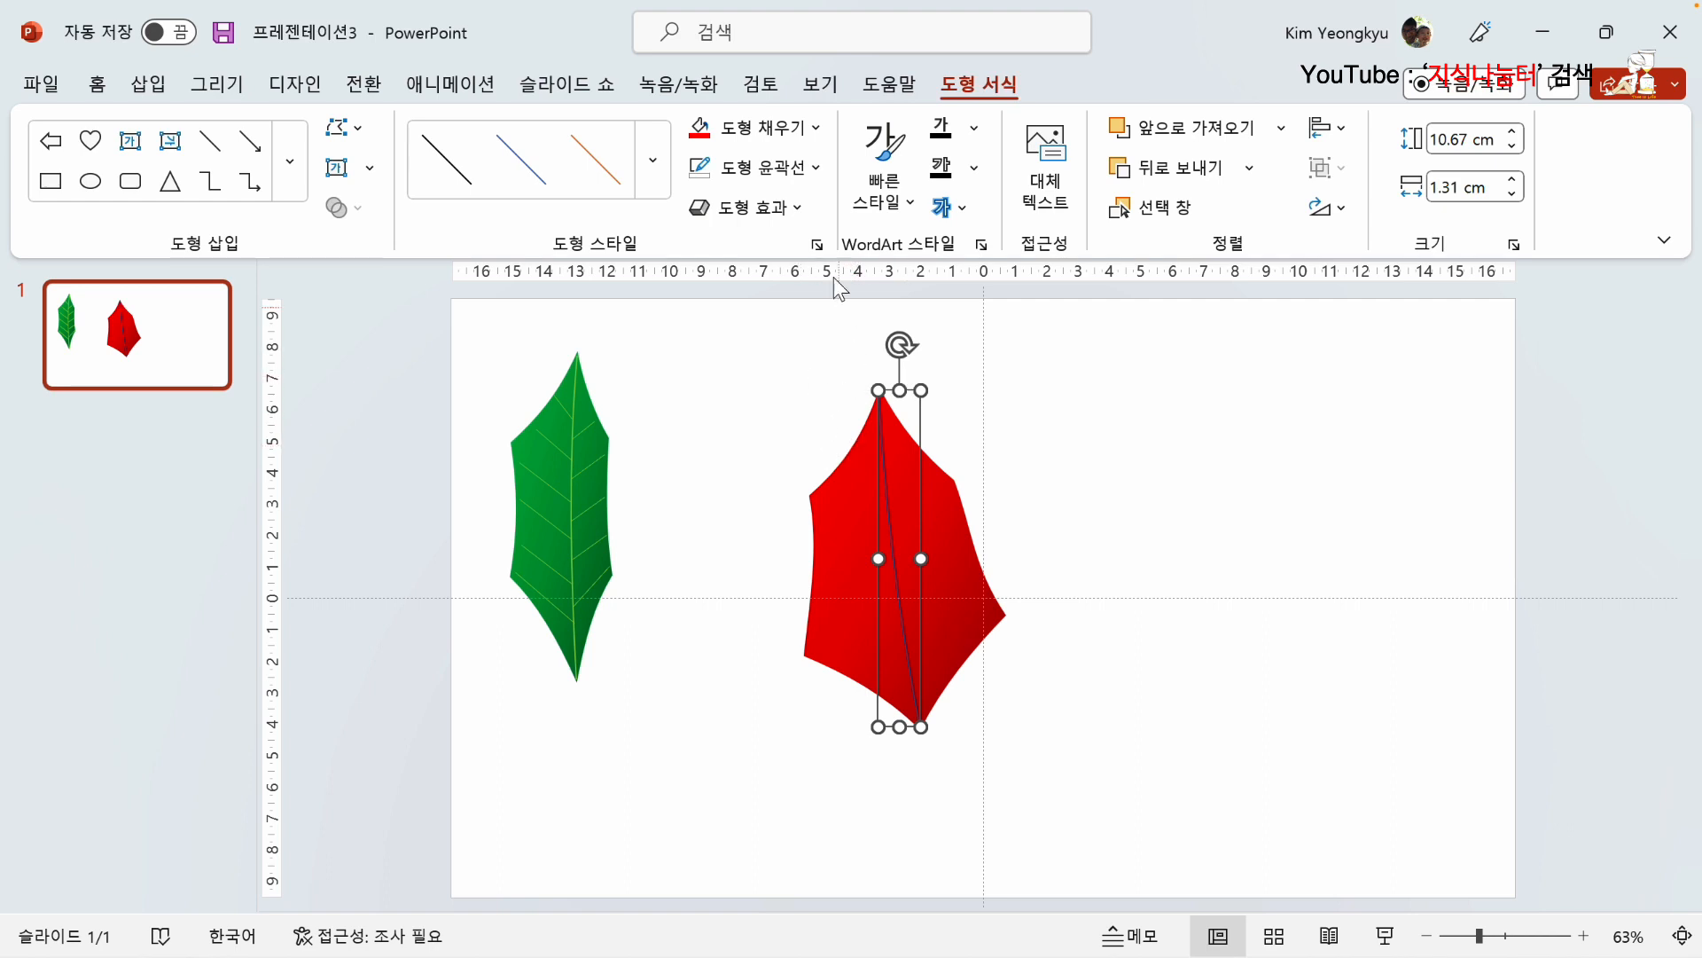
pyautogui.click(819, 167)
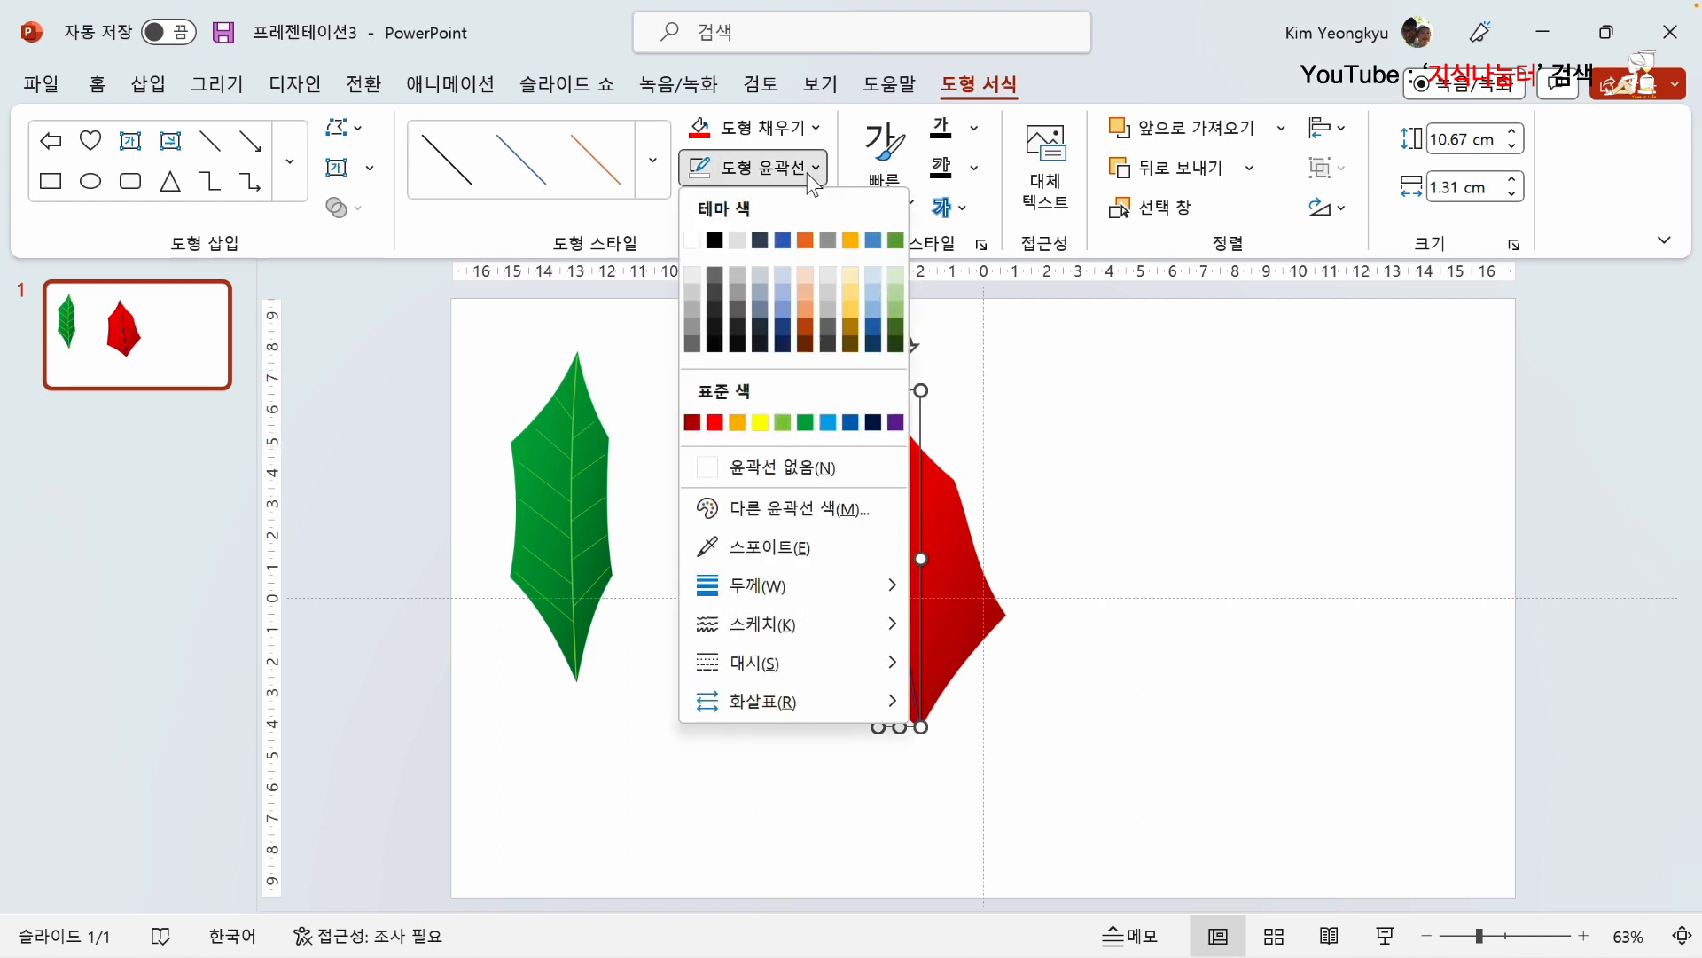
pyautogui.click(716, 424)
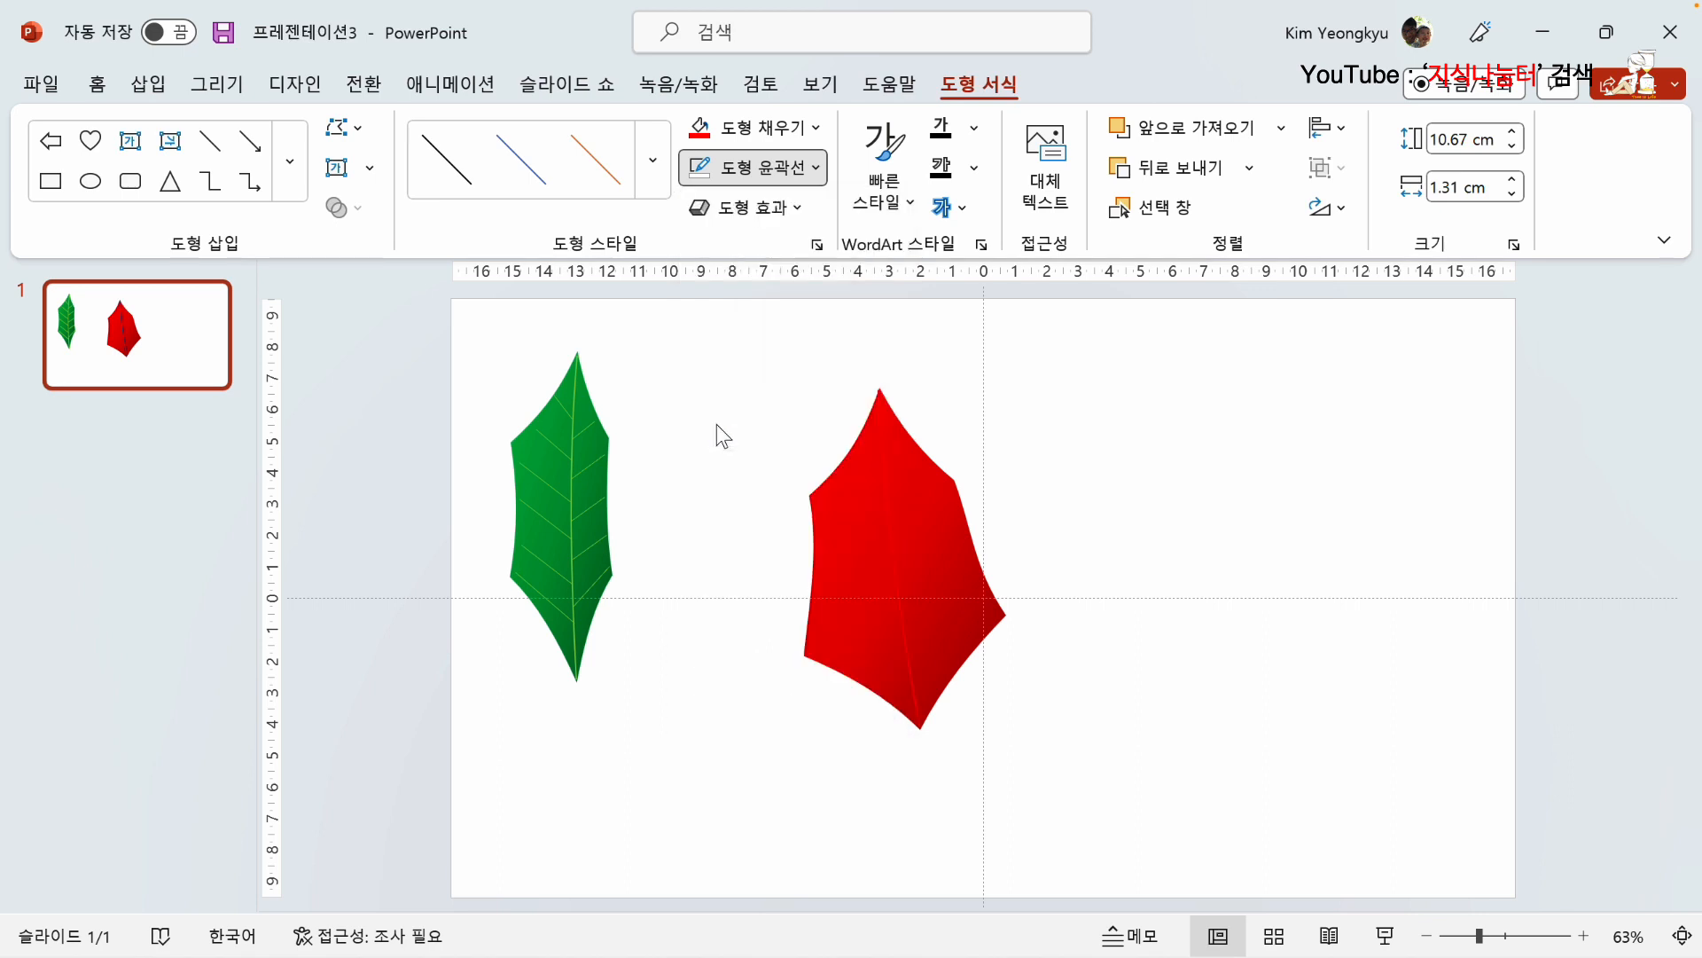
pyautogui.click(1095, 489)
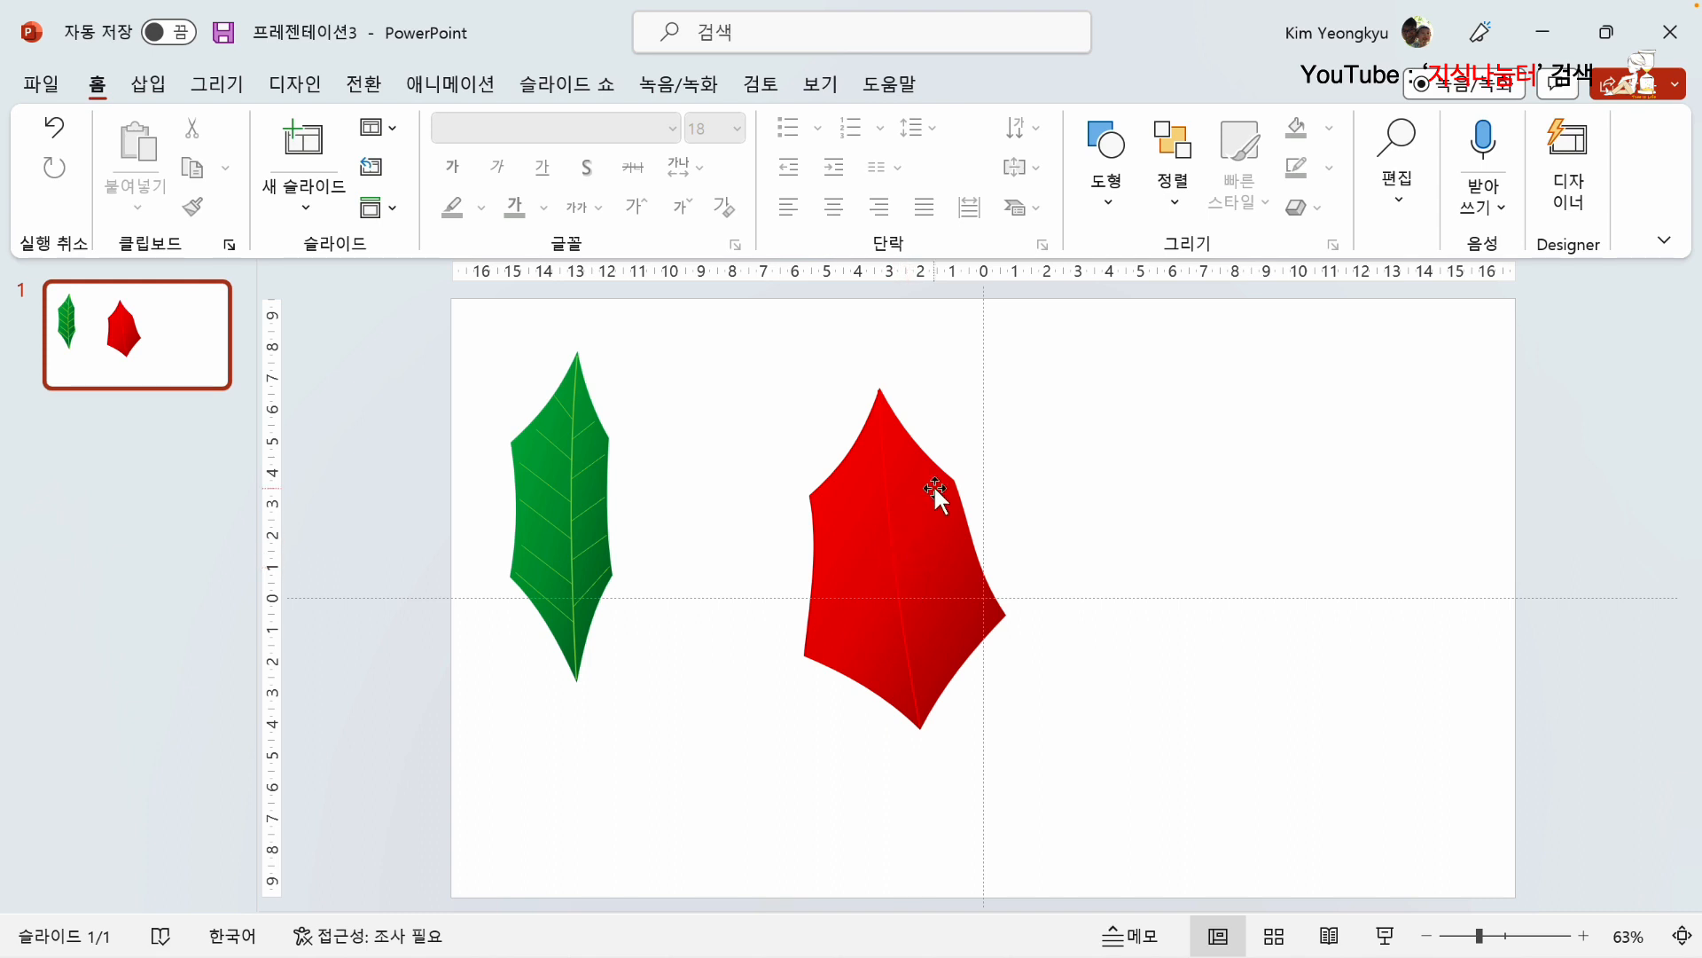
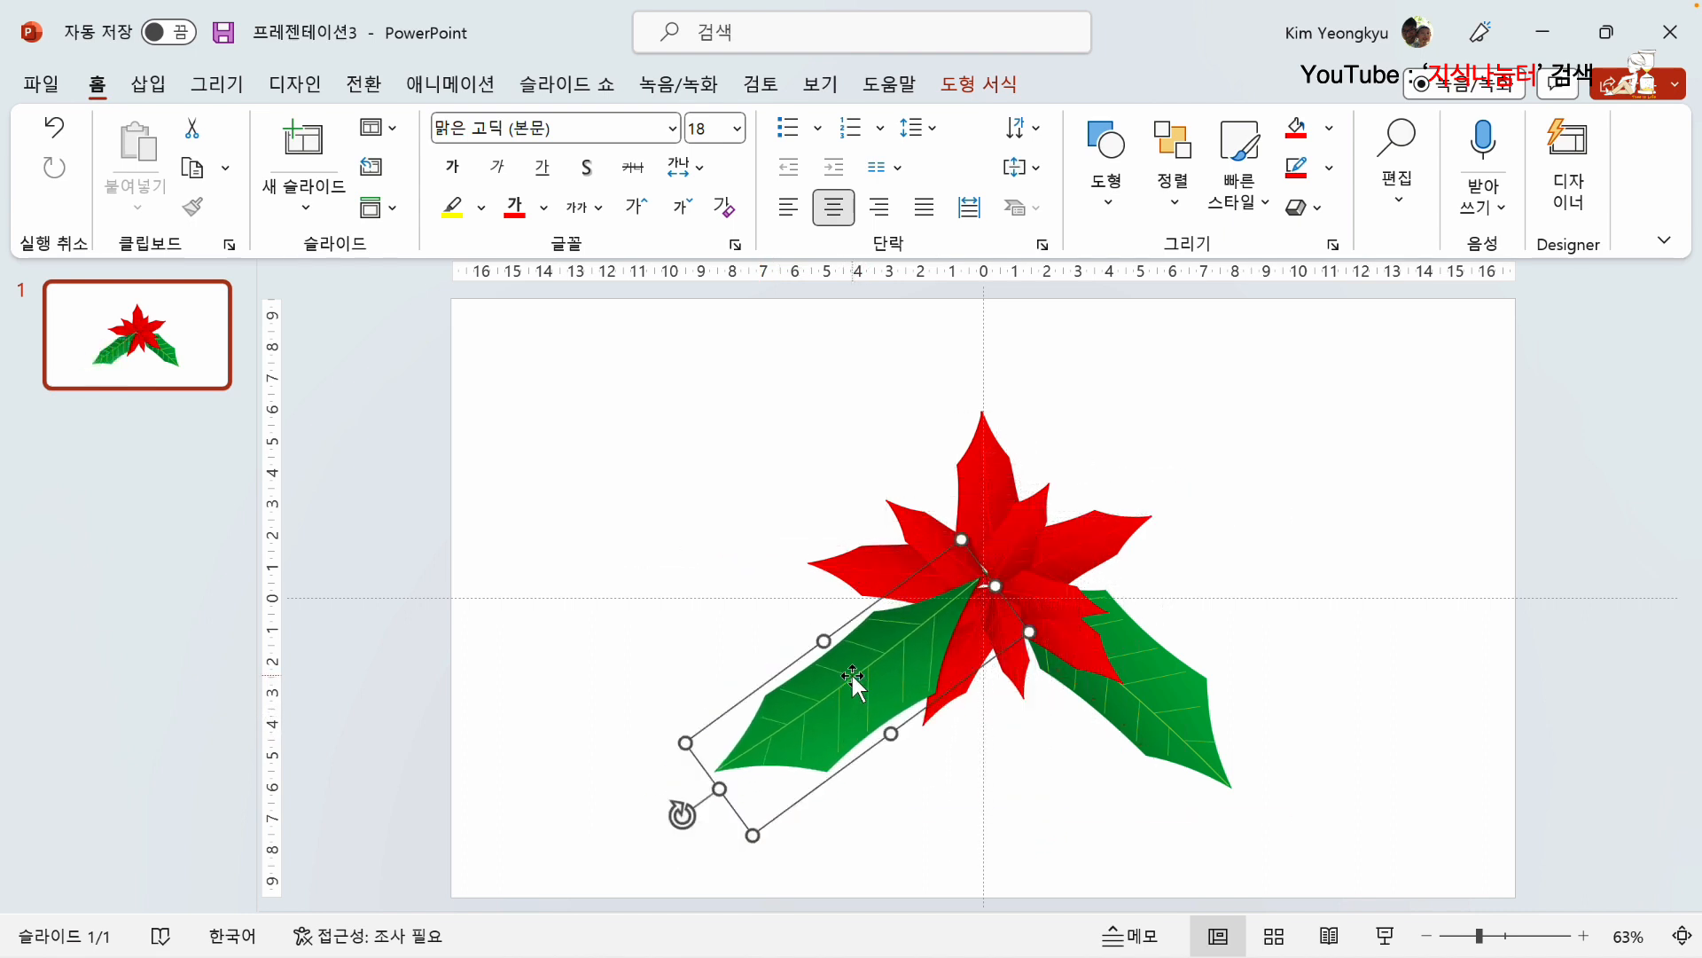
# Step: Rotate the copy of the lower-left green leaf and place it above the flower, pointing up and to the left
pyautogui.moveTo(680, 810); pyautogui.dragTo(544, 599)
pyautogui.moveTo(598, 739); pyautogui.dragTo(898, 479)
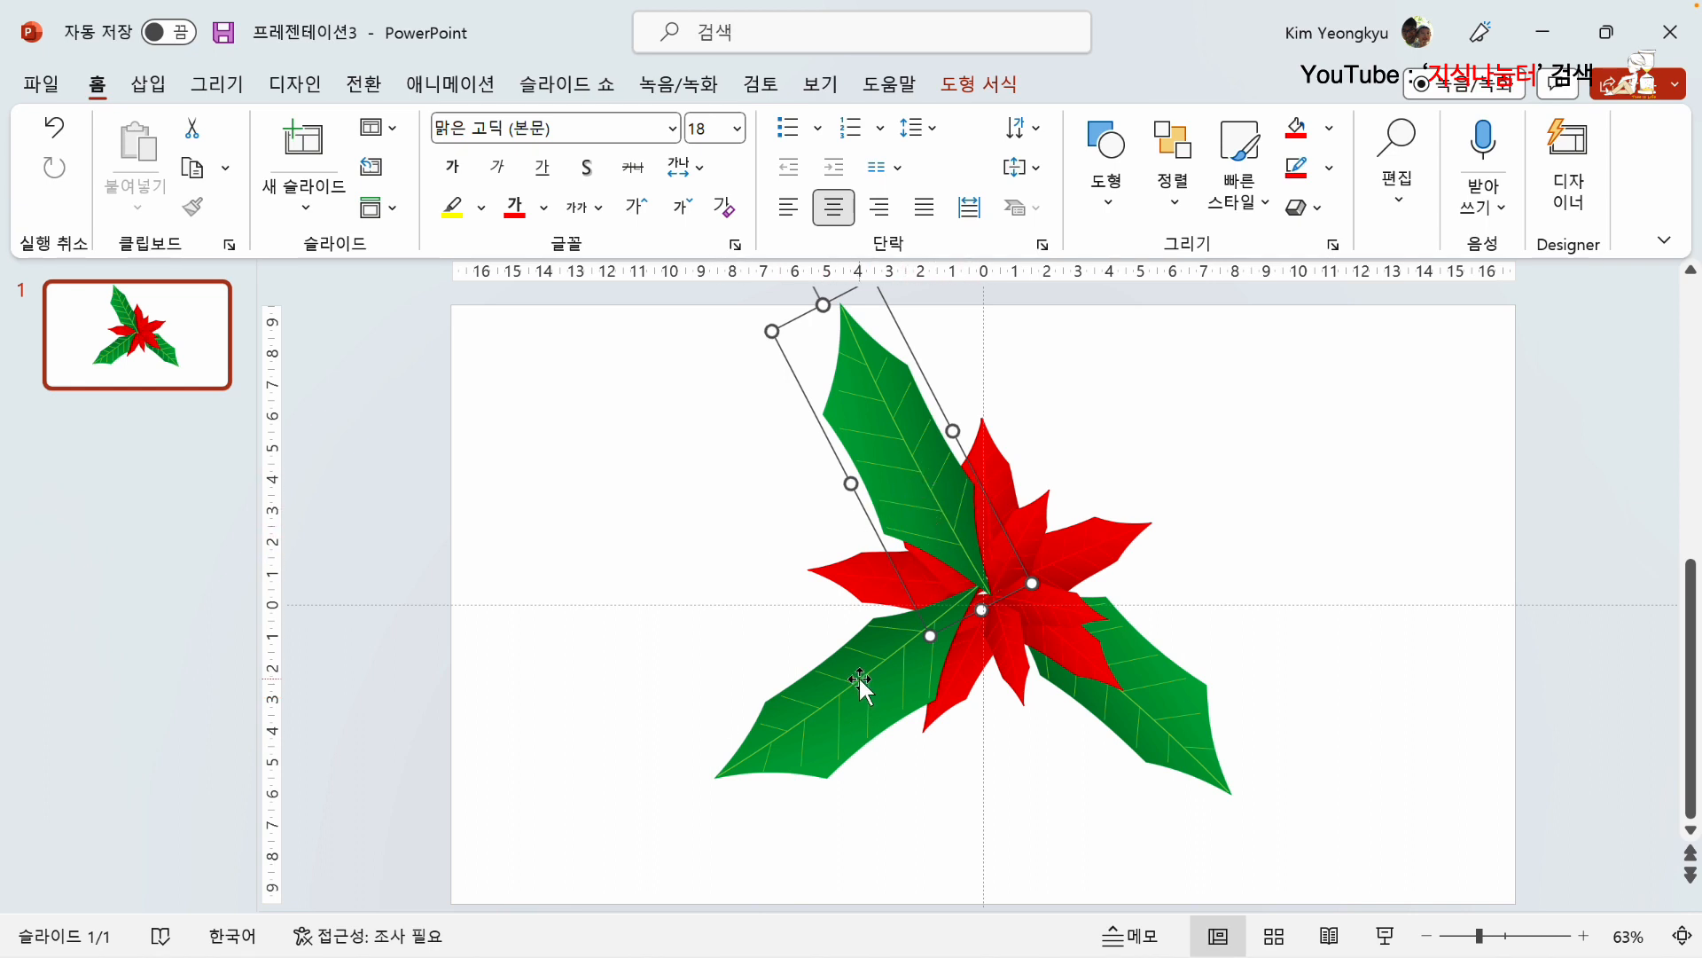
pyautogui.scroll(-1, 856, 692)
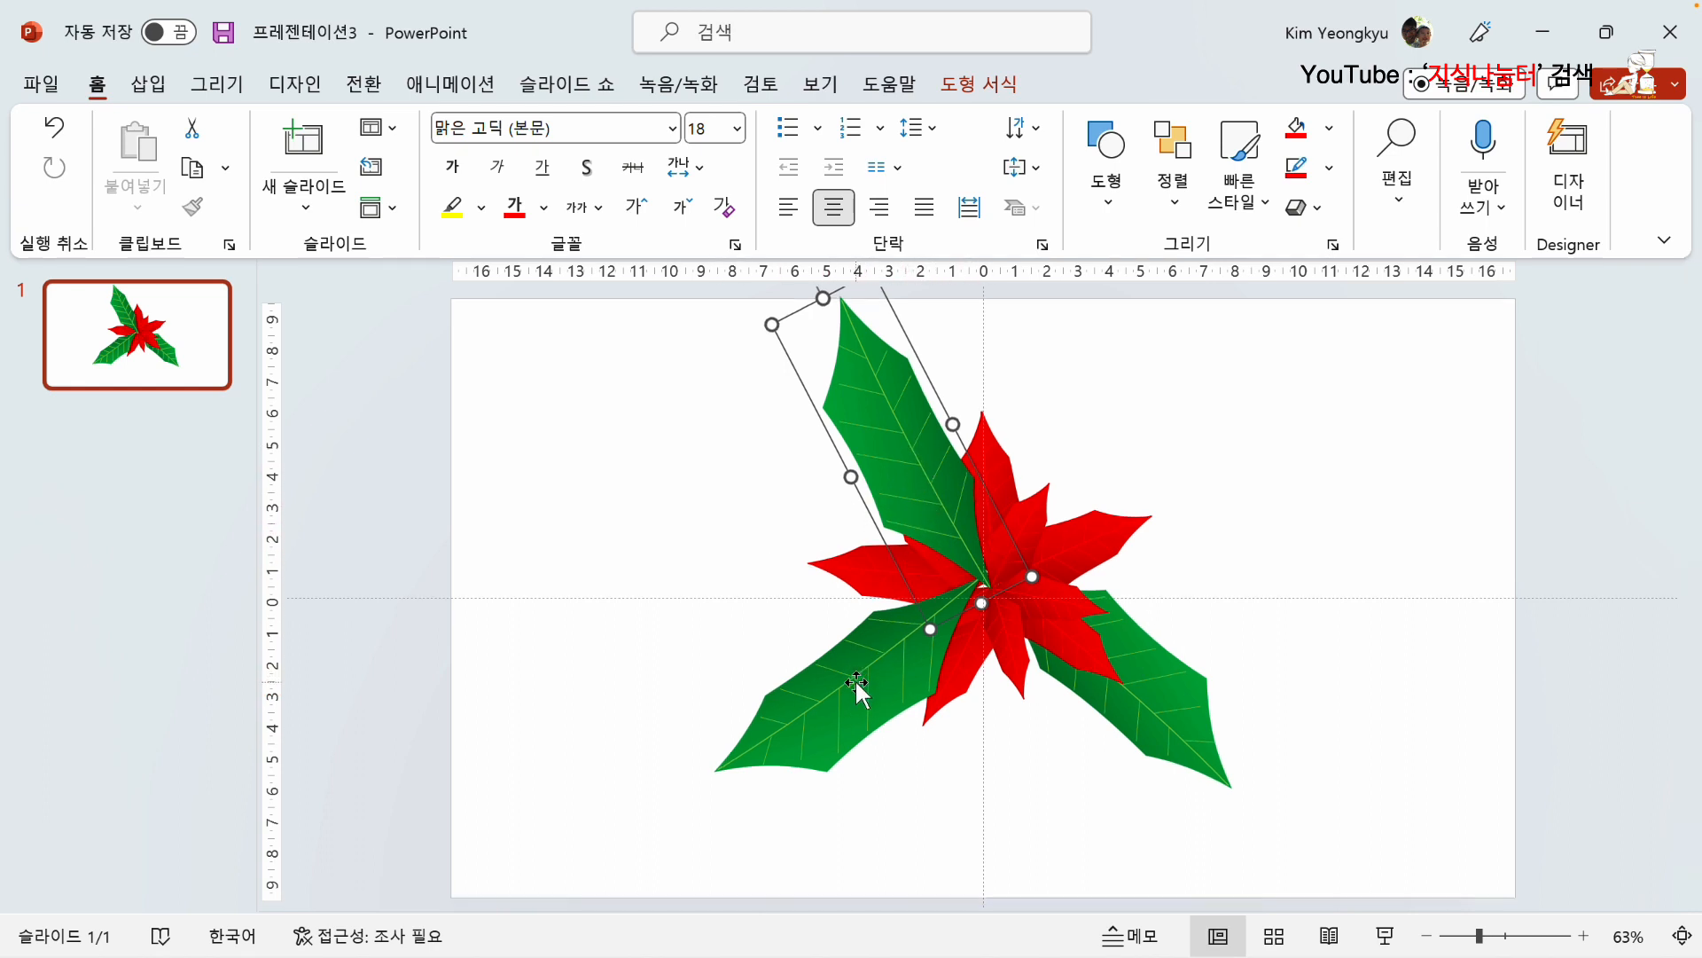
# Step: Send the upper-left and lower-left green leaves to the back behind the red flower, and deselect them
pyautogui.click(858, 685)
pyautogui.keyDown('shift'); pyautogui.click(891, 430); pyautogui.keyUp('shift')
pyautogui.scroll(1, 891, 430)
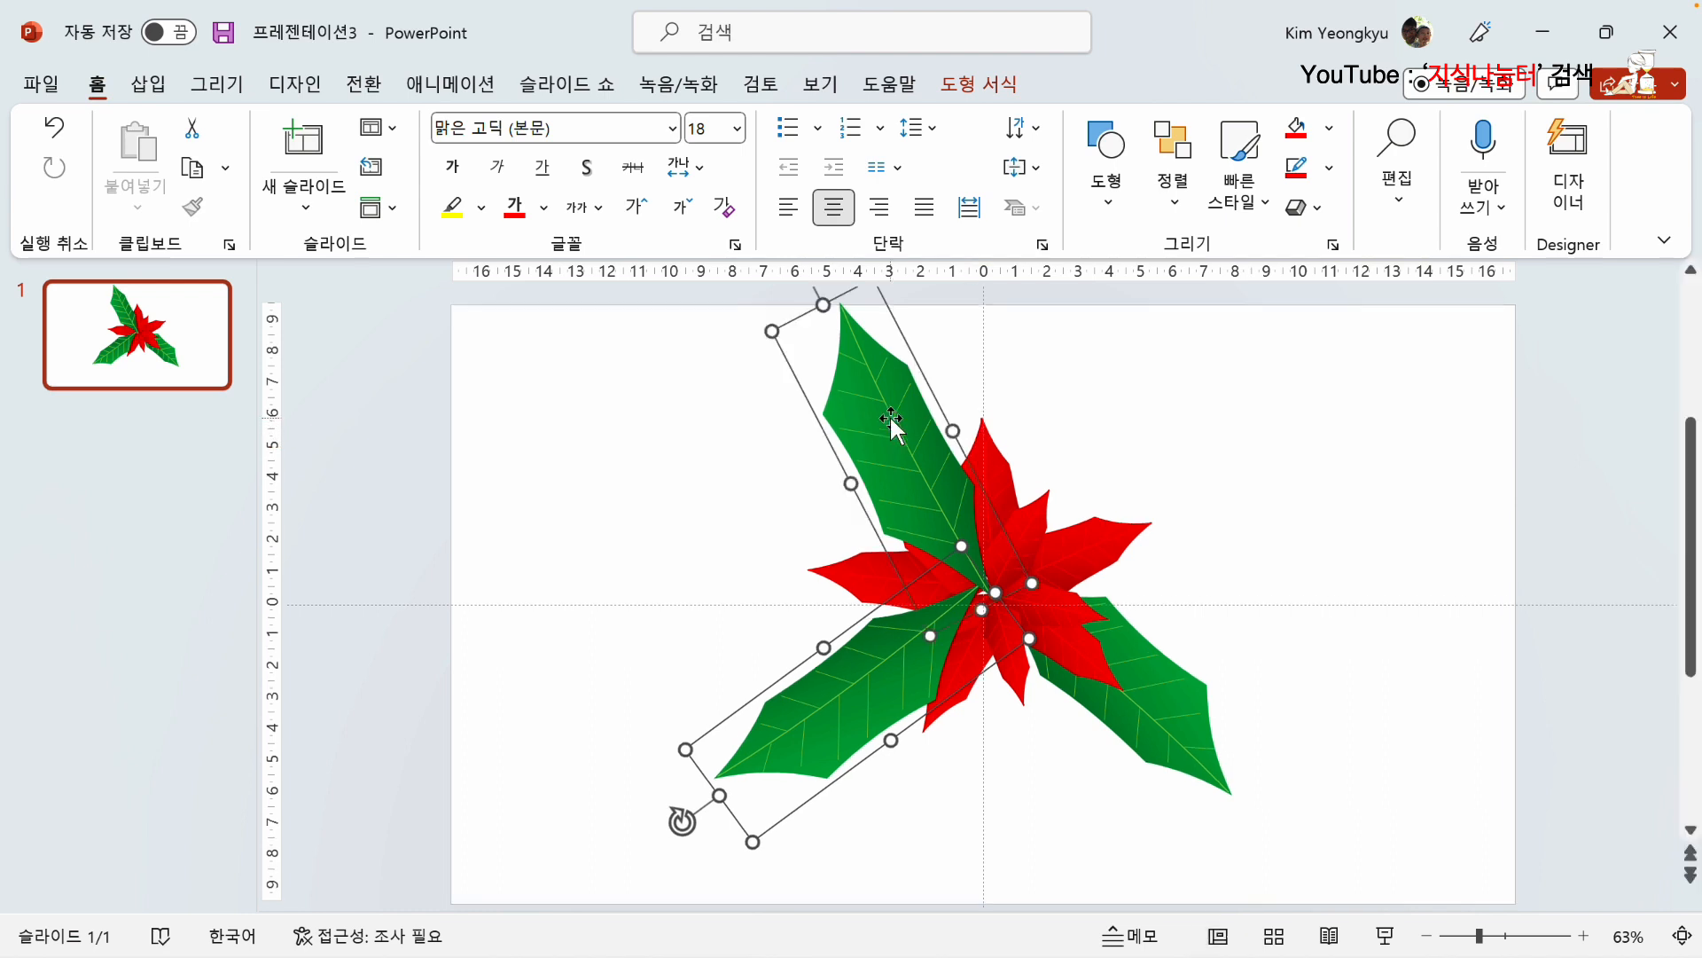
pyautogui.rightClick(891, 438)
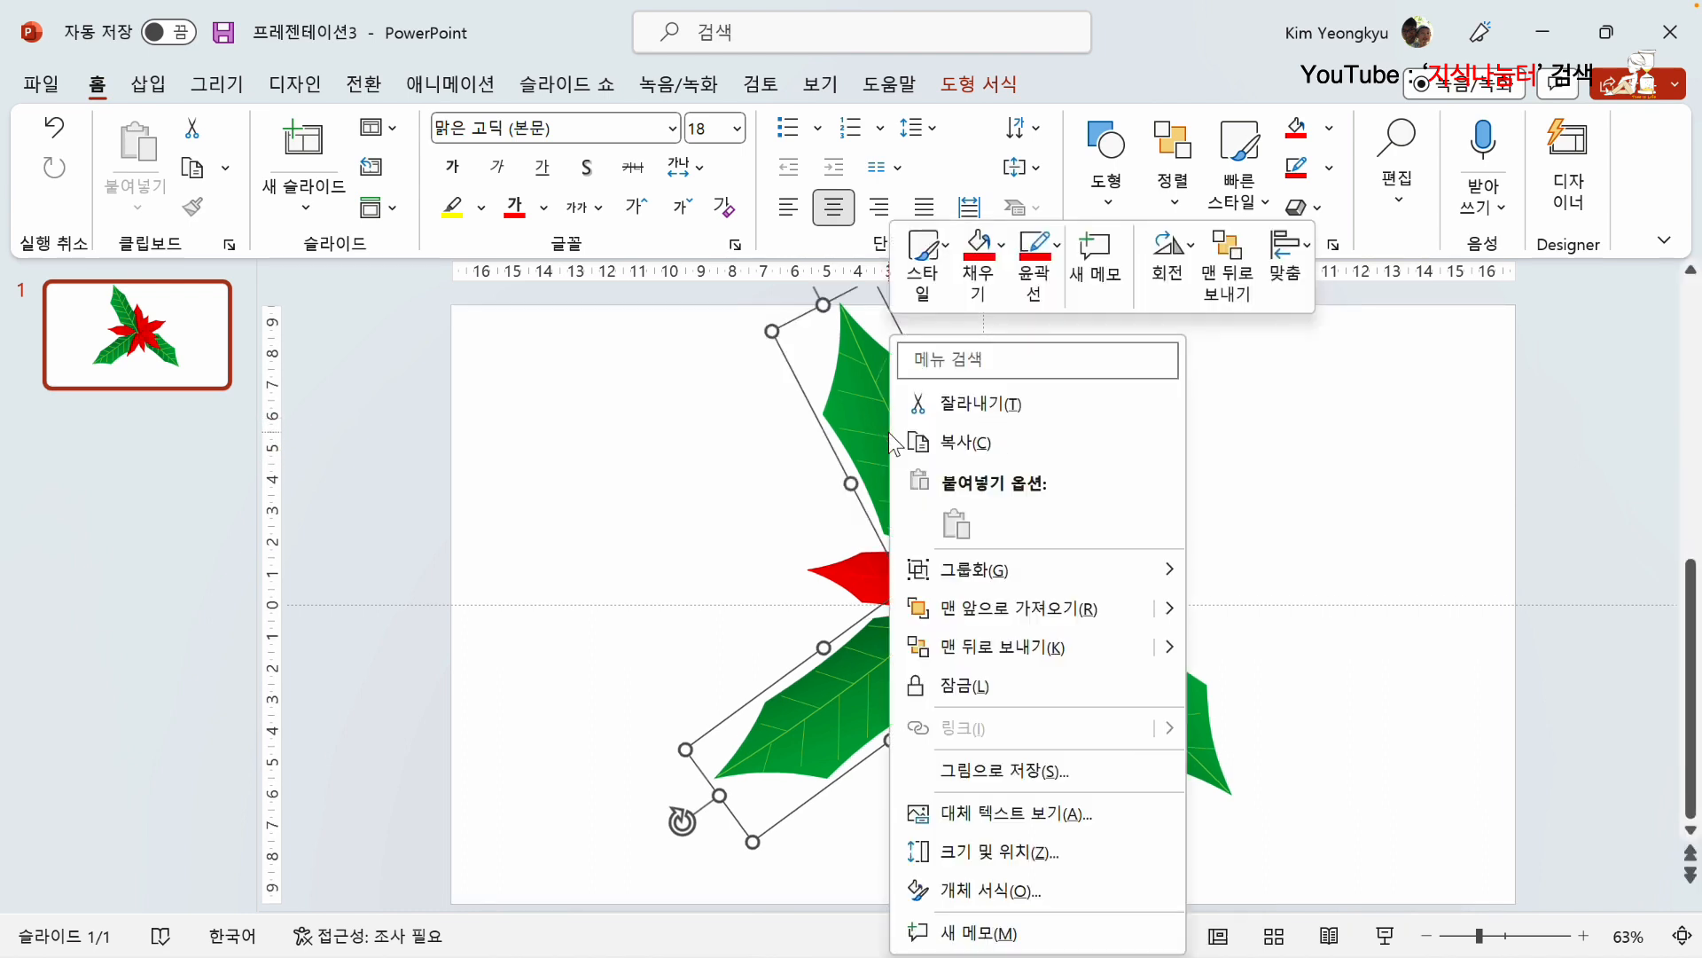
pyautogui.click(1000, 647)
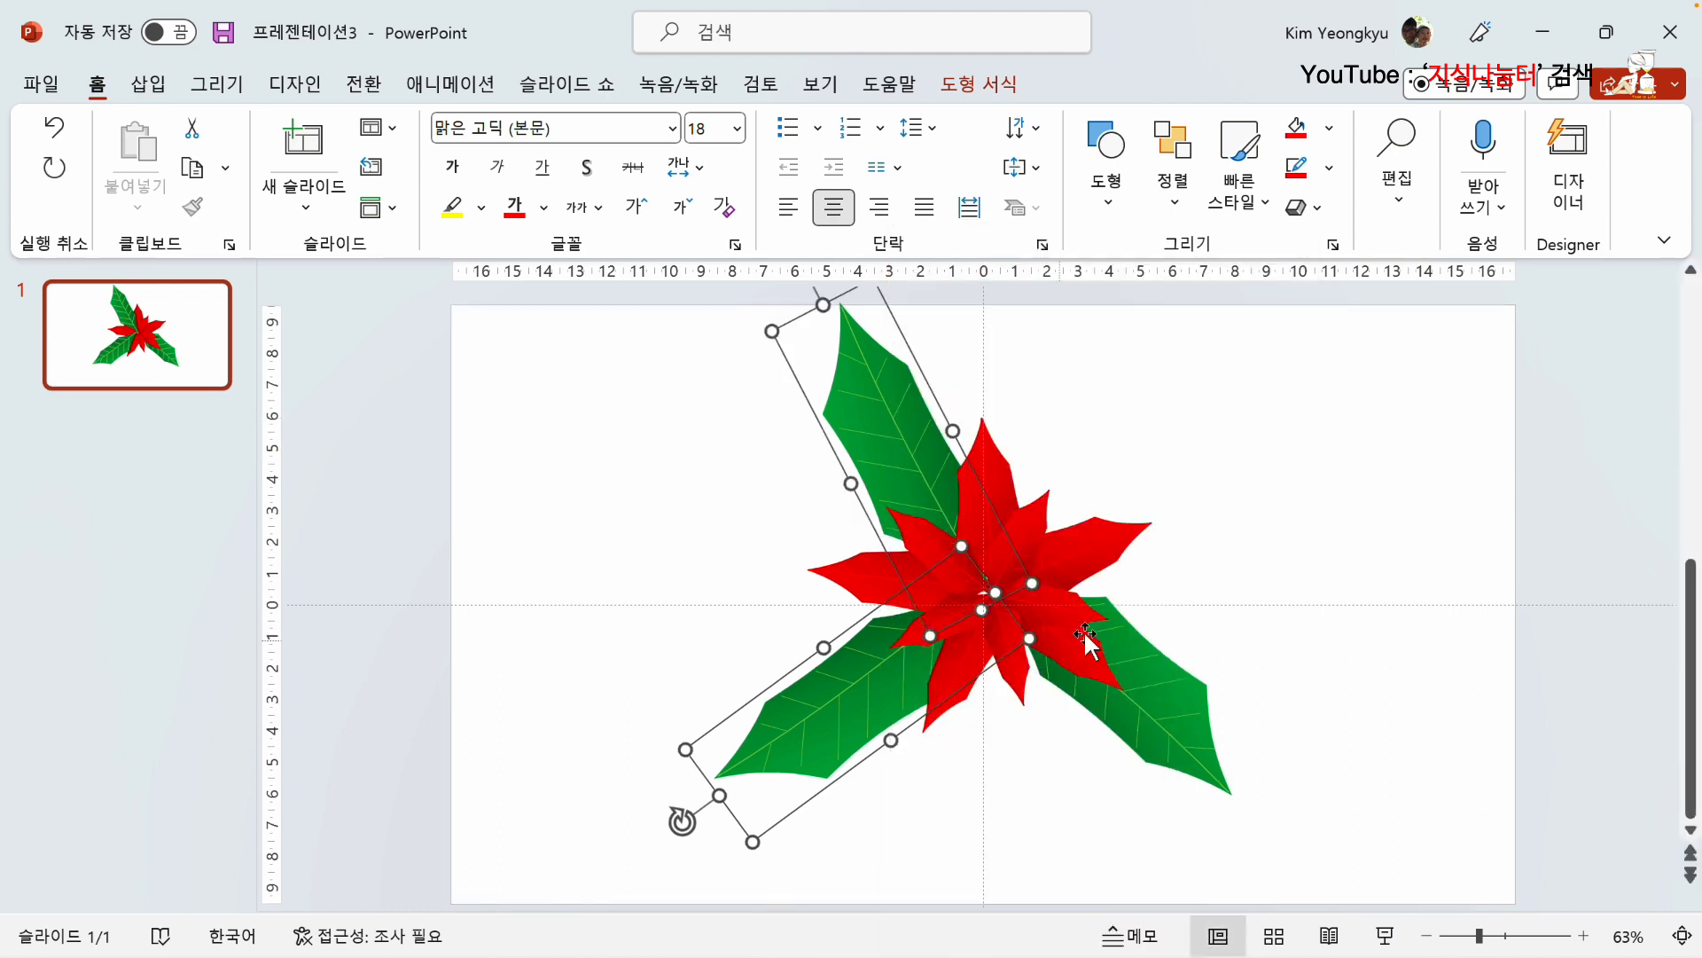
pyautogui.click(1255, 538)
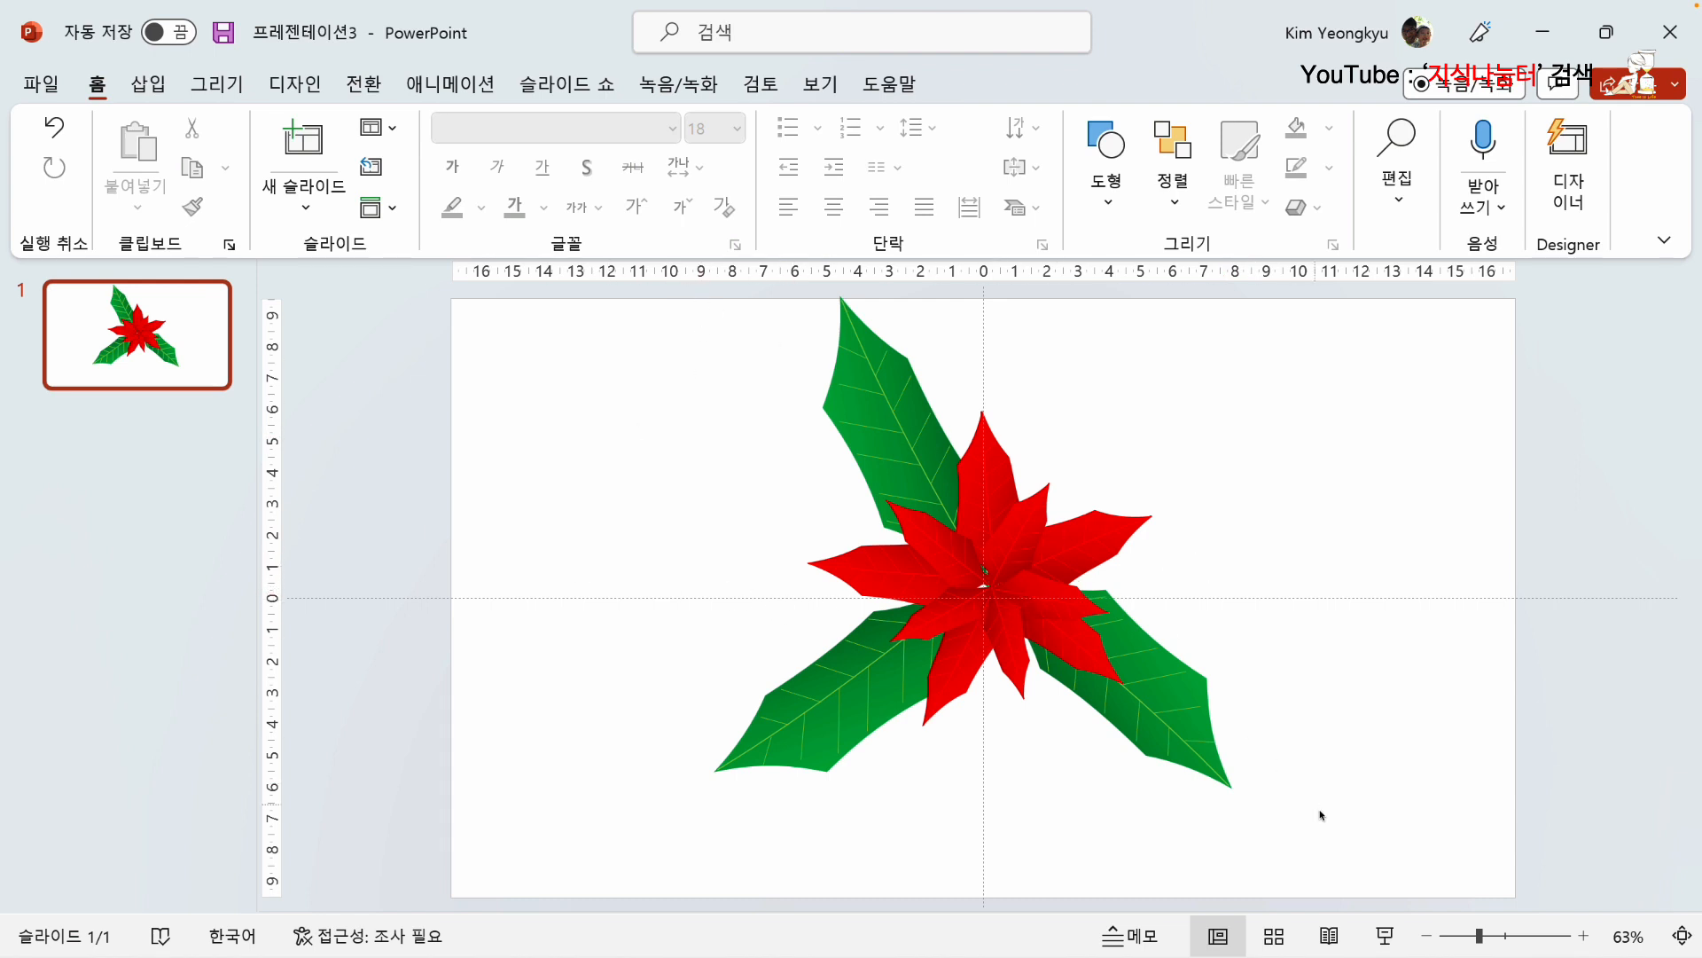
# Step: Select the whole flower with its green leaves, move it slightly down the slide and deselect it
pyautogui.moveTo(1378, 875); pyautogui.dragTo(548, 284)
pyautogui.moveTo(972, 572); pyautogui.dragTo(976, 615)
pyautogui.click(1309, 477)
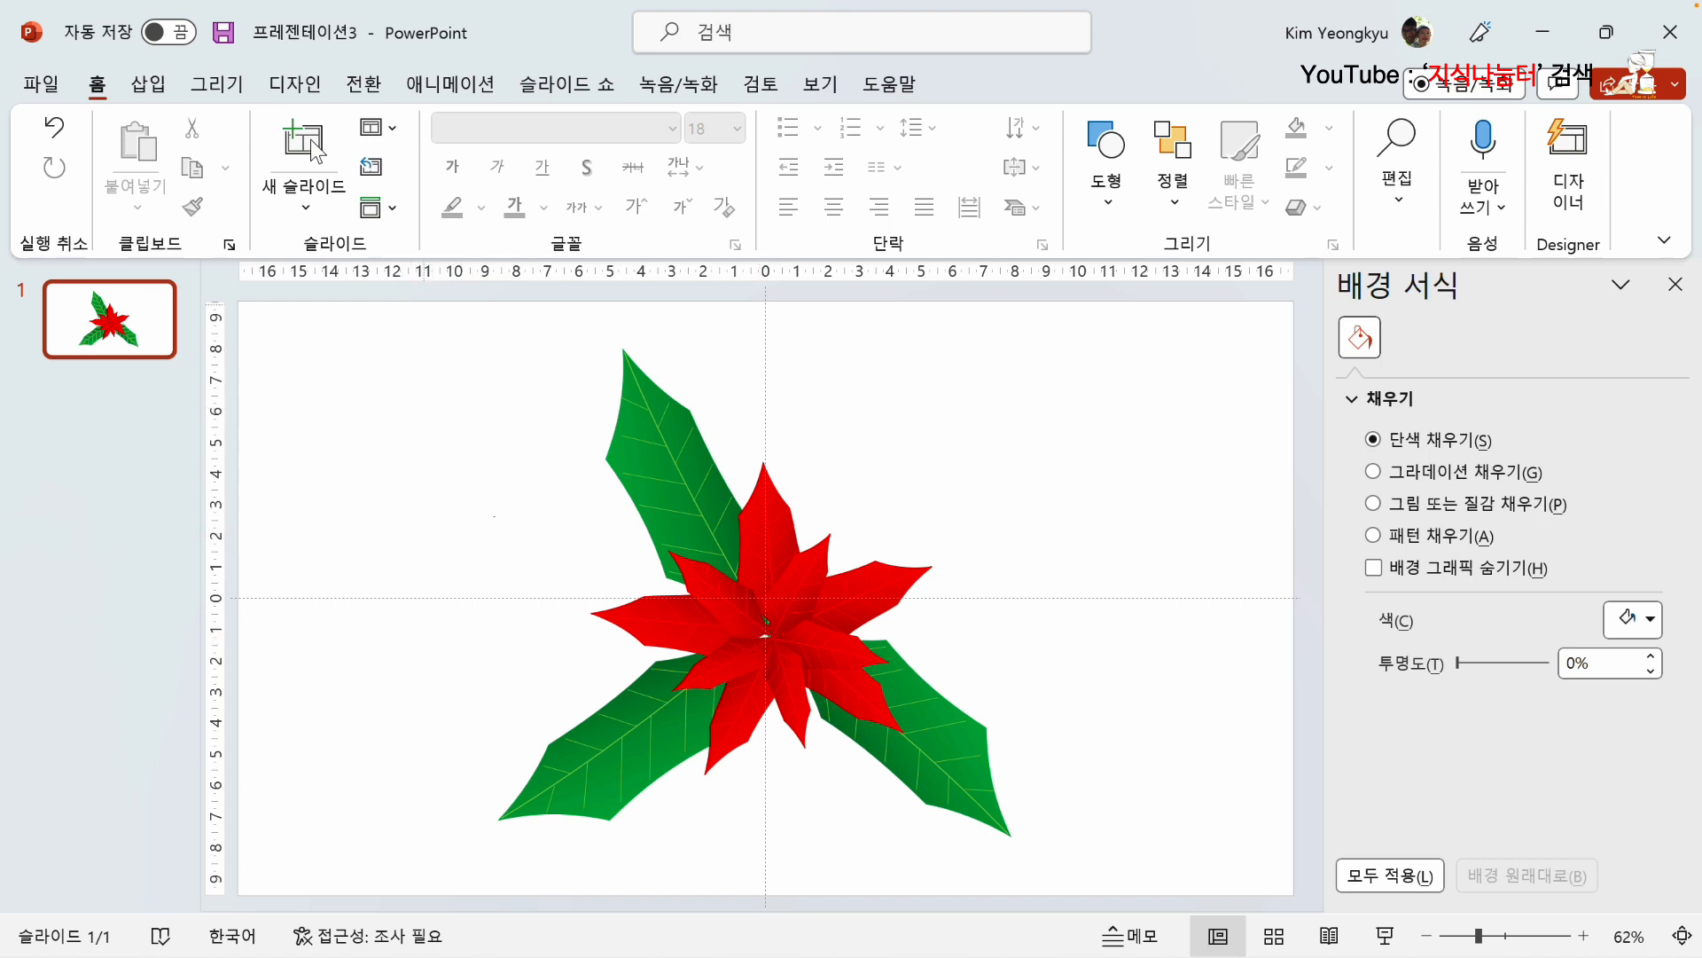
# Step: Draw a circle about 5.77 cm across in the empty area left of the flower and remove its outline
pyautogui.click(148, 85)
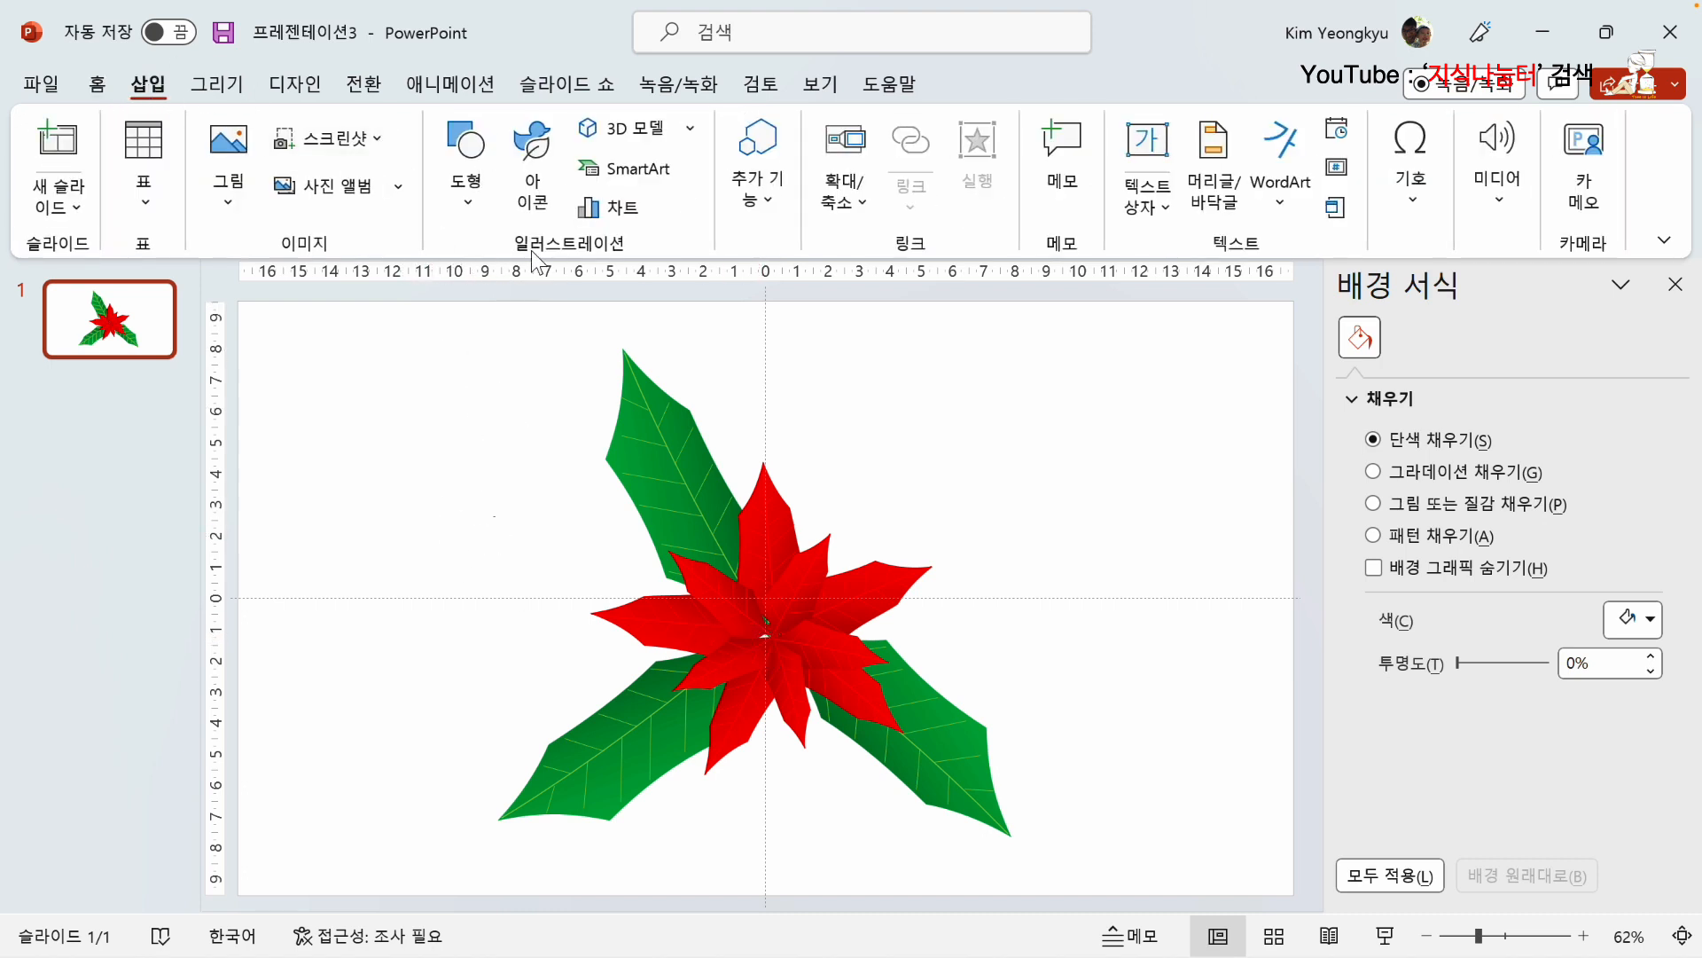
pyautogui.click(455, 161)
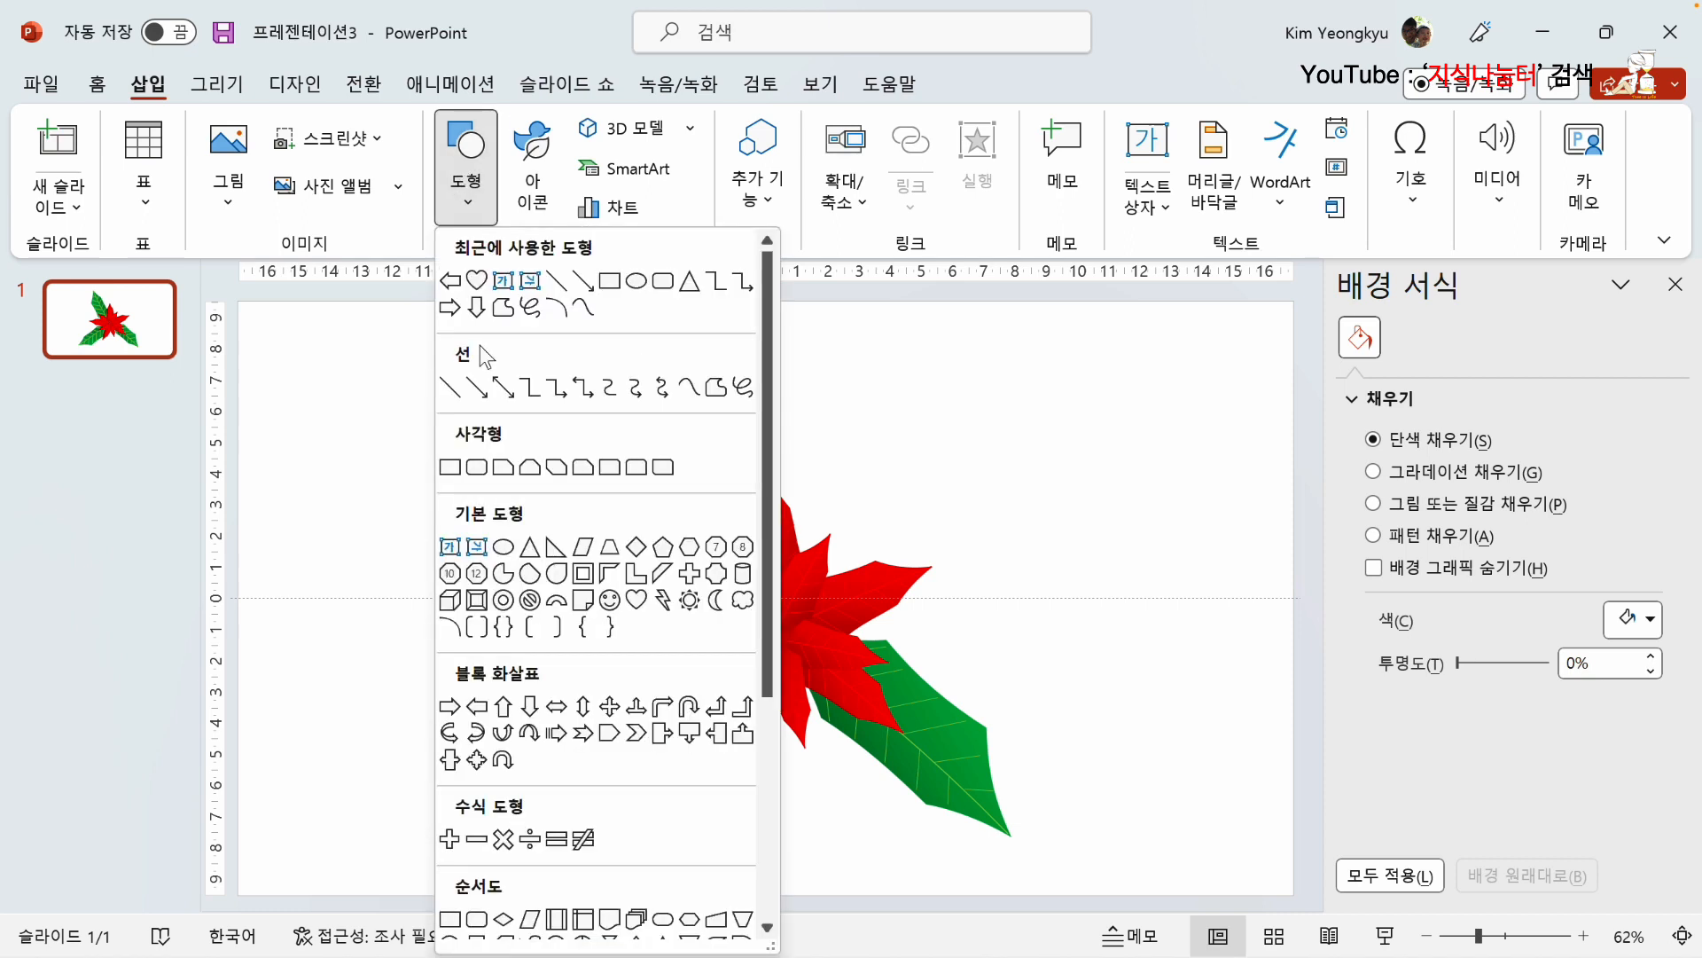
pyautogui.click(506, 546)
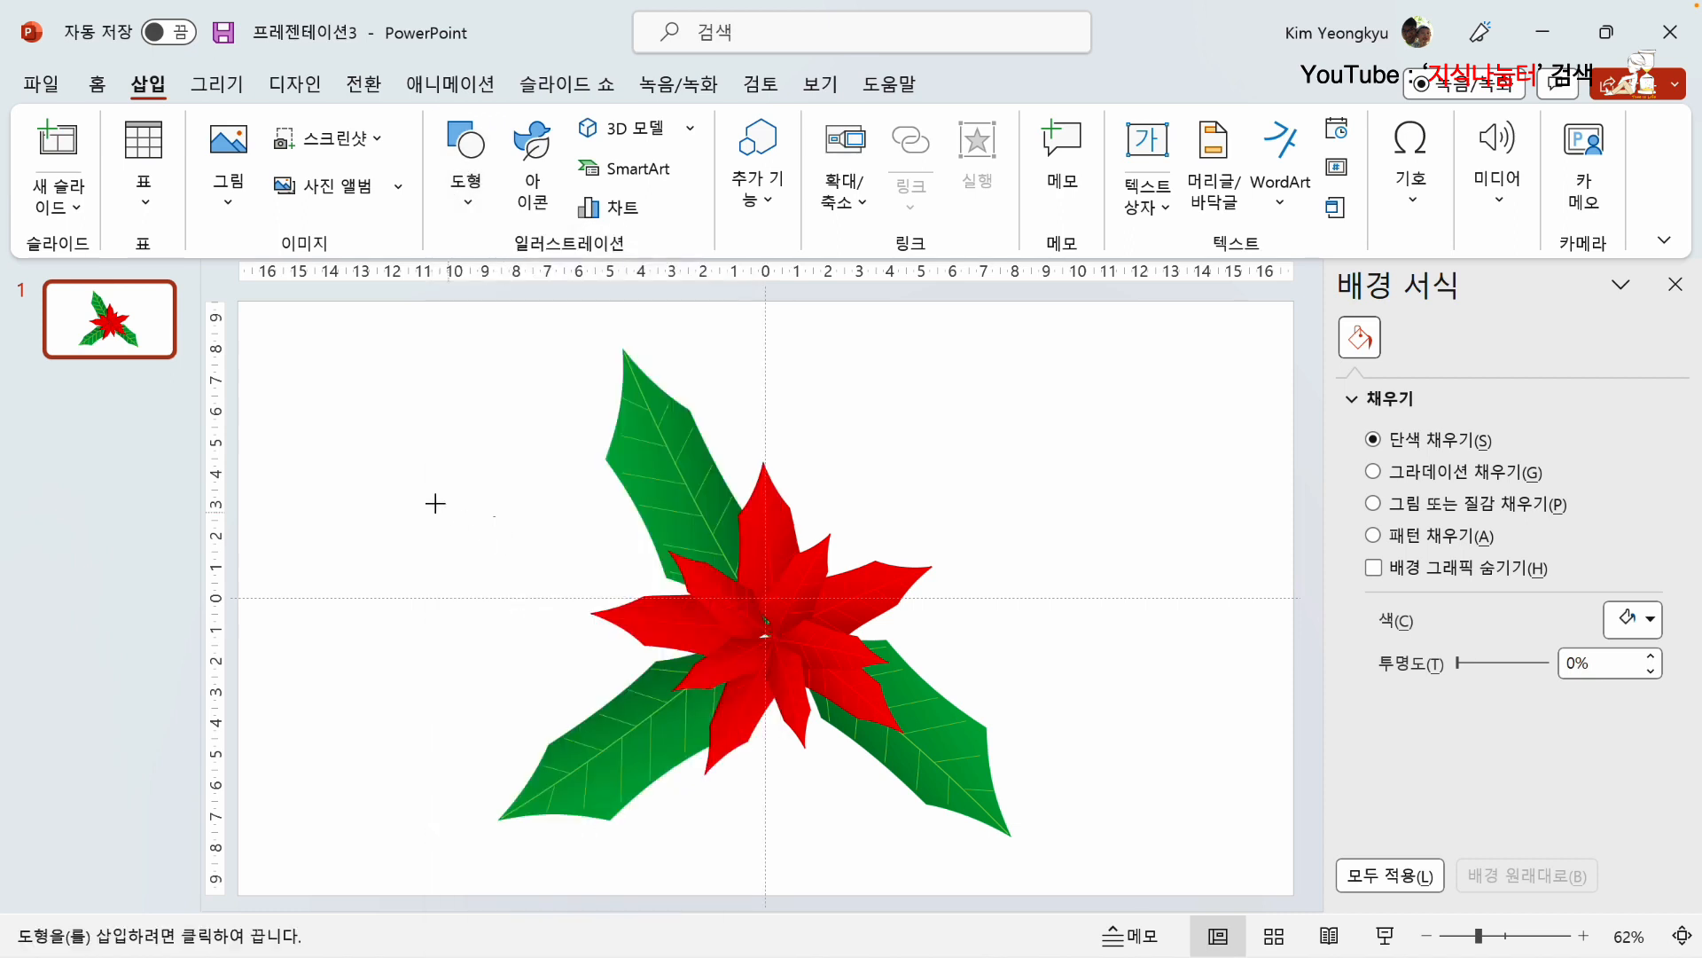
pyautogui.moveTo(324, 438); pyautogui.dragTo(503, 618)
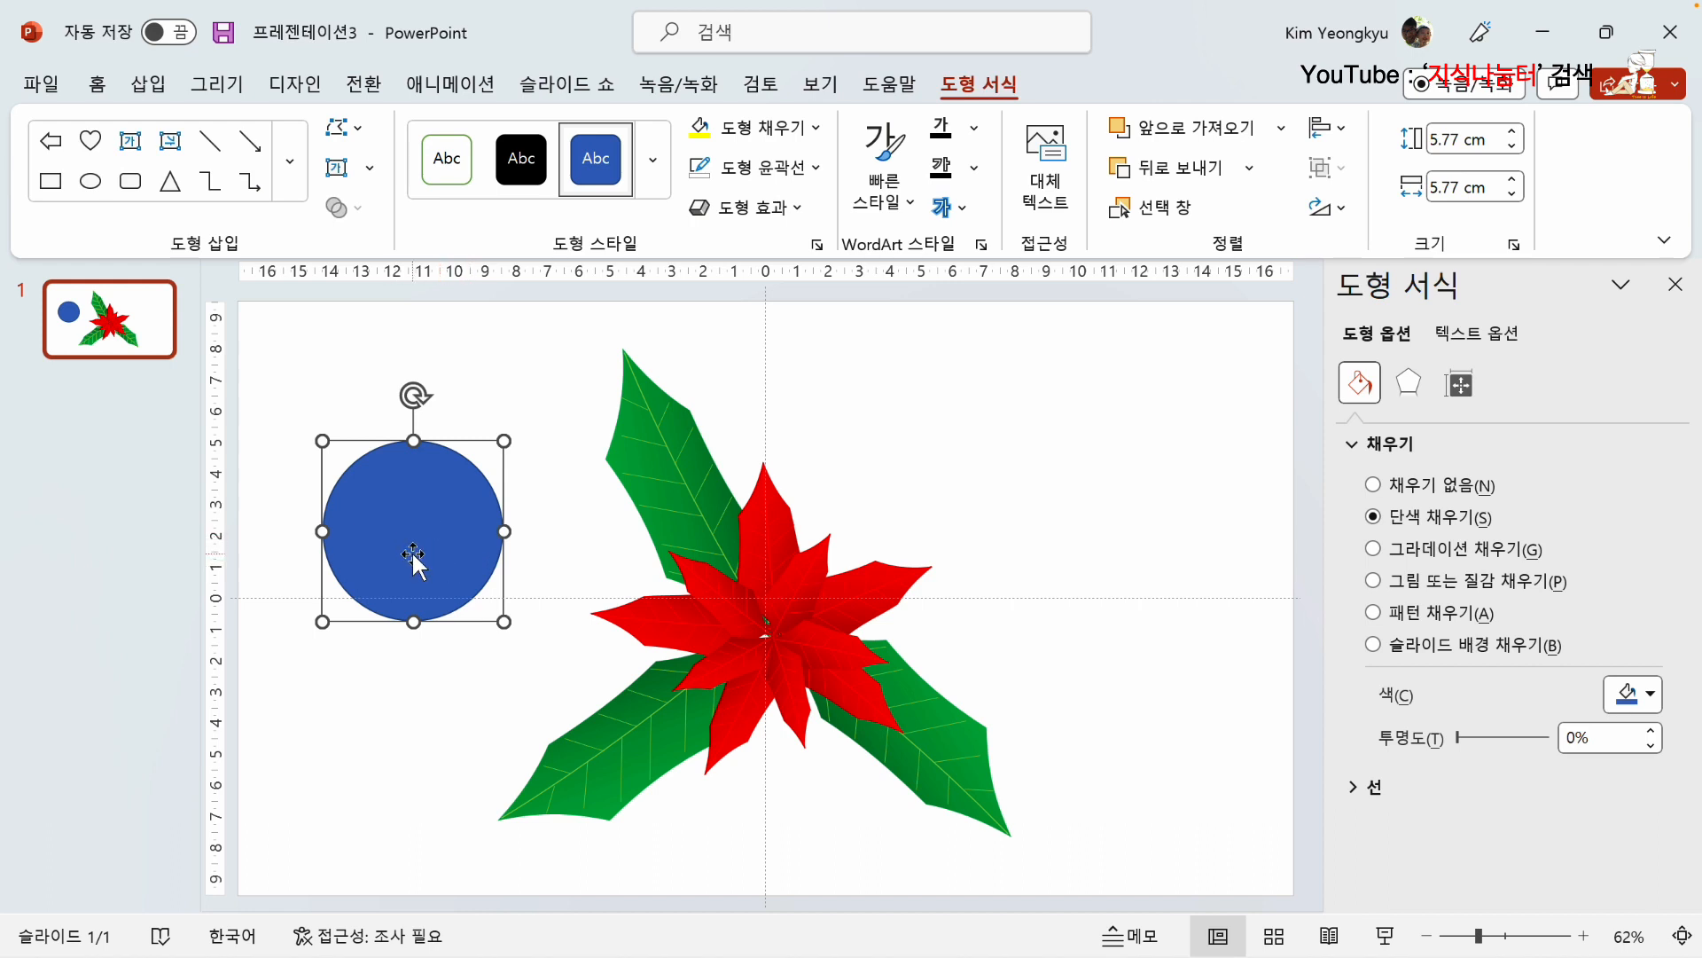
pyautogui.click(764, 167)
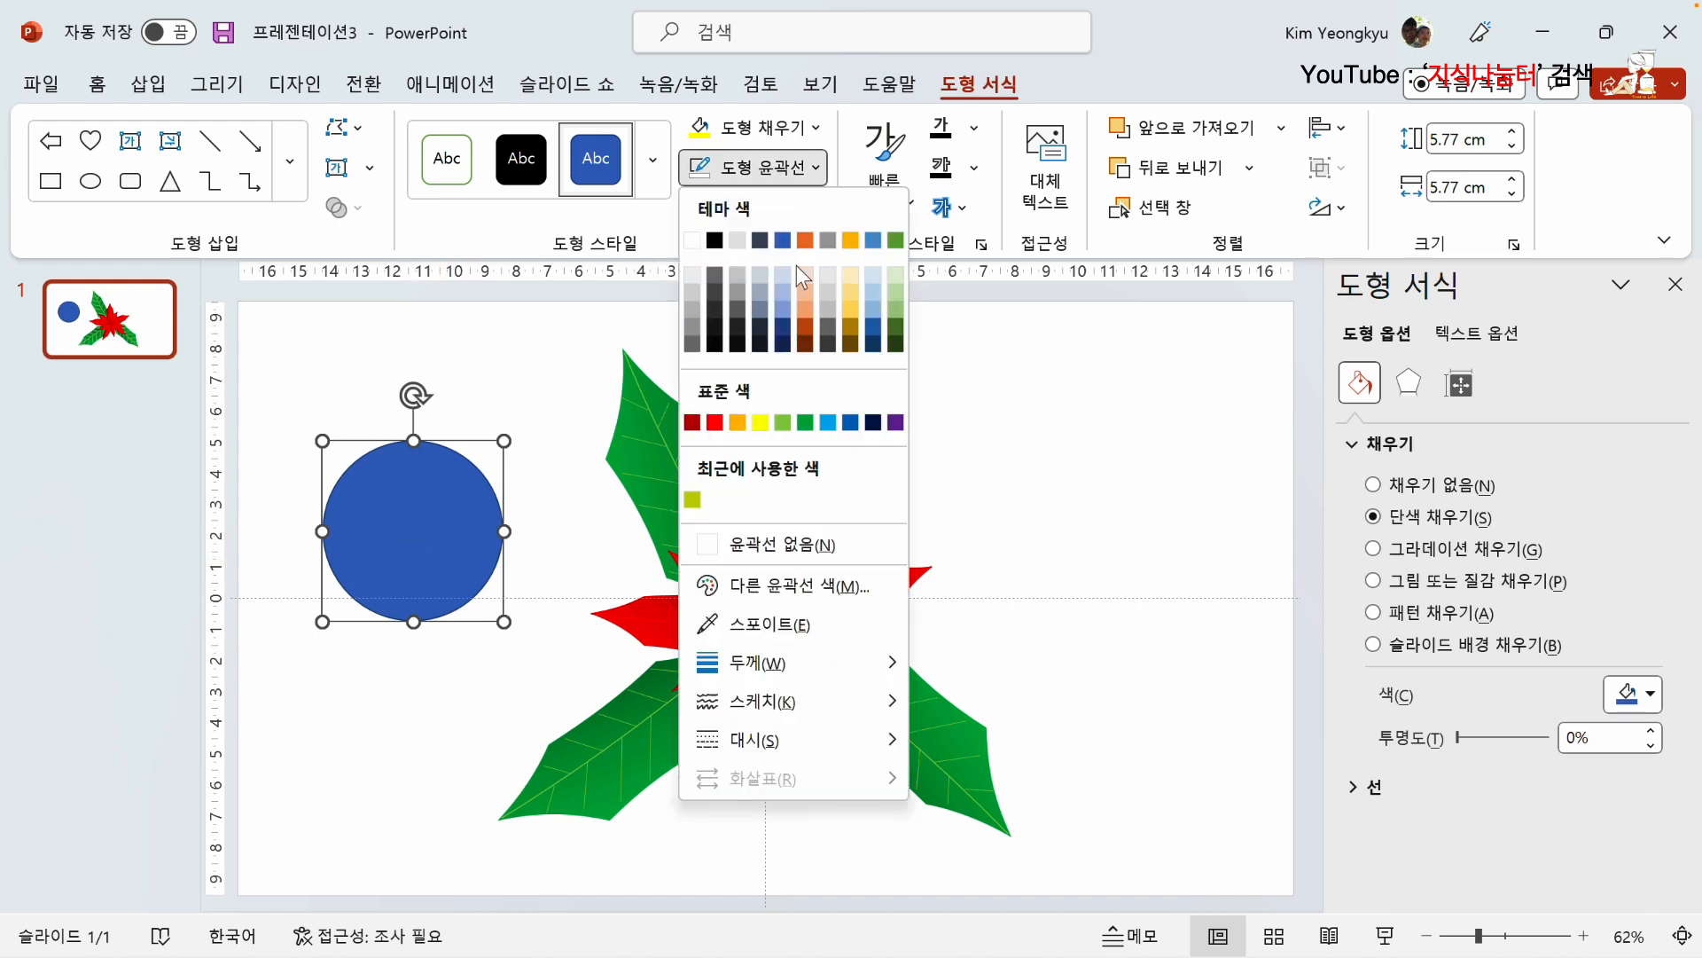
pyautogui.click(760, 544)
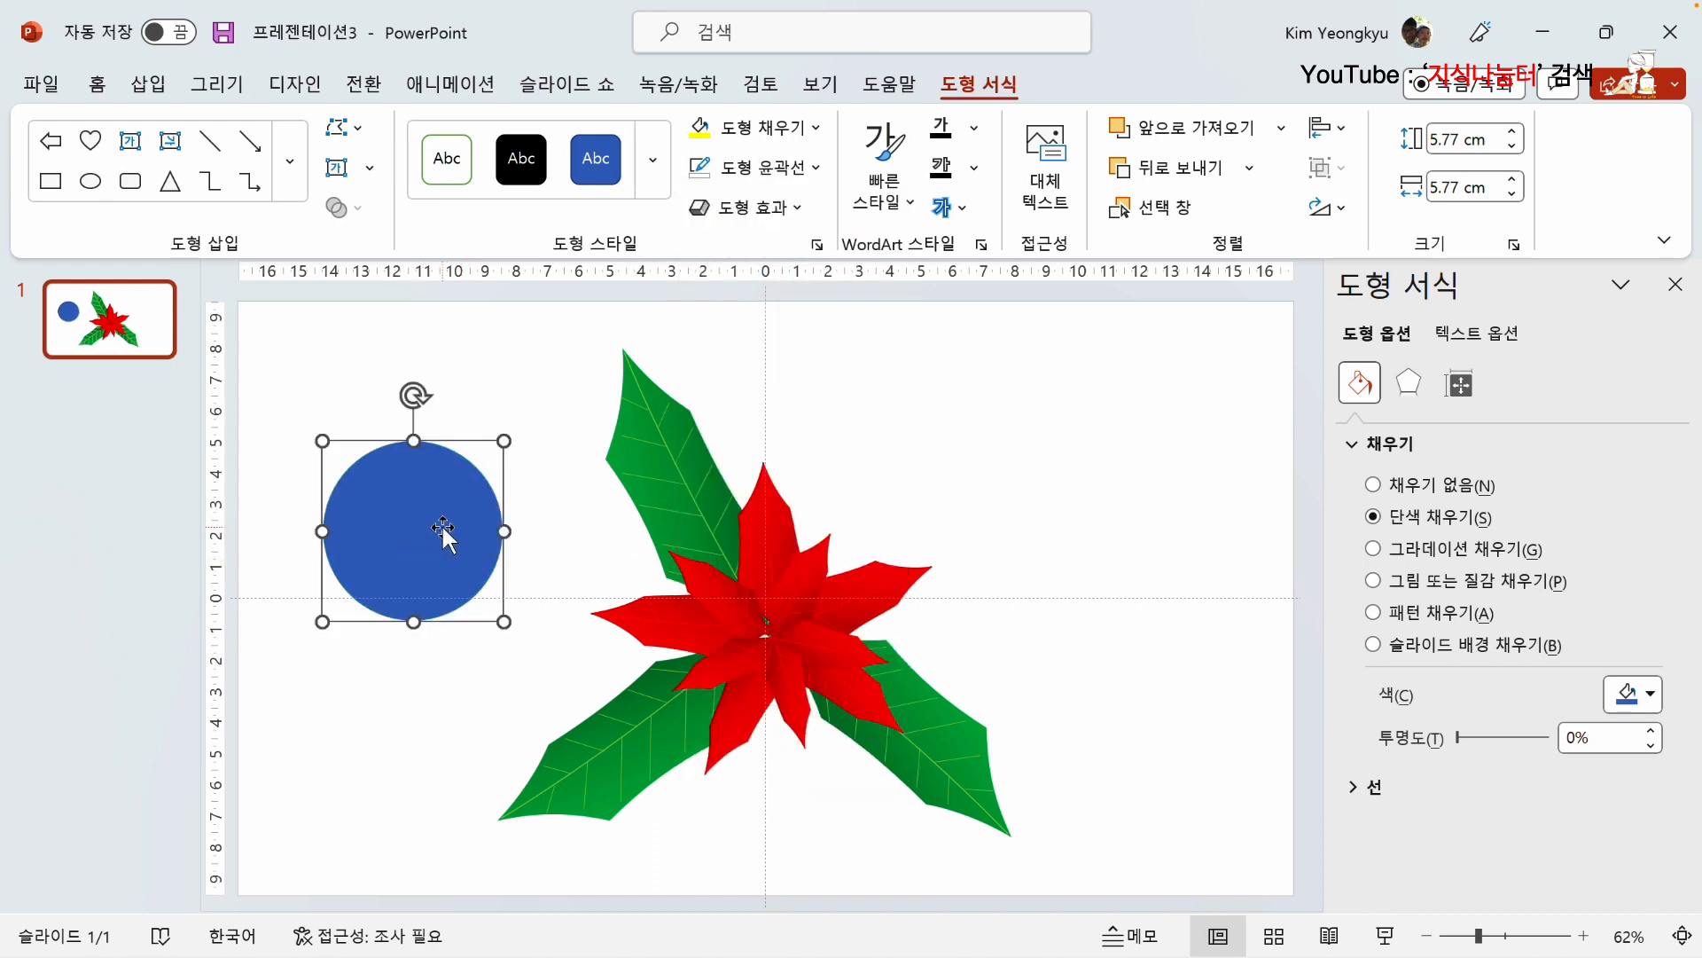
# Step: Fill the circle with yellow and apply a dark-variation linear gradient that deepens toward its lower-right
pyautogui.click(706, 140)
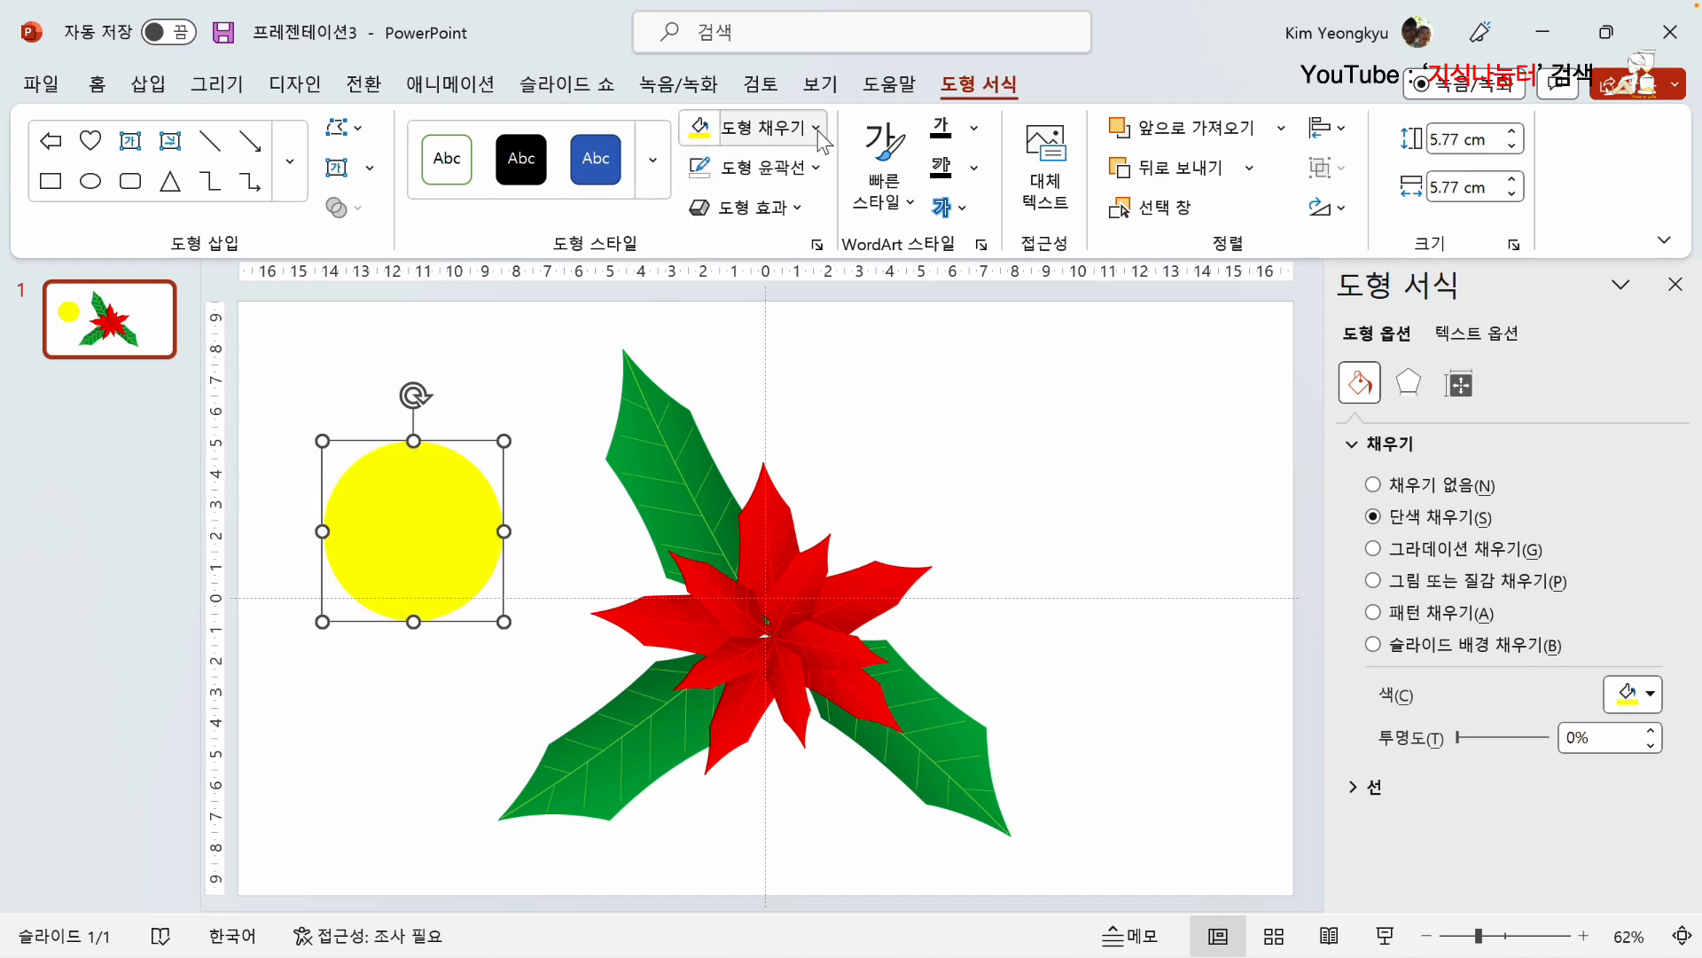
pyautogui.click(816, 128)
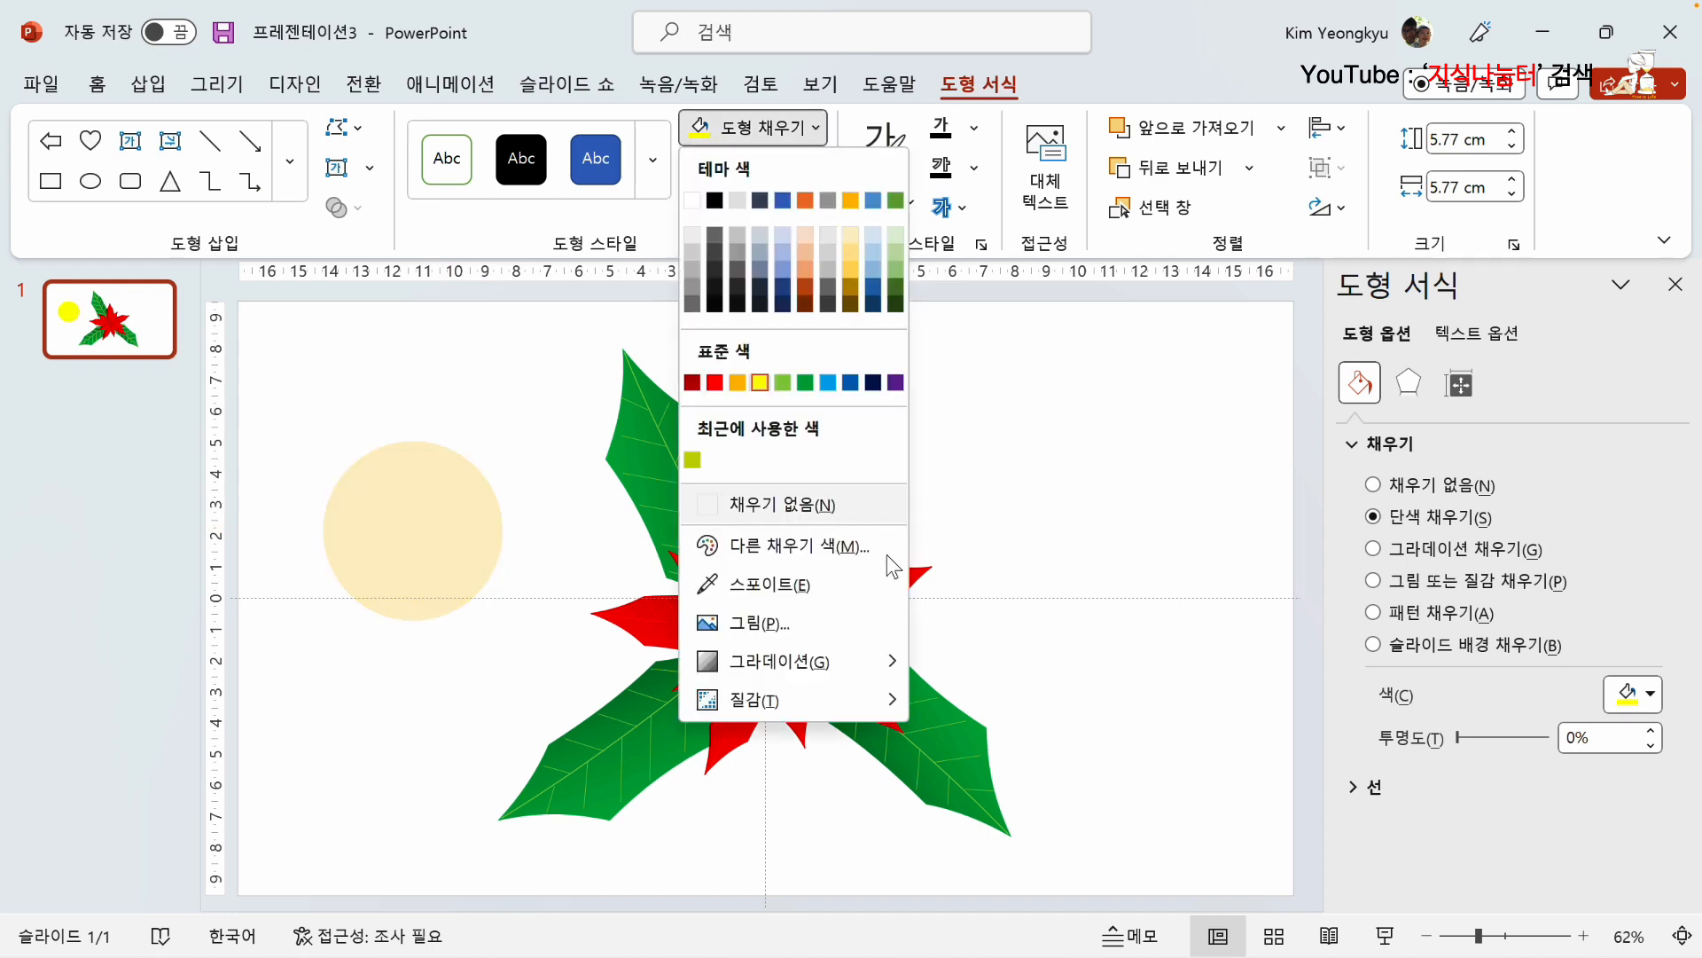
pyautogui.moveTo(871, 671)
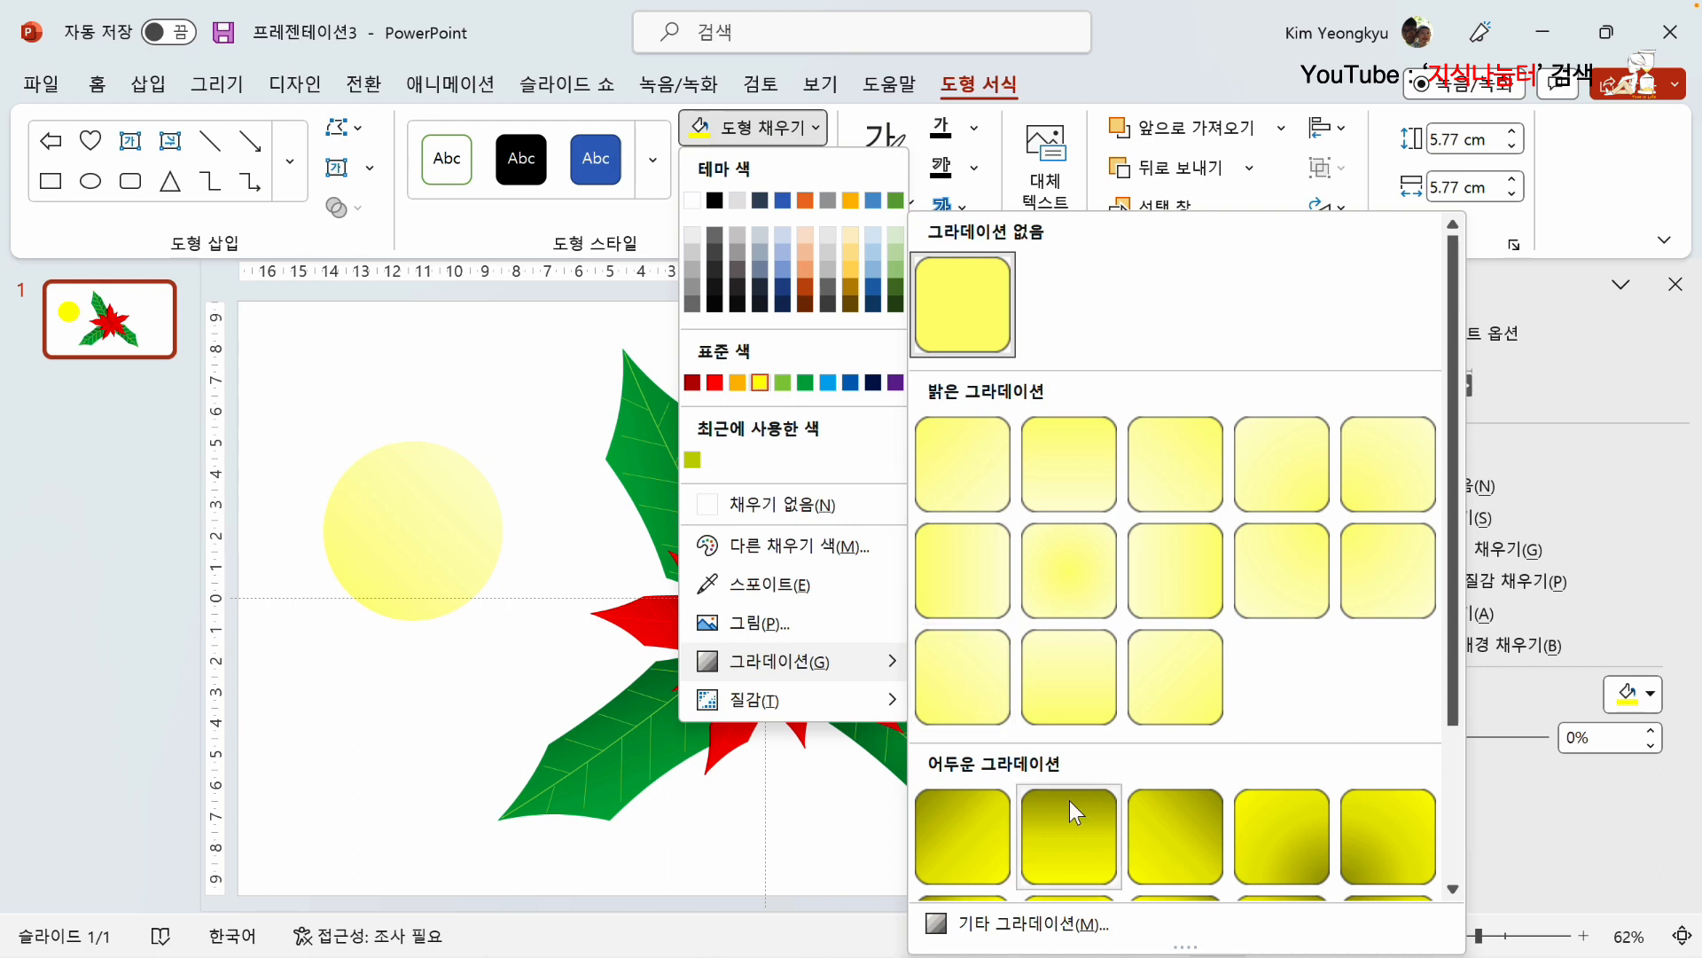
pyautogui.scroll(-2, 1069, 801)
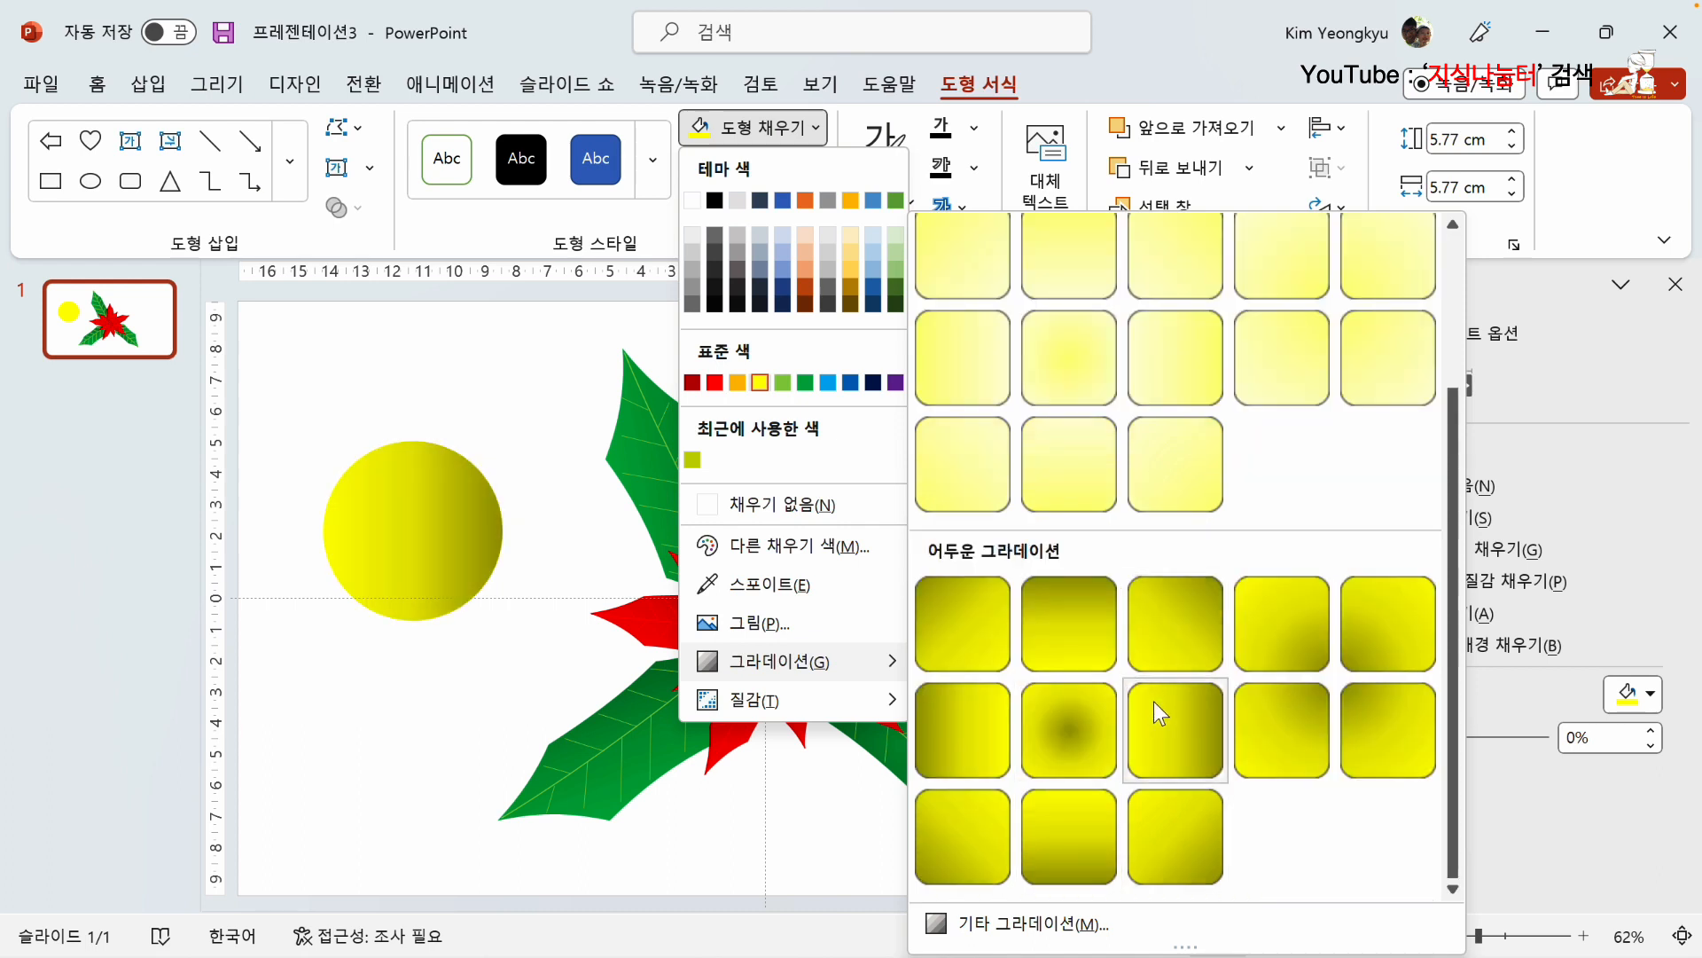
pyautogui.click(1176, 837)
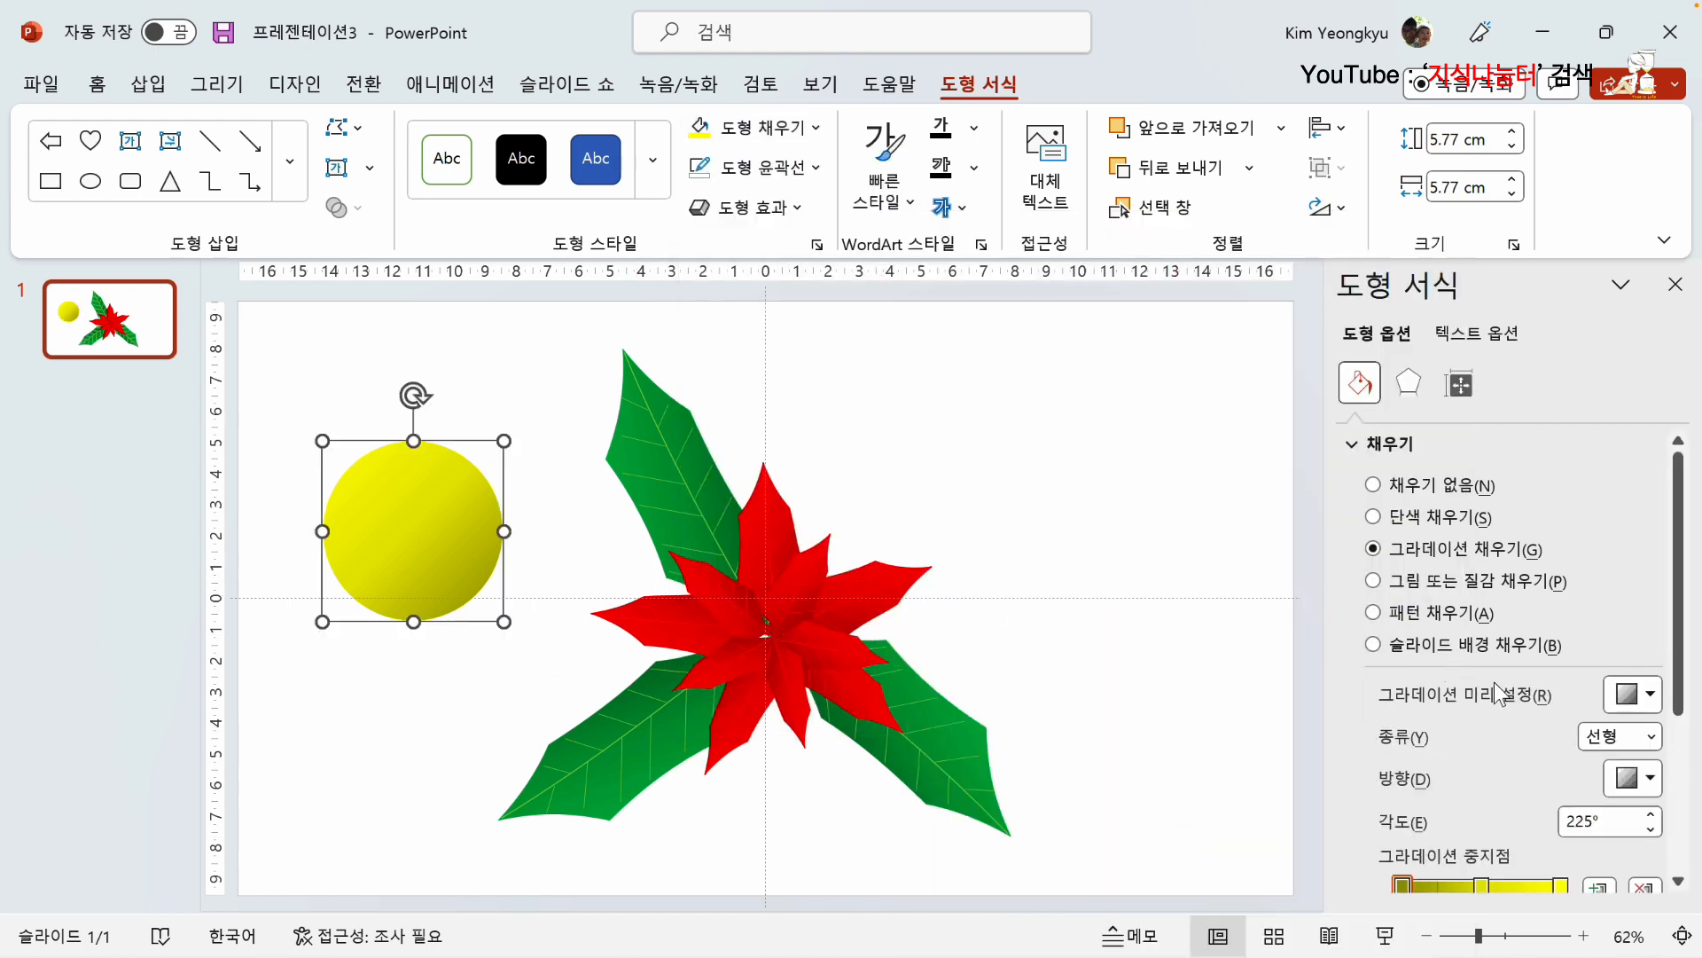
# Step: Change the circle's gradient type to radial
pyautogui.scroll(-1, 1493, 692)
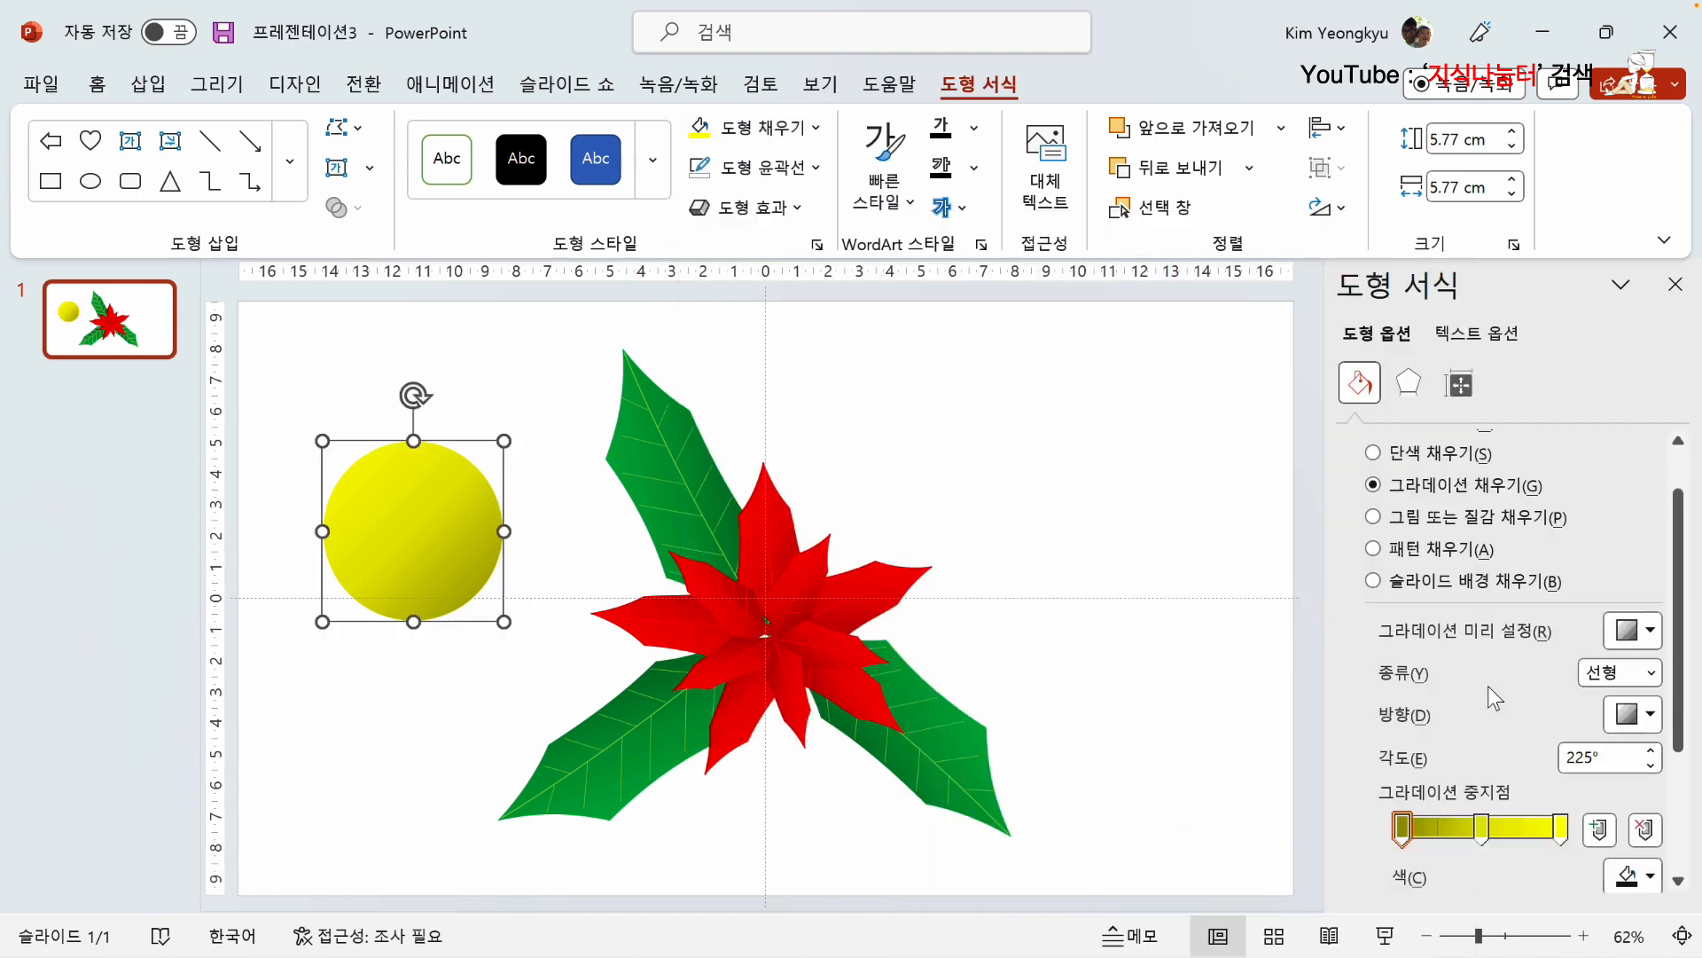
pyautogui.click(1651, 674)
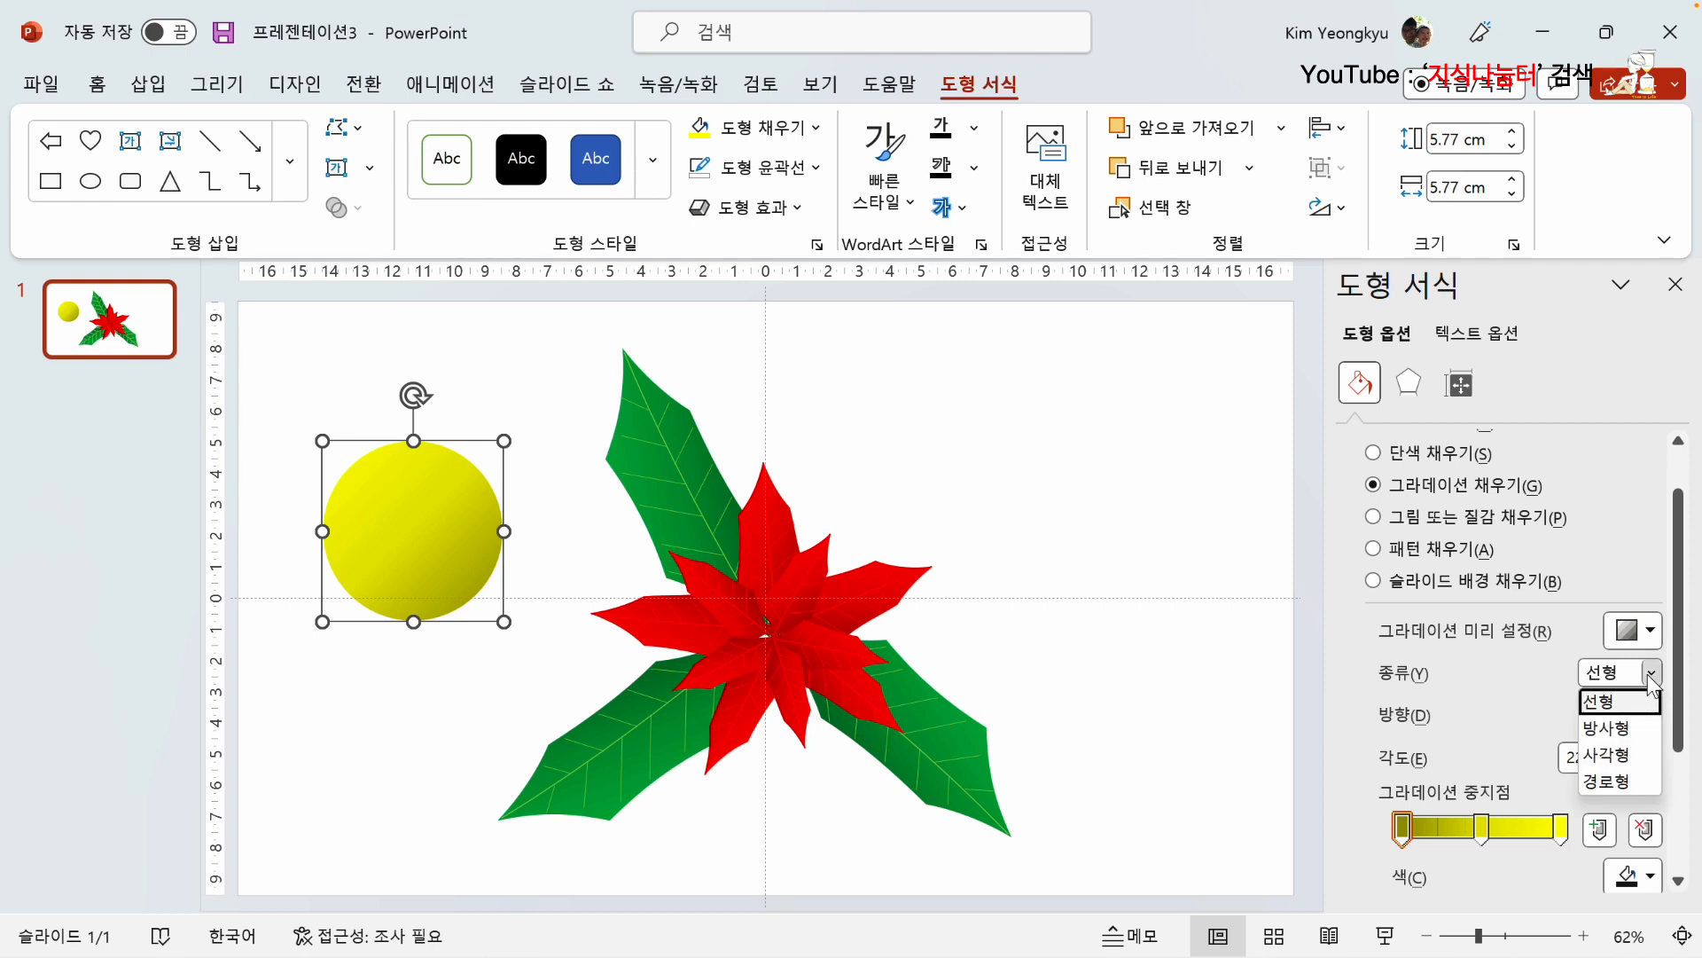
pyautogui.click(1623, 728)
pyautogui.scroll(-2, 1508, 693)
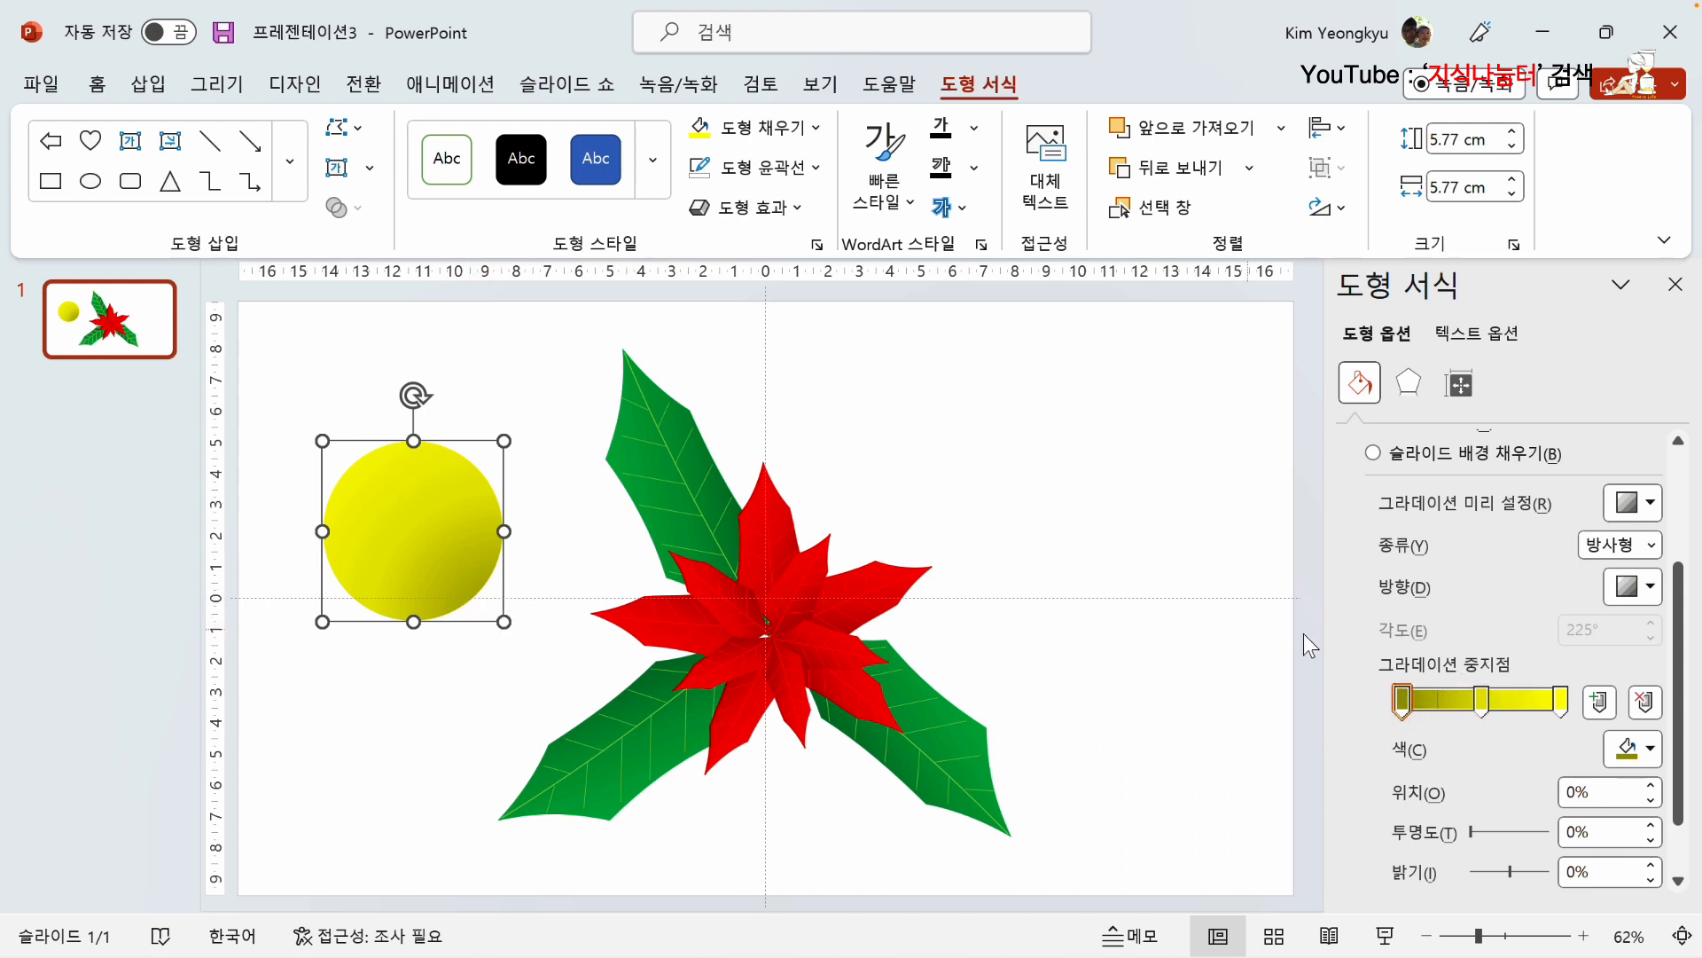
# Step: Set the circle's first gradient stop to theme green darkened 25%, the middle stop to orange and the last to yellow, then deselect it
pyautogui.click(1401, 700)
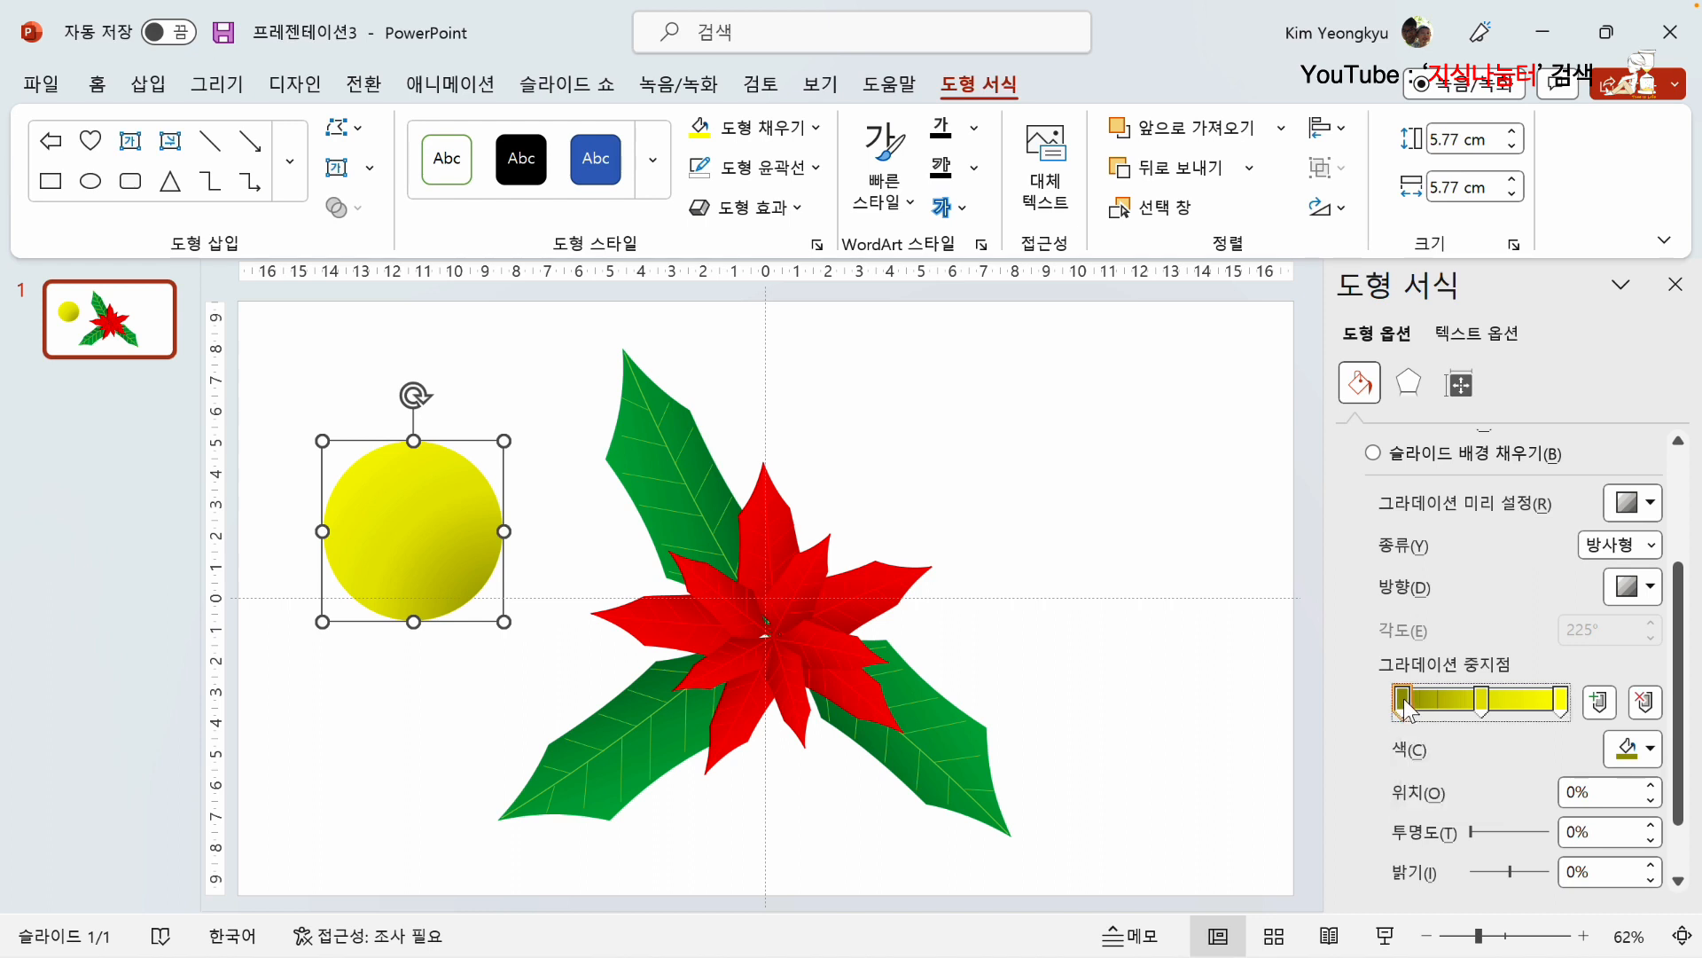
pyautogui.click(1649, 749)
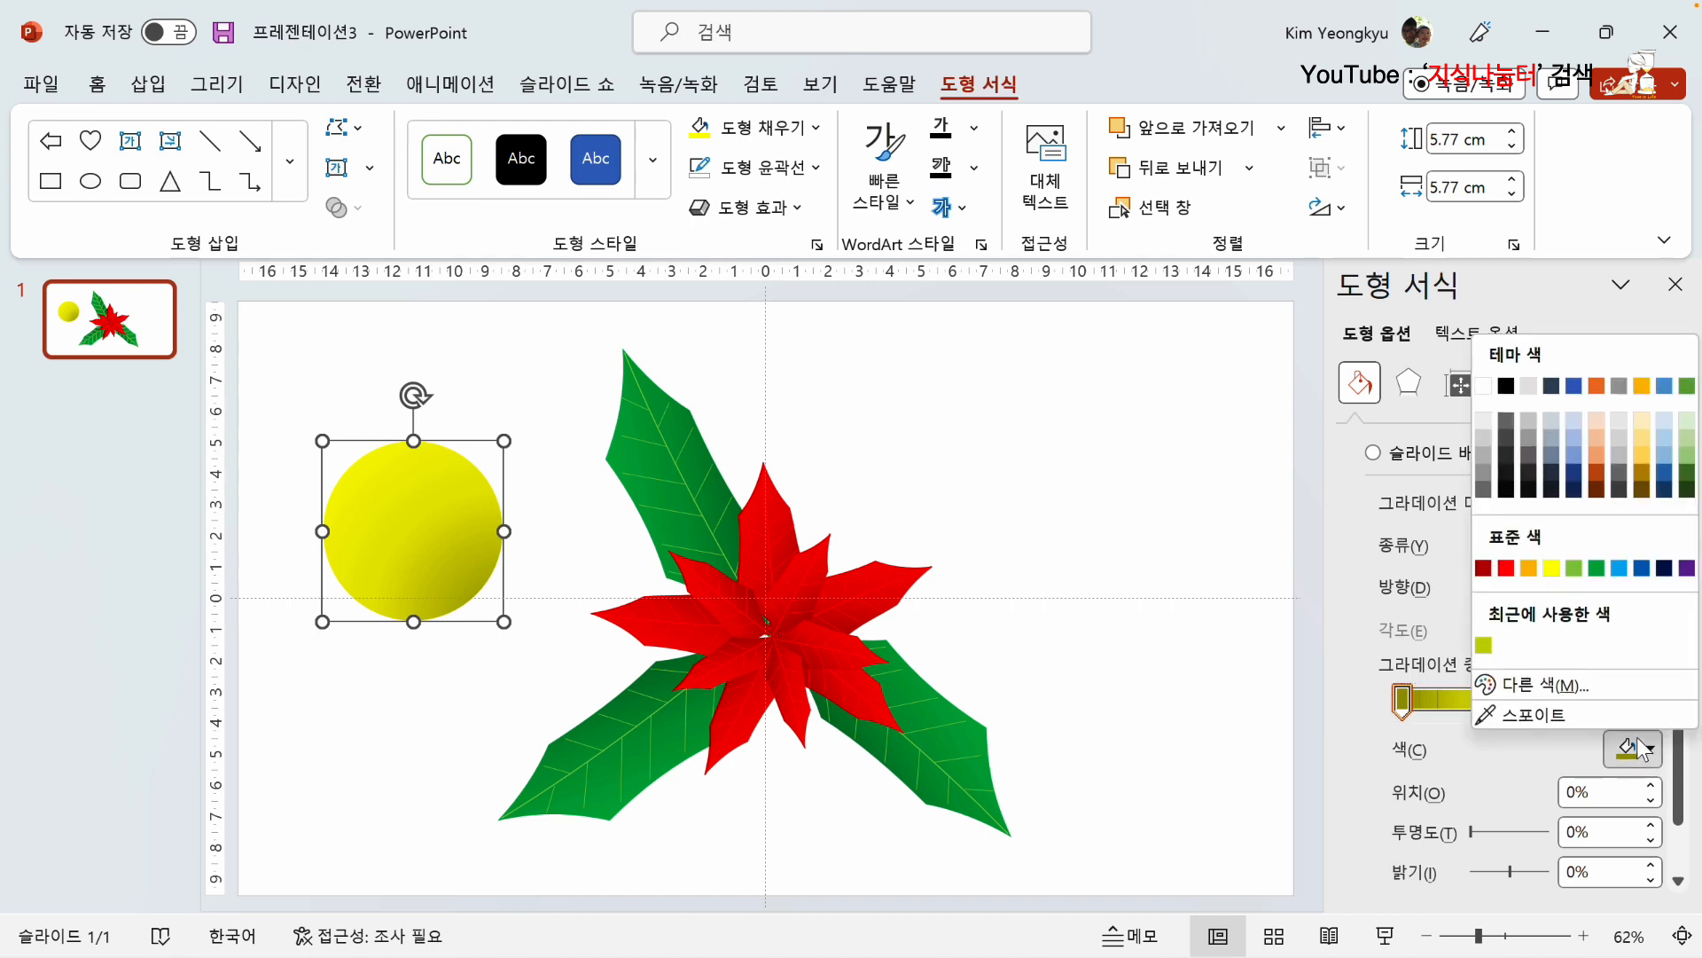
pyautogui.click(1688, 490)
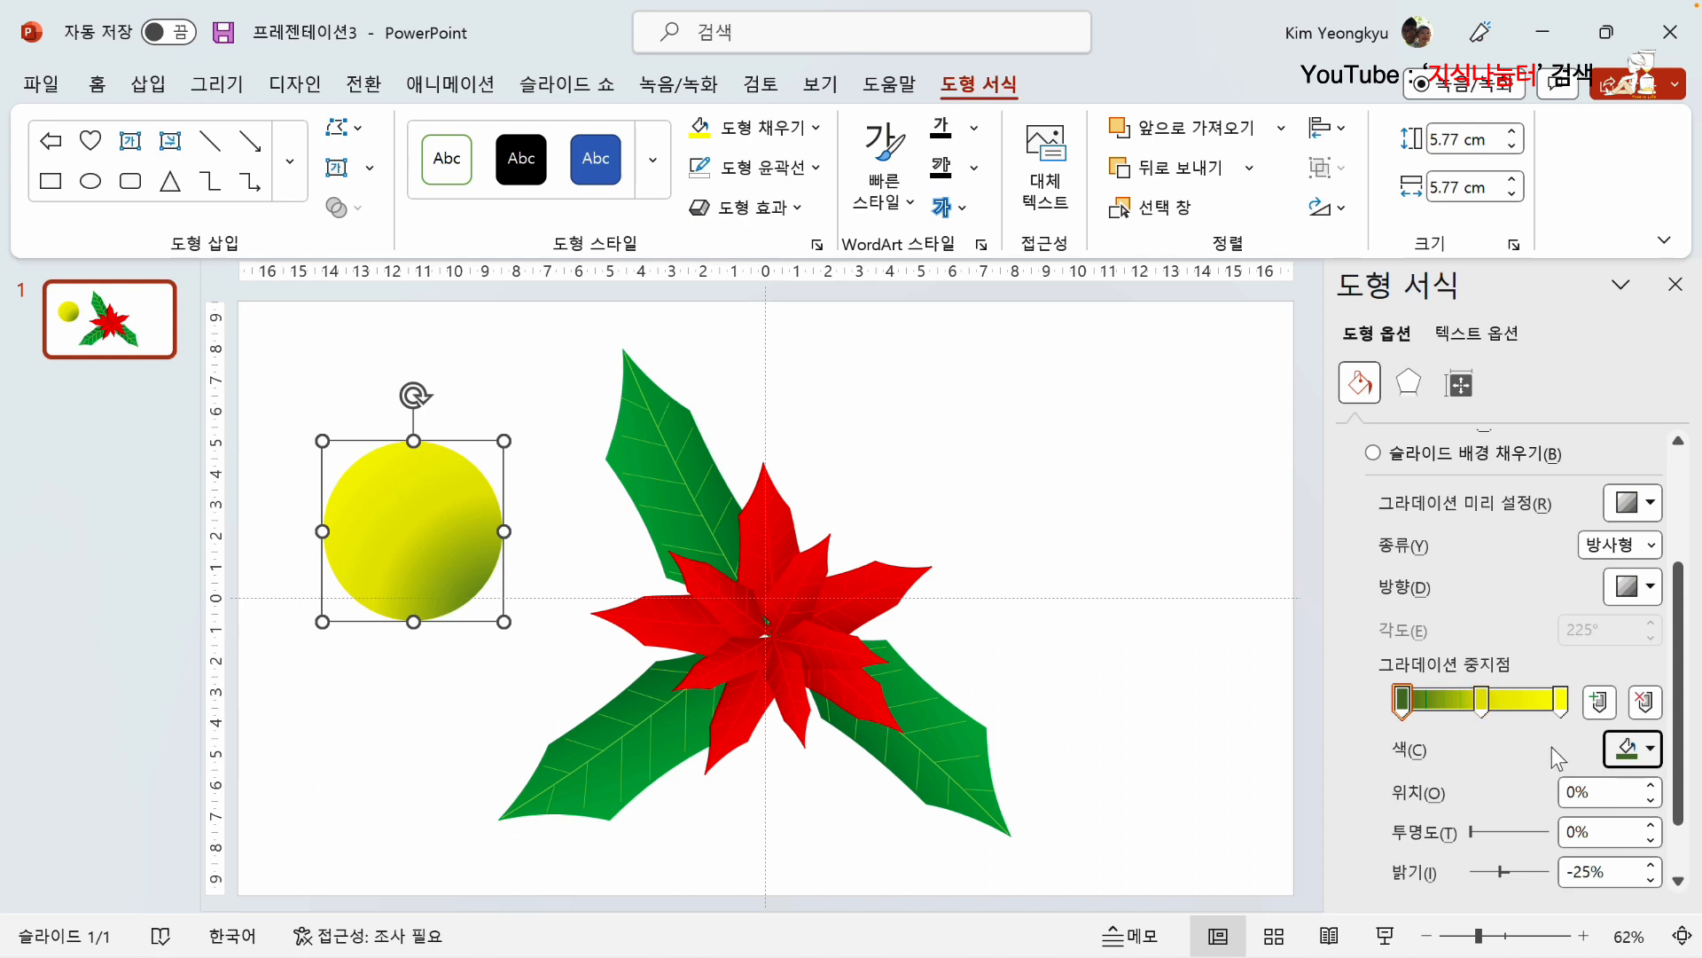
pyautogui.click(1483, 703)
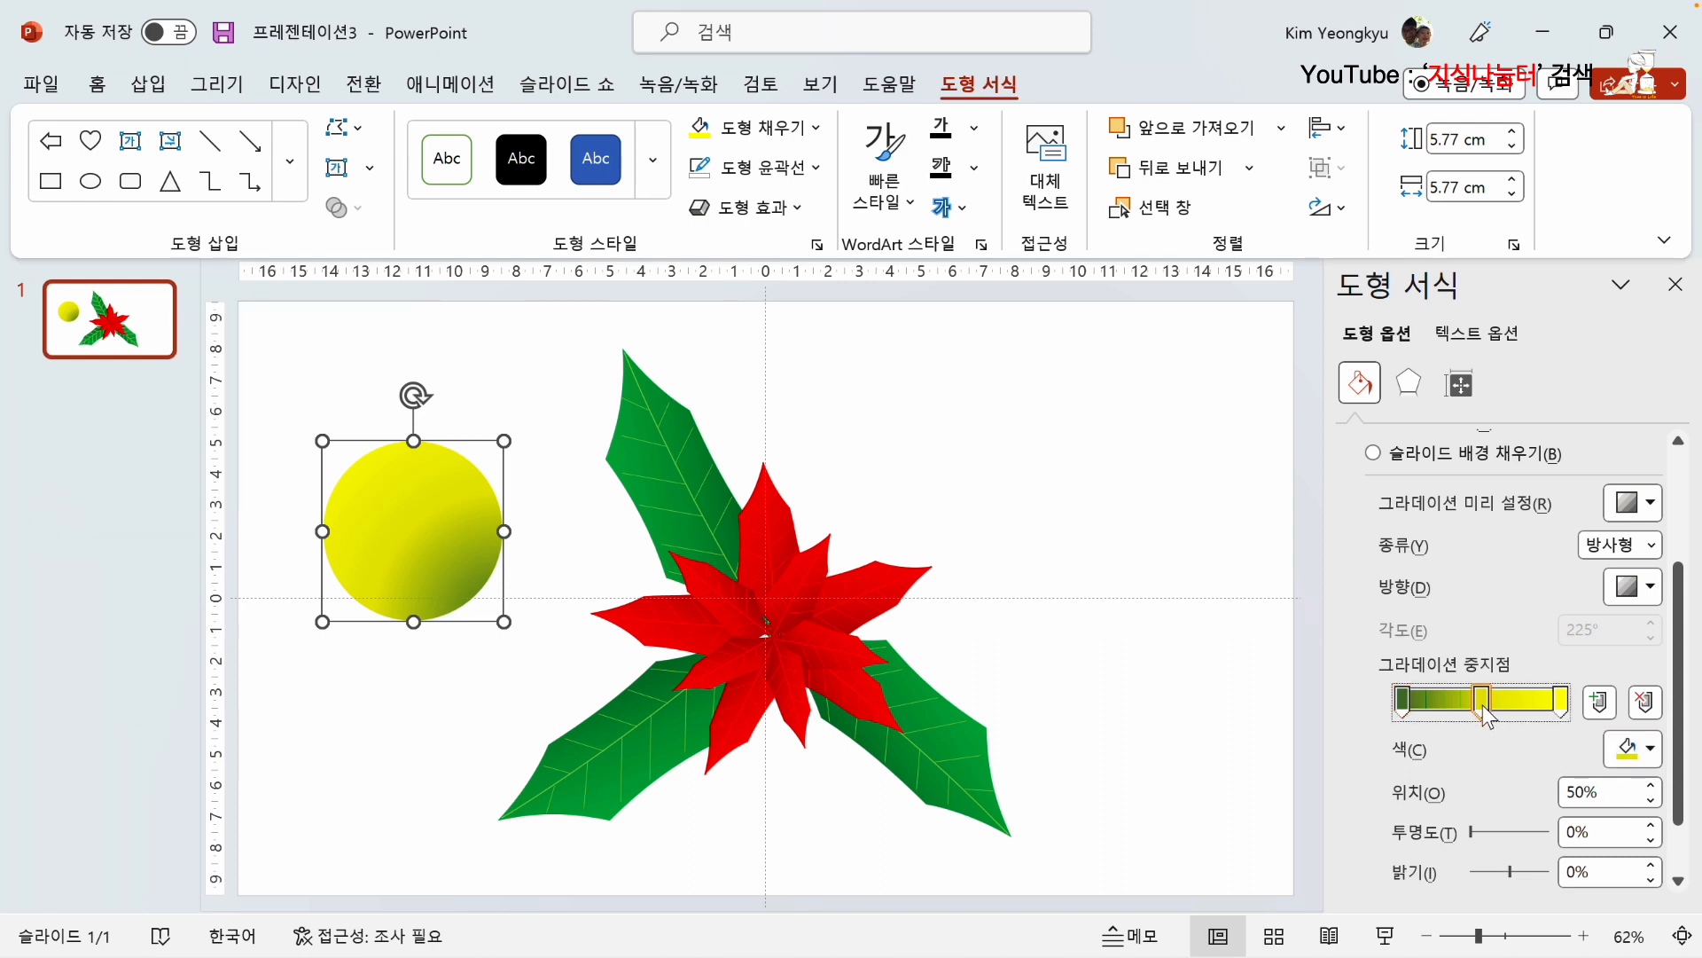
pyautogui.click(1653, 754)
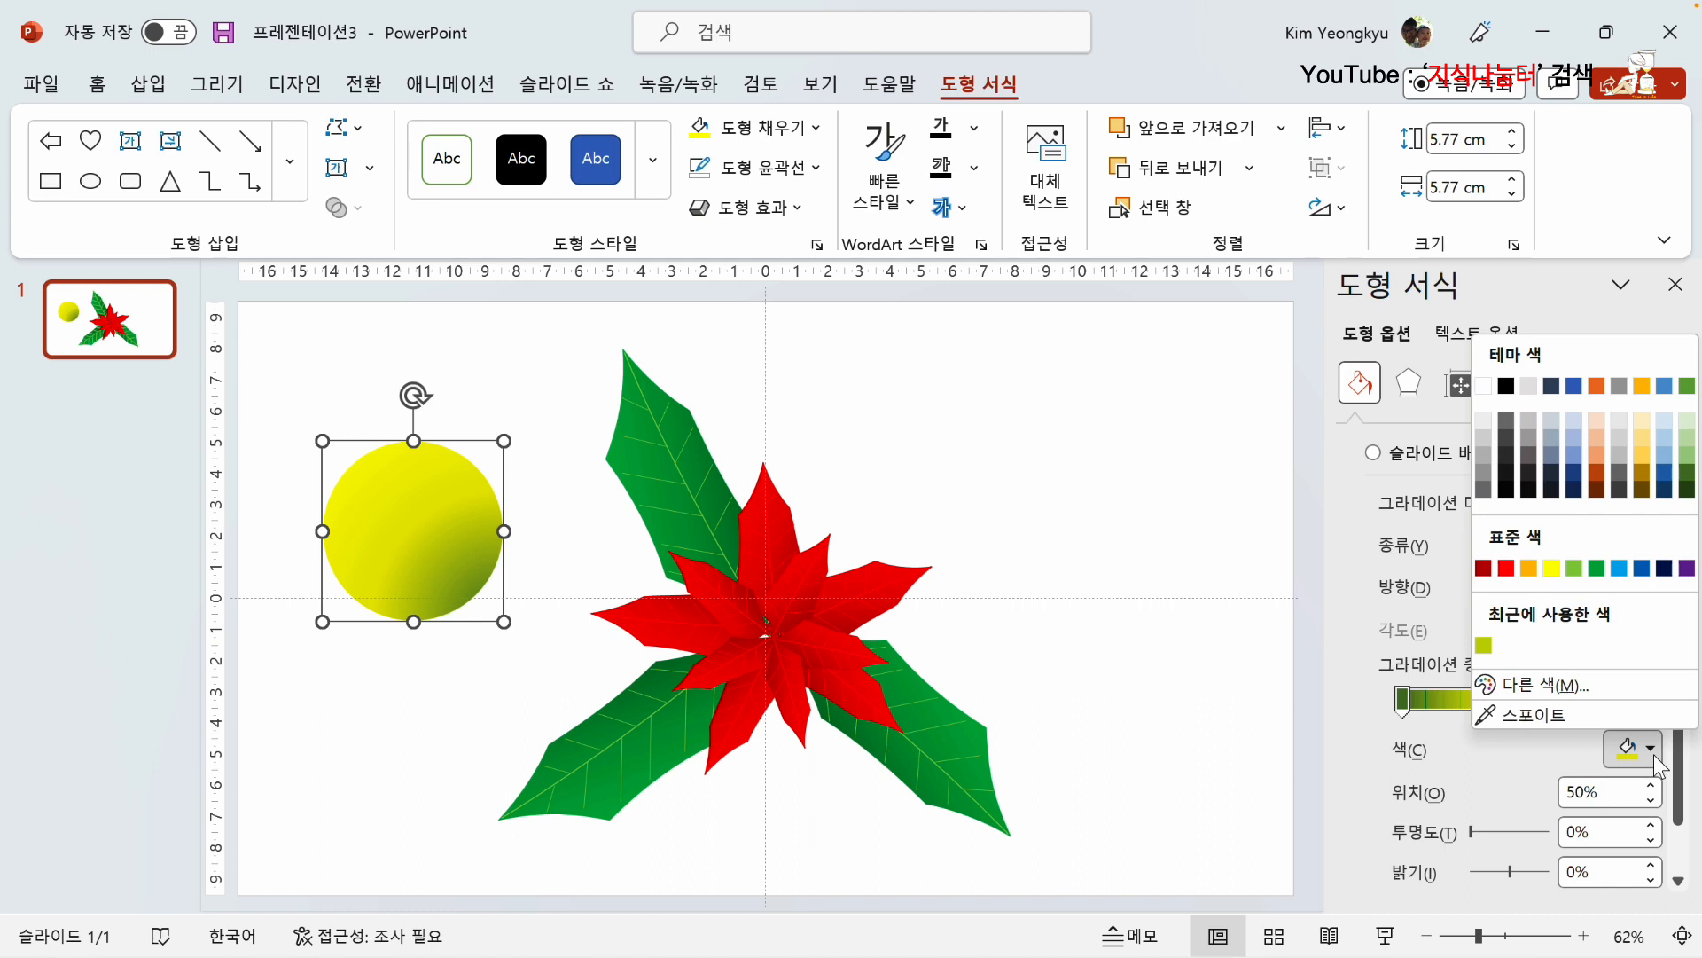
pyautogui.click(1528, 567)
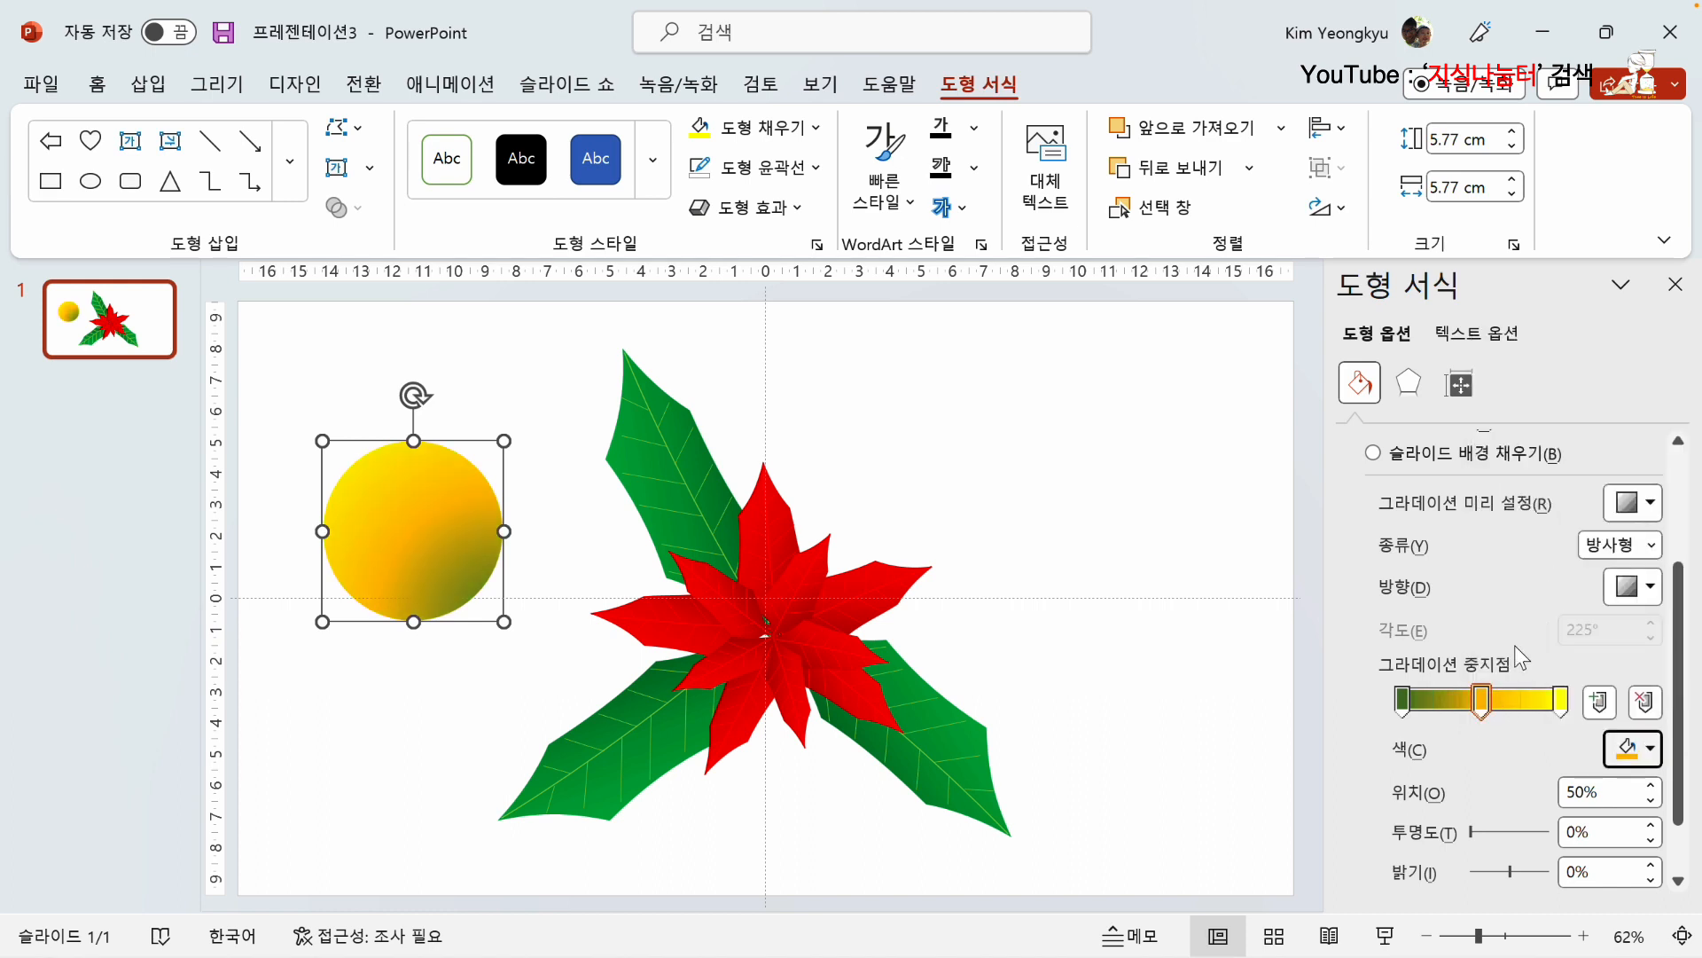
pyautogui.click(1561, 709)
pyautogui.click(1651, 750)
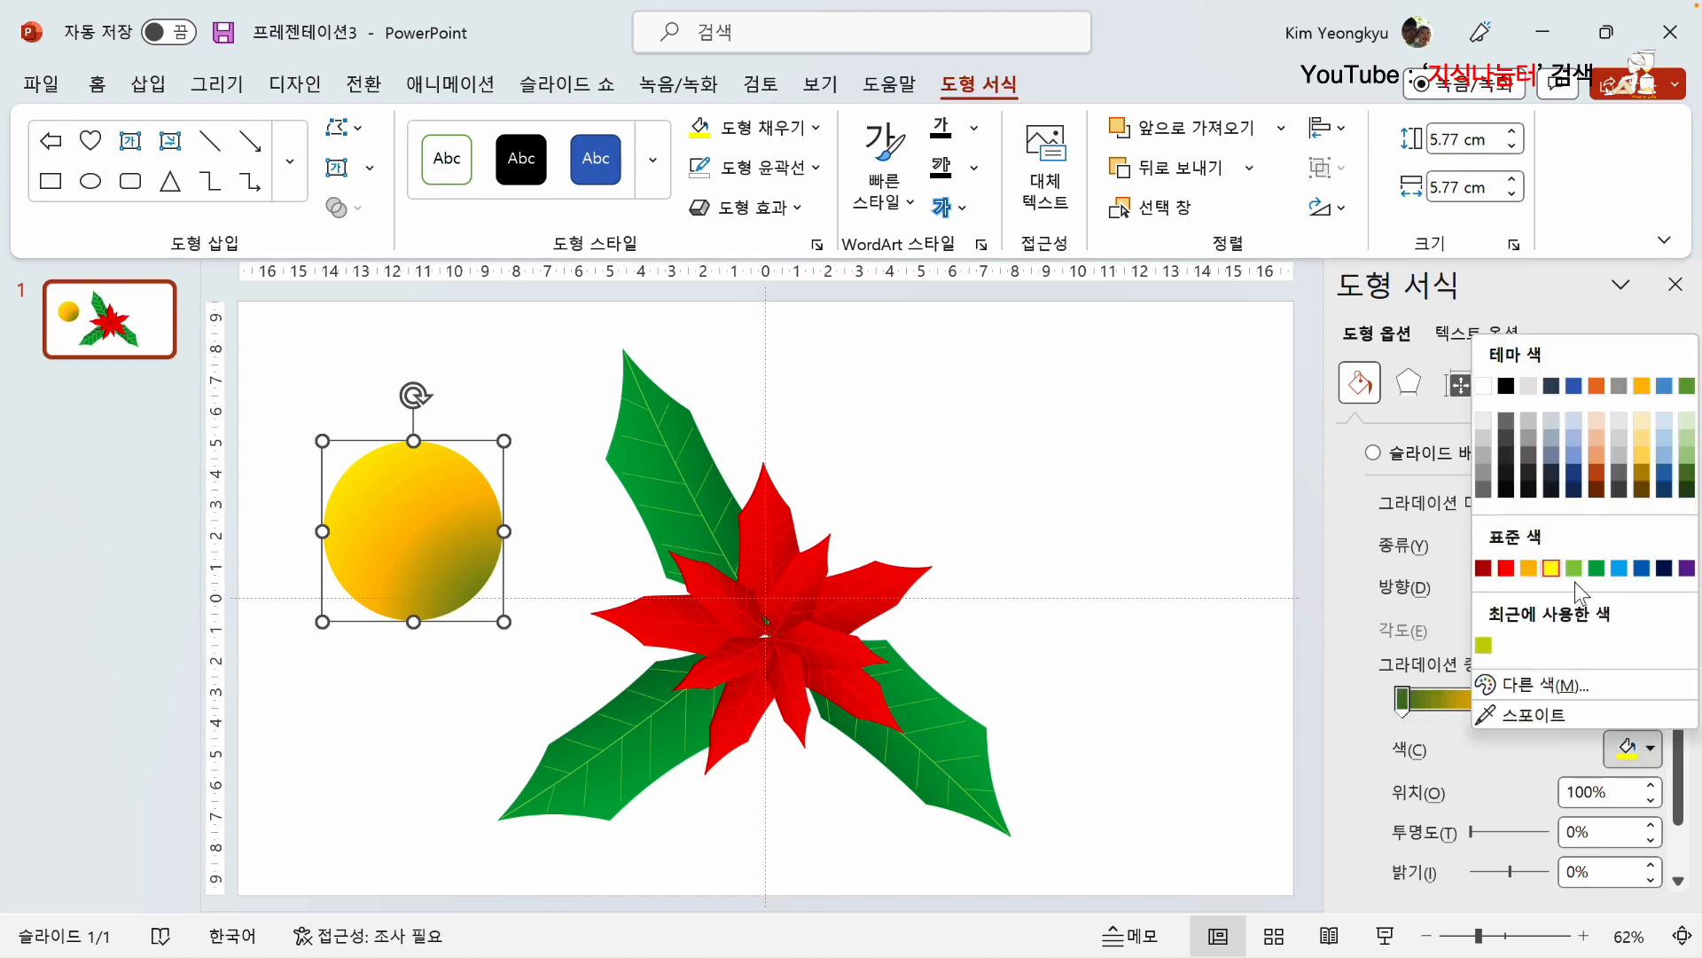
pyautogui.click(1552, 569)
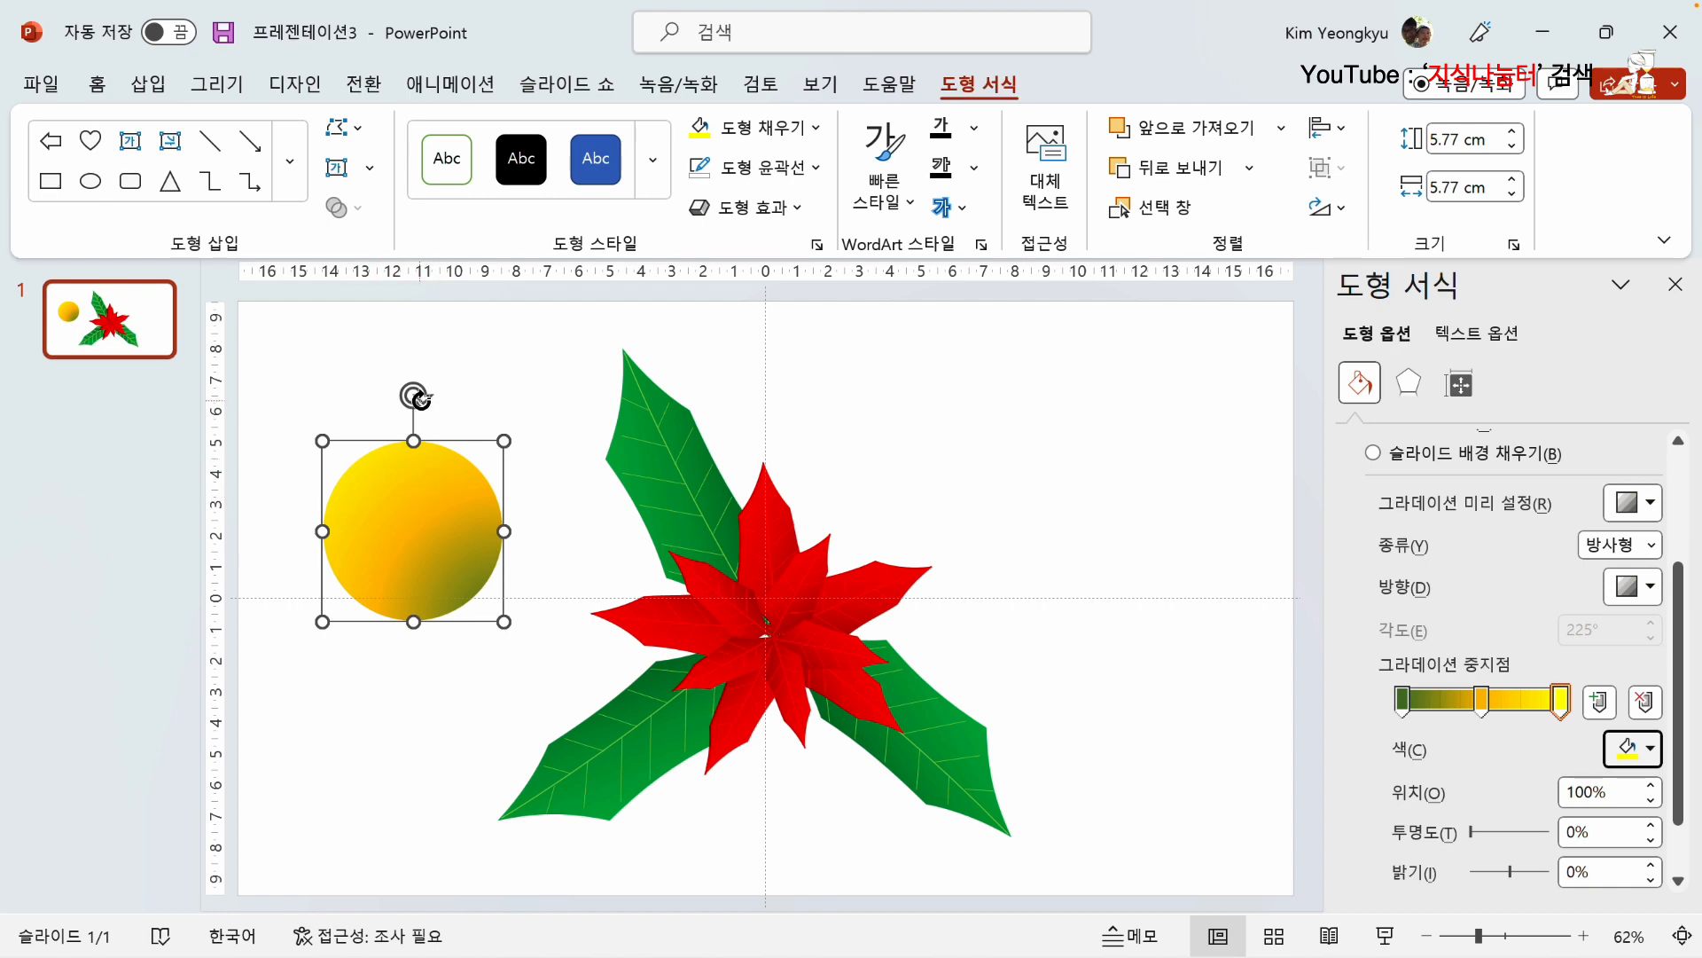
pyautogui.click(505, 406)
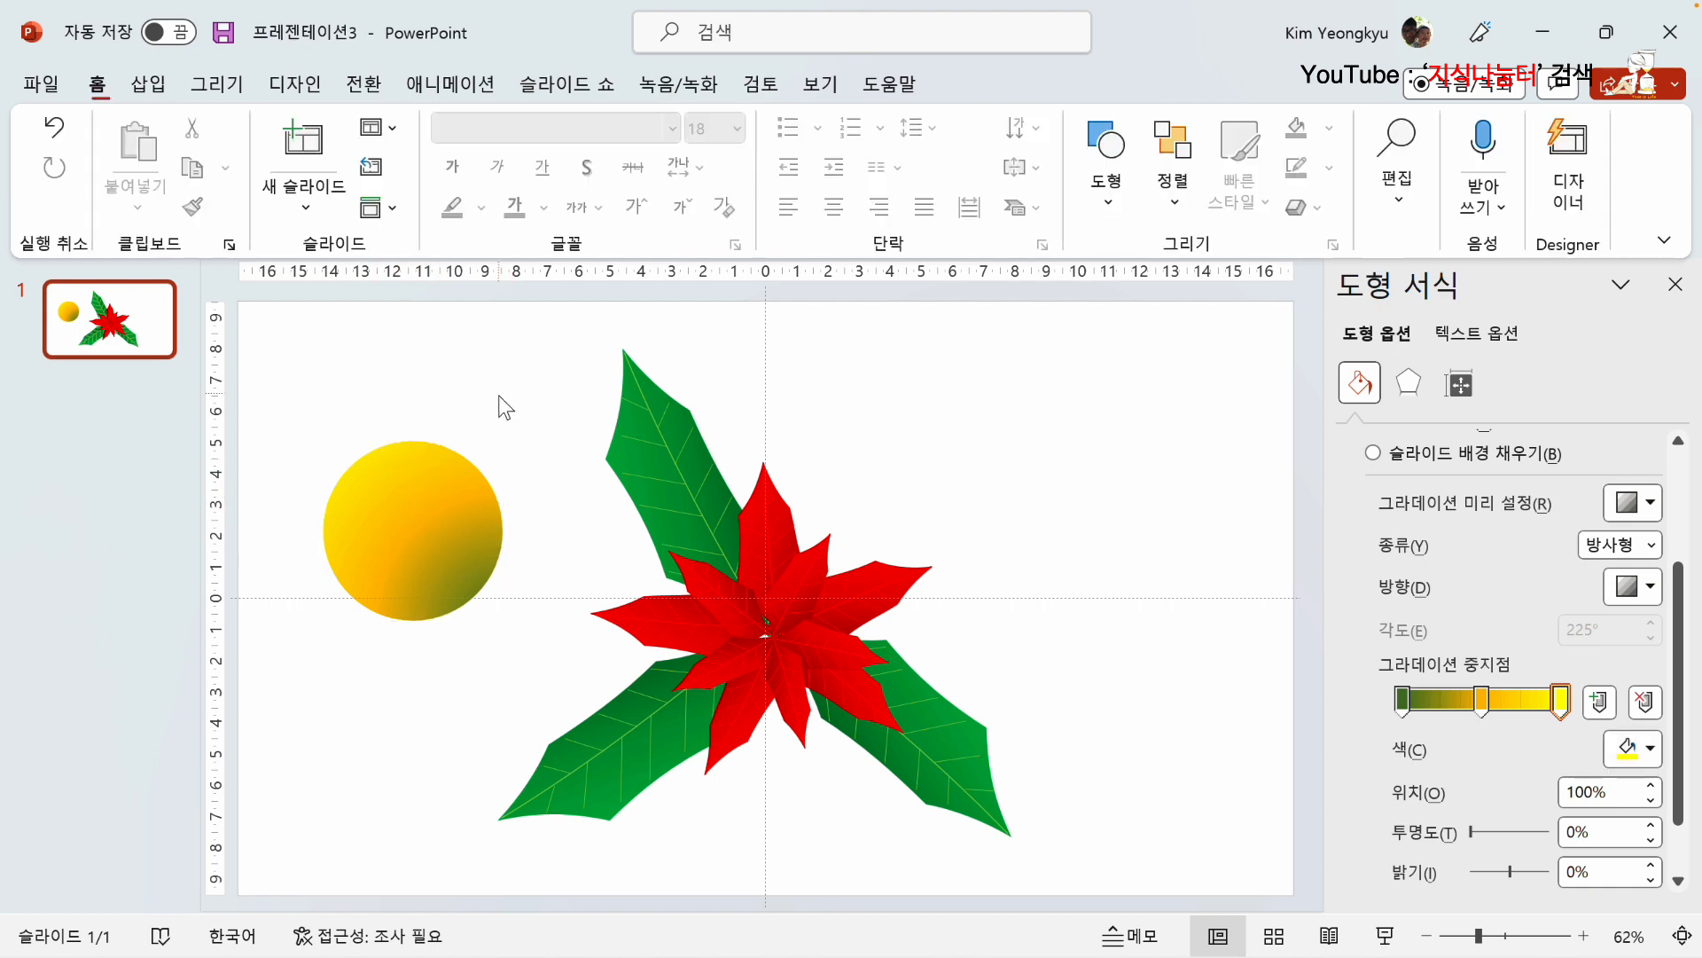
# Step: Draw a circle about 2.73 cm across inside the yellow-orange circle and give it a gradient fill
pyautogui.click(148, 83)
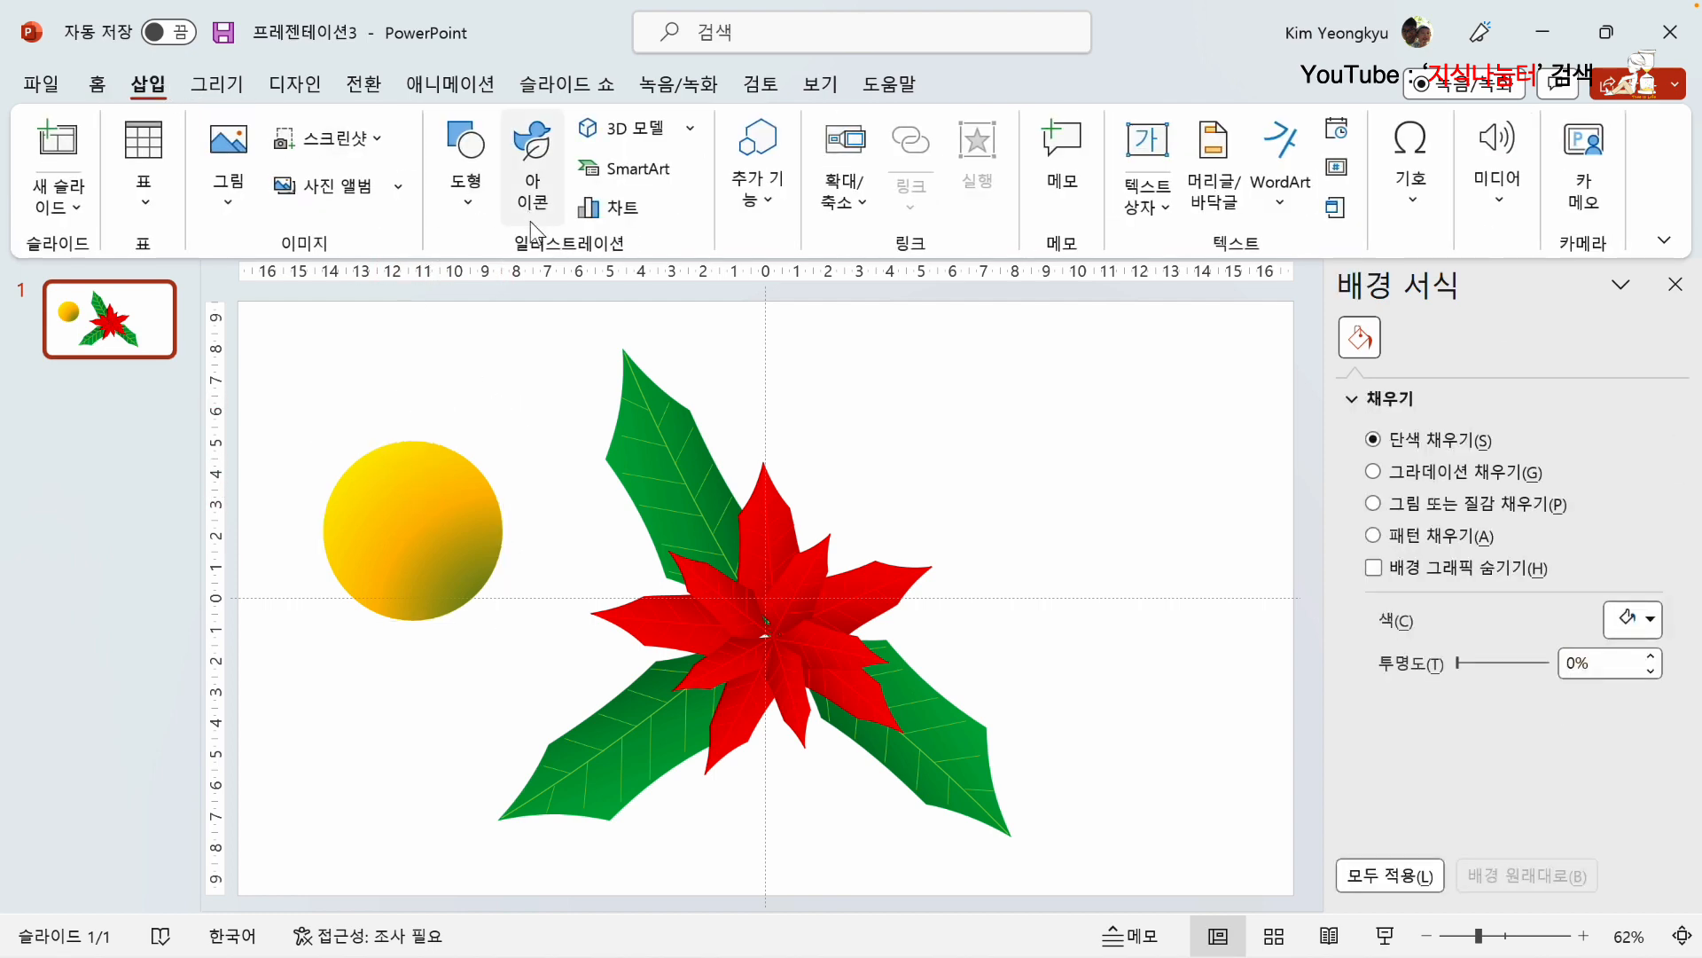
pyautogui.click(475, 193)
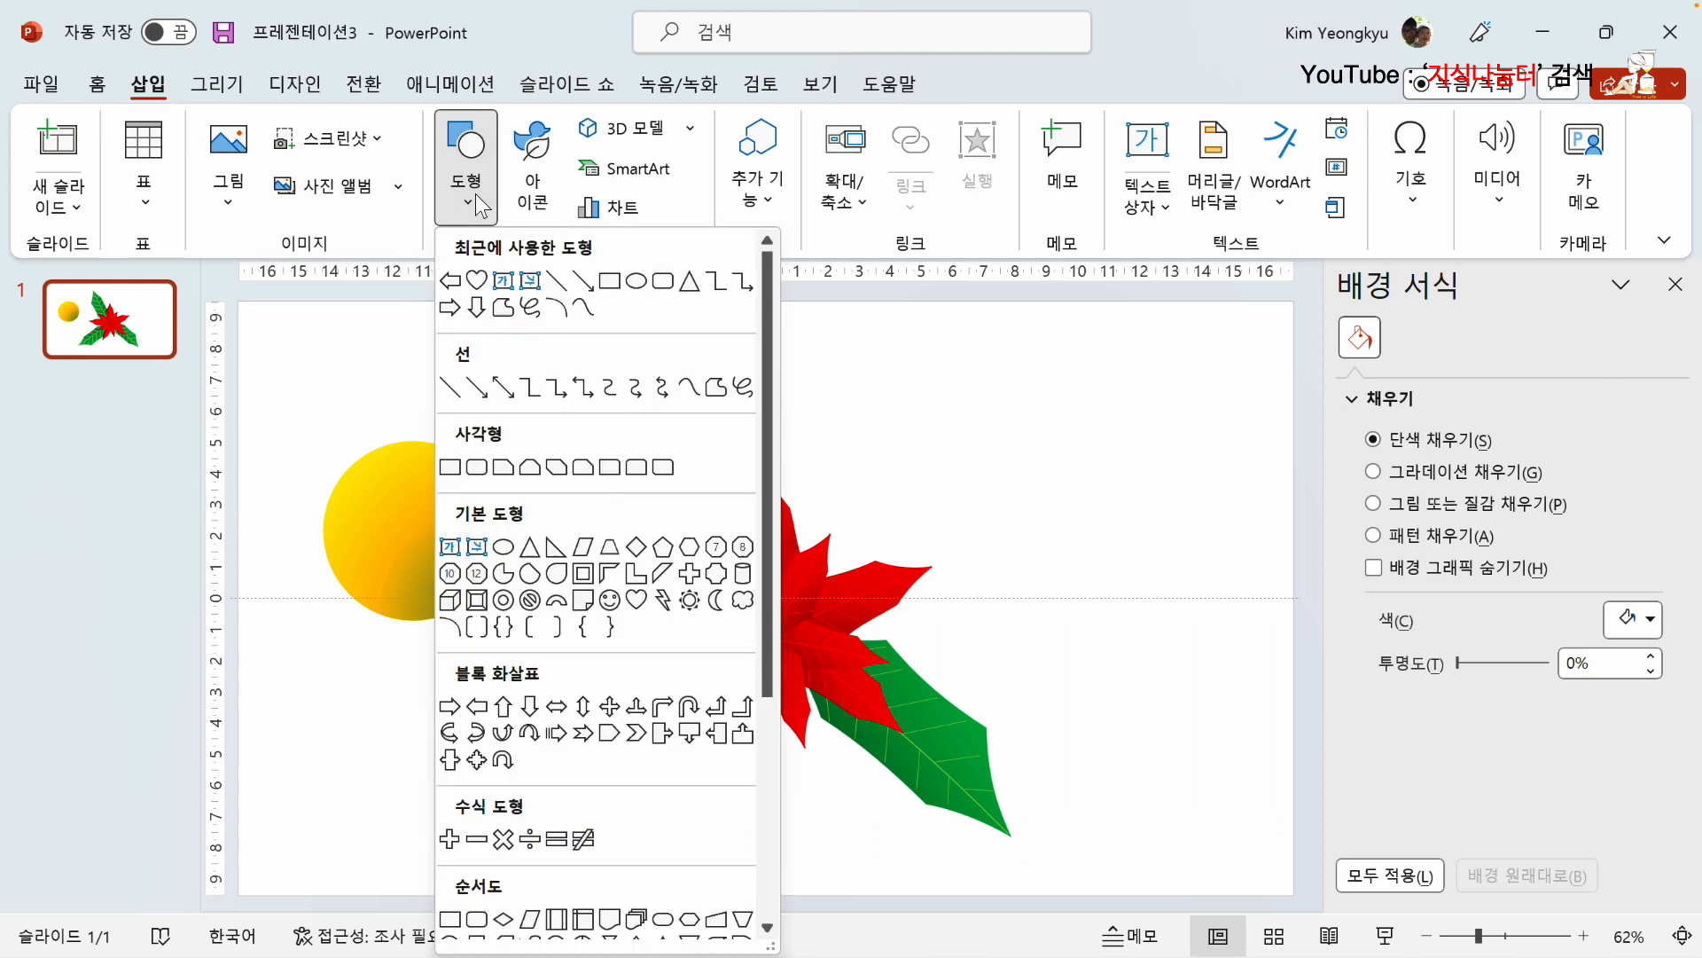
pyautogui.click(506, 547)
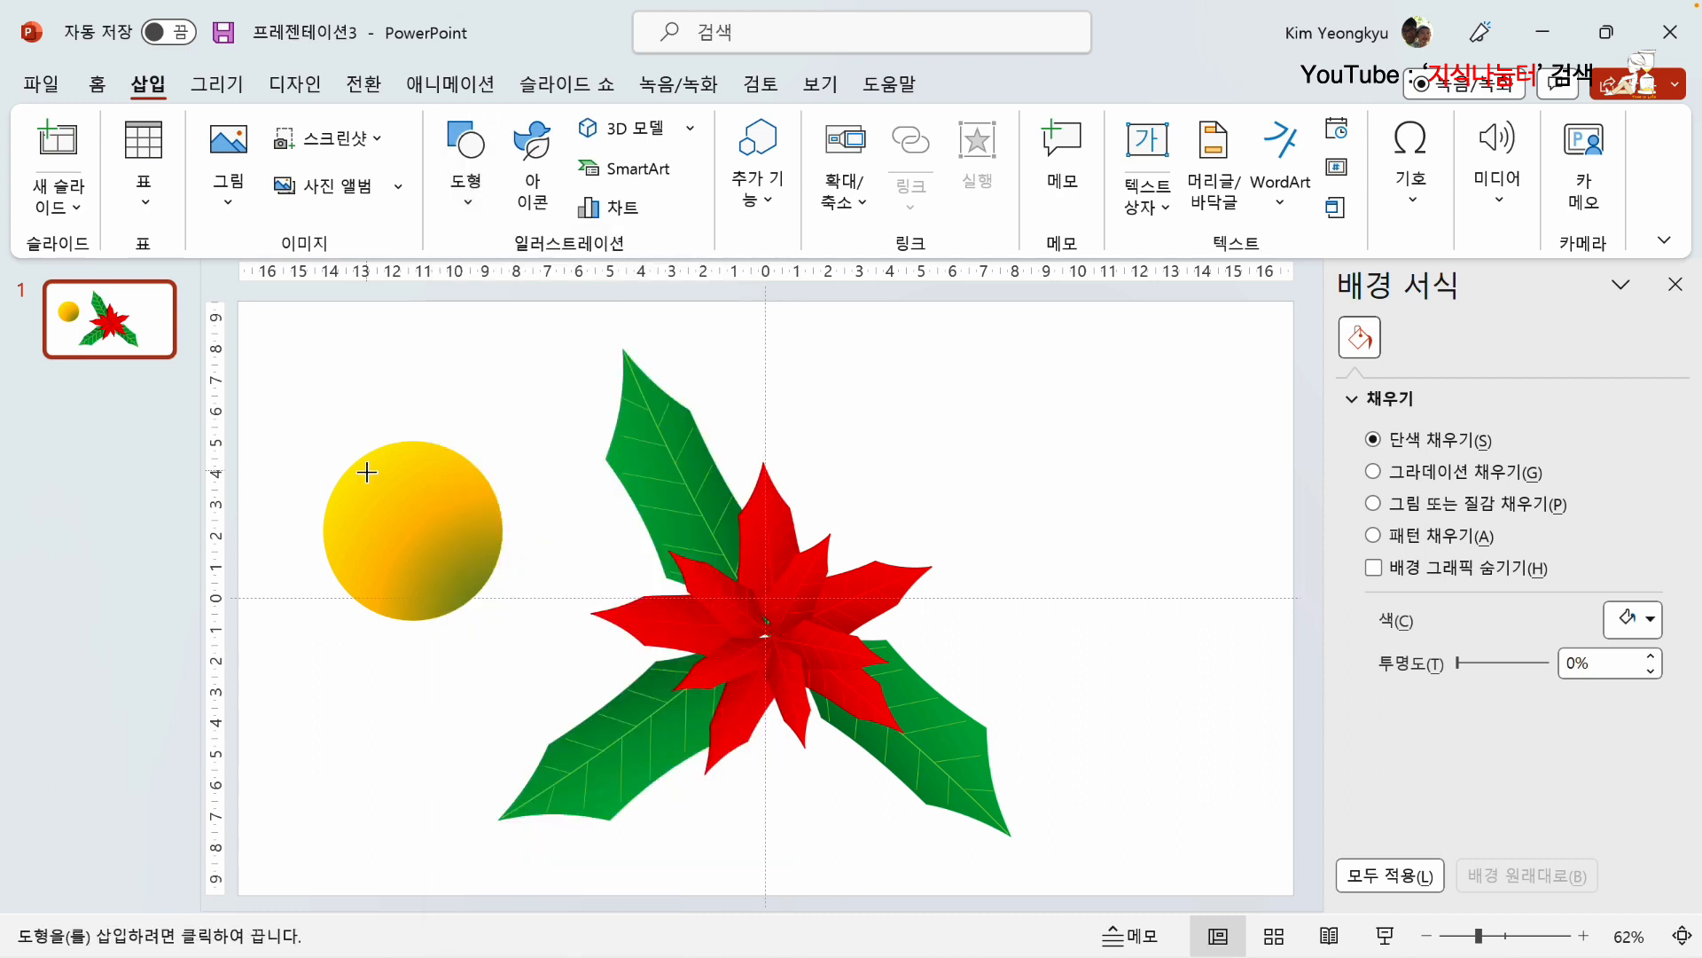
pyautogui.moveTo(363, 478); pyautogui.dragTo(449, 566)
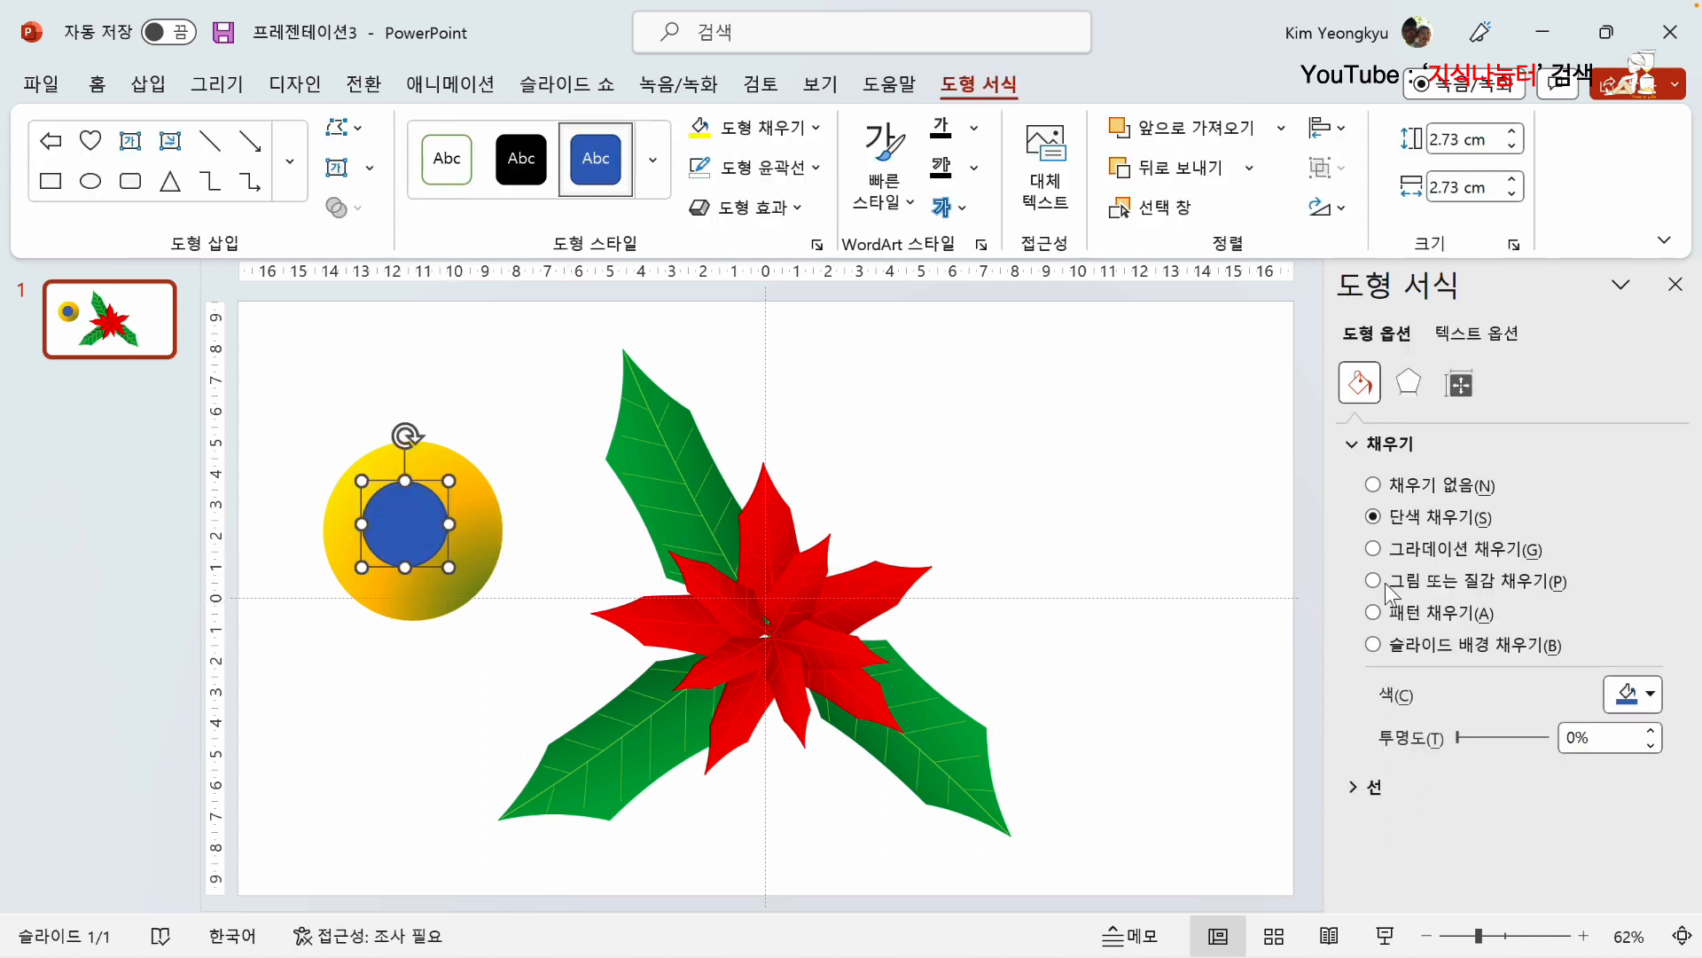
pyautogui.click(1376, 550)
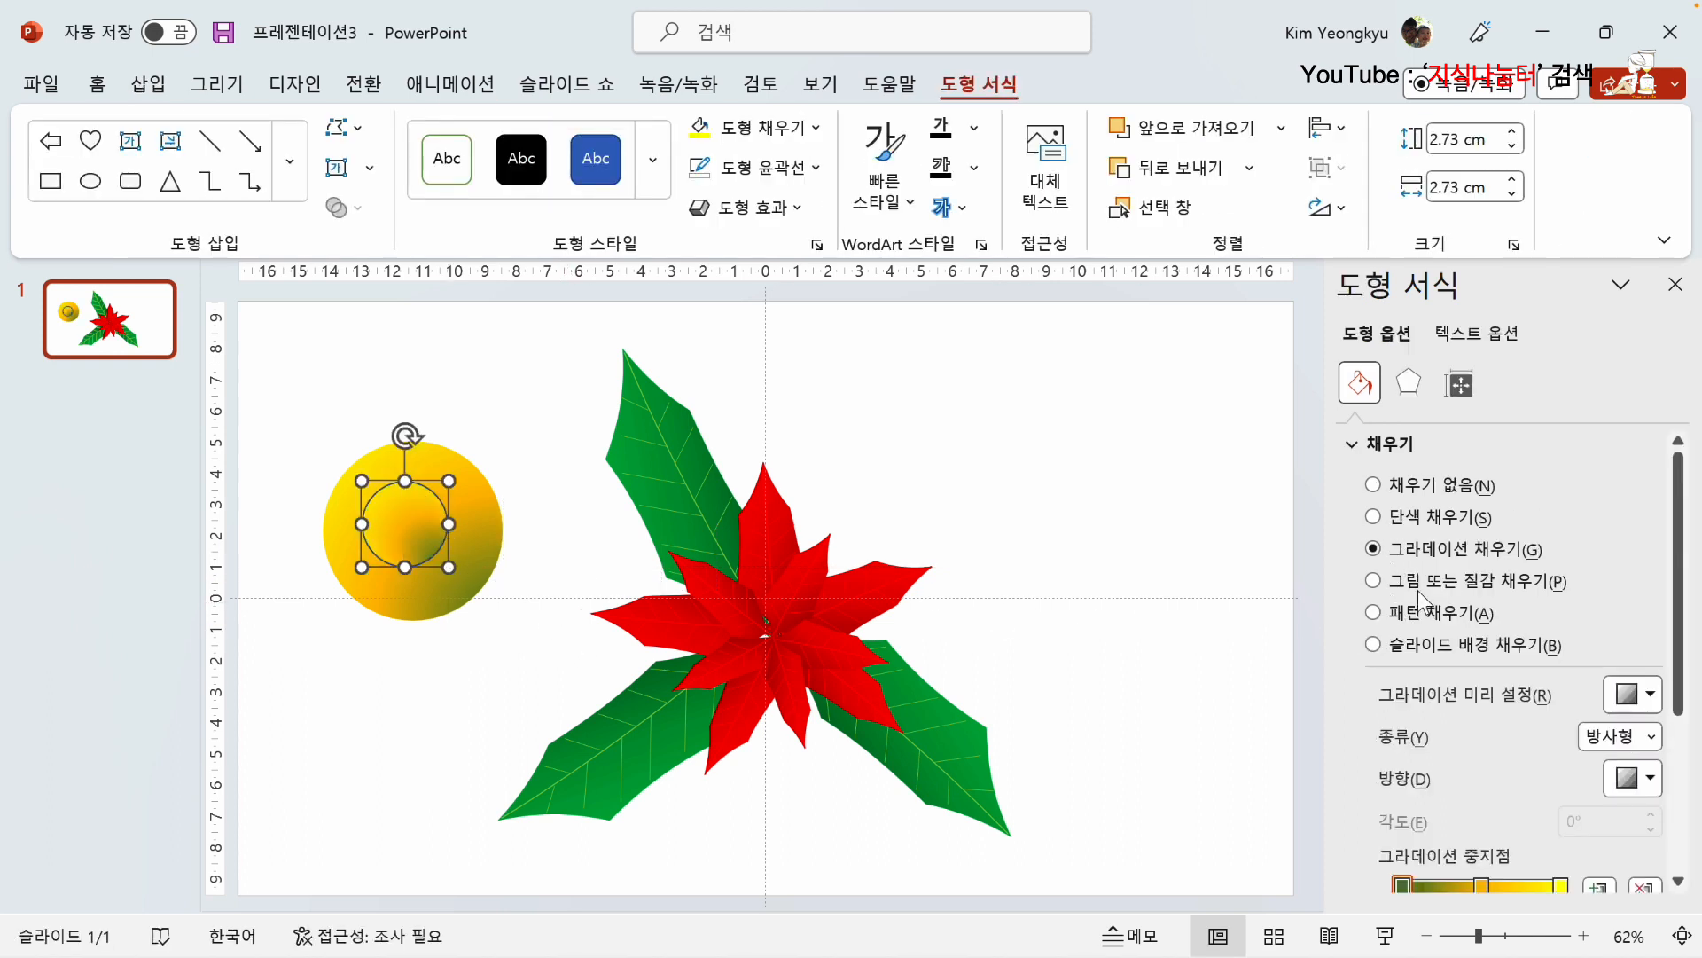
# Step: Change the small inner circle's gradient type to path and set its first gradient stop to white
pyautogui.click(1651, 737)
pyautogui.click(1610, 847)
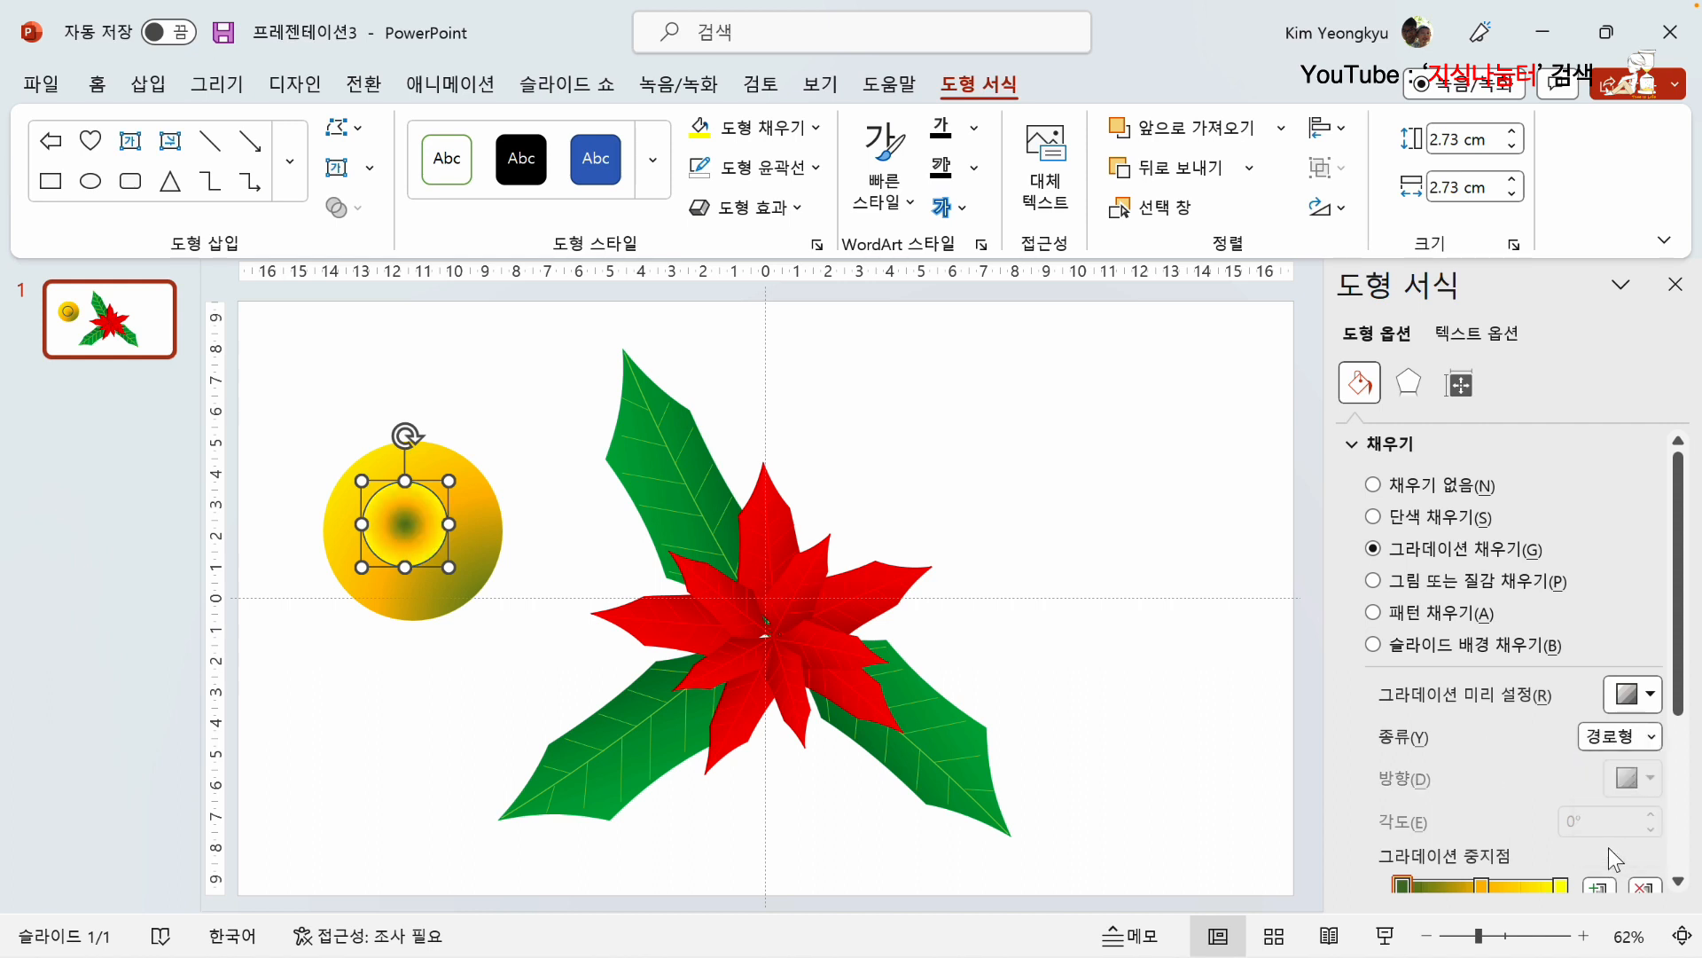
pyautogui.scroll(-2, 1507, 800)
pyautogui.click(1402, 761)
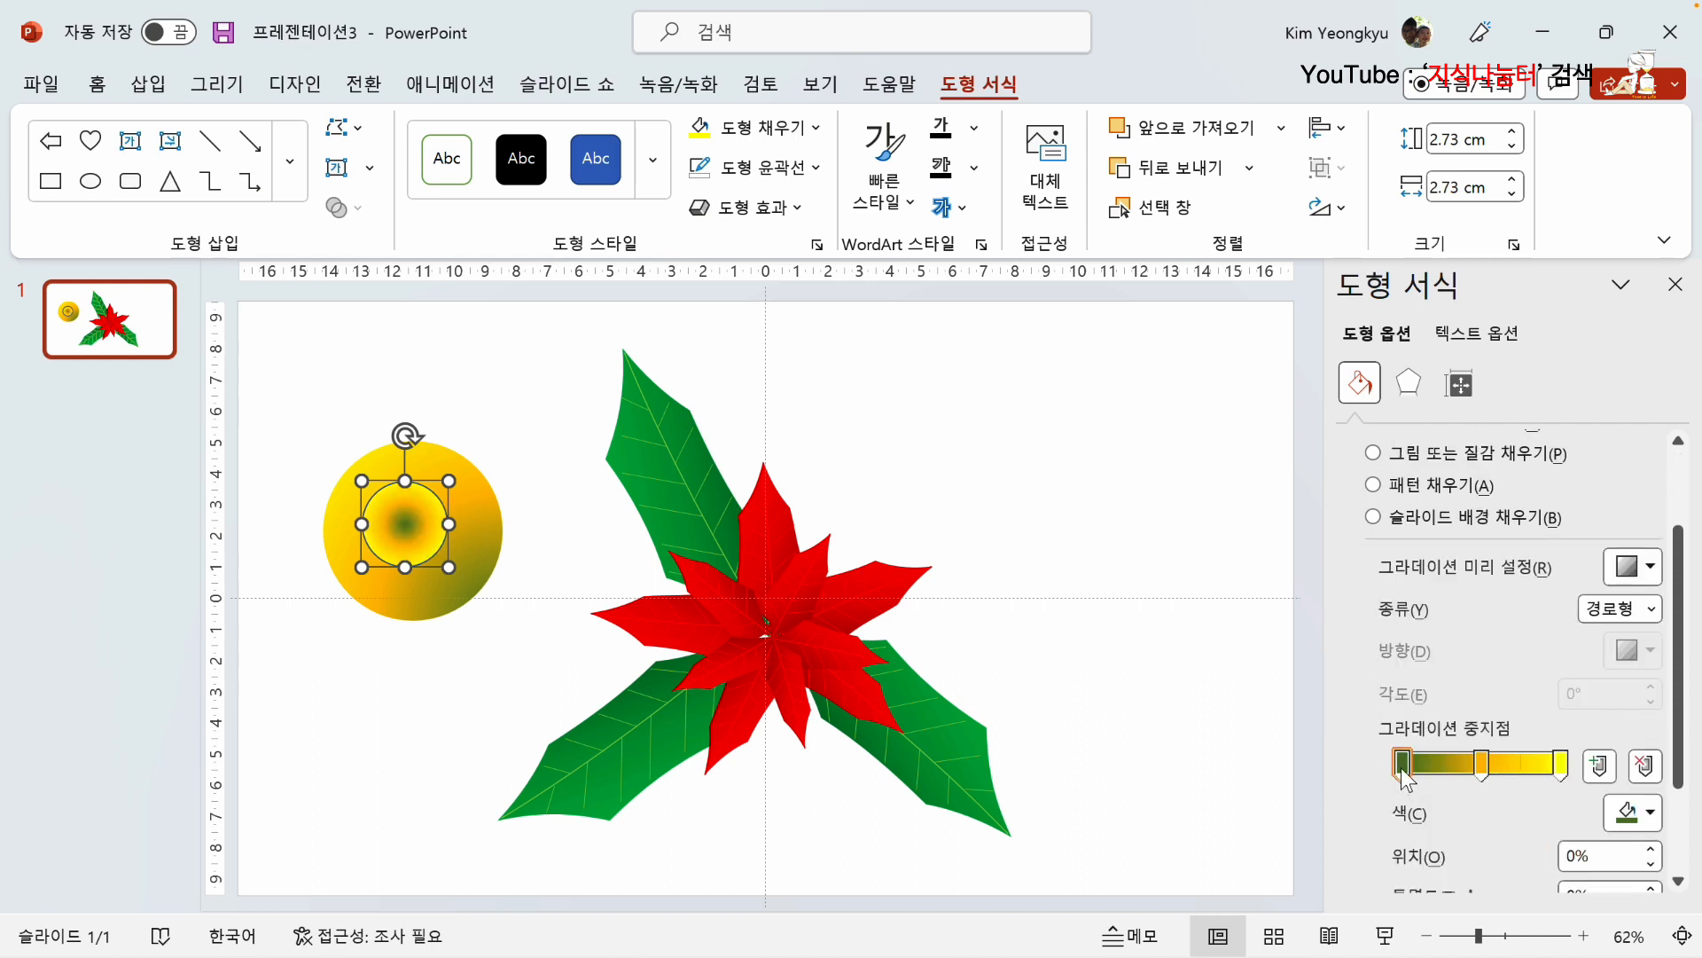
pyautogui.click(1649, 813)
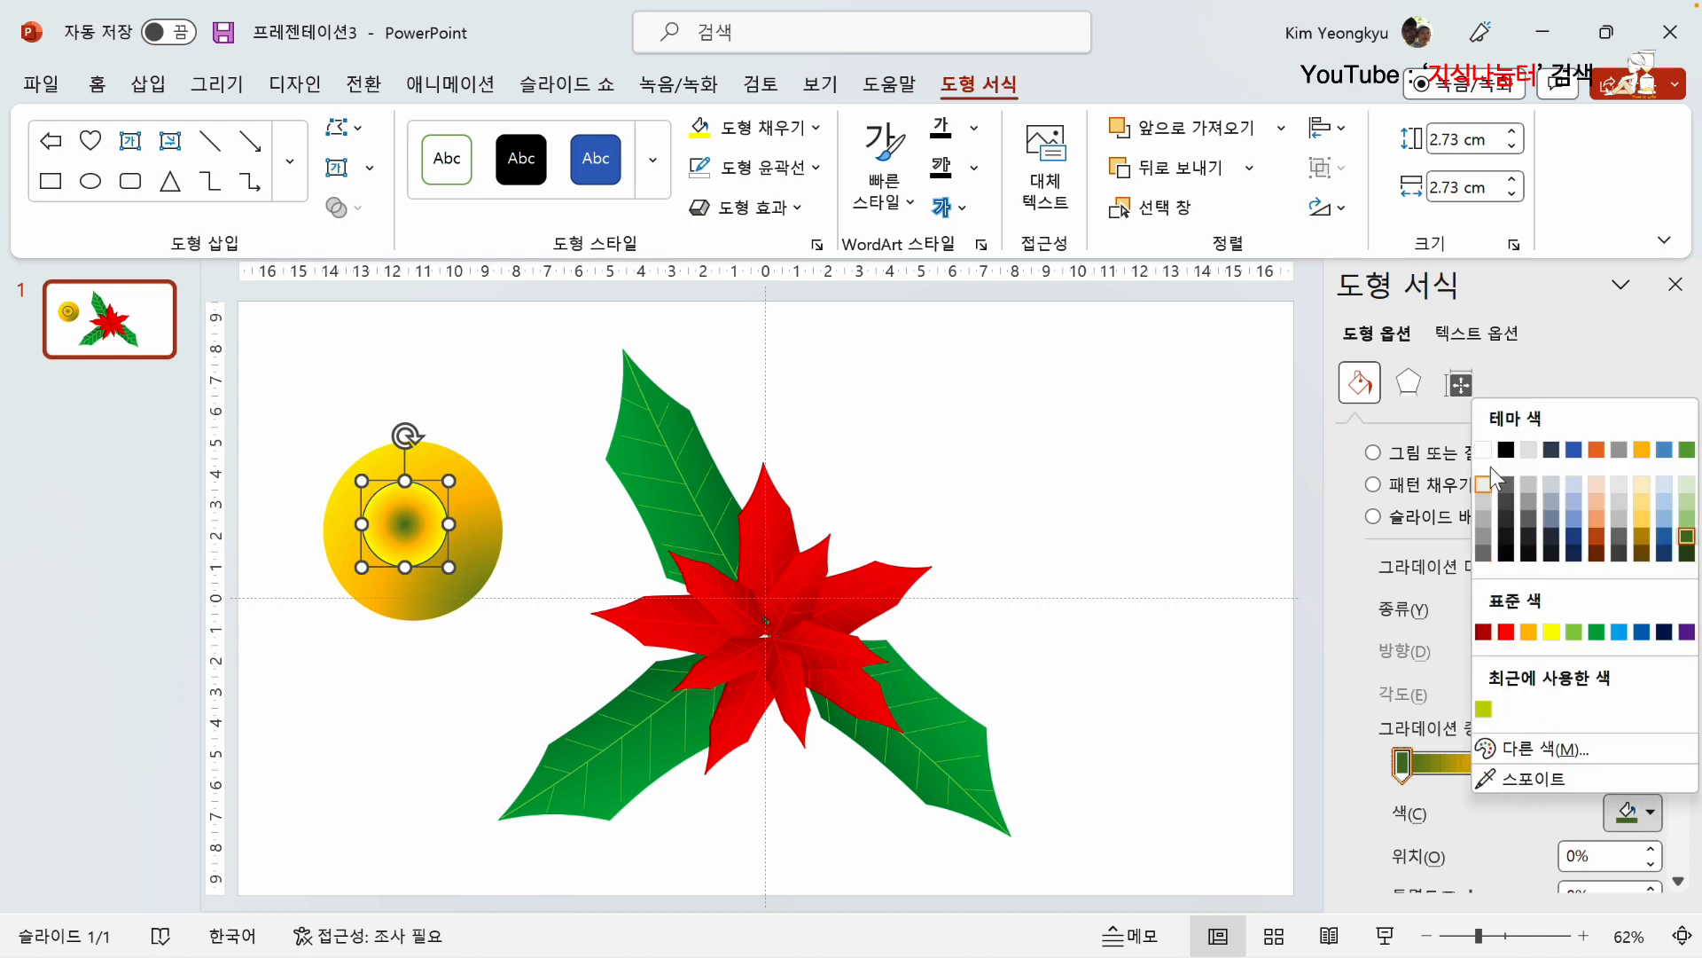
pyautogui.click(1486, 453)
# Step: Set the middle and last gradient stops of the small circle to white
pyautogui.click(1483, 761)
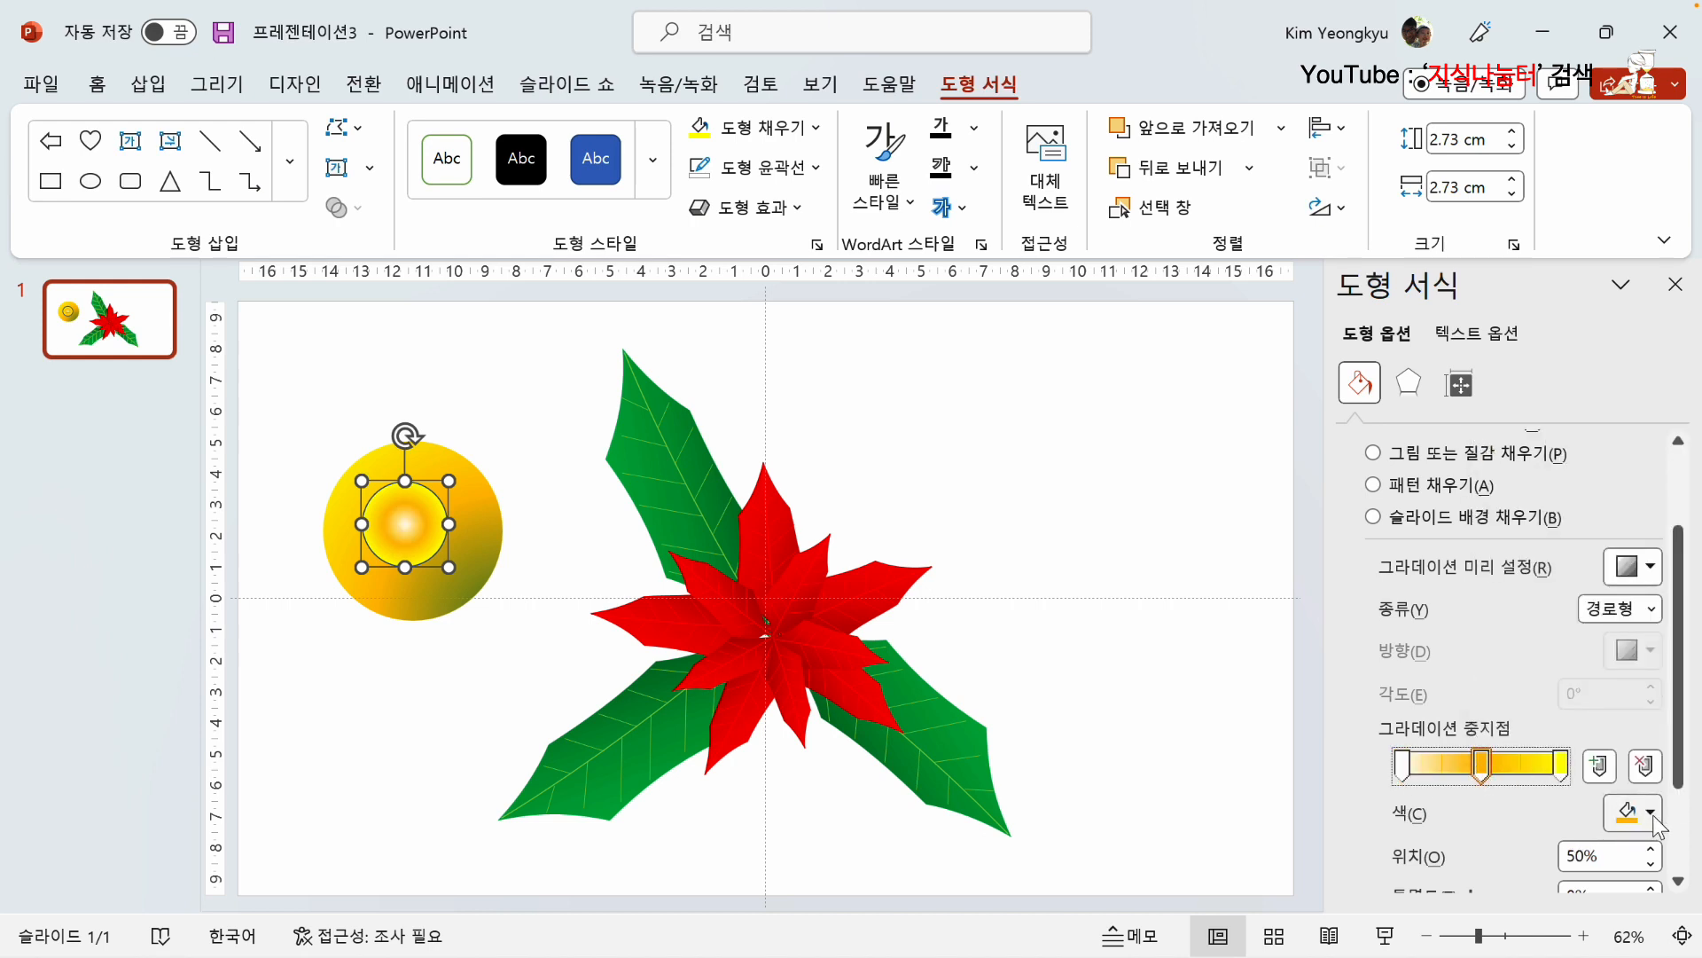
pyautogui.click(1649, 813)
pyautogui.click(1484, 450)
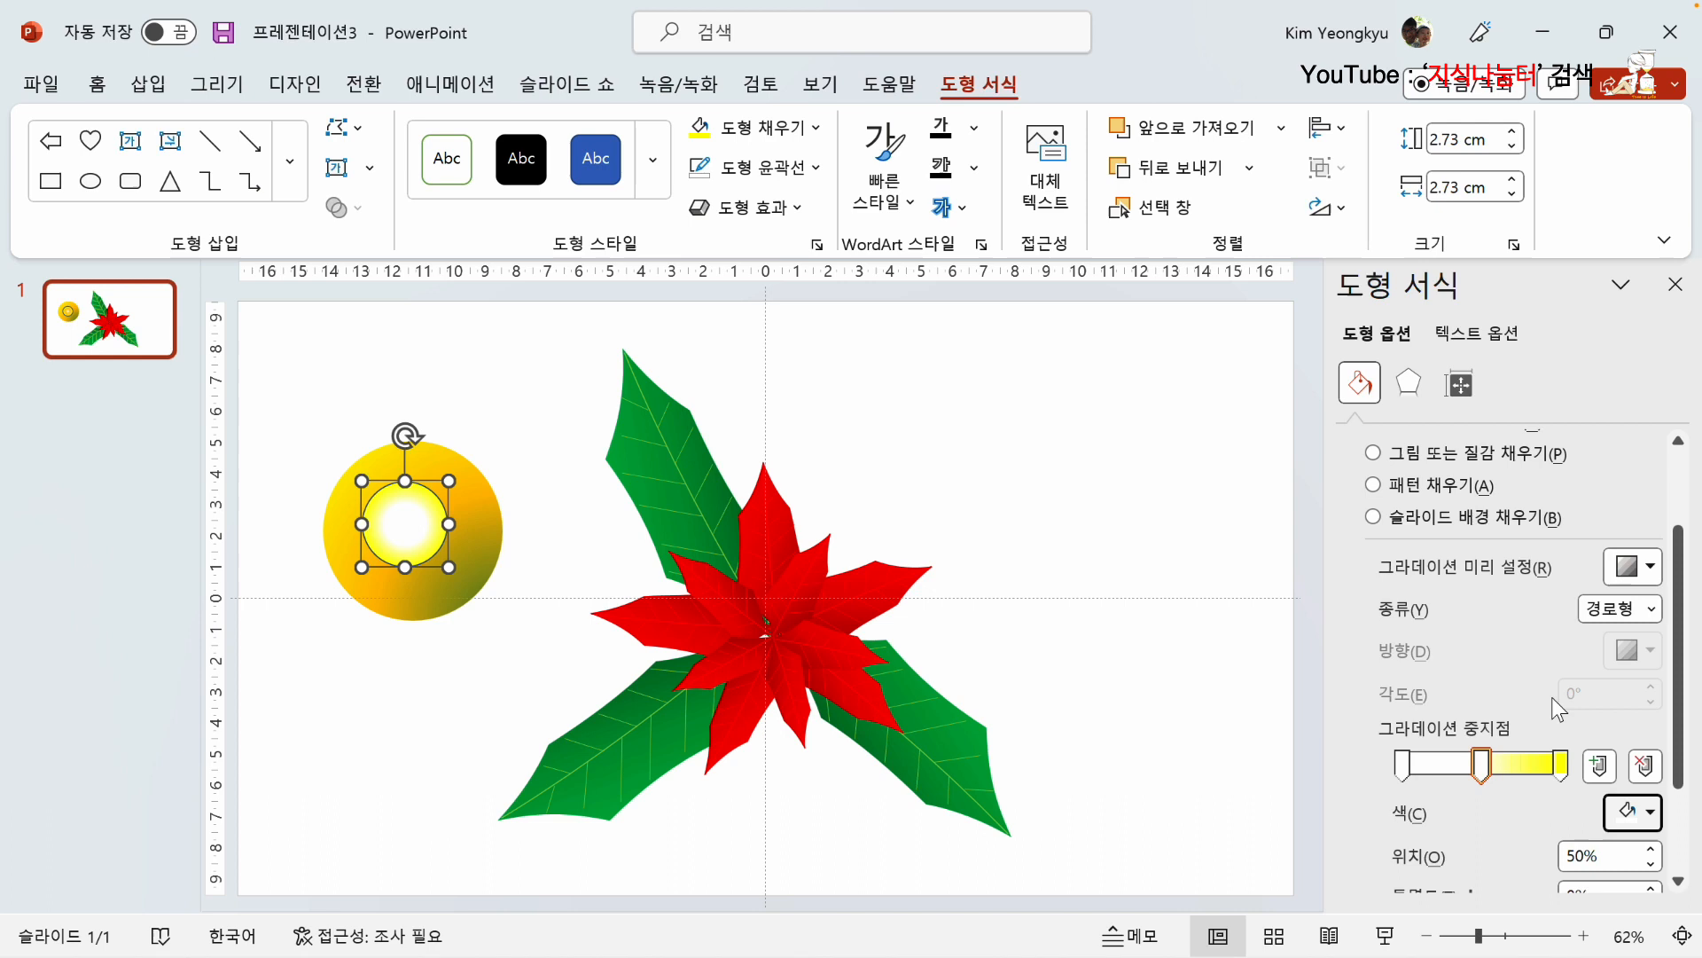
pyautogui.click(1560, 764)
pyautogui.click(1651, 814)
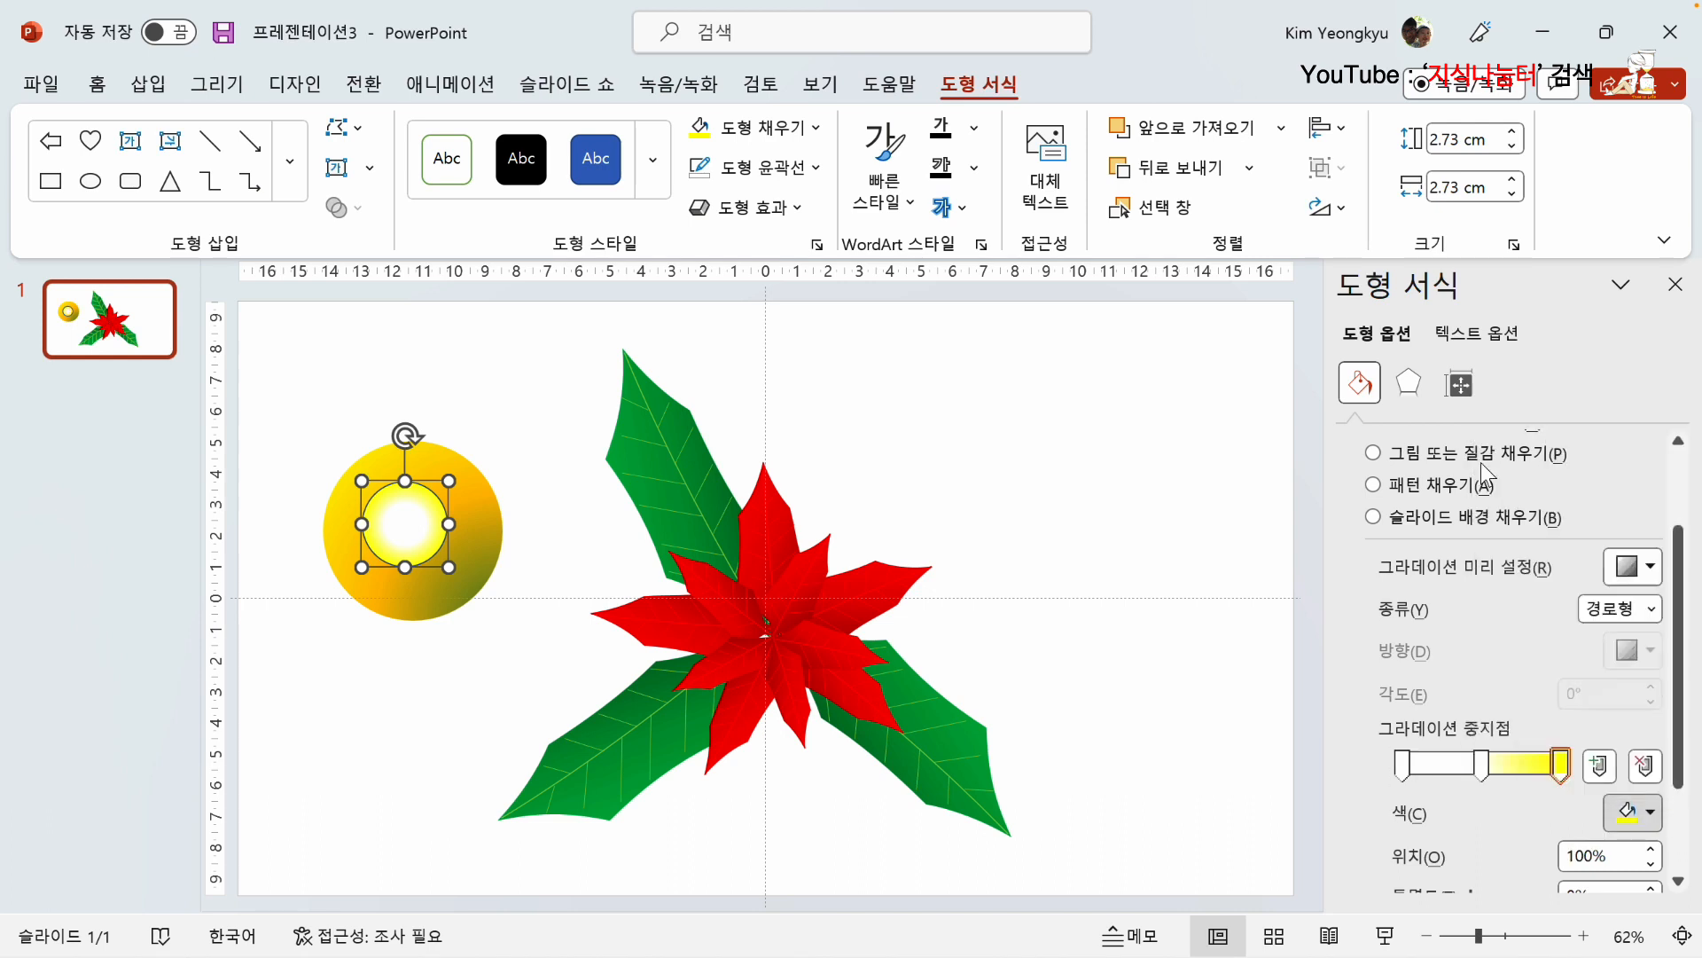
pyautogui.click(1495, 454)
# Step: Set the transparency of the small circle's gradient stops to 15% for the first, 75% for the middle and 100% for the last
pyautogui.scroll(-3, 1398, 693)
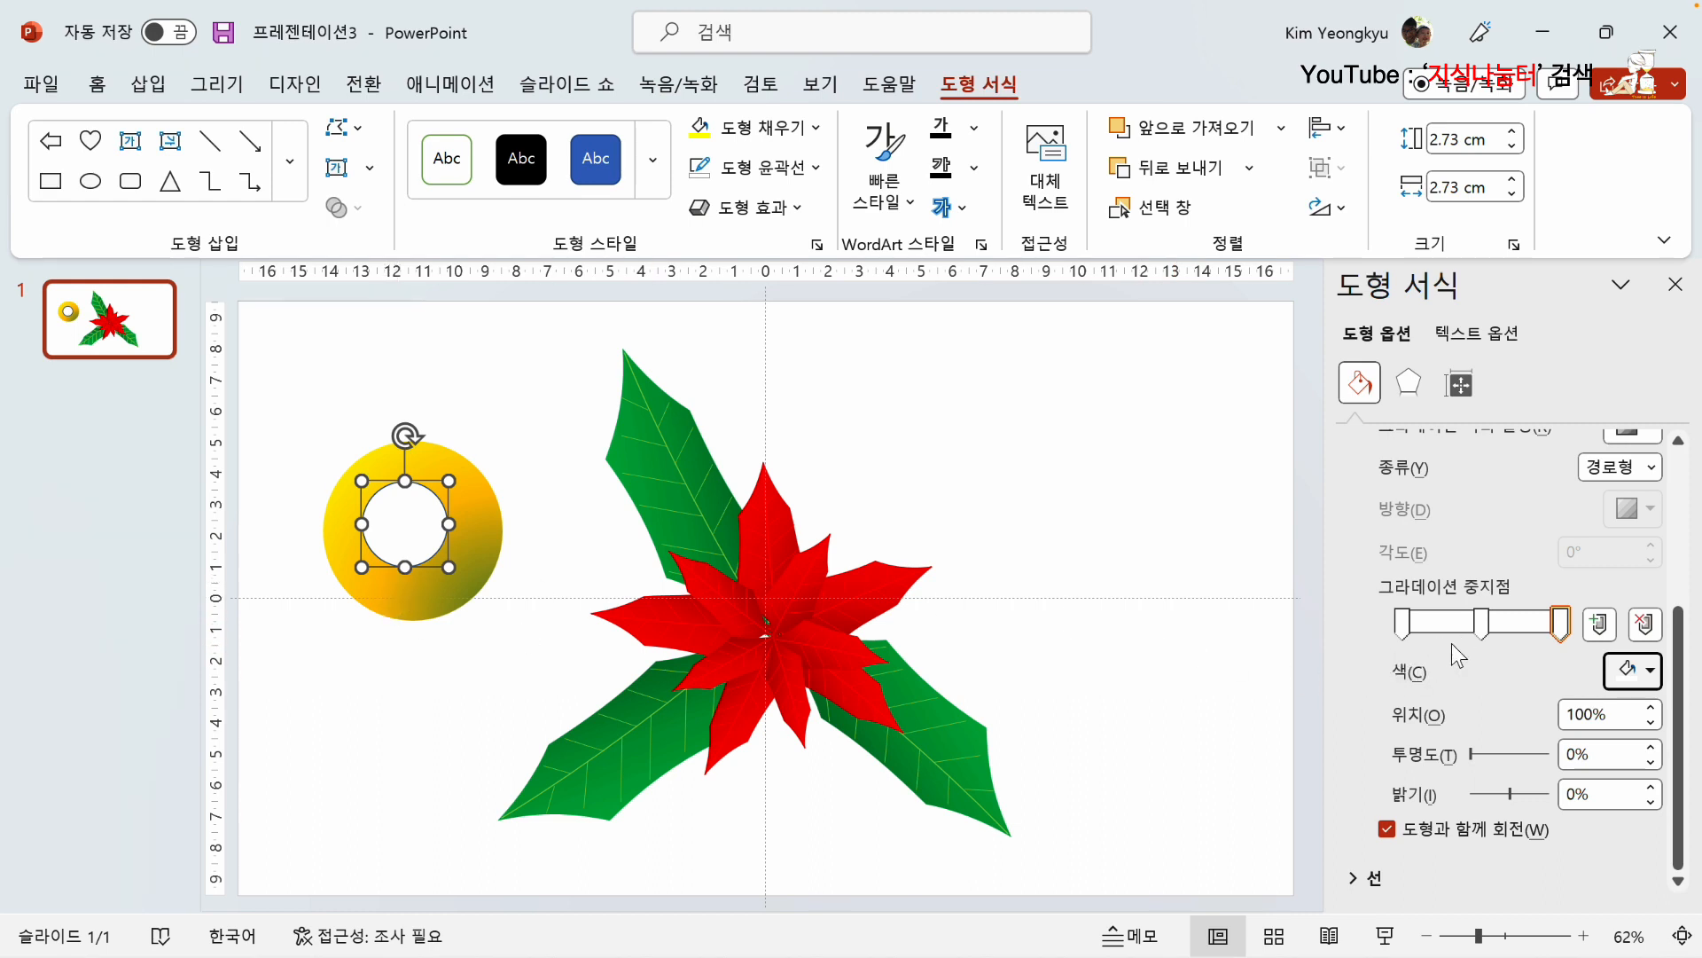
pyautogui.click(1405, 631)
pyautogui.moveTo(1472, 754); pyautogui.dragTo(1487, 760)
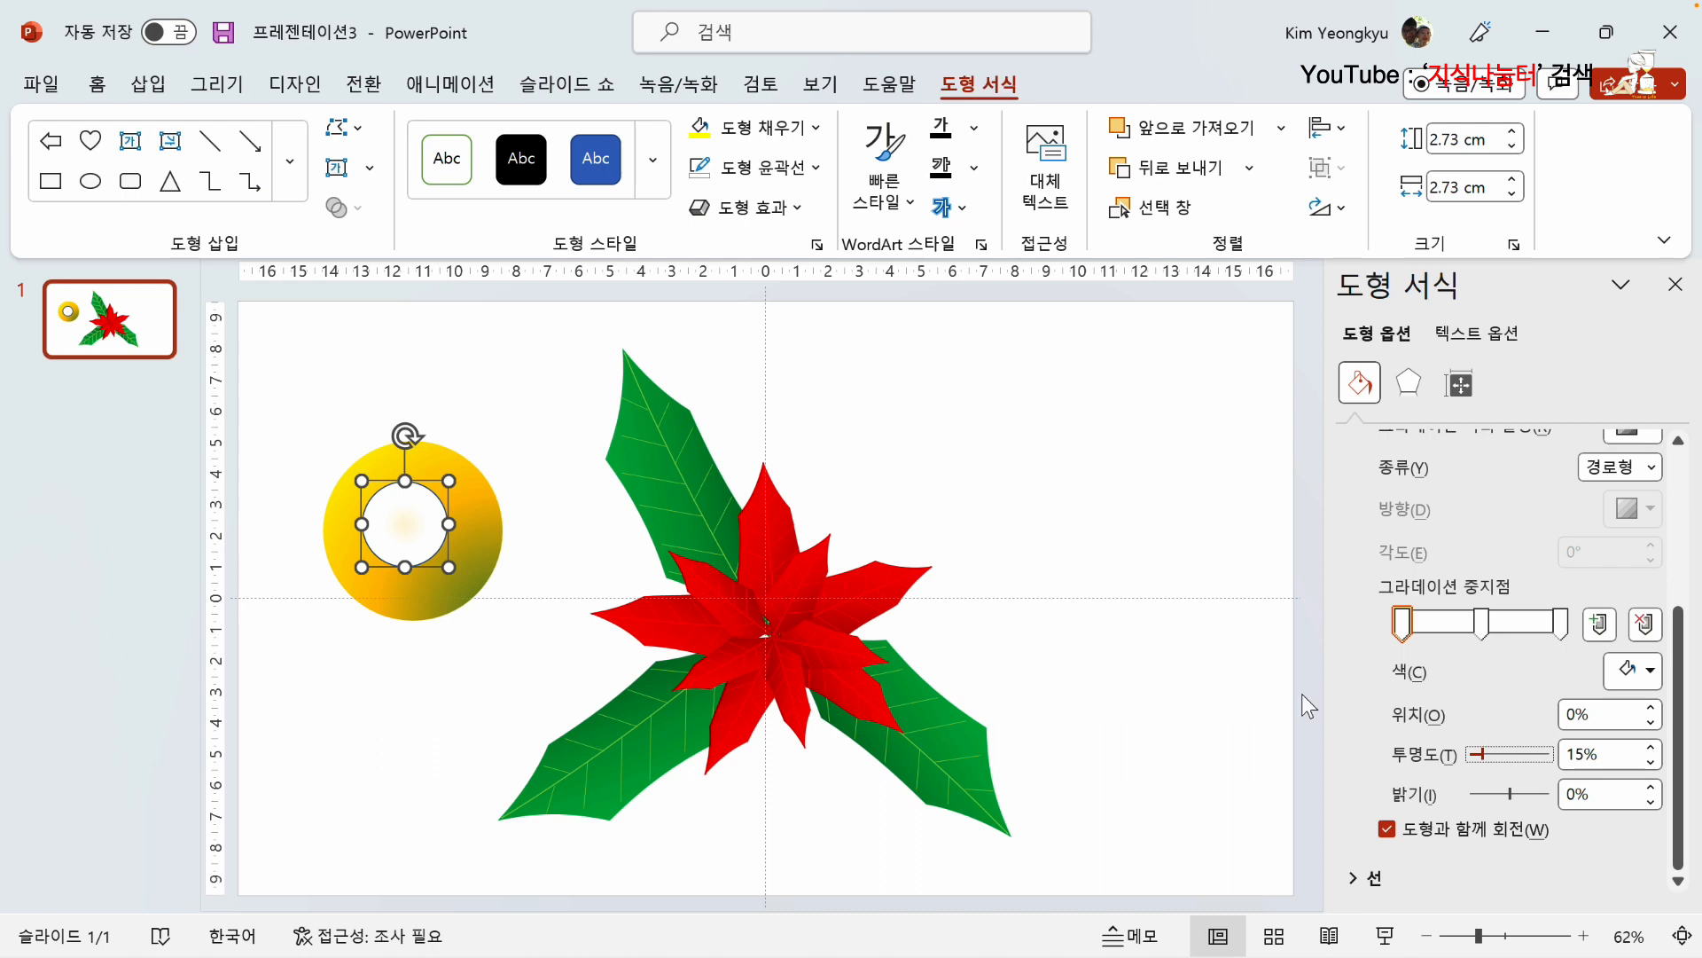
pyautogui.click(1482, 625)
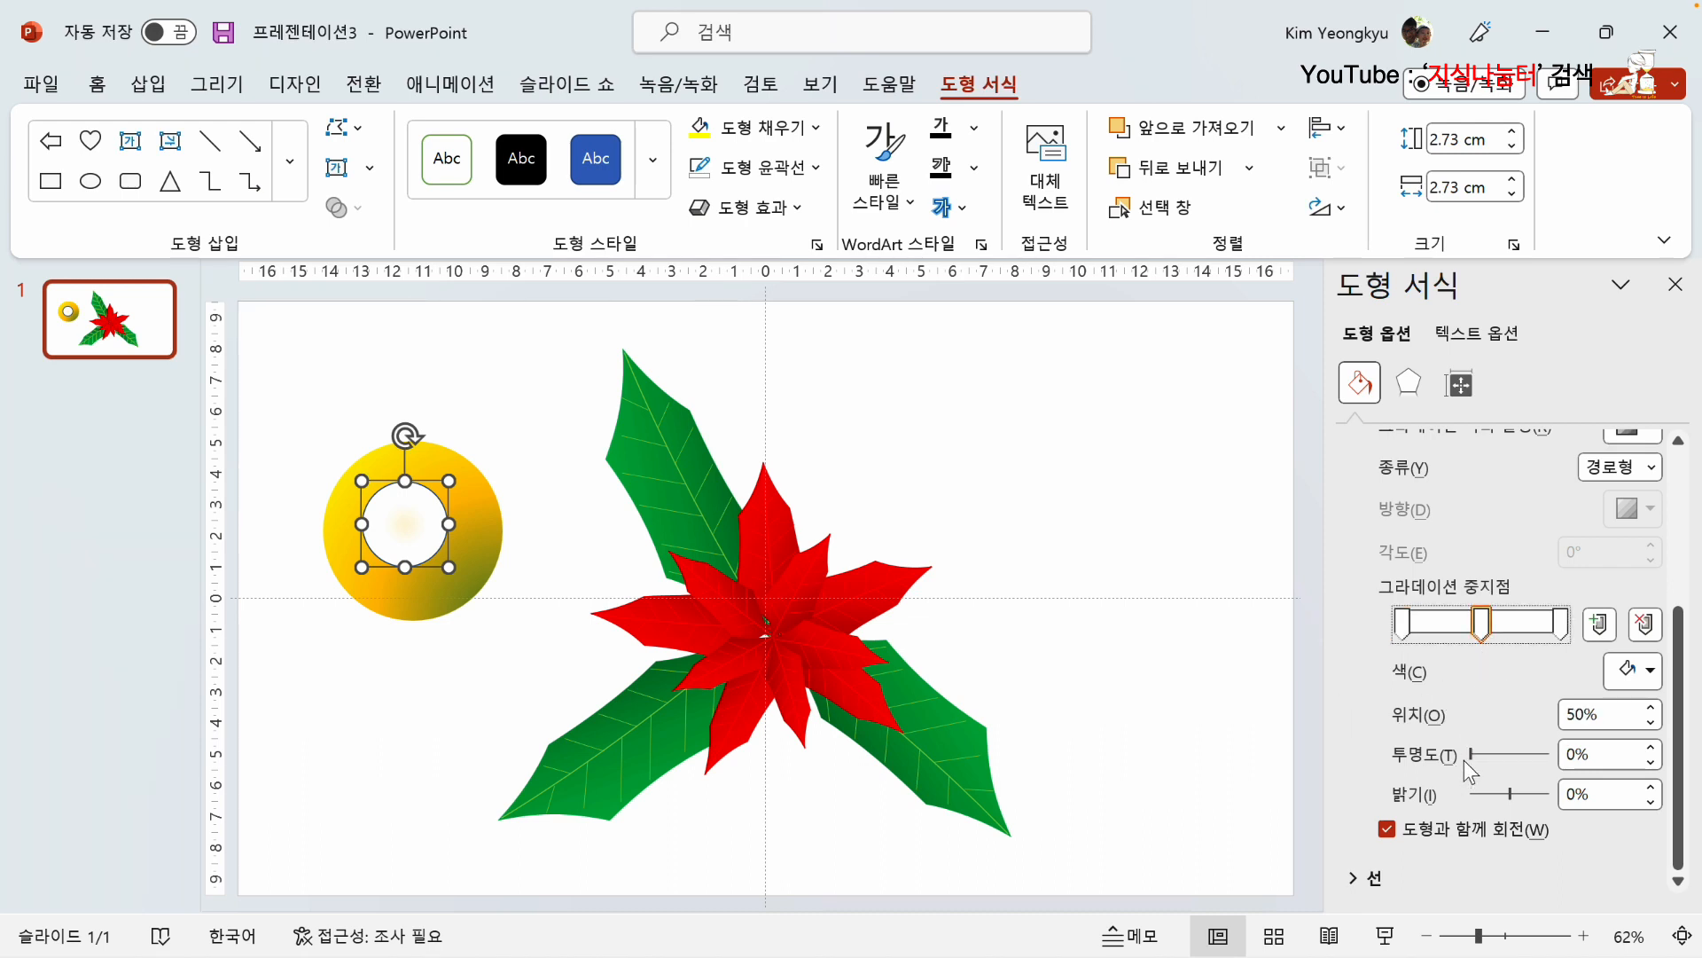
pyautogui.moveTo(1472, 755); pyautogui.dragTo(1530, 762)
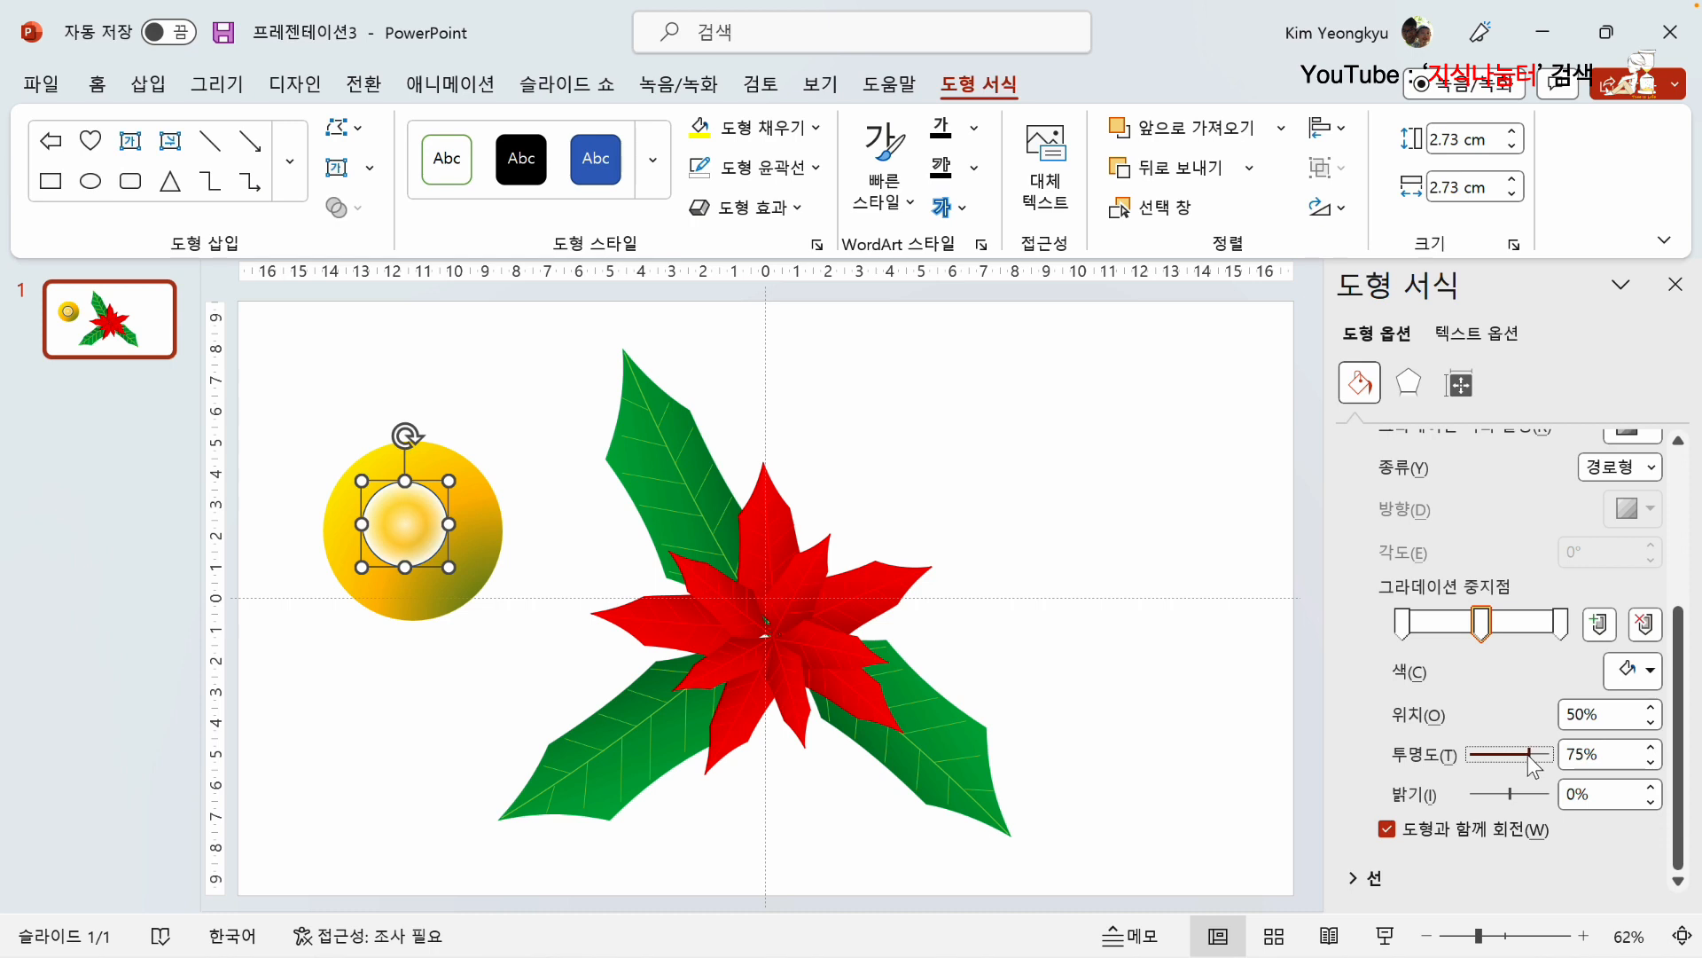
pyautogui.click(1561, 623)
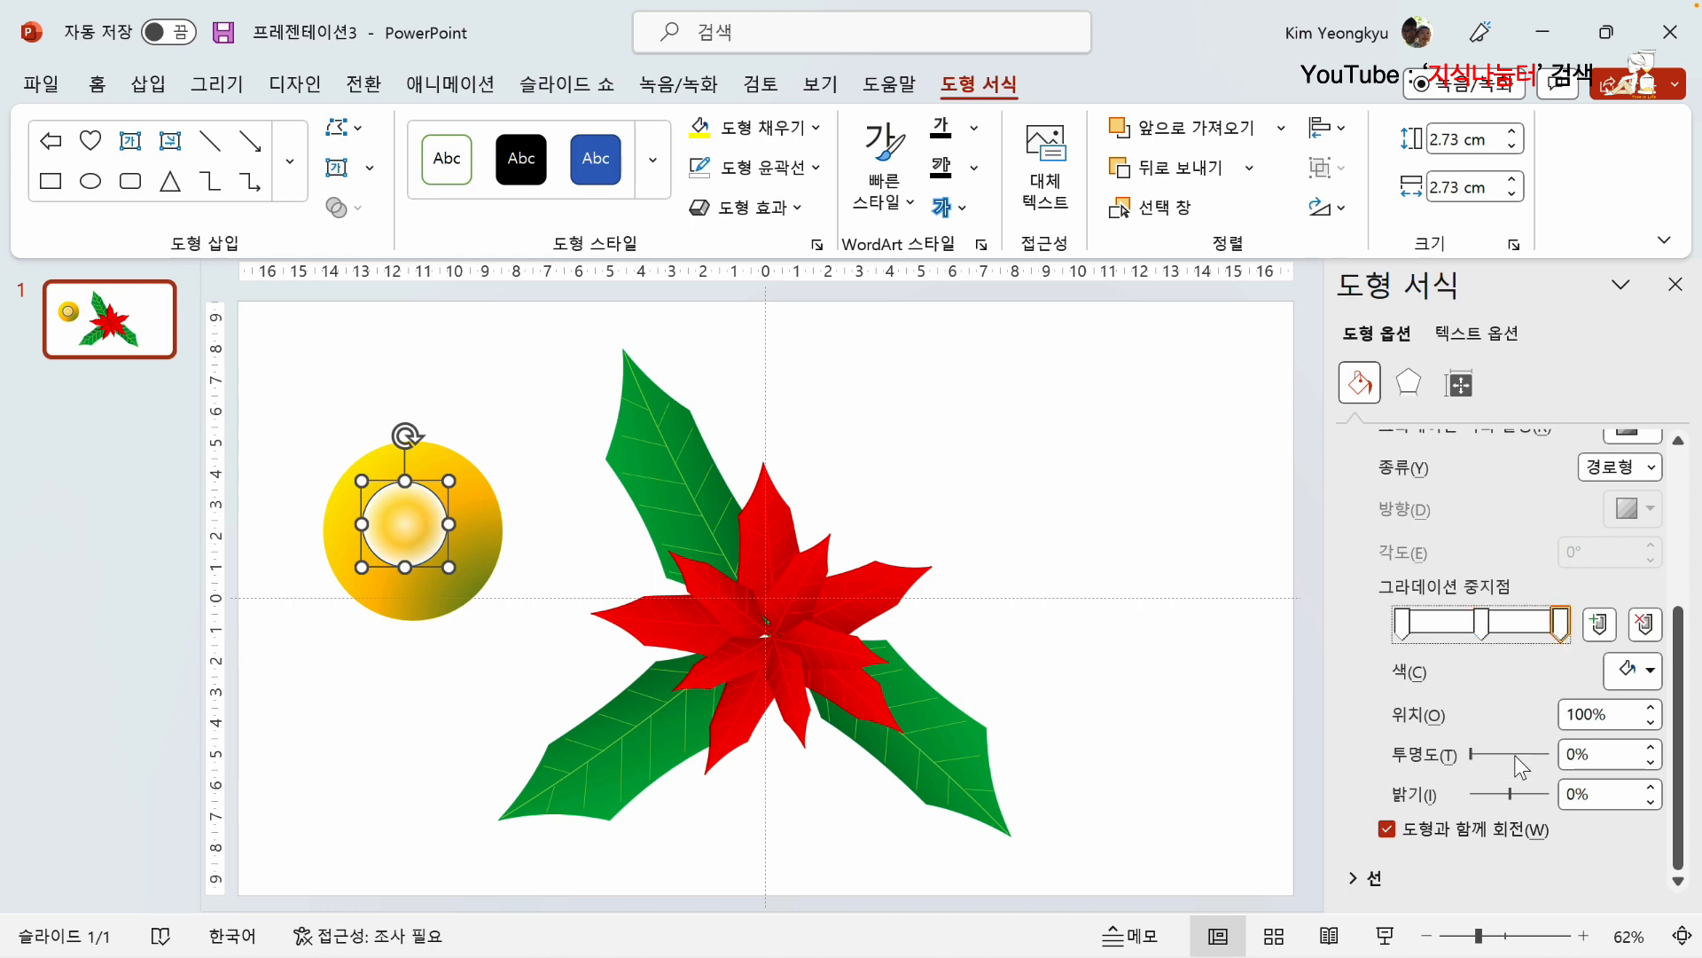
pyautogui.moveTo(1473, 755); pyautogui.dragTo(1565, 760)
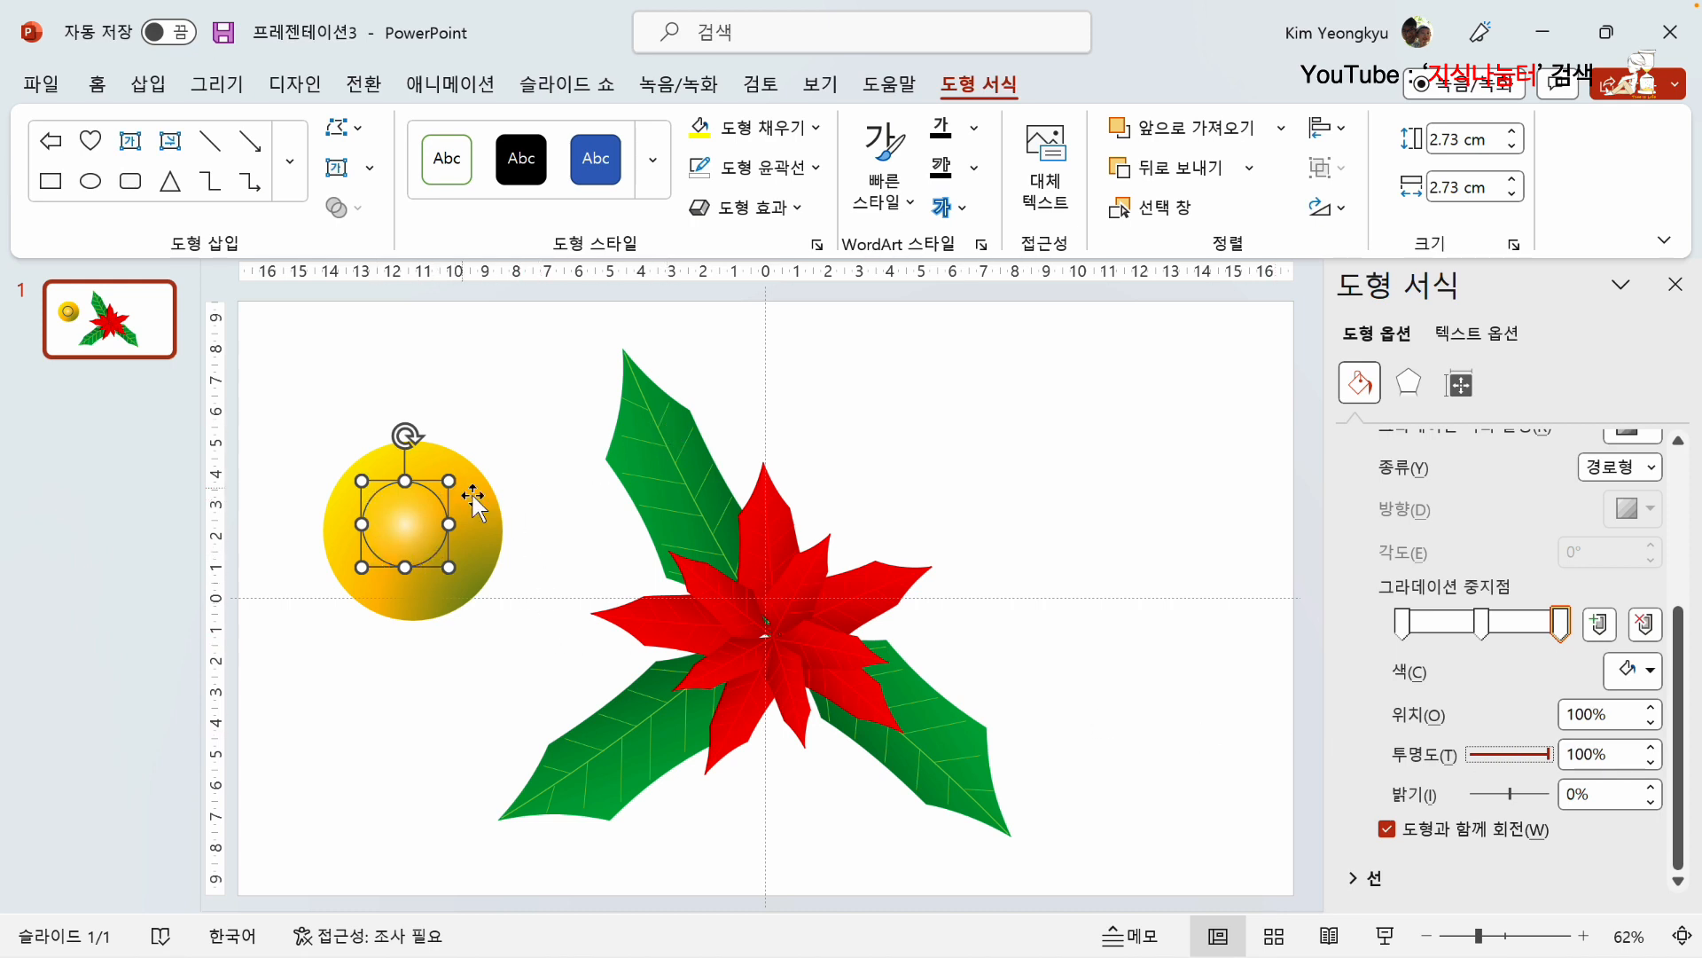
# Step: Remove the small circle's outline and move it as a highlight onto the upper-left part of the yellow-orange circle
pyautogui.click(814, 167)
pyautogui.click(780, 543)
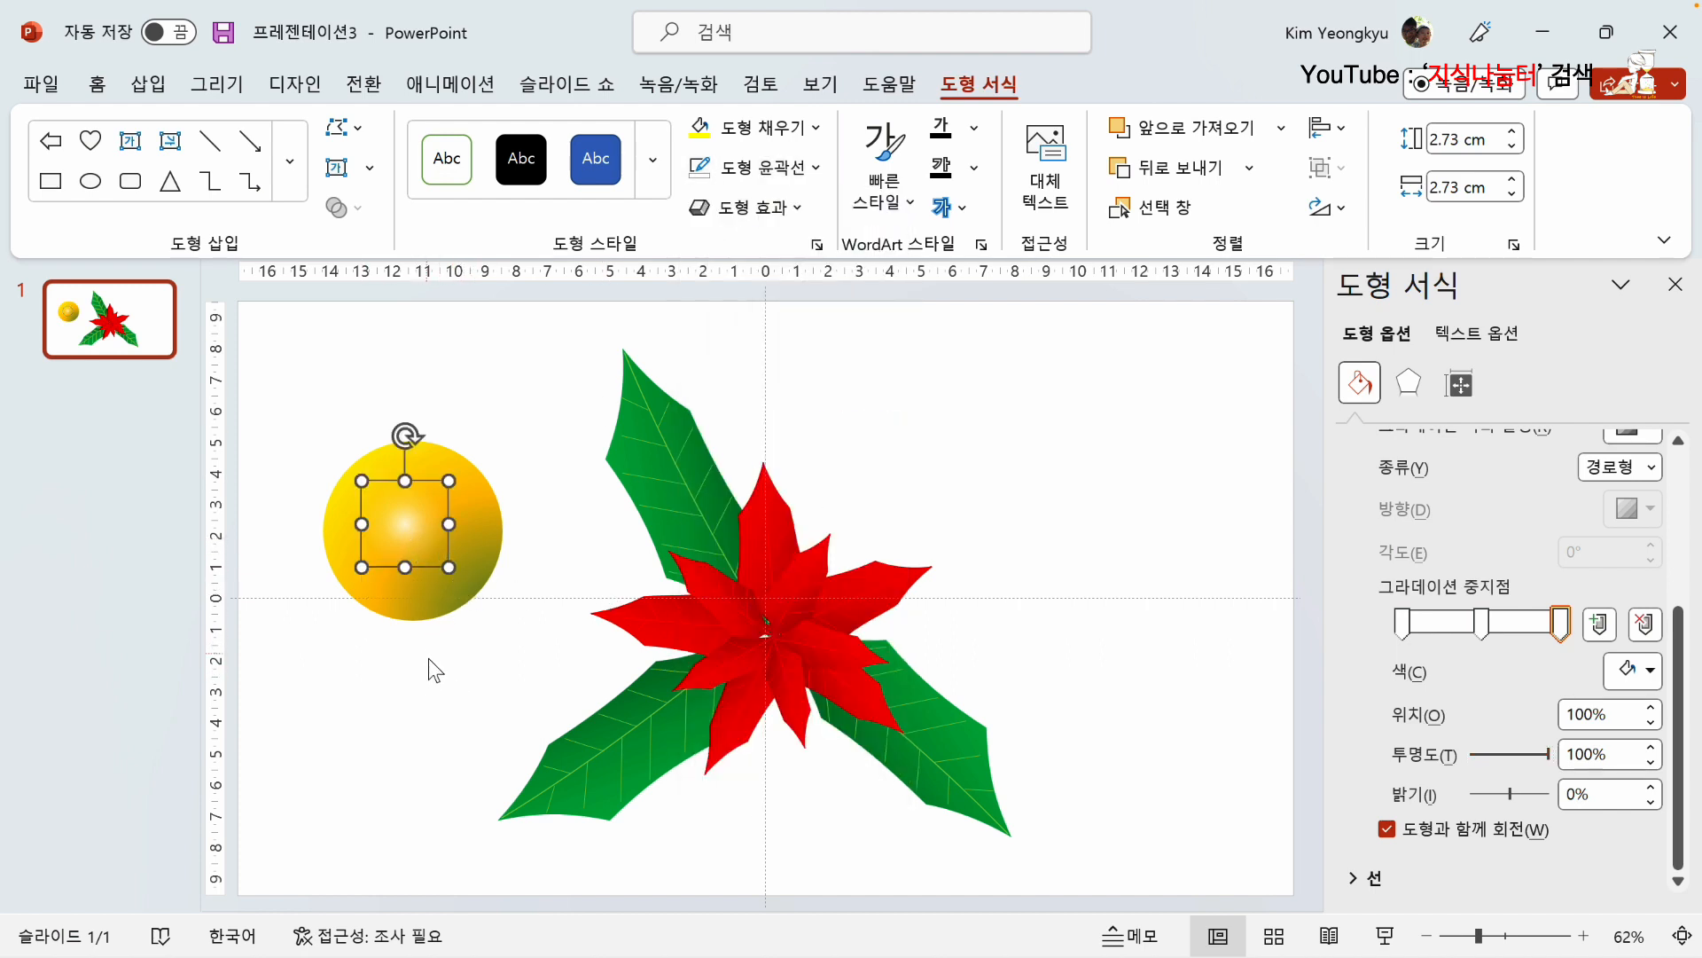
pyautogui.click(473, 665)
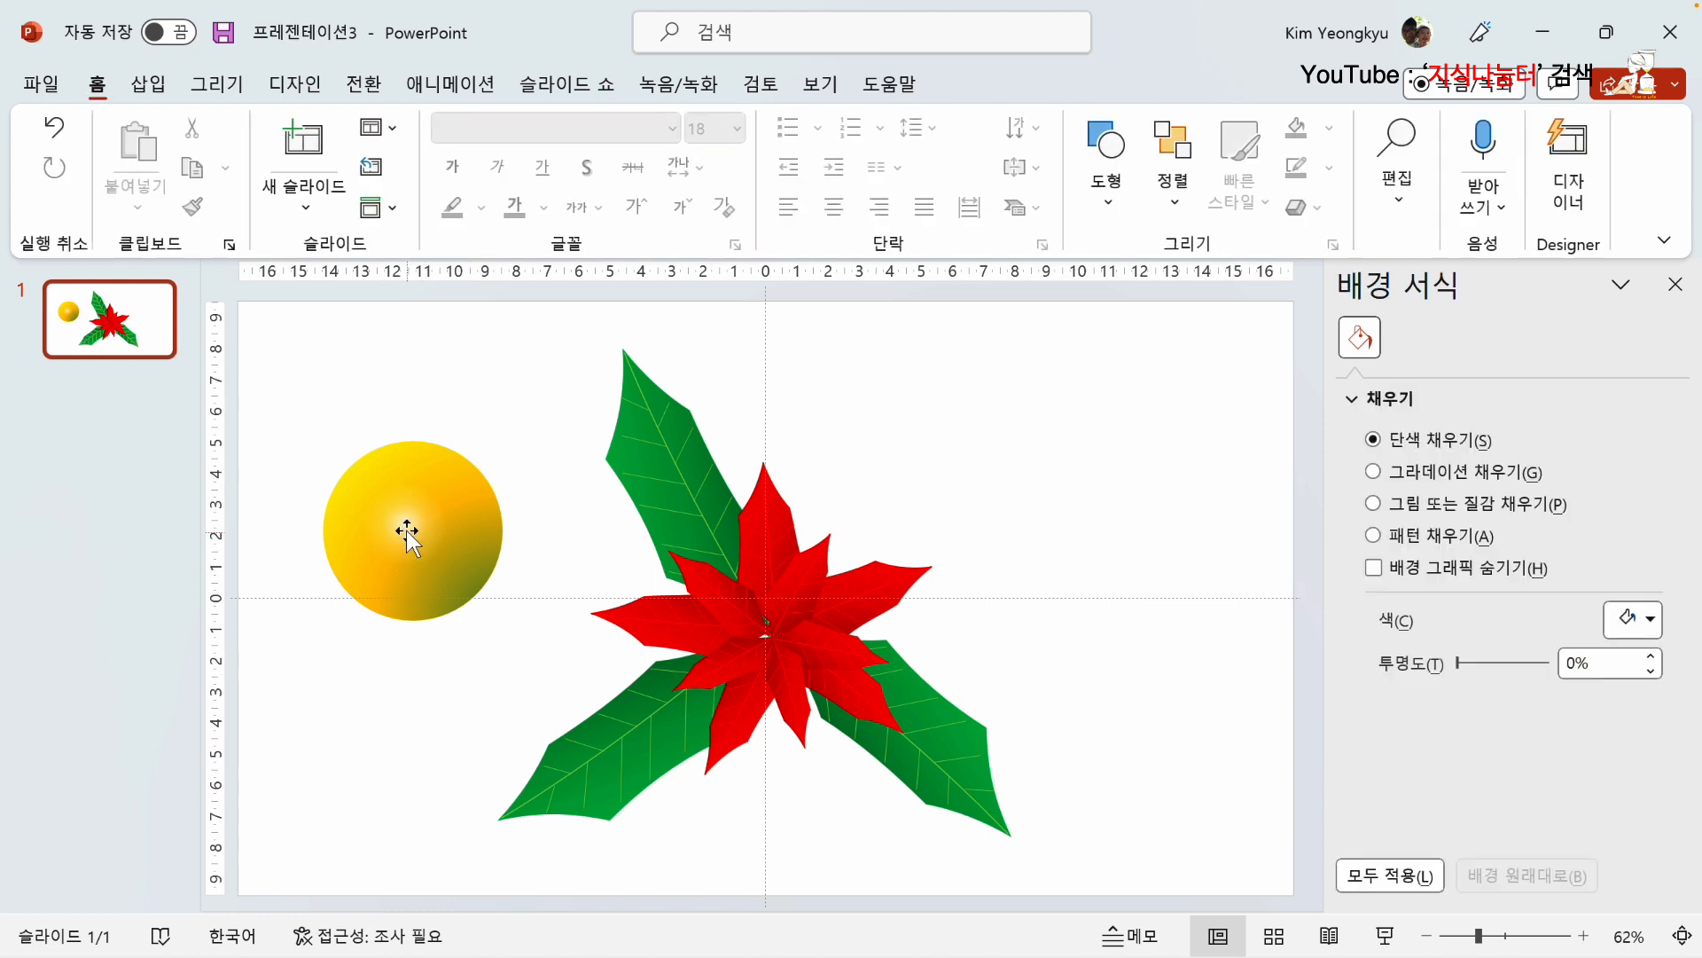
pyautogui.click(407, 531)
pyautogui.moveTo(405, 529); pyautogui.dragTo(350, 483)
pyautogui.click(299, 392)
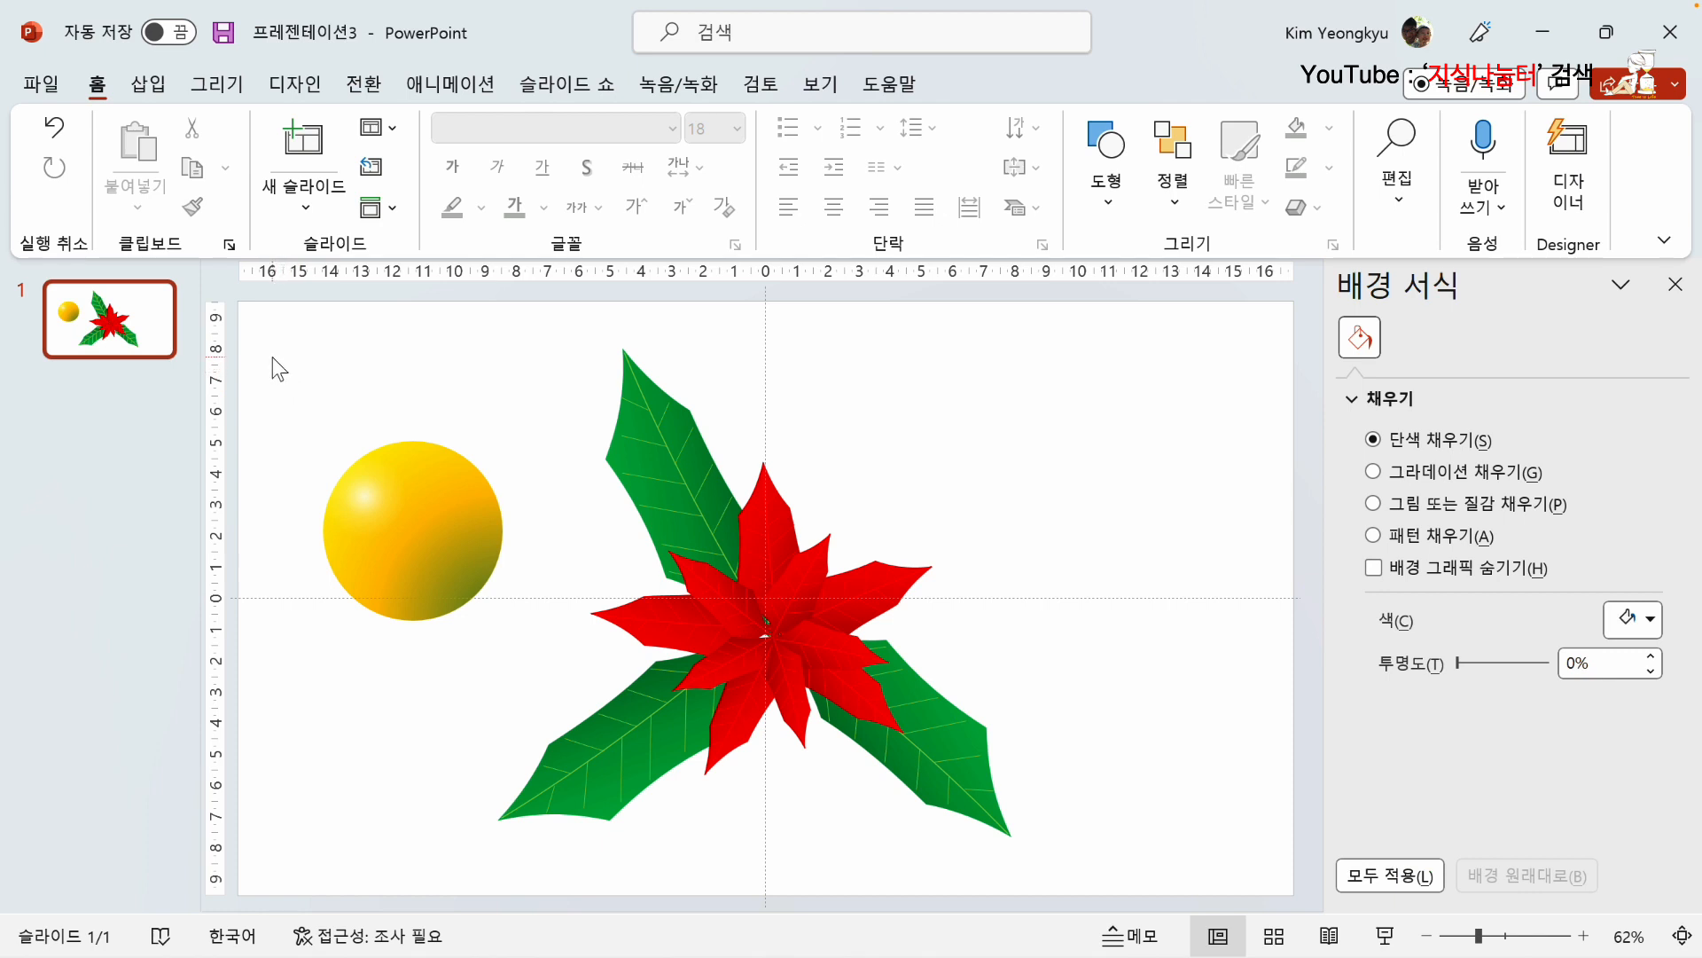
# Step: Group the highlight circle and the yellow-orange circle into one ball
pyautogui.moveTo(279, 364); pyautogui.dragTo(634, 745)
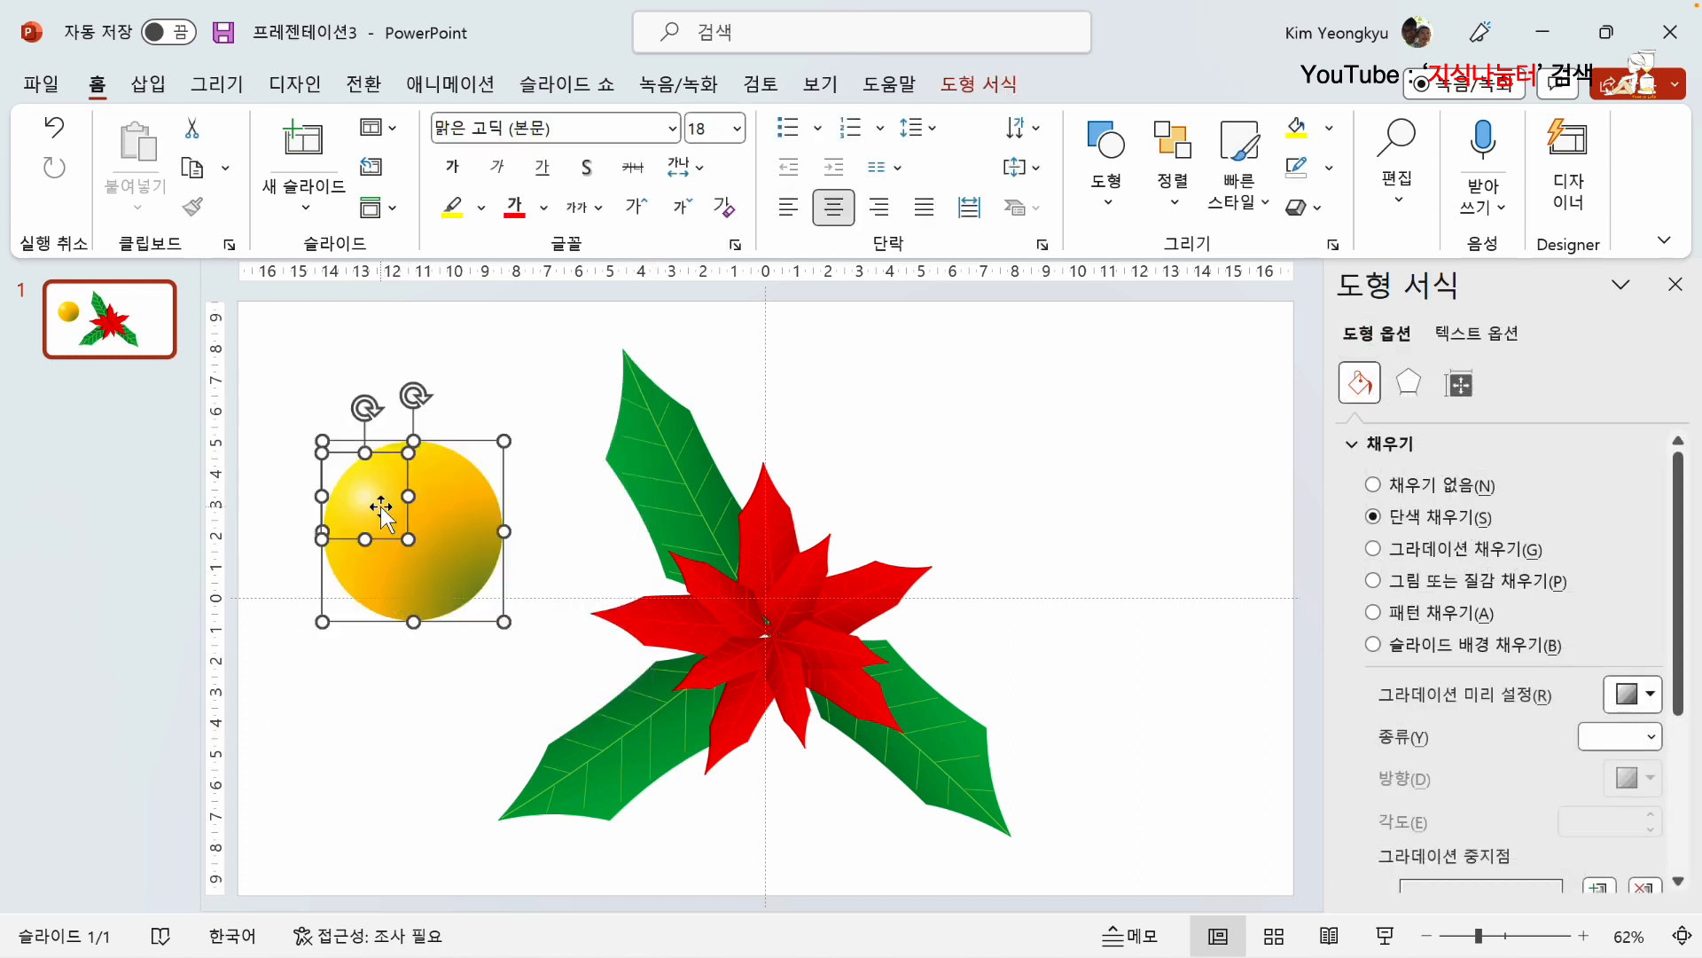
pyautogui.rightClick(381, 510)
pyautogui.moveTo(539, 568)
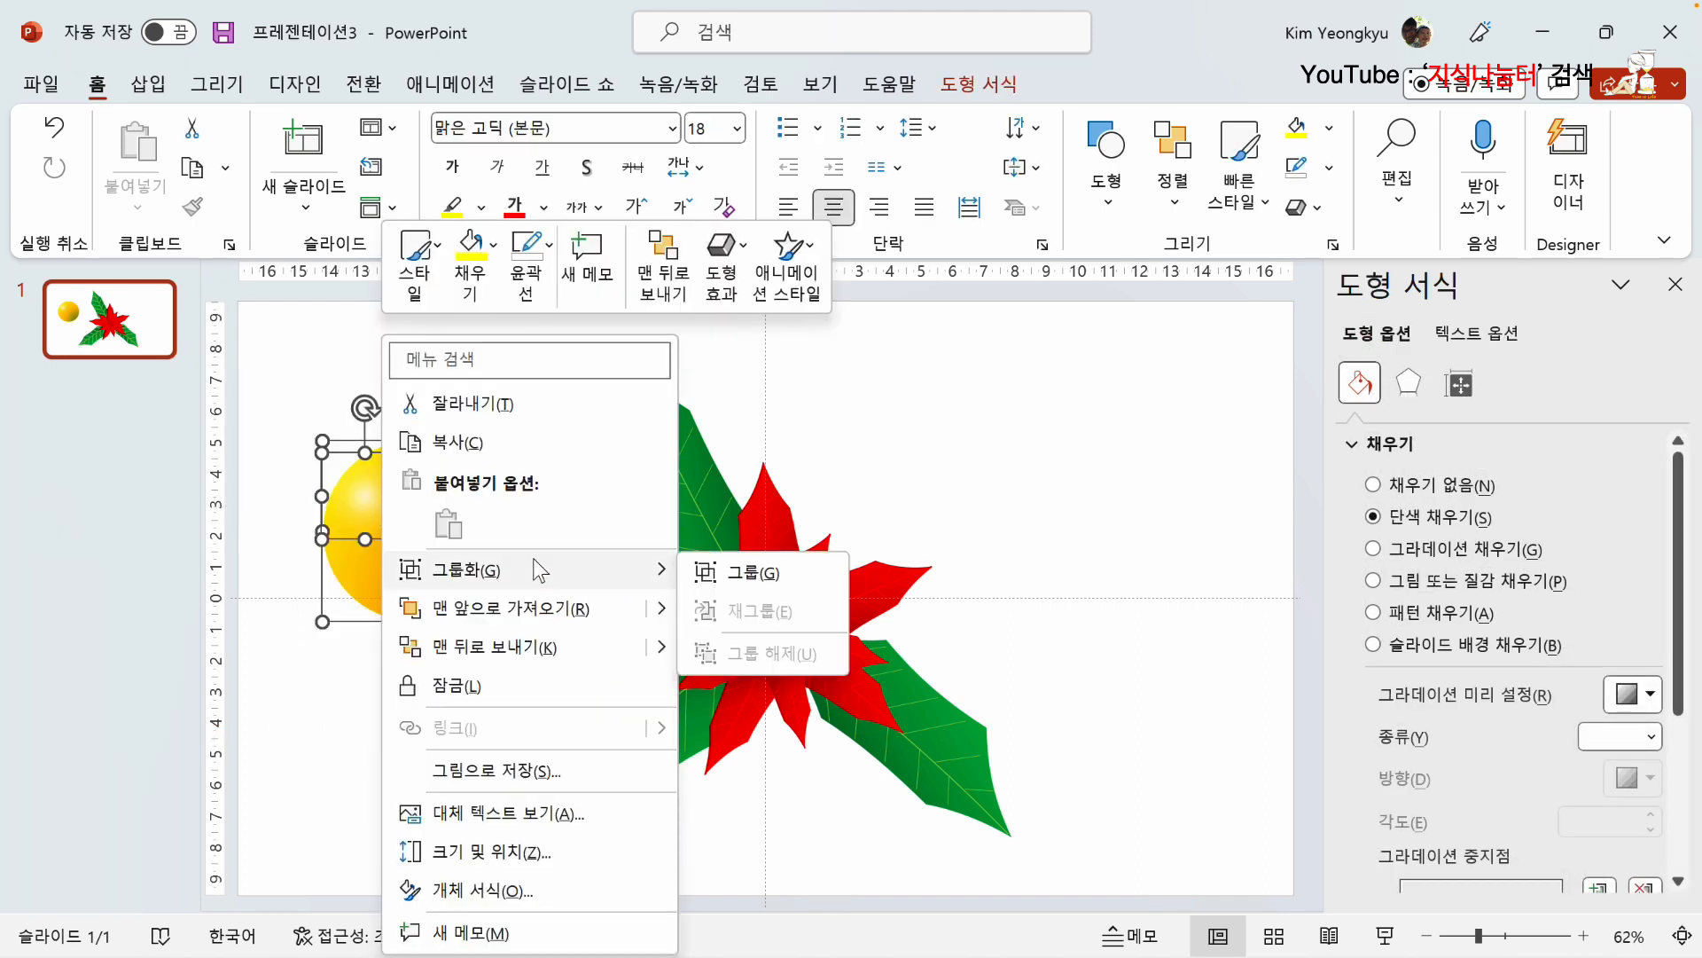
pyautogui.click(727, 572)
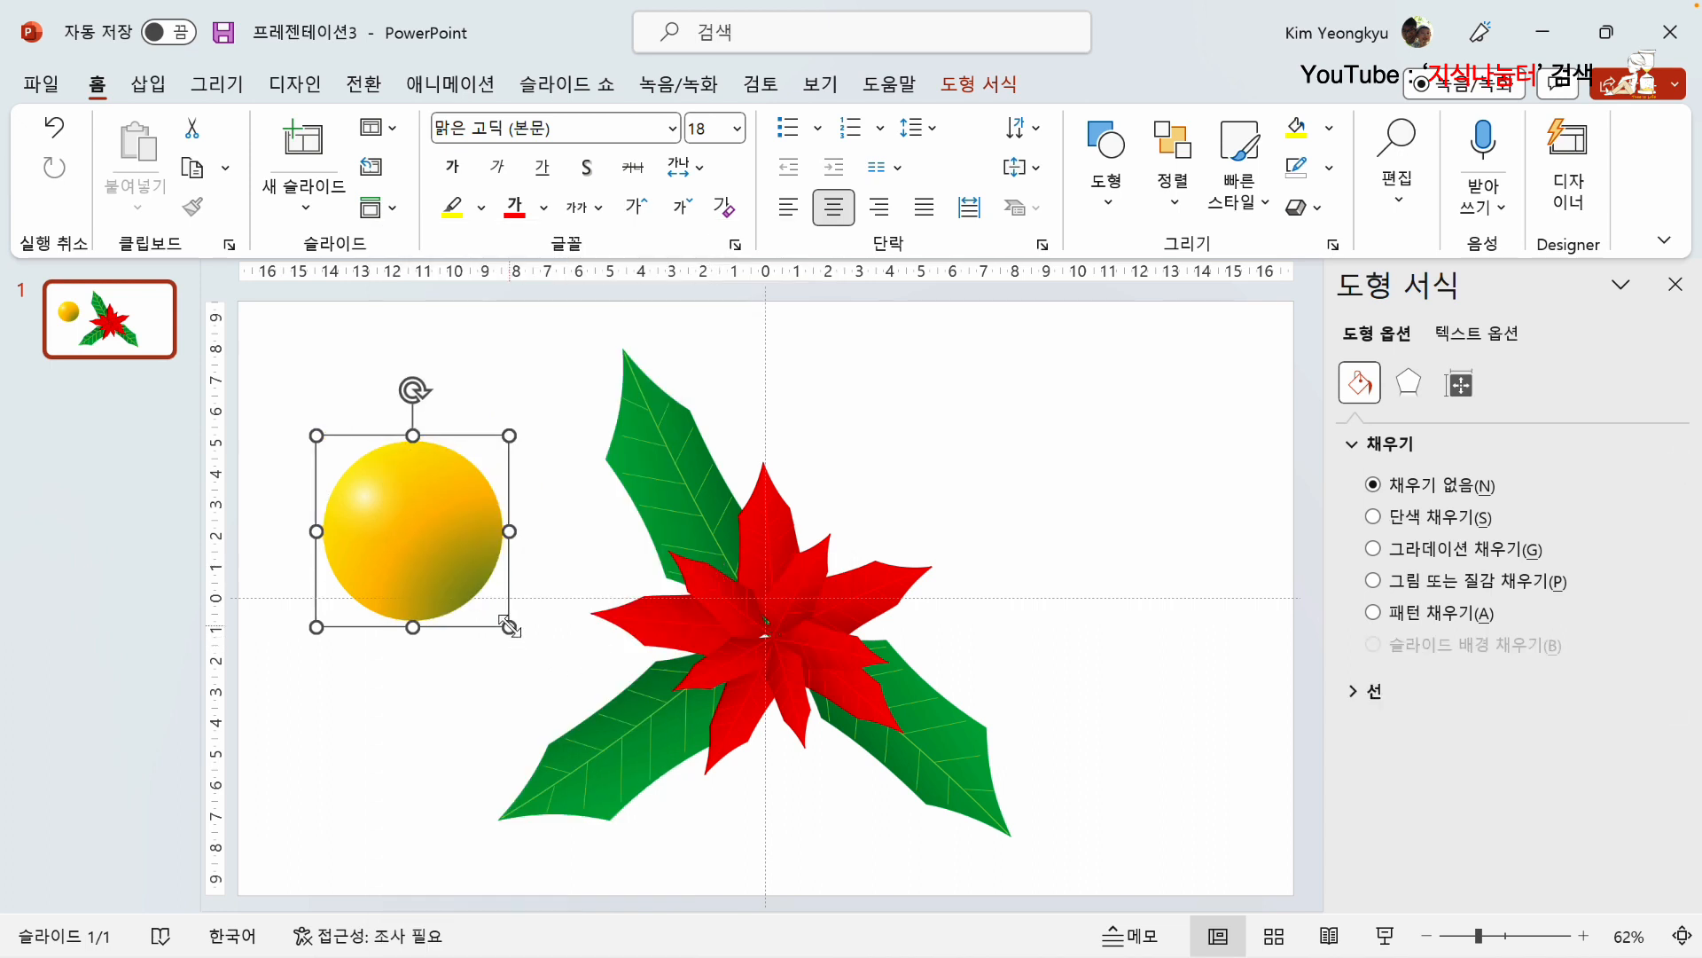
# Step: Shrink the ball to about a third of its size and duplicate it into an overlapping cluster of seven balls
pyautogui.moveTo(434, 569); pyautogui.dragTo(381, 499)
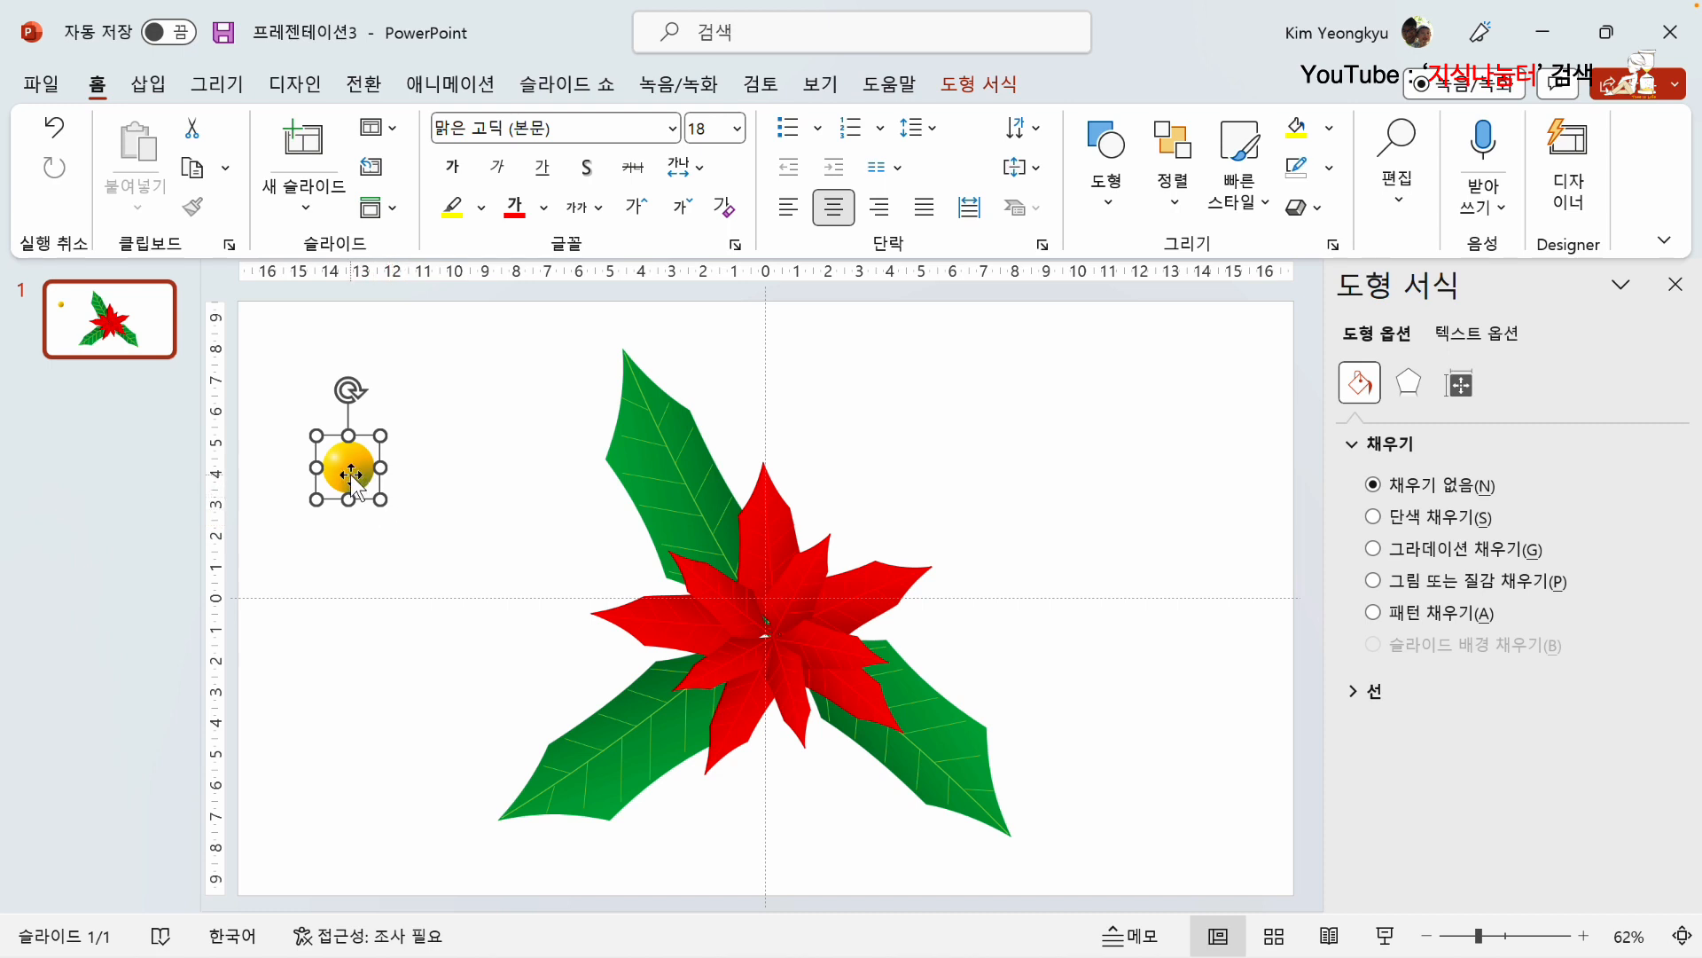
pyautogui.moveTo(351, 475); pyautogui.dragTo(328, 519)
pyautogui.moveTo(328, 519); pyautogui.dragTo(404, 503)
pyautogui.click(493, 541)
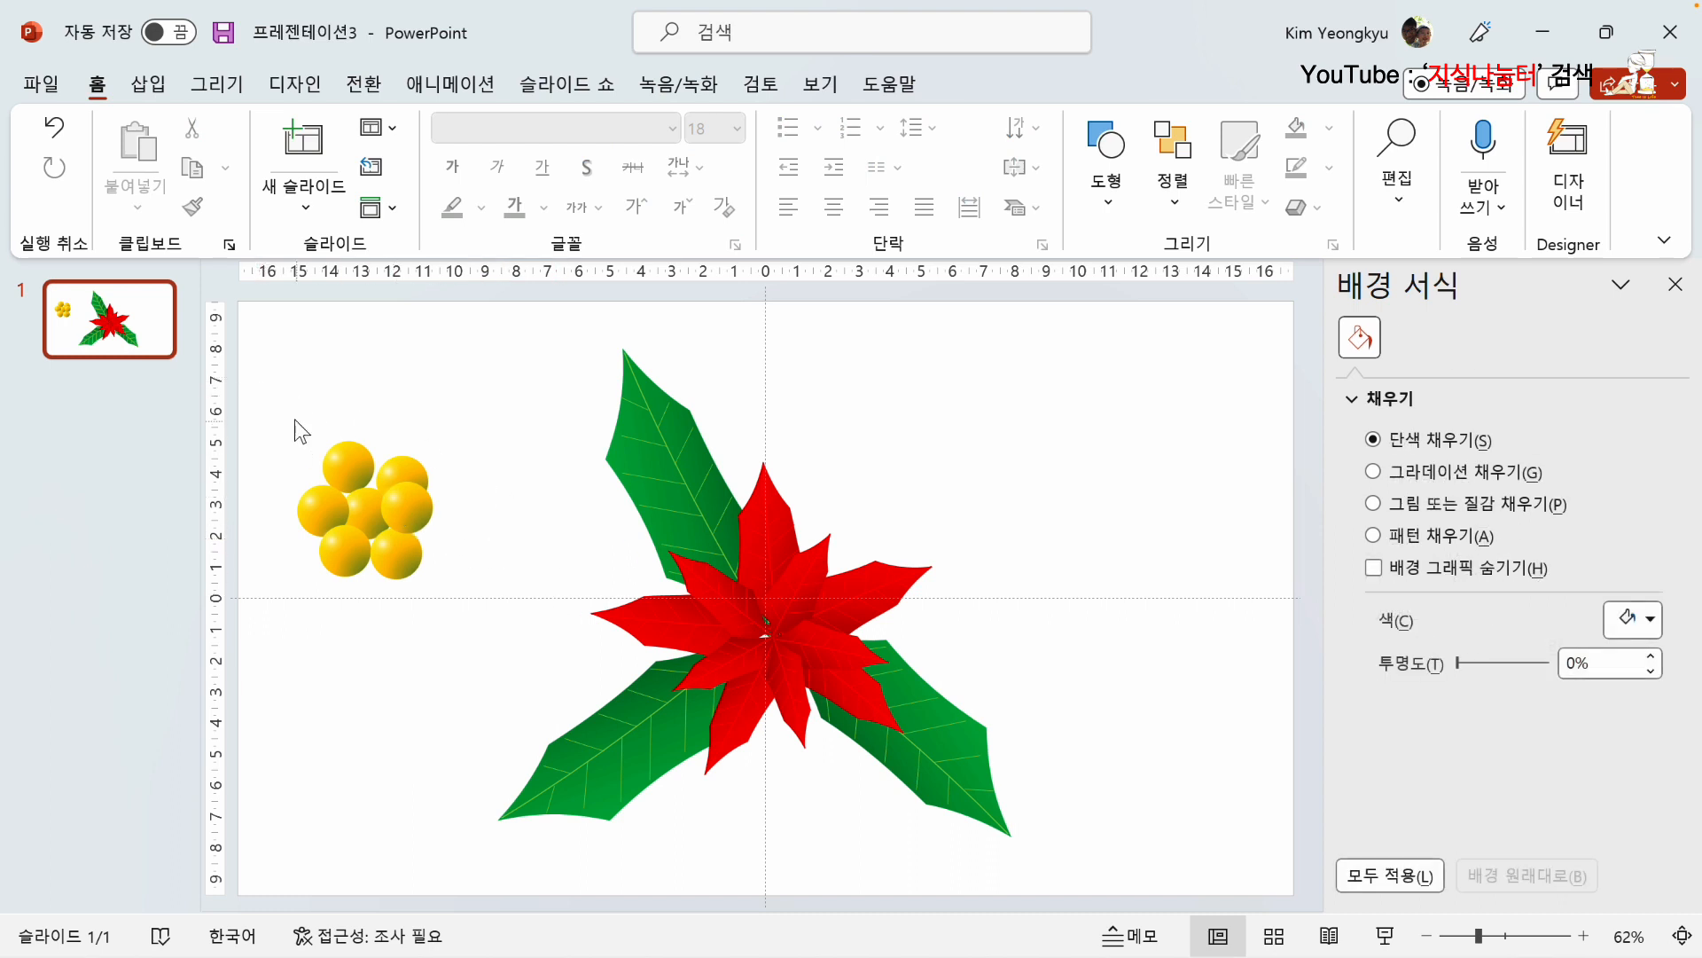
# Step: Group the seven yellow balls and place the group, reduced in size, at the center of the red flower
pyautogui.moveTo(294, 418); pyautogui.dragTo(523, 656)
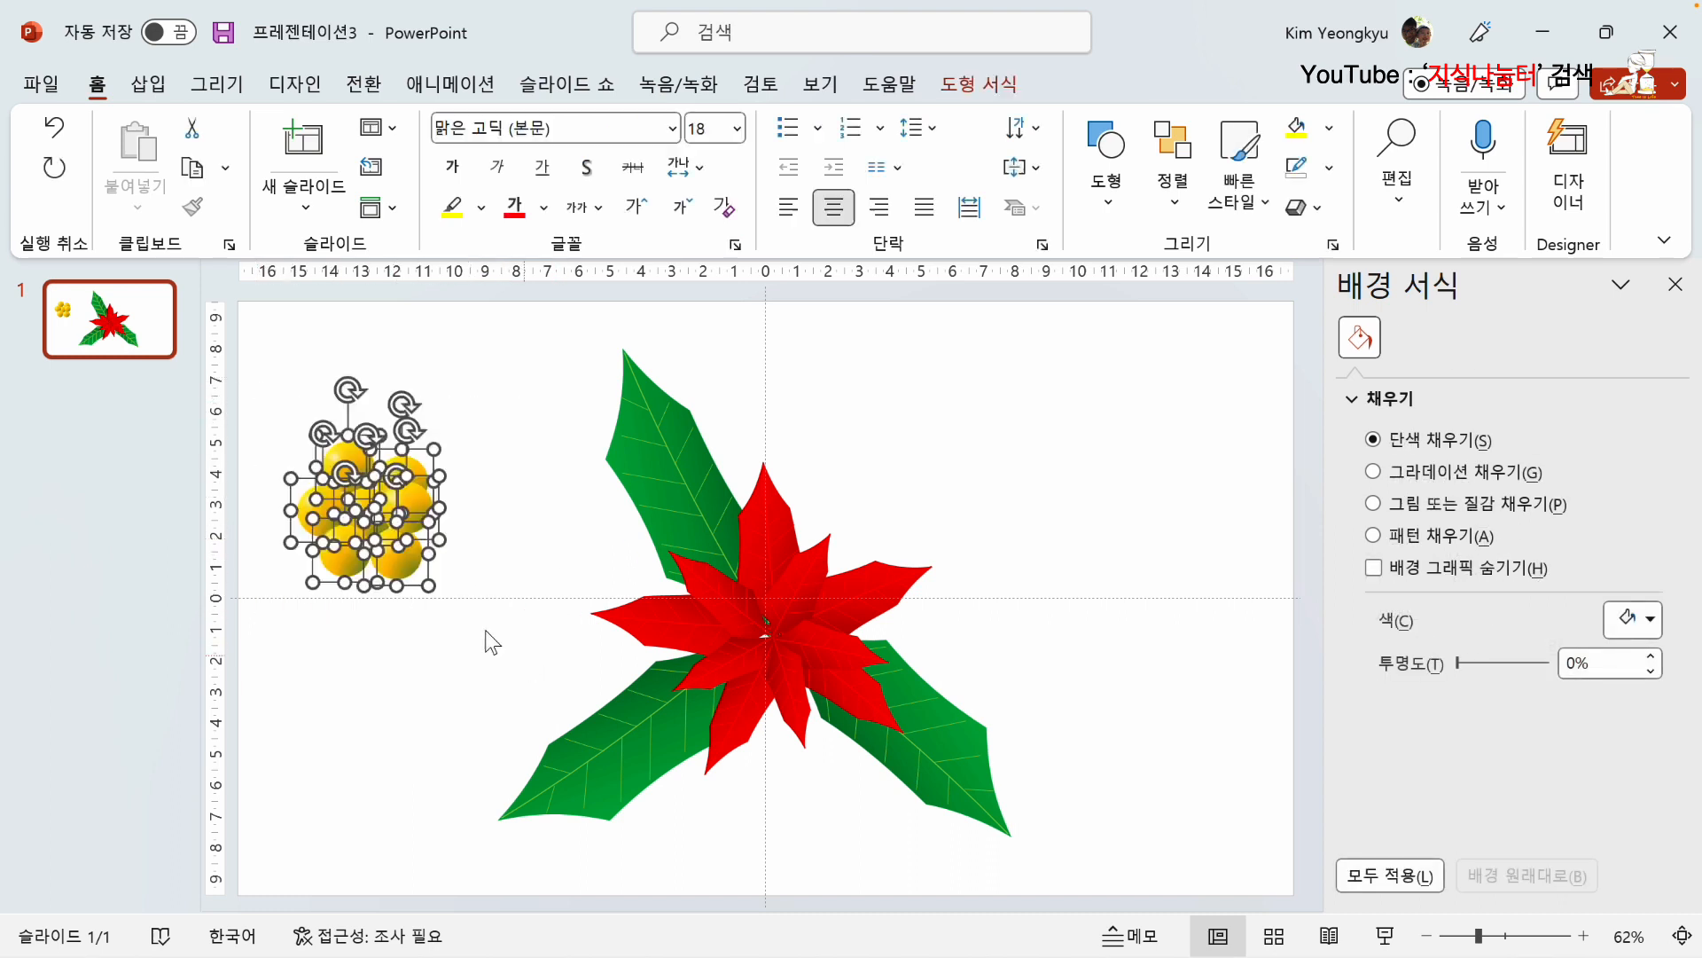
pyautogui.rightClick(362, 499)
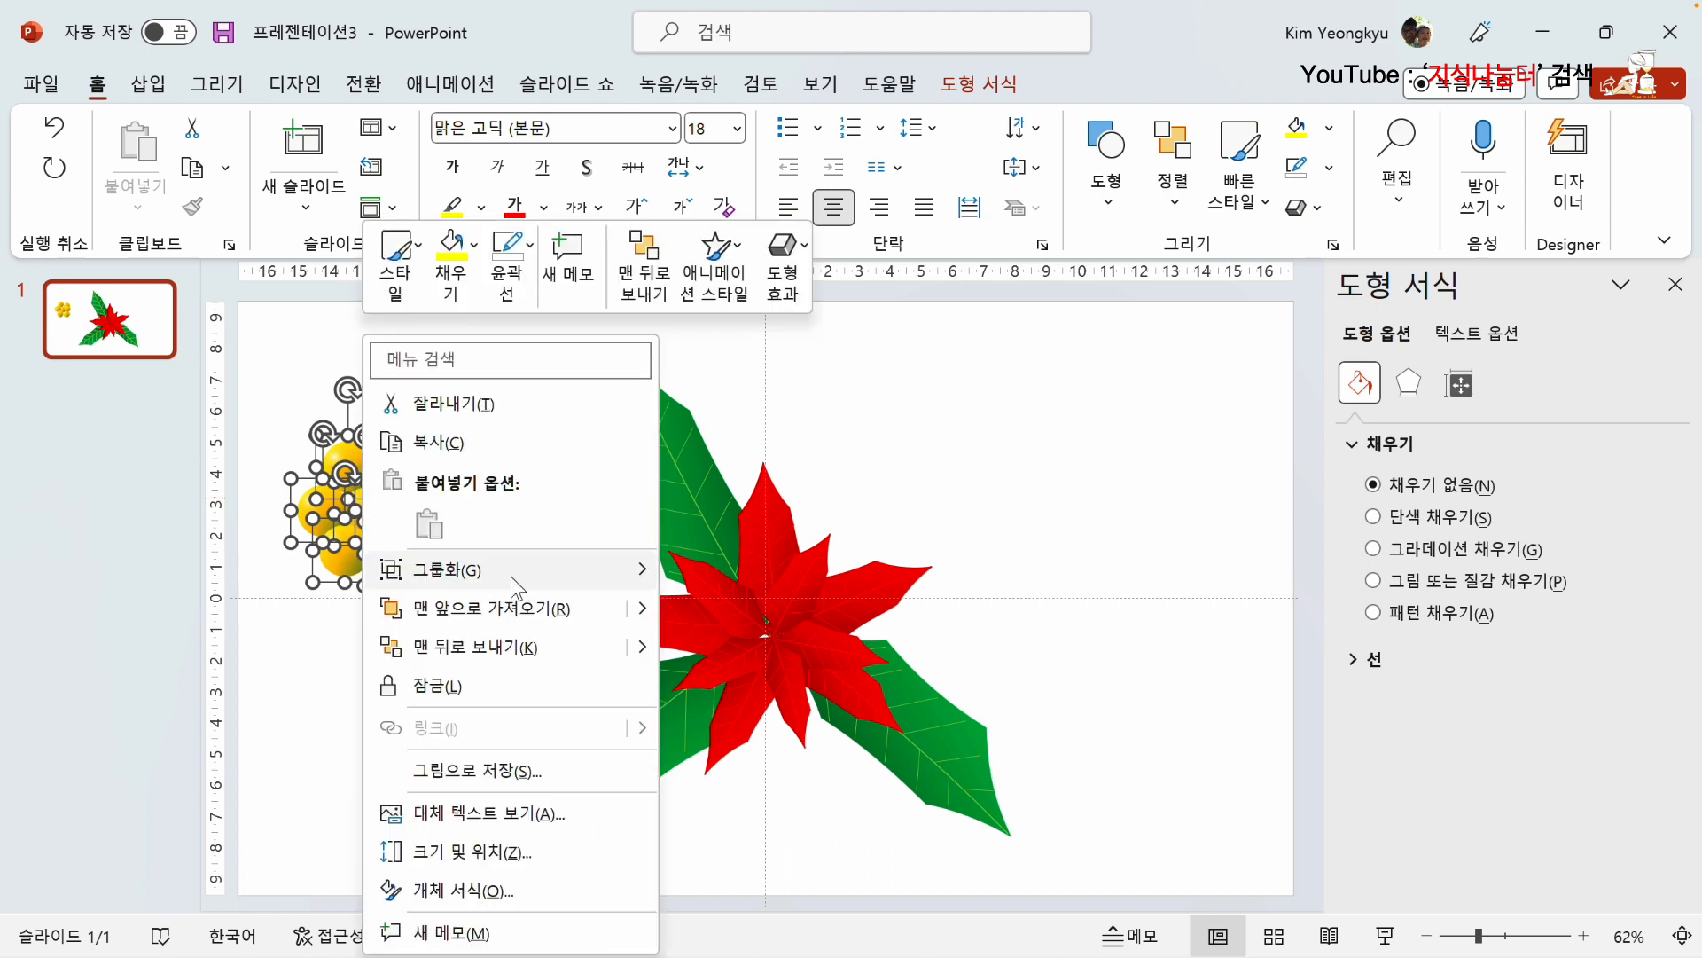
pyautogui.moveTo(610, 589)
pyautogui.click(720, 573)
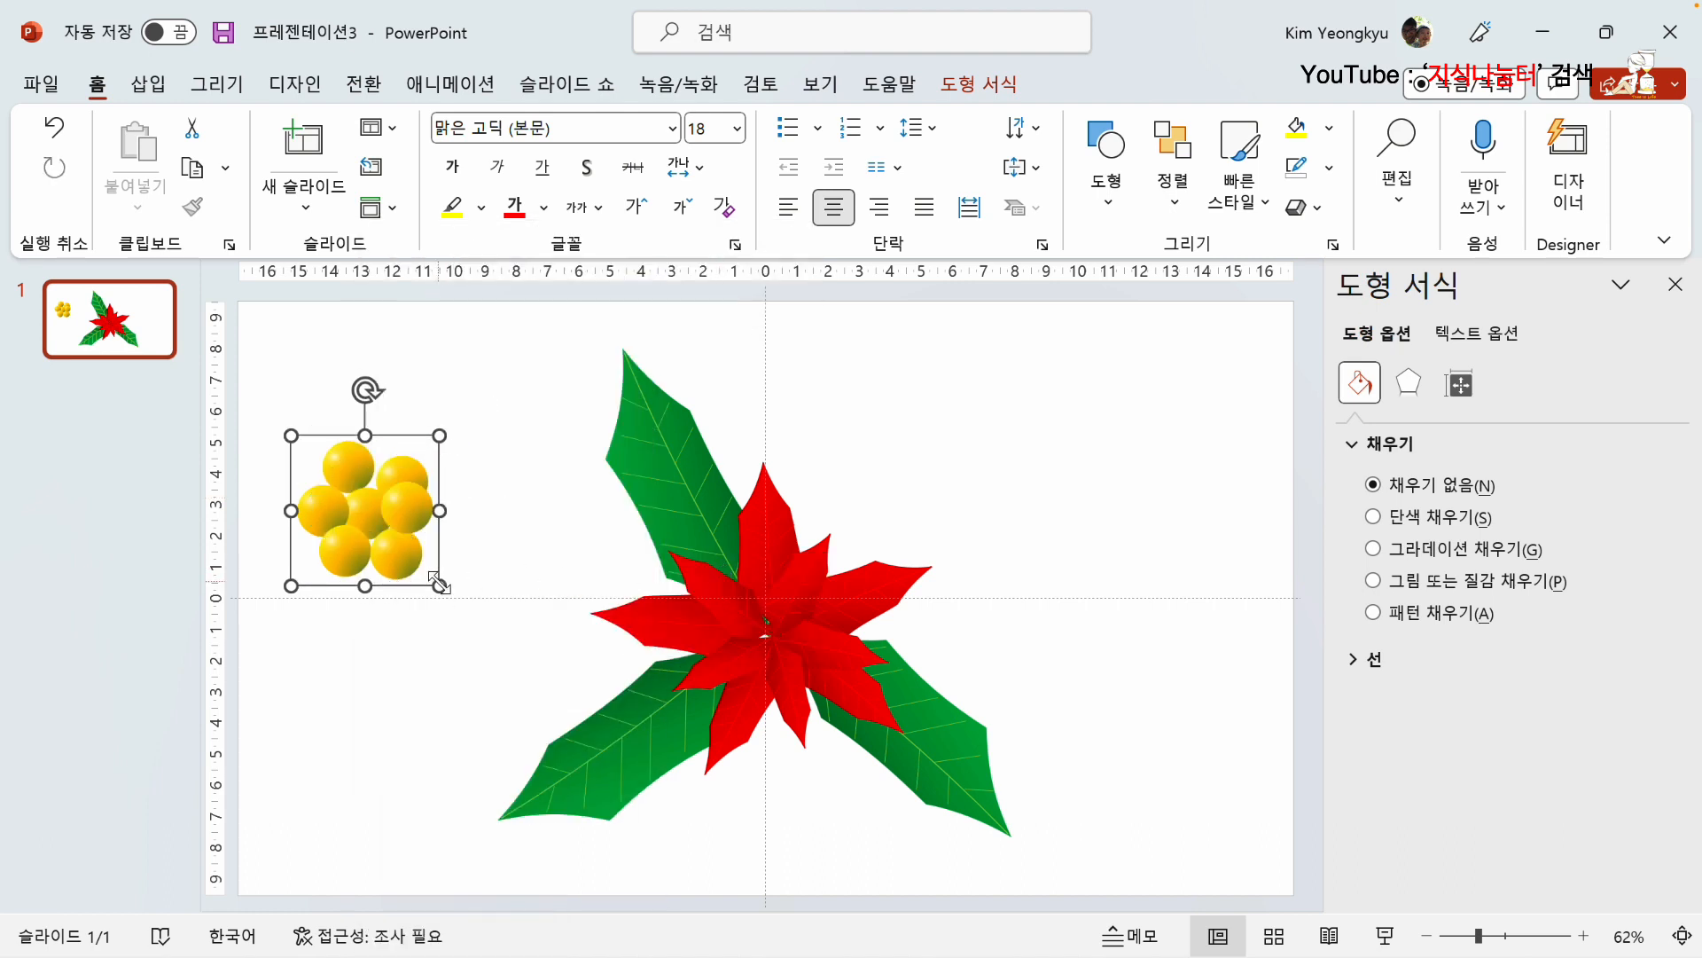
pyautogui.moveTo(440, 585); pyautogui.dragTo(754, 635)
pyautogui.click(455, 471)
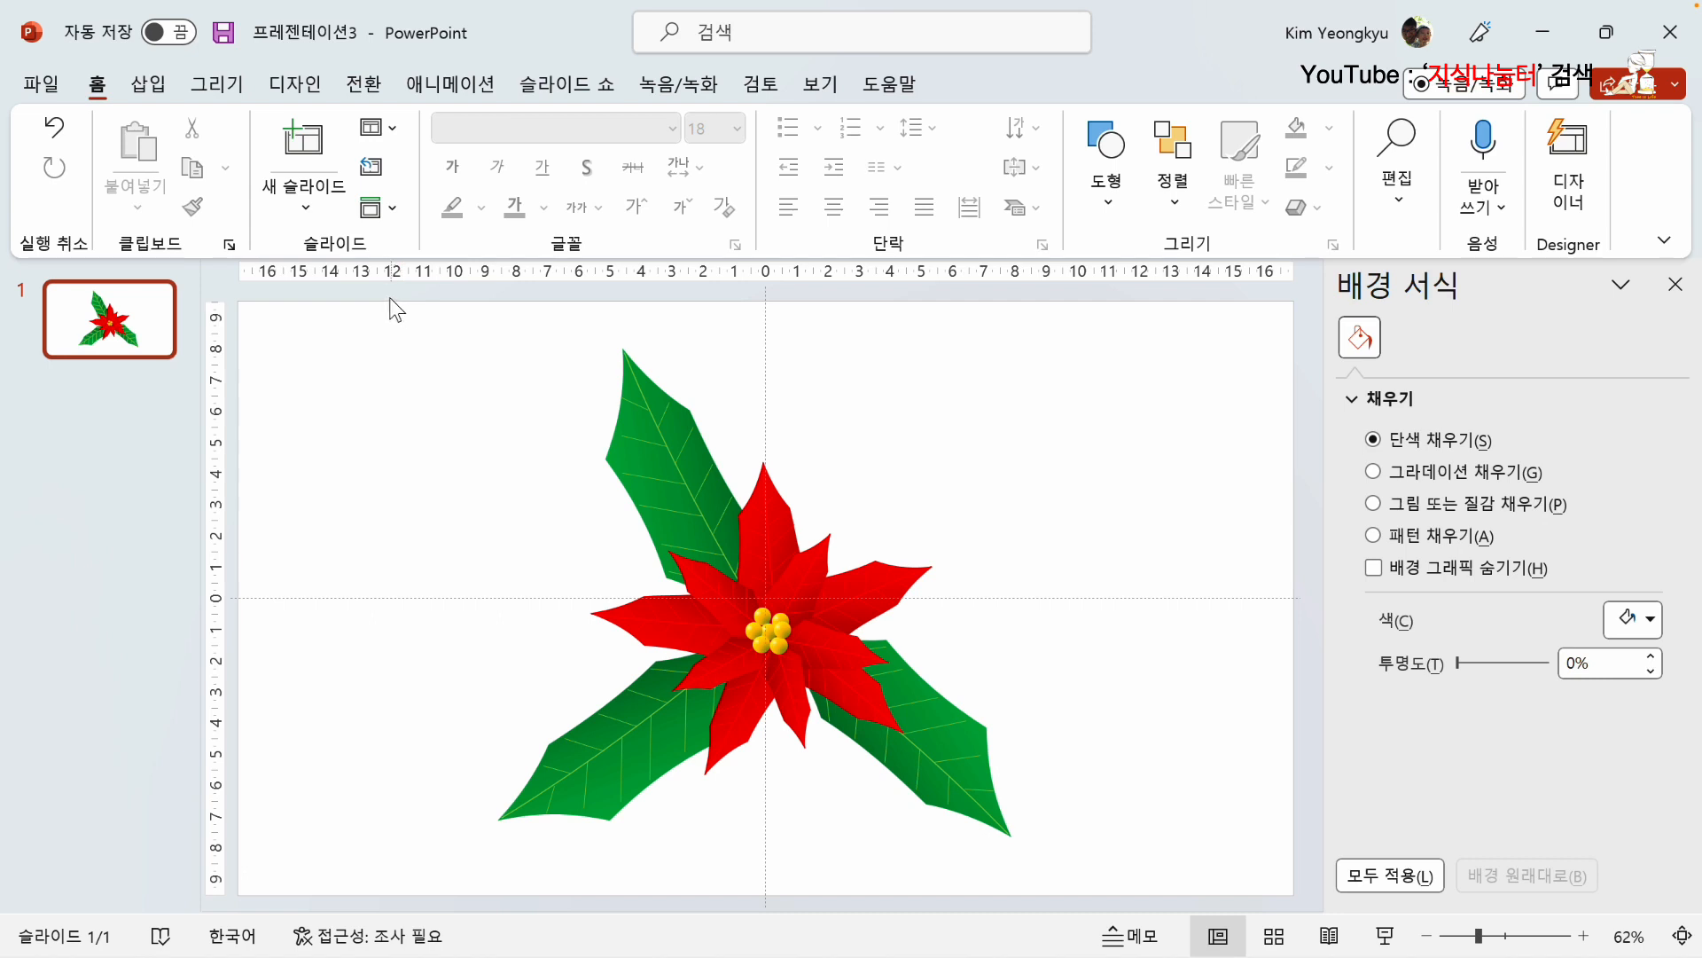
# Step: Group all leaves, petals and the yellow center into one object, enlarge it slightly and deselect it
pyautogui.moveTo(380, 296); pyautogui.dragTo(1184, 906)
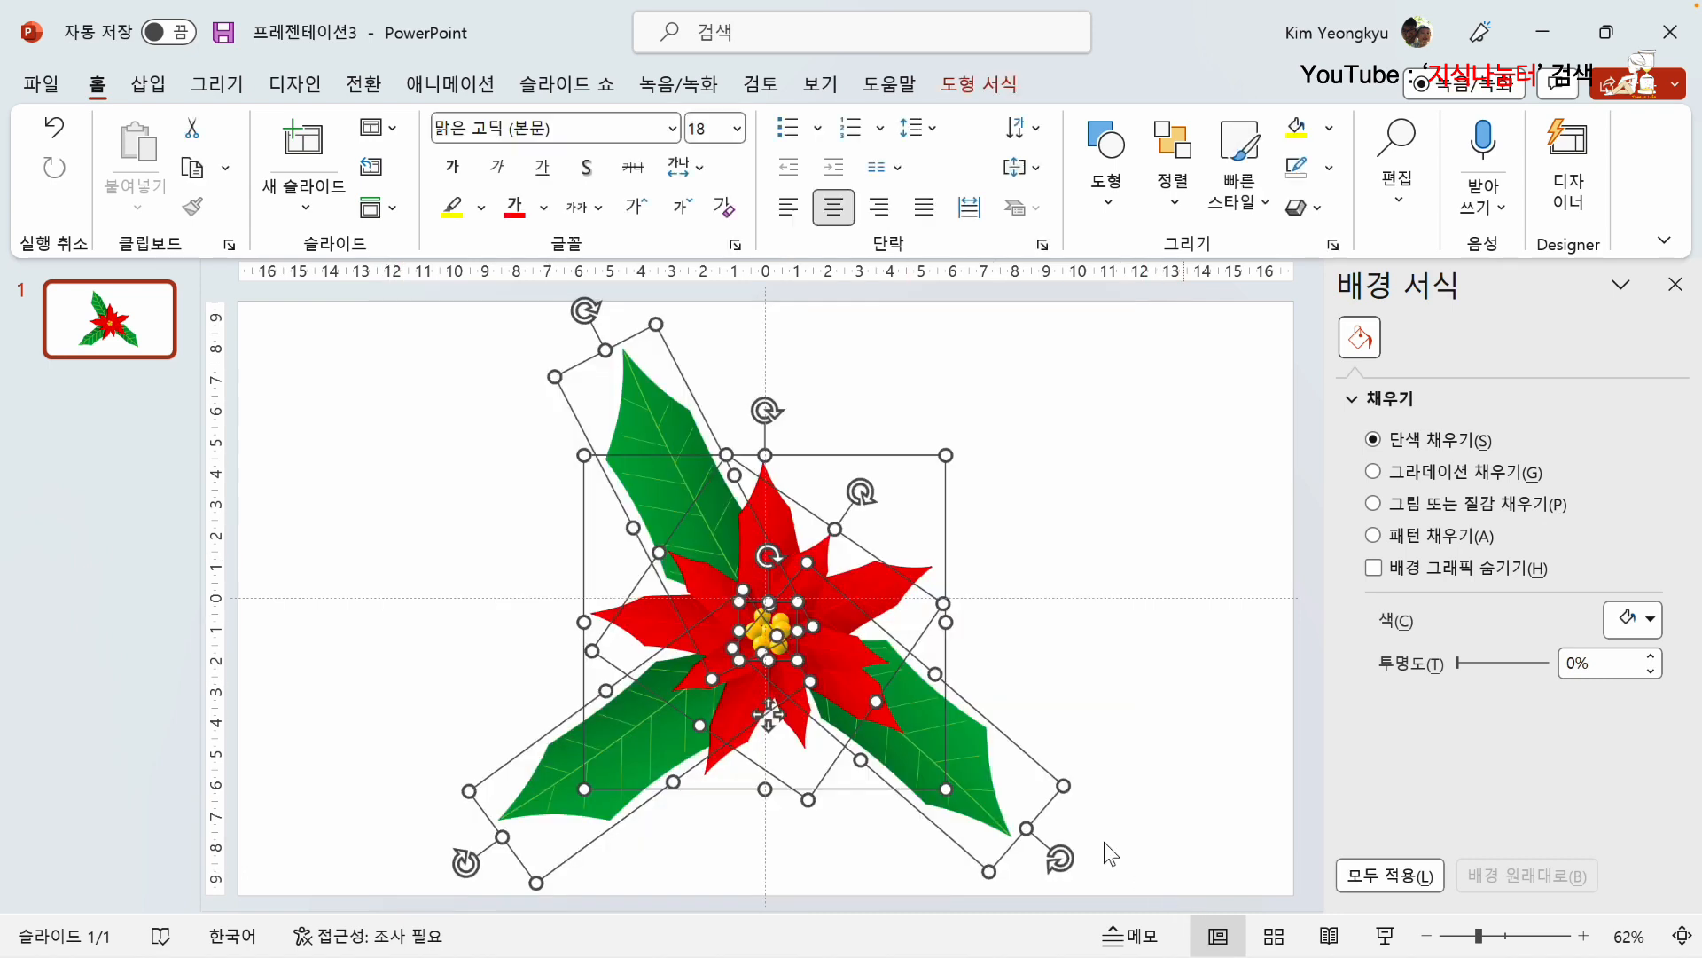
pyautogui.rightClick(756, 618)
pyautogui.moveTo(914, 568)
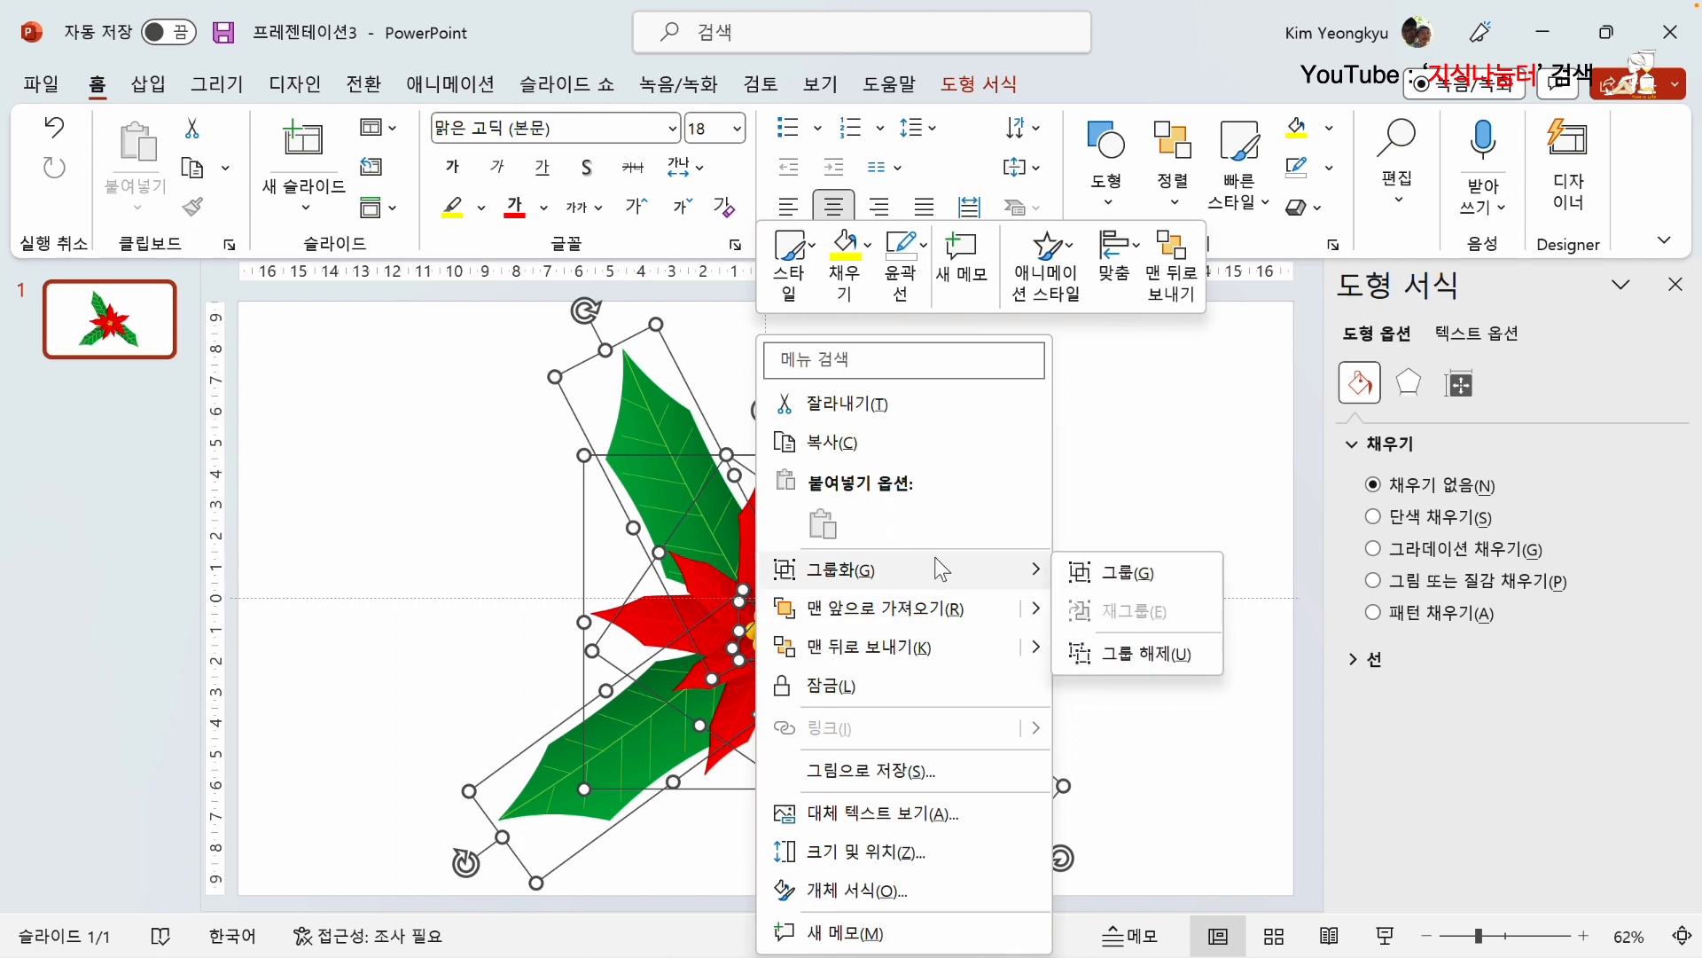
pyautogui.click(1107, 588)
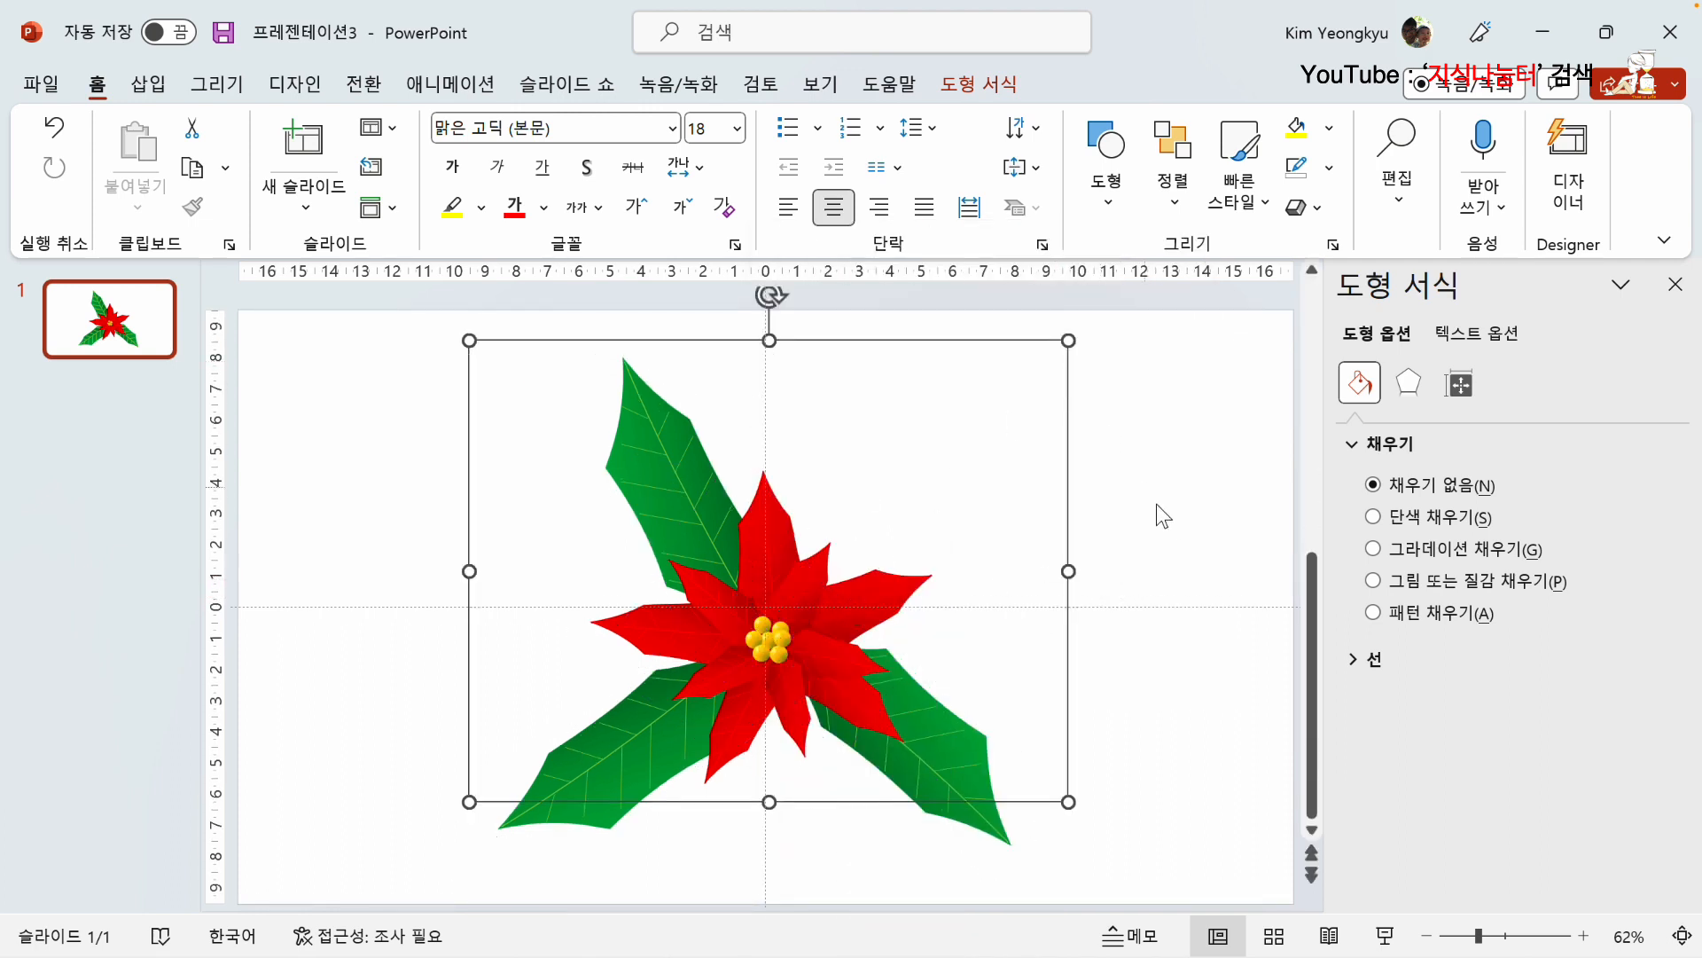
pyautogui.click(1170, 530)
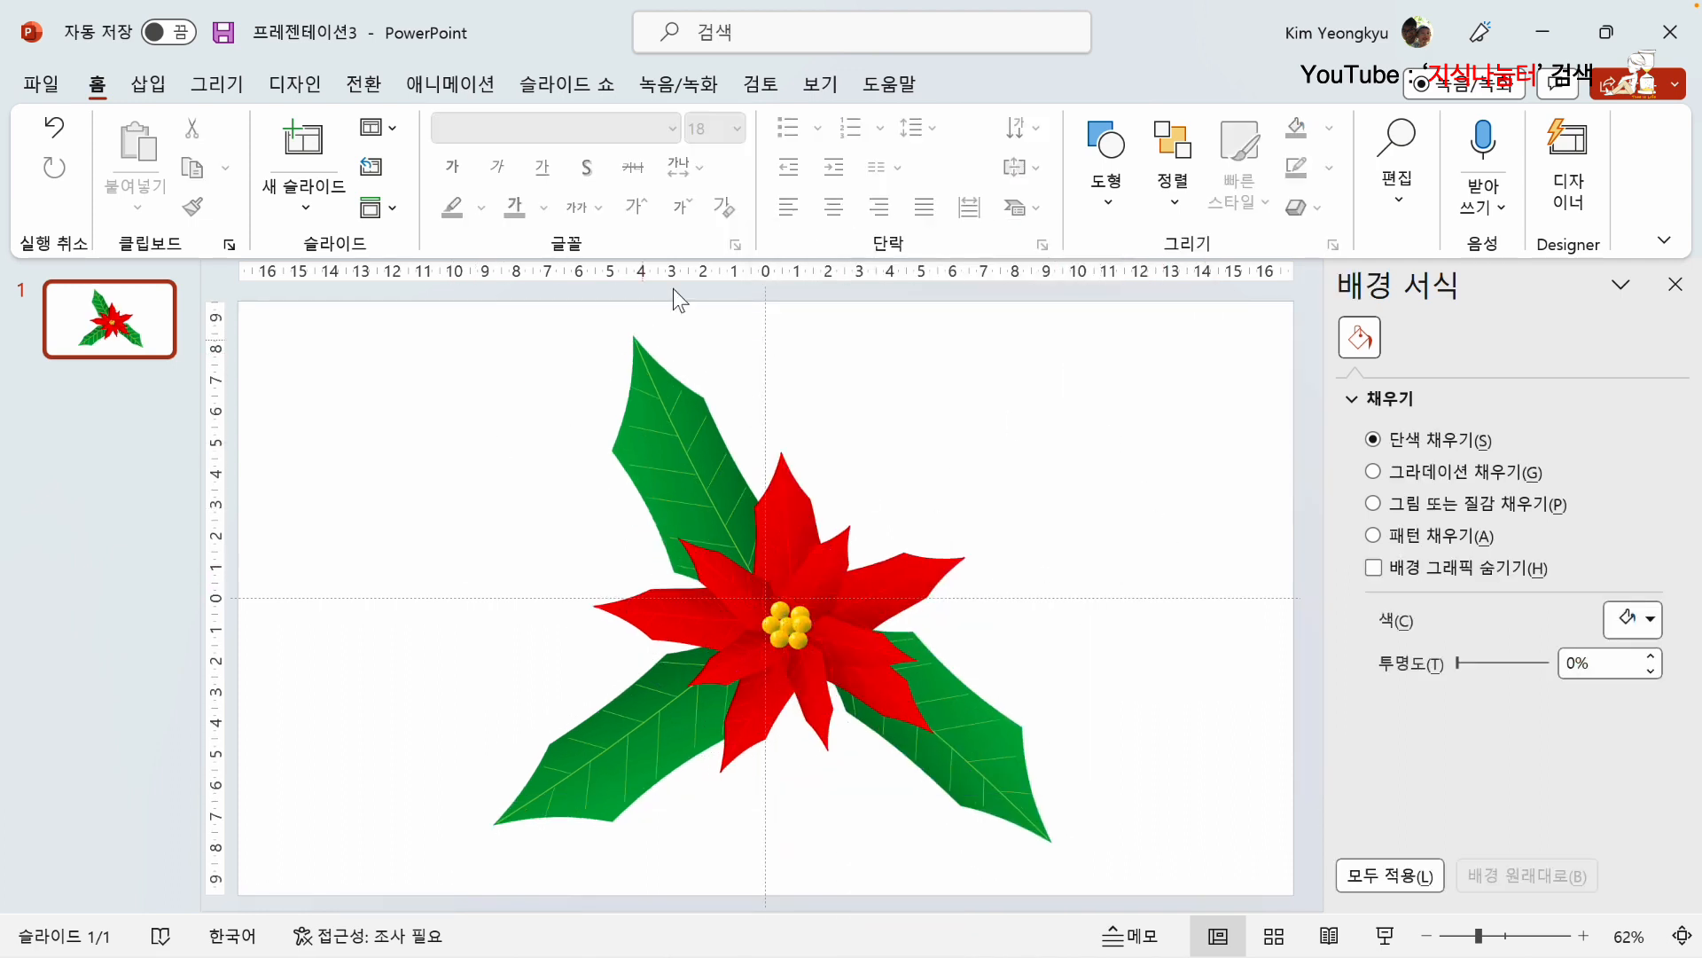
# Step: Start the slide show from the beginning to view the finished poinsettia
pyautogui.click(581, 86)
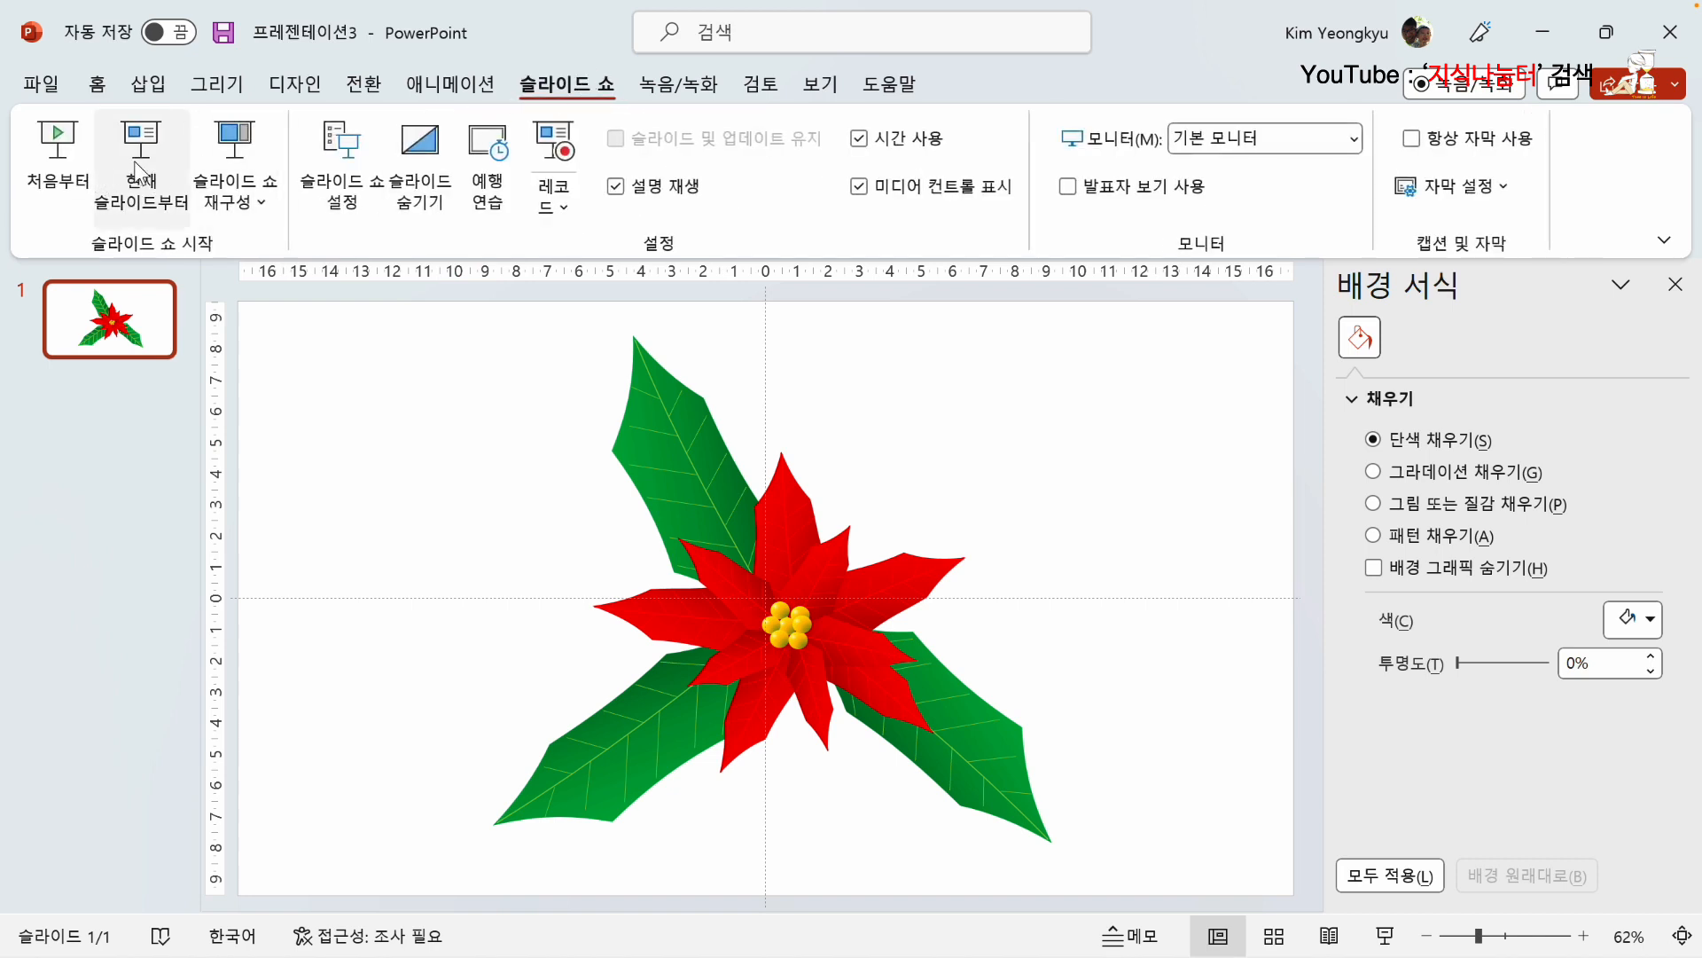
pyautogui.click(57, 146)
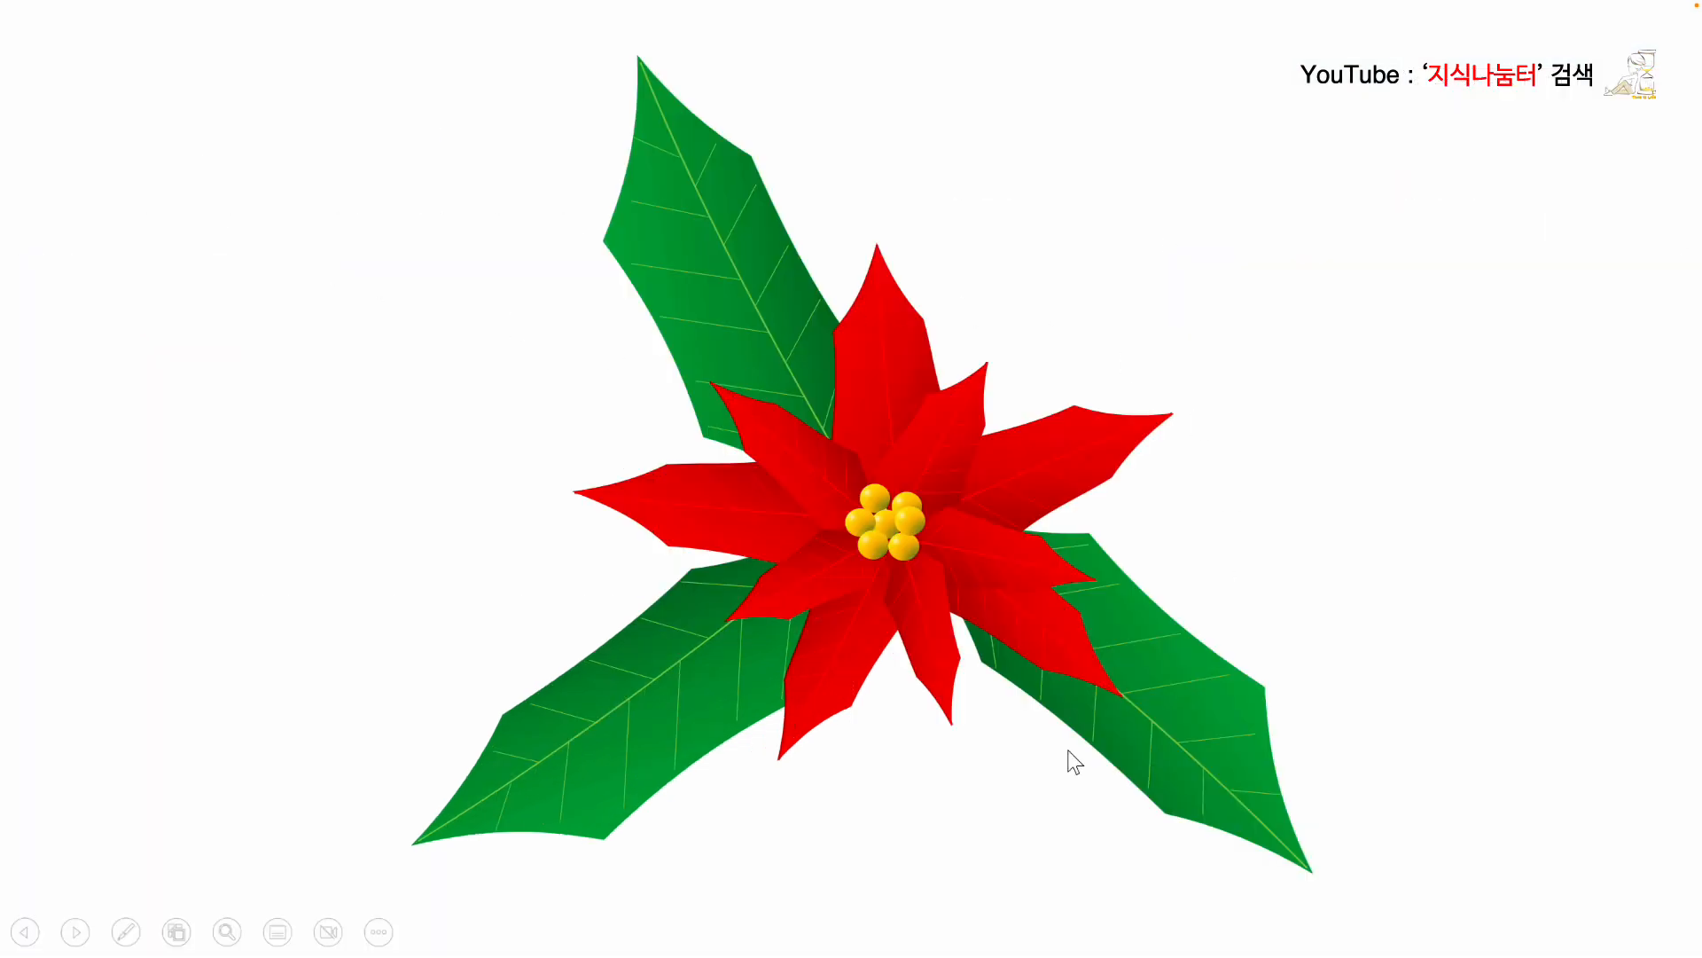